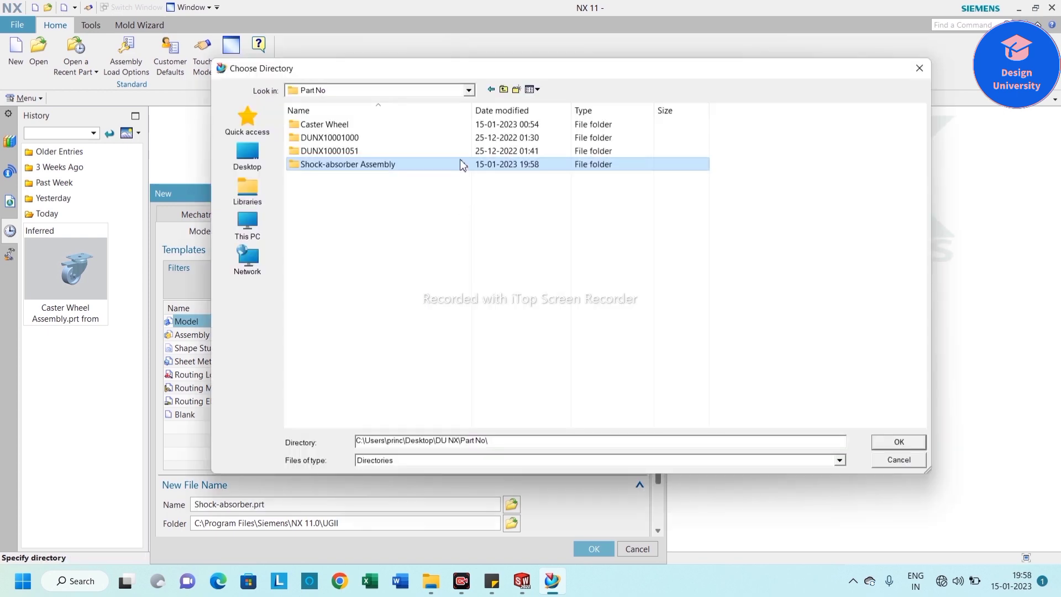
Step: Create the millimetre model Shock-absorber.prt in the Shock-absorber Assembly folder
double_click(458, 164)
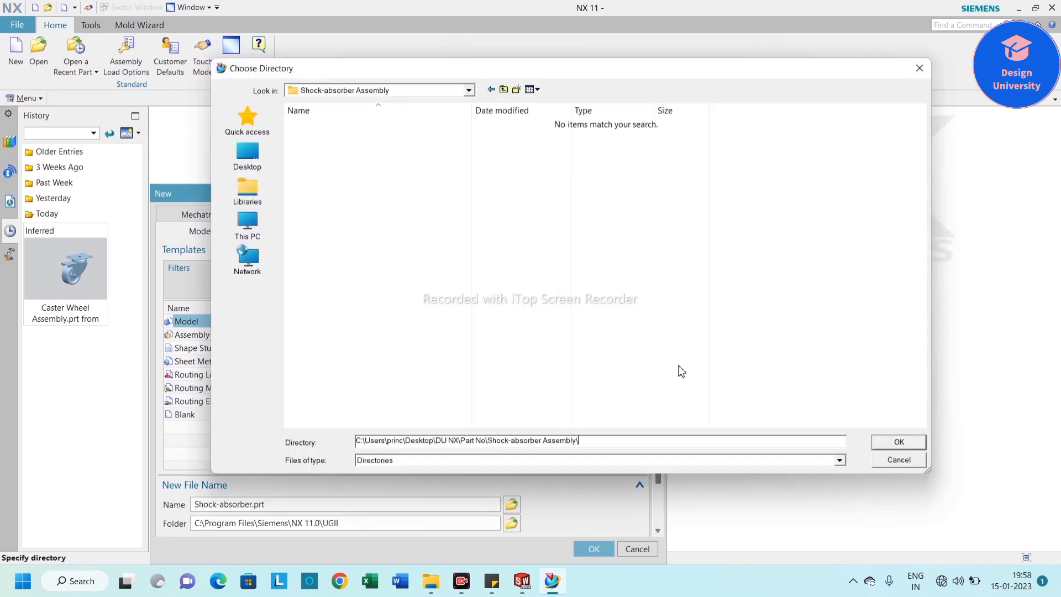
left_click(892, 445)
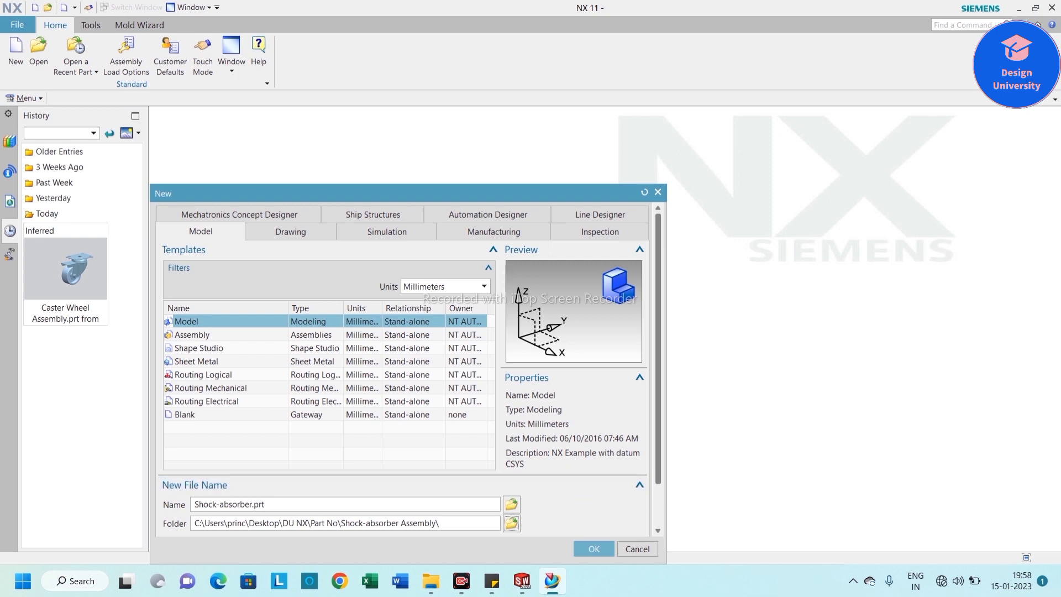
left_click(584, 553)
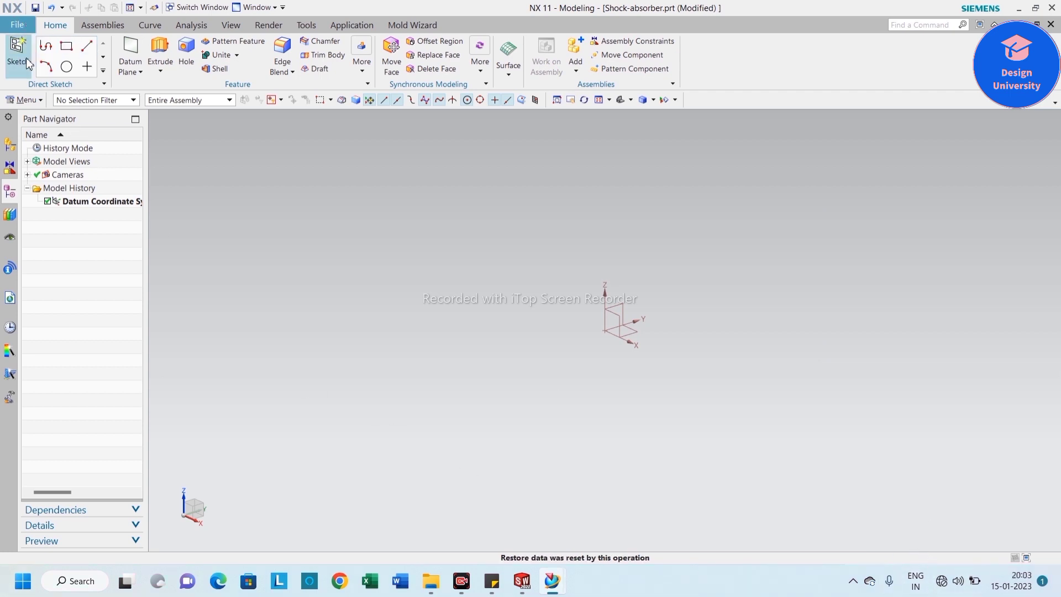
Step: Start a new sketch on the vertical XZ datum plane
left_click(18, 53)
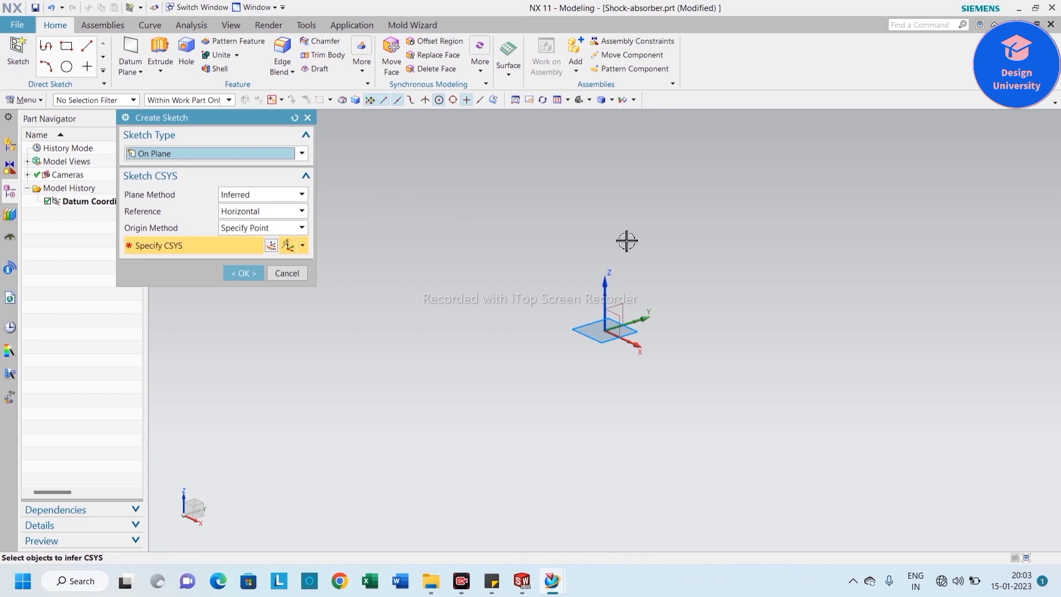
left_click(619, 309)
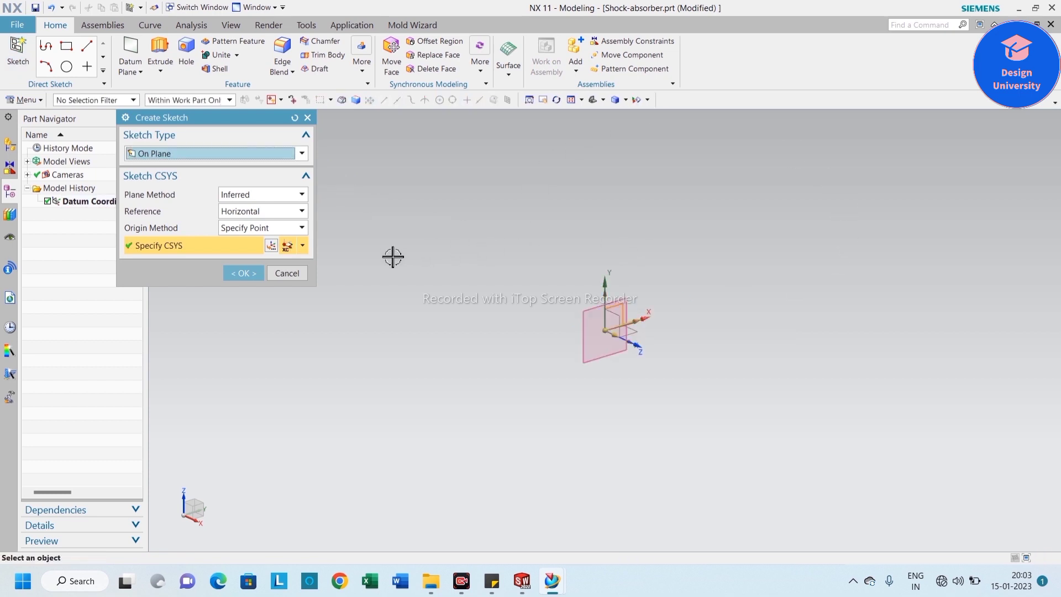
left_click(243, 273)
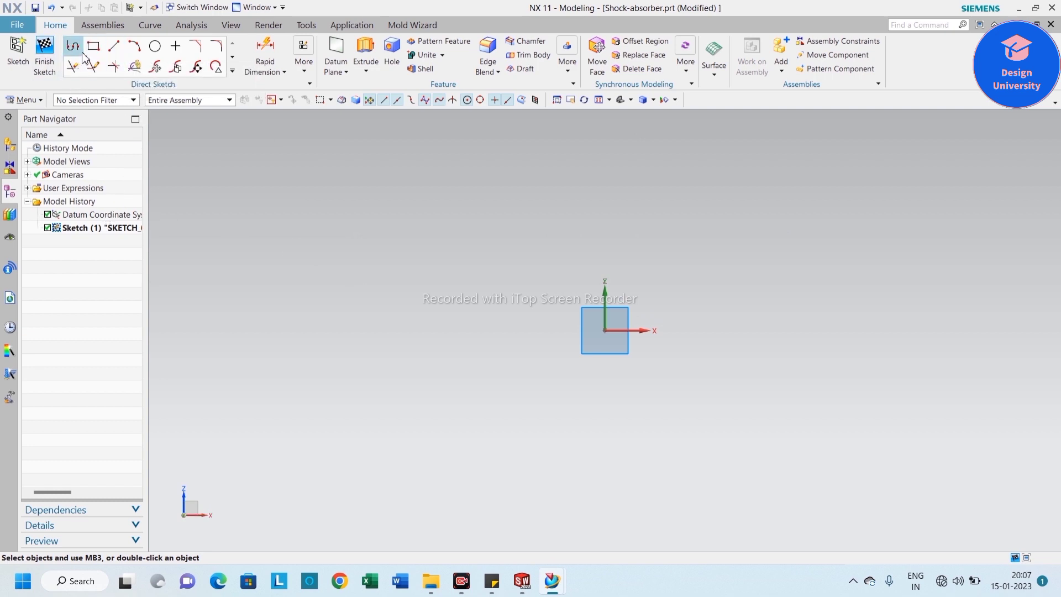
Step: Sketch a profile from the origin with a 10 mm line straight down and a 70 mm horizontal line toward negative X
left_click(73, 46)
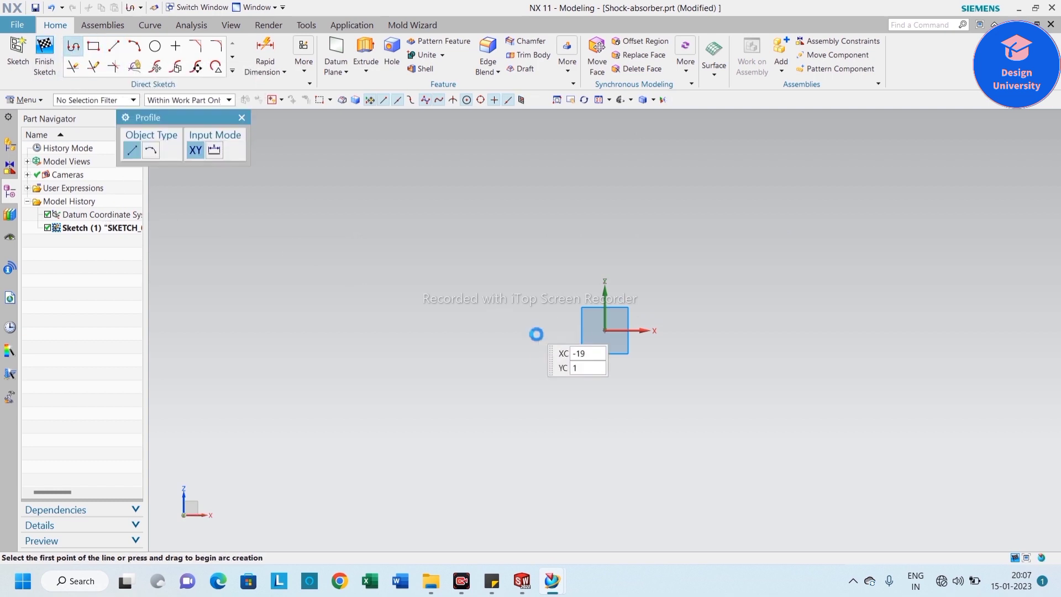
left_click(604, 329)
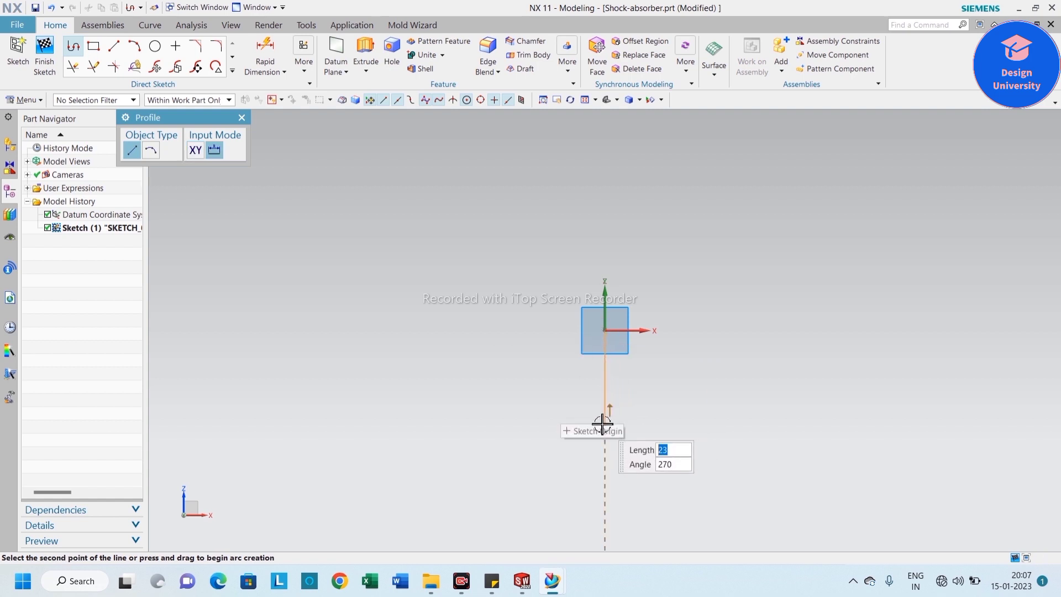
type("10")
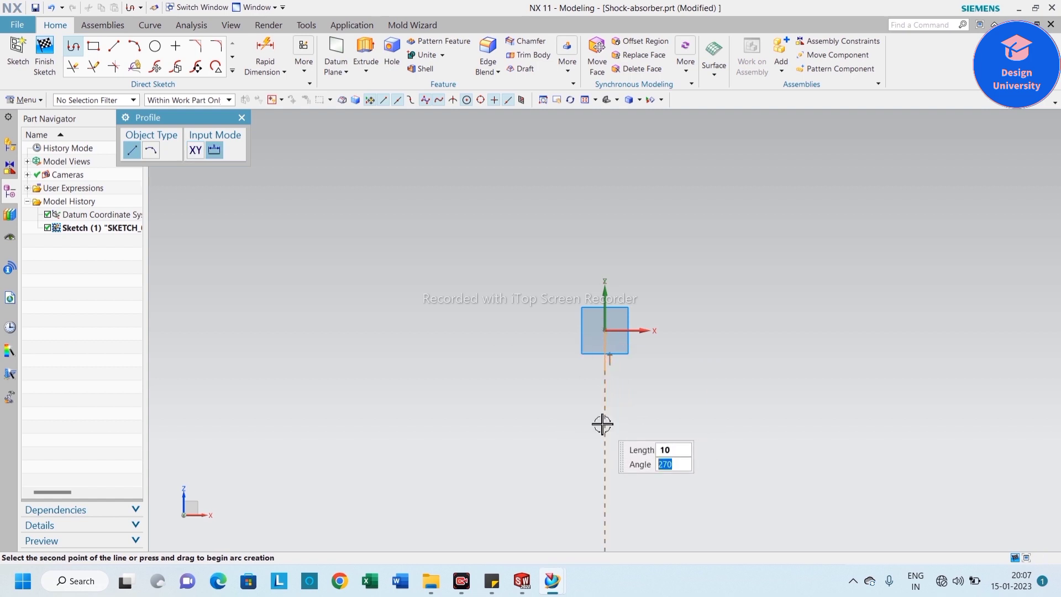
key("Return")
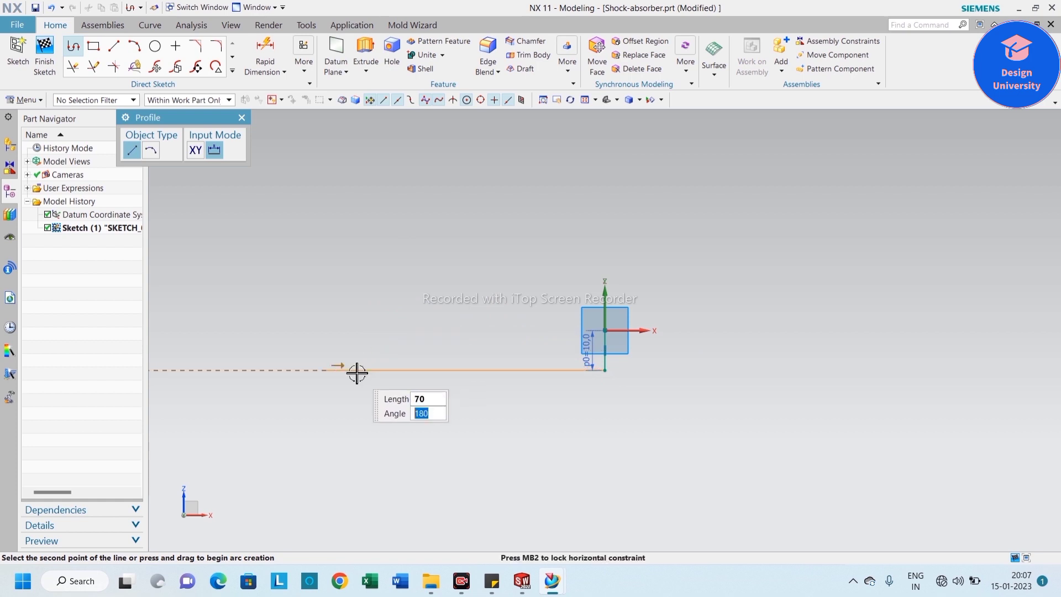
key("Return")
Step: Continue the profile with a 12.5 mm line downward and a 3 mm horizontal line toward negative X for the flange
scroll(705, 371, "down", 2)
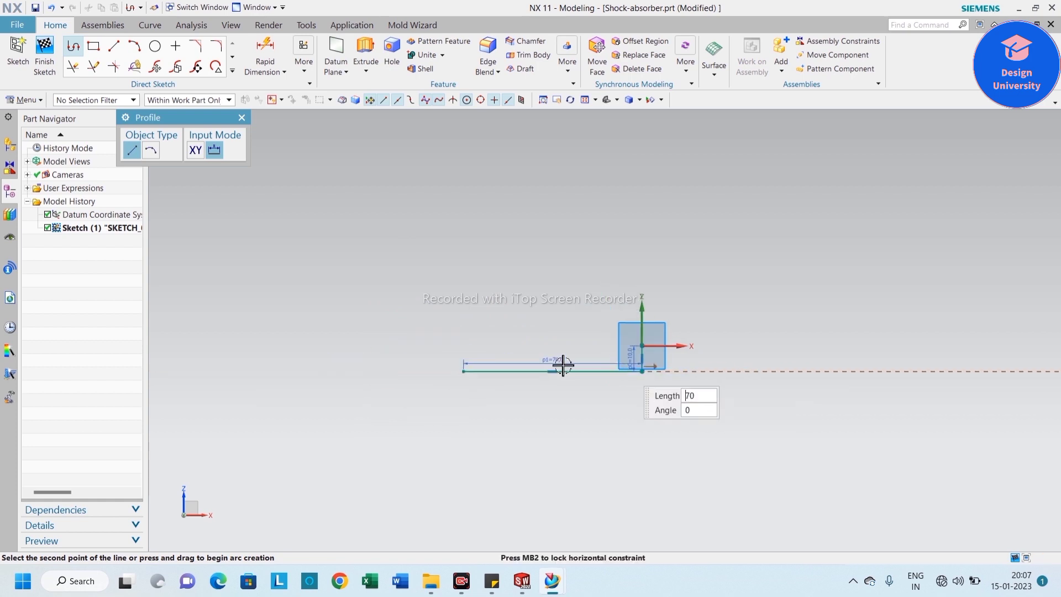
scroll(490, 395, "up", 2)
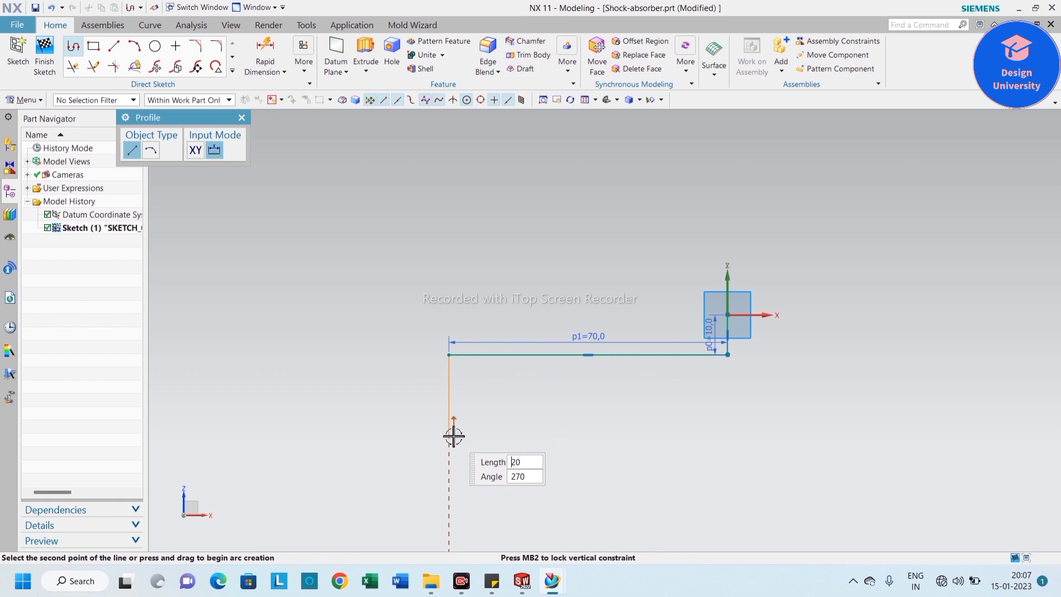
type("12.5")
key("Return")
scroll(379, 422, "up", 4)
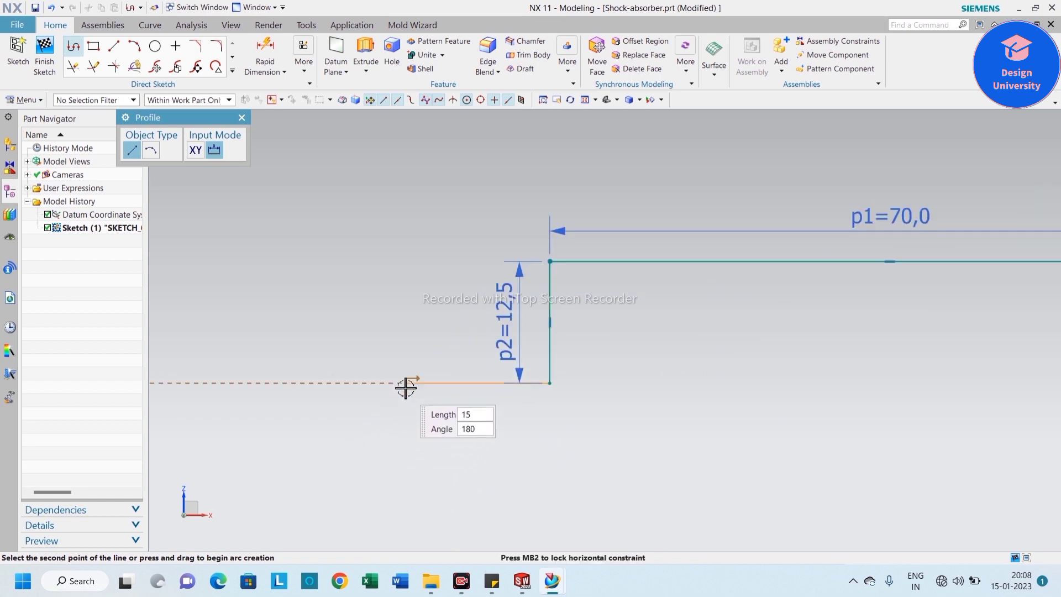
type("3")
key("Tab")
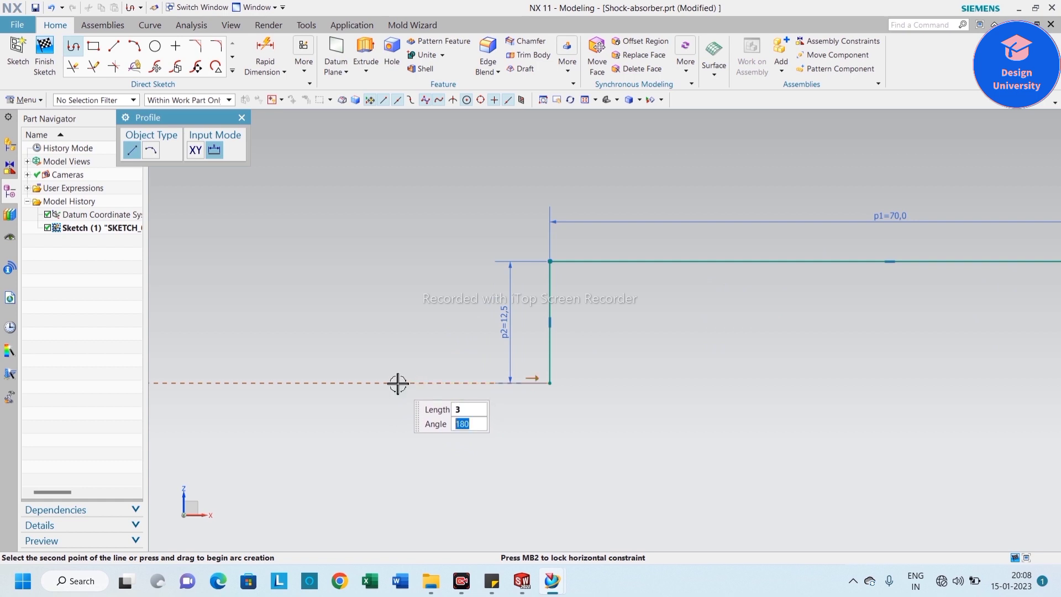
key("Return")
Step: Continue the profile with a 10.5 mm line upward and a 28 mm horizontal line toward negative X
scroll(481, 284, "up", 1)
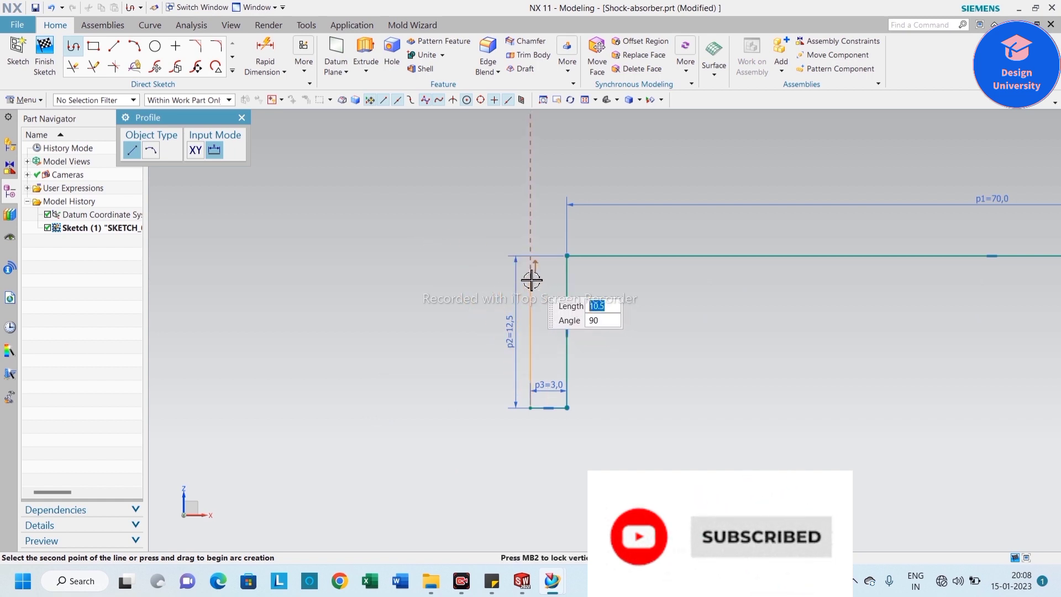
type("1")
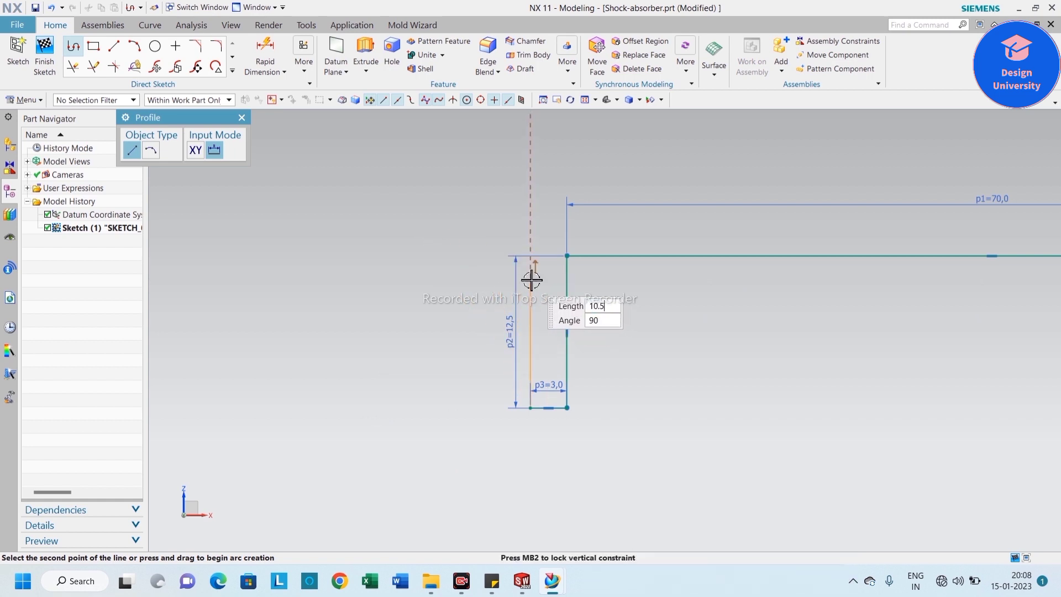
key("Return")
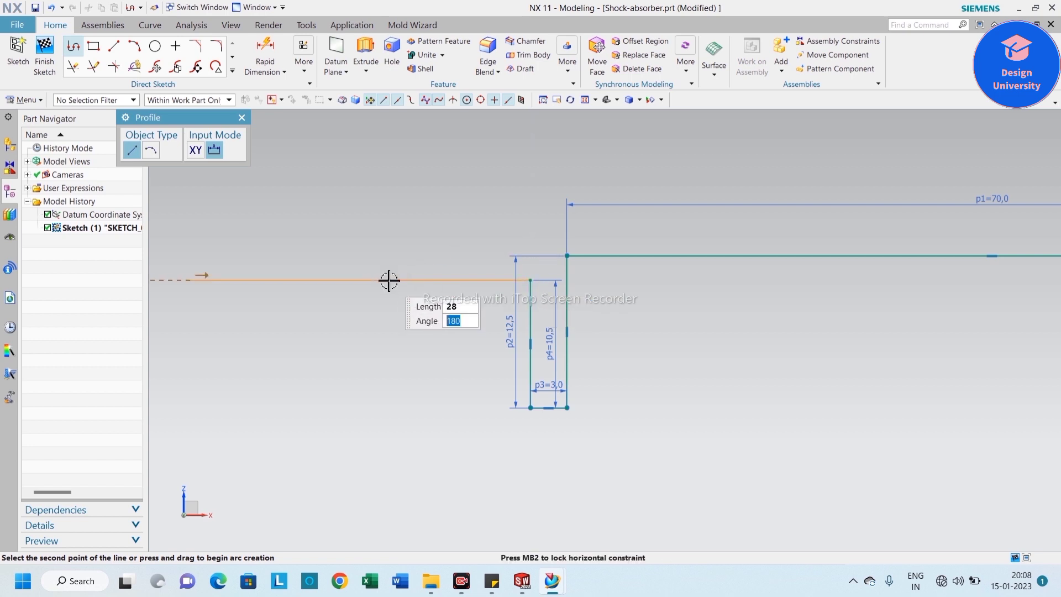
key("Return")
Step: Close the profile with a vertical line up to the X axis level and a horizontal line back to the origin
scroll(441, 327, "down", 2)
scroll(217, 236, "up", 1)
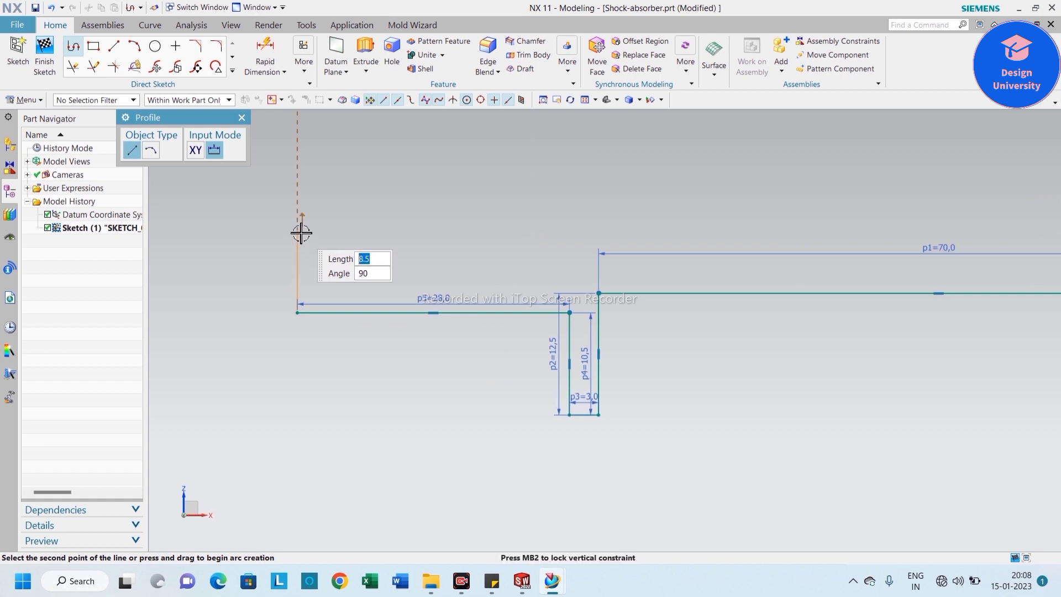
scroll(293, 243, "down", 3)
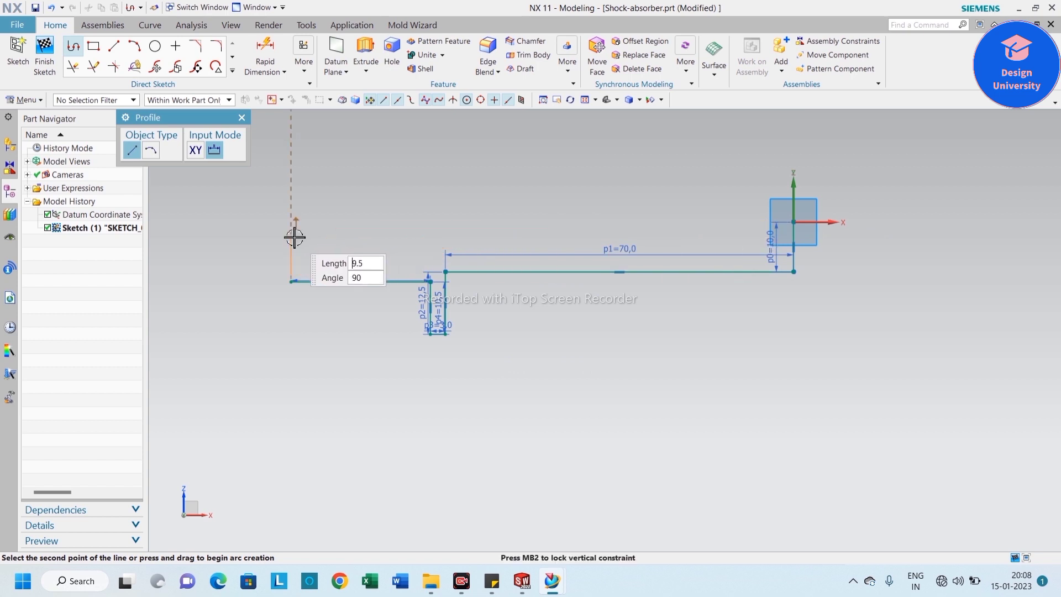
left_click(294, 227)
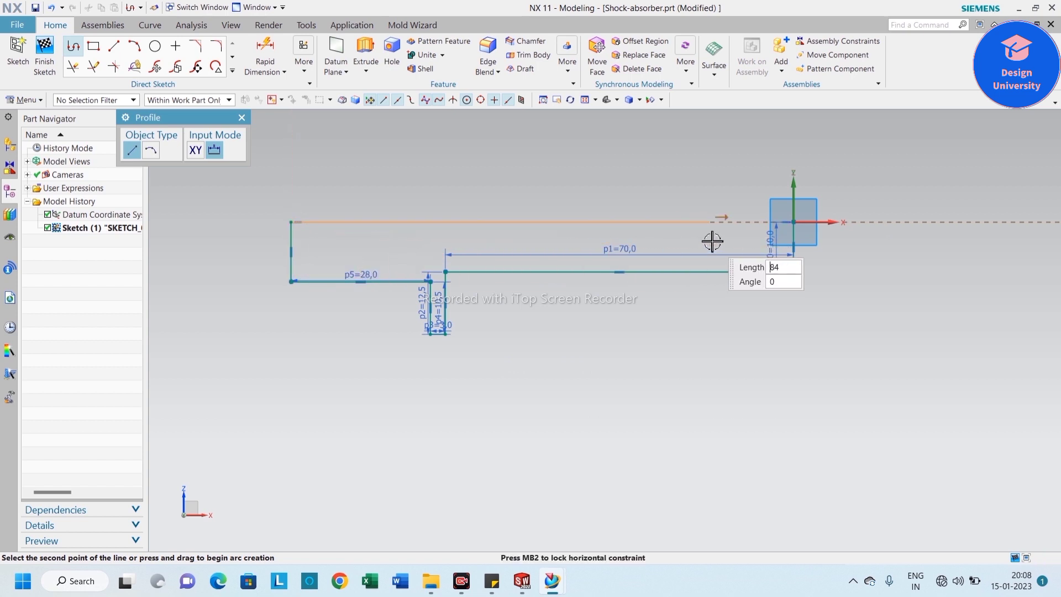
left_click(794, 223)
left_click(242, 118)
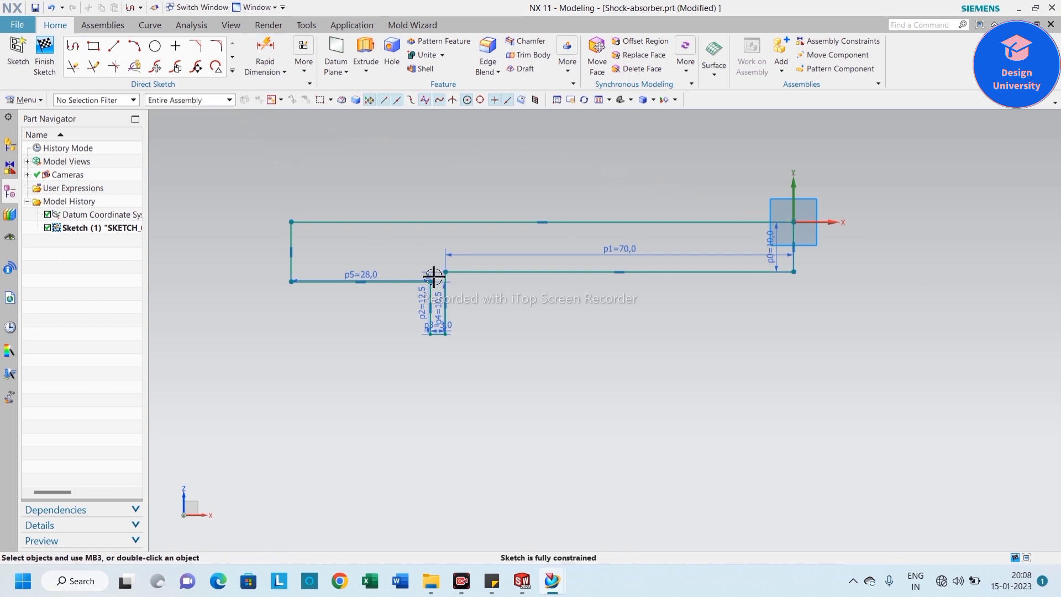
Step: Reposition the flange's 3, 10.5 and 12.5 mm dimensions and the 70 mm dimension outside the profile for readability
scroll(435, 326, "up", 5)
left_click_drag(437, 326, 439, 390)
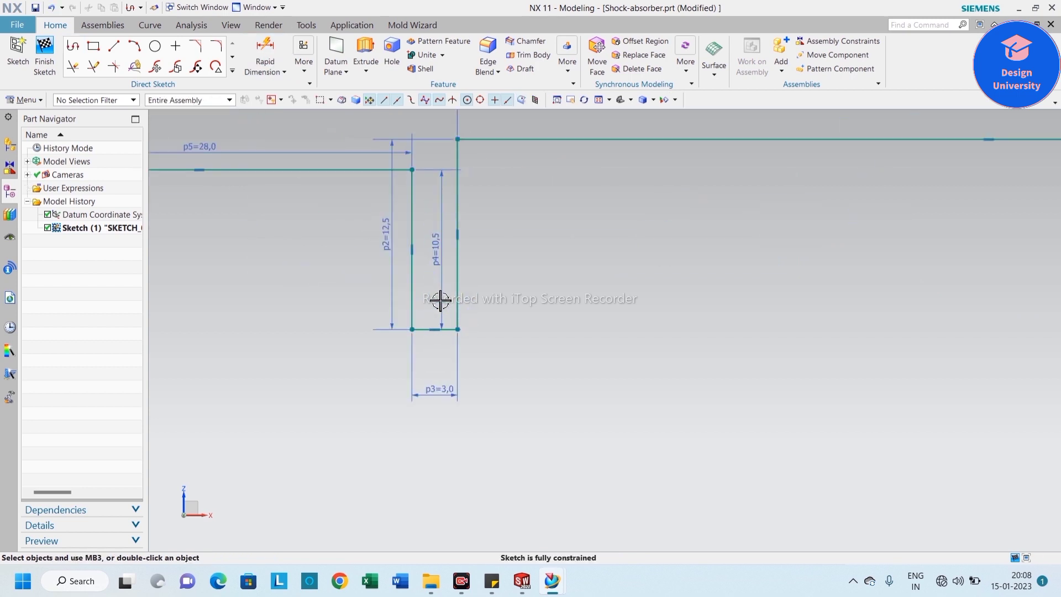
mouse_move(441, 268)
left_mouse_down()
mouse_move(464, 284)
mouse_move(586, 307)
left_mouse_up()
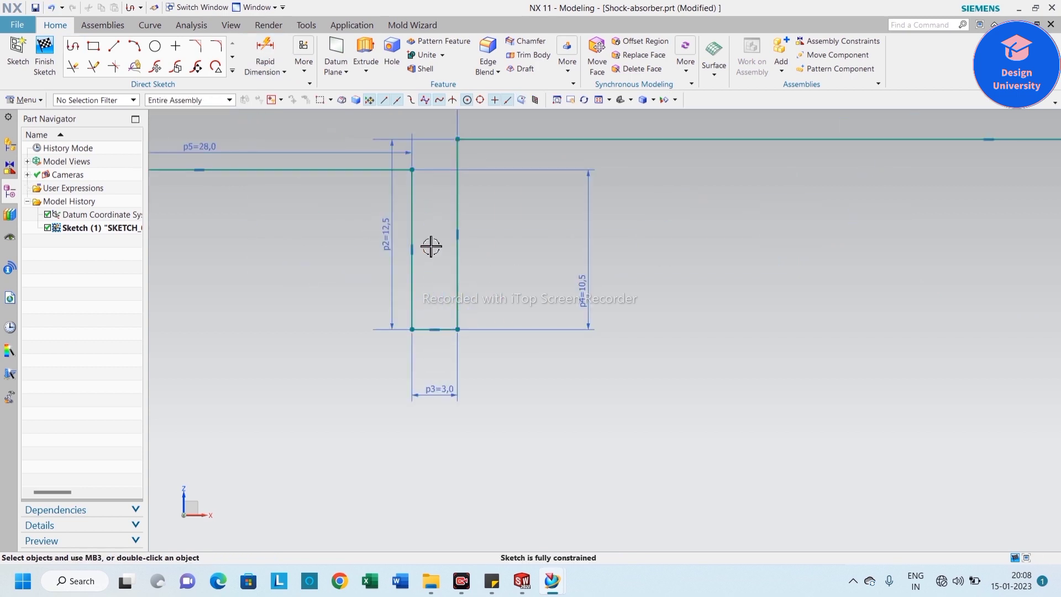
left_click_drag(391, 237, 547, 261)
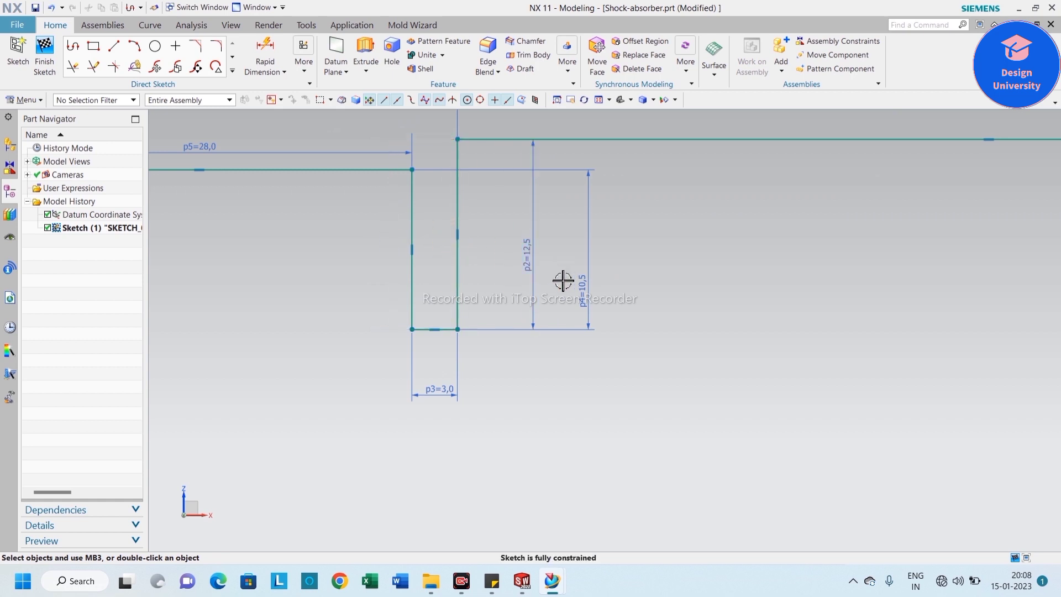
left_click_drag(580, 293, 339, 266)
scroll(574, 326, "down", 3)
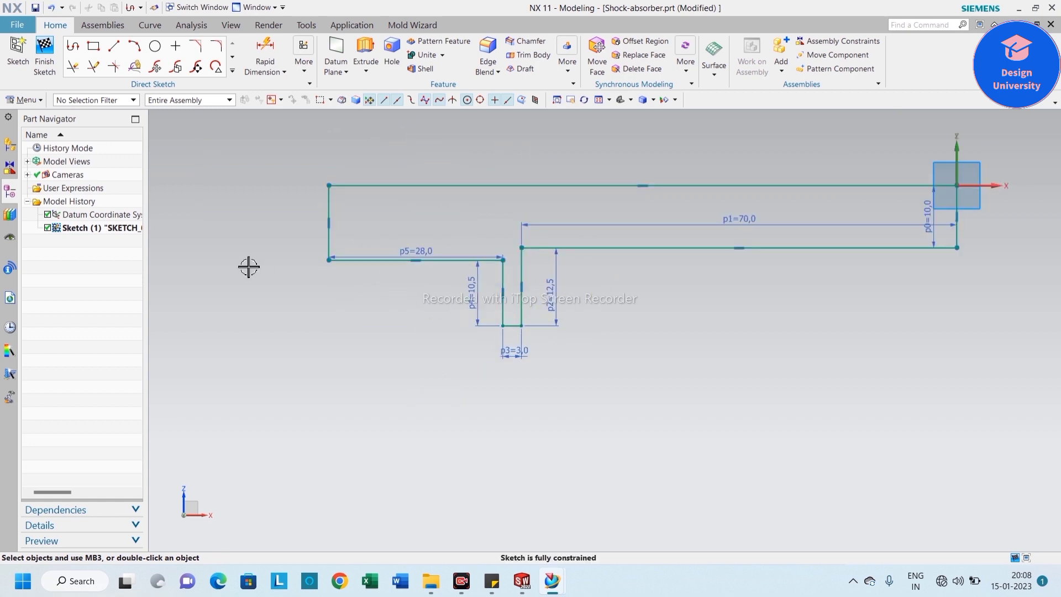
mouse_move(718, 219)
left_mouse_down()
mouse_move(734, 291)
mouse_move(727, 284)
left_mouse_up()
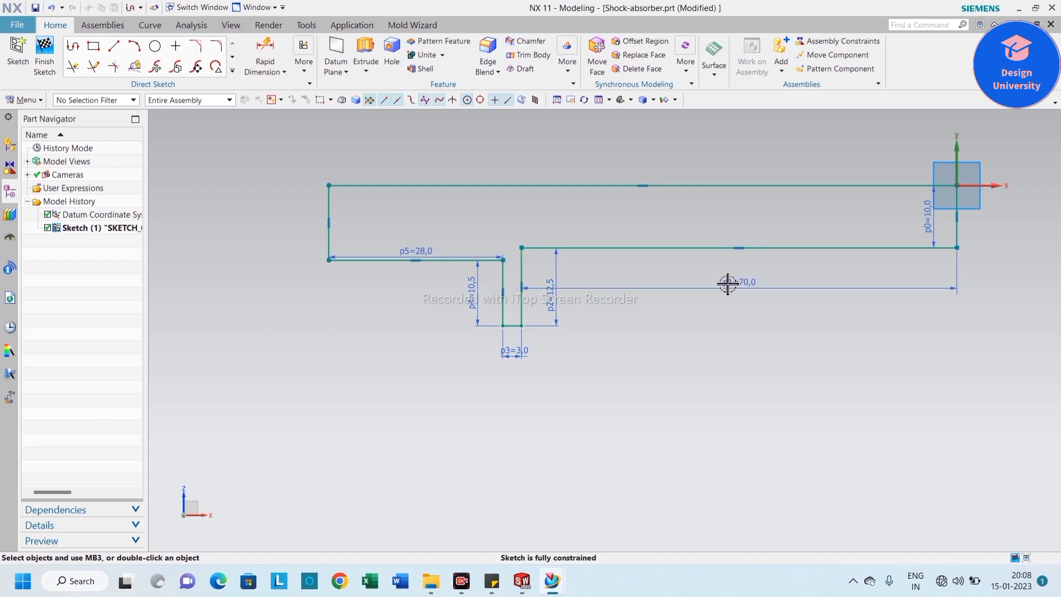
Step: Finish the sketch and revolve the closed profile 360 degrees about the X axis through the origin
left_click(44, 58)
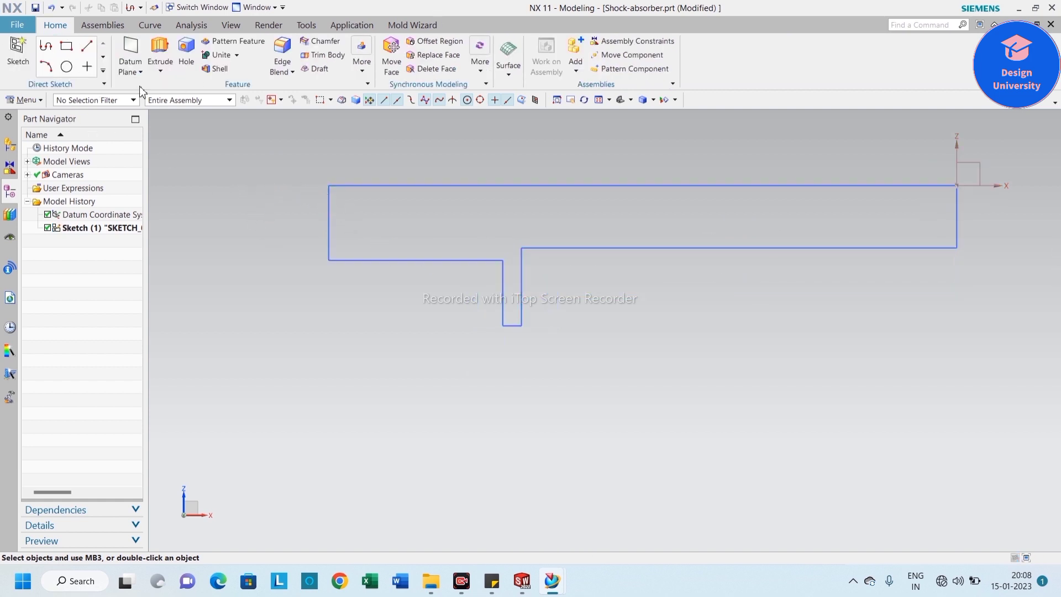
left_click(160, 70)
left_click(168, 100)
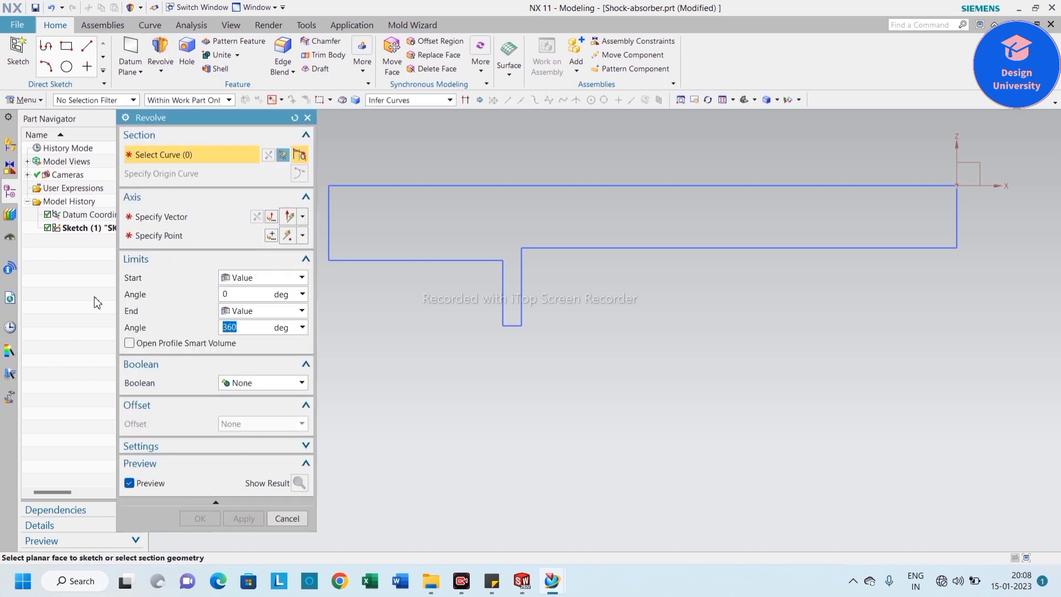
left_click(193, 216)
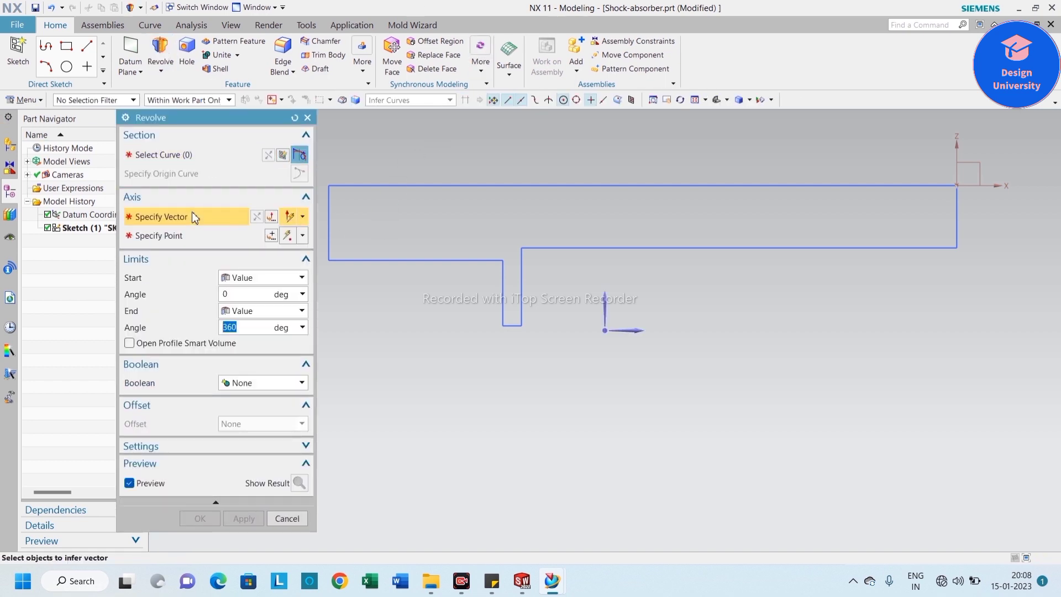
left_click(634, 334)
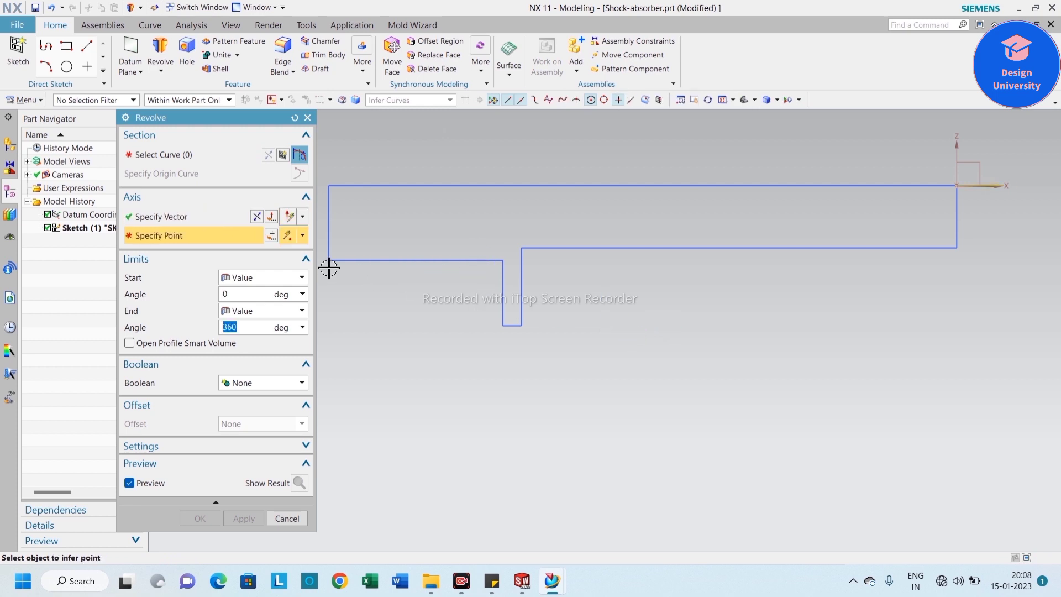
left_click(958, 188)
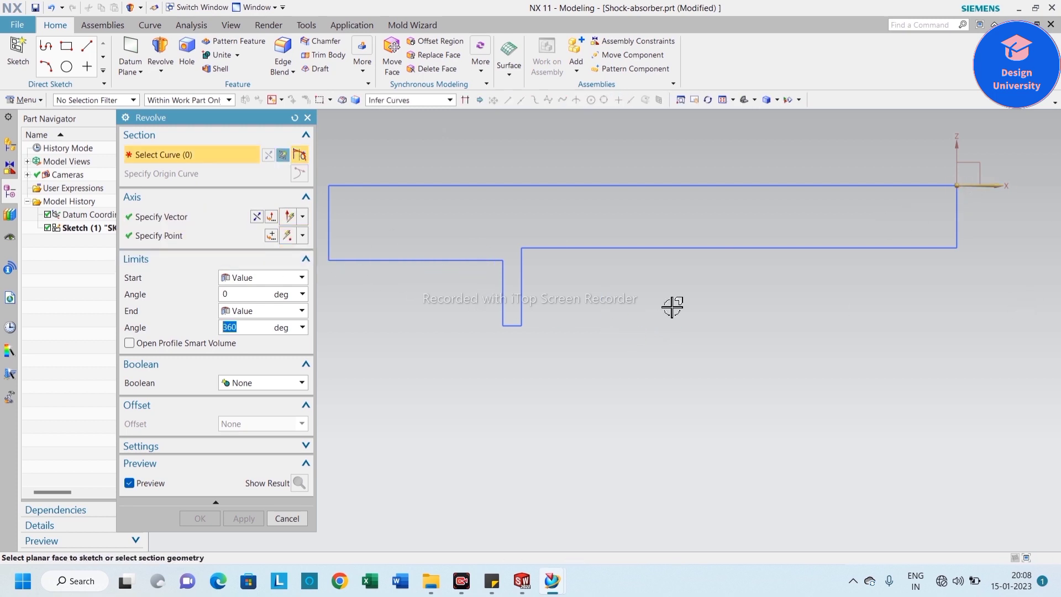
left_click(489, 192)
scroll(388, 326, "down", 2)
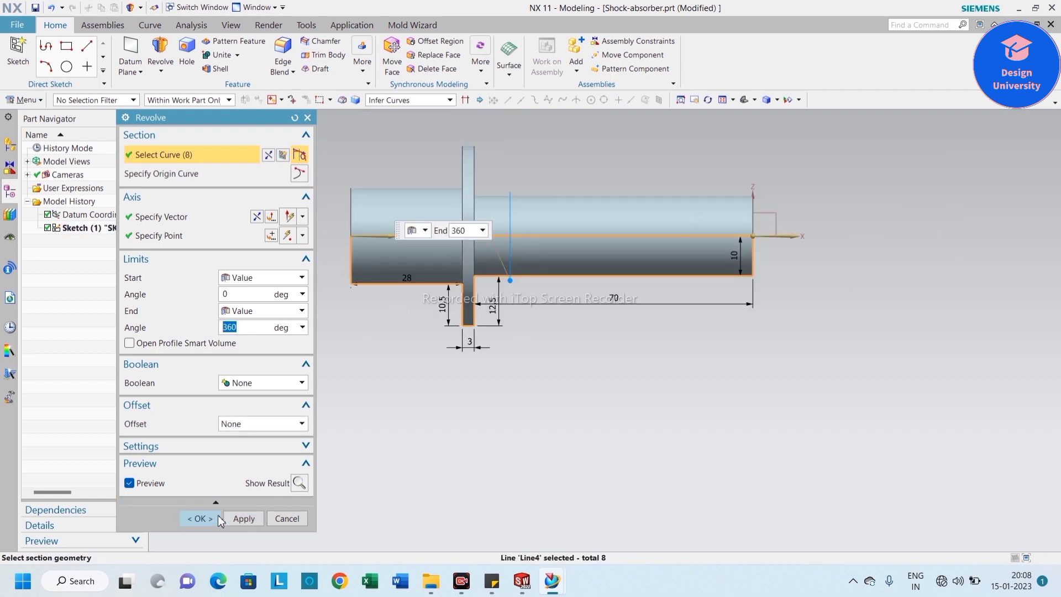
left_click(218, 518)
Step: Measure the diameter of the short cylindrical section above the flange on the revolved body
middle_click_drag(408, 375, 453, 348)
scroll(432, 420, "down", 2)
scroll(384, 285, "up", 3)
middle_click_drag(375, 276, 401, 296)
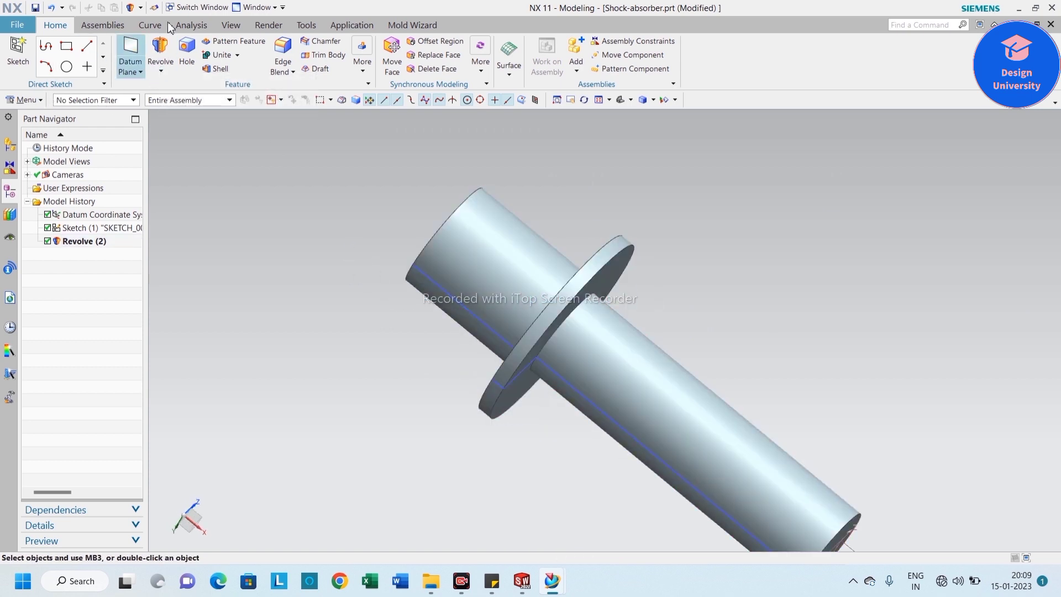
left_click(189, 25)
left_click(104, 41)
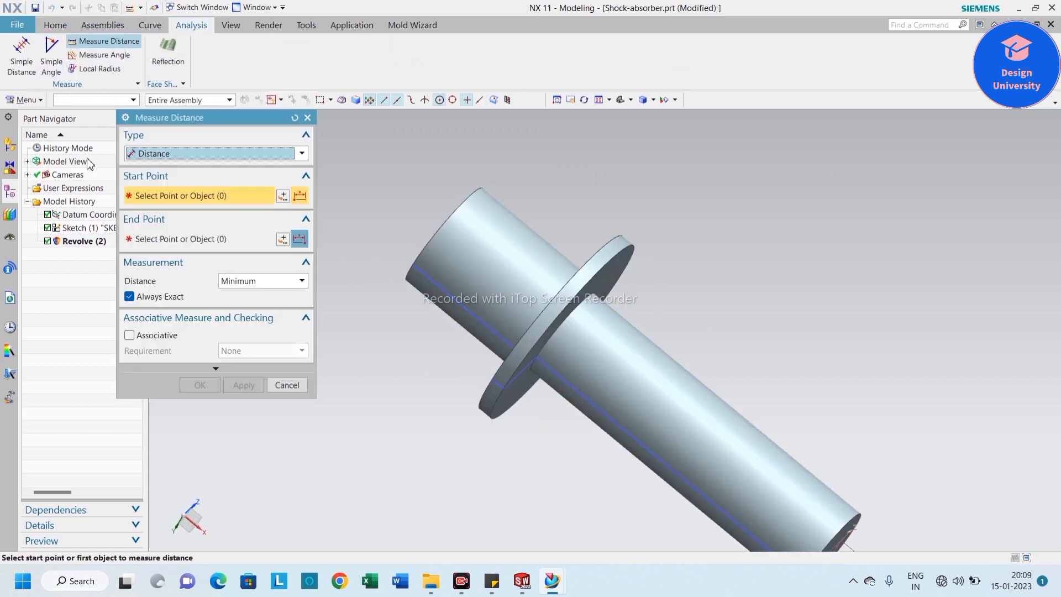
left_click(191, 155)
left_click(154, 229)
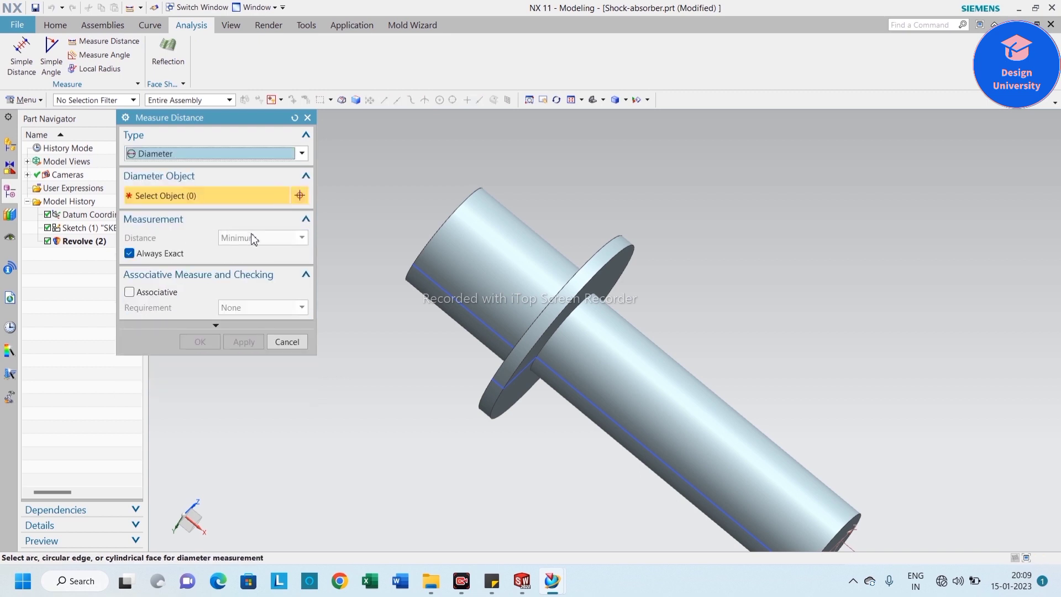
left_click(462, 246)
scroll(424, 194, "down", 2)
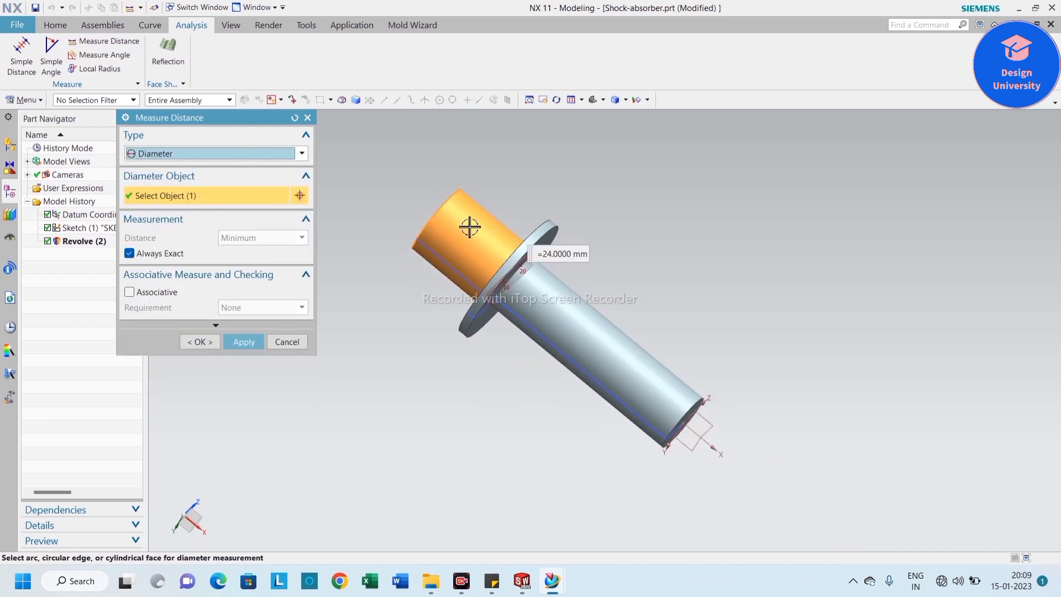
Step: Measure the diameters of the long shaft section and the flange's outer rim
left_click(590, 328)
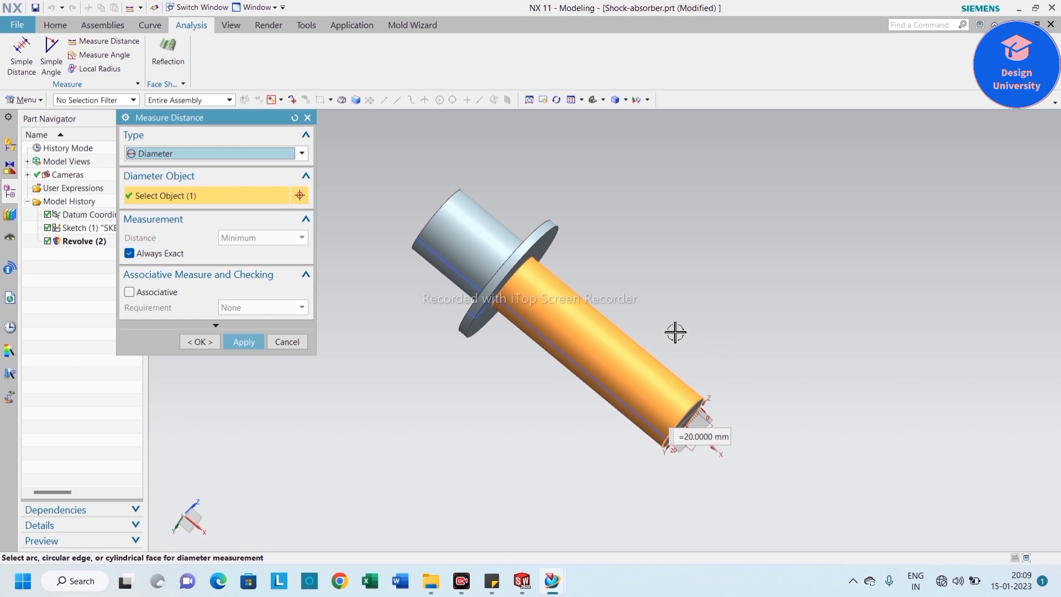
scroll(495, 265, "up", 2)
left_click(533, 239)
scroll(553, 227, "up", 1)
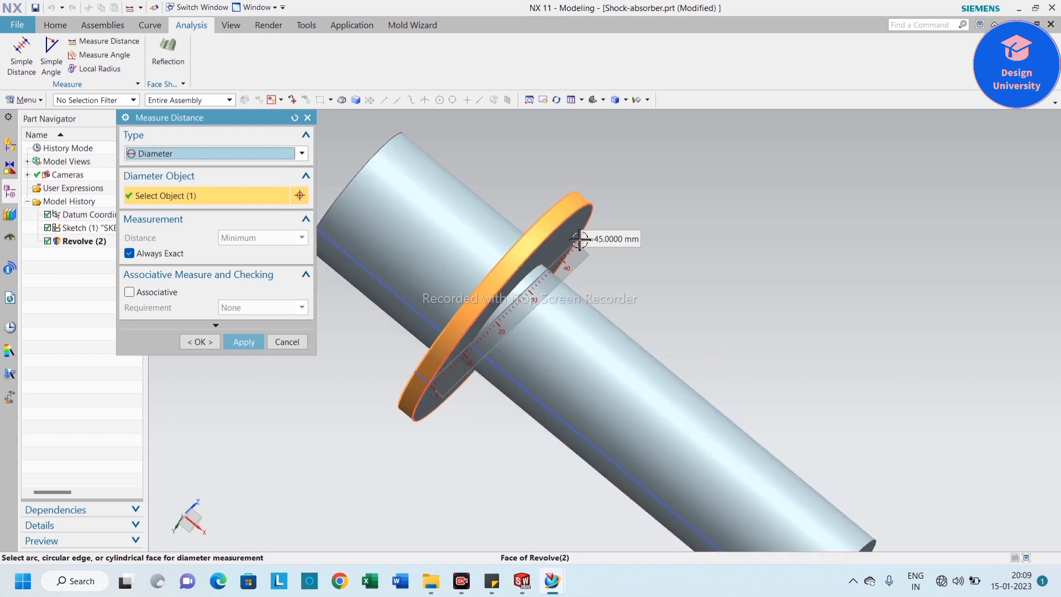
left_click(287, 342)
scroll(250, 301, "down", 1)
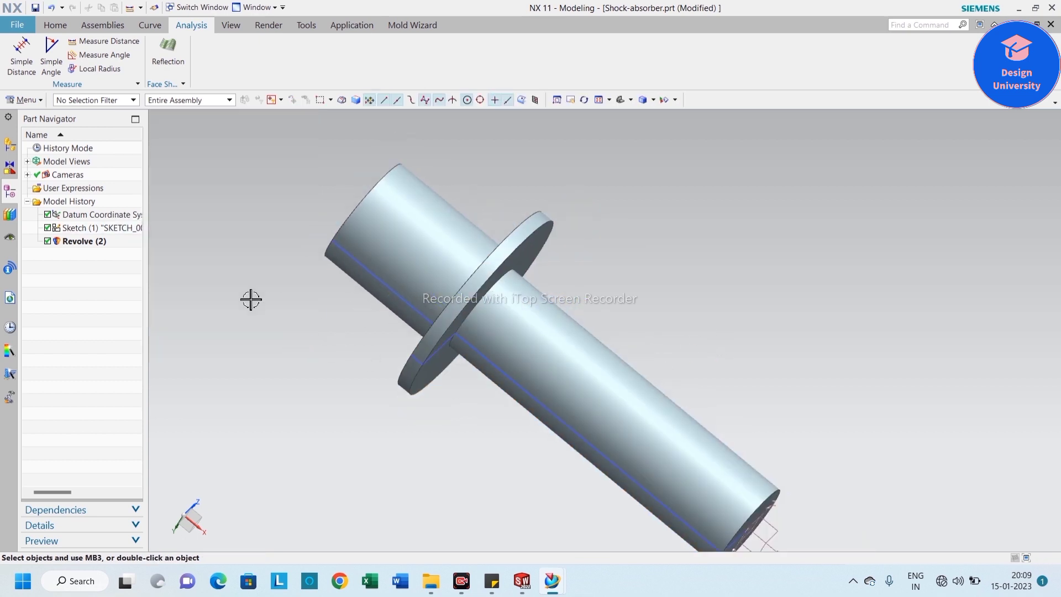
Step: Hide all sketches and coordinate systems so that only the solid body is displayed
right_click(250, 314)
key("ctrl+w")
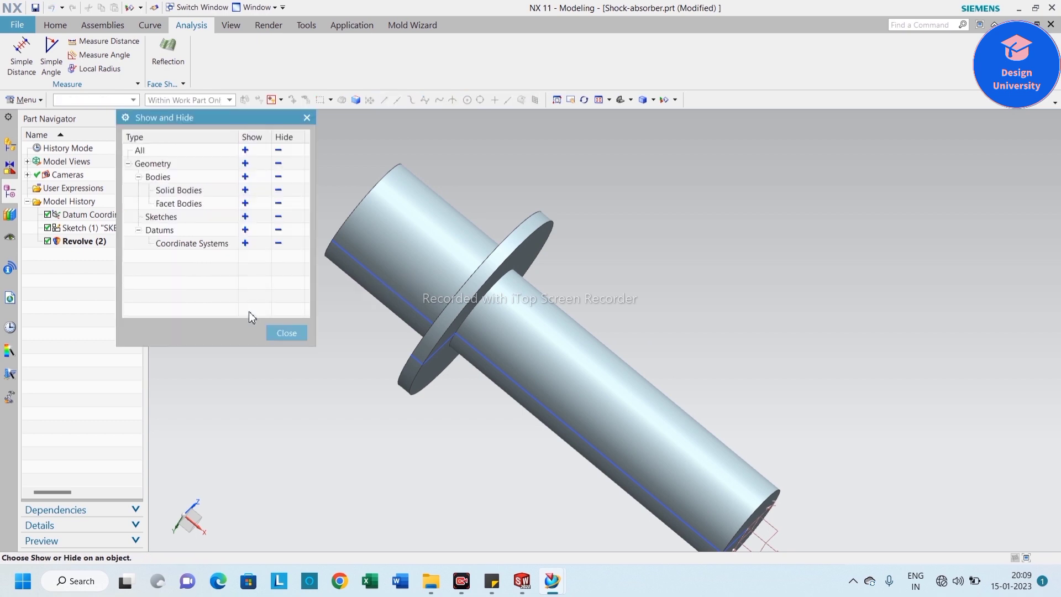
left_click(279, 216)
left_click(279, 242)
left_click(285, 331)
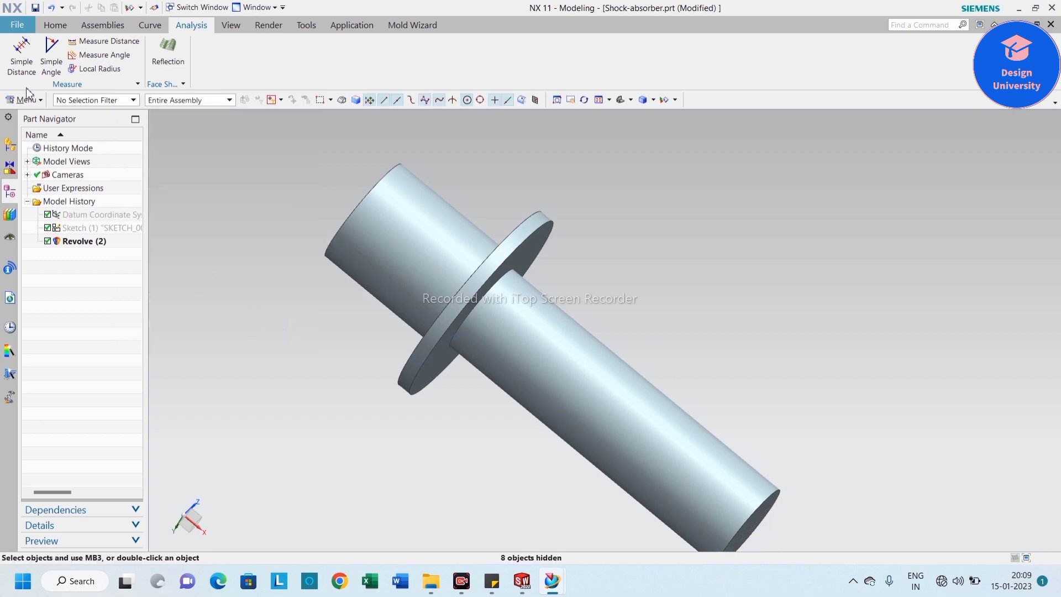
Step: Save the part with the finished revolved body
left_click(55, 25)
right_click(218, 192)
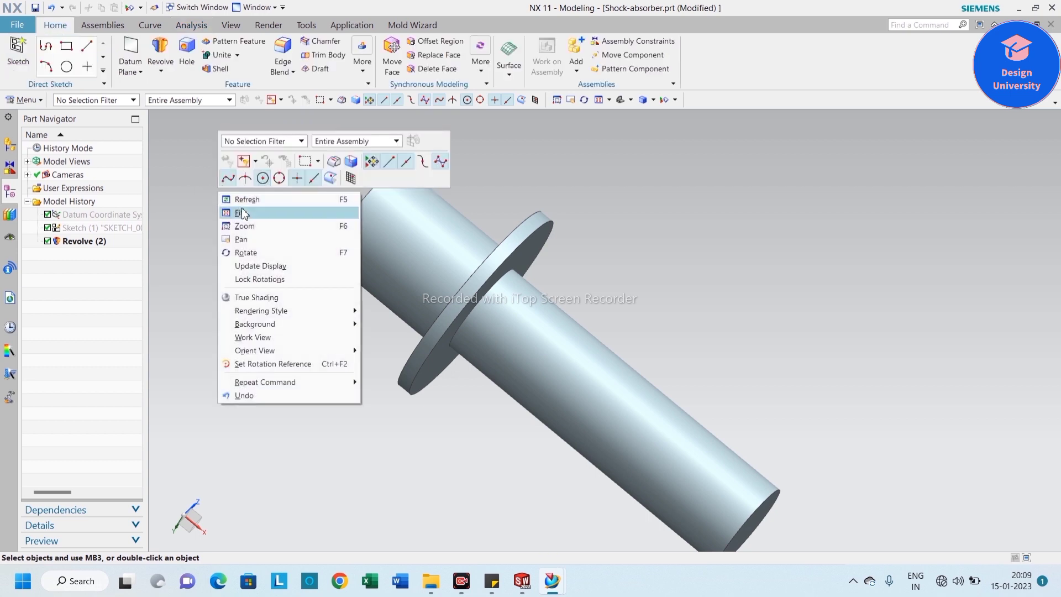
left_click(242, 213)
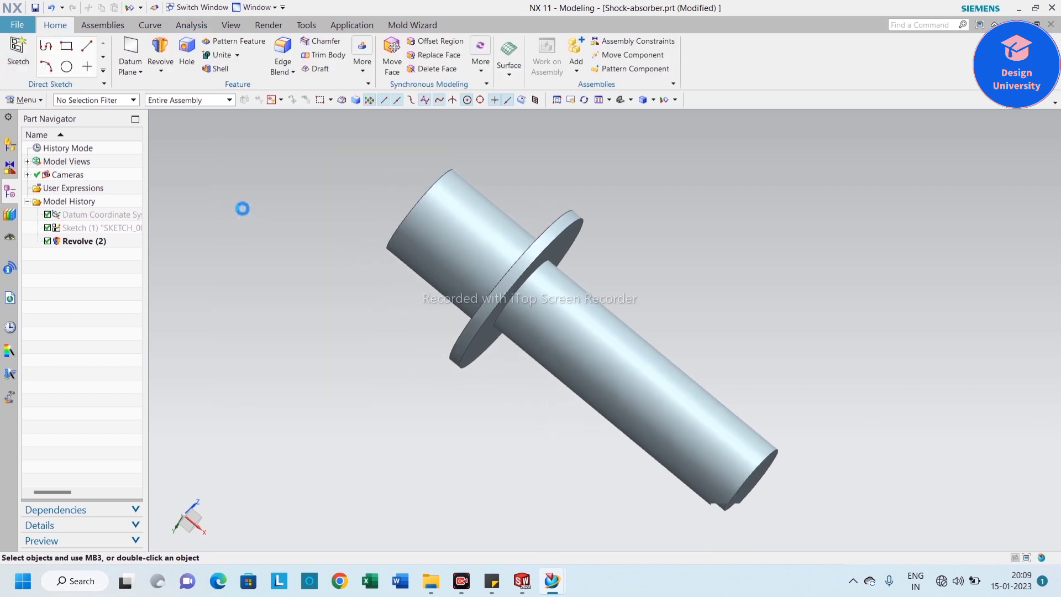
left_click(35, 8)
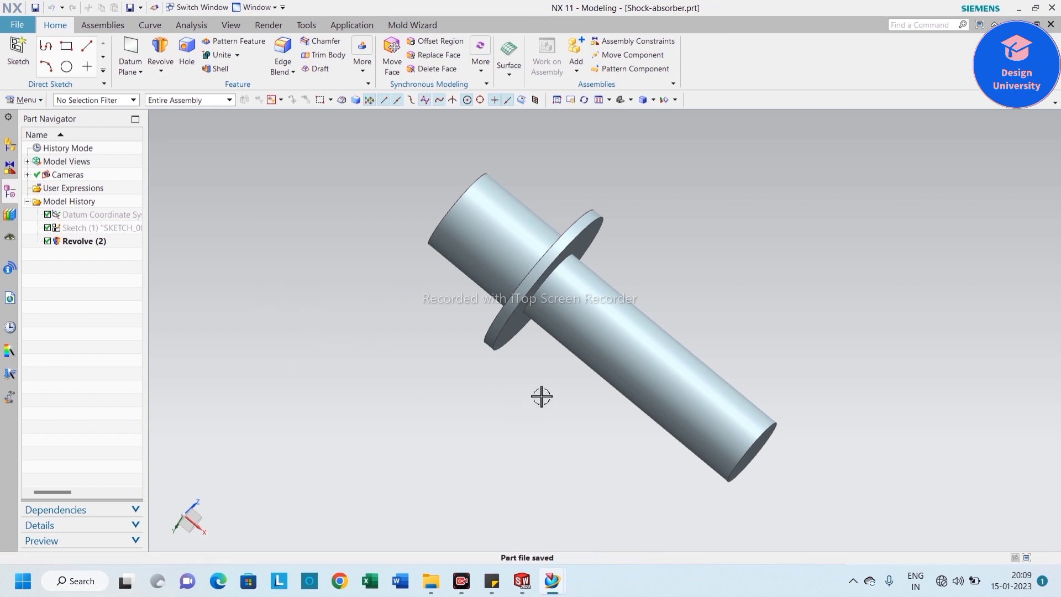
right_click(400, 363)
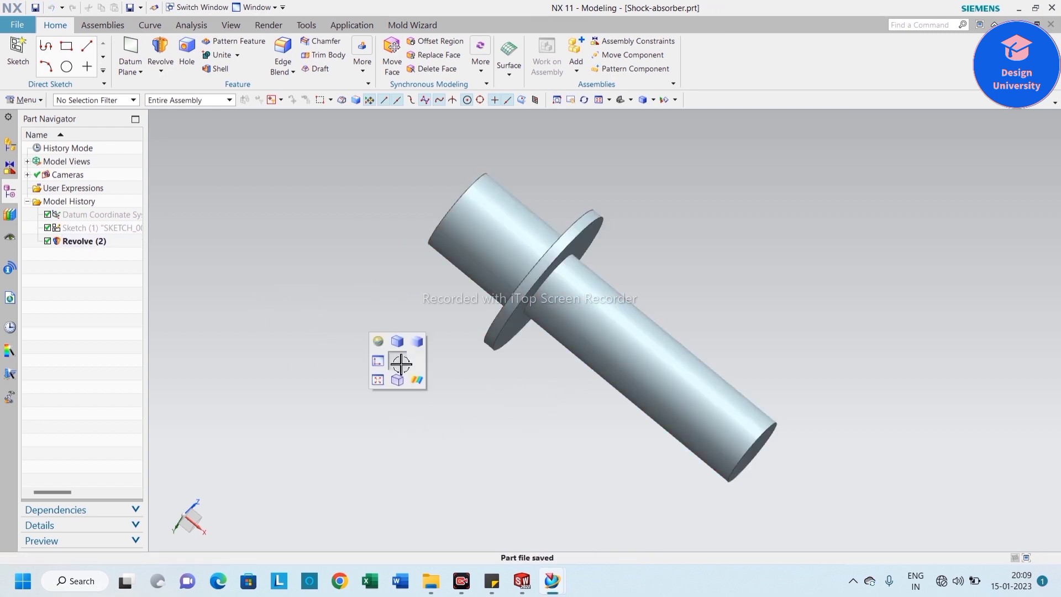
right_click(363, 352)
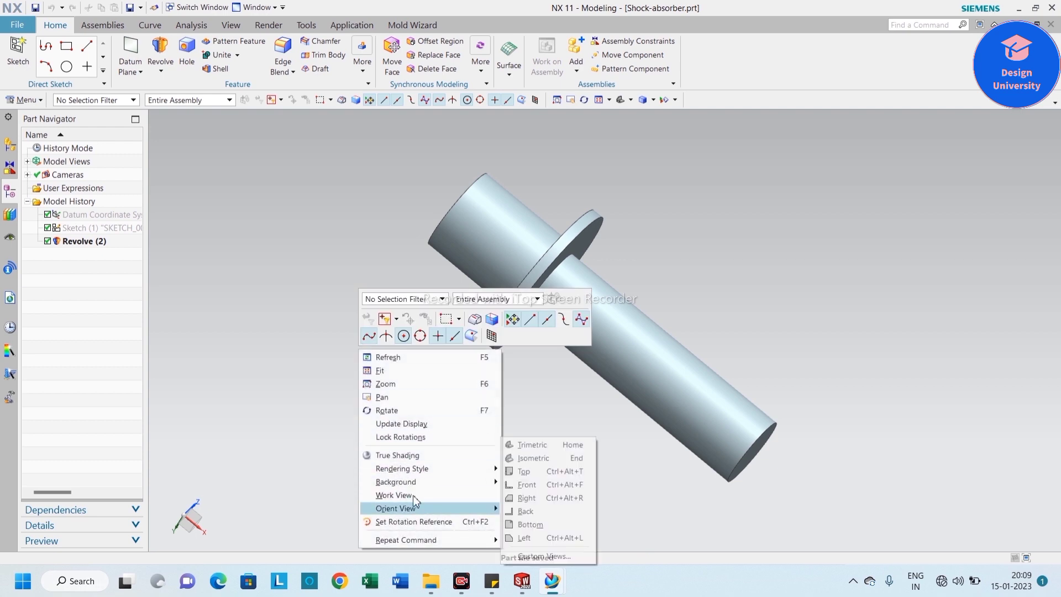
left_click(344, 459)
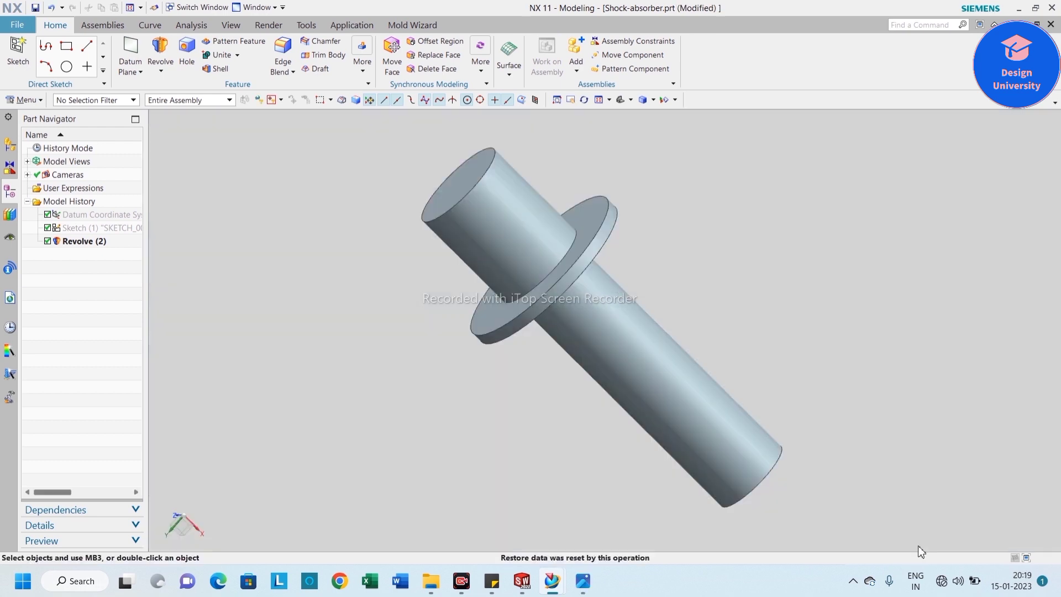
right_click(306, 284)
left_click(323, 308)
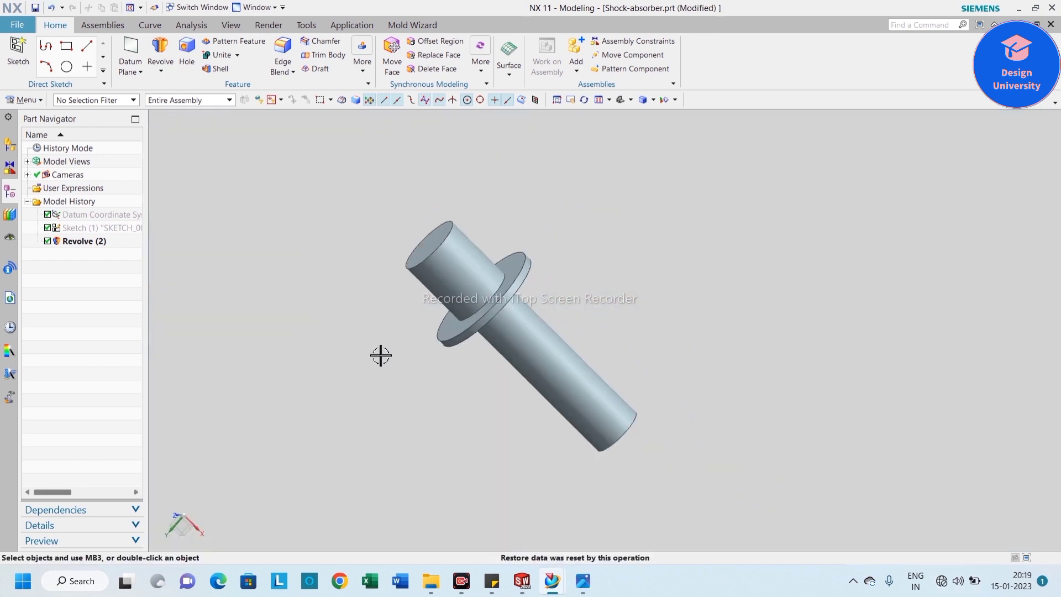
Step: Using the Face selection filter, color the long shaft's cylindrical and end faces Iron Gray, and save the part
left_click(76, 100)
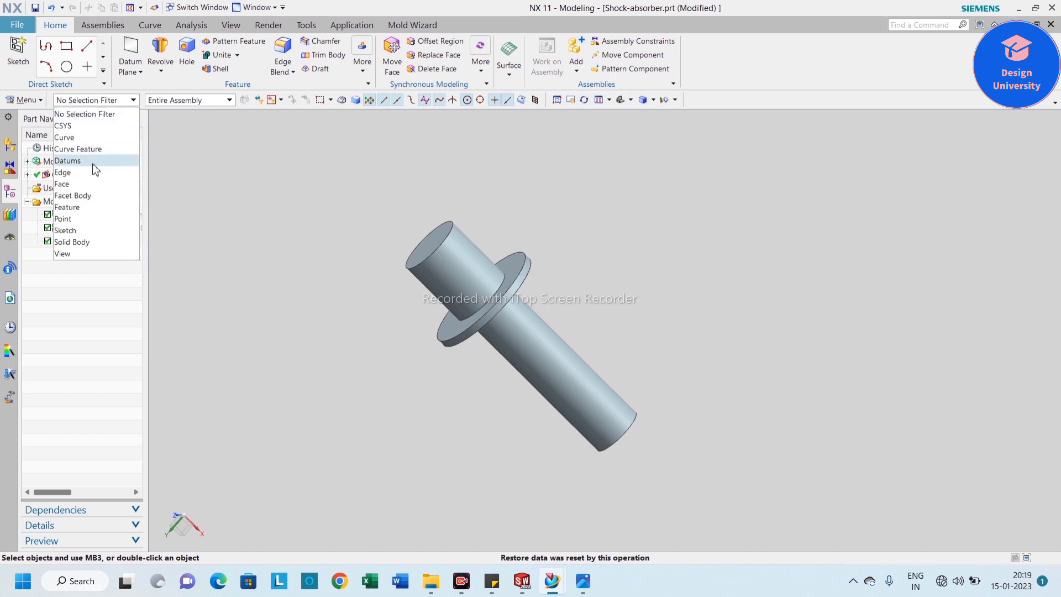
left_click(72, 184)
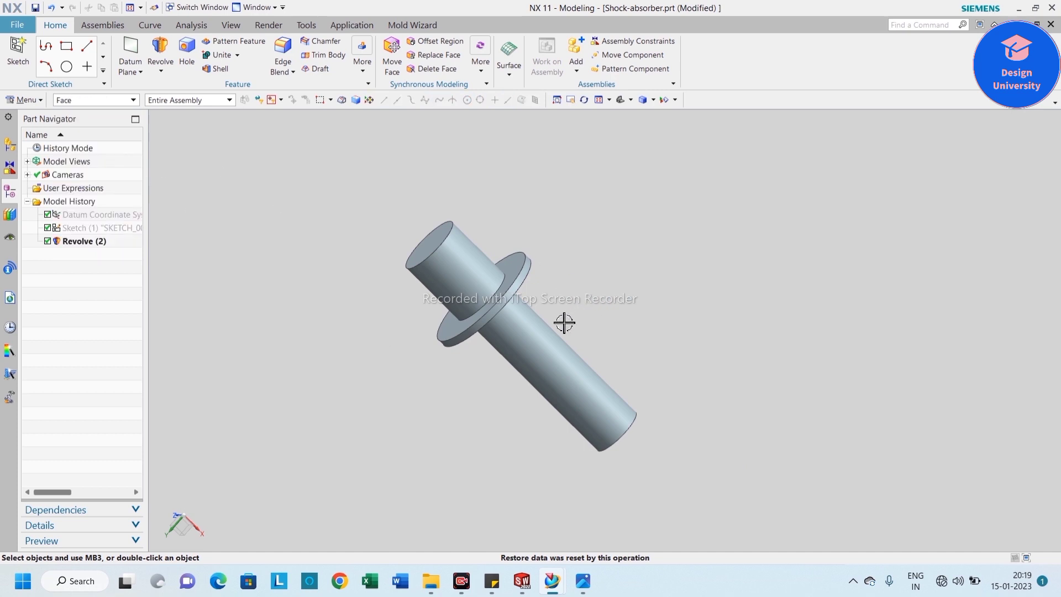
left_click(547, 330)
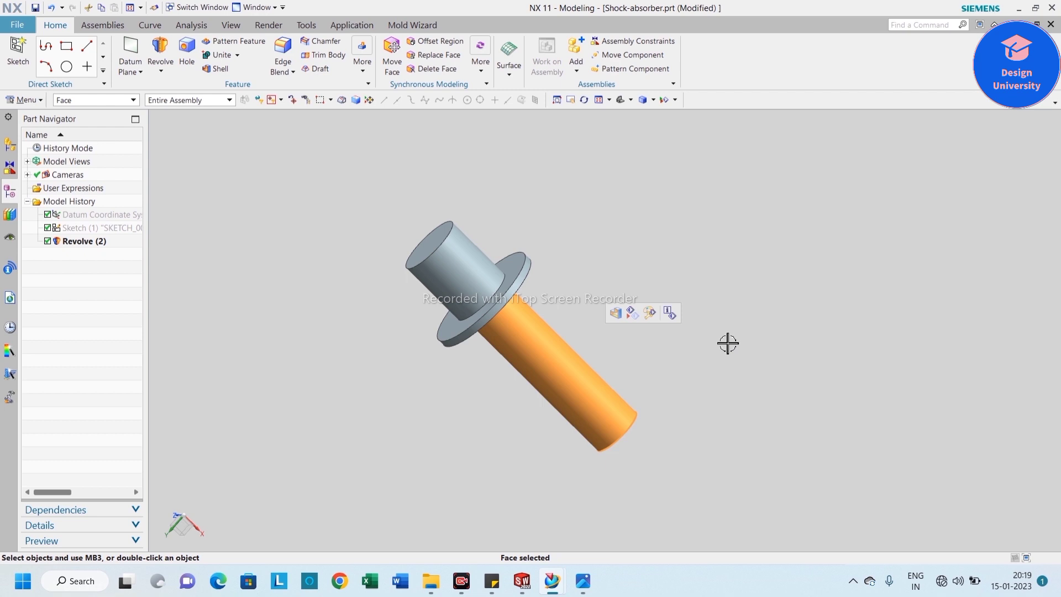
middle_click_drag(695, 398, 671, 369)
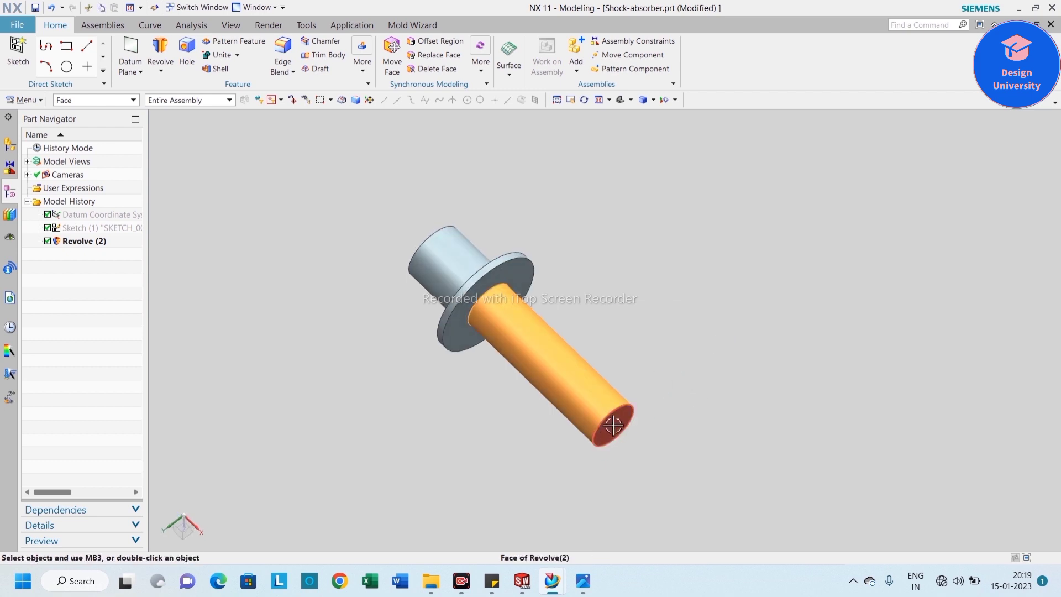
left_click(636, 427)
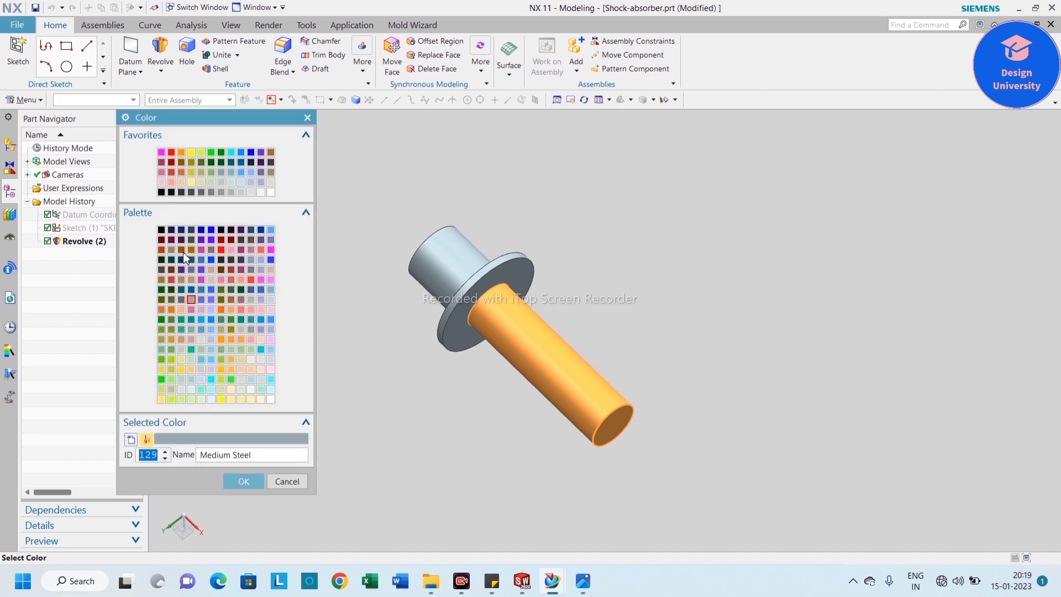
left_click(200, 191)
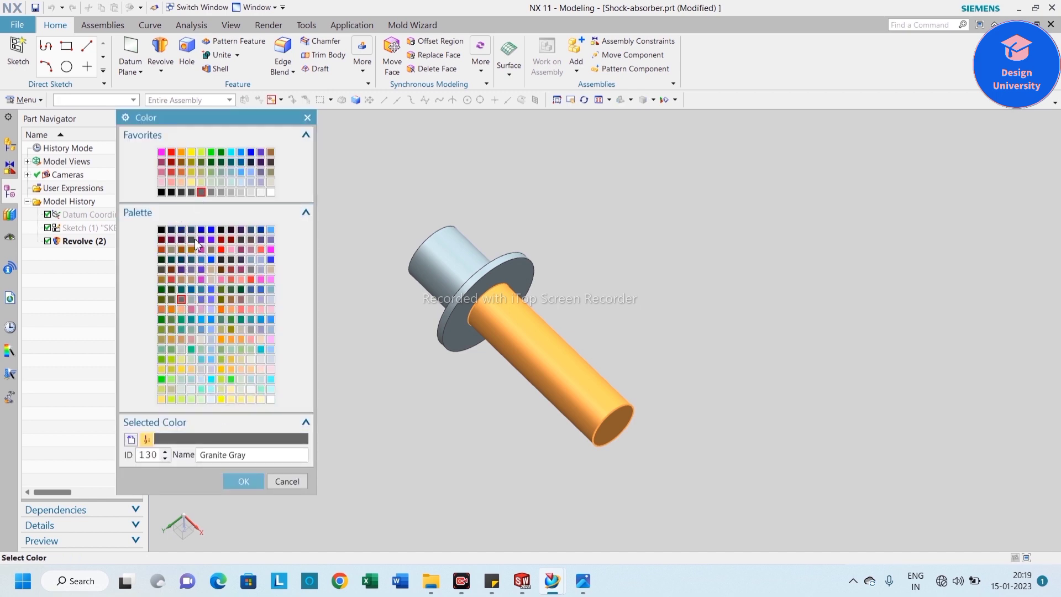
left_click(191, 191)
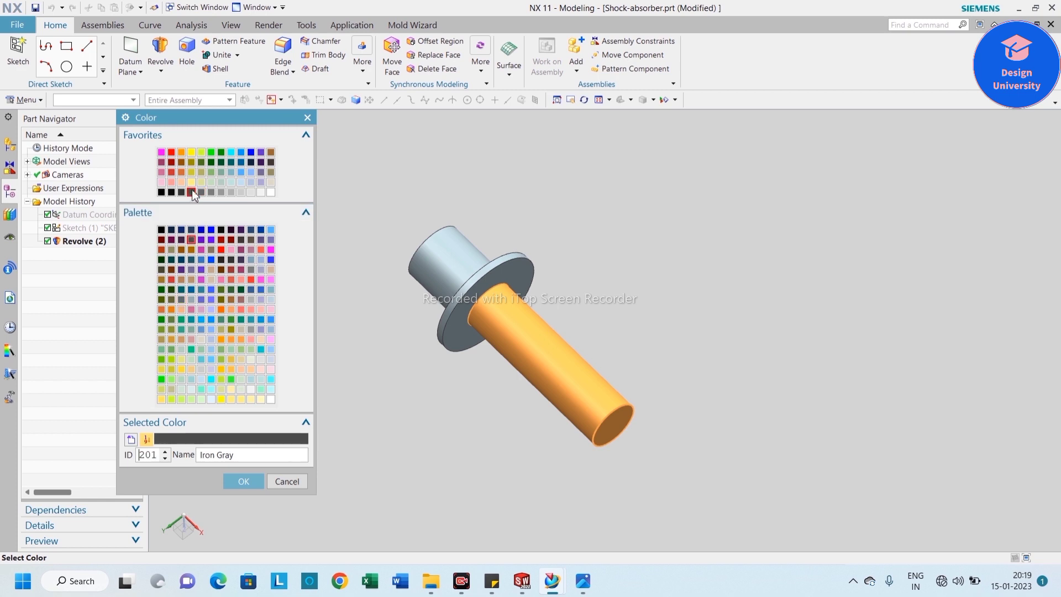
left_click(245, 484)
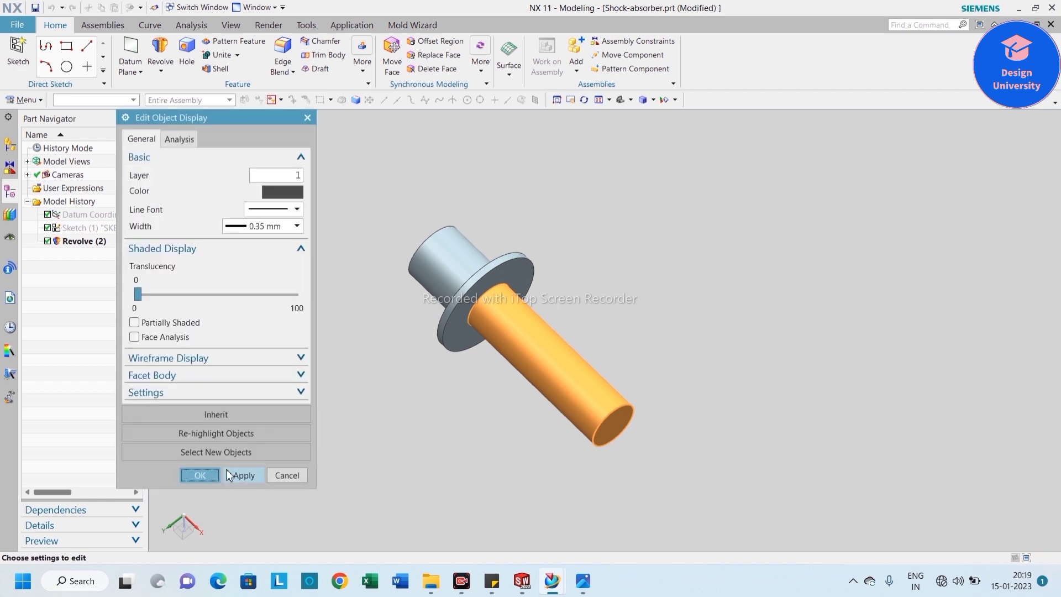
left_click(200, 474)
middle_click_drag(297, 398, 328, 367)
left_click(35, 7)
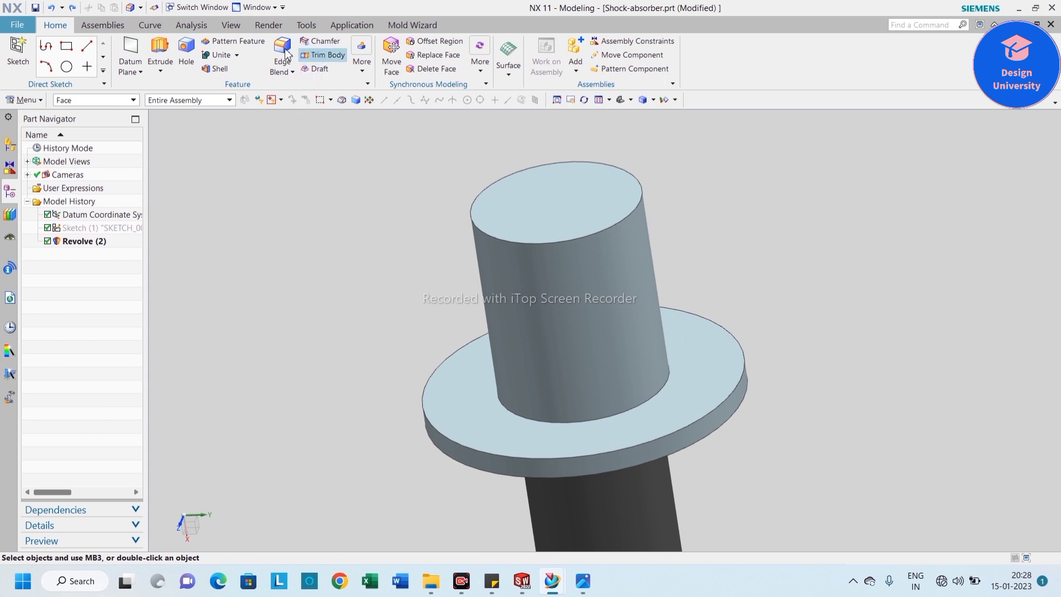
Step: Apply a 6 mm edge blend to the circular end edge of the short cylinder
left_click(282, 49)
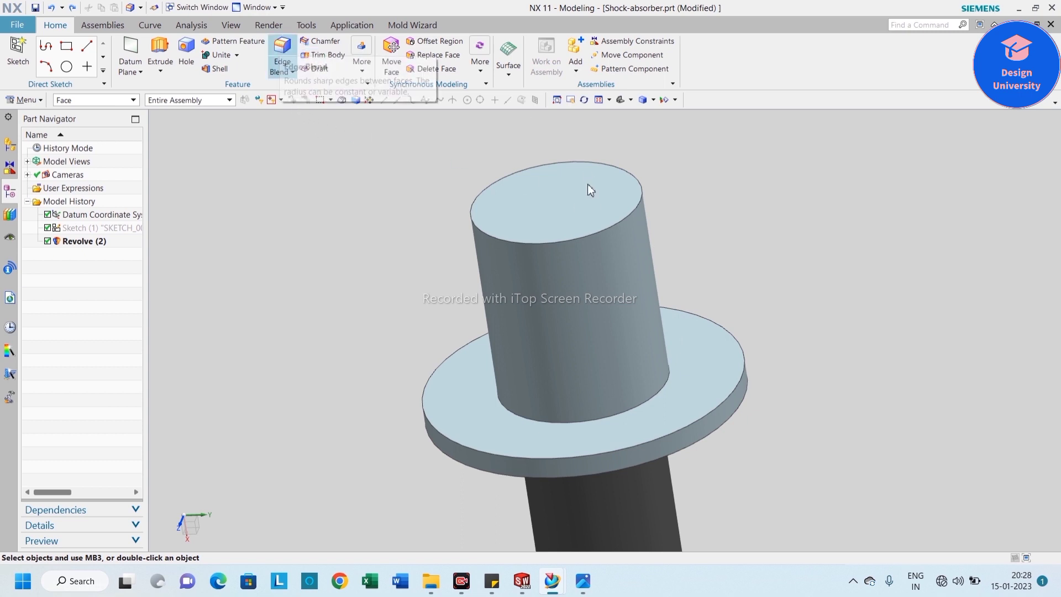
left_click(499, 178)
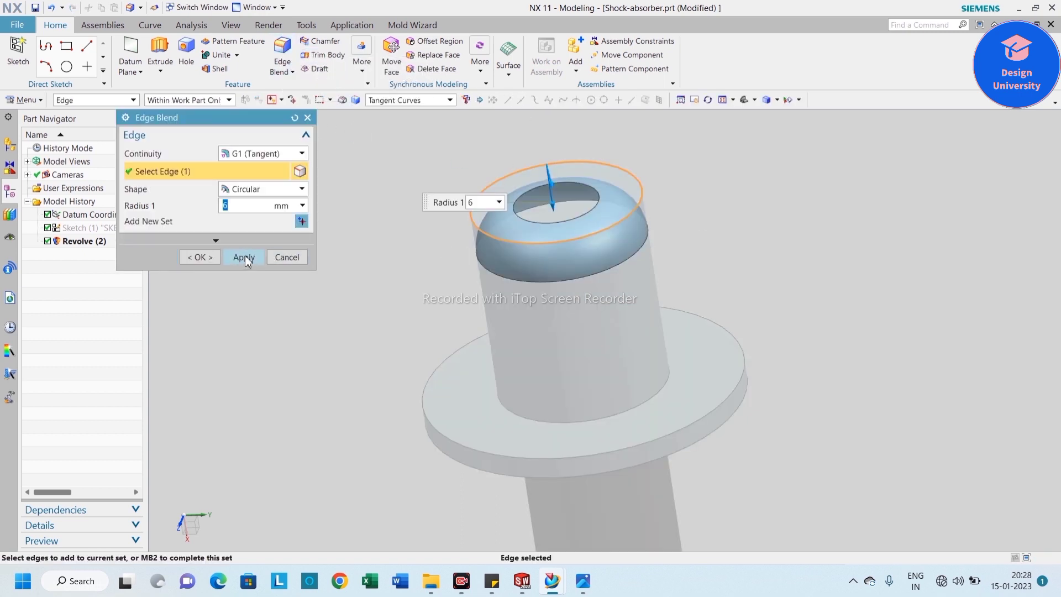
left_click(200, 256)
scroll(393, 232, "down", 5)
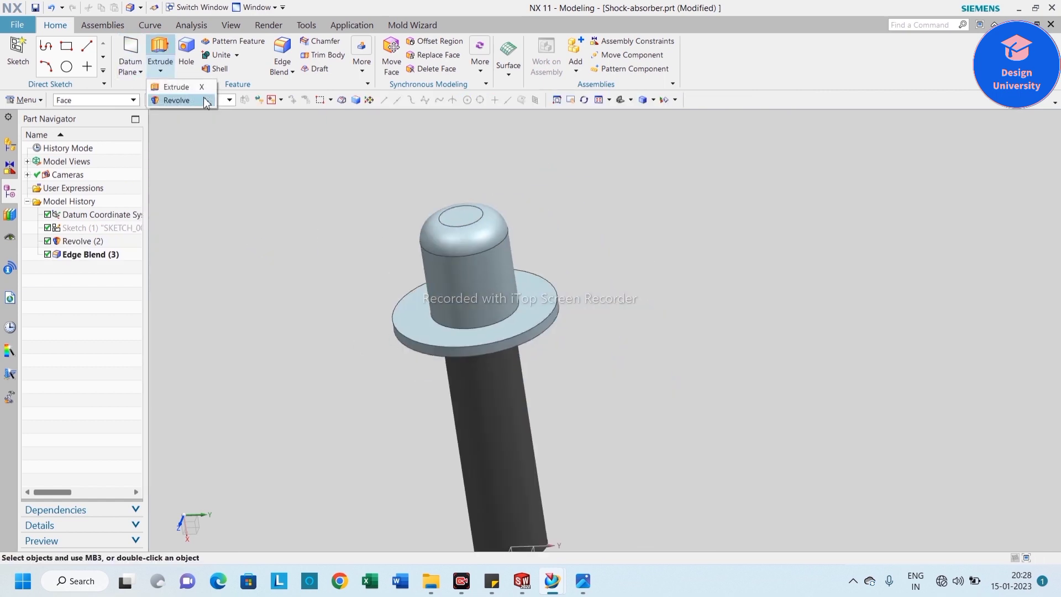
Step: Start an Extrude sketch on the flat face of the blended end and draw a rectangle about 26 mm high centered on the origin
left_click(161, 58)
left_click(461, 217)
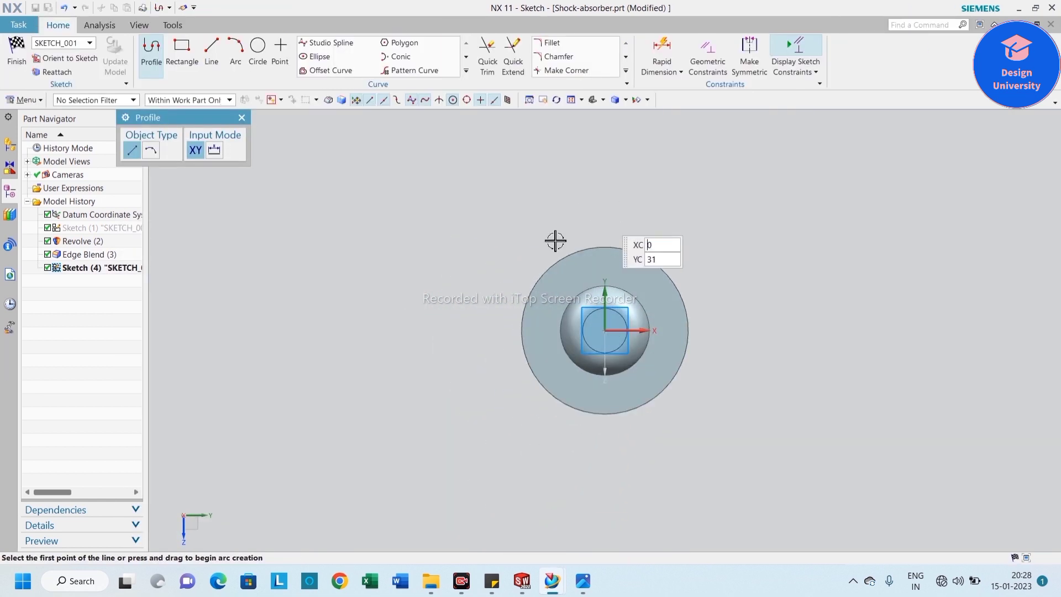
left_click(242, 118)
left_click(181, 52)
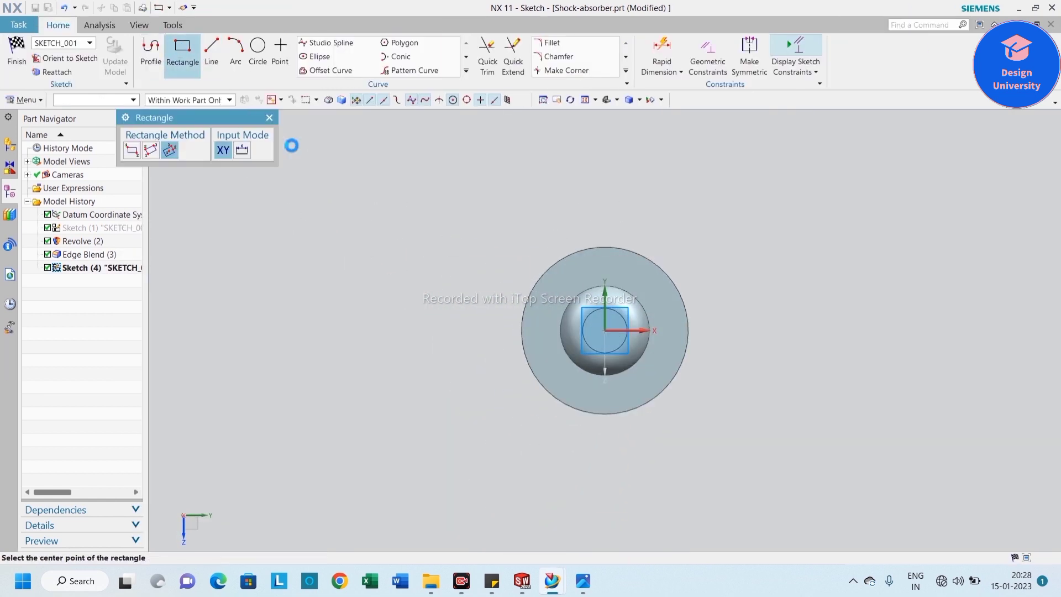
left_click(607, 330)
scroll(673, 332, "up", 4)
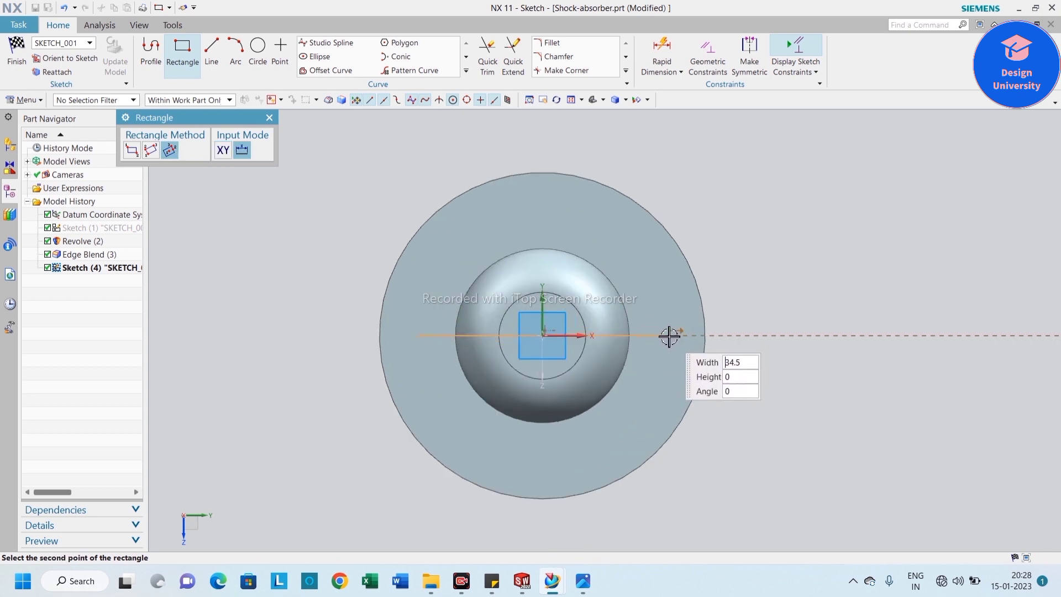
left_click(666, 242)
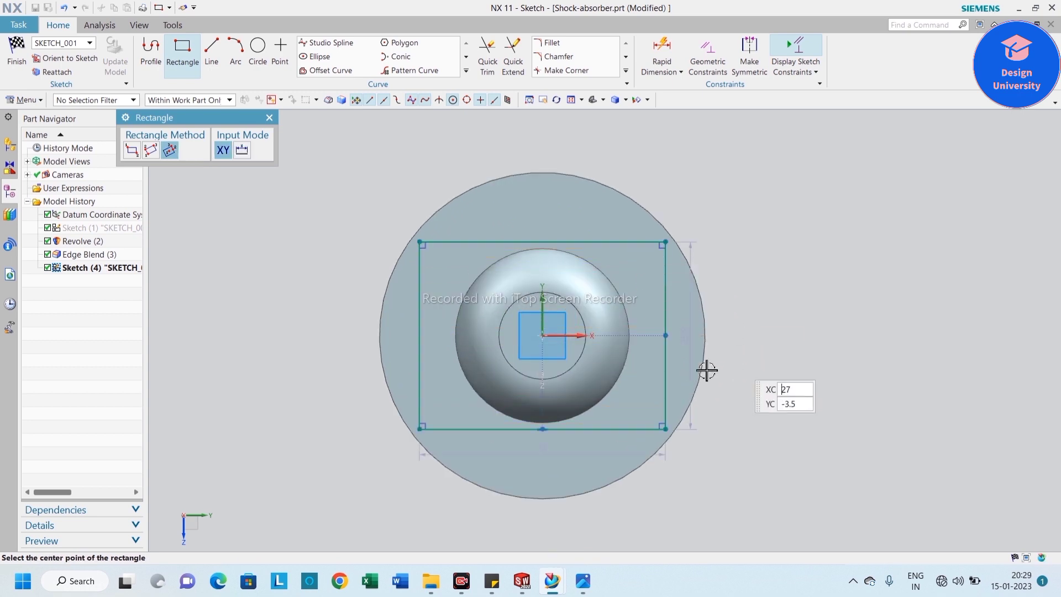
left_click(269, 118)
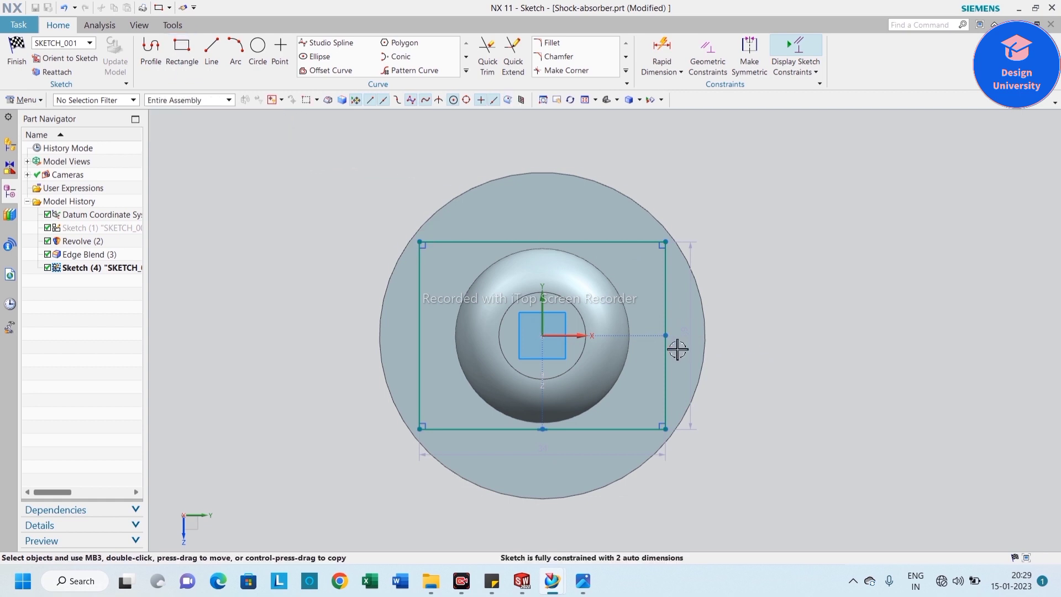
Step: Move the rectangle's vertical dimension clear of the flange and set the rectangle's height to 25 mm
left_click_drag(691, 348, 773, 349)
double_click(776, 346)
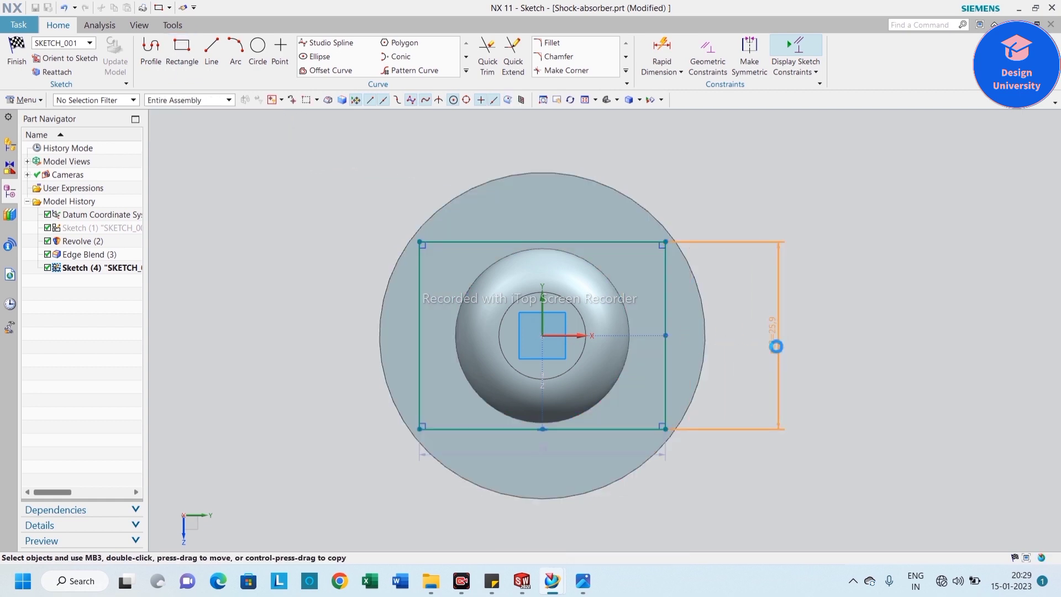
type("15")
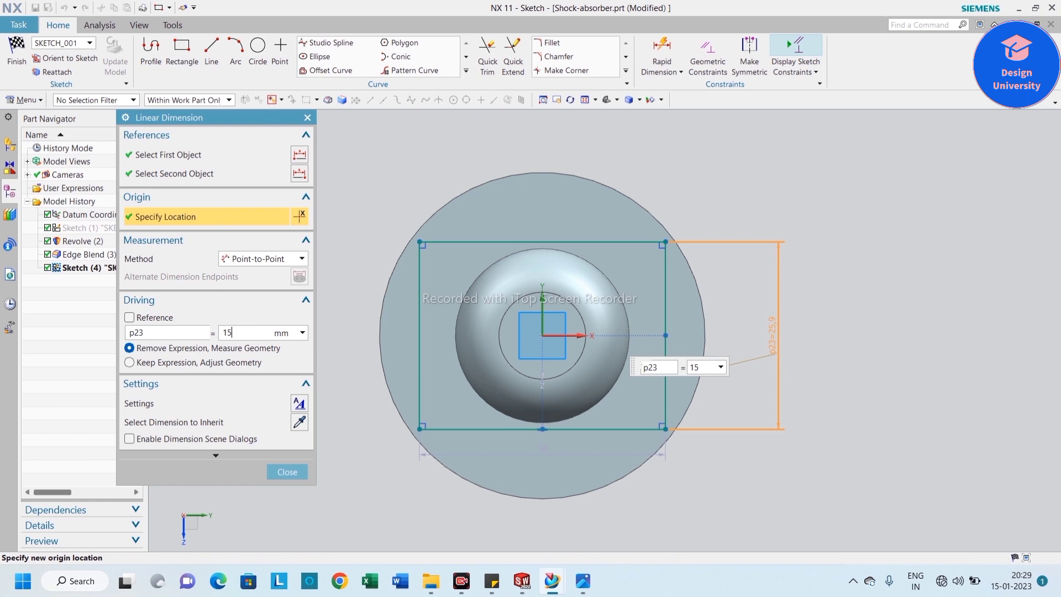
key("Return")
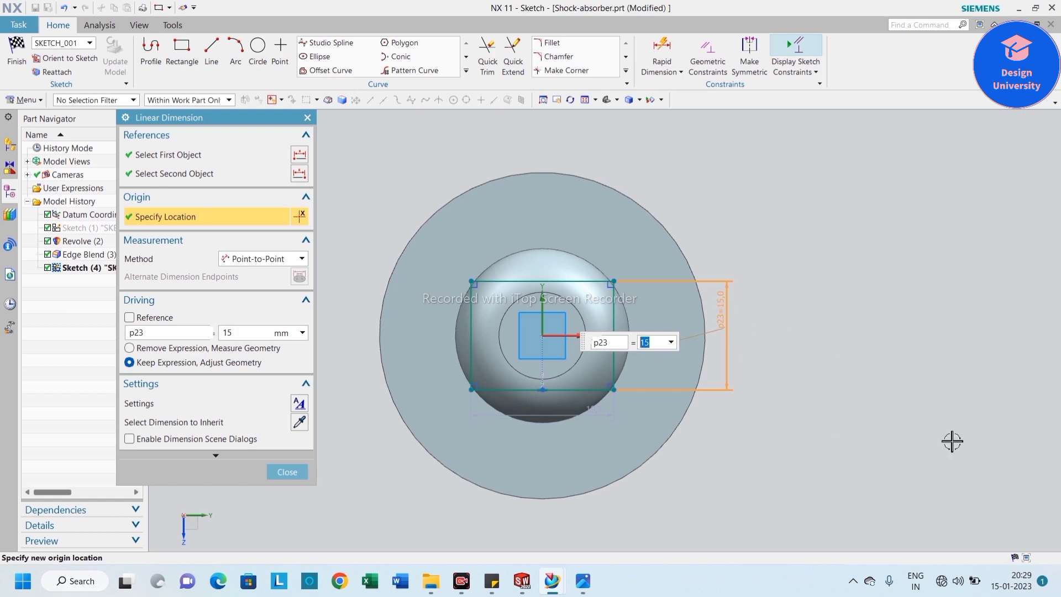
type("5")
key("Return")
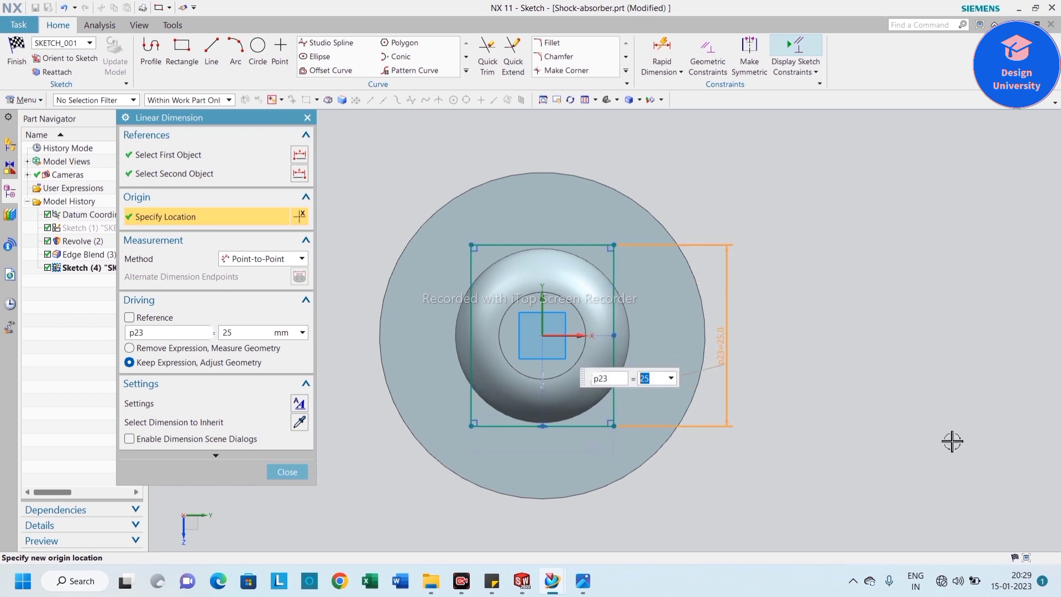
left_click(287, 472)
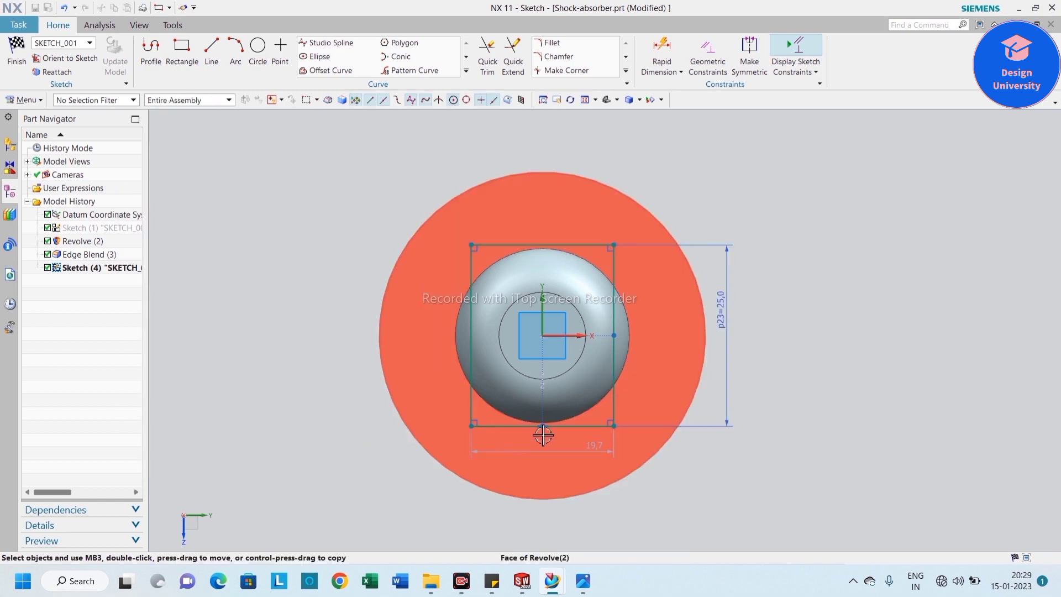
Step: Move the rectangle's horizontal dimension below the flange outline and set the rectangle's width to 15 mm
left_click_drag(547, 448, 541, 522)
double_click(541, 522)
type("15")
key("Return")
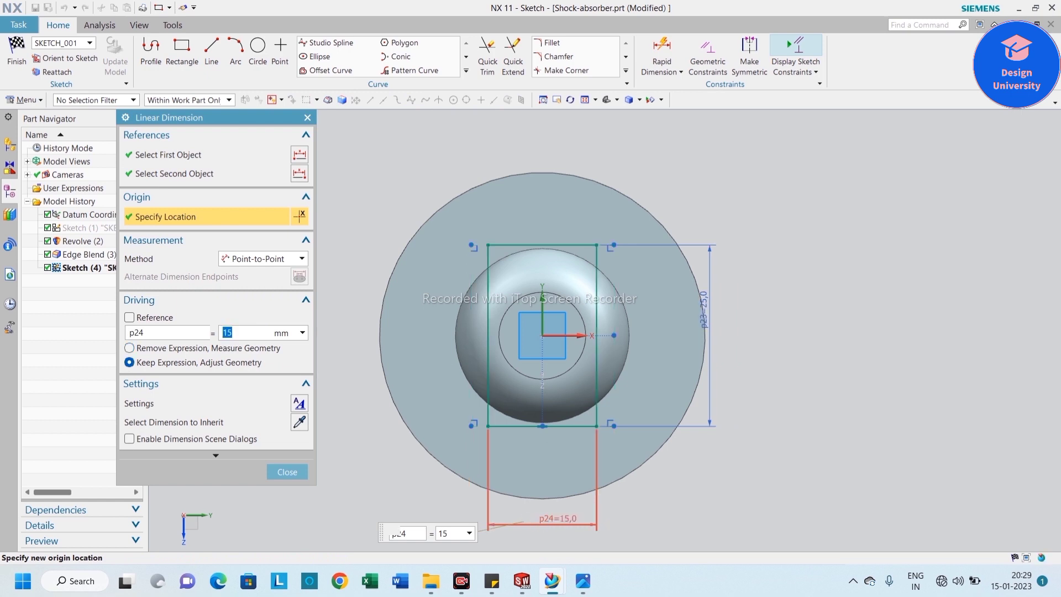
left_click(301, 474)
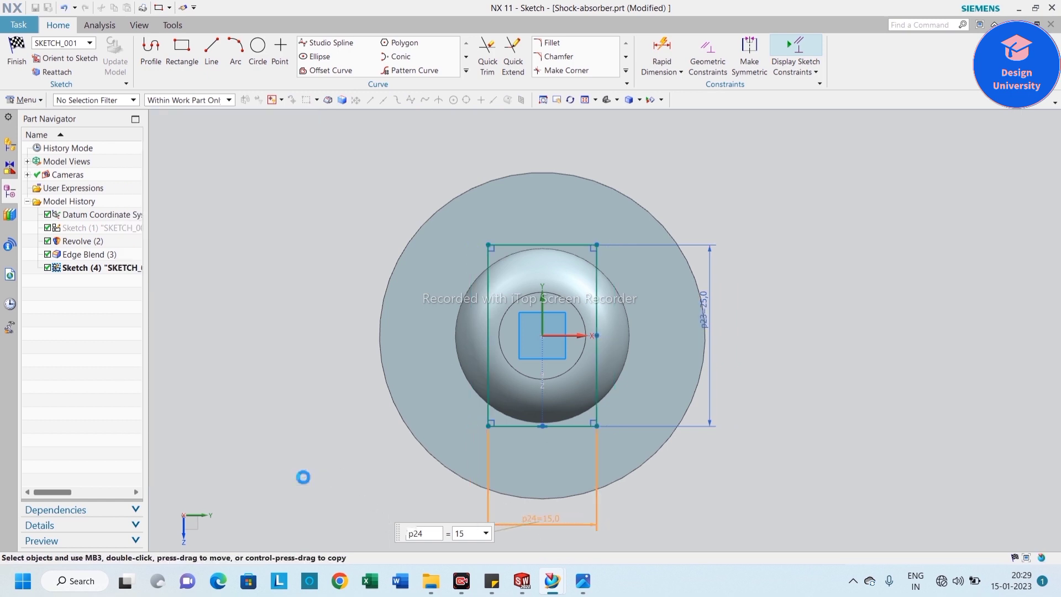
scroll(684, 183, "down", 1)
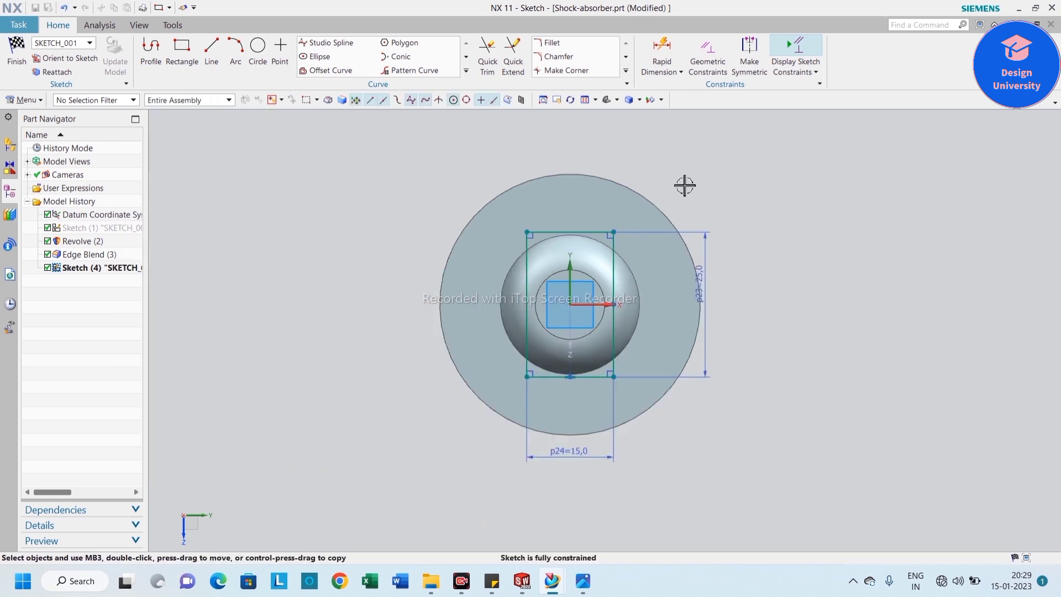
Step: Draw a second rectangle centered on the origin around the first one, about 32 mm wide and 34.5 mm high
left_click(170, 57)
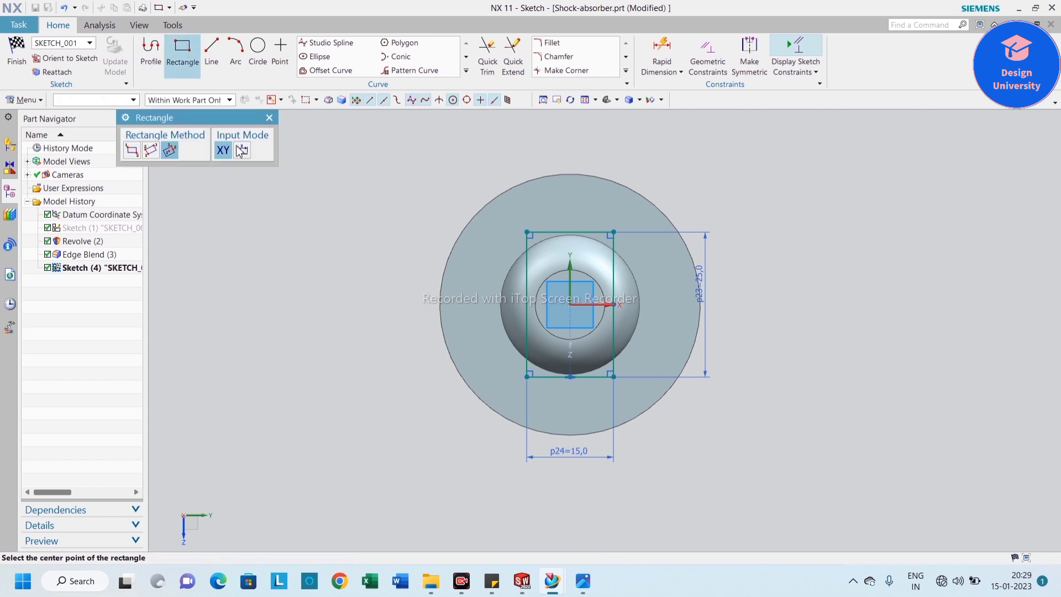
left_click(570, 305)
left_click(663, 304)
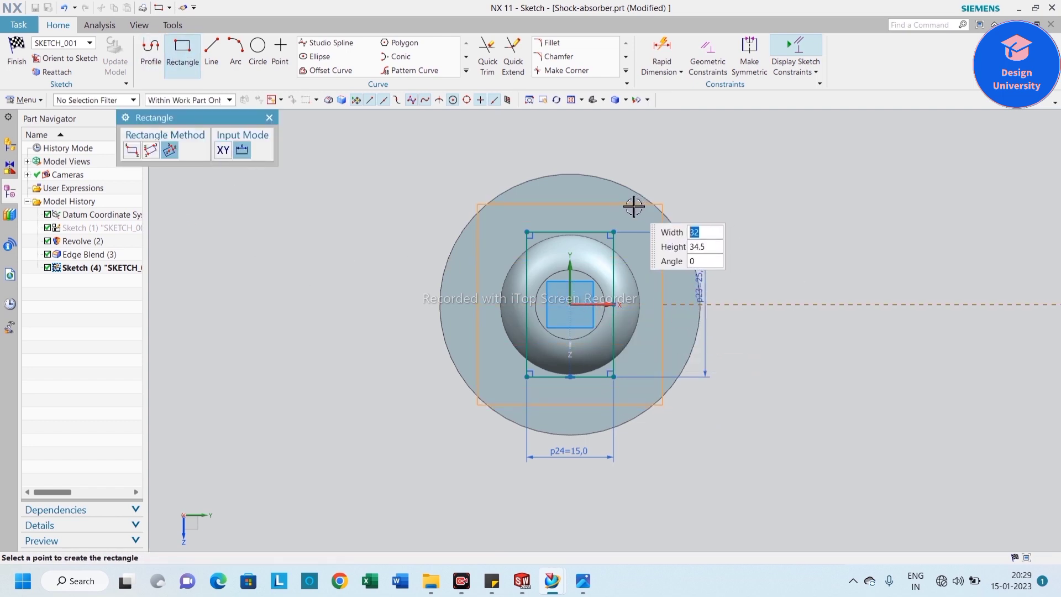
left_click(634, 207)
left_click(269, 117)
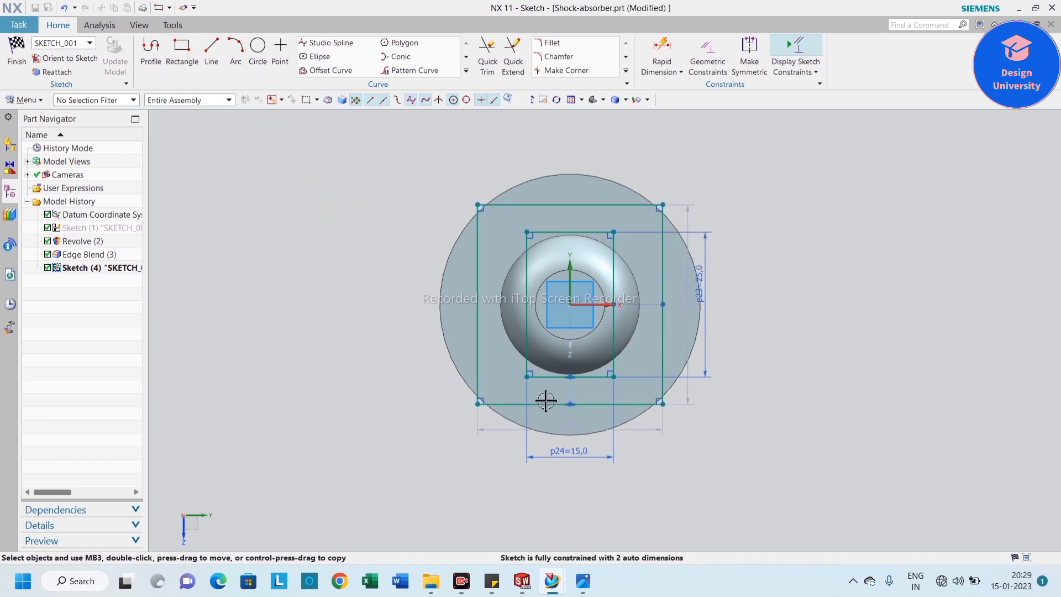
Step: Set both the width and the height of the outer rectangle to 30 mm
double_click(514, 429)
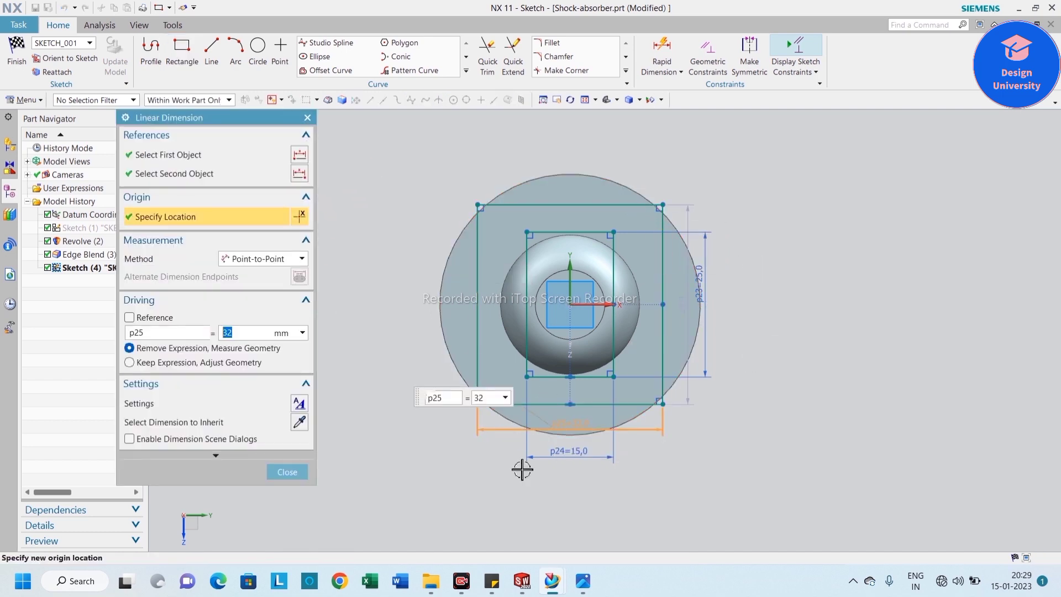
key("Return")
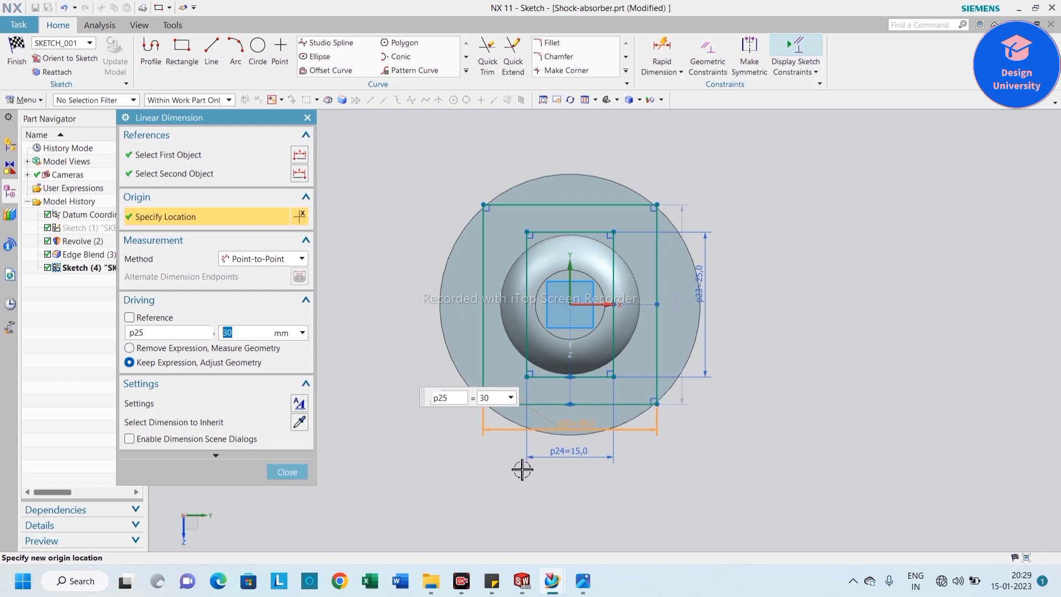
left_click(287, 472)
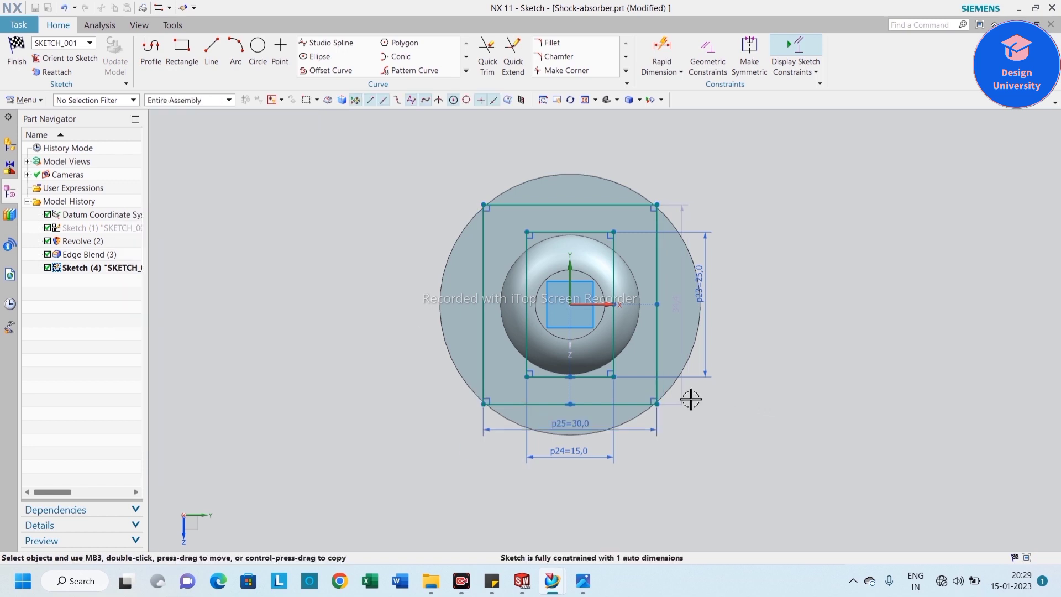
double_click(688, 398)
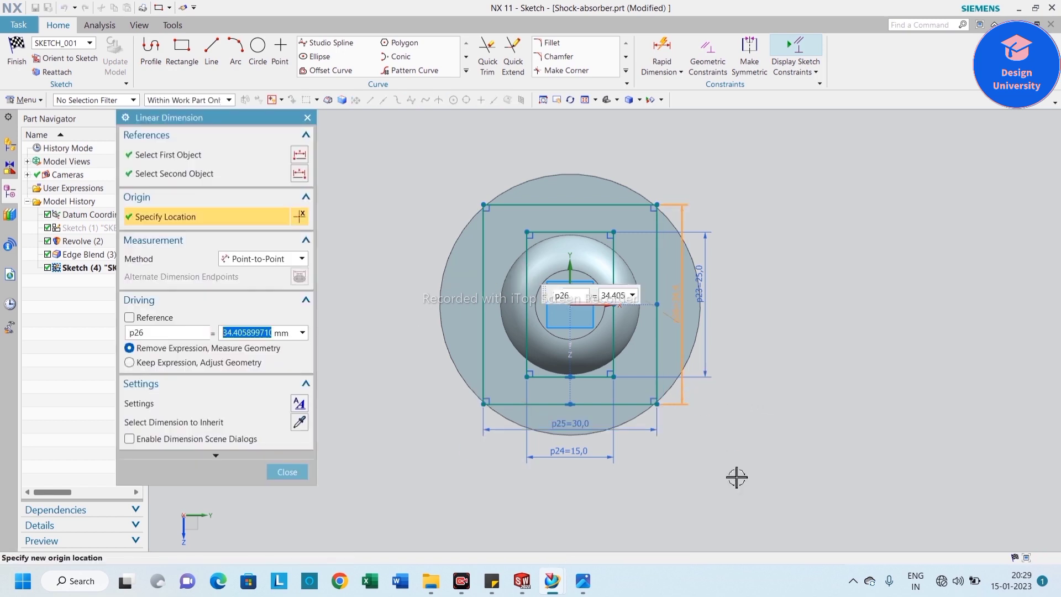
type("30")
key("Return")
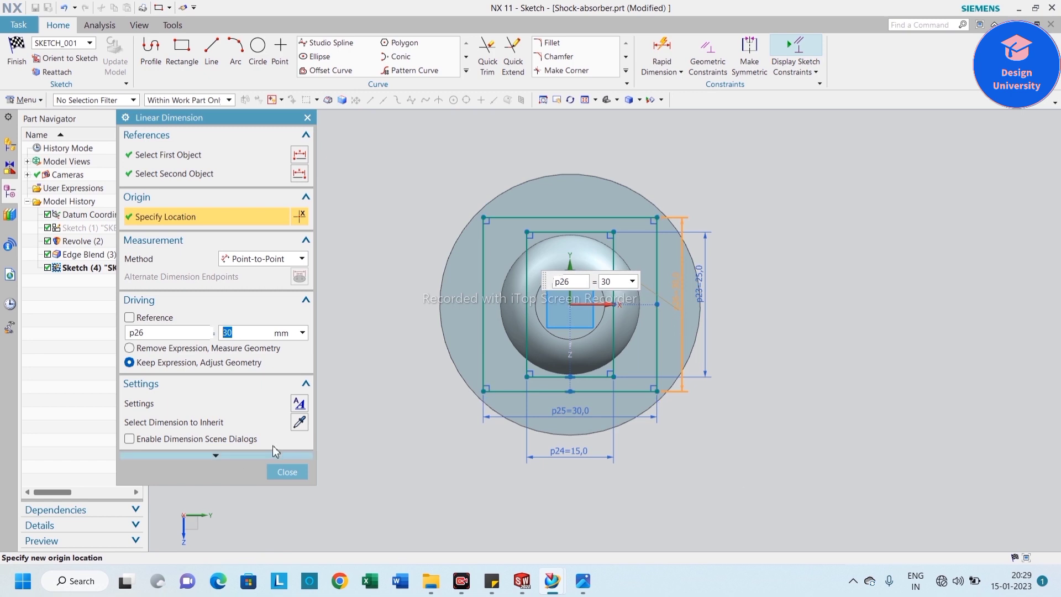
left_click(287, 473)
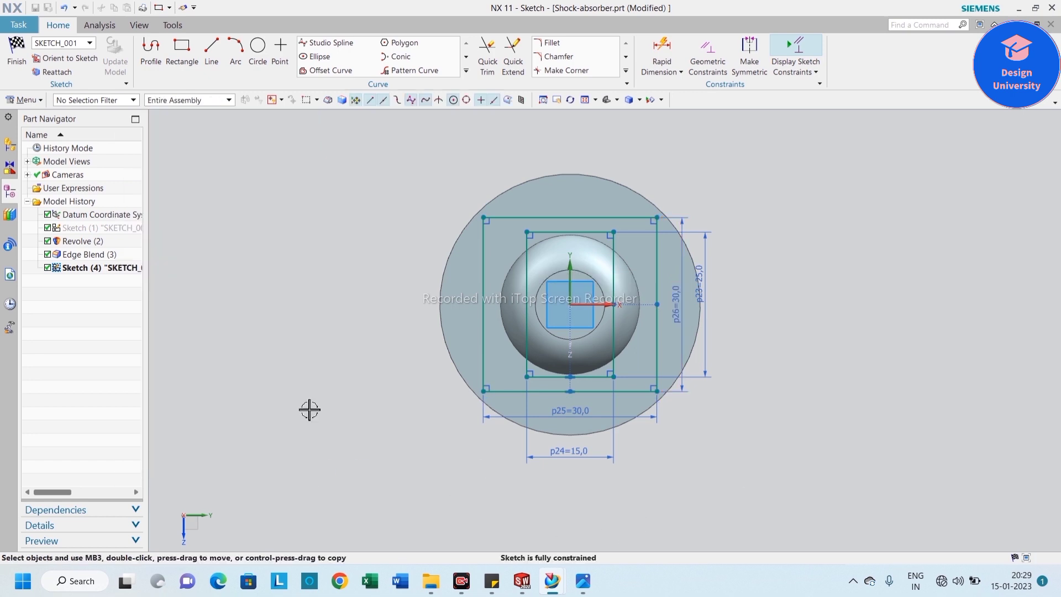
Step: Finish the sketch and extrude both rectangles in the reversed direction from 0 to 20 mm, subtracting from the body
left_click(17, 53)
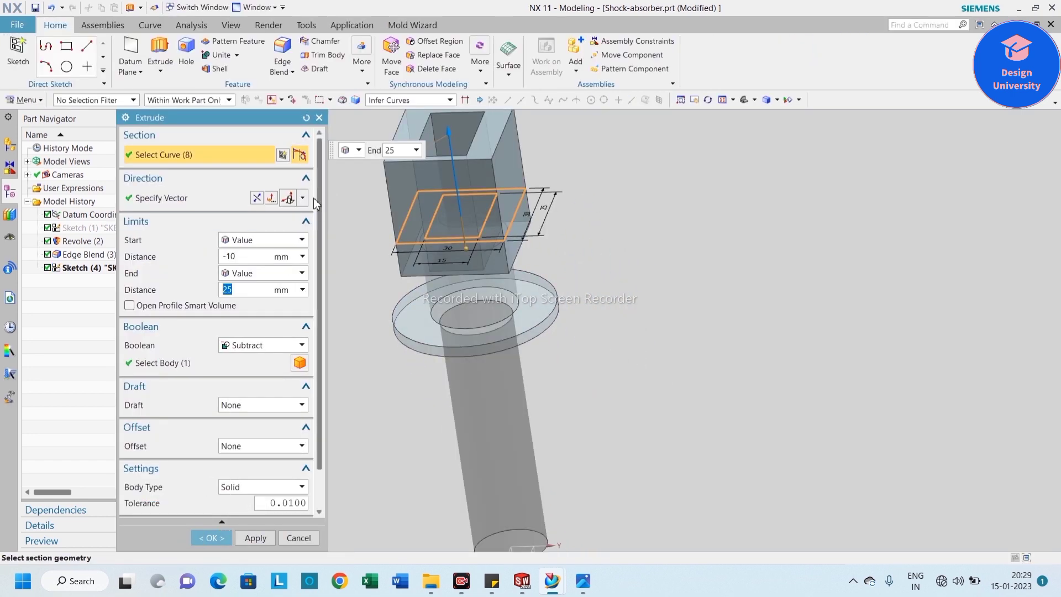
left_click(256, 198)
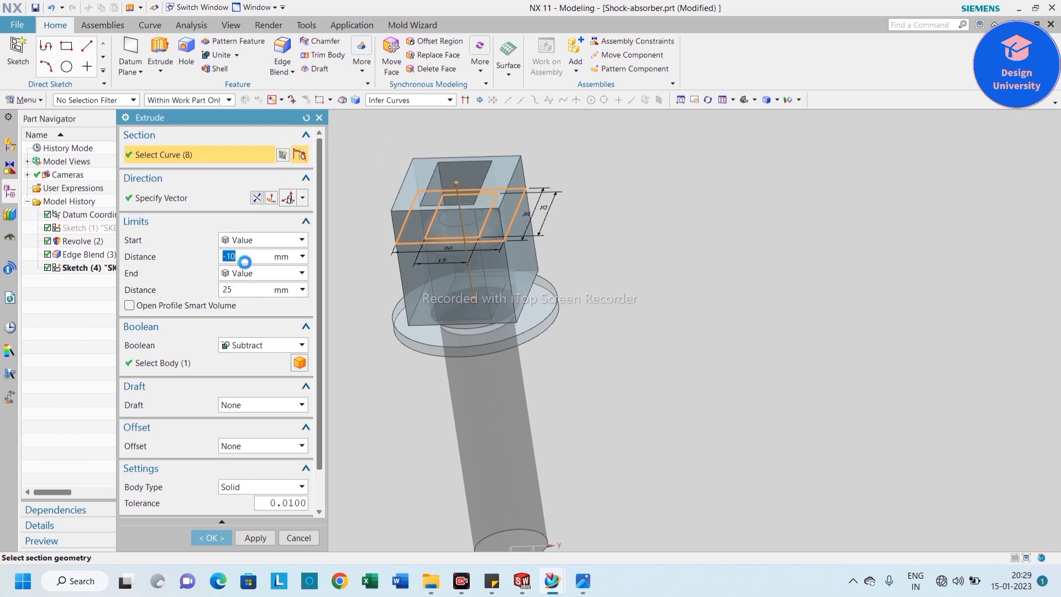
type("0")
key("Return")
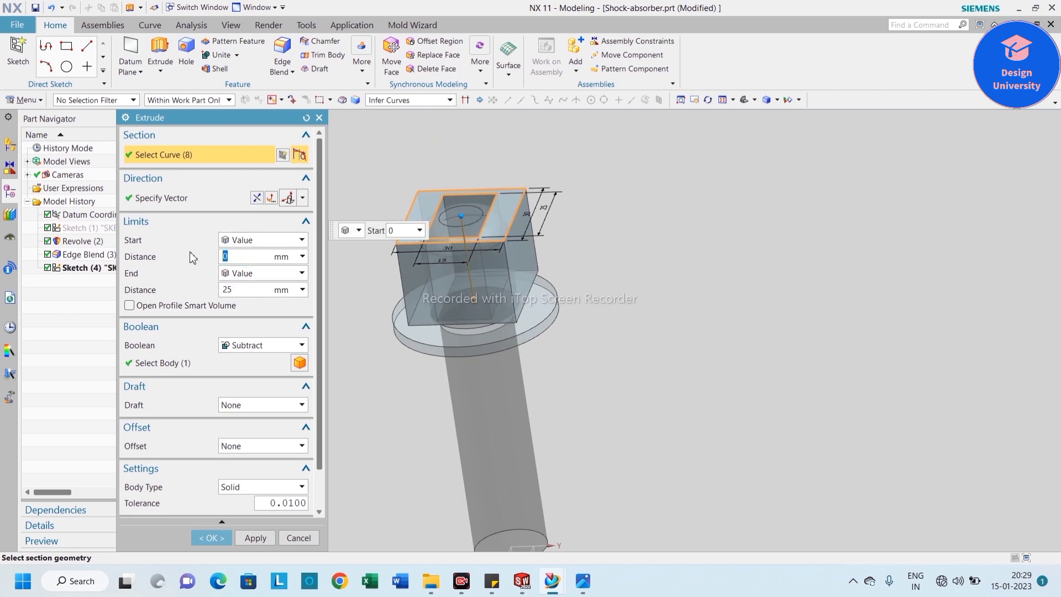
left_click(246, 289)
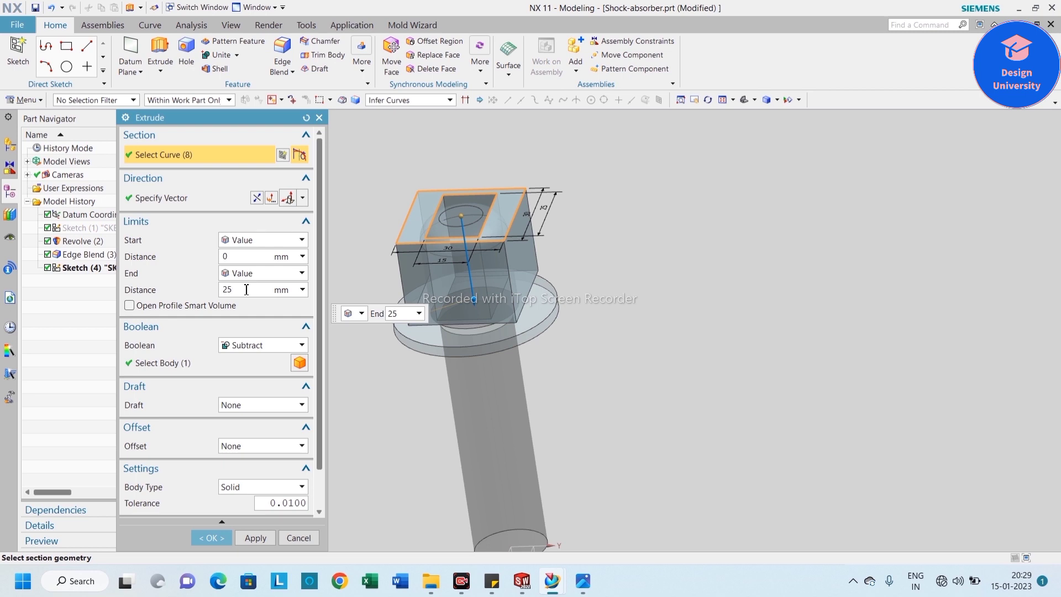
key("Return")
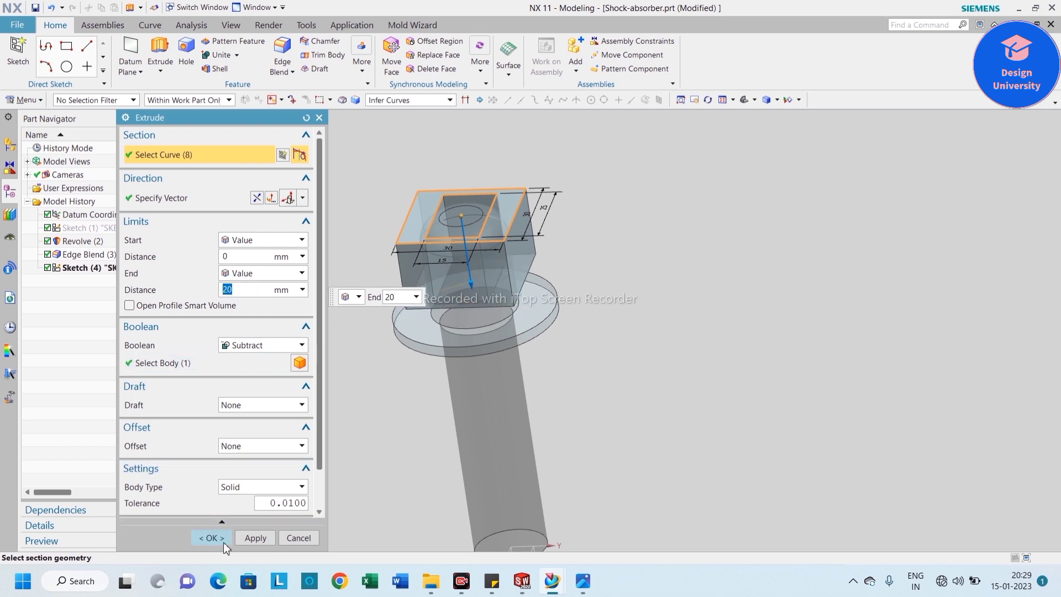
left_click(213, 537)
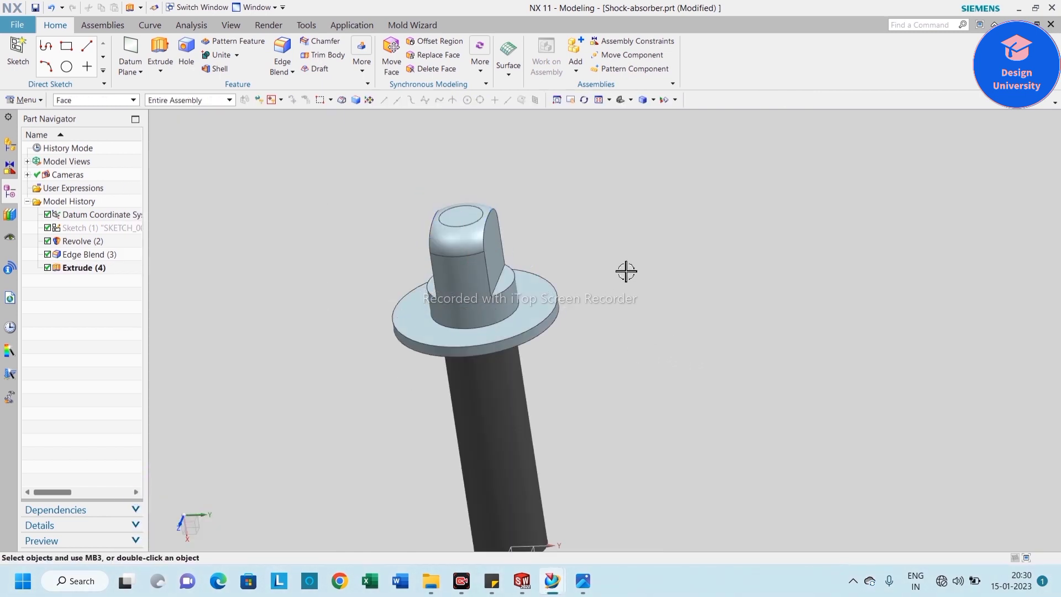
Step: Measure the length of the flat cut face's lower edge between its two corners with Simple Distance
middle_click_drag(627, 271, 514, 282)
scroll(539, 264, "up", 2)
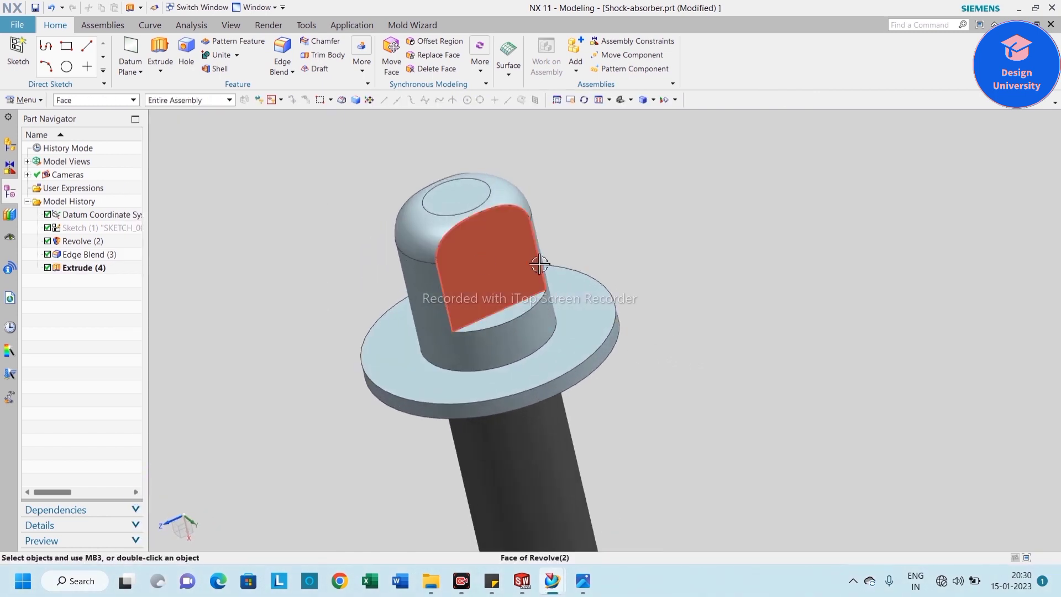
mouse_move(678, 256)
middle_mouse_down()
mouse_move(671, 235)
mouse_move(672, 250)
middle_mouse_up()
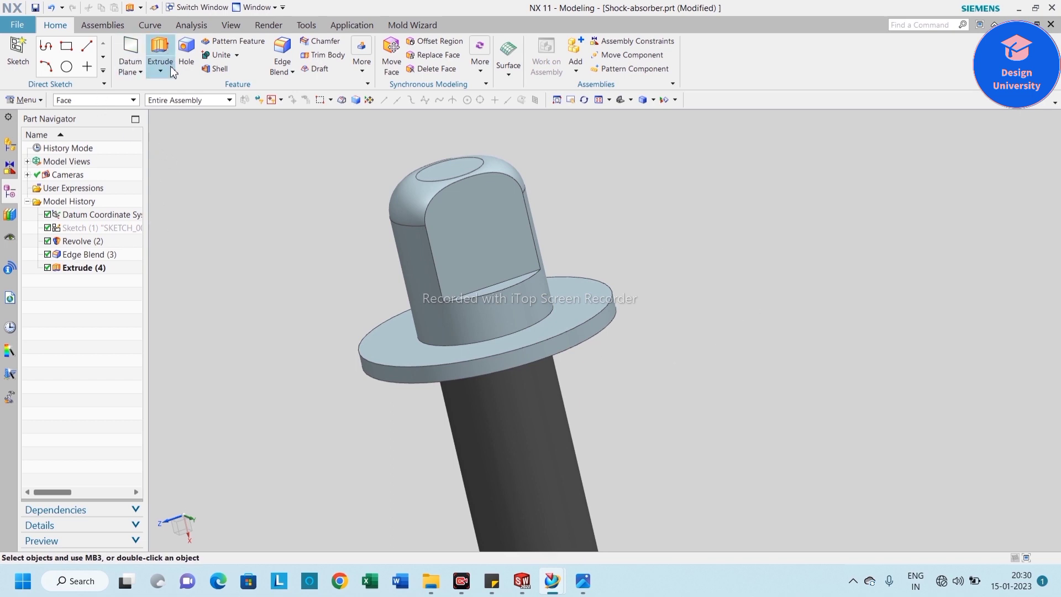
left_click(192, 25)
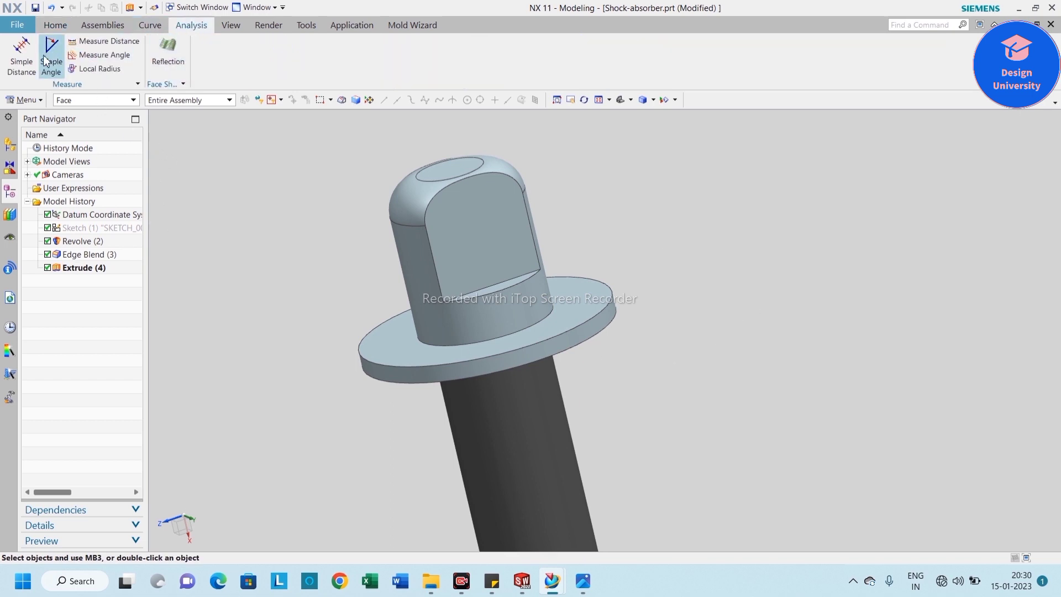
left_click(21, 55)
scroll(449, 299, "down", 2)
scroll(449, 298, "down", 1)
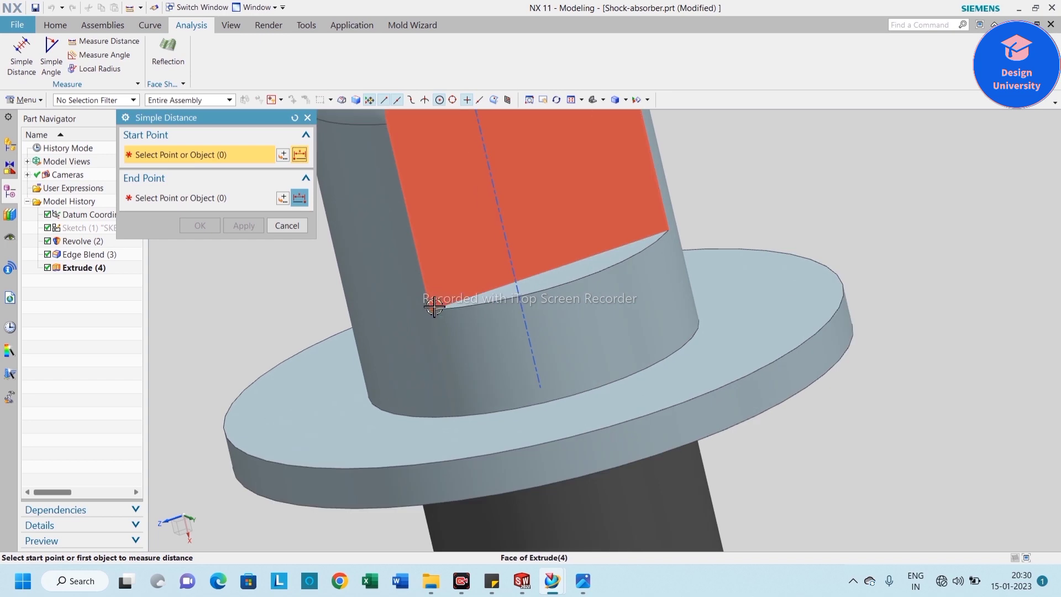
left_click(432, 312)
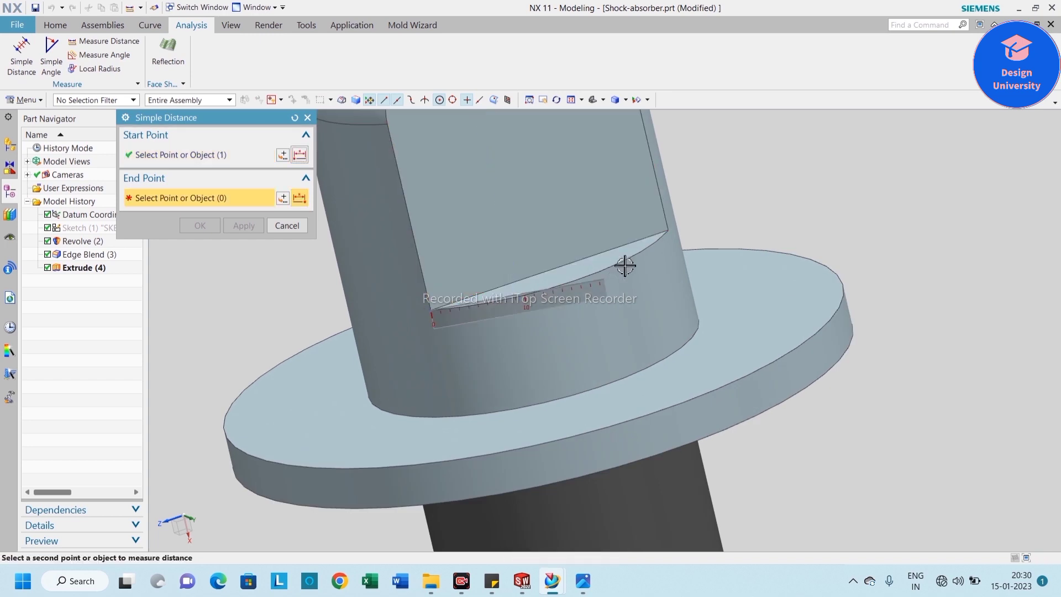
left_click(669, 232)
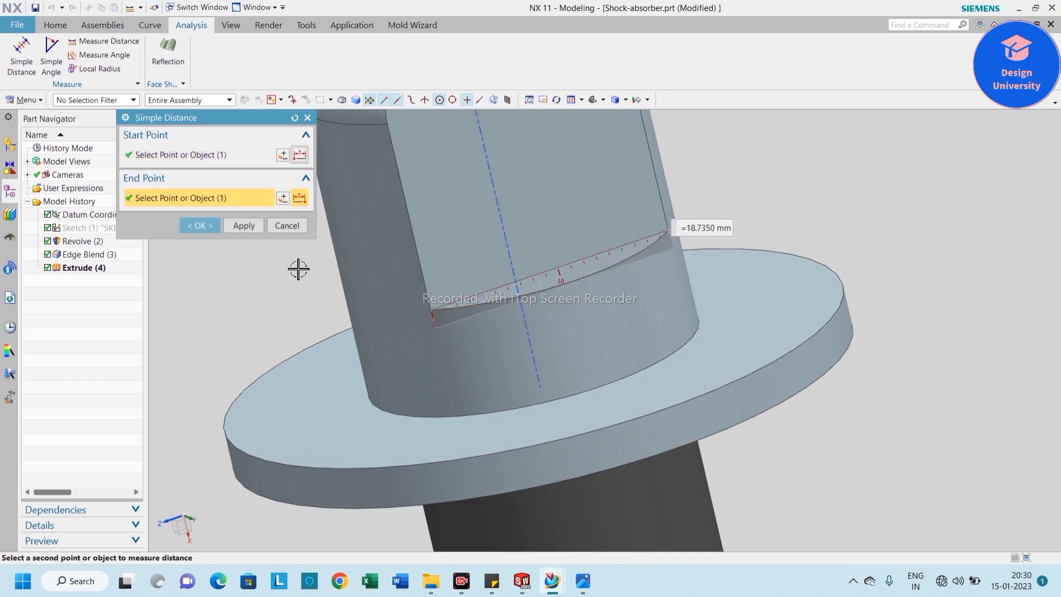
left_click(287, 225)
scroll(437, 332, "up", 3)
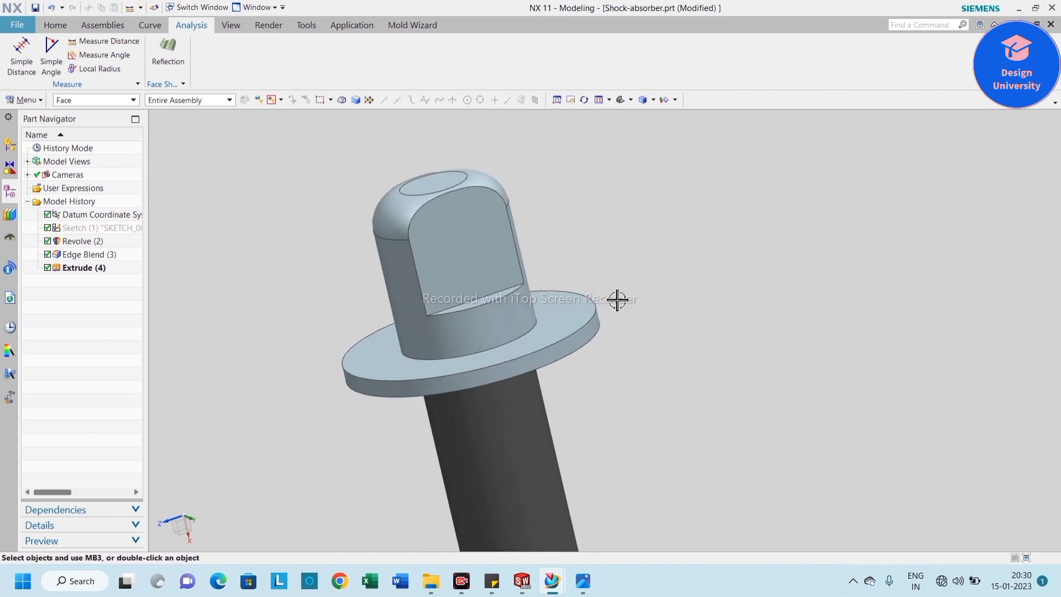
left_click(55, 25)
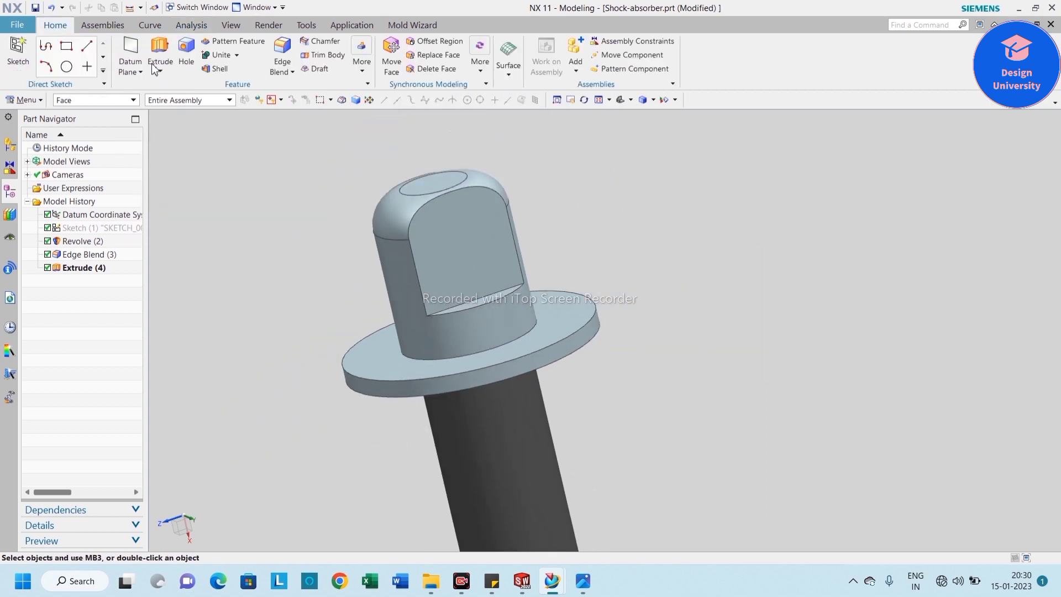
left_click(187, 51)
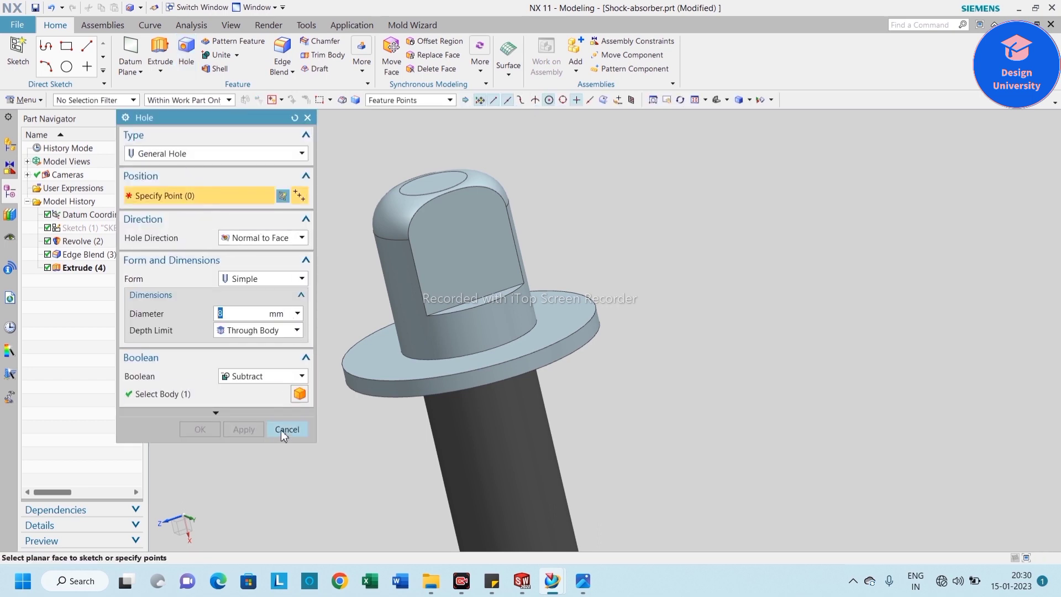
left_click(280, 430)
Step: Start an extrusion with a sketch on the flat cut face and draw a circle about 8.6 mm in diameter on it
left_click(160, 71)
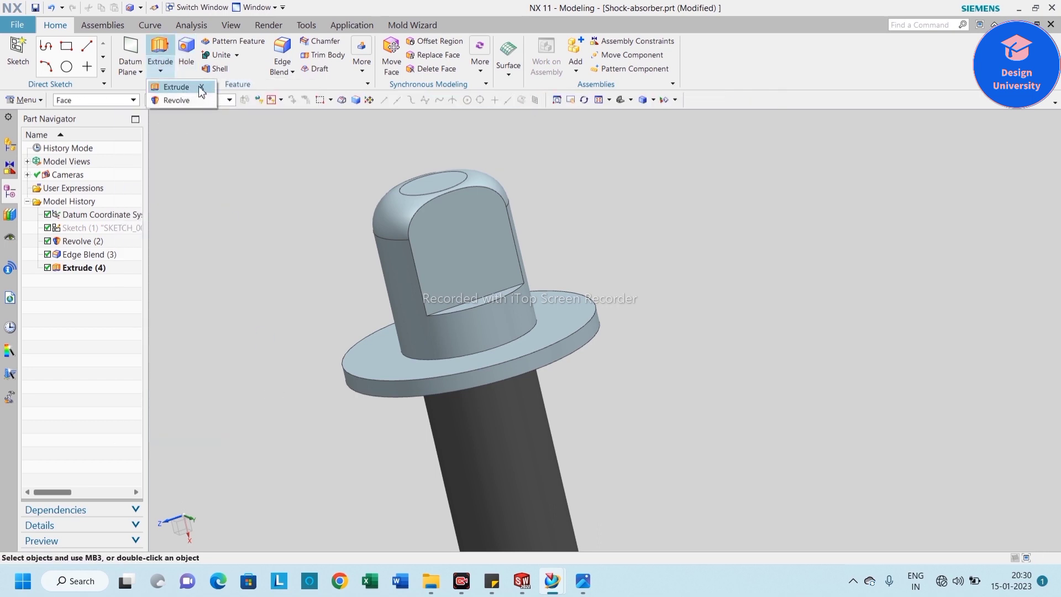
left_click(201, 91)
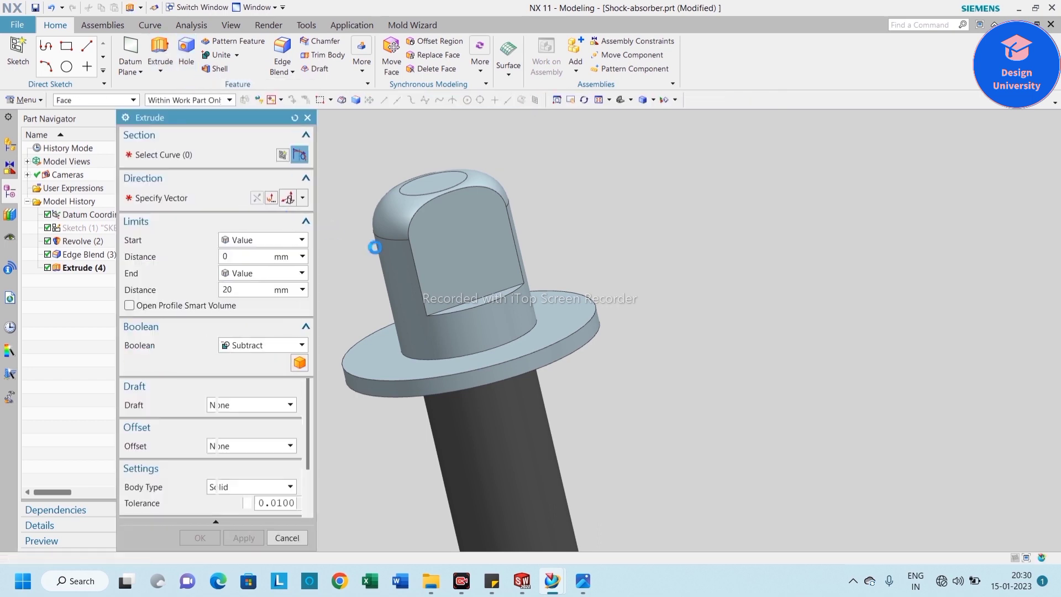
left_click(496, 282)
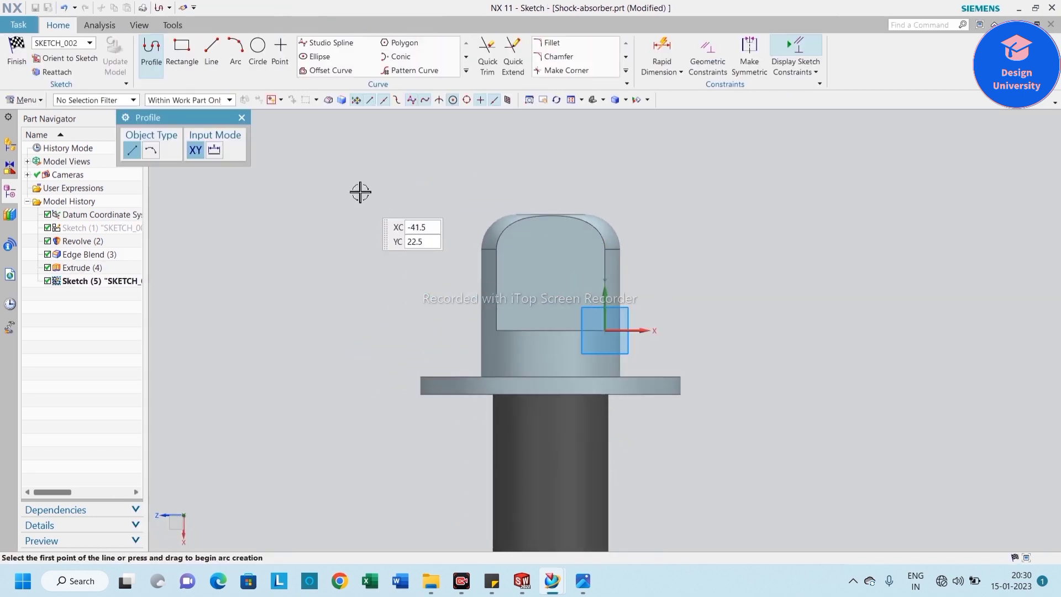
scroll(359, 159, "down", 3)
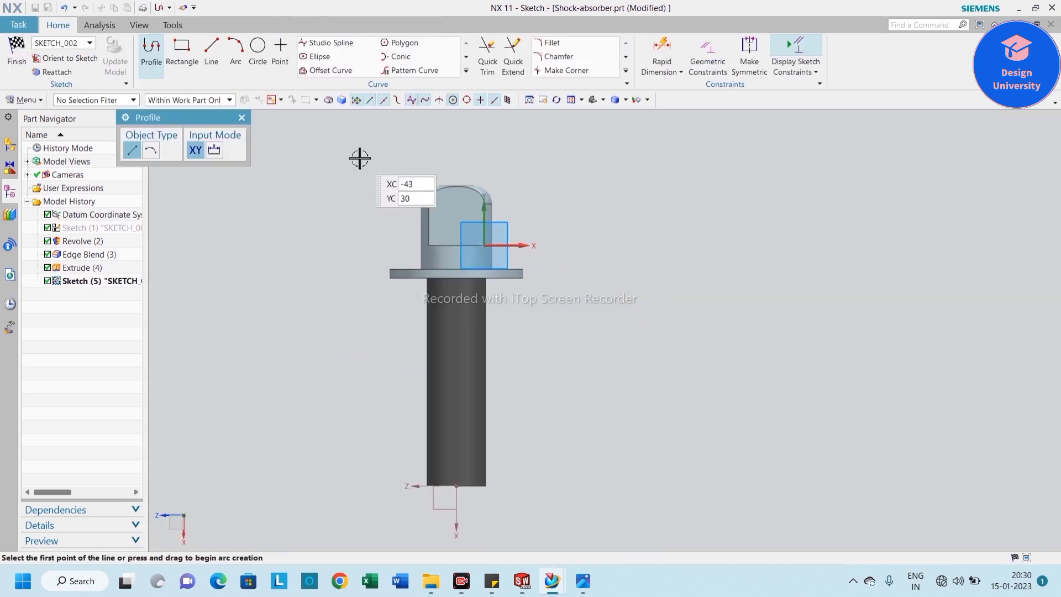
left_click(242, 118)
mouse_move(357, 216)
middle_mouse_down()
mouse_move(389, 182)
mouse_move(375, 221)
middle_mouse_up()
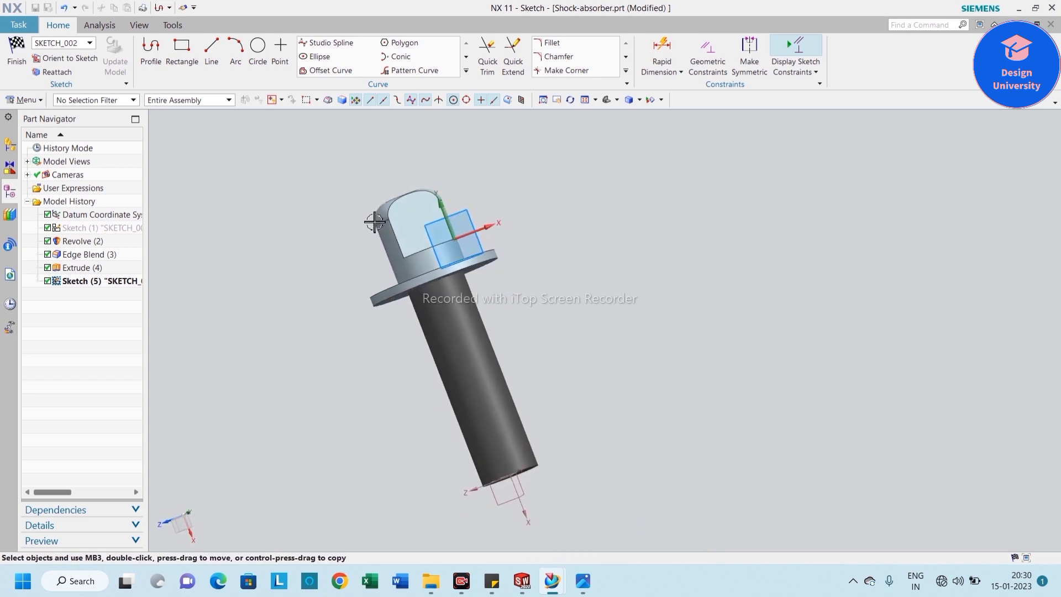
scroll(374, 221, "up", 5)
left_click(258, 46)
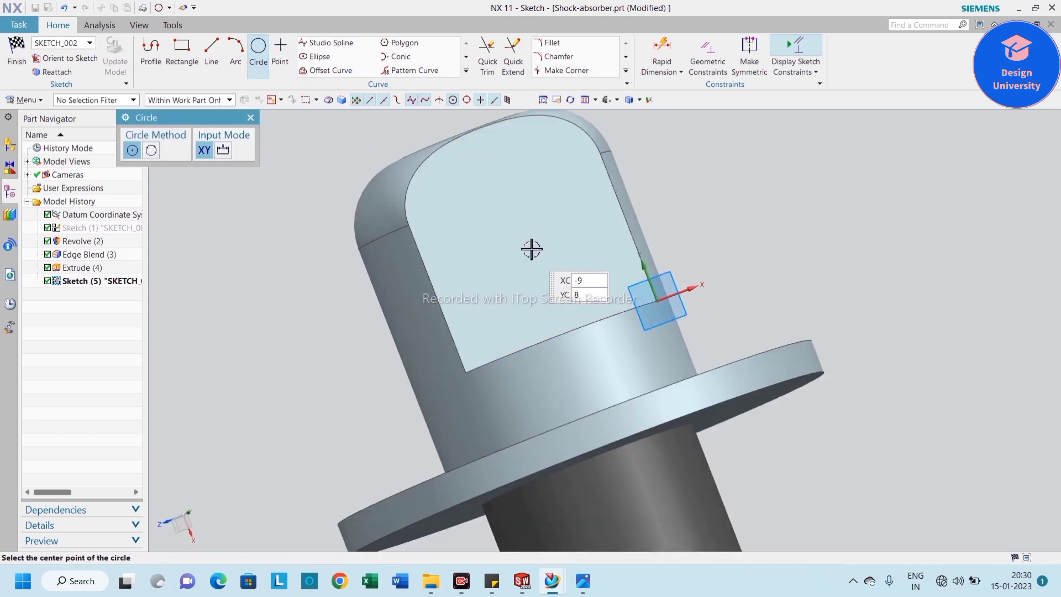
left_click(515, 223)
left_click(545, 263)
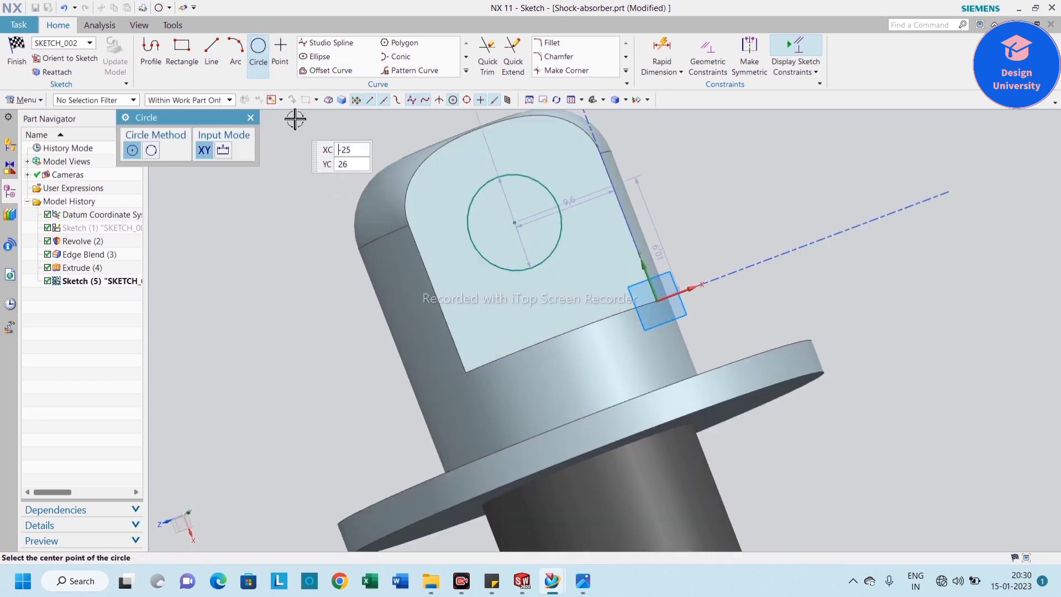
left_click(251, 118)
Step: Move the circle's diameter dimension clear of the body and set the diameter to 18 mm
left_click_drag(481, 123, 326, 163)
double_click(327, 163)
type("18")
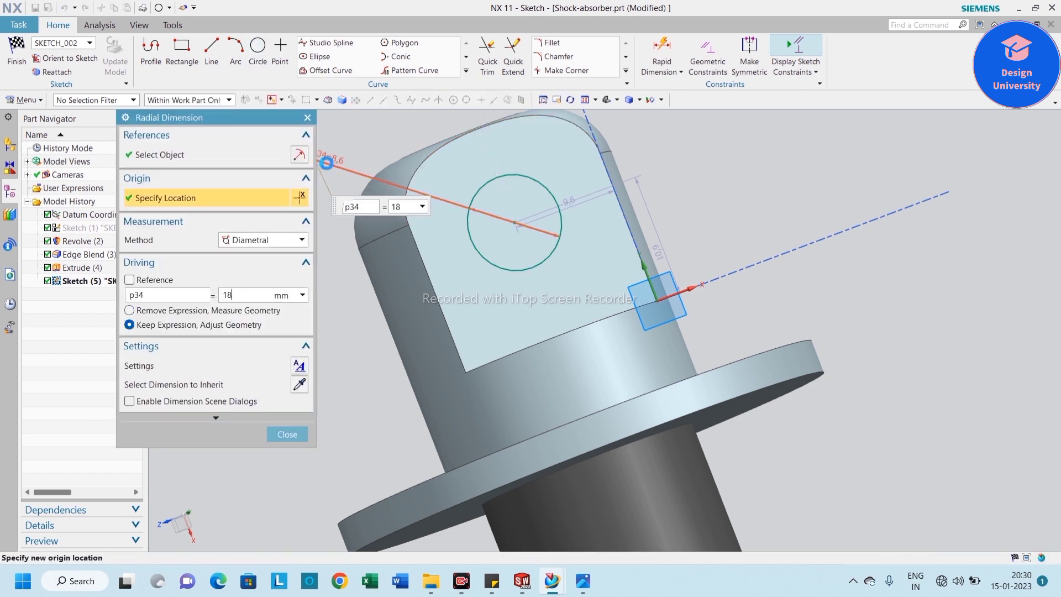
key("Return")
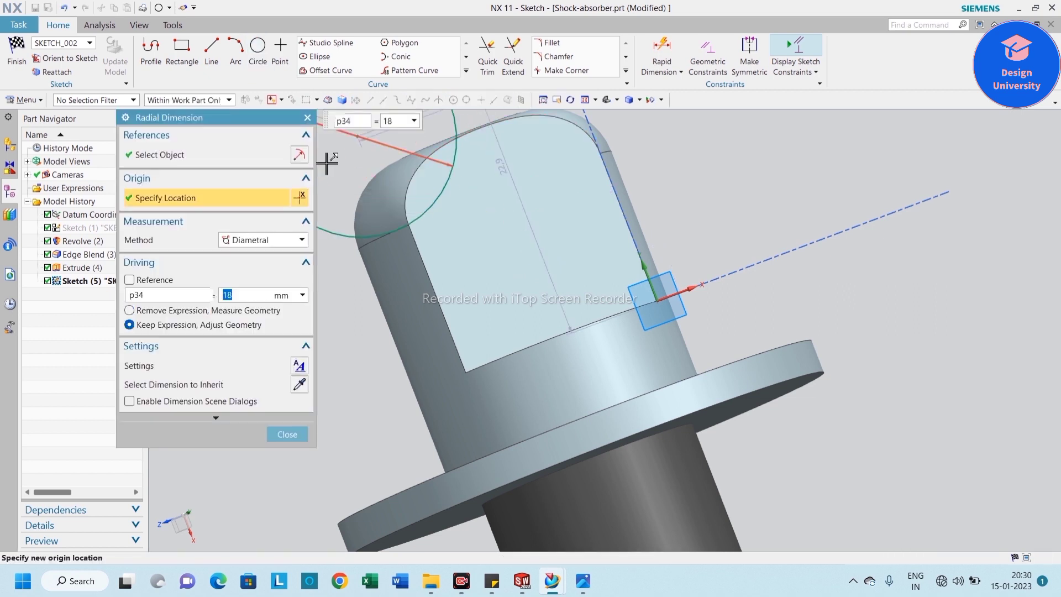
left_click(285, 434)
Step: Set the distance from the circle's center to the flat face's lower edge to 10 mm
scroll(451, 427, "down", 5)
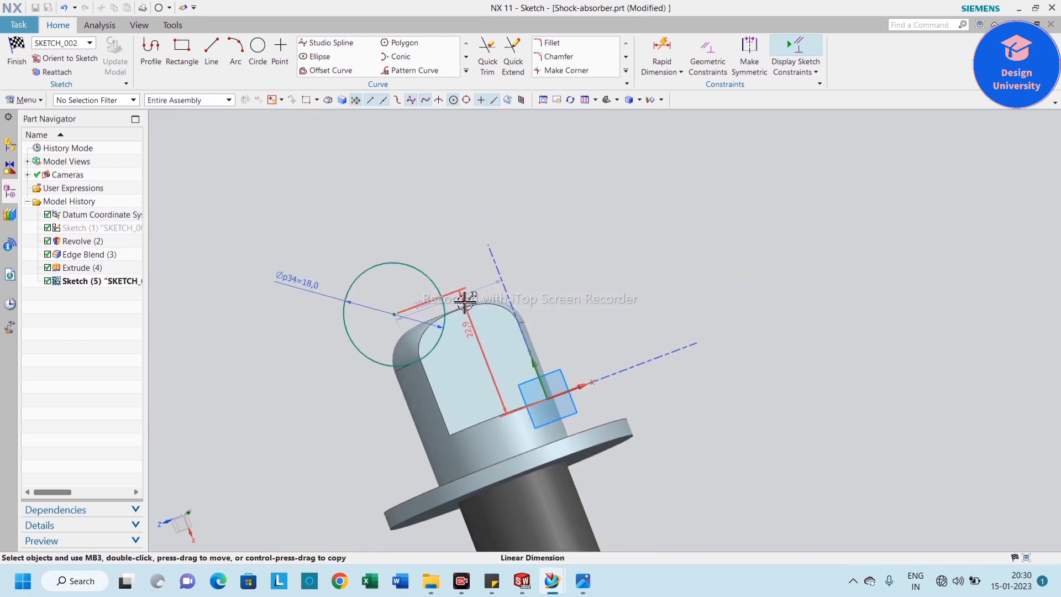
left_click(464, 303)
left_click(319, 399)
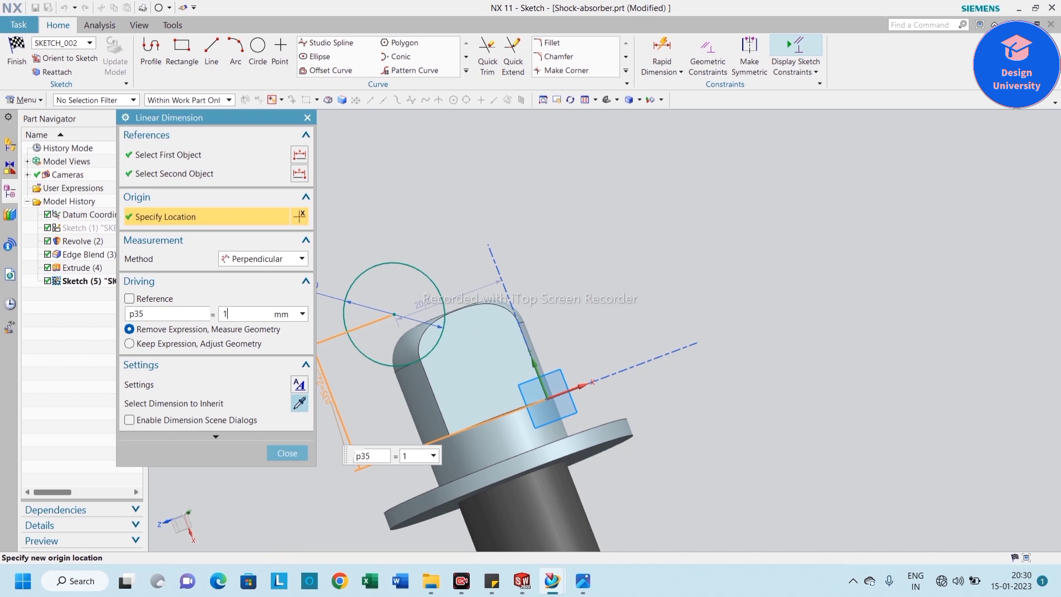
key("Return")
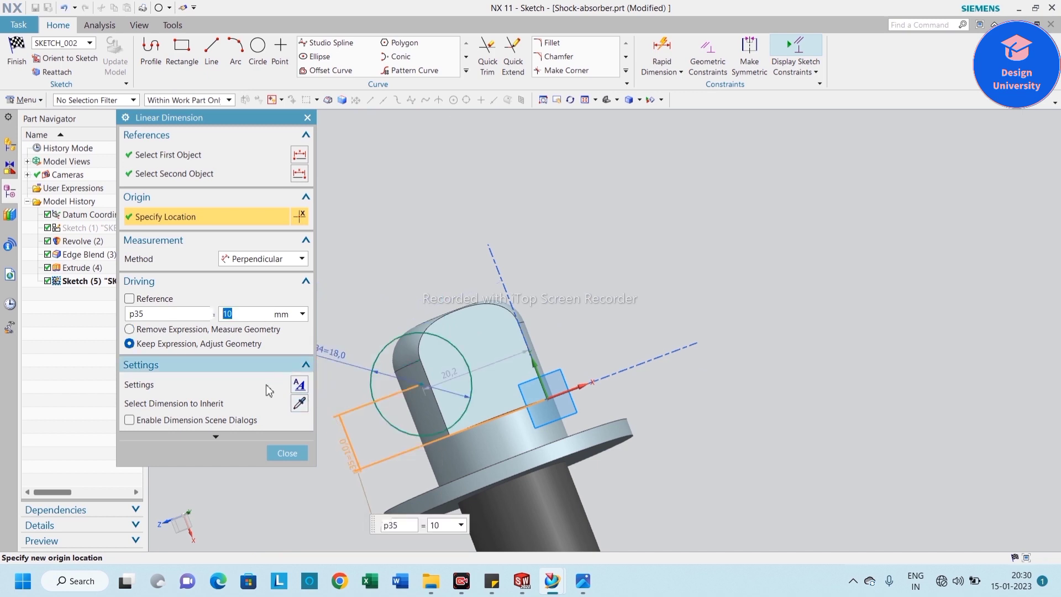
left_click(298, 454)
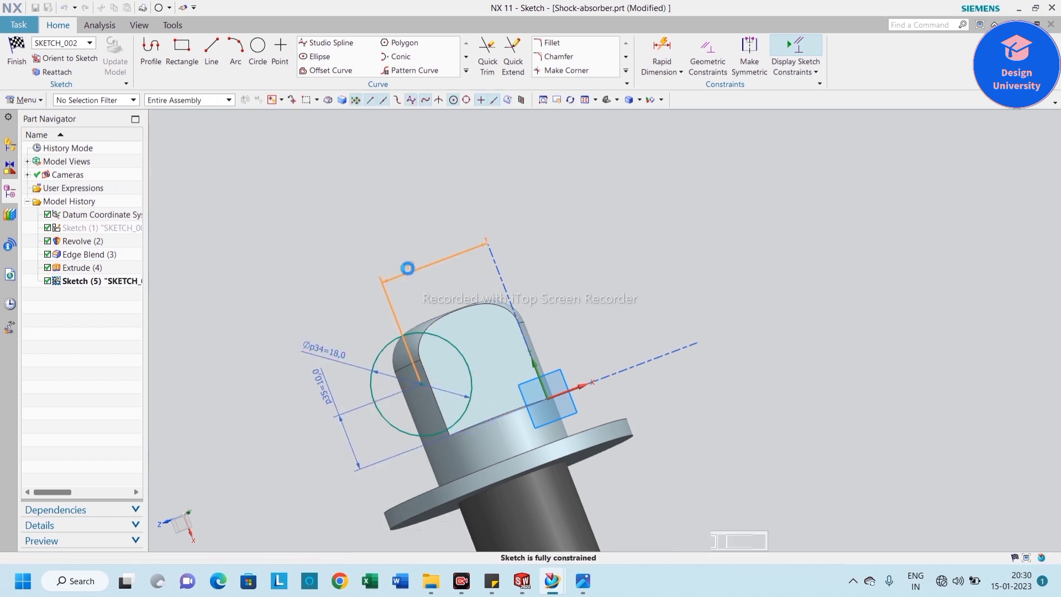
Step: Set the circle center's distance from the sketch's vertical axis to 18.7350/2 mm and finish the sketch
double_click(407, 269)
type("18.7350")
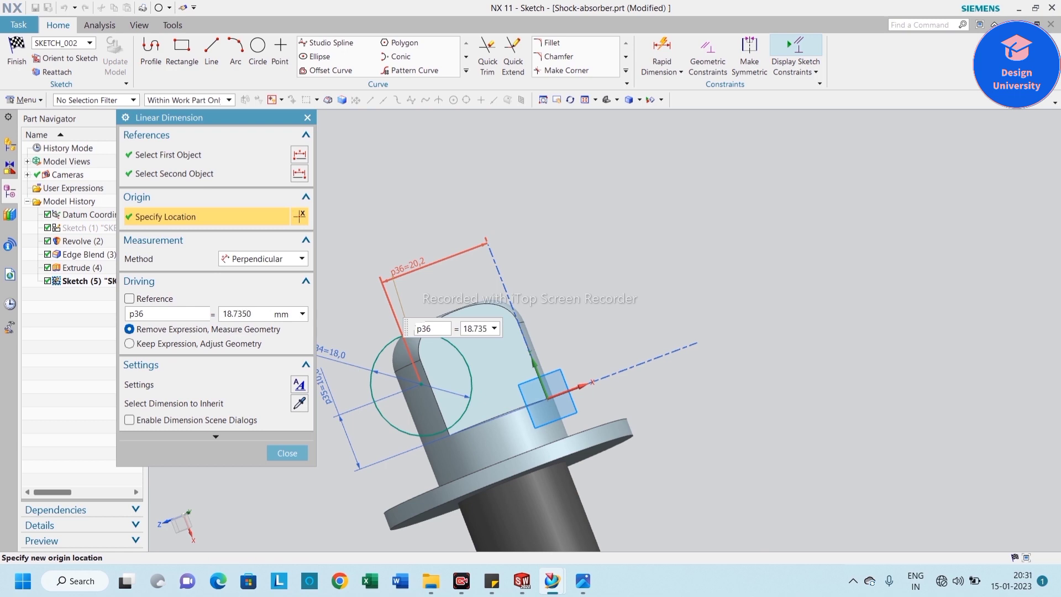
type("2")
key("Return")
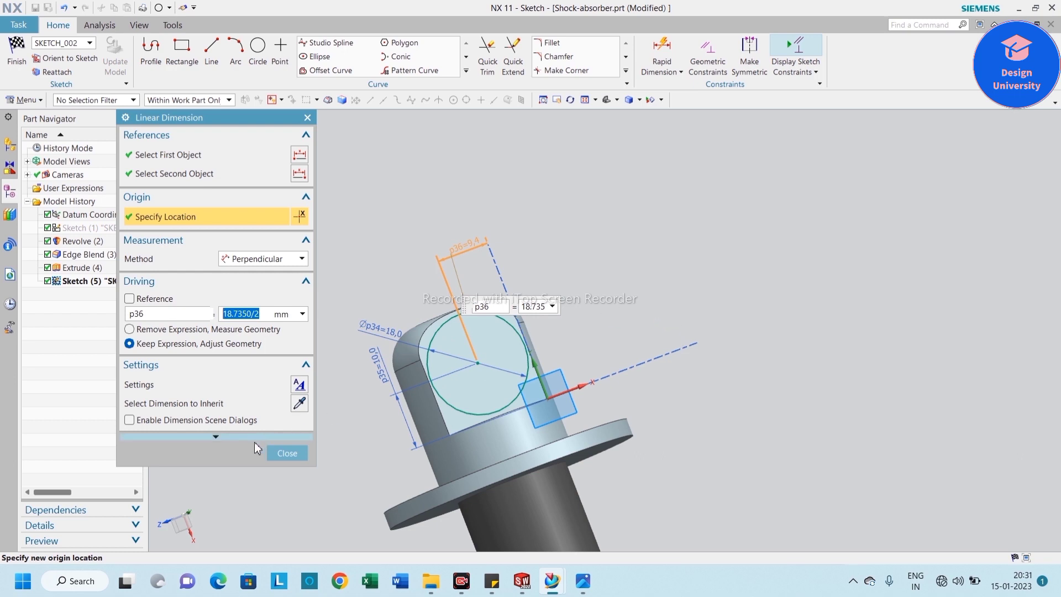
left_click(286, 453)
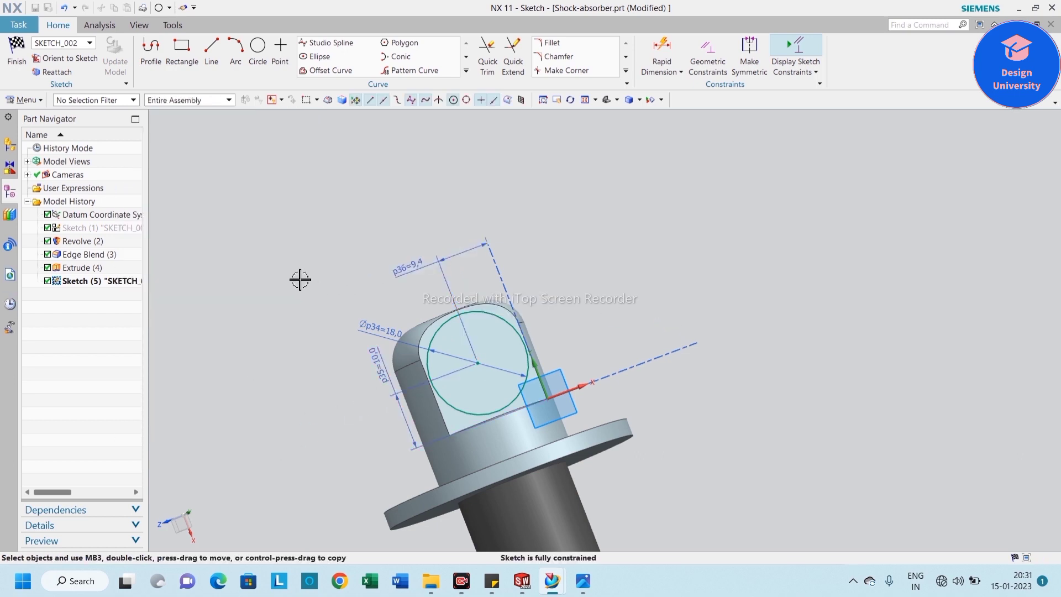
left_click(16, 53)
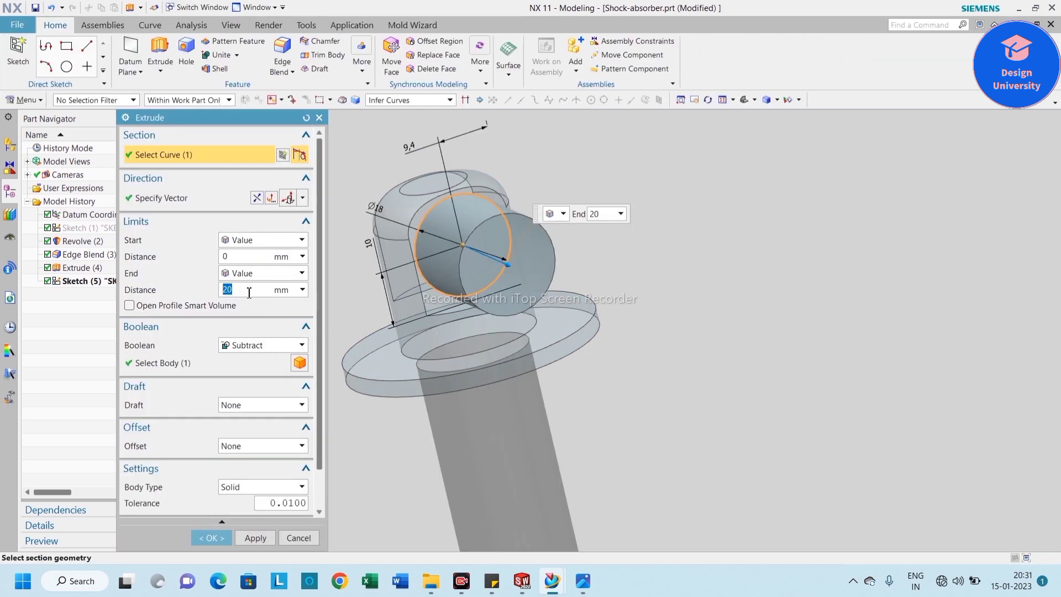
Step: Try end distances of 10 mm and 5 mm for the circle's extrusion
type("10")
key("Return")
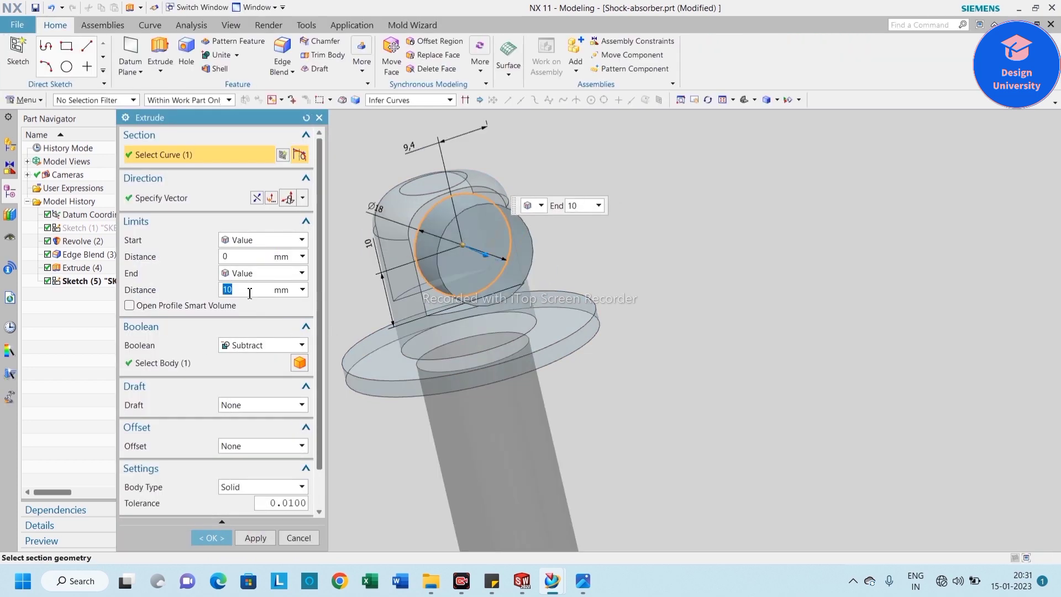
type("5")
key("Return")
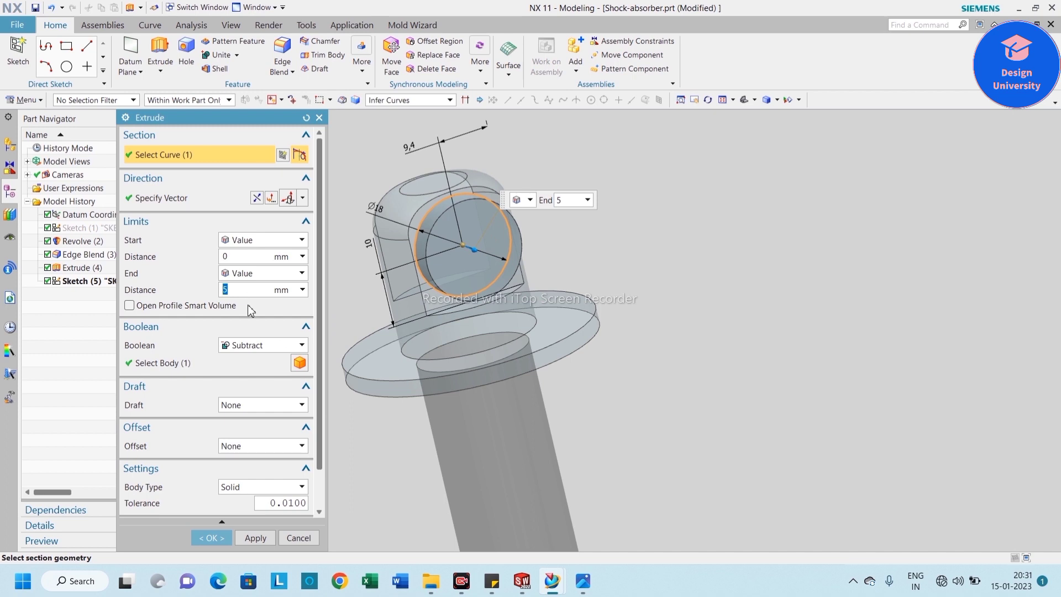
left_click(221, 256)
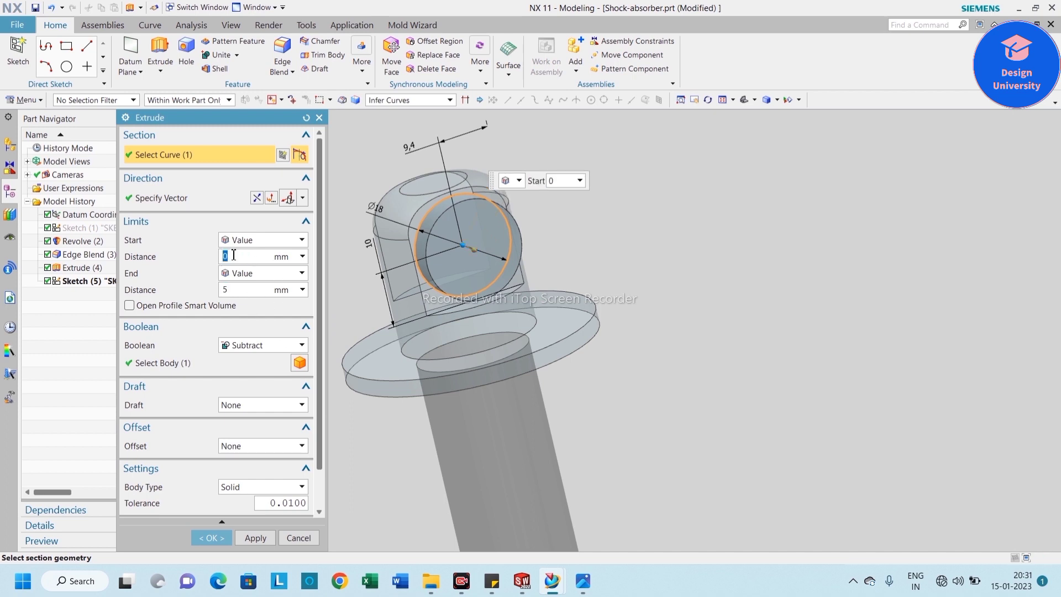
Step: Reverse the circle's extrusion direction and set its limits from -5 mm to 20 mm
left_click(256, 198)
left_click_drag(239, 289, 195, 286)
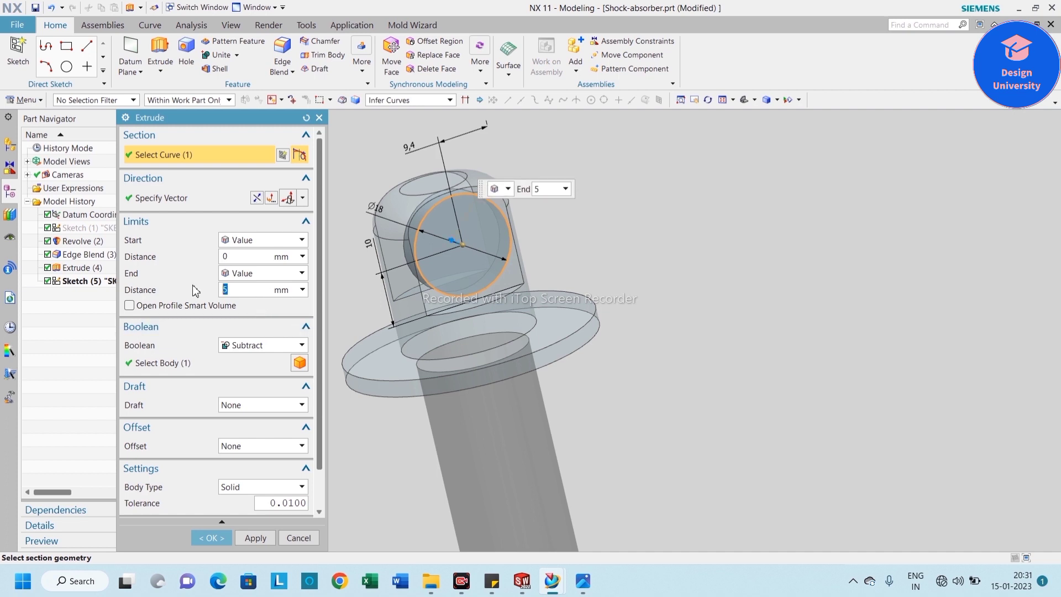
type("20")
key("Return")
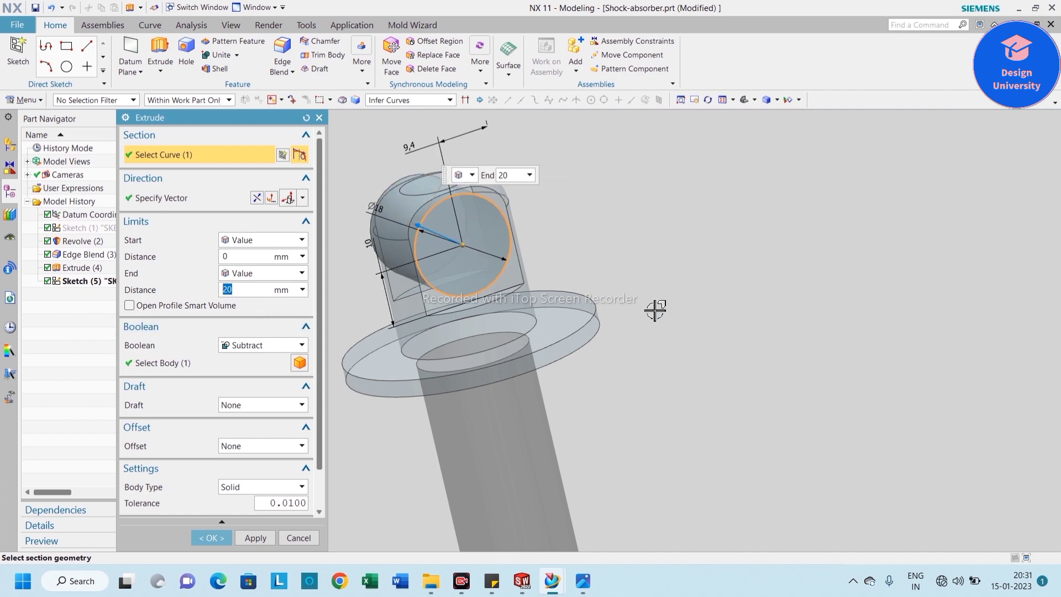
middle_click_drag(681, 288, 713, 285)
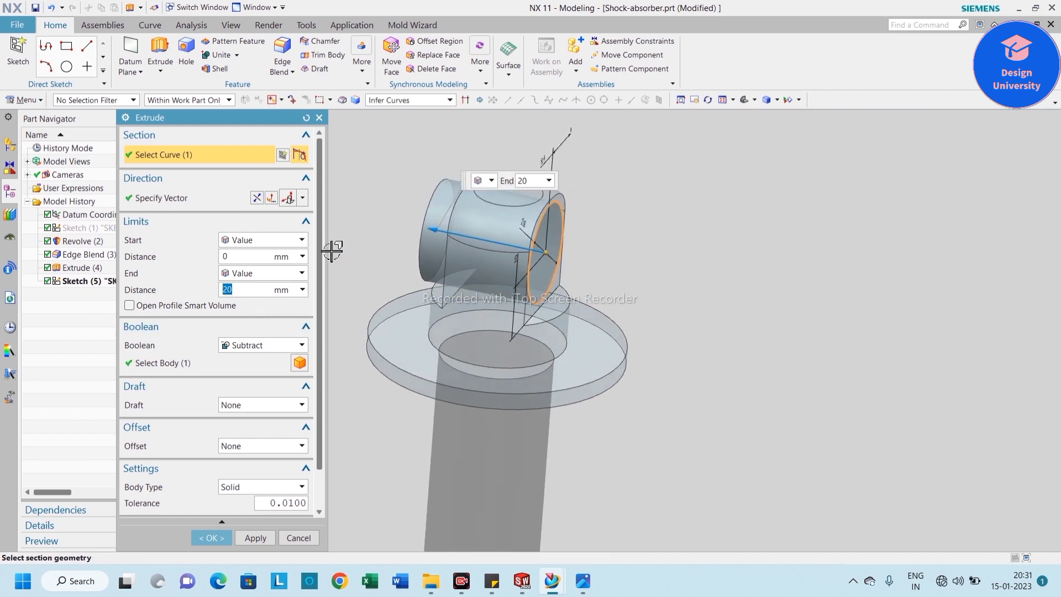
left_click(227, 256)
type("-")
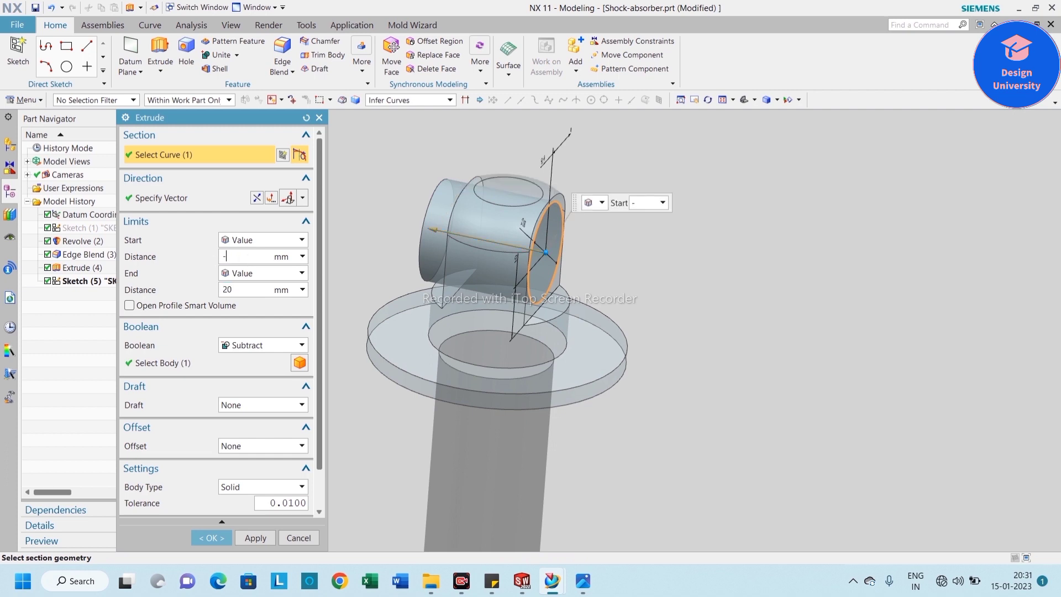
type("5")
key("Return")
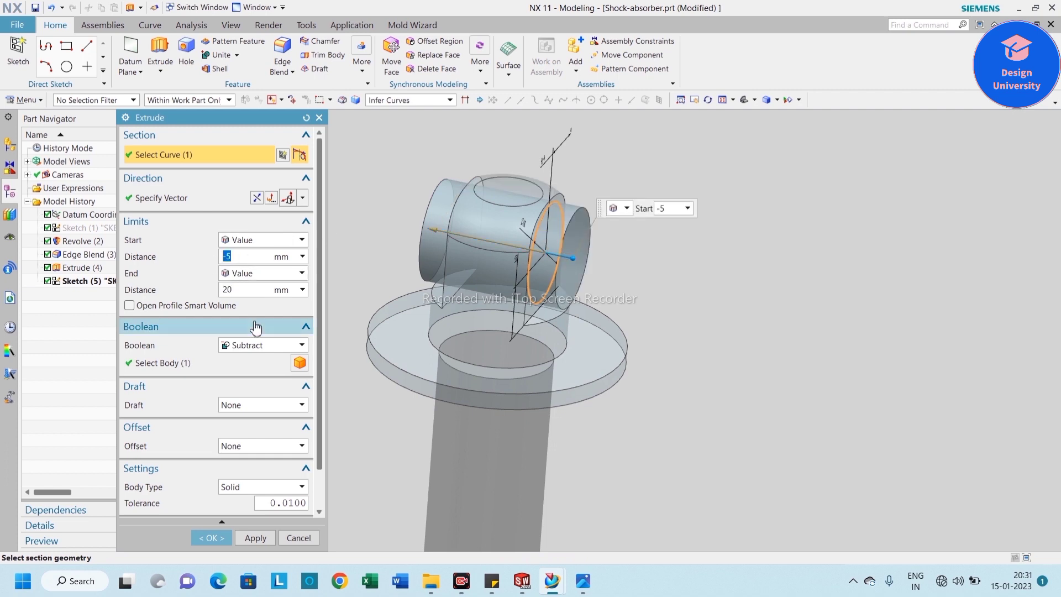
Step: Set the extrusion's Boolean to Unite with the shaft body and complete it
left_click(245, 347)
left_click(241, 372)
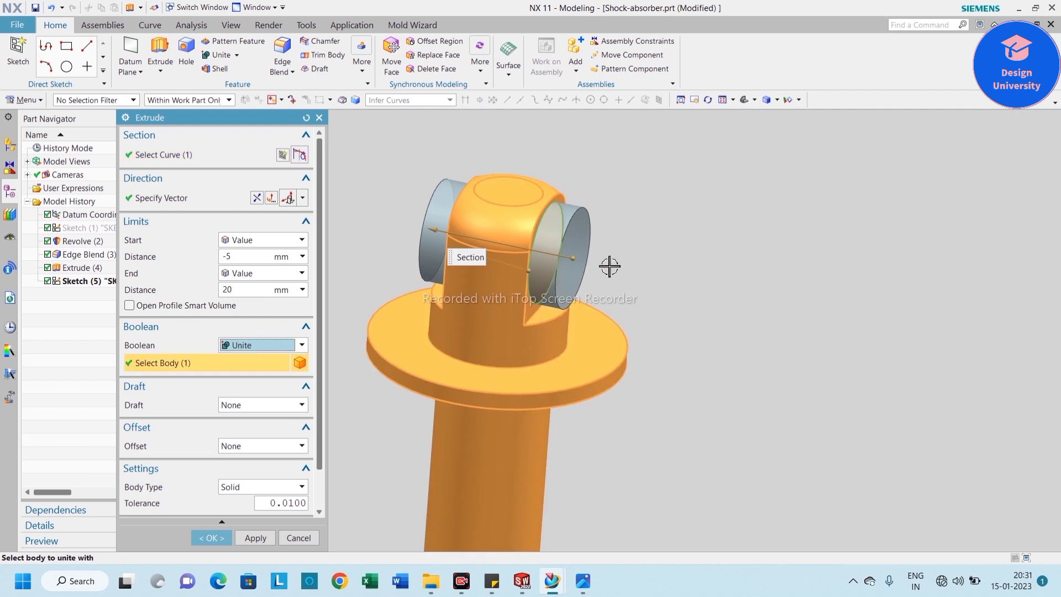
scroll(678, 265, "up", 3)
scroll(695, 247, "down", 3)
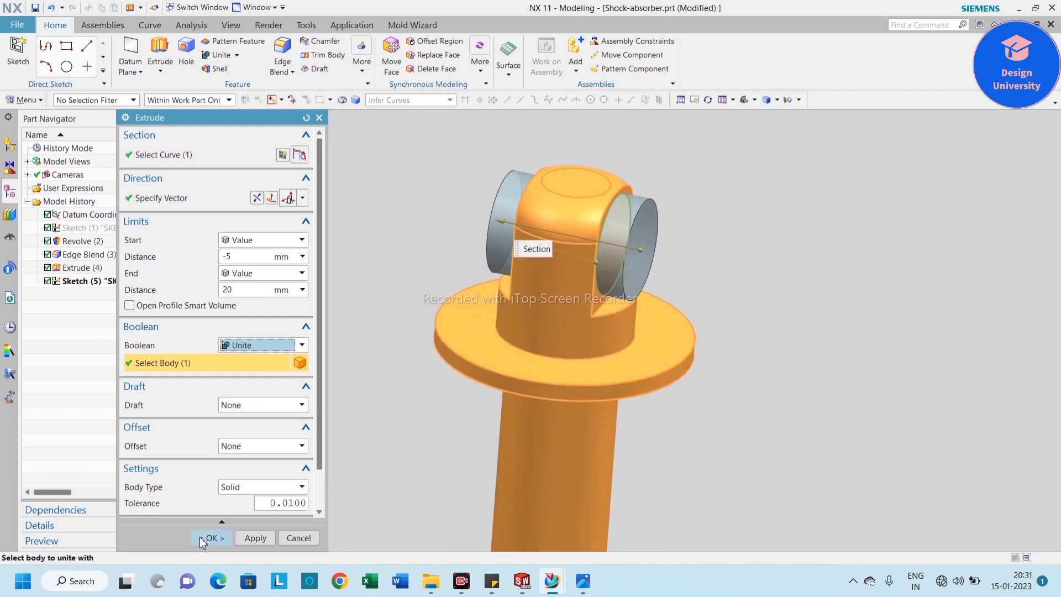
left_click(205, 538)
Step: Select the outer circular edges of both round side bosses for an Edge Blend with a 1 mm radius
middle_click_drag(379, 323, 303, 303)
scroll(304, 304, "up", 2)
right_click(272, 247)
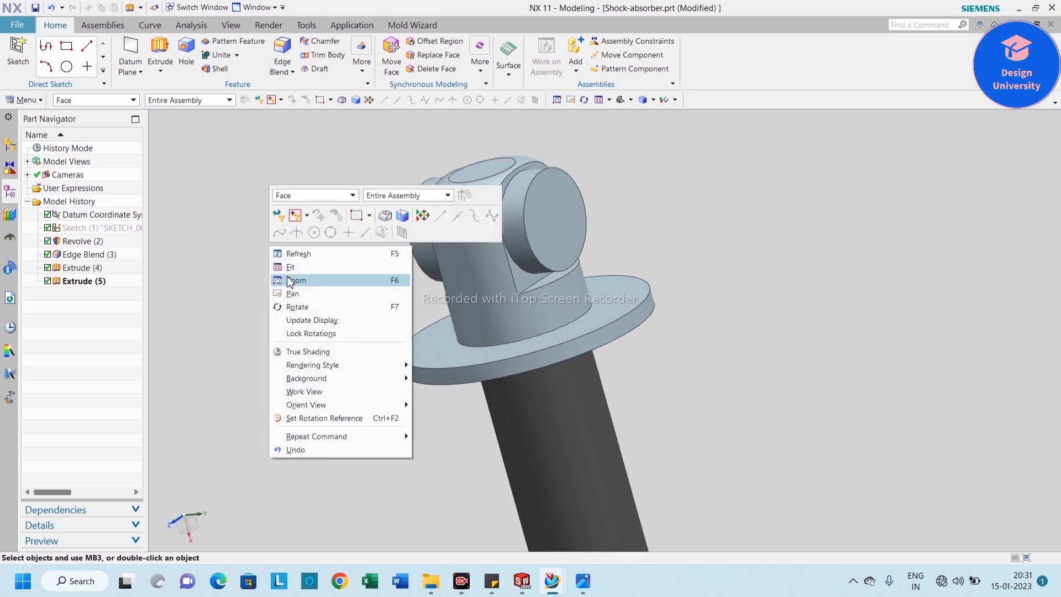
left_click(289, 268)
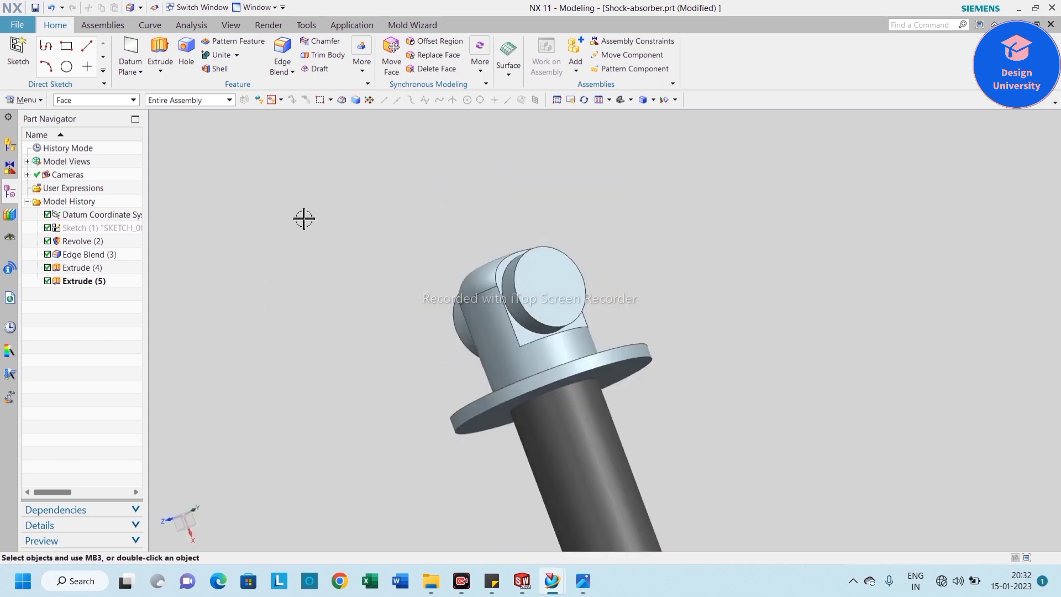
scroll(538, 249, "up", 2)
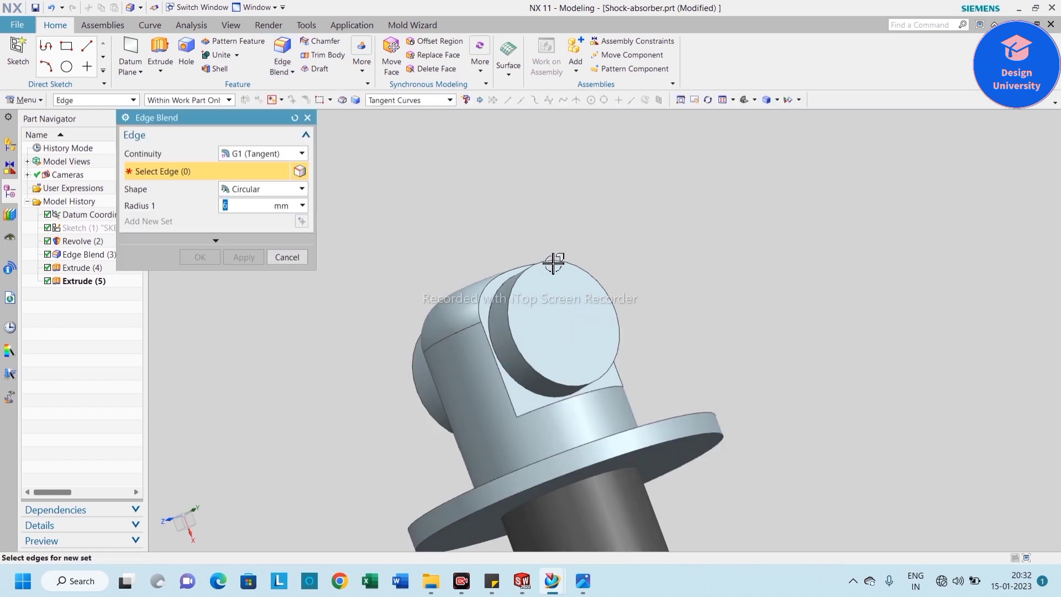
left_click(559, 261)
middle_click_drag(607, 197, 419, 260)
left_click(359, 288)
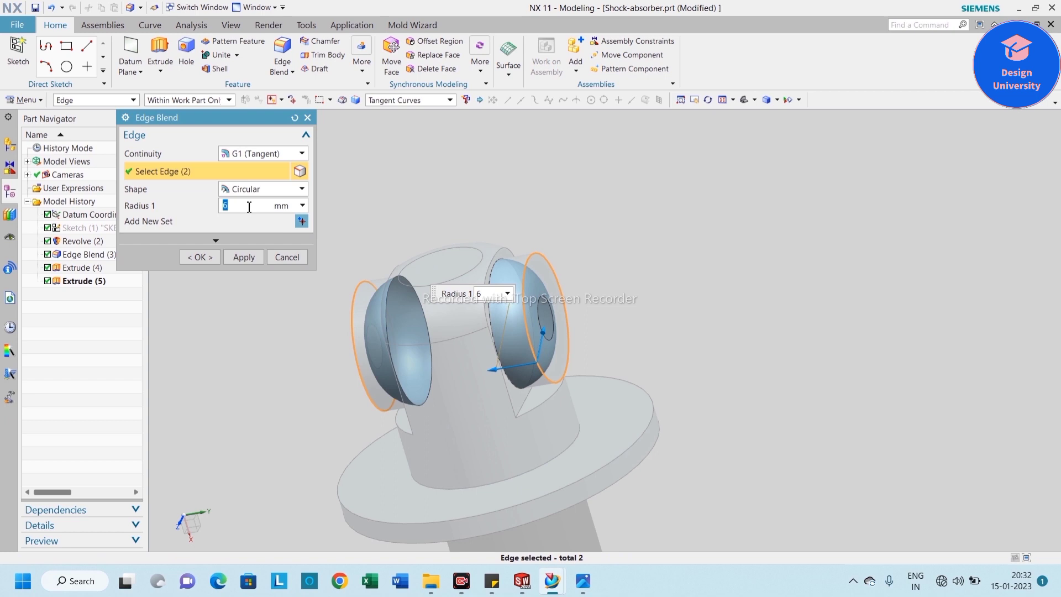
double_click(249, 207)
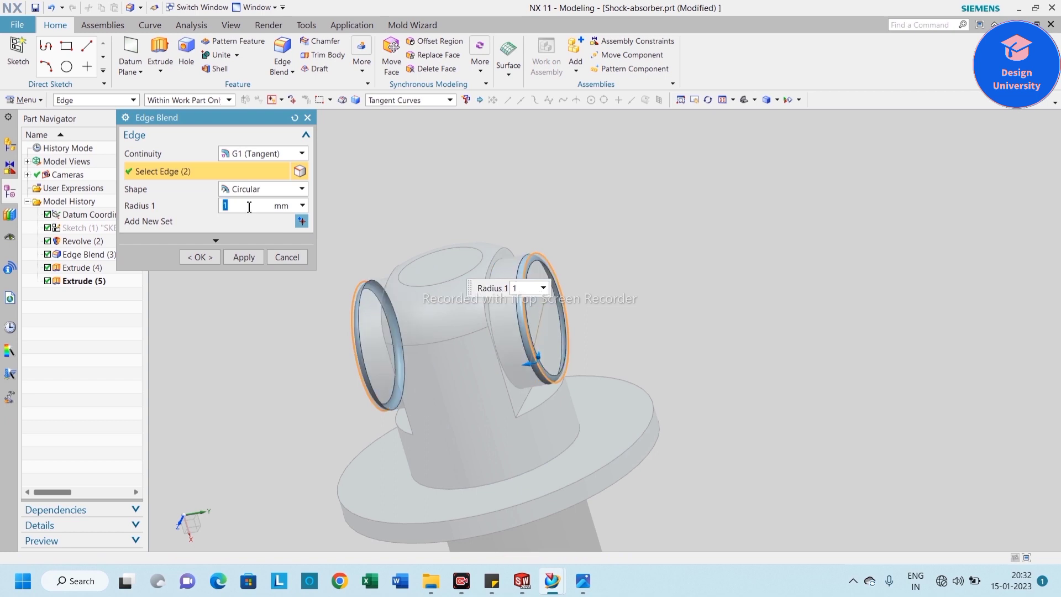
middle_click_drag(628, 280, 330, 287)
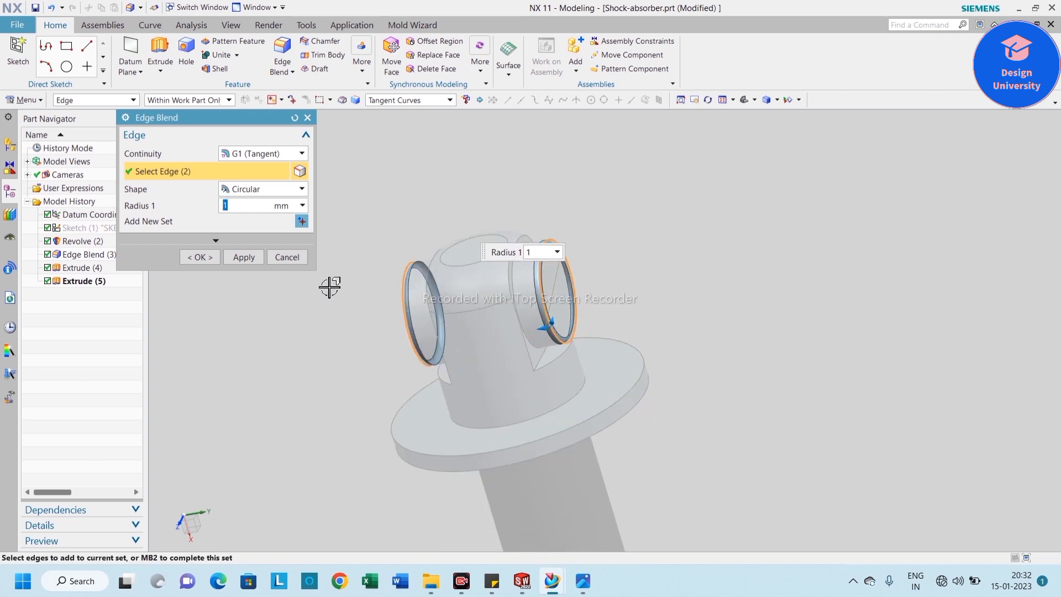
Step: Add a new Edge Blend set with a 0.25 mm radius on both outer circular edges of the flange
left_click(302, 221)
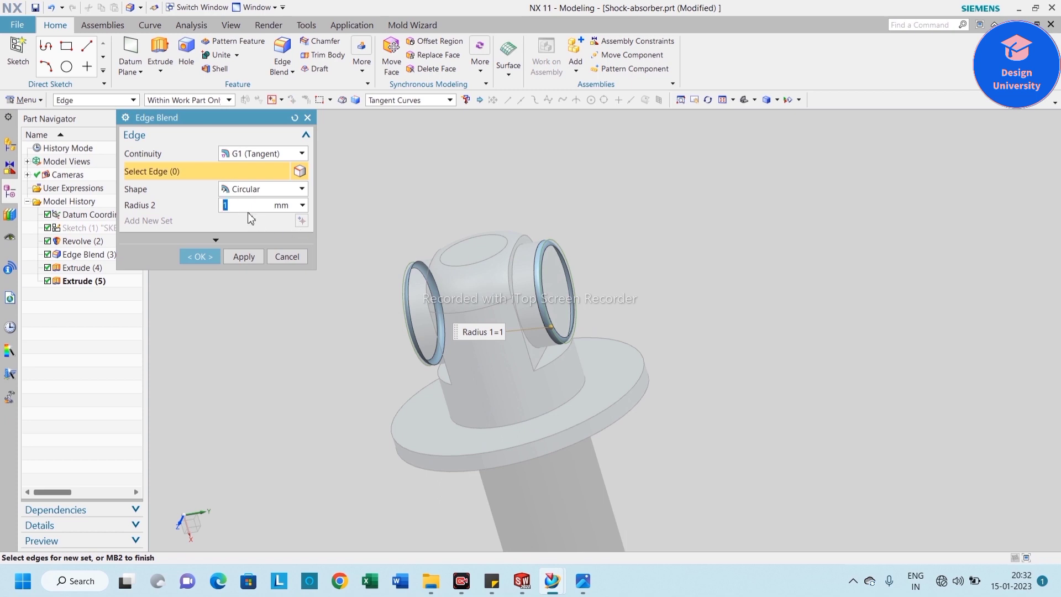
type("0.25")
left_click(597, 414)
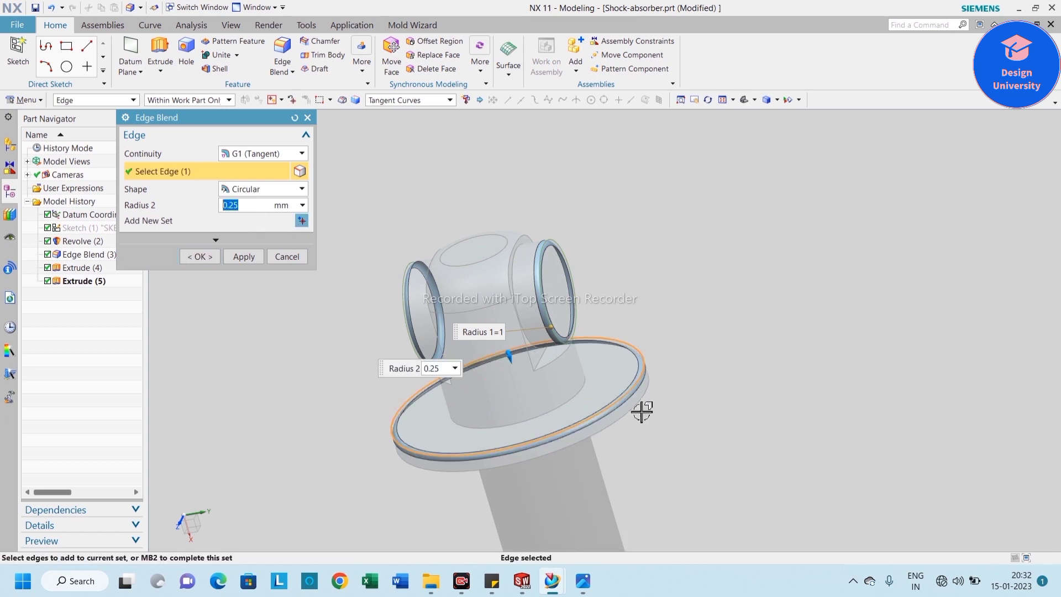
left_click(639, 410)
scroll(407, 398, "up", 2)
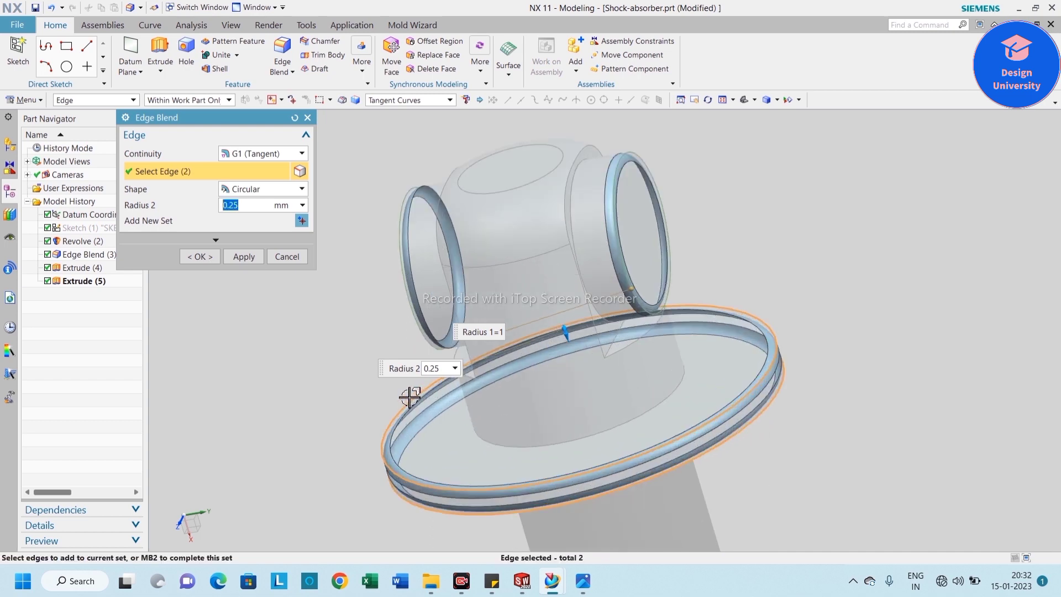
Step: Add a third blend set at 0.25 mm on the circular edges where both side bosses meet the flats
left_click(302, 221)
middle_click_drag(304, 369, 387, 310)
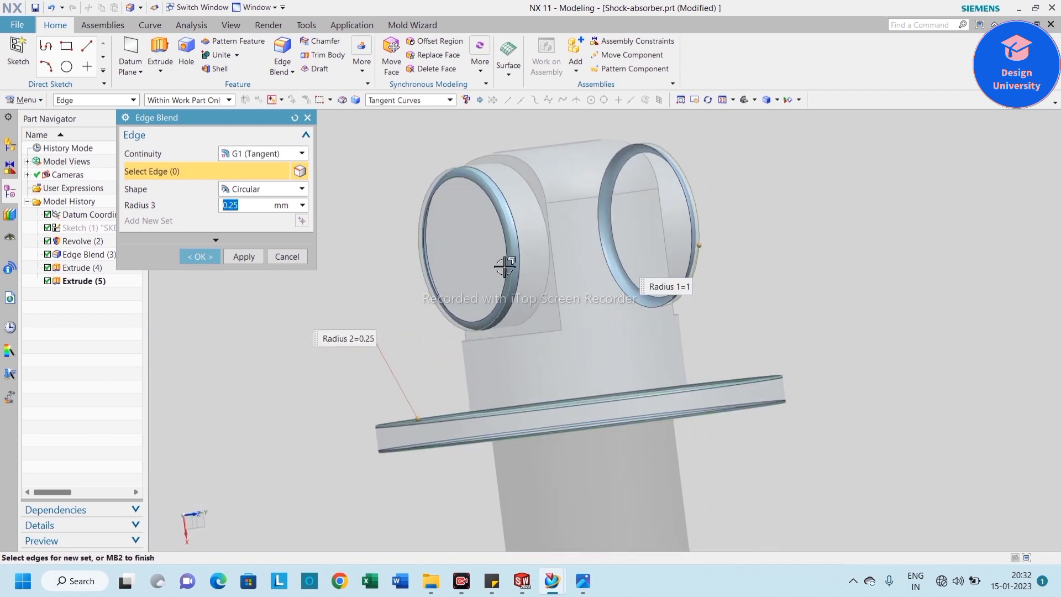
scroll(533, 213, "up", 2)
left_click(547, 197)
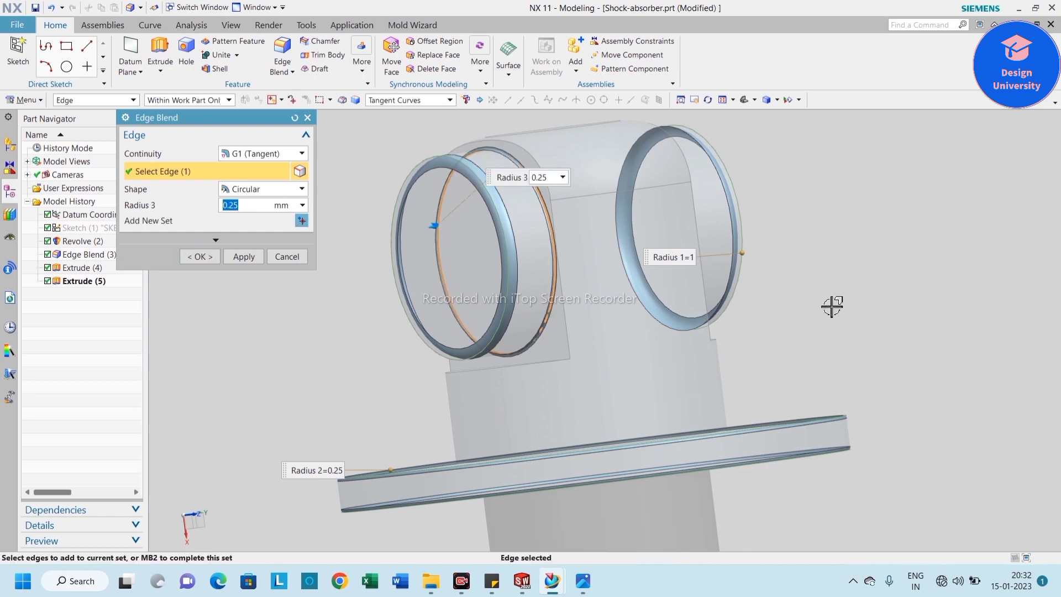
middle_click_drag(832, 306, 747, 287)
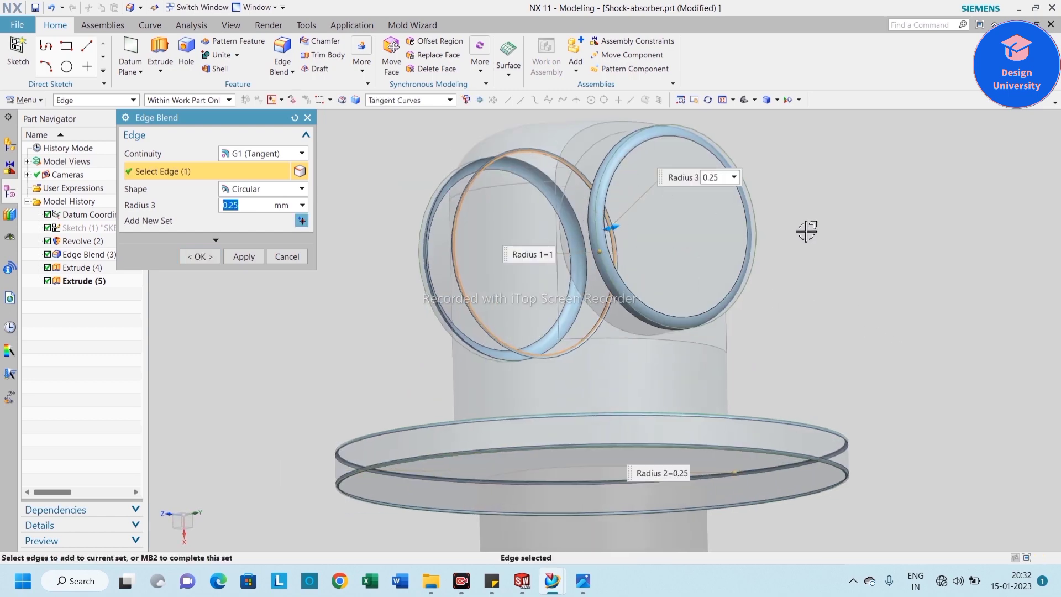
mouse_move(807, 231)
middle_mouse_down()
mouse_move(808, 209)
mouse_move(807, 217)
middle_mouse_up()
left_click(599, 138)
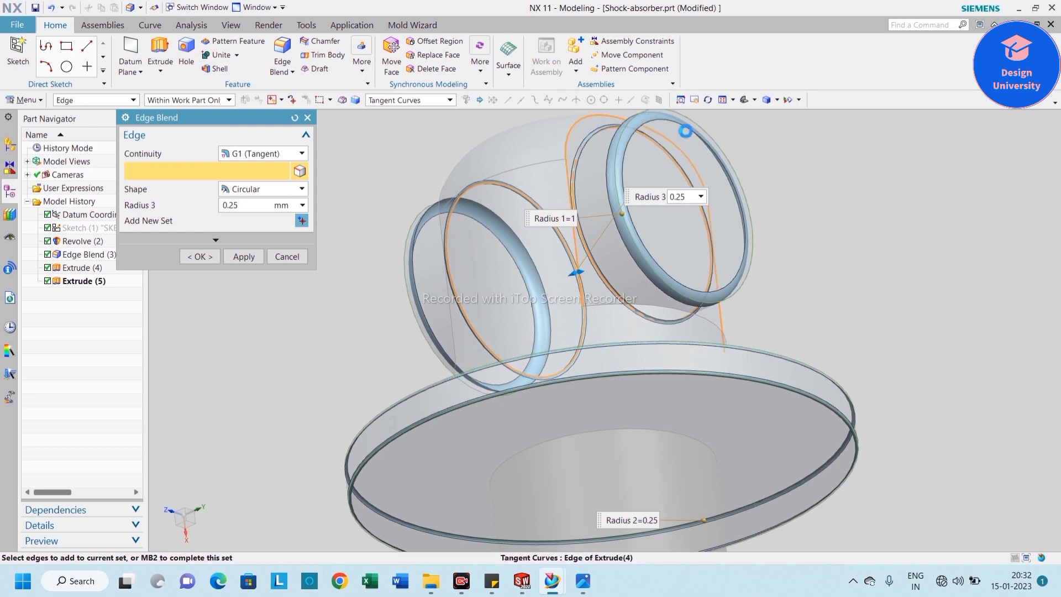
Step: Add the curved, straight and lower edges of both flats to the 0.25 mm set and complete the Edge Blend
left_click(568, 126)
middle_click_drag(797, 298, 699, 334)
left_click(677, 356)
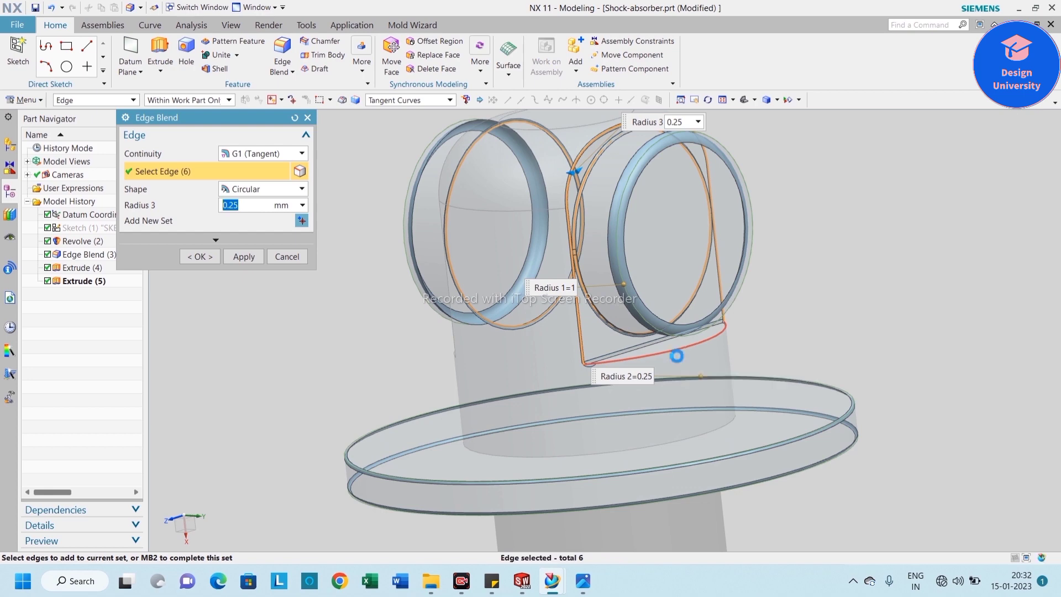
left_click(676, 356)
middle_click_drag(857, 332, 907, 324)
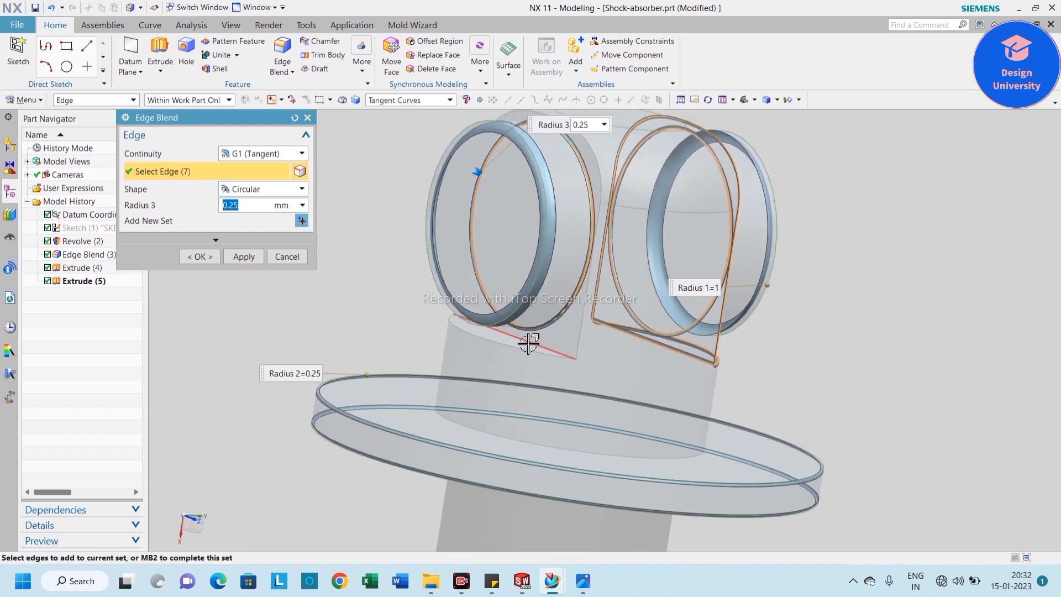
left_click(544, 350)
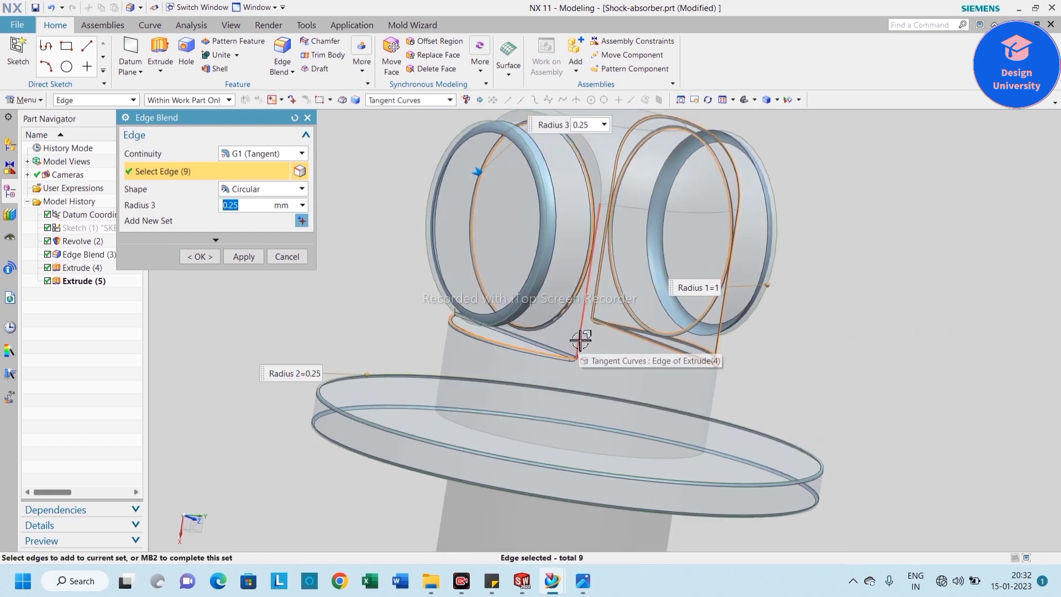
left_click(594, 200)
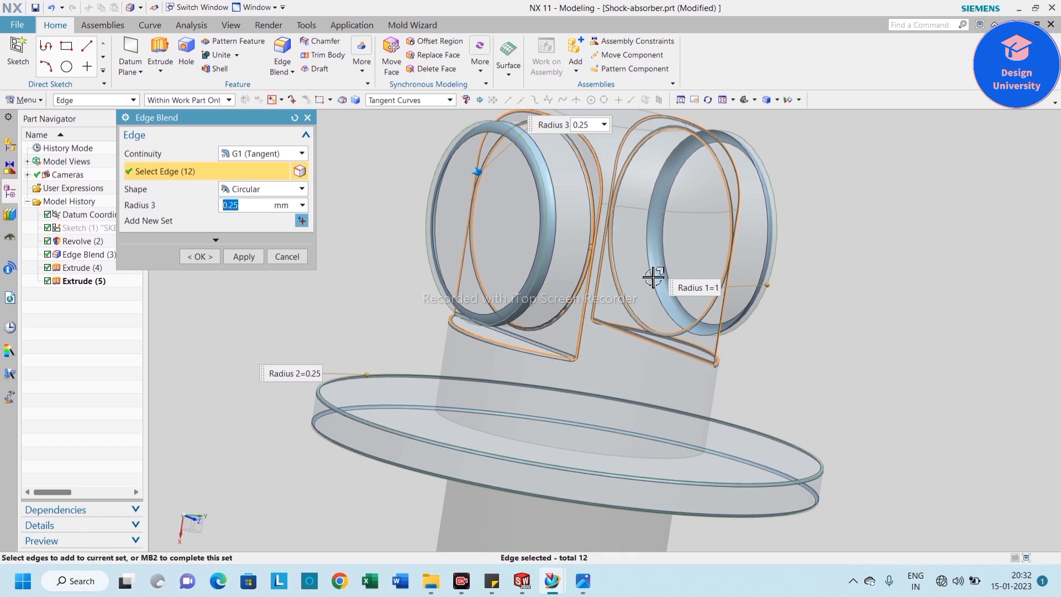
middle_click_drag(636, 267, 743, 317)
left_click(207, 255)
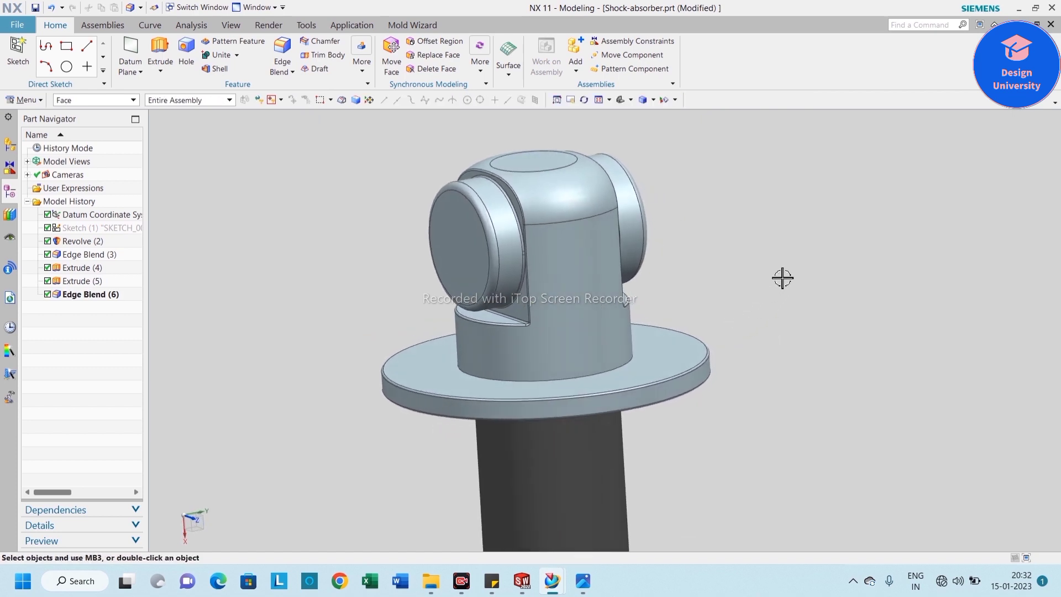
Step: Create a simple 8 mm diameter hole through the body, centered on the round side boss face, with Boolean Subtract
middle_click_drag(791, 280, 747, 293)
middle_click_drag(750, 298, 713, 275)
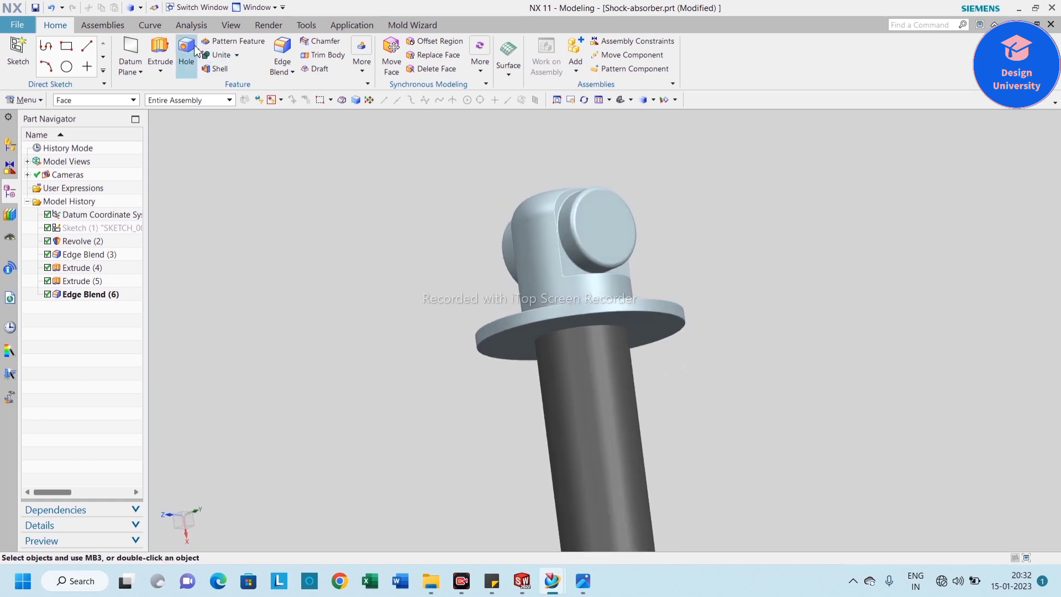
scroll(603, 224, "up", 5)
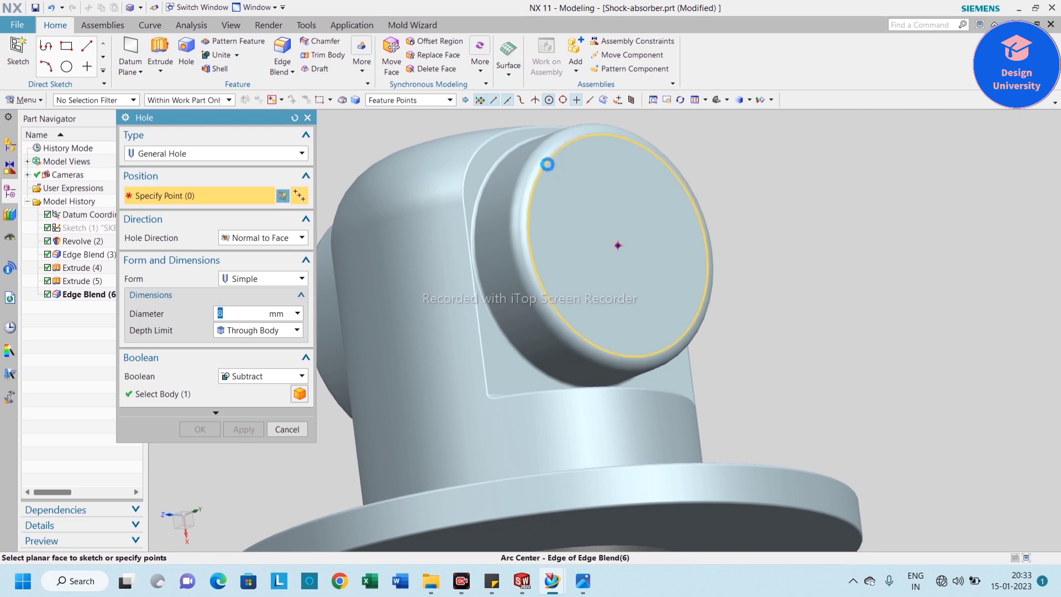
left_click(549, 166)
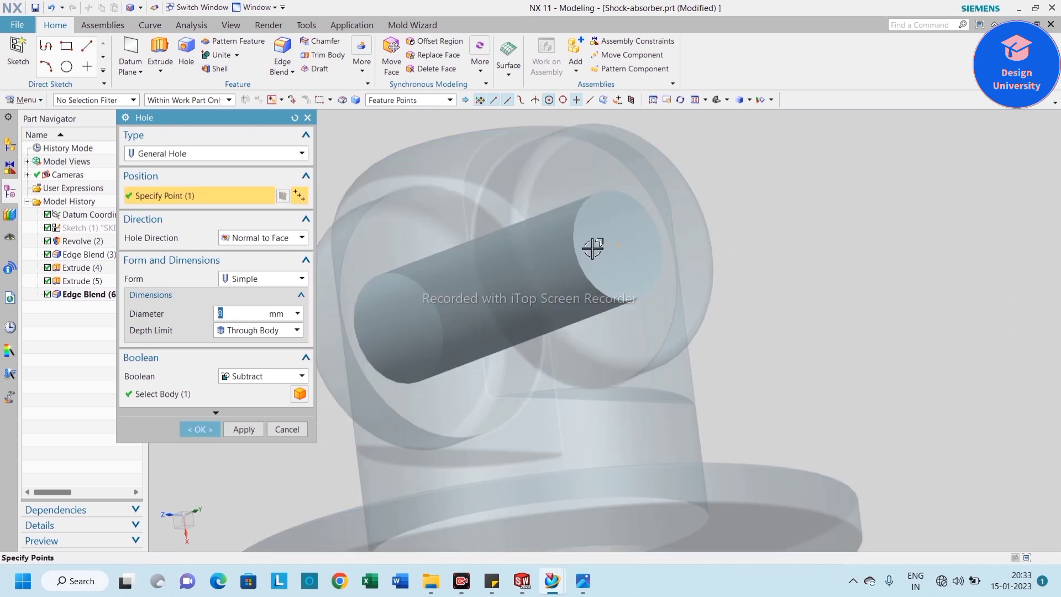
left_click(204, 430)
Step: Select the hole's rim edge on one boss for an Edge Blend, try a 1 mm radius, and set it to 0.5 mm
scroll(694, 256, "down", 3)
right_click(729, 222)
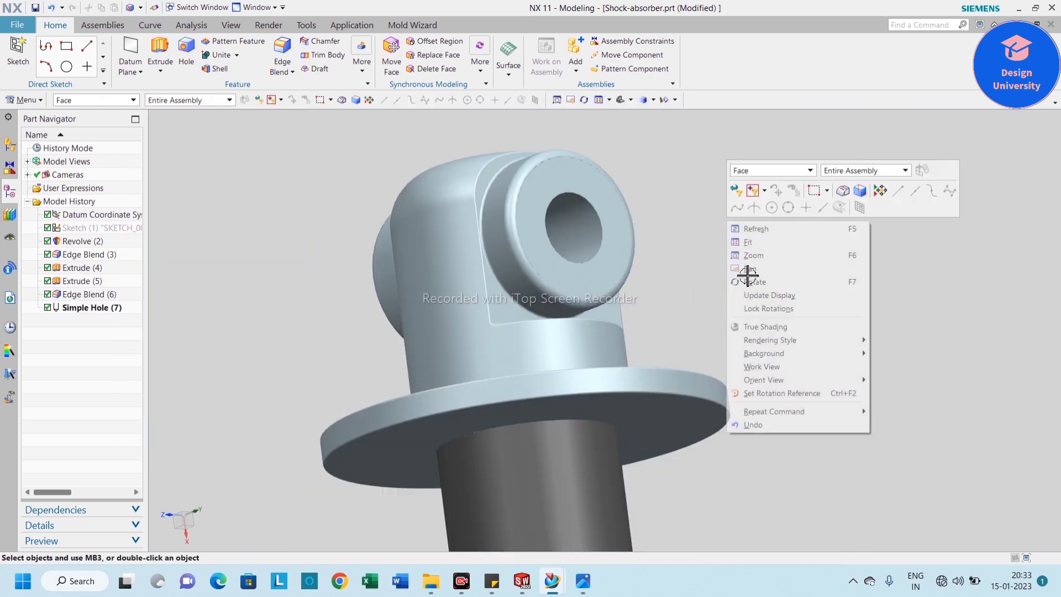
left_click(844, 311)
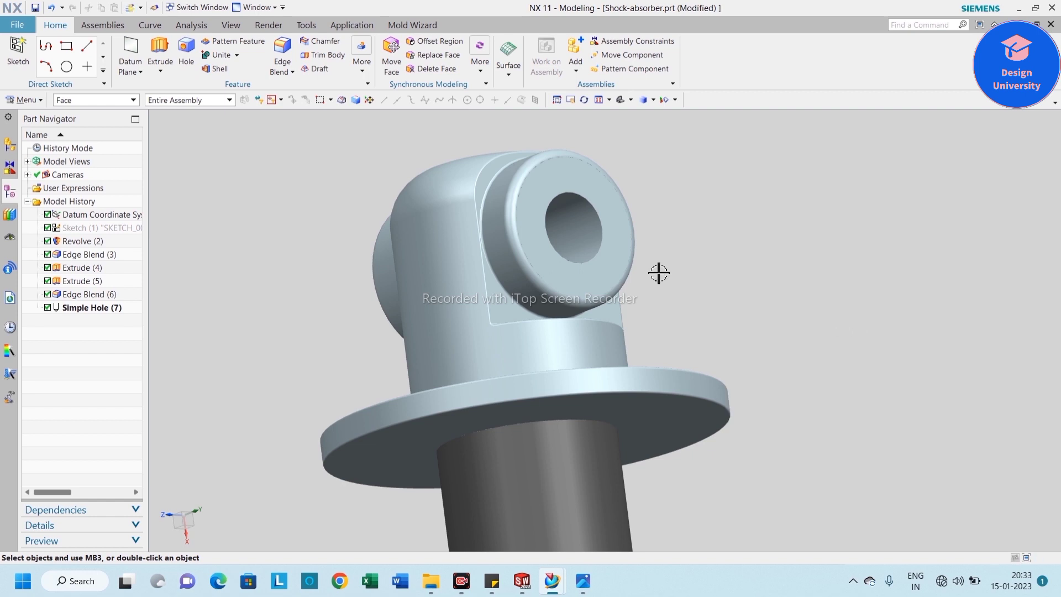
right_click(255, 246)
left_click(276, 258)
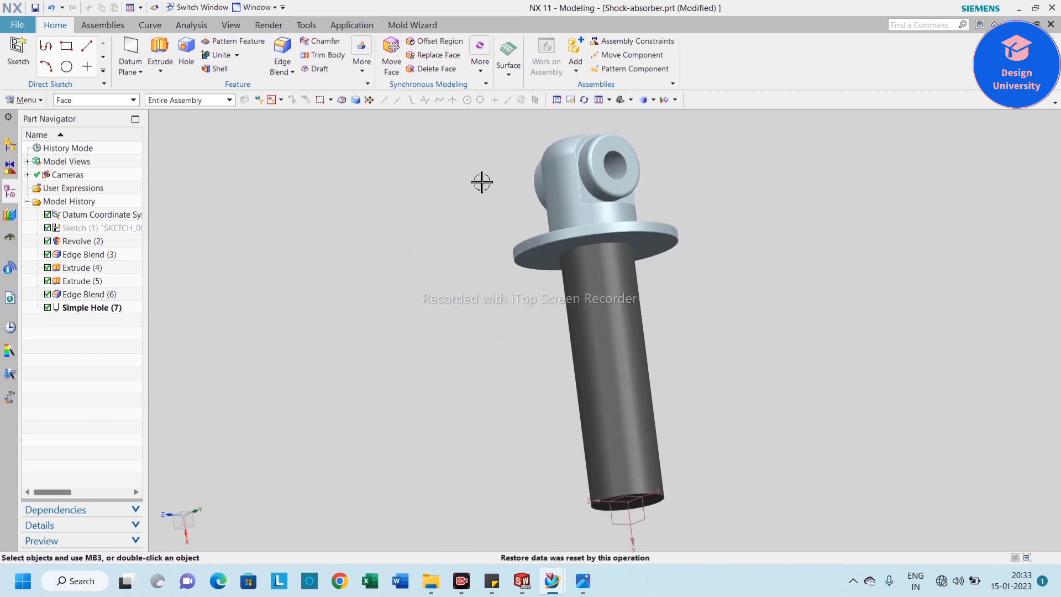
scroll(408, 299, "up", 5)
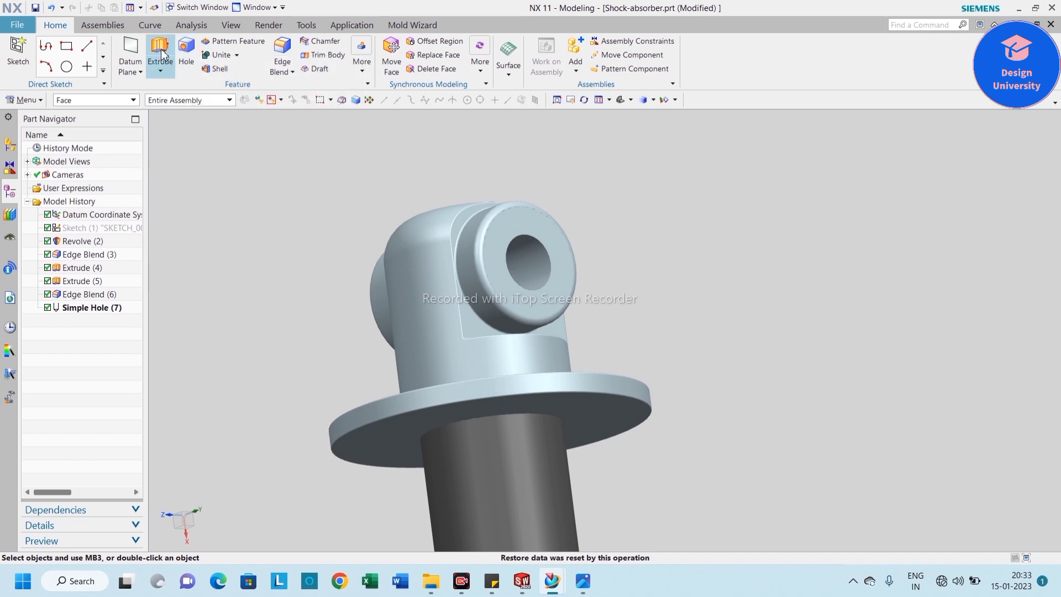
left_click(282, 54)
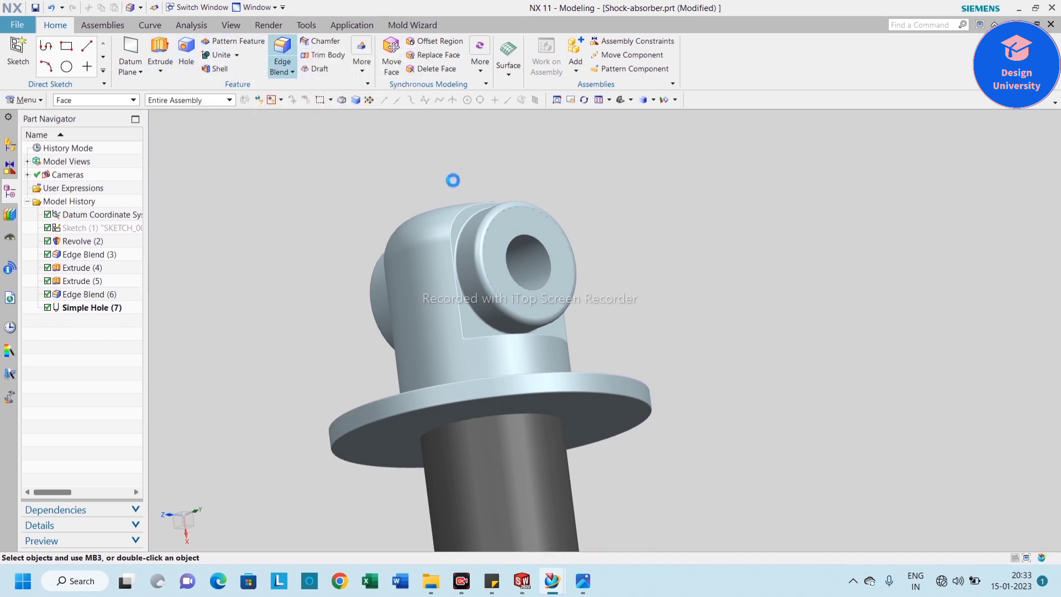
scroll(522, 226, "up", 4)
left_click(493, 202)
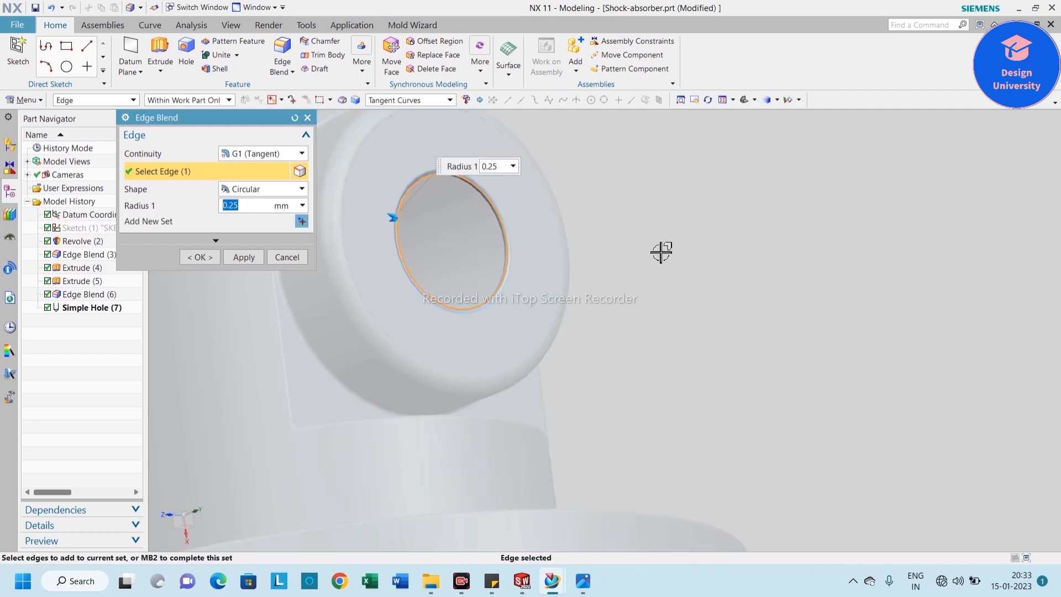
type("1")
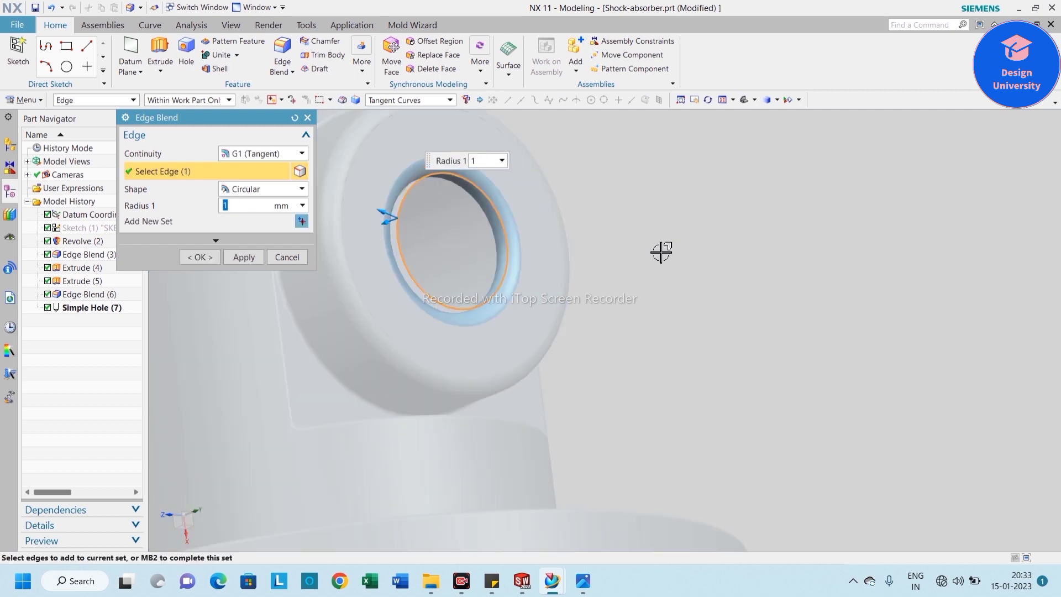
key("Return")
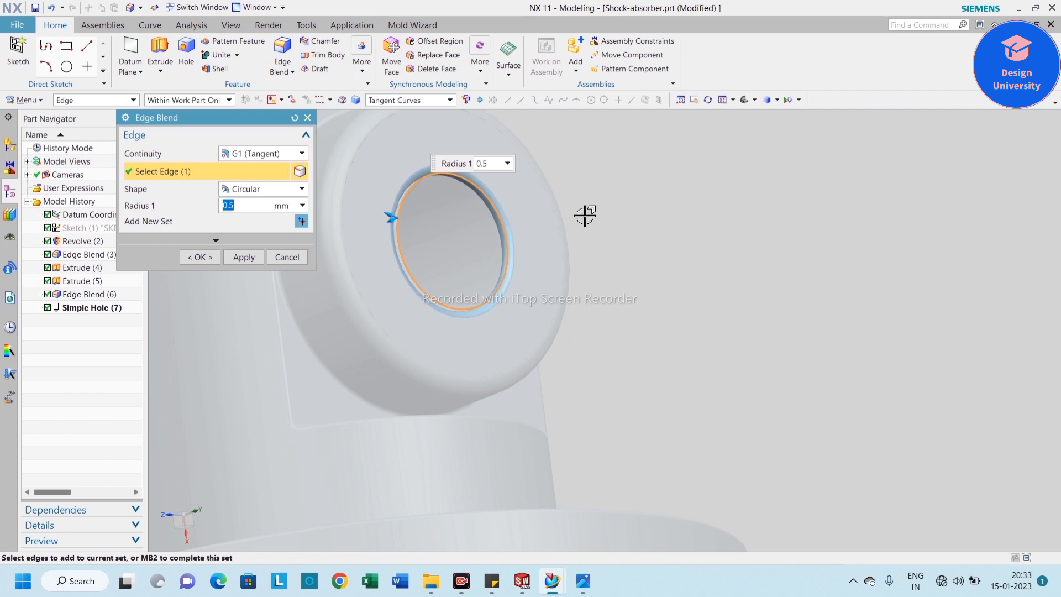
Step: Add the hole's rim edge on the opposite boss and complete the 0.5 mm Edge Blend
middle_click_drag(713, 246, 768, 263)
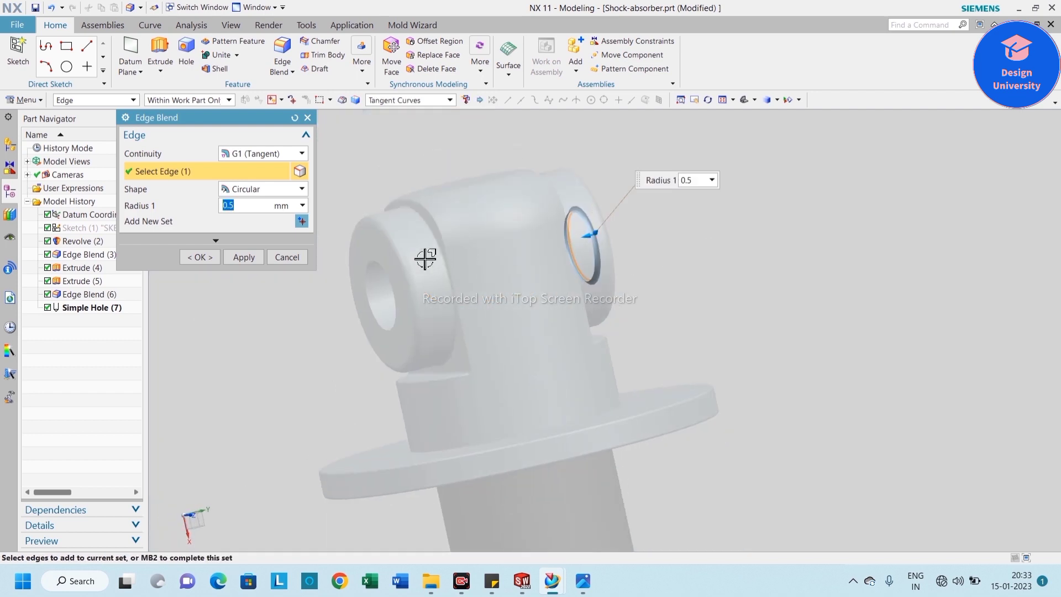
left_click(379, 258)
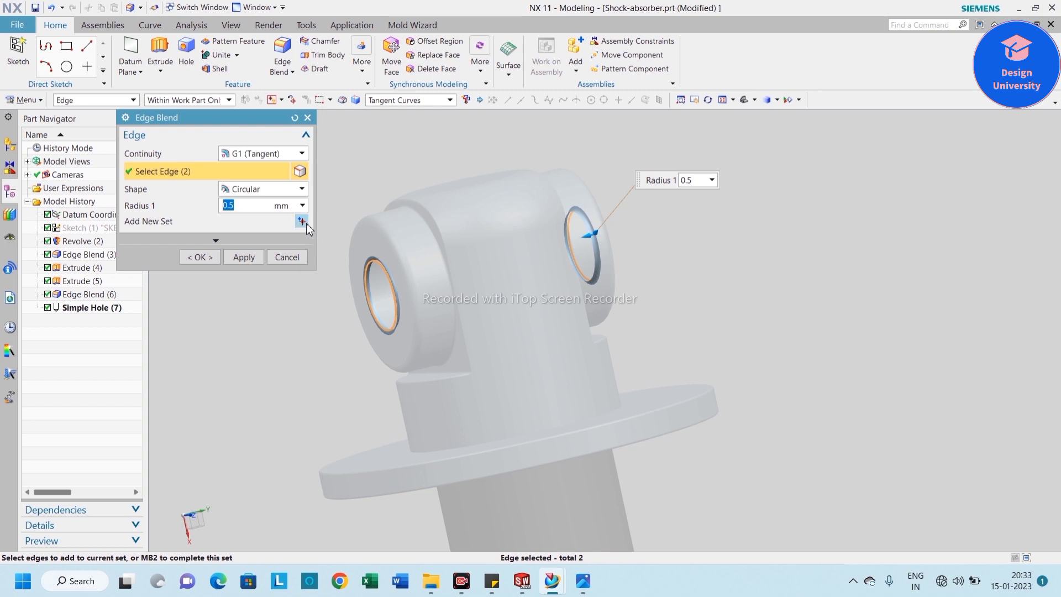
left_click(199, 257)
Step: Examine the blended hole rims, the flange underside and the shaft's free end
middle_click_drag(799, 272, 656, 187)
scroll(635, 249, "up", 5)
scroll(578, 181, "down", 6)
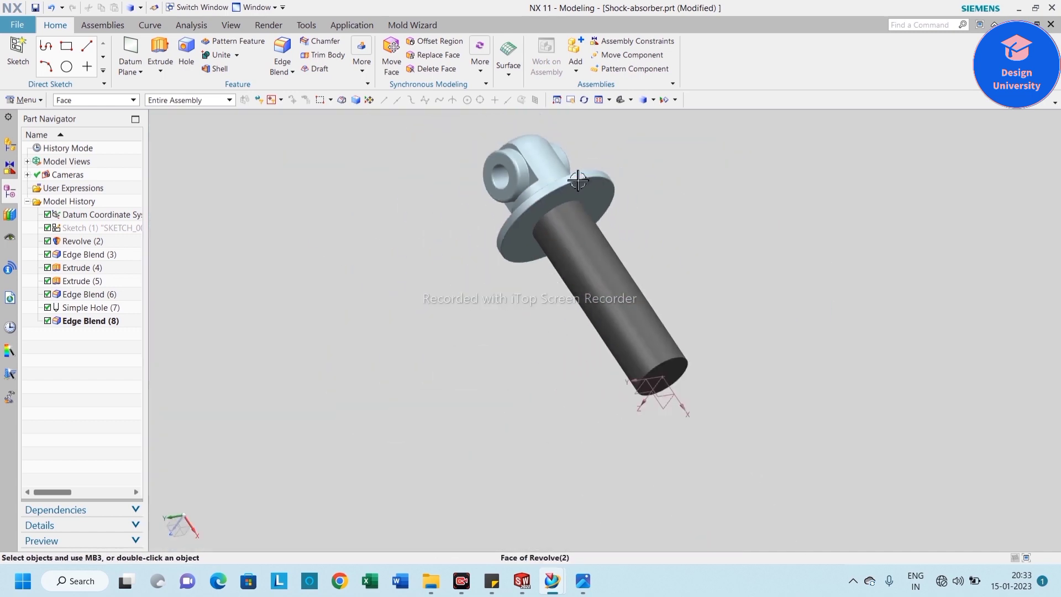
scroll(711, 322, "up", 4)
right_click(698, 287)
left_click(728, 316)
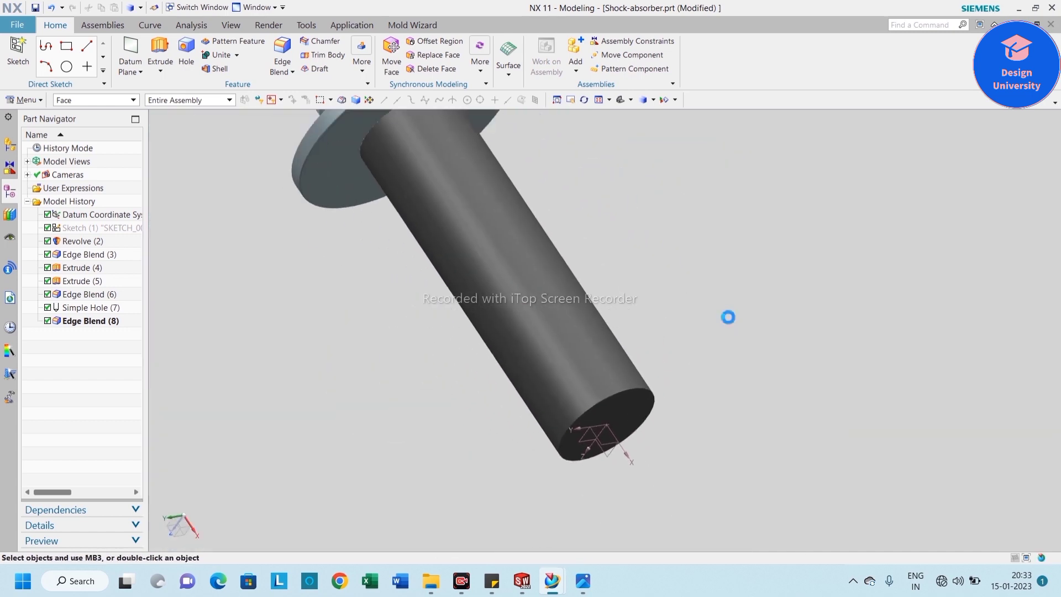
scroll(742, 339, "up", 4)
scroll(516, 130, "down", 5)
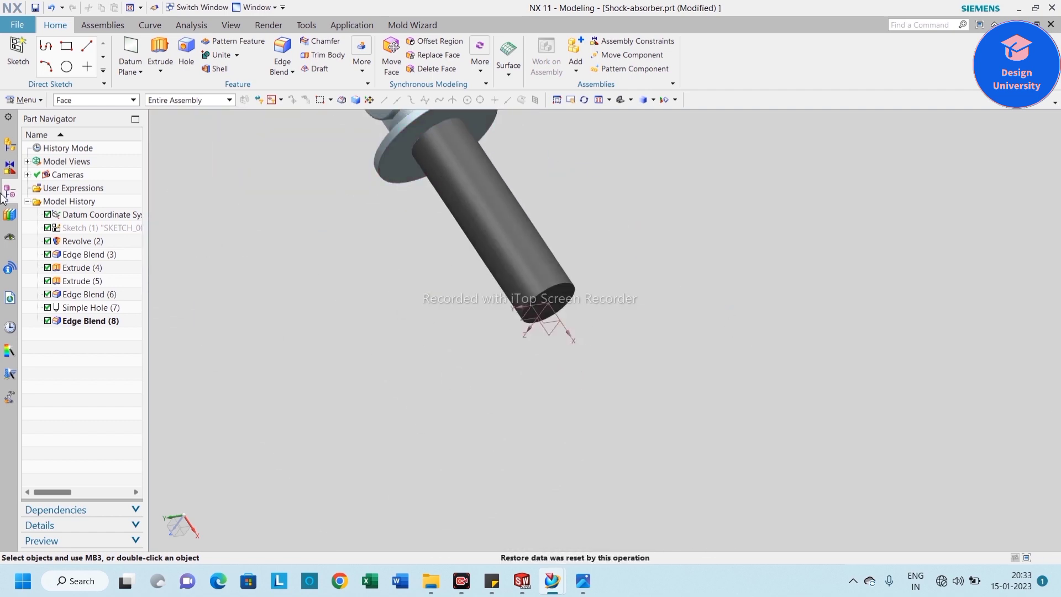
Step: Edit the hole's 0.5 mm Edge Blend to include the shaft-to-flange junction edge and the shaft's free-end edge
double_click(86, 323)
scroll(521, 221, "down", 2)
scroll(507, 250, "up", 2)
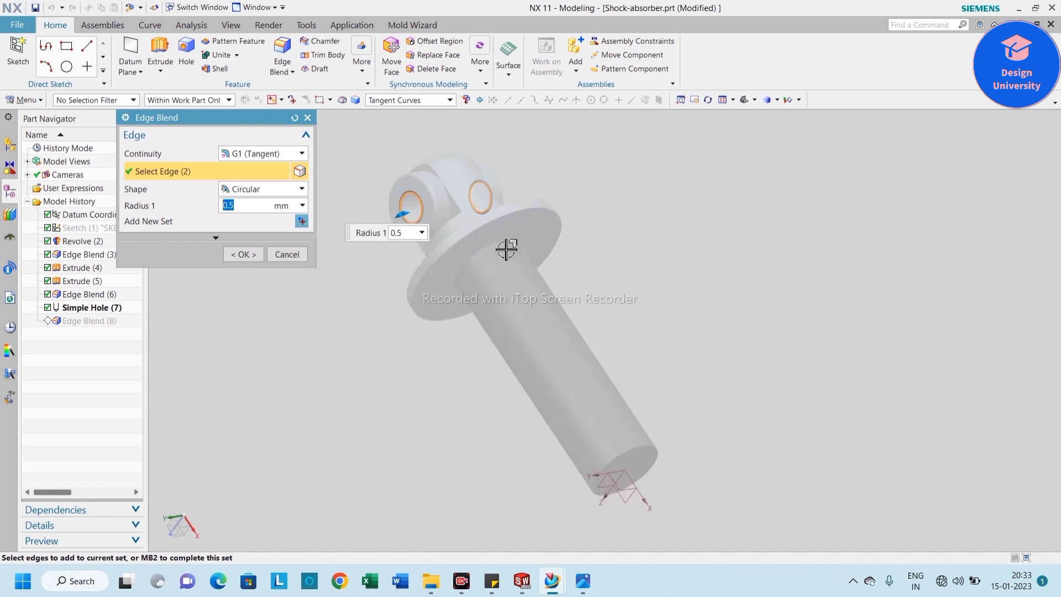
left_click(517, 244)
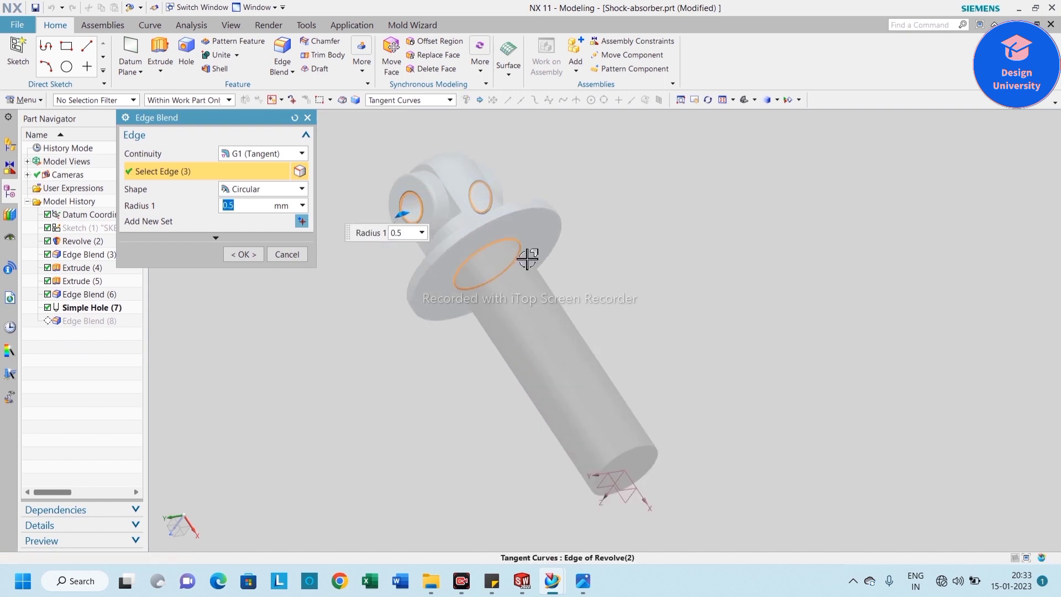
left_click(629, 453)
scroll(559, 301, "down", 2)
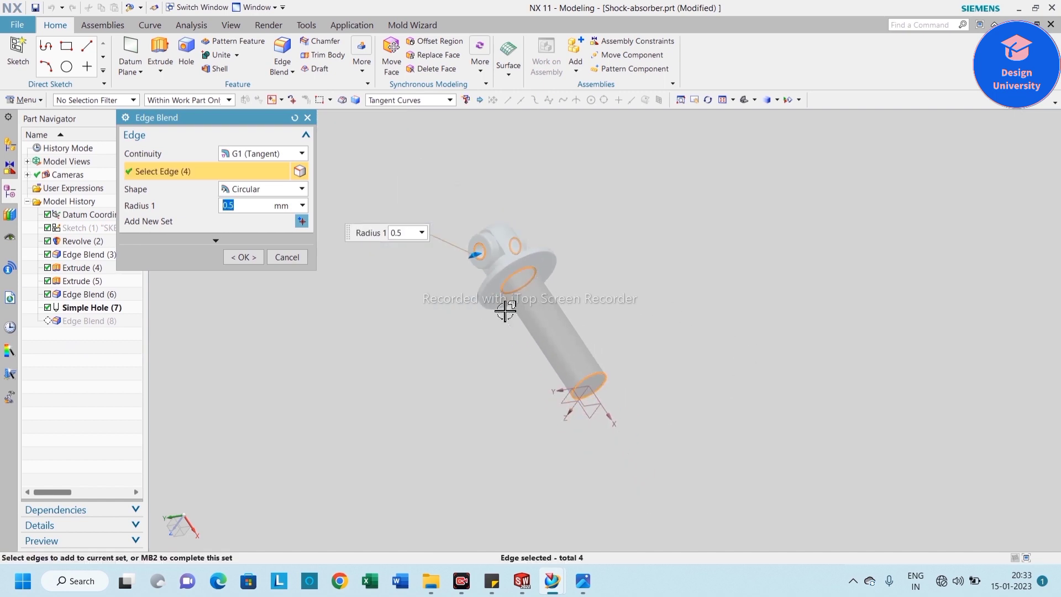
left_click(241, 261)
Step: Complete the four-edge 0.5 mm Edge Blend and inspect the blended junction between shaft and flange
right_click(385, 279)
left_click(403, 303)
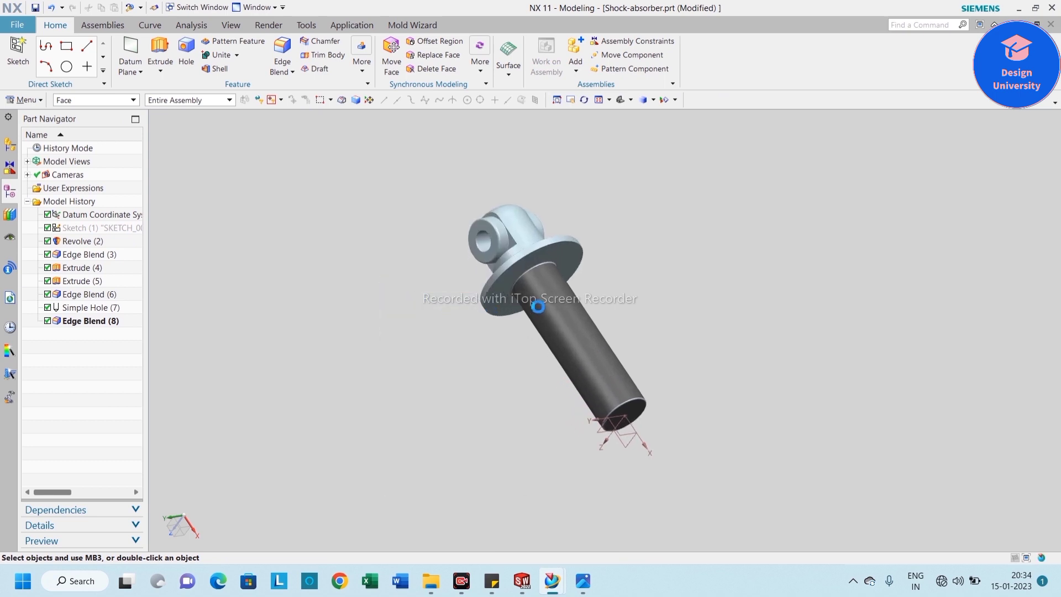
scroll(582, 247, "up", 5)
scroll(526, 216, "down", 2)
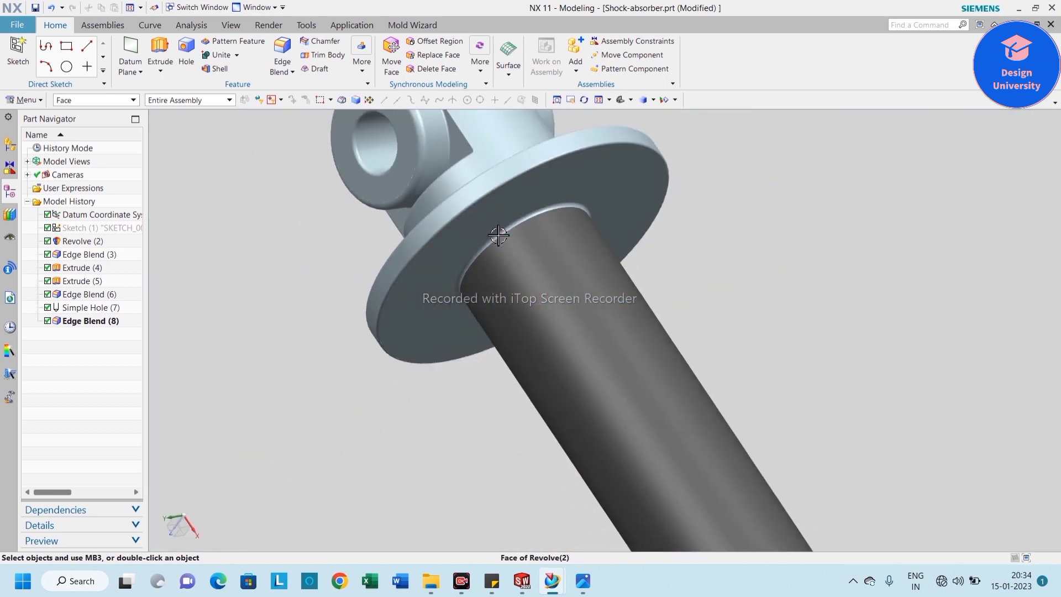
scroll(498, 236, "down", 3)
right_click(312, 253)
left_click(355, 276)
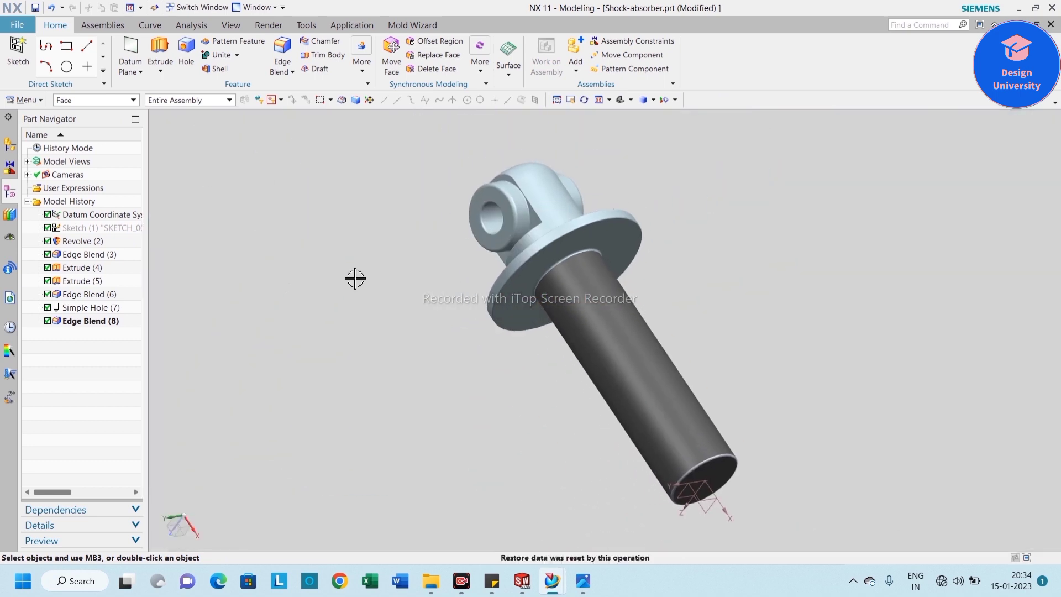
Step: Hide the Datum Coordinate System and fit the whole part in view
right_click(95, 215)
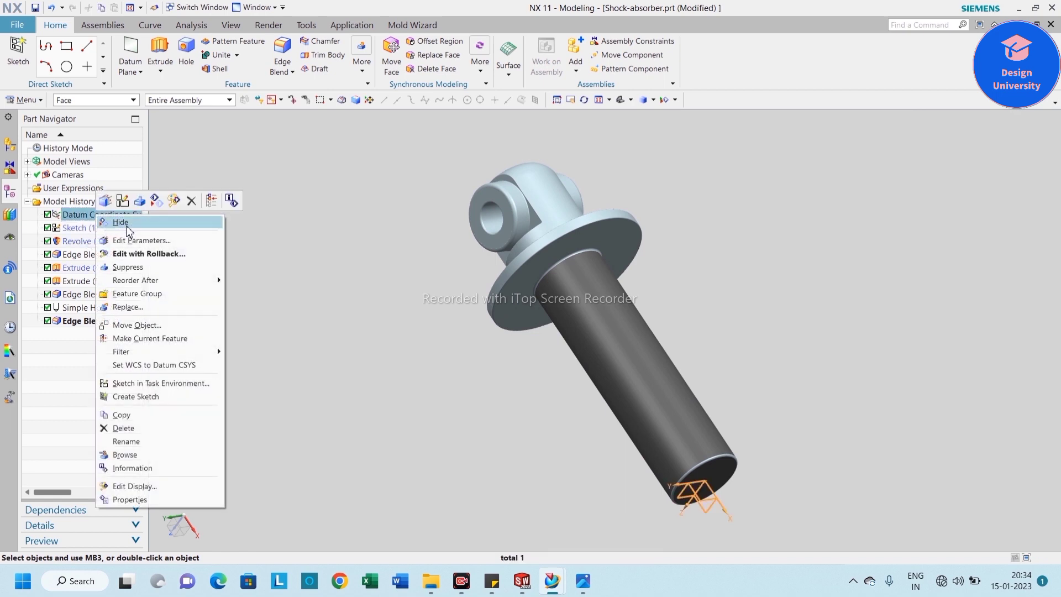
left_click(130, 230)
right_click(258, 218)
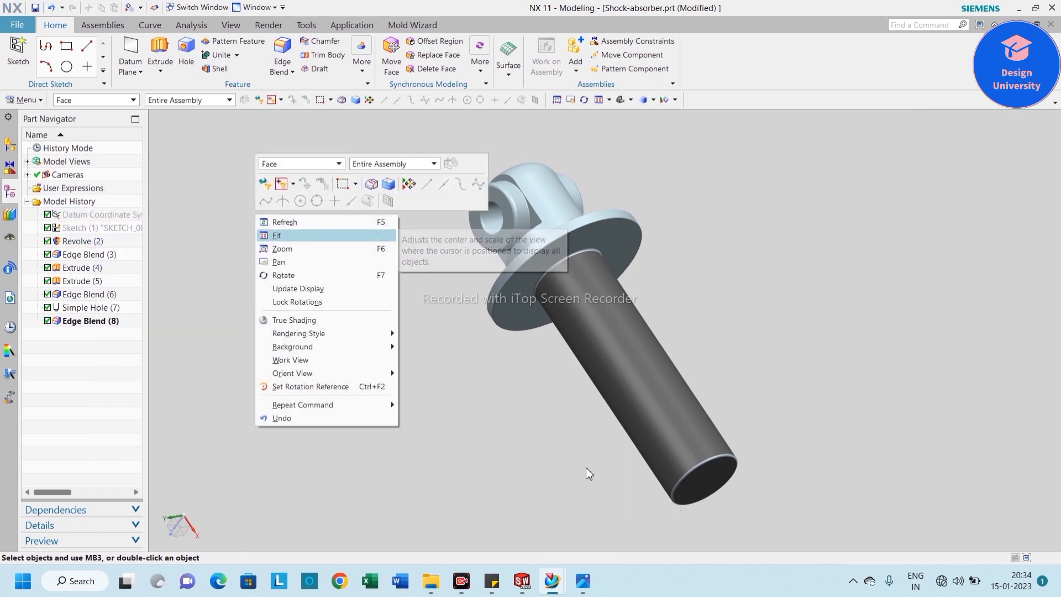
left_click(285, 235)
scroll(528, 391, "down", 2)
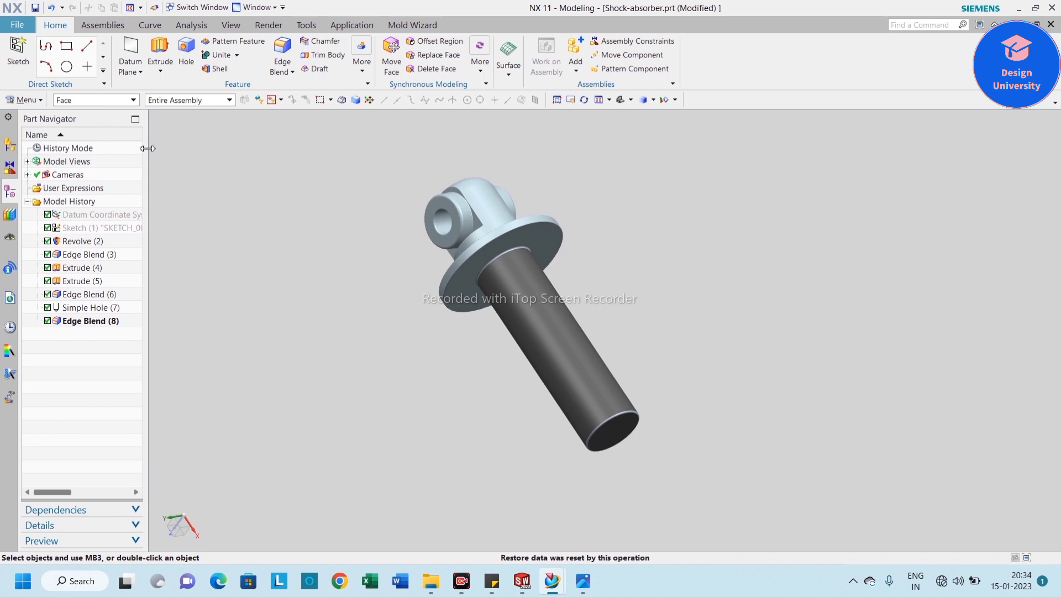
Step: Color the blend faces at the shaft's free end and at the shaft-to-flange junction Iron Gray
scroll(700, 423, "up", 5)
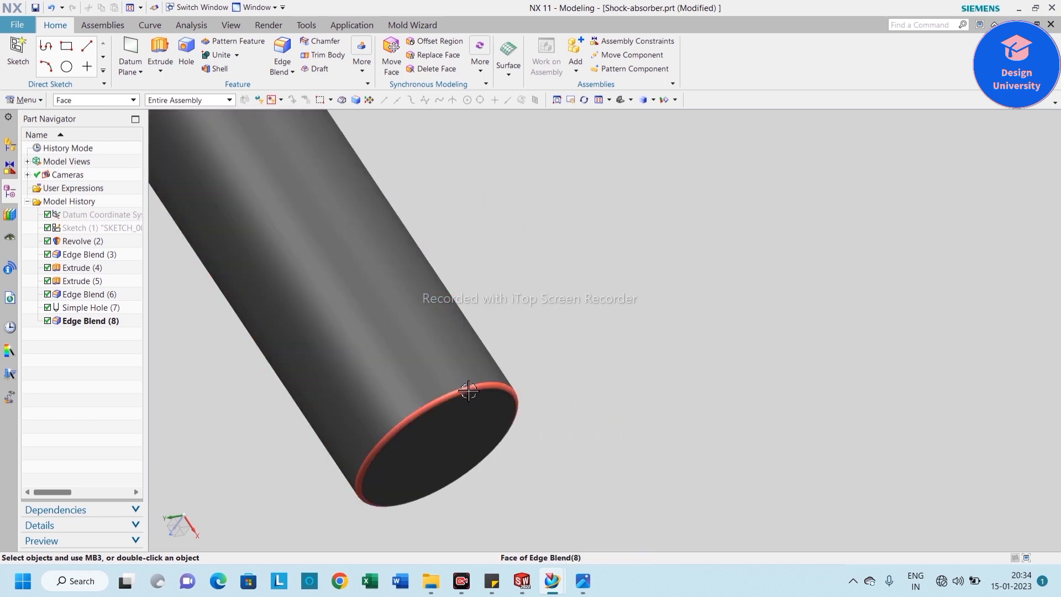
left_click(481, 384)
scroll(640, 416, "down", 3)
scroll(482, 248, "up", 3)
scroll(482, 247, "up", 1)
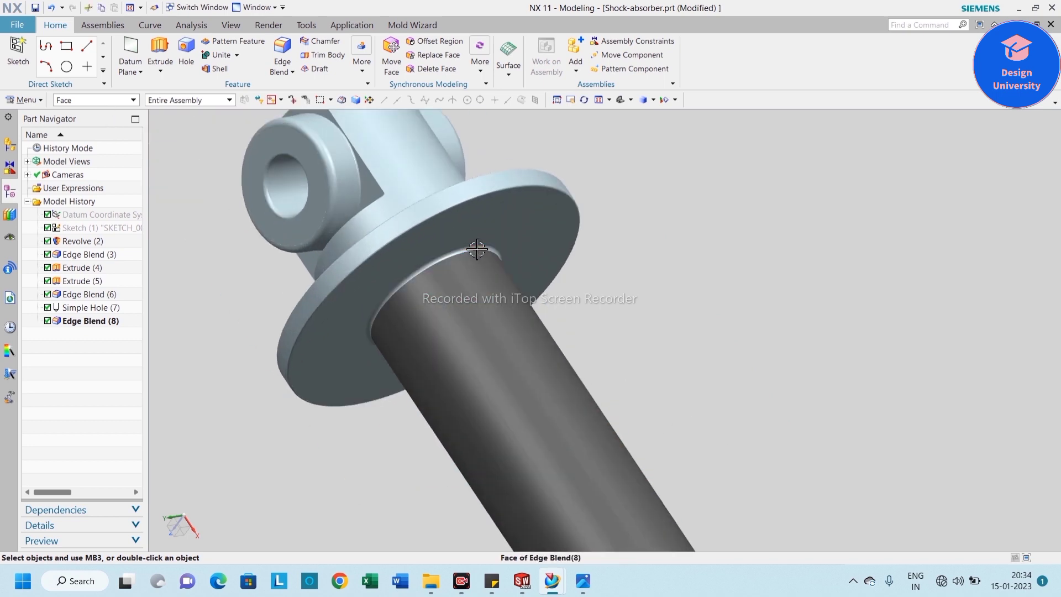
left_click(482, 249)
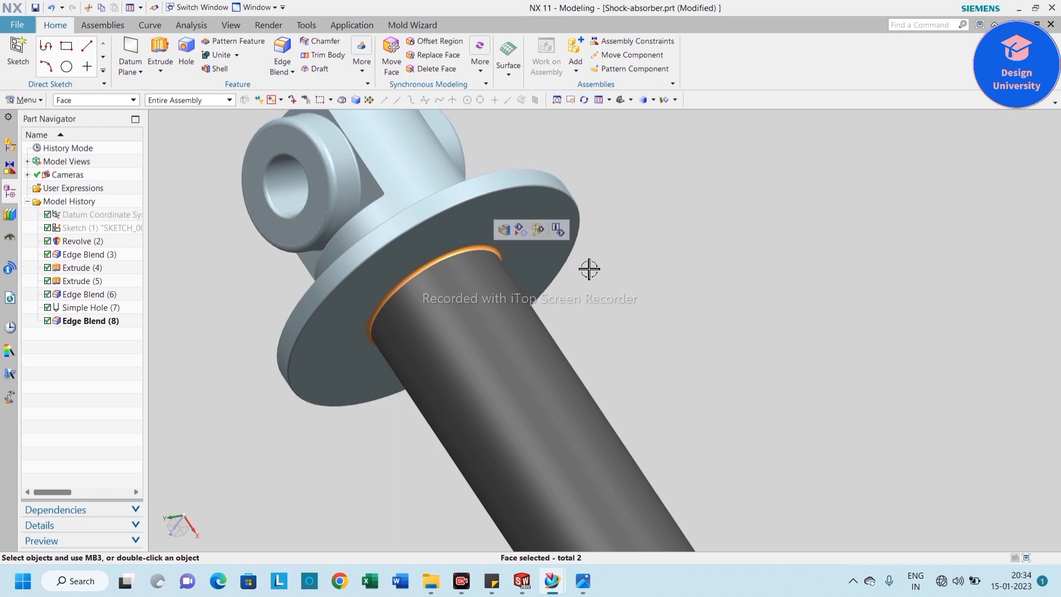
key("ctrl+j")
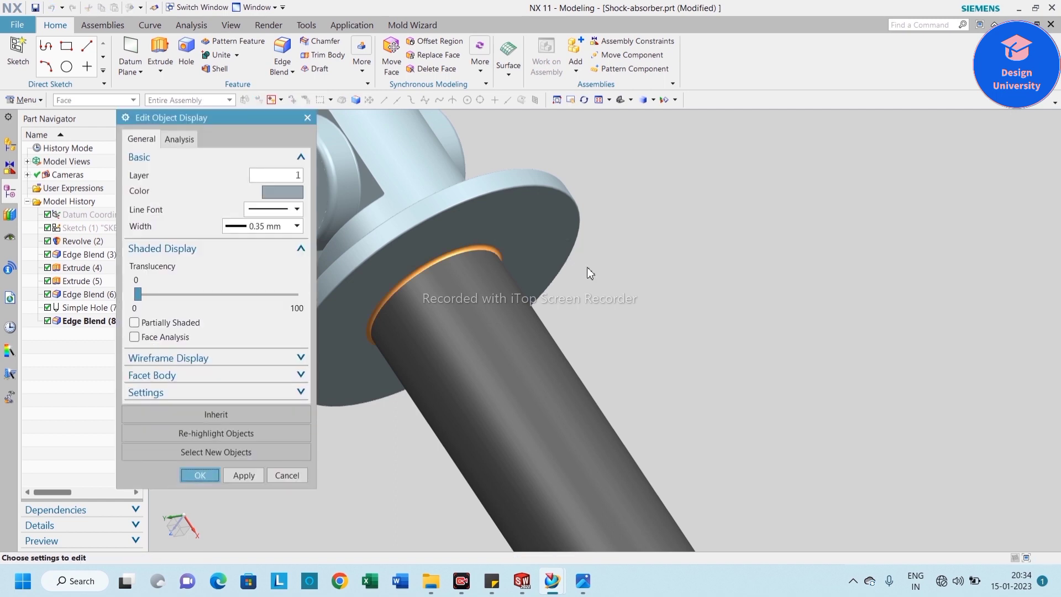
left_click(295, 201)
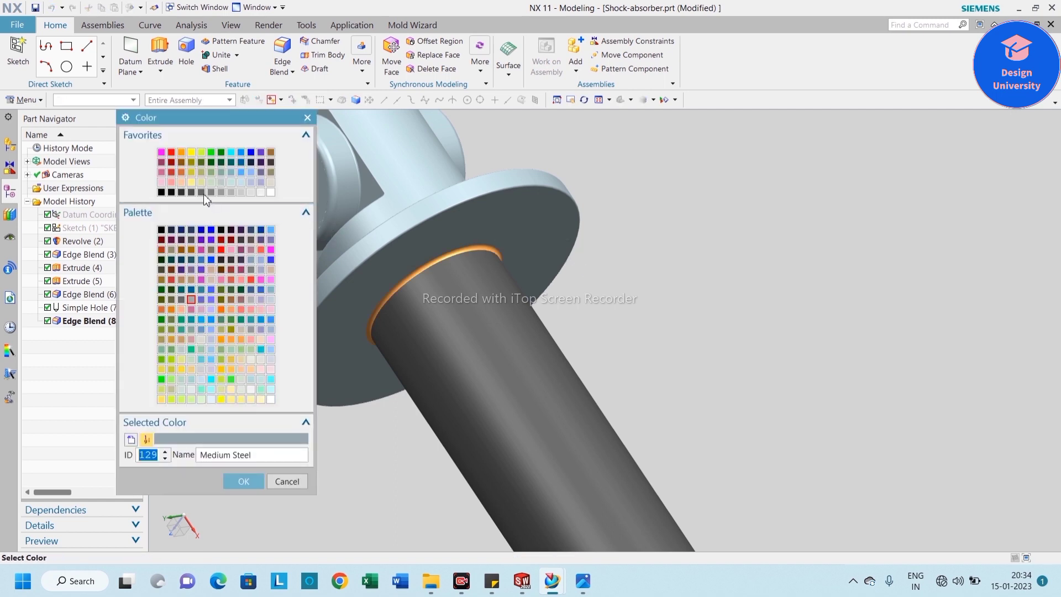
left_click(201, 192)
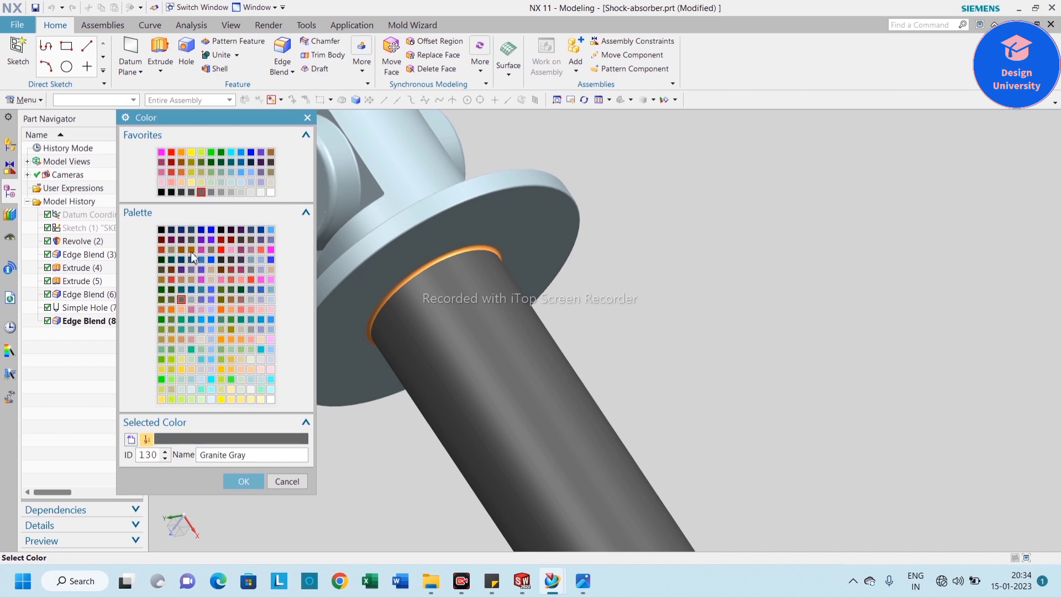
left_click(192, 194)
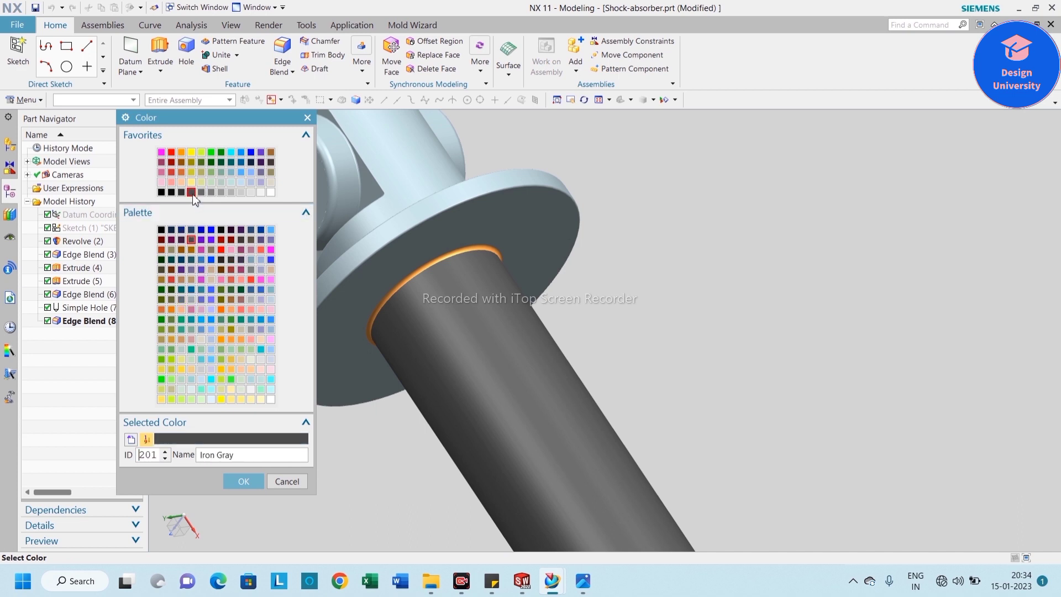
left_click(244, 482)
left_click(201, 474)
scroll(690, 311, "down", 4)
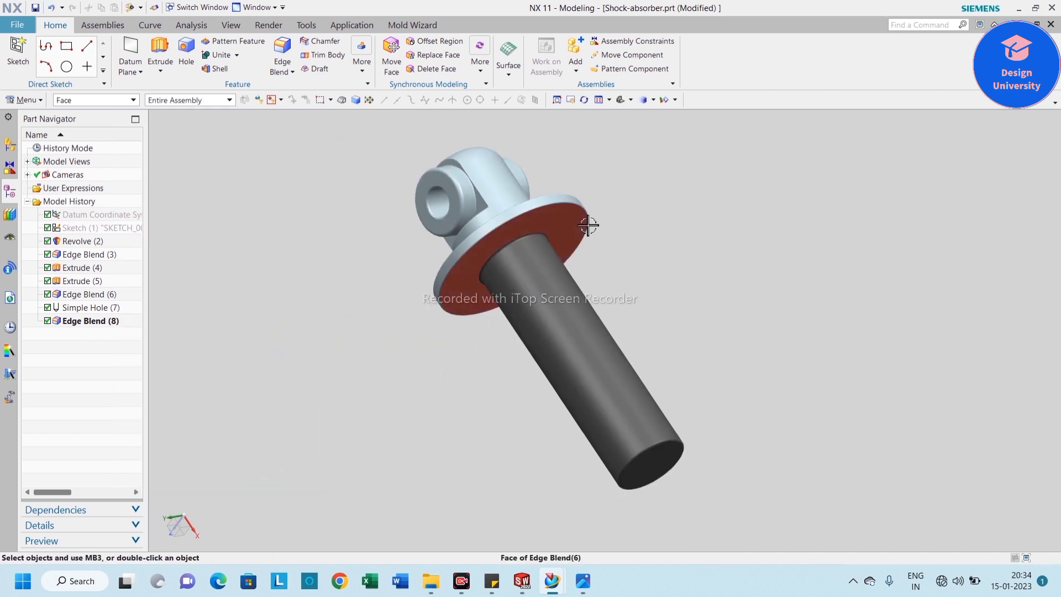
right_click(279, 299)
left_click(301, 317)
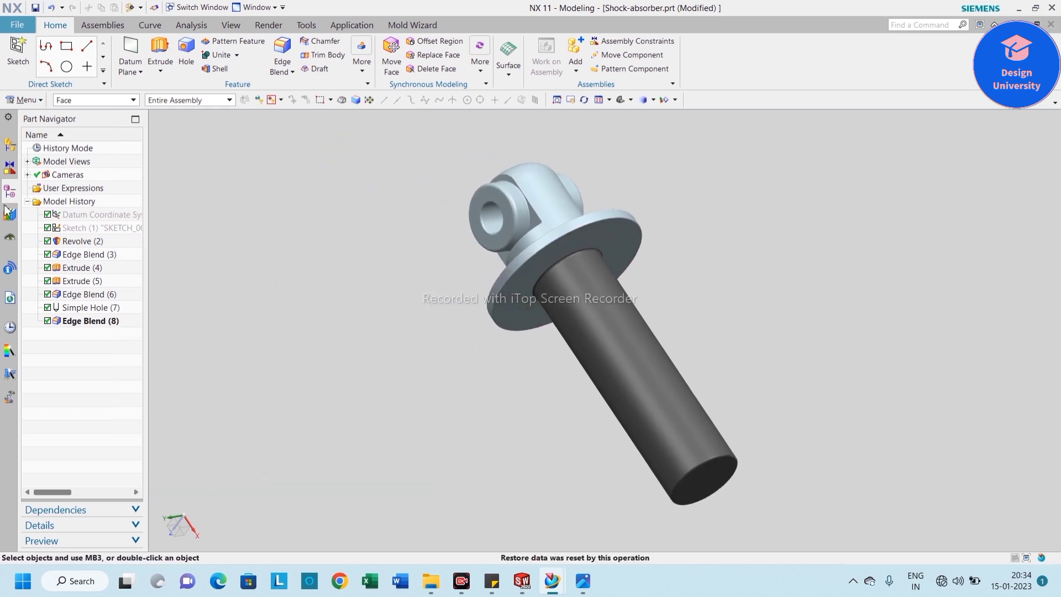
Step: Save the Shock-absorber part and close it
left_click(37, 7)
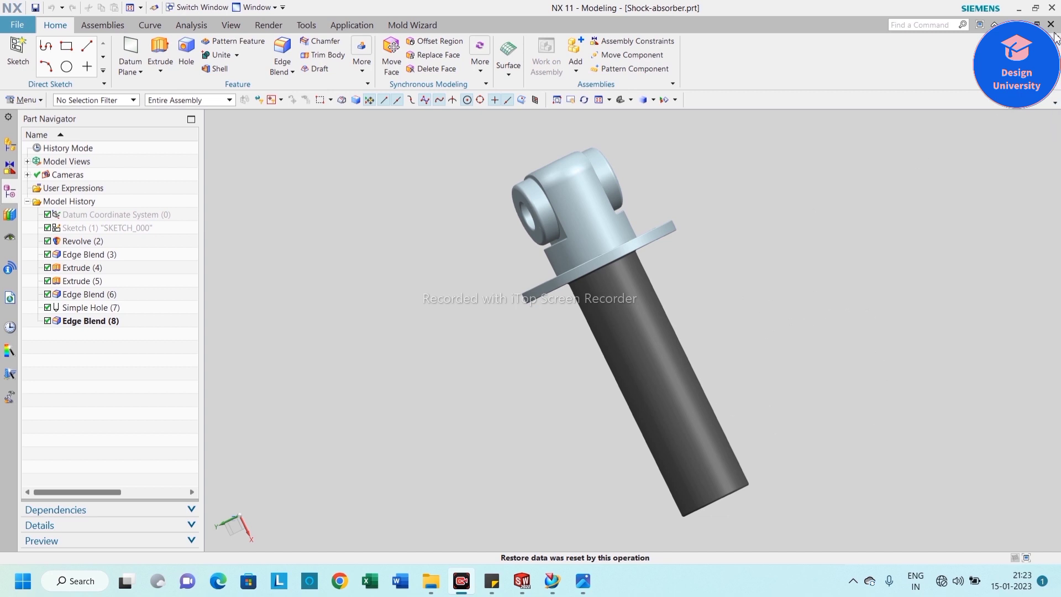
left_click(36, 7)
left_click(1050, 25)
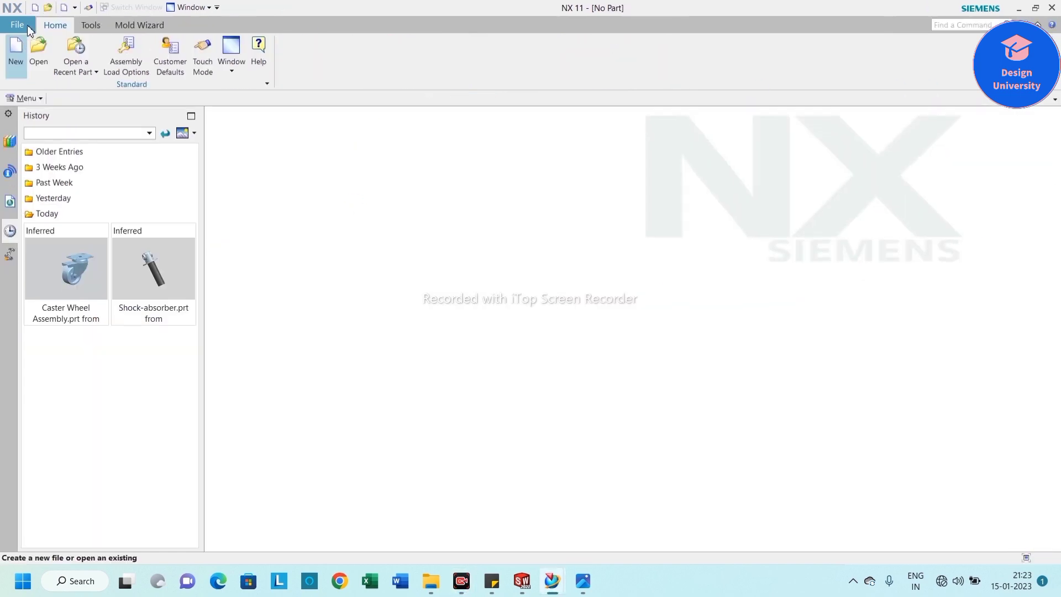
Step: Create a new millimetre Model file named Shock-absorber Assemb.prt in the Shock-absorber Assembly folder
left_click(17, 25)
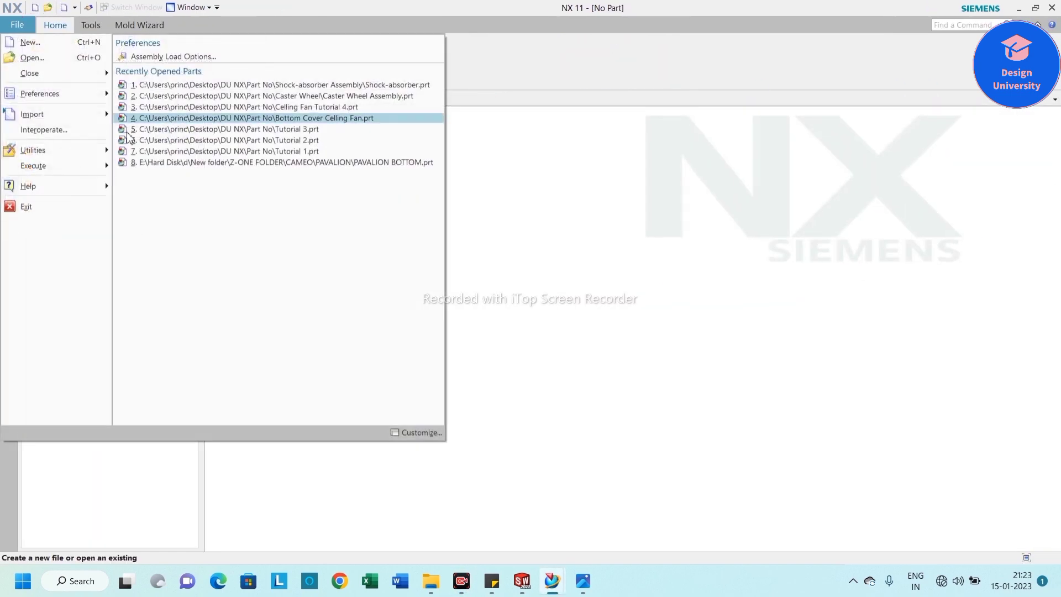
left_click(33, 42)
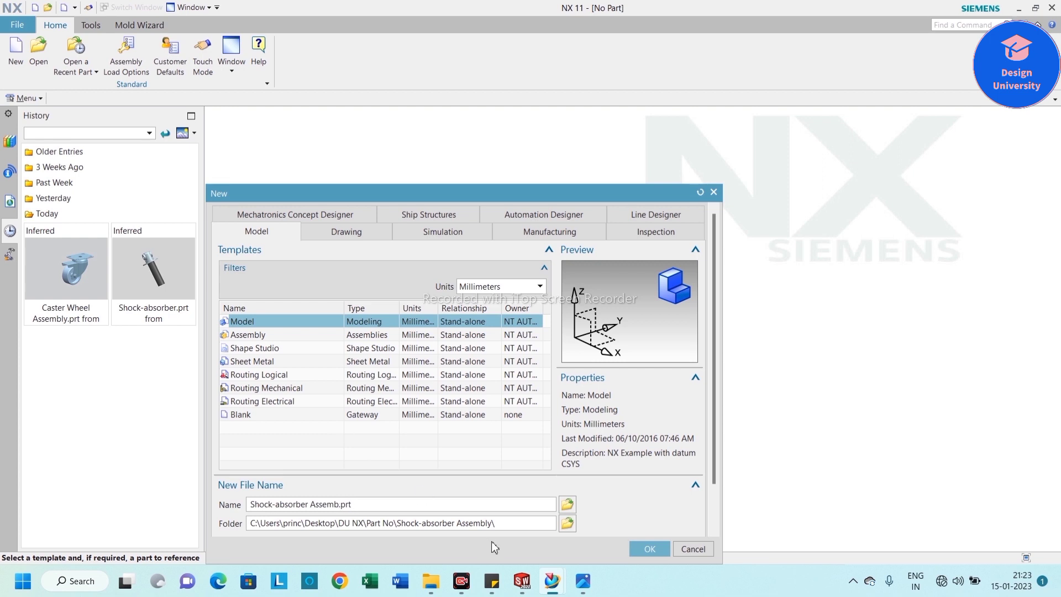
left_click(650, 549)
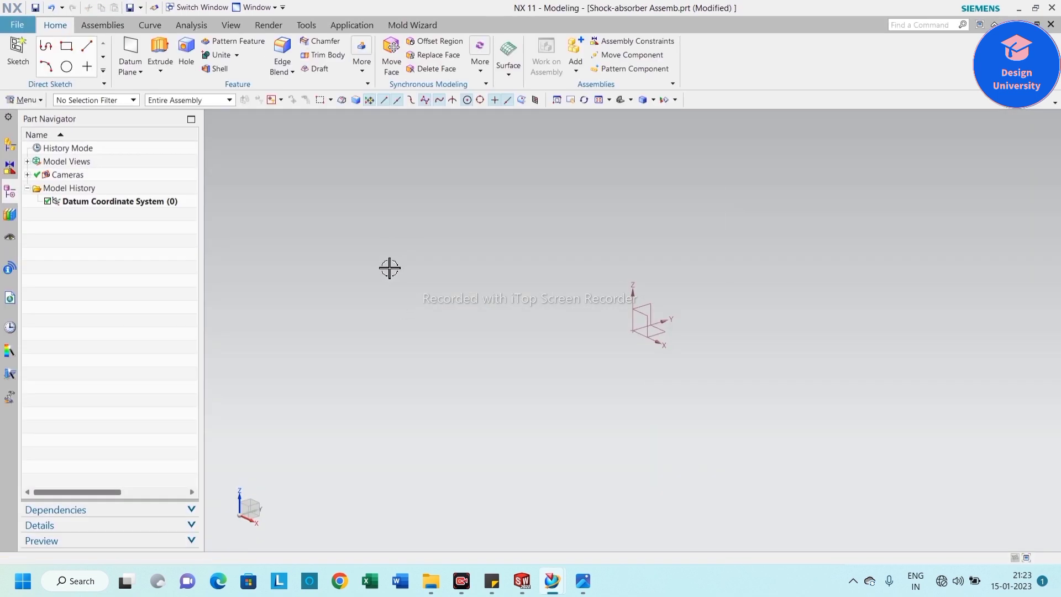
right_click(389, 267)
left_click(403, 283)
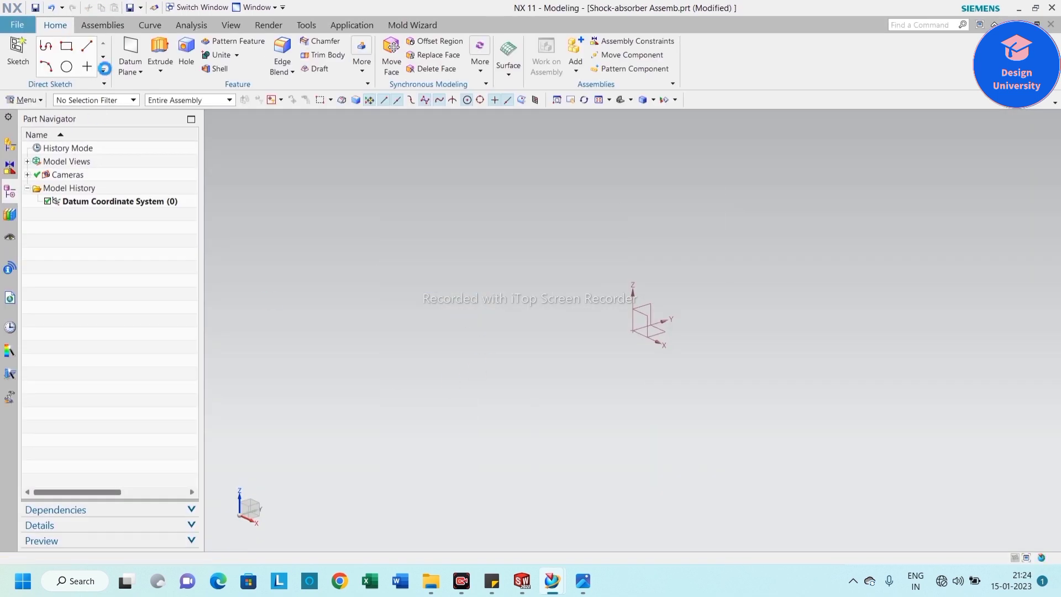
Step: Add Shock-absorber.prt to the assembly as a component with By Constraints positioning and close the constraint definition
left_click(103, 25)
left_click(165, 55)
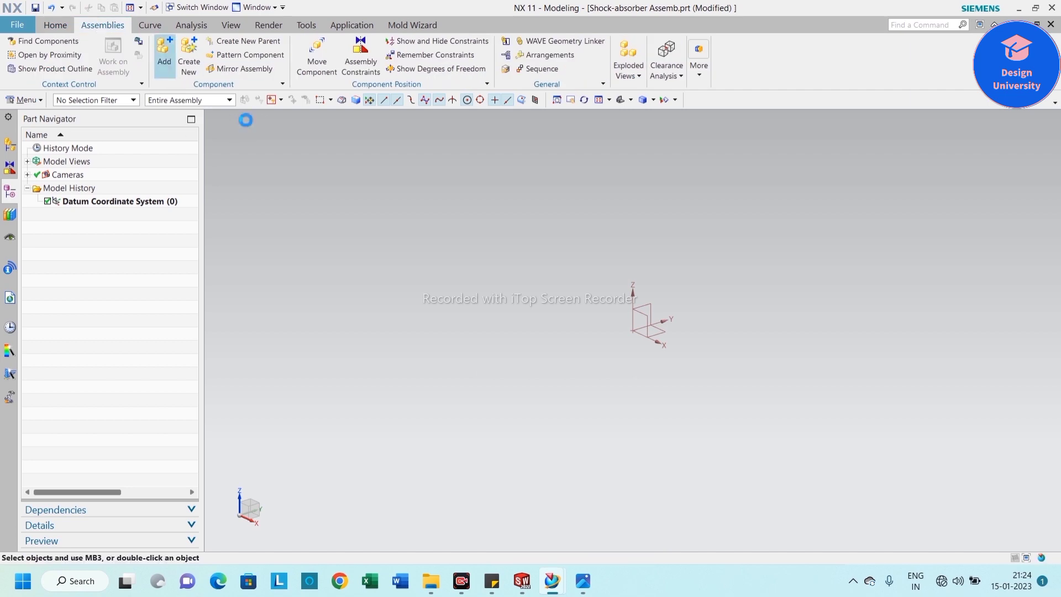
left_click(299, 448)
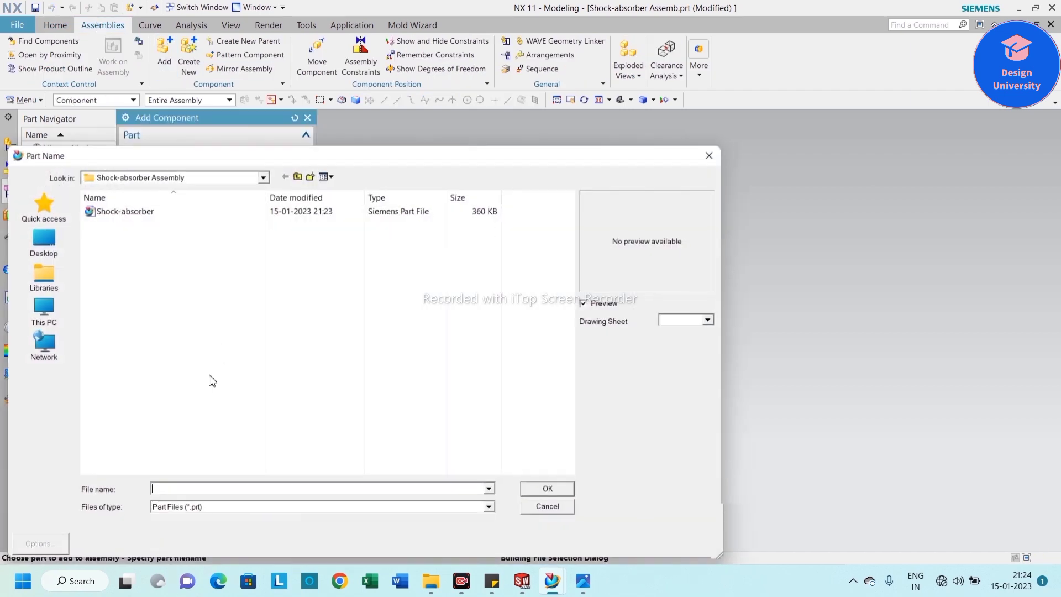
left_click(167, 215)
double_click(167, 214)
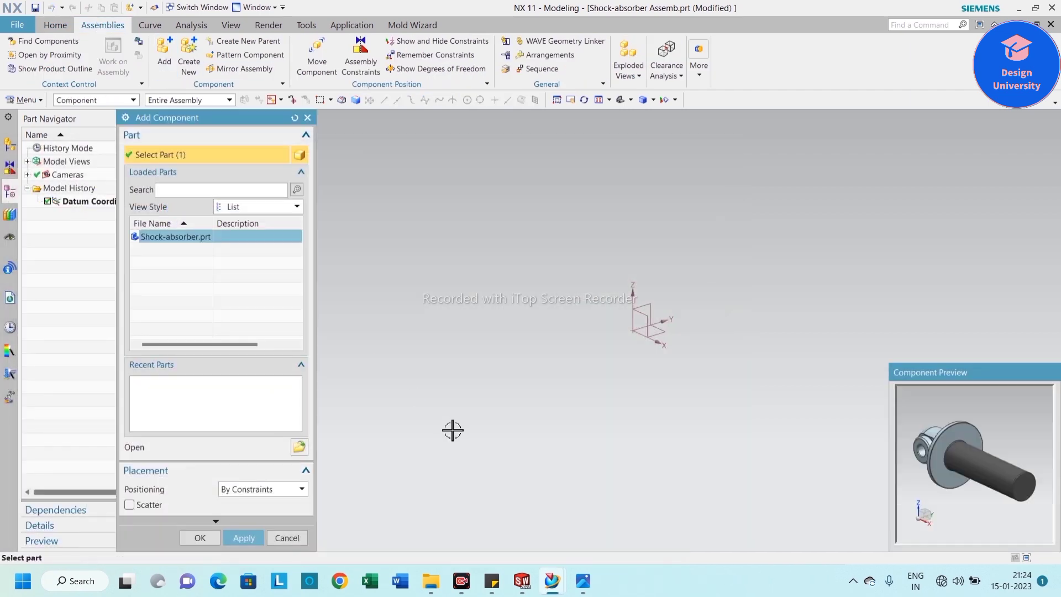
left_click(199, 537)
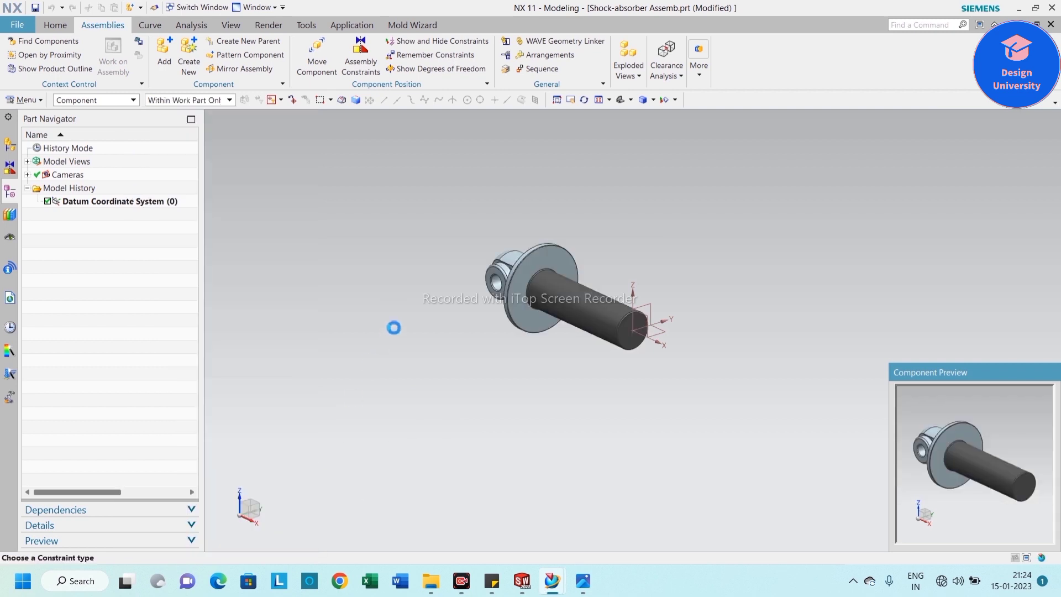
right_click(368, 315)
left_click(395, 354)
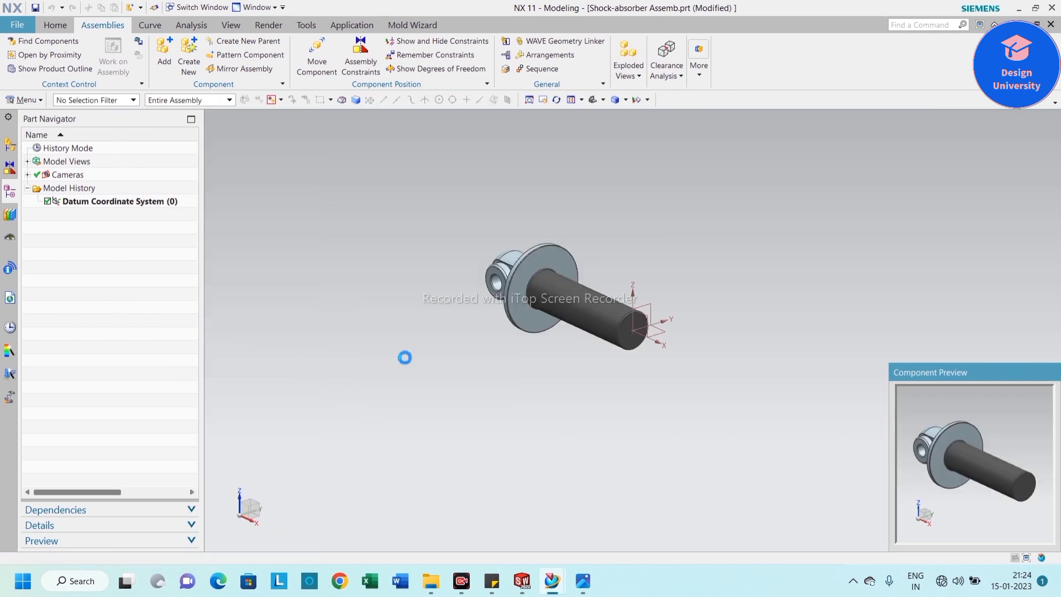
right_click(398, 295)
left_click(419, 315)
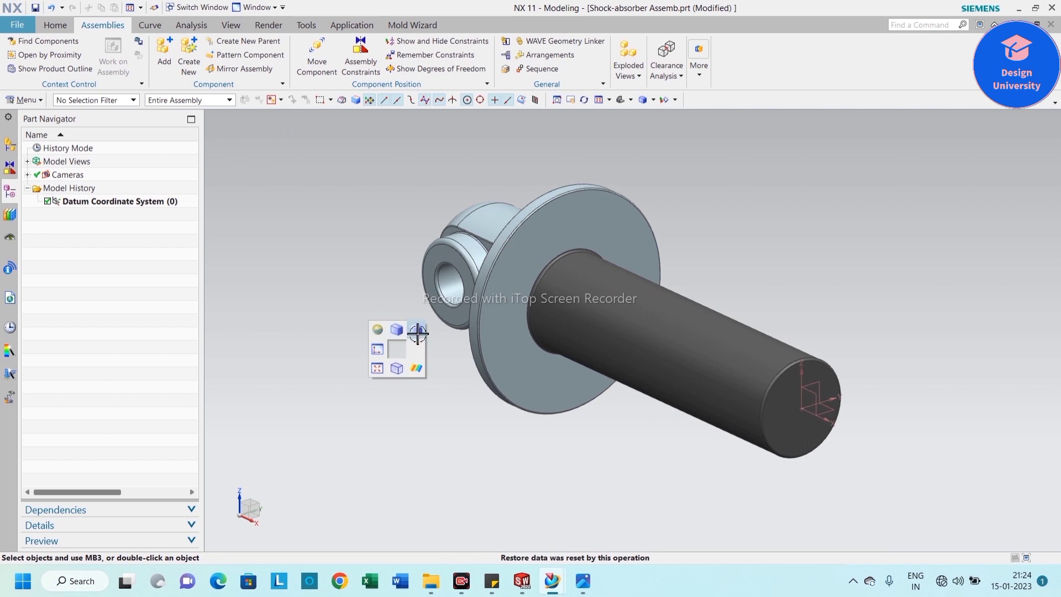
Step: Shade the component without visible edges, reorient it, and show the assembly's component tree
scroll(363, 352, "down", 2)
middle_click_drag(382, 363, 405, 381)
left_click(10, 145)
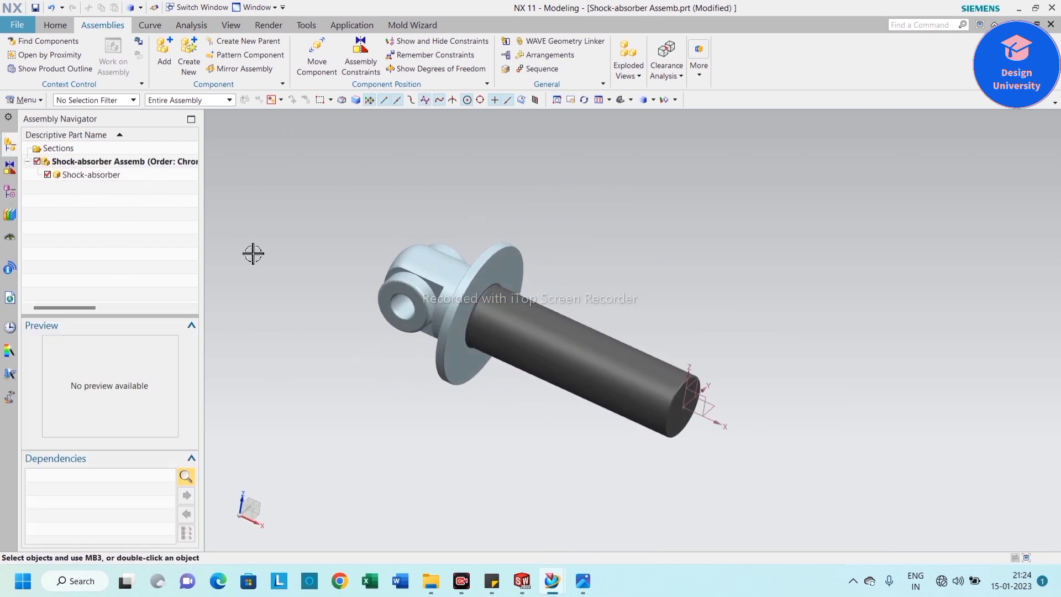
right_click(272, 217)
left_click(288, 238)
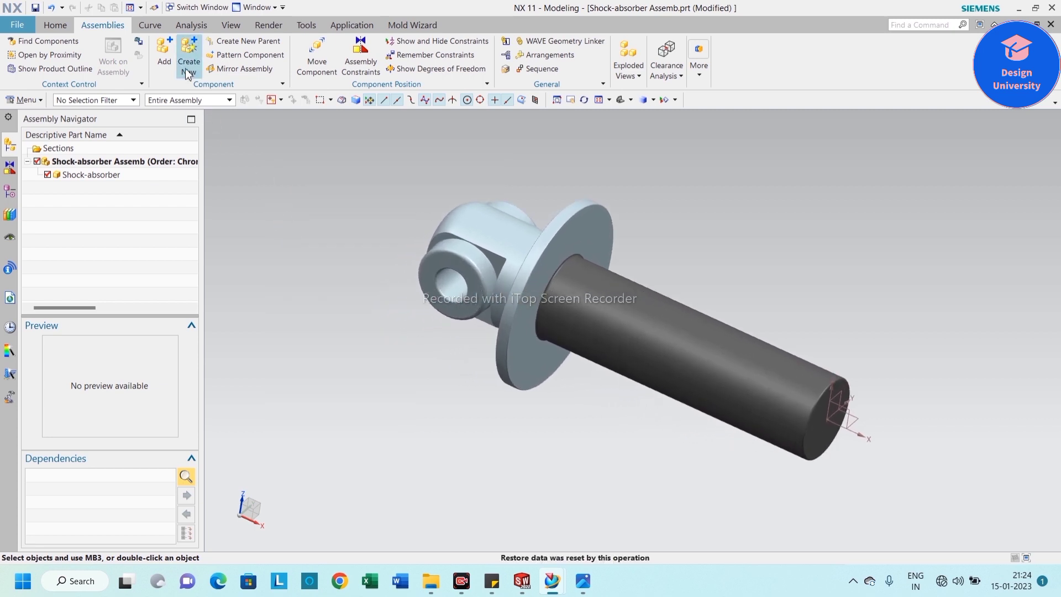
Step: Create a new empty component under Shock-absorber Assemb from the Model template, named Shock-absorber part 2
left_click(144, 163)
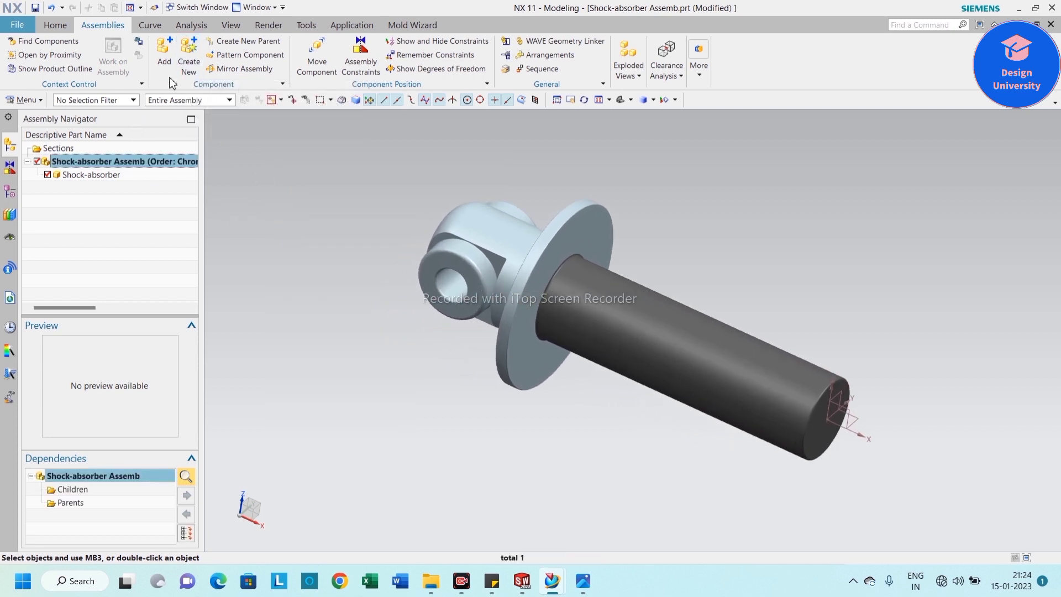
left_click(189, 67)
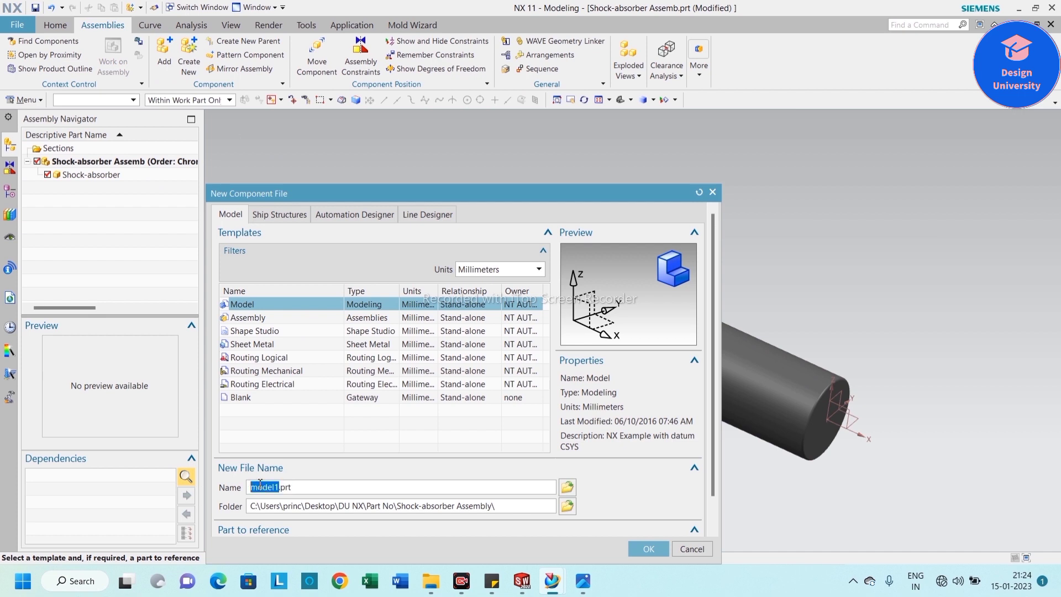
type("Shock-absorber Assembly")
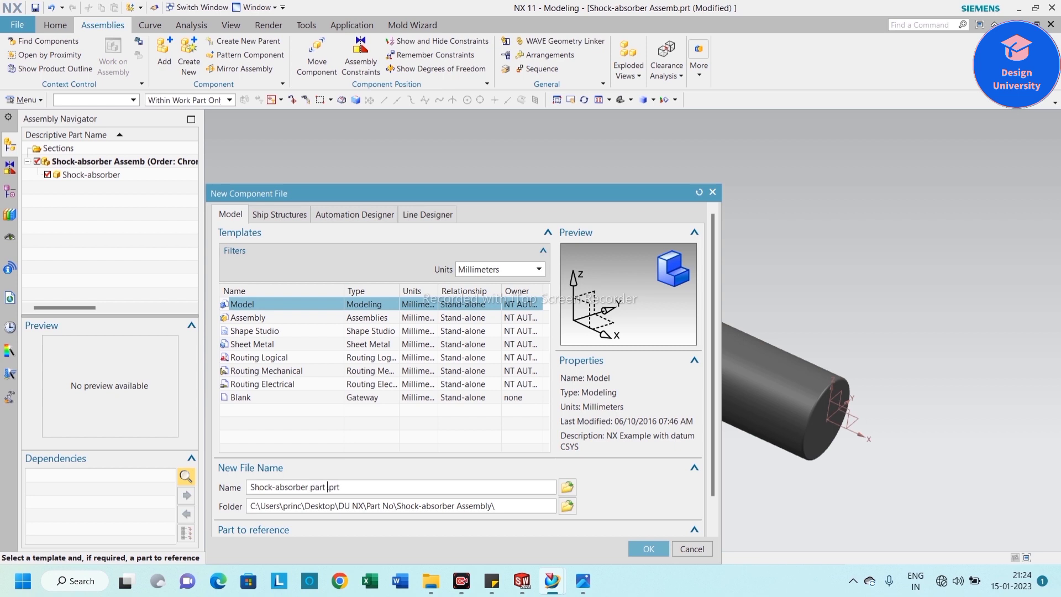
key("Return")
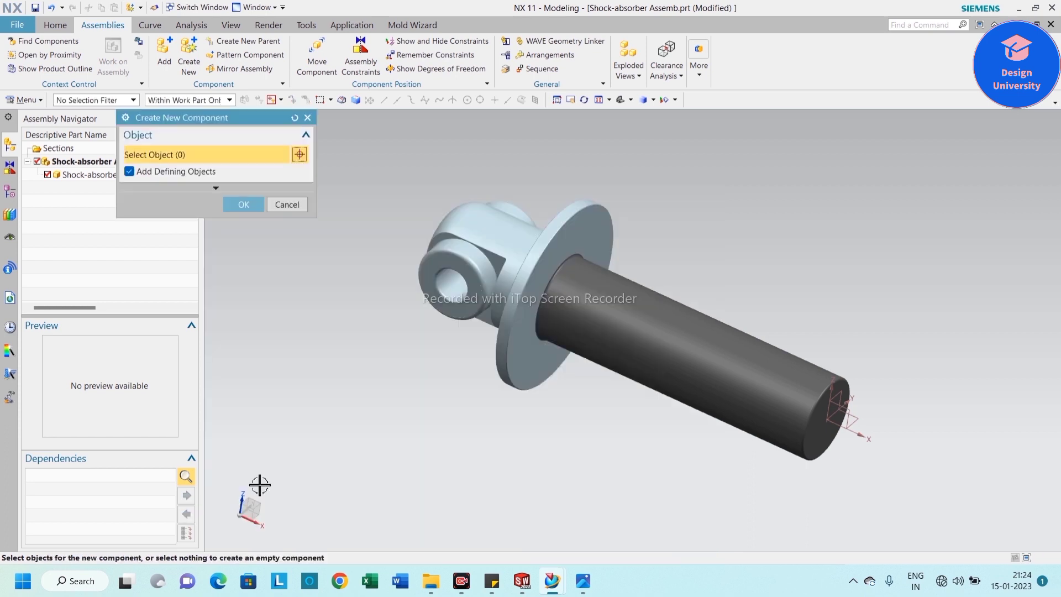
left_click(247, 205)
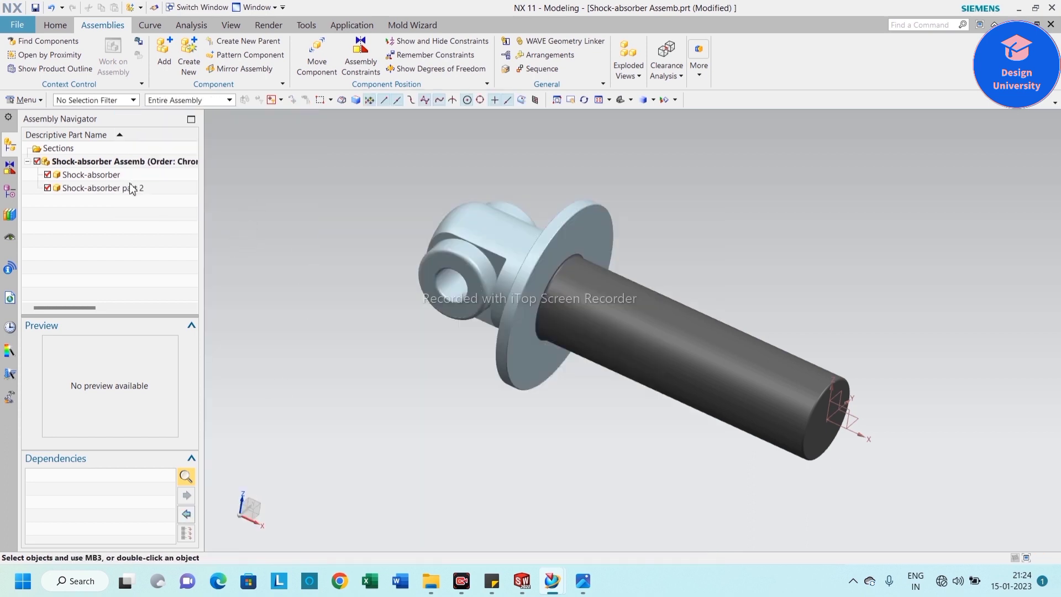
right_click(265, 191)
left_click(283, 211)
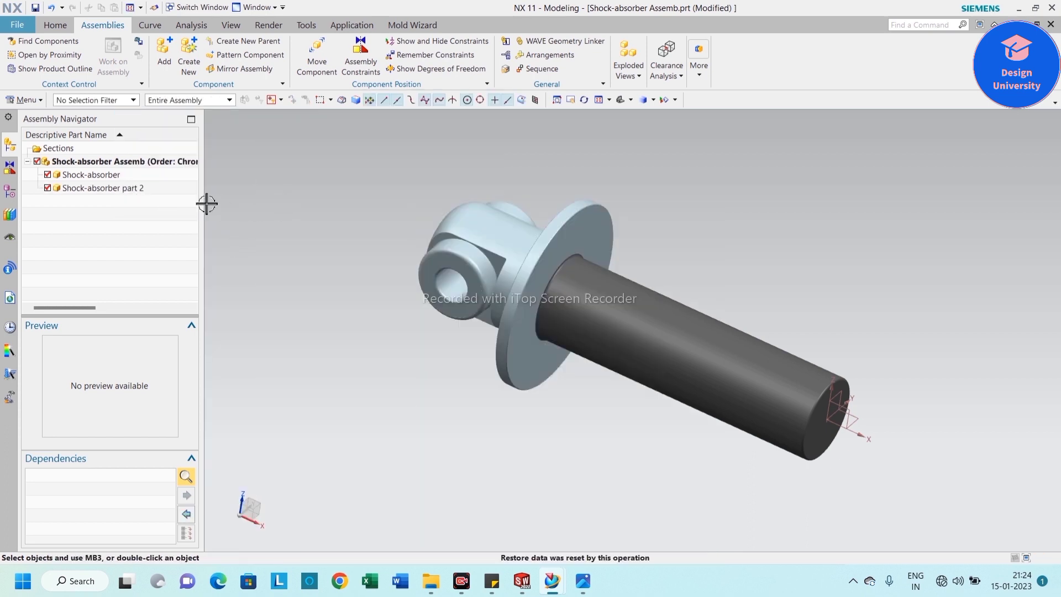
Step: Open Shock-absorber part 2 on its own as the displayed part
left_click(122, 190)
right_click(121, 191)
left_click(173, 214)
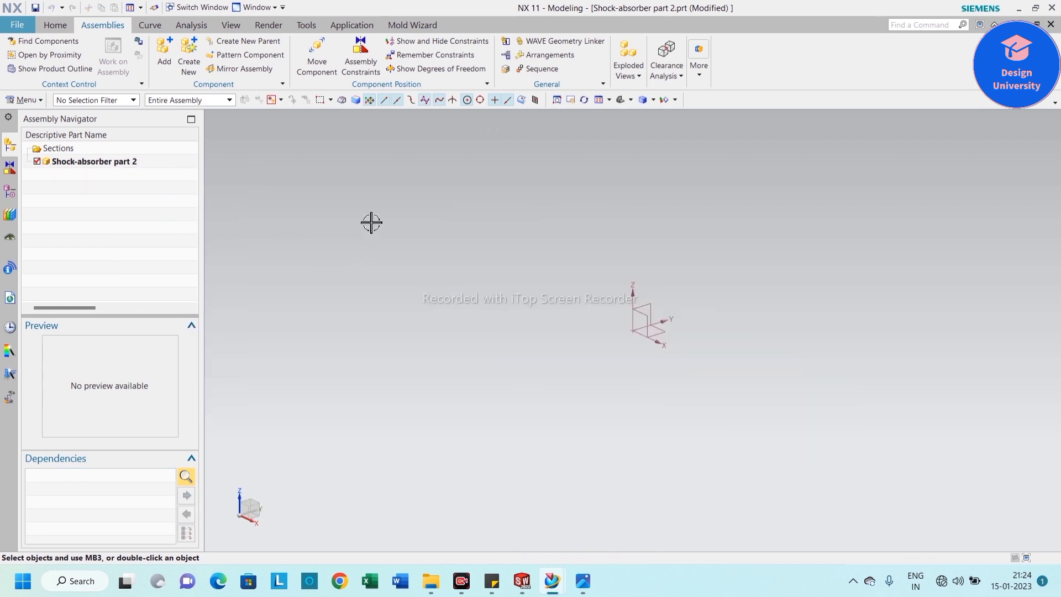
right_click(370, 221)
left_click(414, 275)
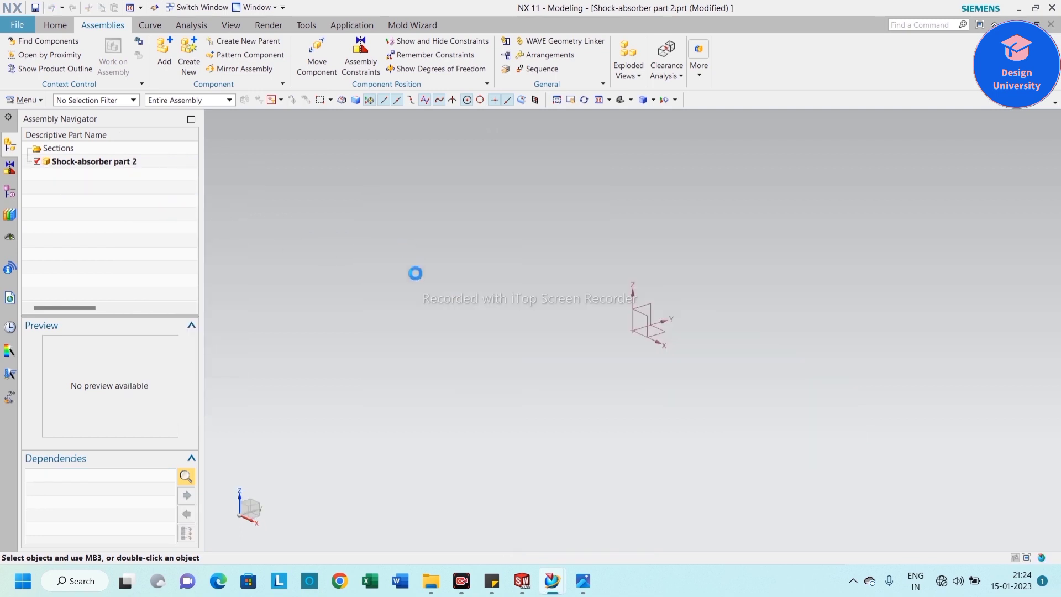
Step: Start a Revolve feature and create its section sketch on the YZ plane
left_click(55, 25)
left_click(161, 70)
left_click(177, 101)
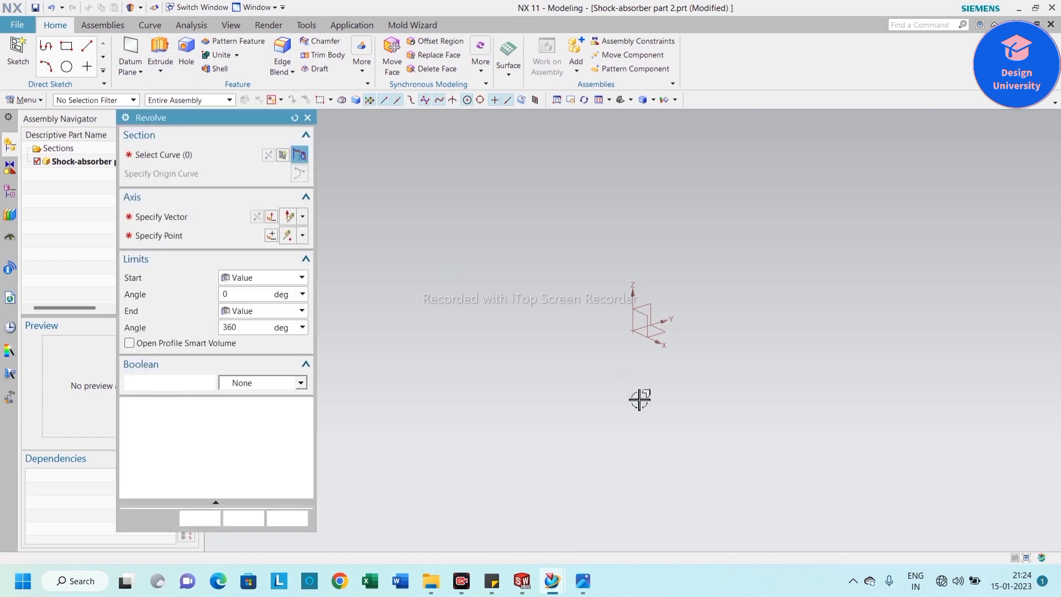
left_click(694, 315)
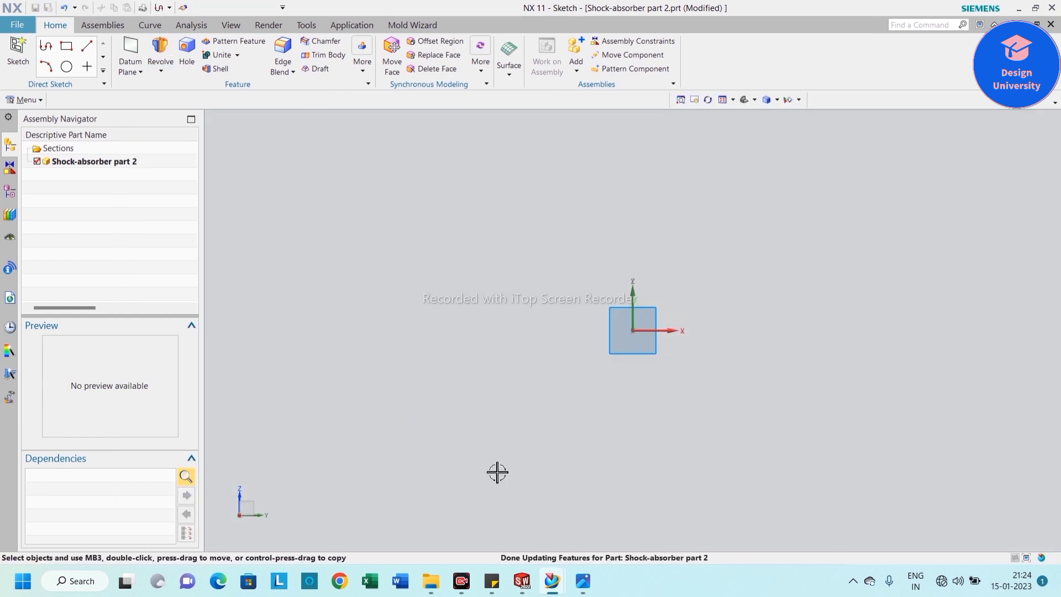
left_click(242, 118)
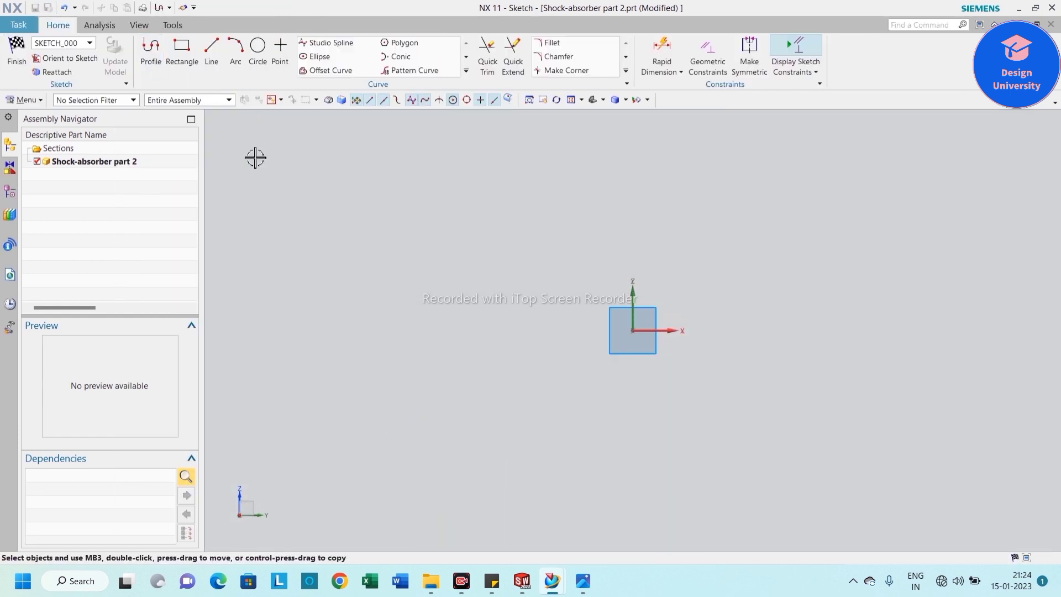
Step: Sketch a profile from the origin: a 10 mm line straight down, followed by a 28 mm horizontal line in the negative Y direction
left_click(159, 61)
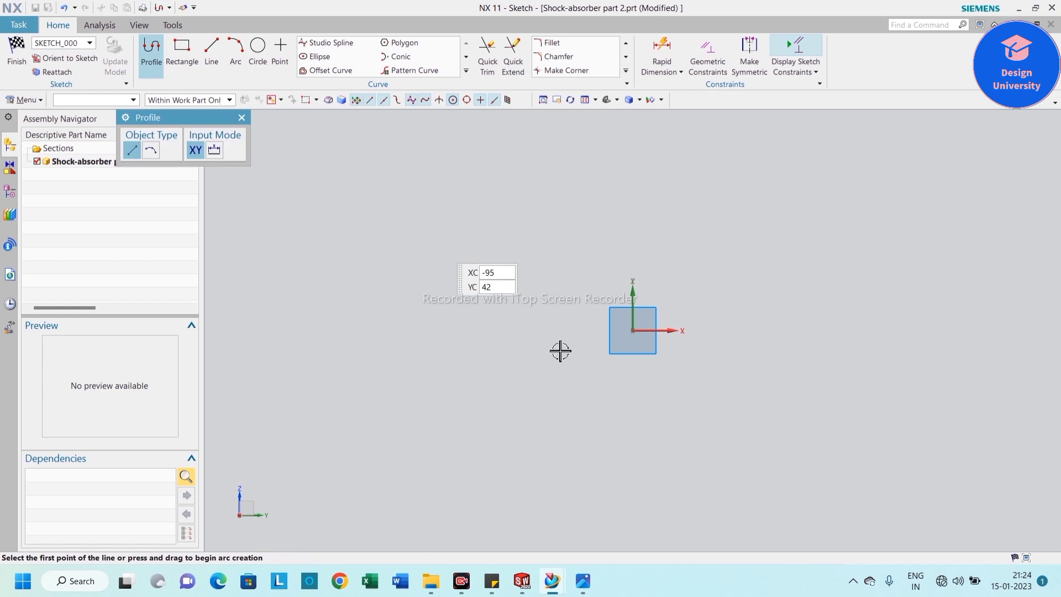
left_click(632, 332)
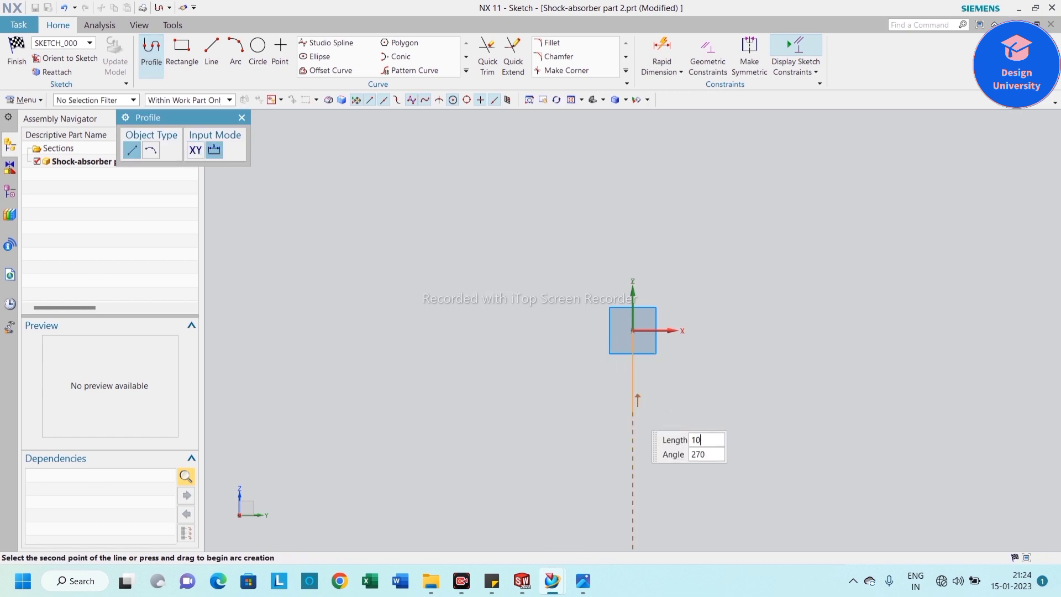
type("10")
key("Return")
scroll(532, 352, "up", 3)
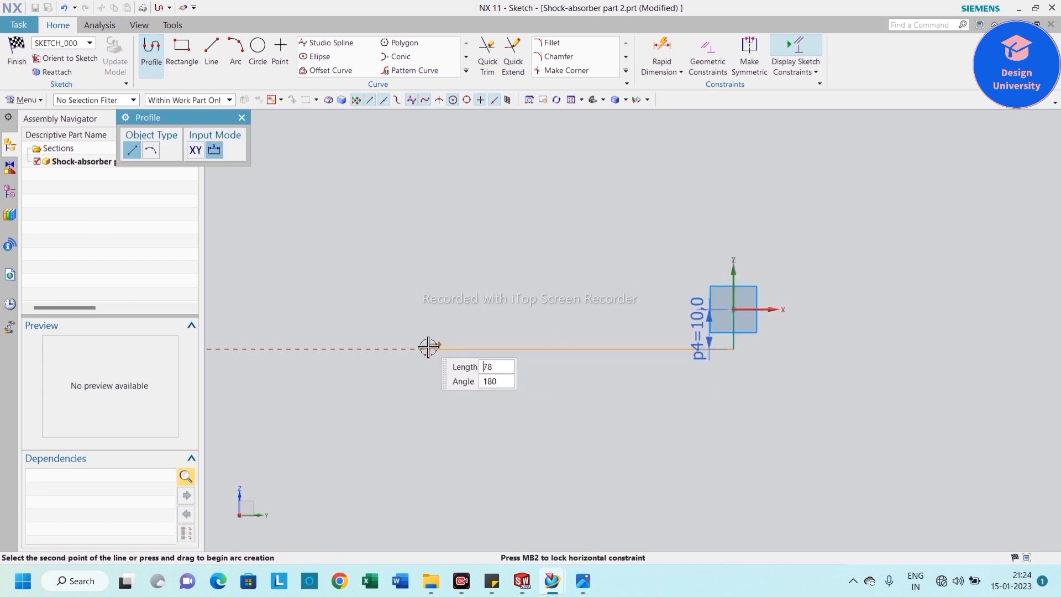
type("2")
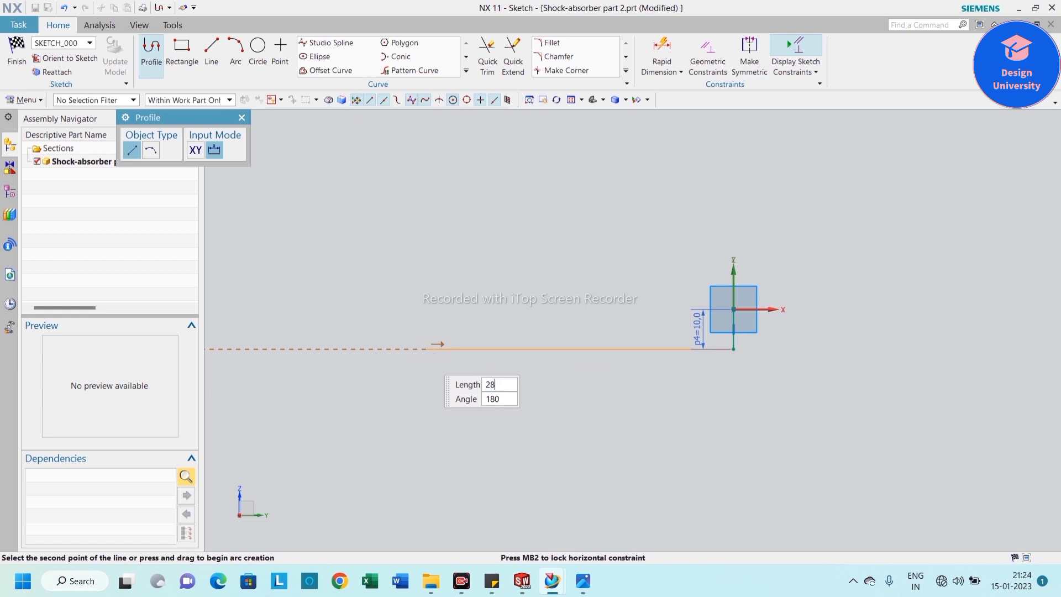
type("8")
key("Return")
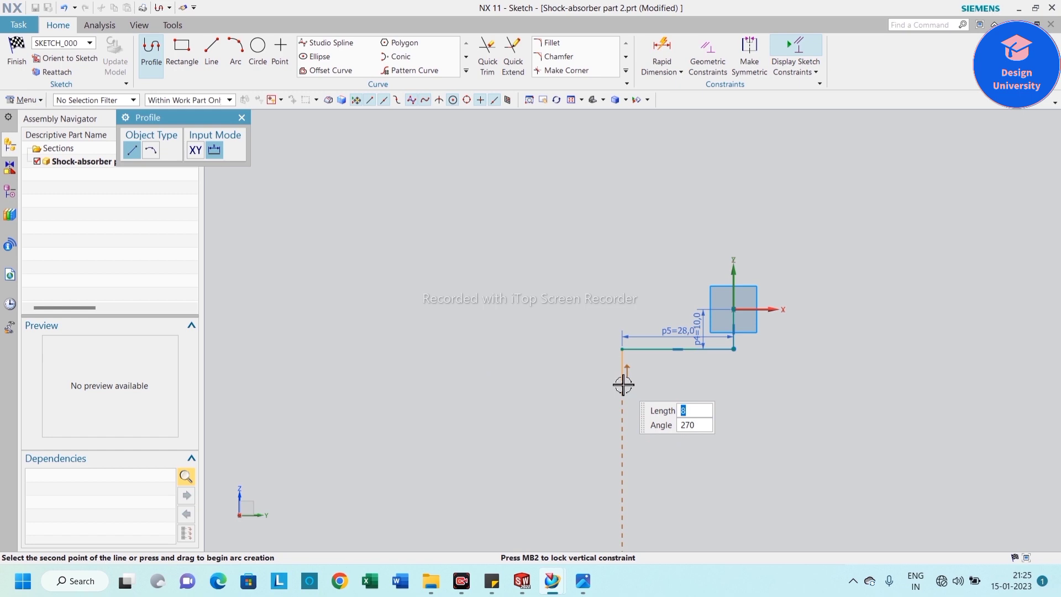
Step: Set the first vertical line to 12 mm and continue the profile with a 1.5 mm line straight down
type("11.5")
key("Tab")
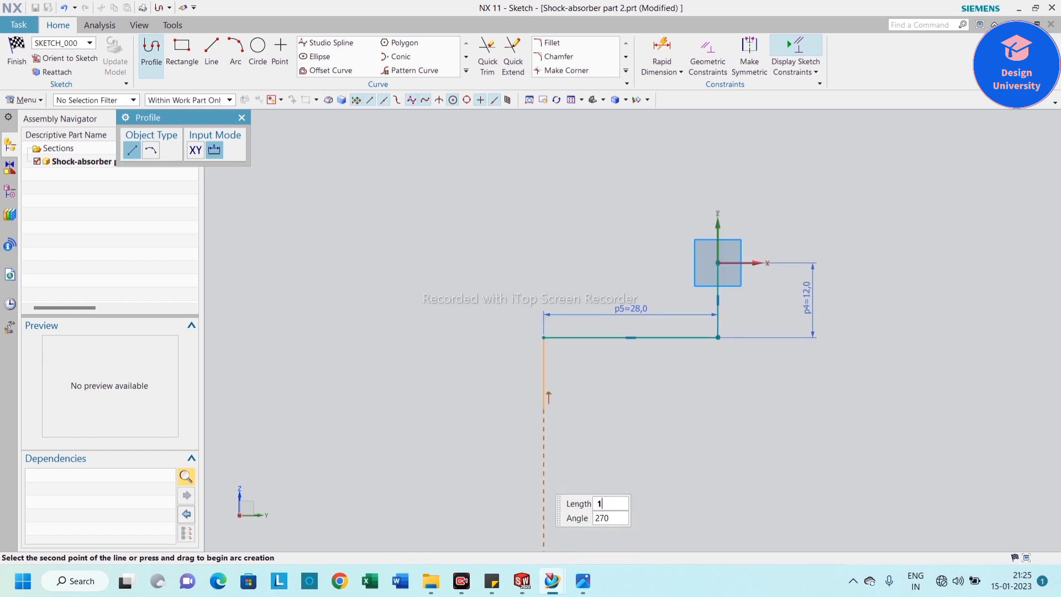
key("Tab")
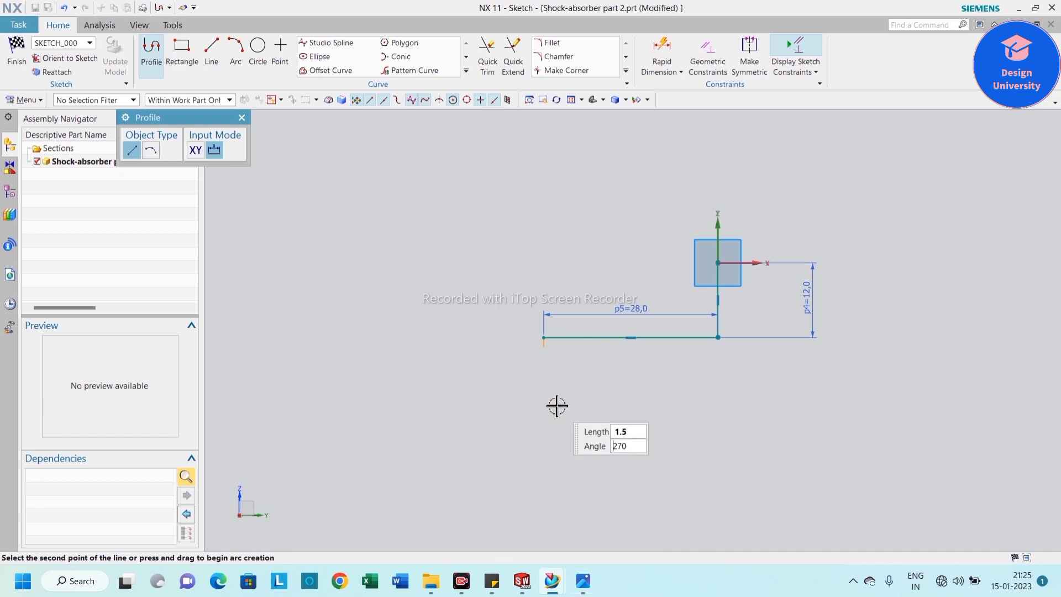
key("Return")
scroll(481, 371, "down", 3)
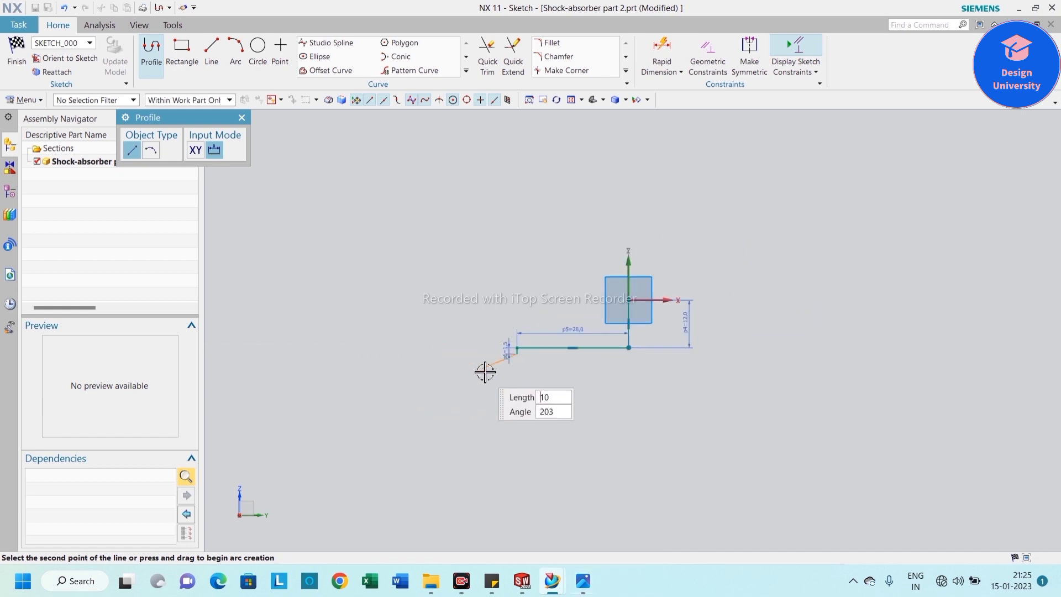
Step: Extend the profile horizontally by about 84 mm, go up to the horizontal axis, and close it along that axis at the origin
left_click(244, 357)
scroll(716, 349, "down", 3)
scroll(411, 341, "up", 4)
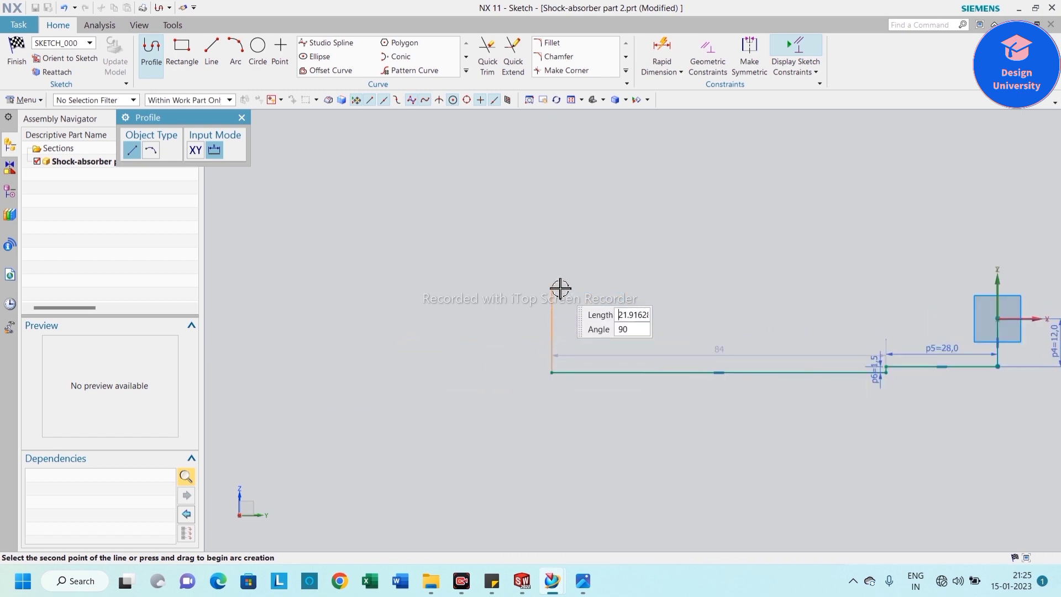
scroll(536, 310, "down", 2)
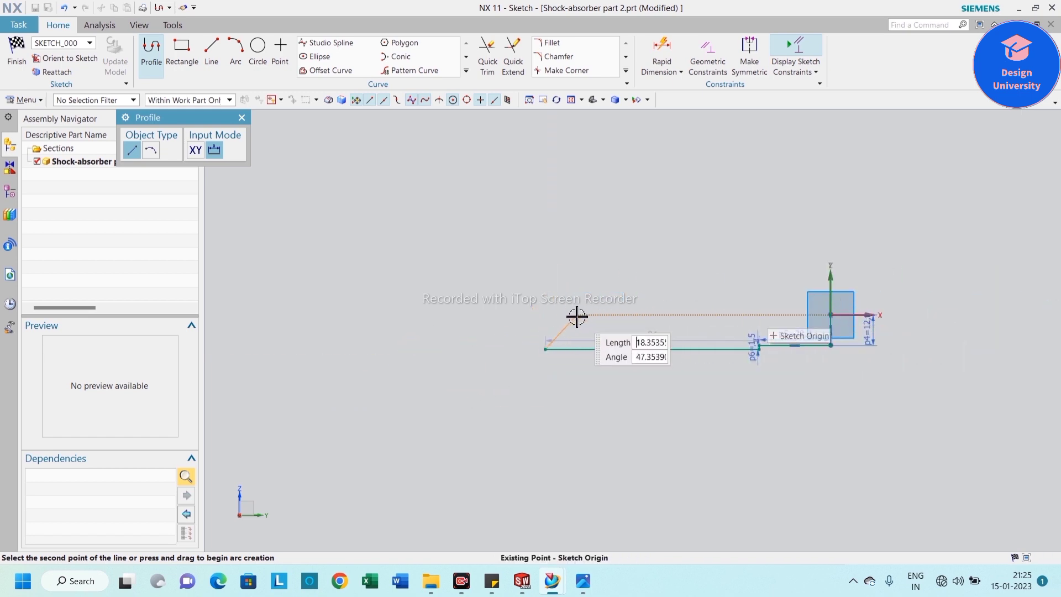
left_click(547, 315)
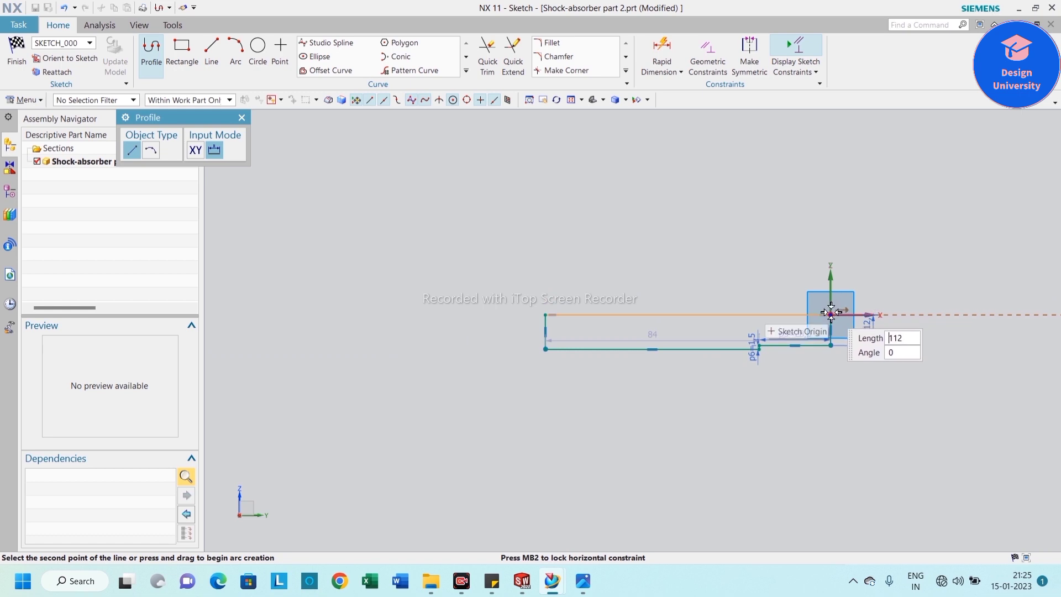
left_click(242, 118)
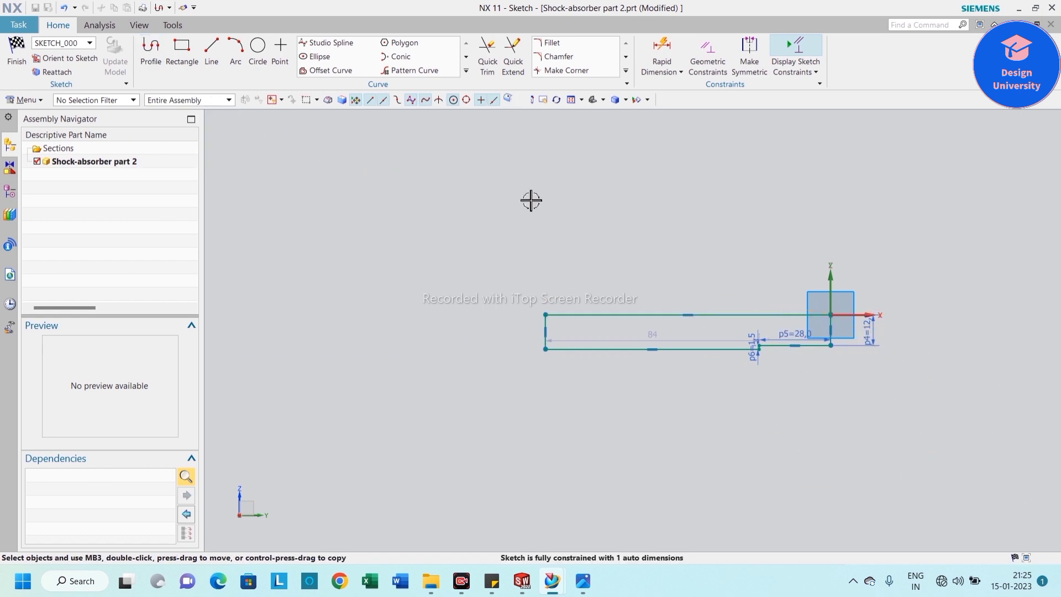
Step: Dimension the profile's overall horizontal length and set it to 109 mm
left_click(680, 72)
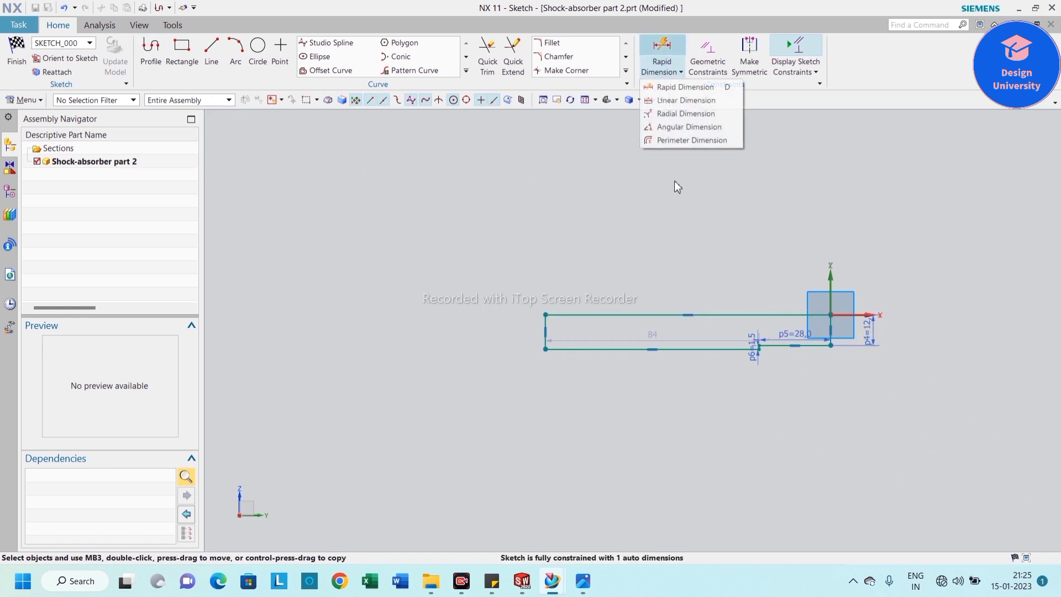
left_click(664, 87)
left_click(552, 349)
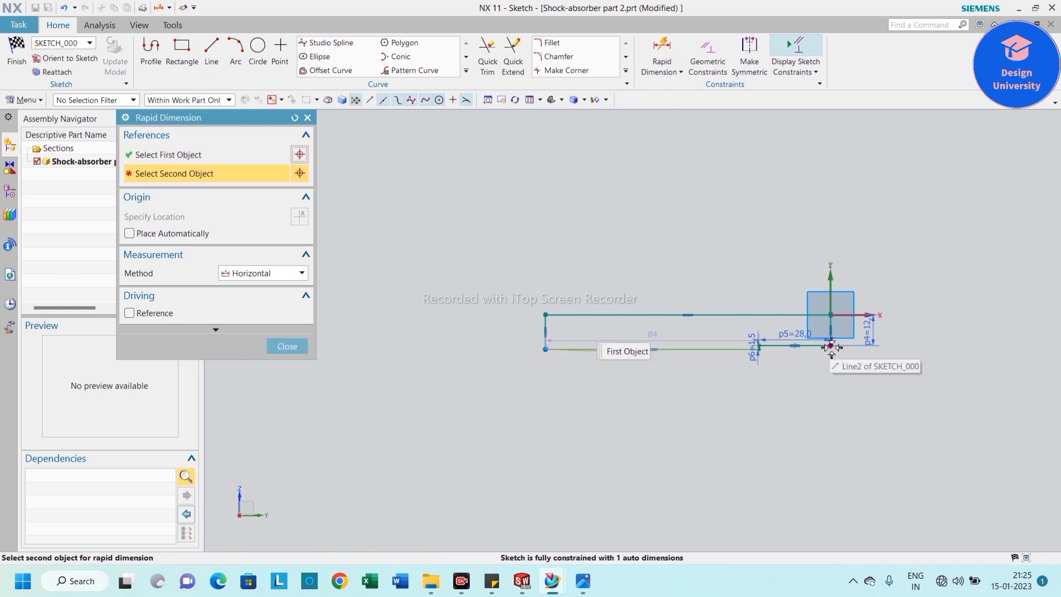
left_click(831, 346)
left_click(712, 491)
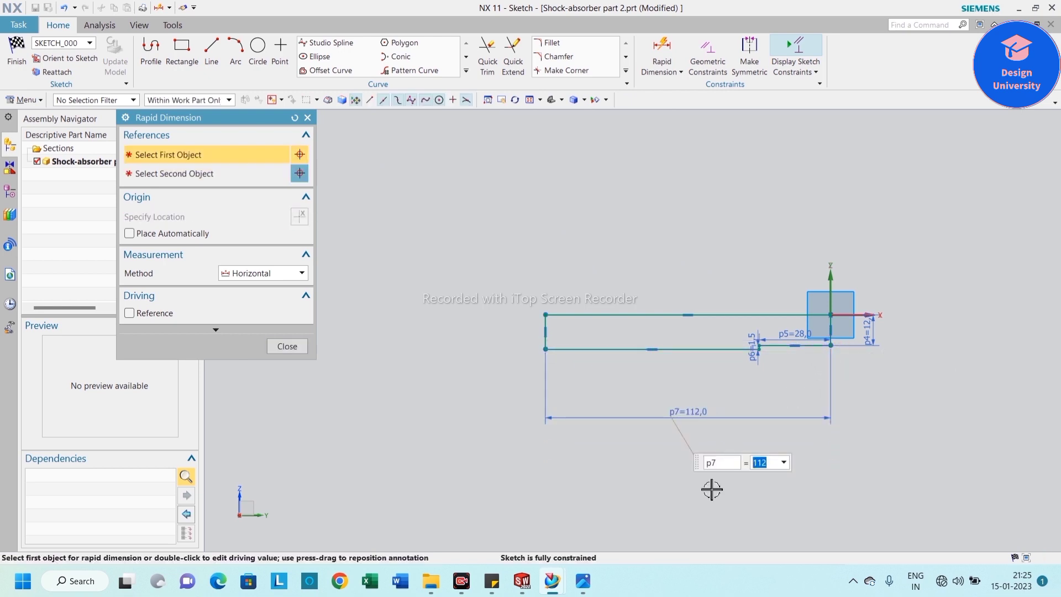
key("Return")
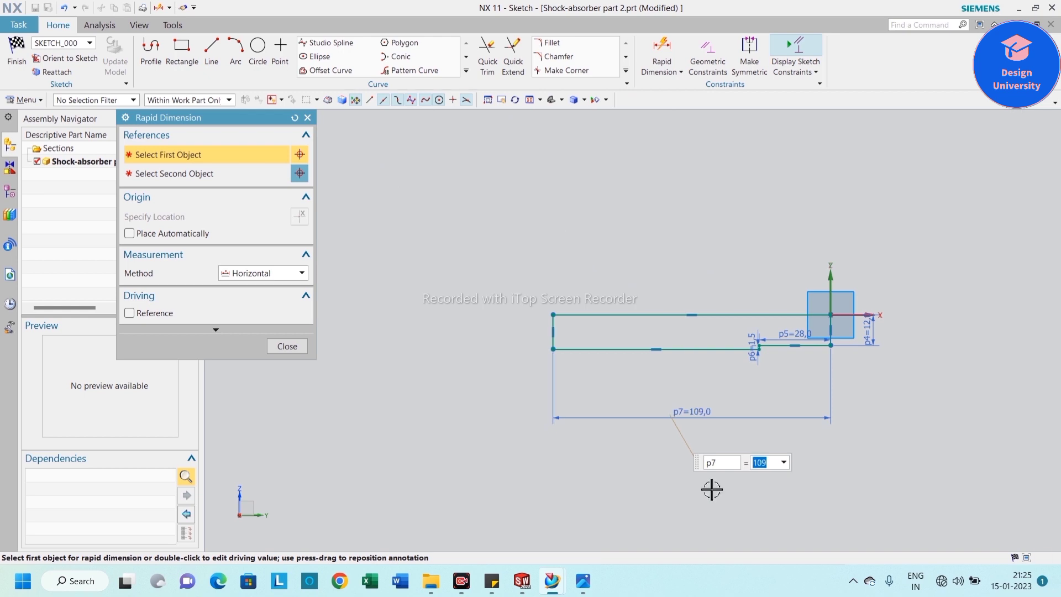
left_click(305, 350)
Step: Move the 1.5 mm and 28 mm dimensions to clear positions below the stepped edge
scroll(722, 310, "up", 3)
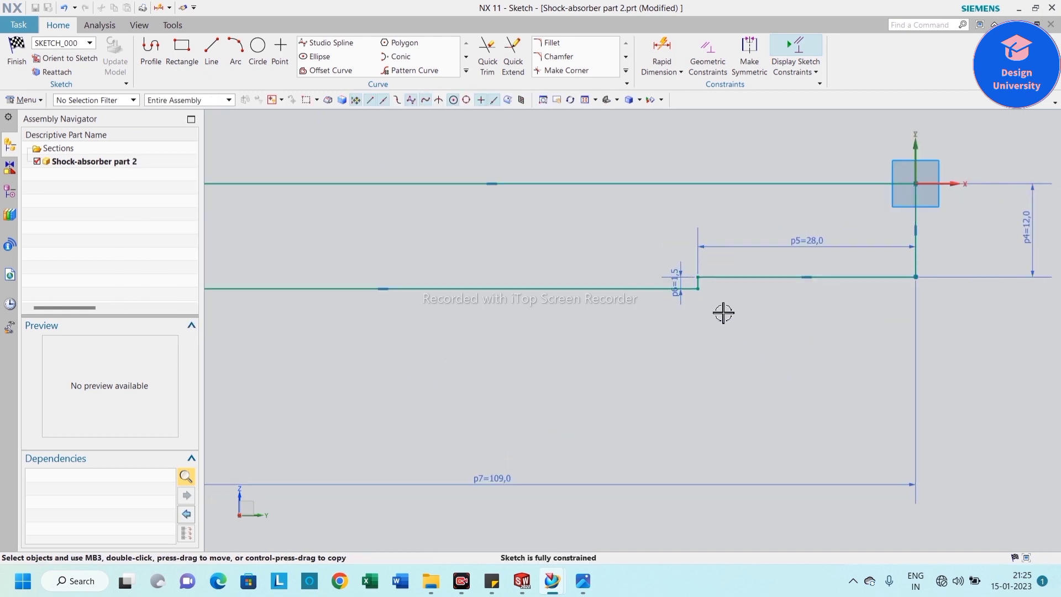
scroll(685, 298, "down", 2)
left_click_drag(672, 293, 707, 333)
left_click_drag(755, 271, 758, 363)
scroll(726, 314, "down", 1)
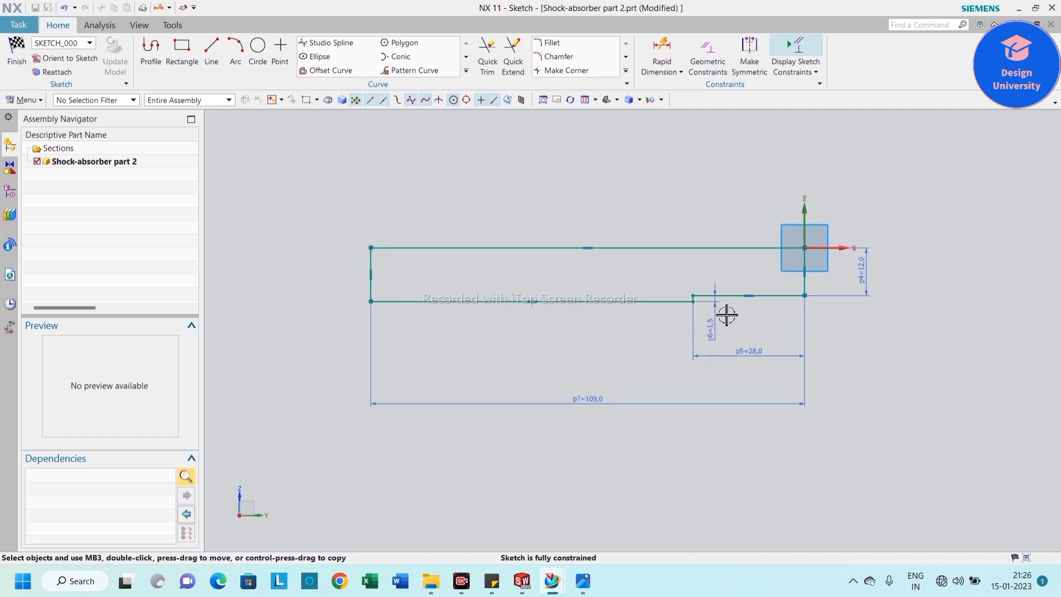
Step: Finish the sketch and revolve the section 360 degrees about the Y axis through the origin with Boolean None
left_click(16, 56)
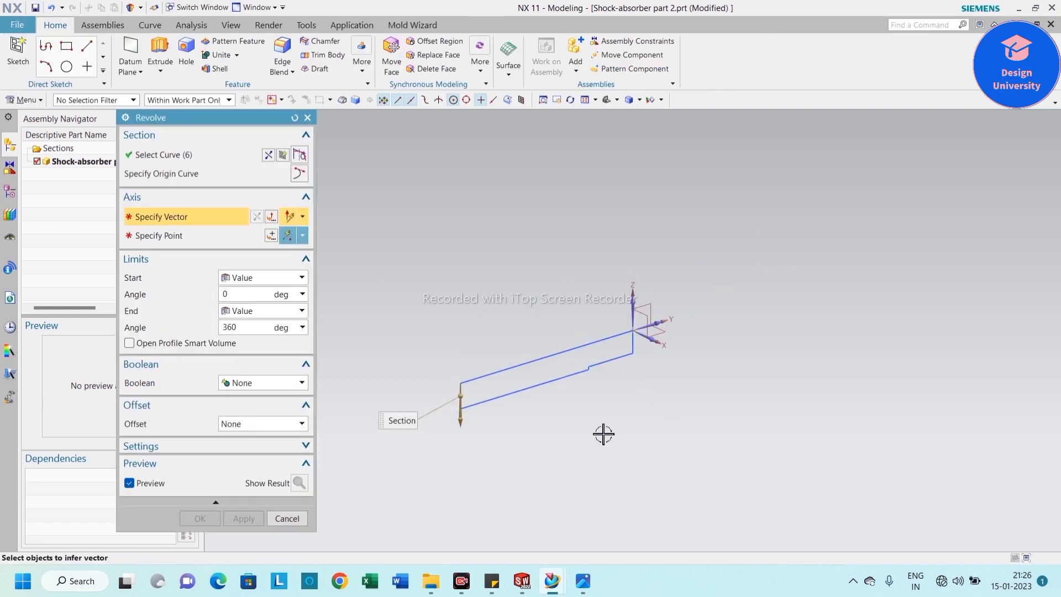
left_click(667, 323)
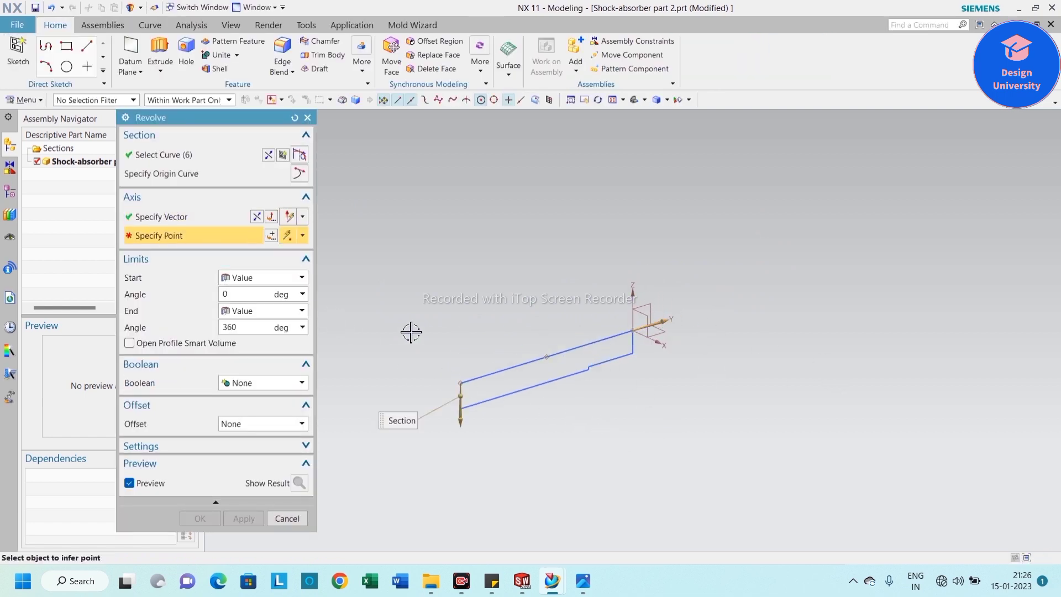
left_click(635, 331)
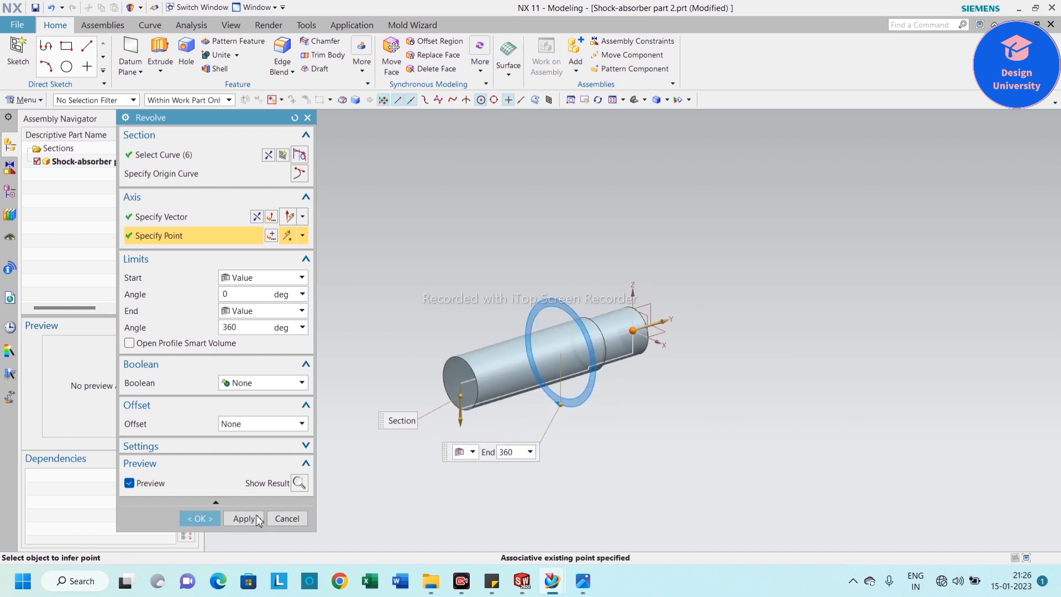
left_click(201, 520)
Step: Update the display and blend the outer edge of the narrower section's end face with a 6 mm circular radius
middle_click_drag(716, 398, 681, 360)
scroll(681, 360, "up", 3)
right_click(749, 279)
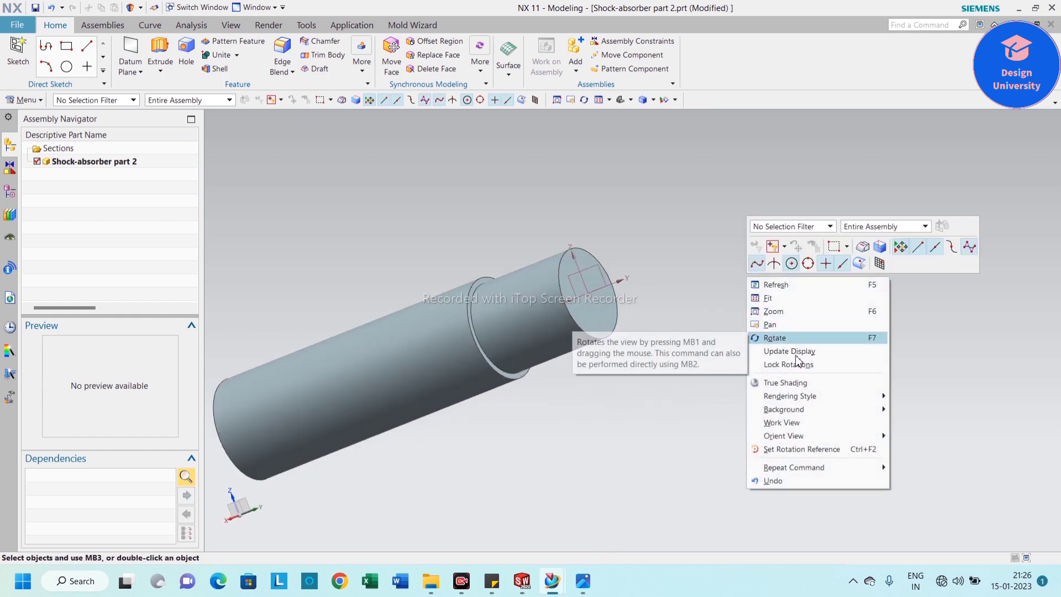
left_click(796, 352)
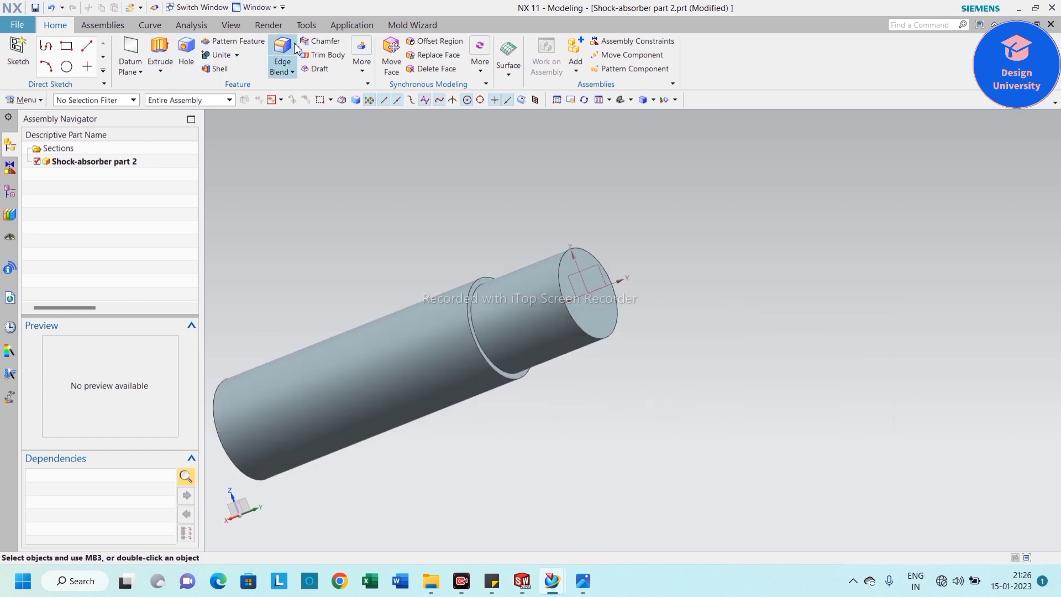
left_click(578, 249)
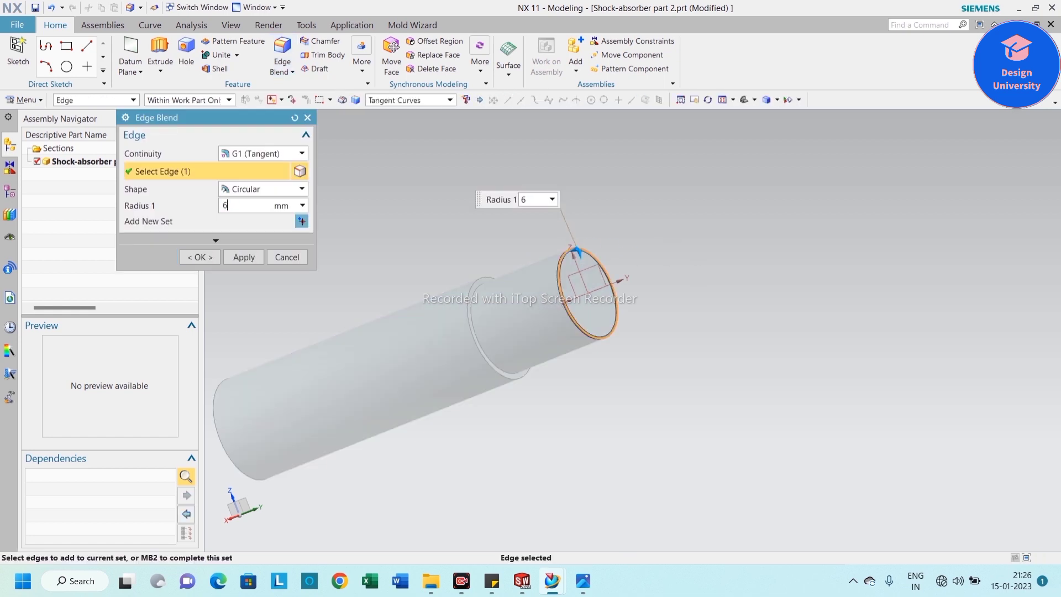
left_click(252, 259)
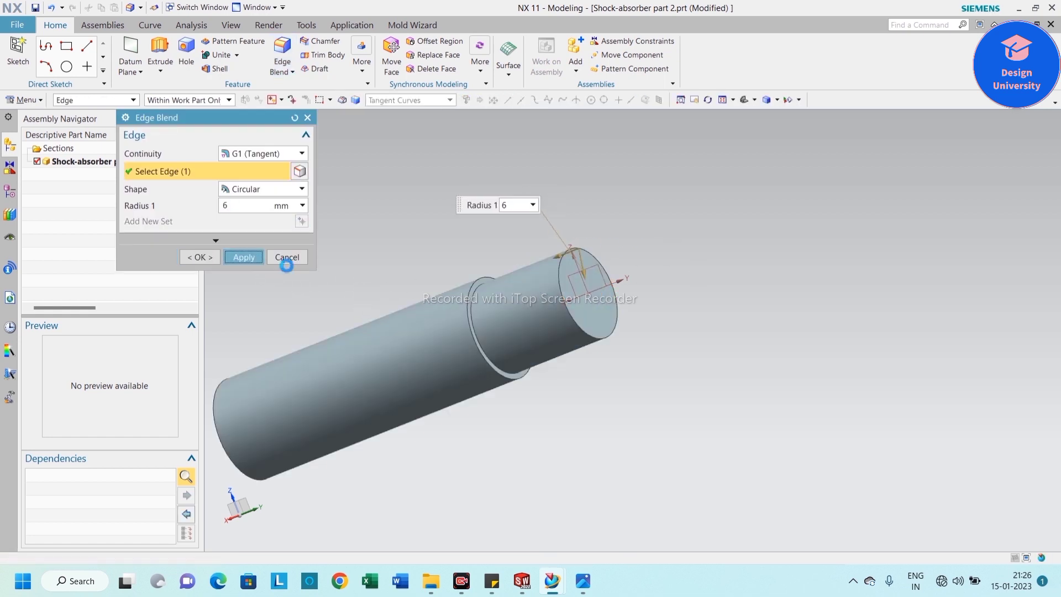
scroll(541, 387, "down", 3)
middle_click_drag(541, 387, 602, 358)
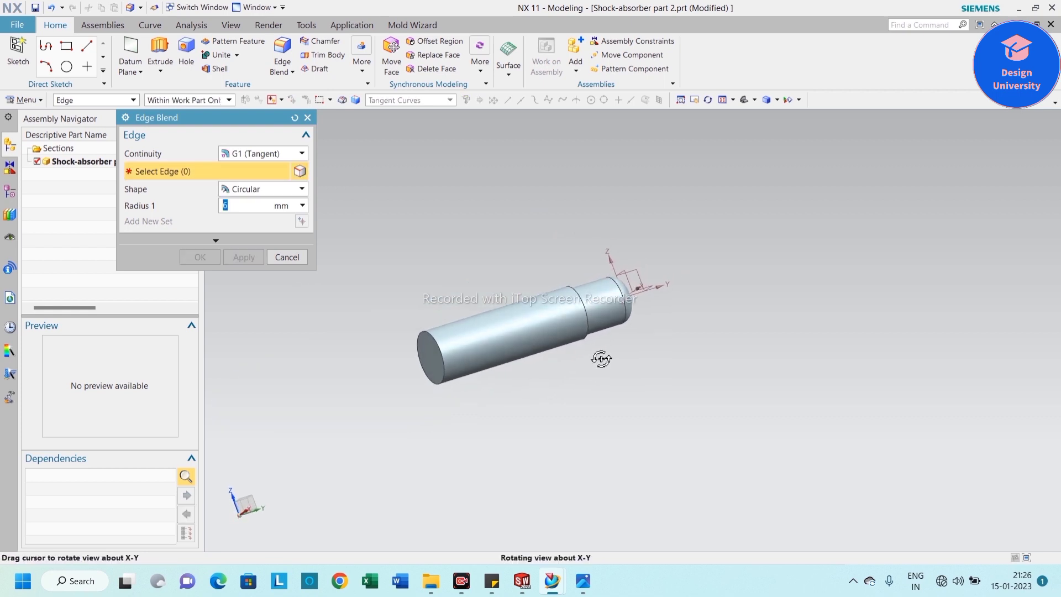
left_click(287, 258)
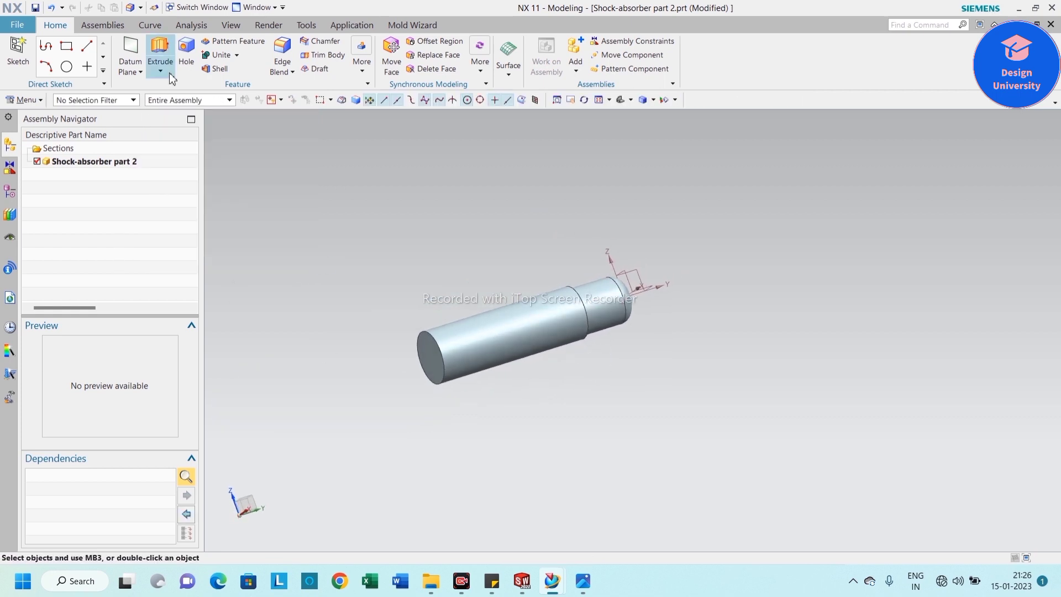
Step: Start a simple 10 mm diameter hole at the centre of the wider section's end face, with its depth limited by a value
scroll(428, 345, "up", 4)
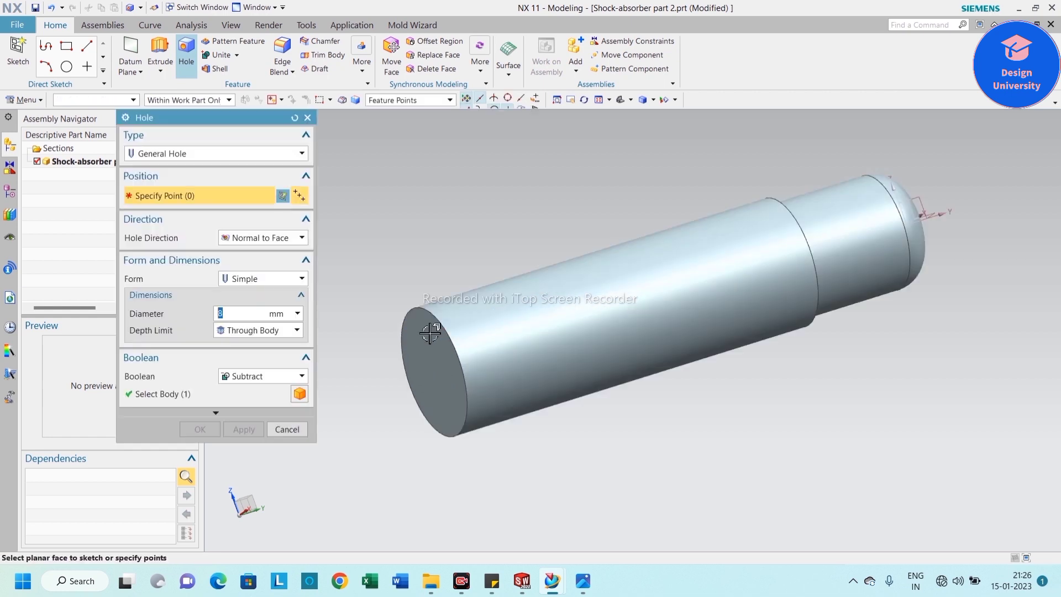
left_click(433, 313)
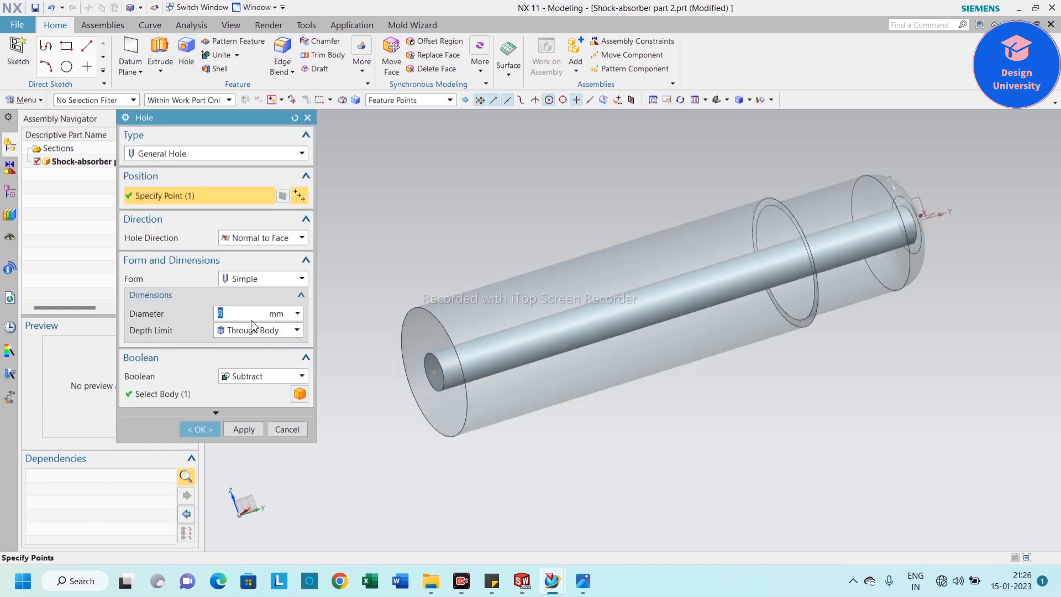
type("10")
key("Return")
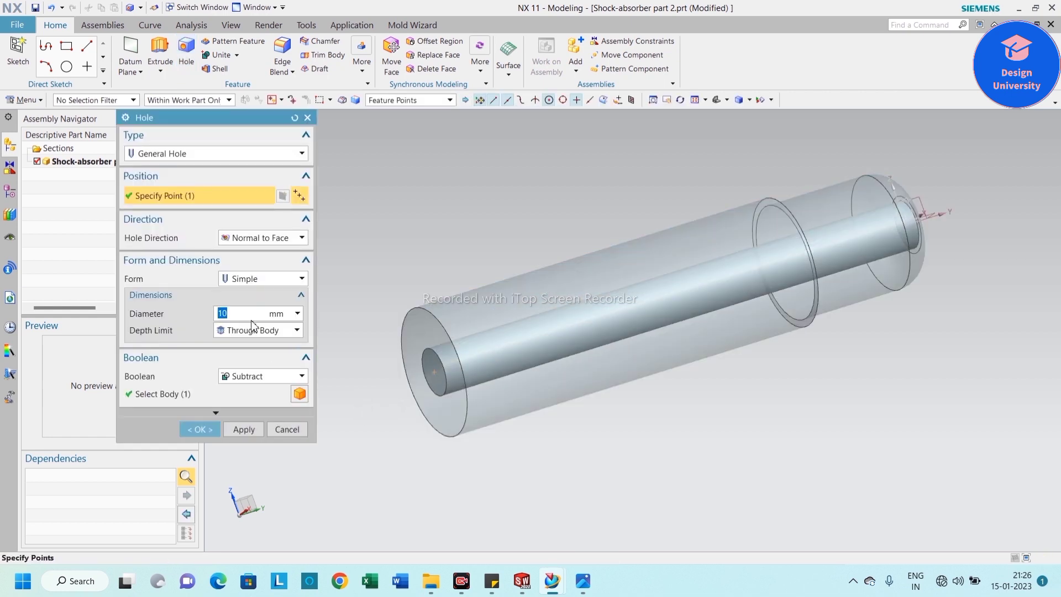
left_click(251, 327)
left_click(239, 339)
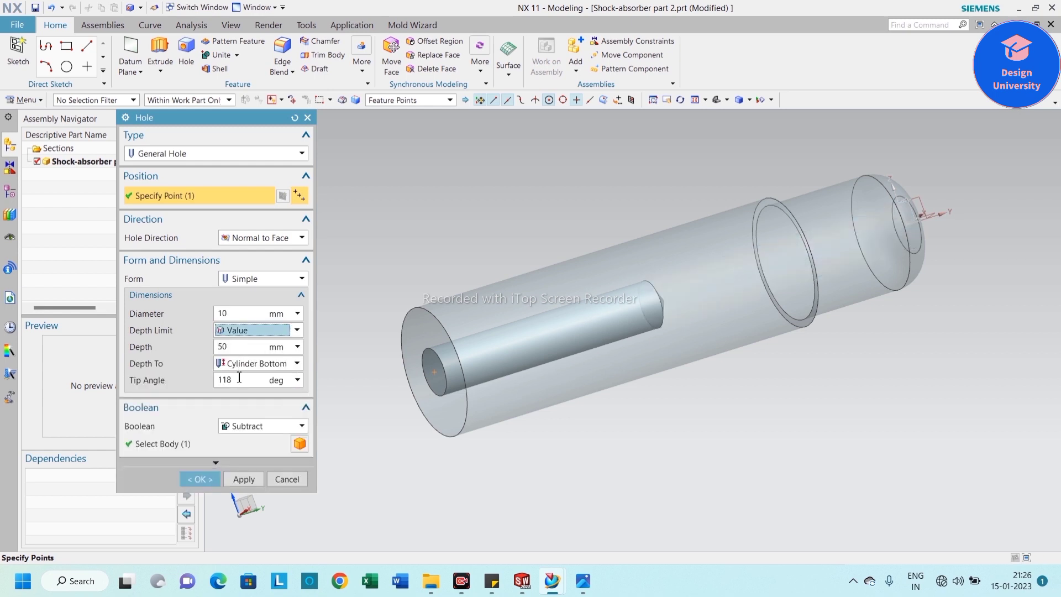
Step: Set the hole's depth to 75 mm measured to the cylinder bottom, with a 0 degree tip angle, and subtract it from the body
left_click(228, 346)
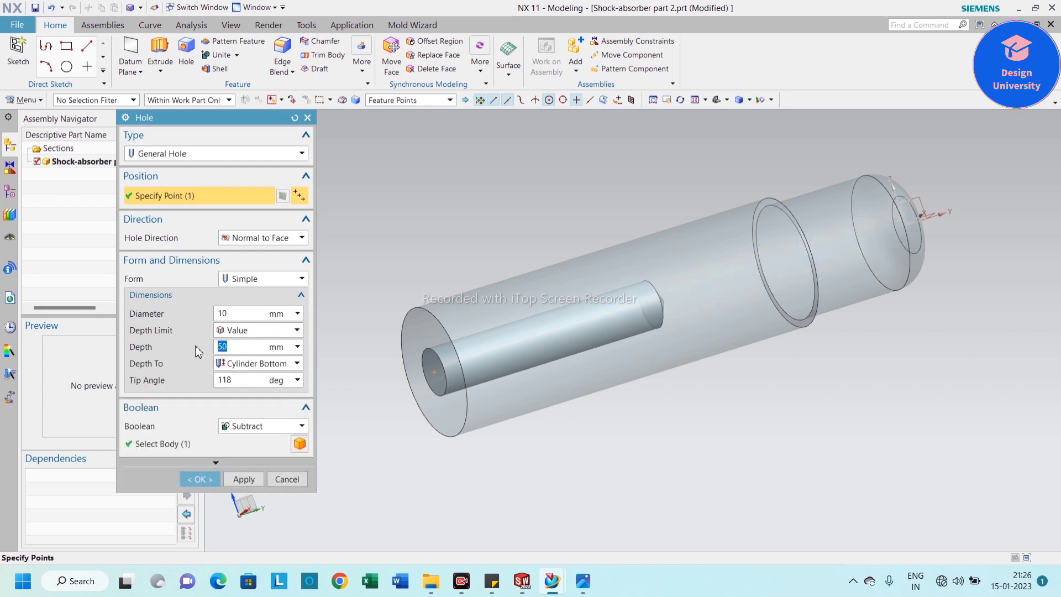
type("10")
key("Return")
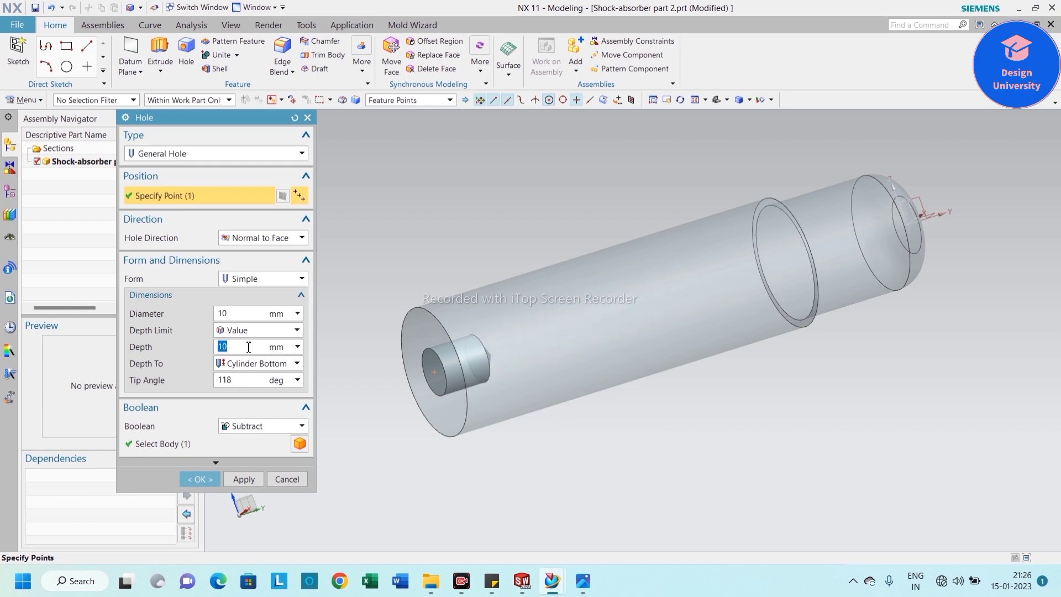
left_click(297, 363)
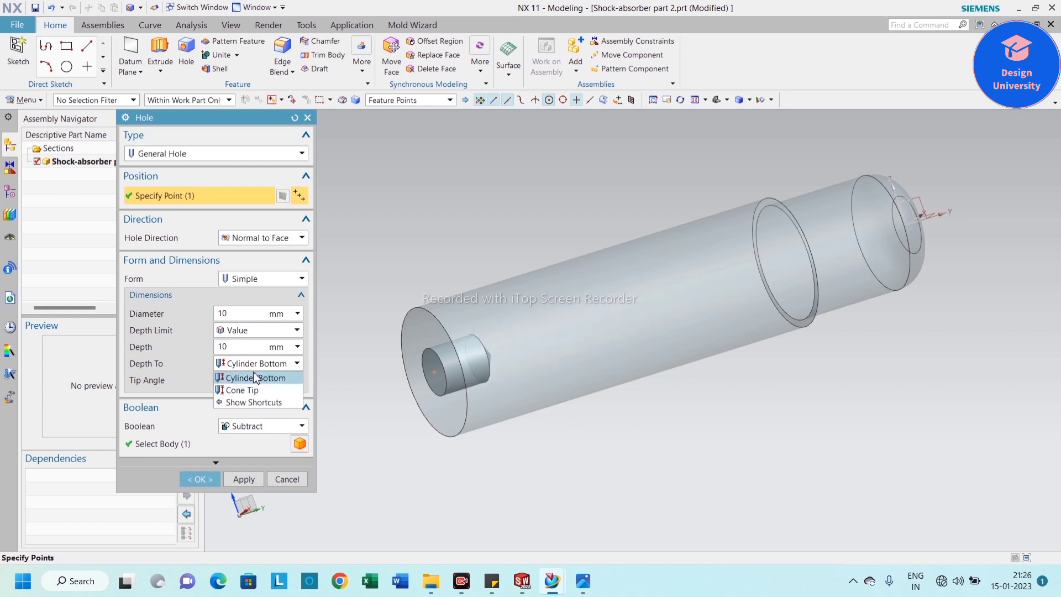
left_click(256, 377)
key("Tab")
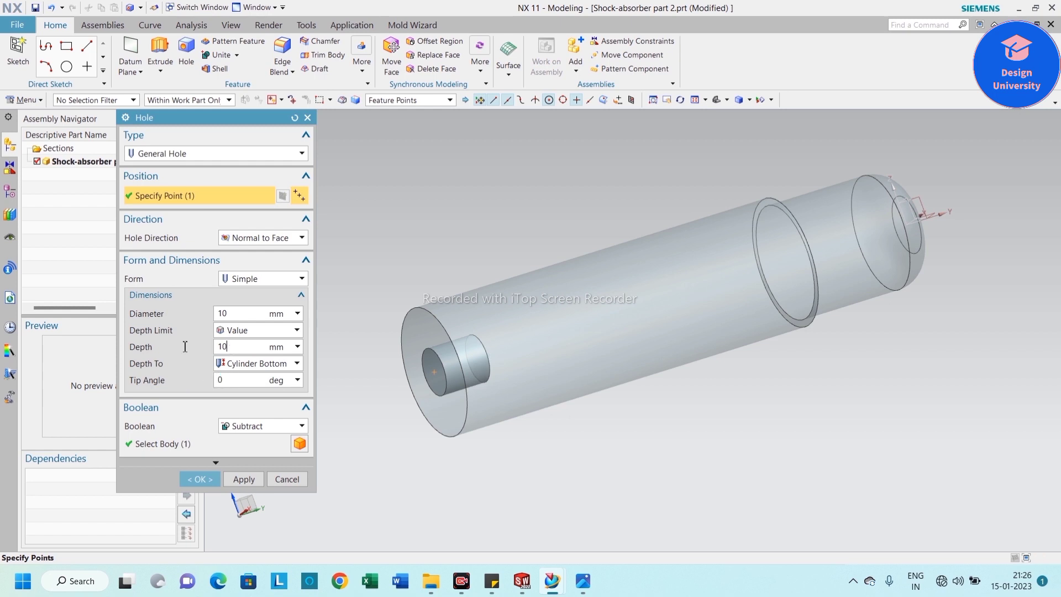
type("75")
key("Return")
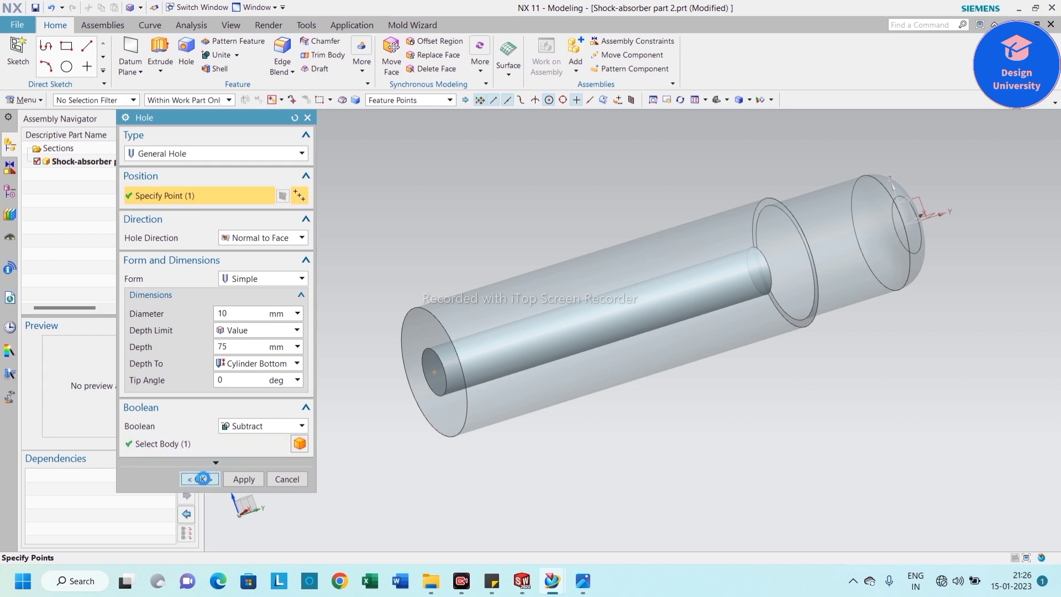
left_click(200, 479)
Step: Start an extrude with a new section sketch on the plane at the blended end of the cylinder
middle_click_drag(506, 423, 704, 351)
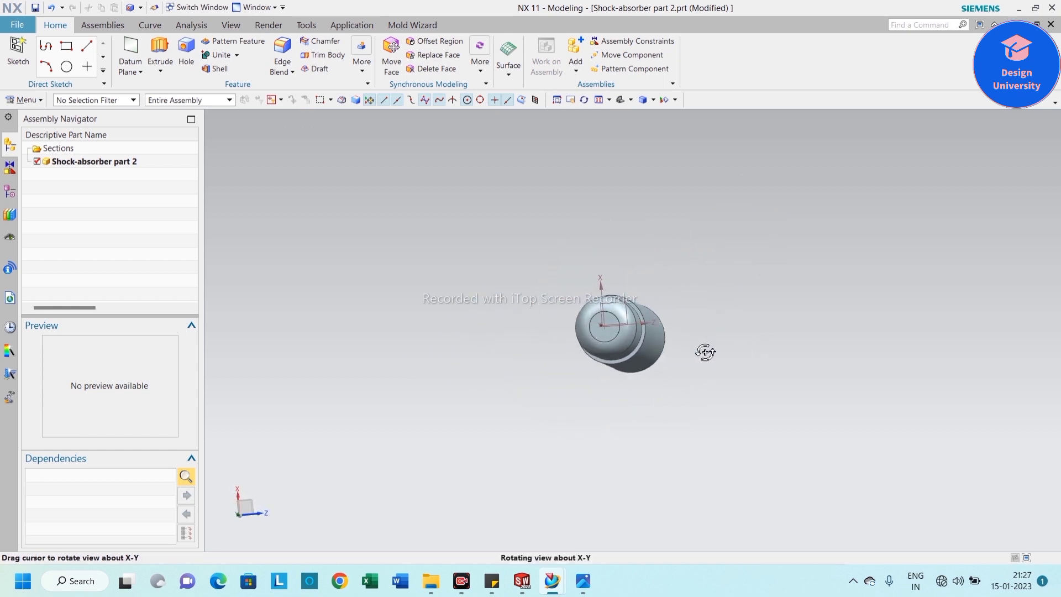
left_click(160, 54)
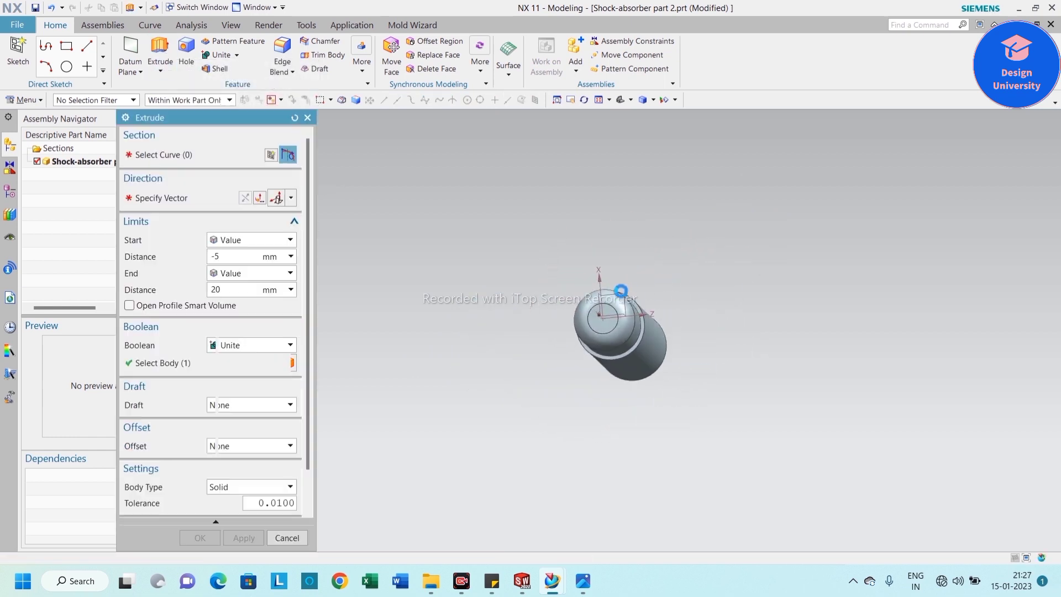
left_click(613, 299)
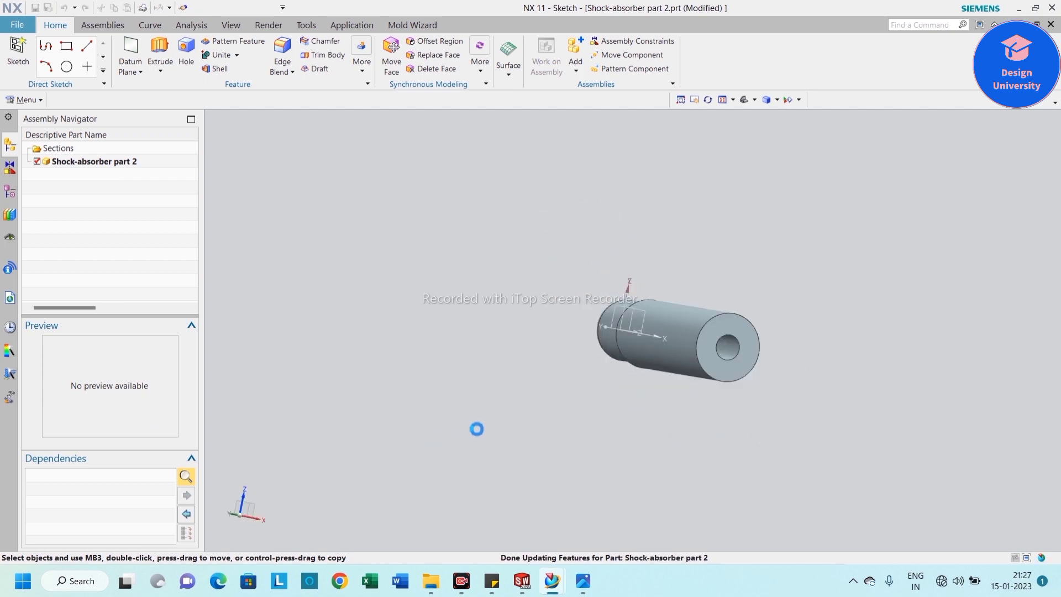
middle_click_drag(626, 407, 475, 434)
scroll(608, 420, "up", 5)
mouse_move(715, 379)
middle_mouse_down()
mouse_move(692, 379)
mouse_move(706, 384)
middle_mouse_up()
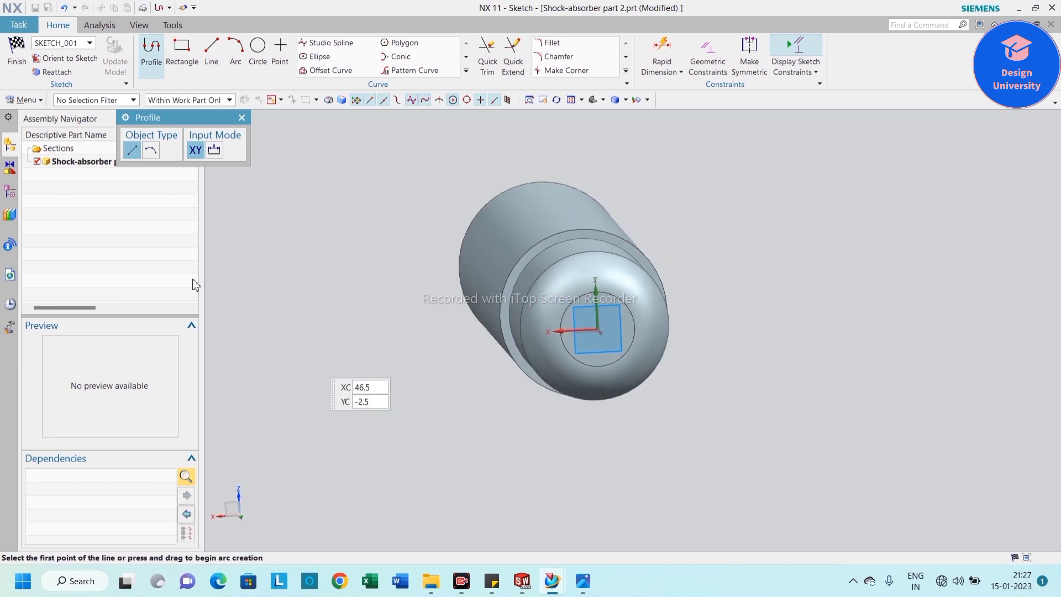
left_click(242, 119)
Step: Sketch a horizontal rectangle about 49 mm wide, centred on the sketch origin
key("r")
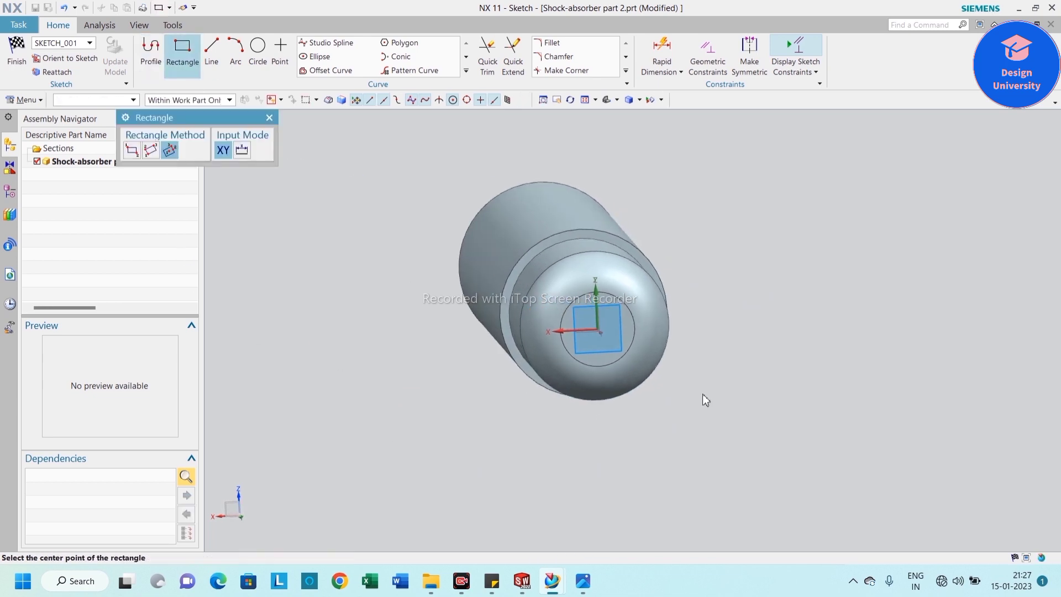
left_click(597, 330)
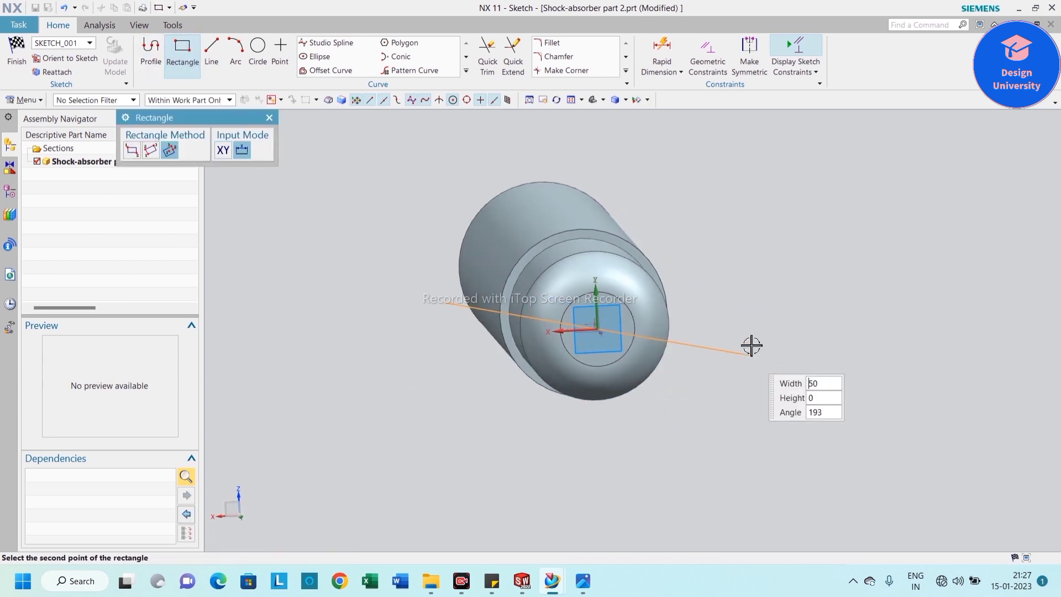
left_click(751, 323)
left_click(765, 240)
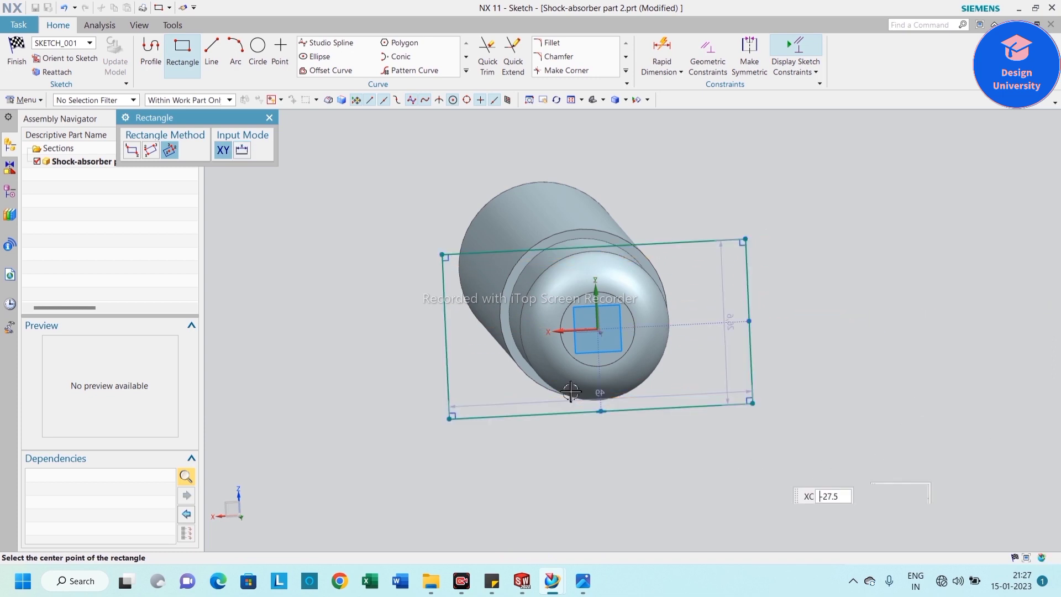
left_click(269, 118)
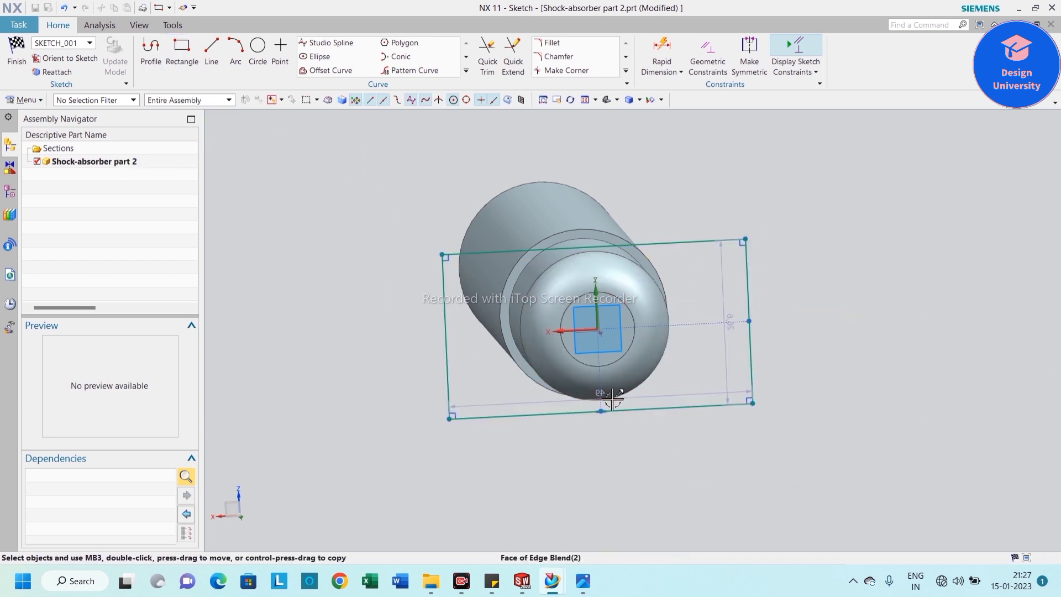
Step: Set the rectangle's width to 15 mm and its height to 25 mm, placing both dimensions clear of the part
left_click_drag(616, 402, 616, 466)
double_click(616, 466)
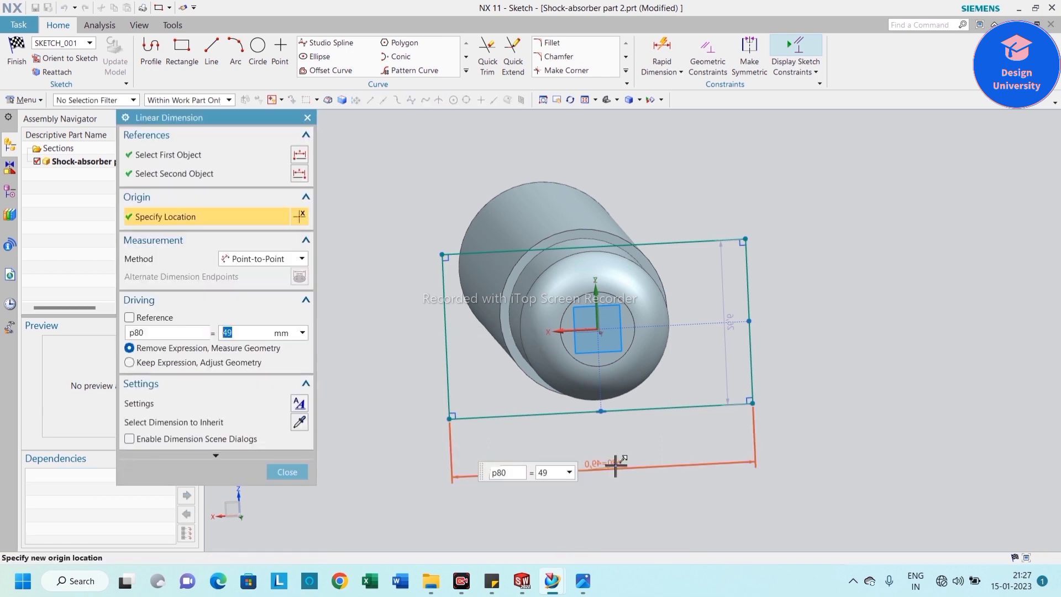
key("Return")
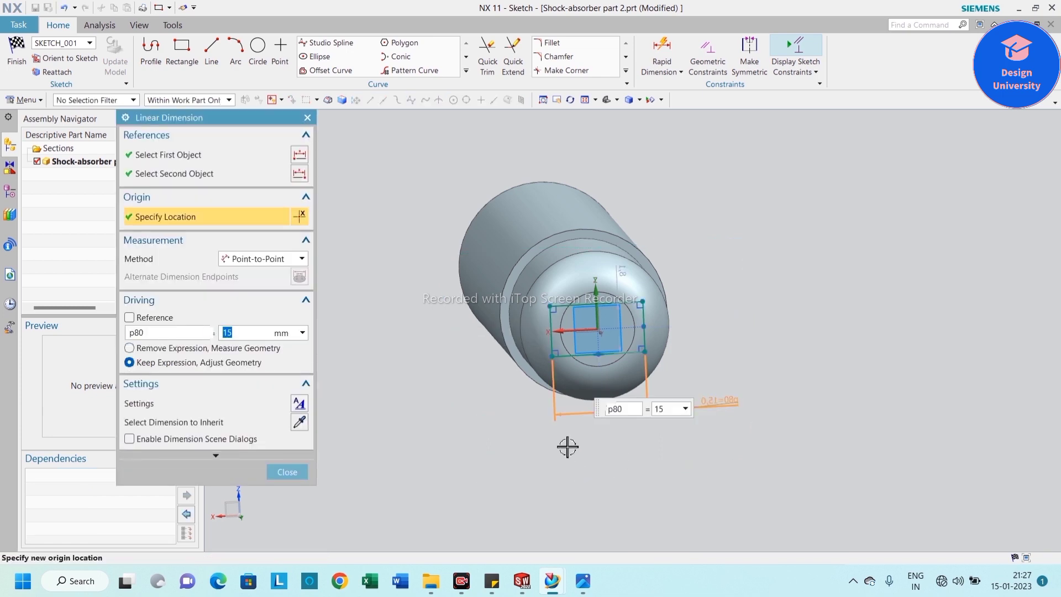
left_click(286, 473)
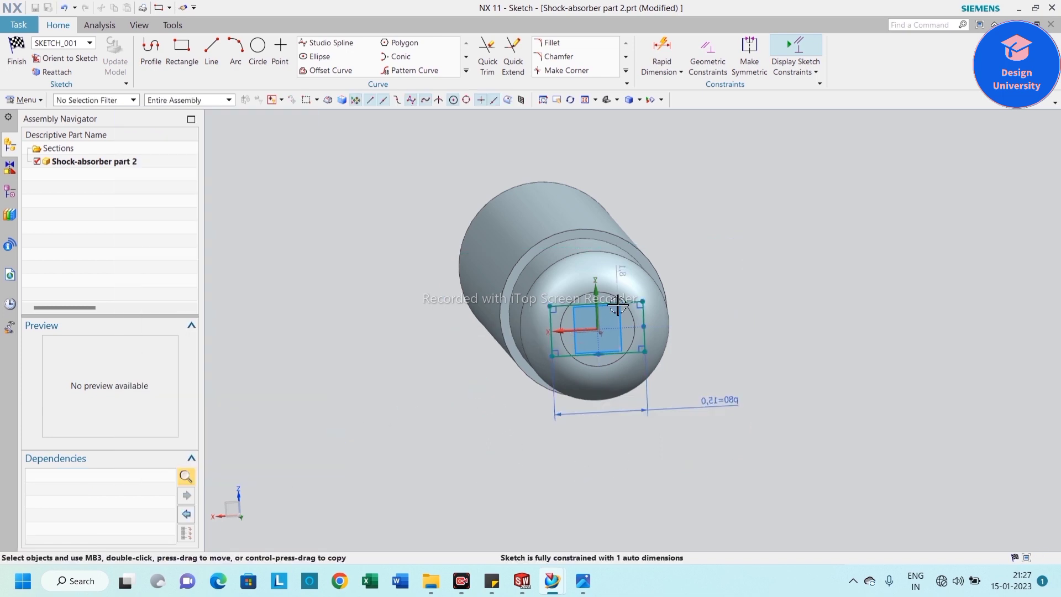
left_click_drag(622, 269, 720, 297)
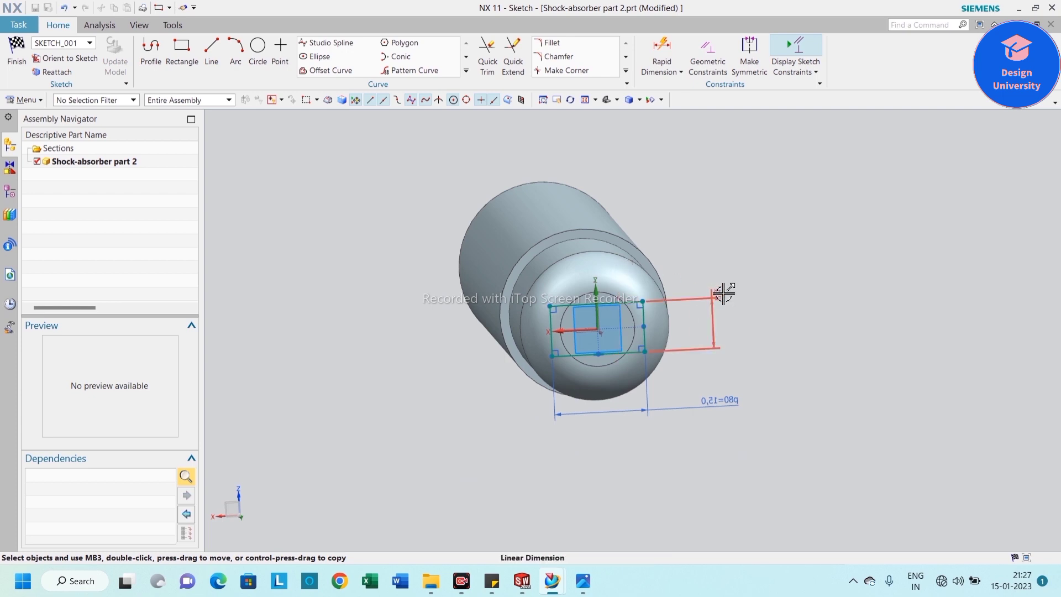
double_click(720, 296)
type("25")
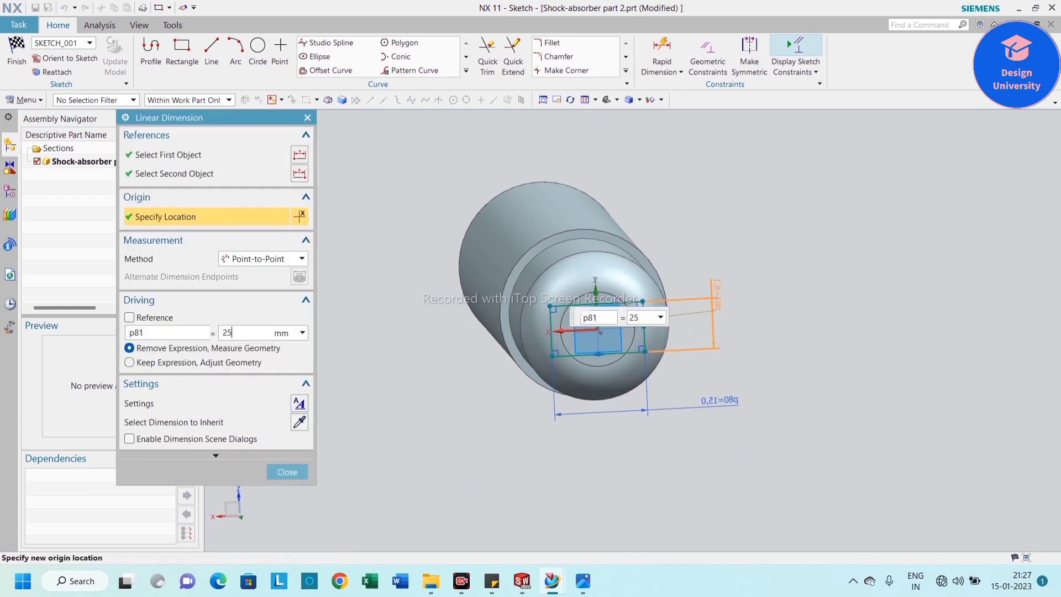
key("Return")
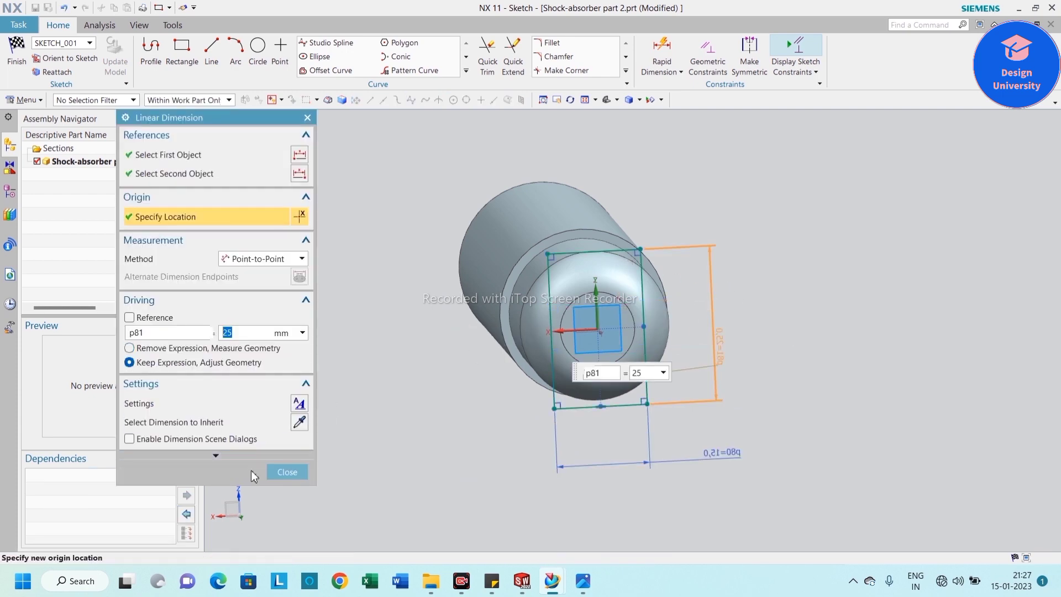
left_click(297, 471)
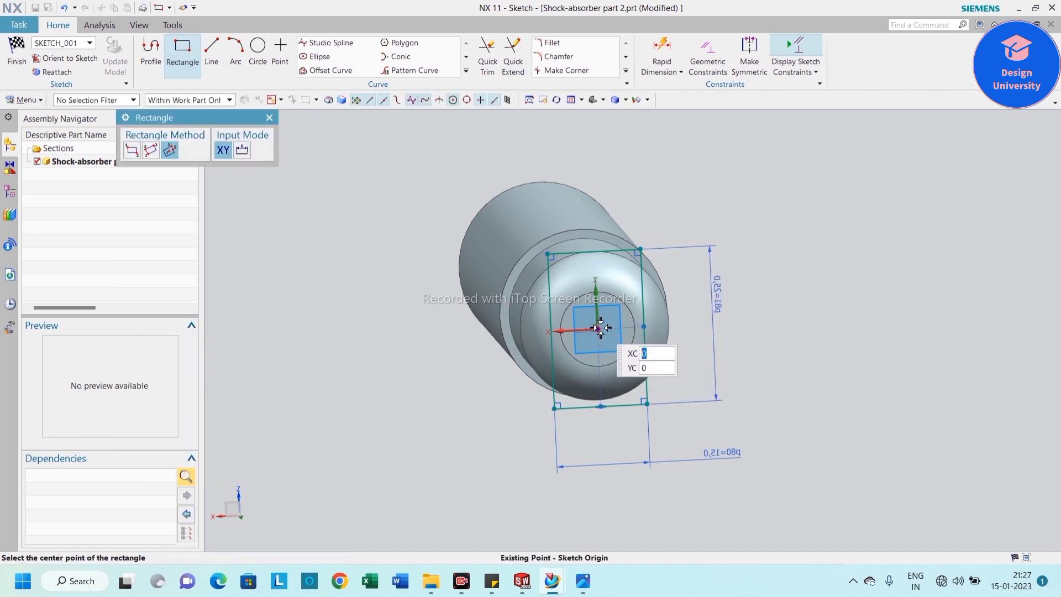
Step: Sketch a second rectangle about 48 mm wide and 33.5 mm high around the first, centred on the sketch origin
left_click(600, 328)
left_click(745, 325)
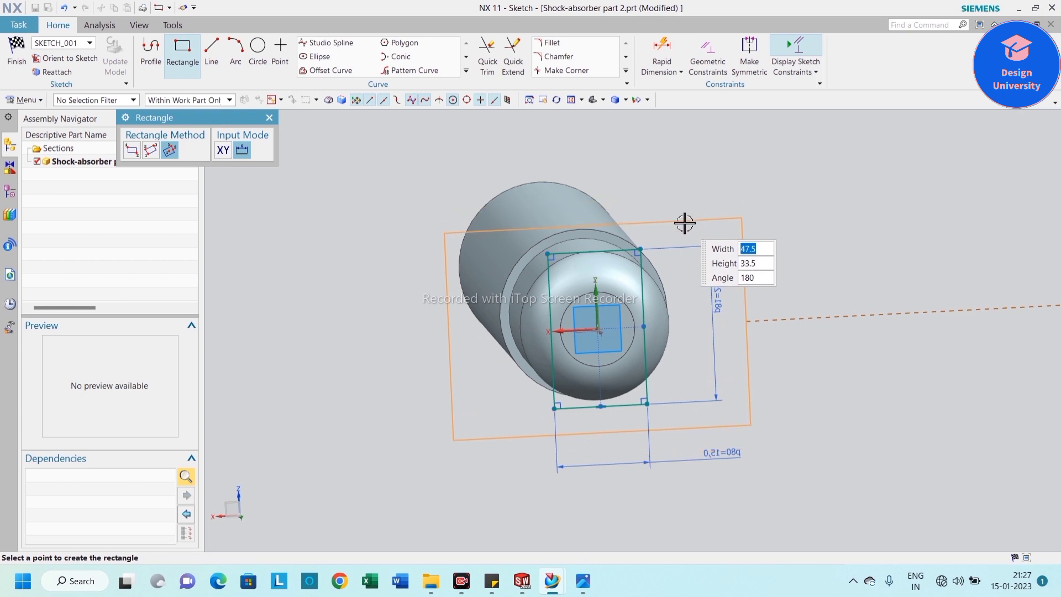
left_click(684, 222)
key("Escape")
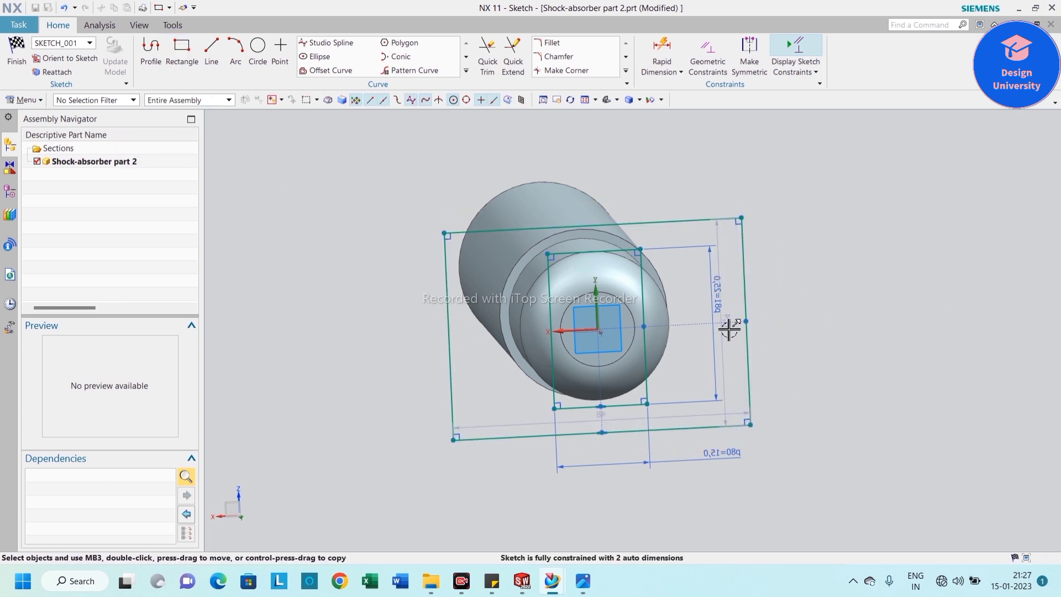
Step: Set the outer rectangle's height and width to 30 mm each, placing both dimensions outside the rectangle
left_click_drag(730, 329, 802, 349)
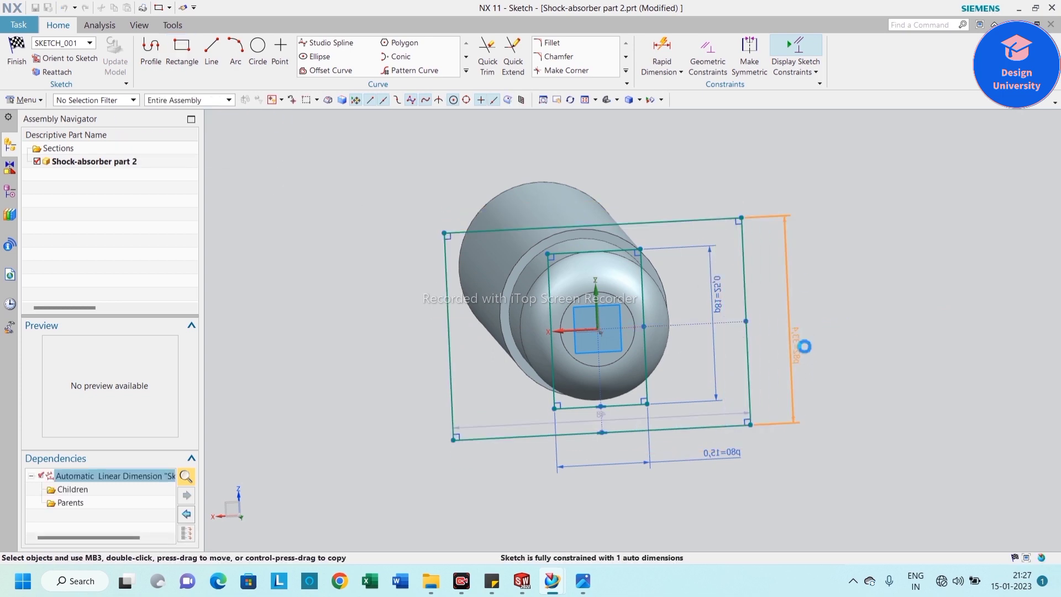
double_click(804, 347)
type("30")
key("Return")
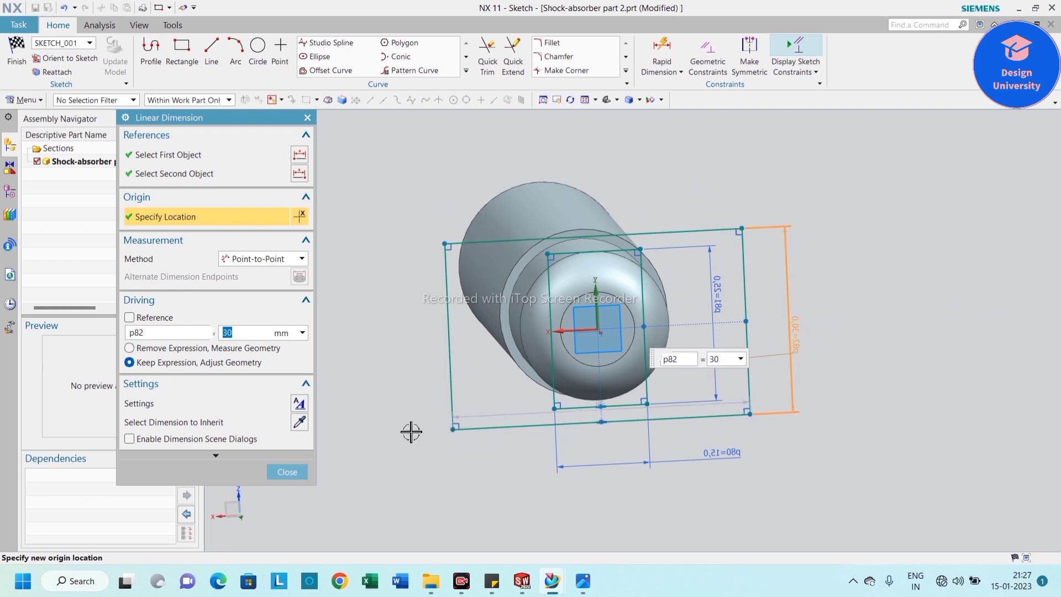
left_click(290, 472)
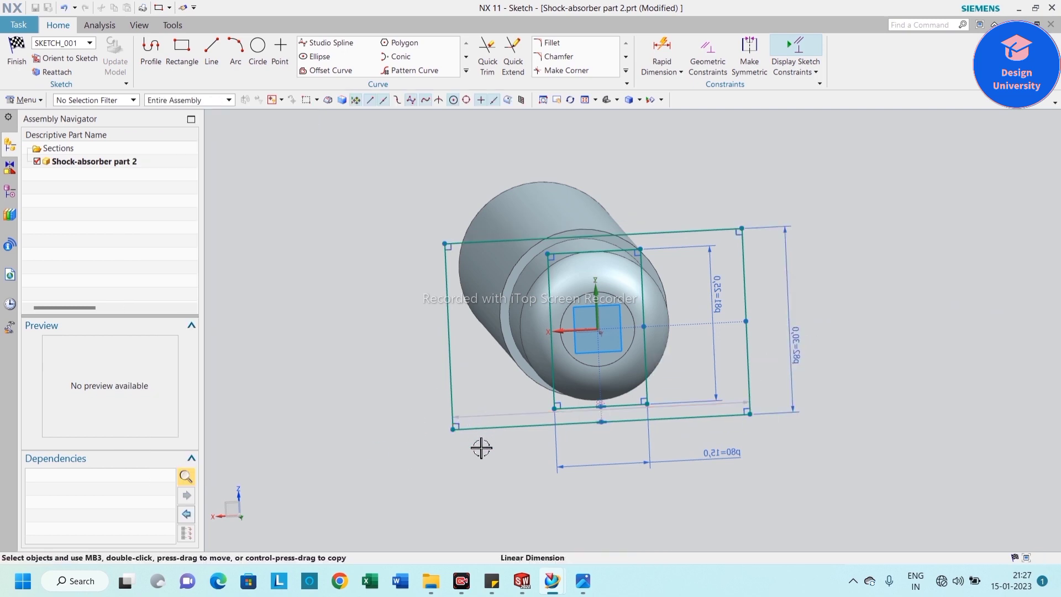
left_click(481, 449)
double_click(481, 449)
type("30")
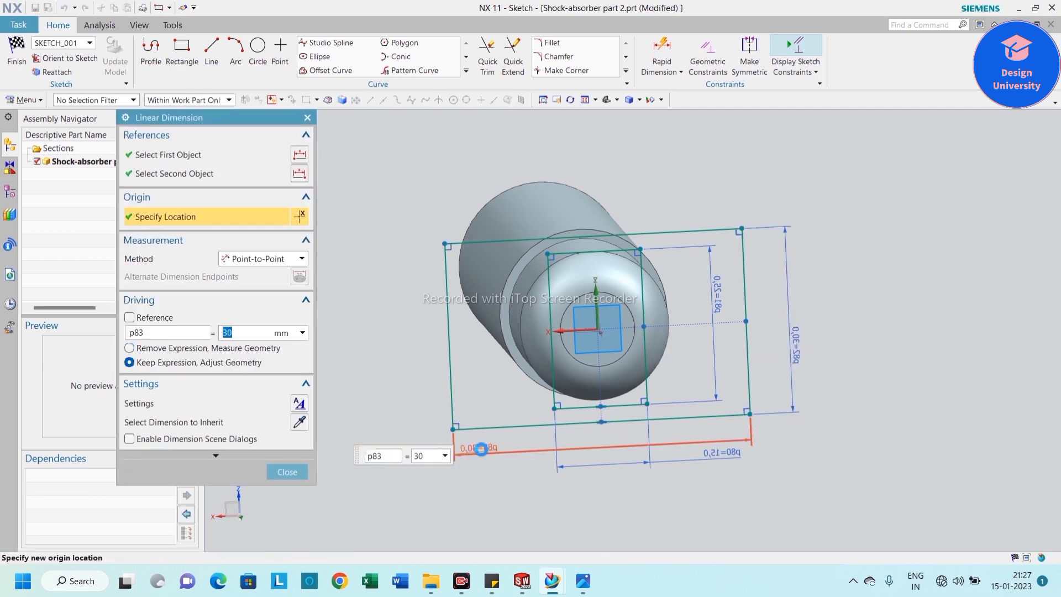
key("Return")
left_click(288, 472)
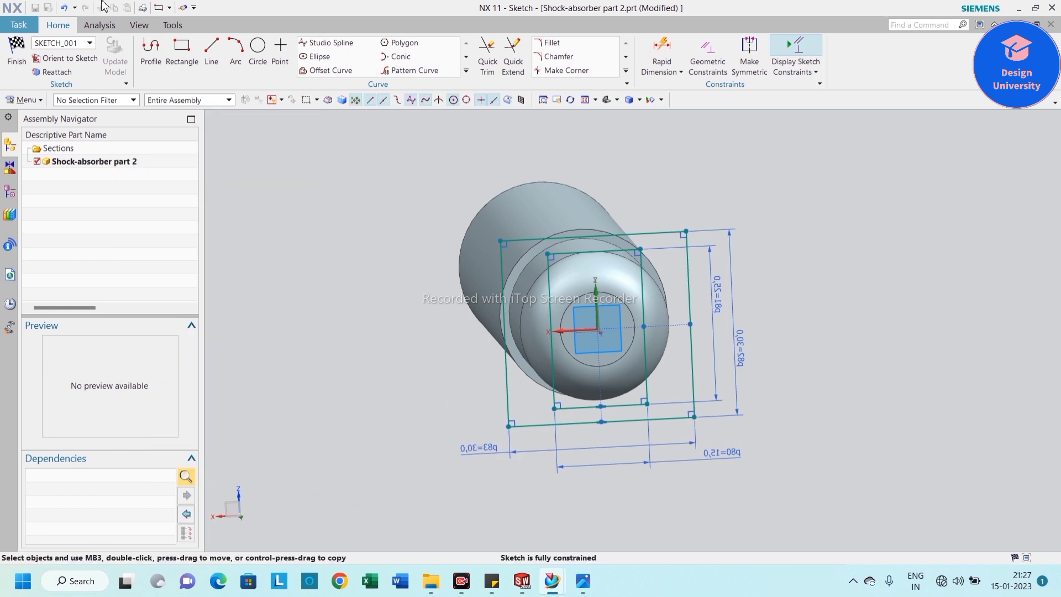
Step: Extrude the two-rectangle sketch from 0 to 20 mm into the stepped cylinder's rounded end as a Subtract cut
left_click(17, 55)
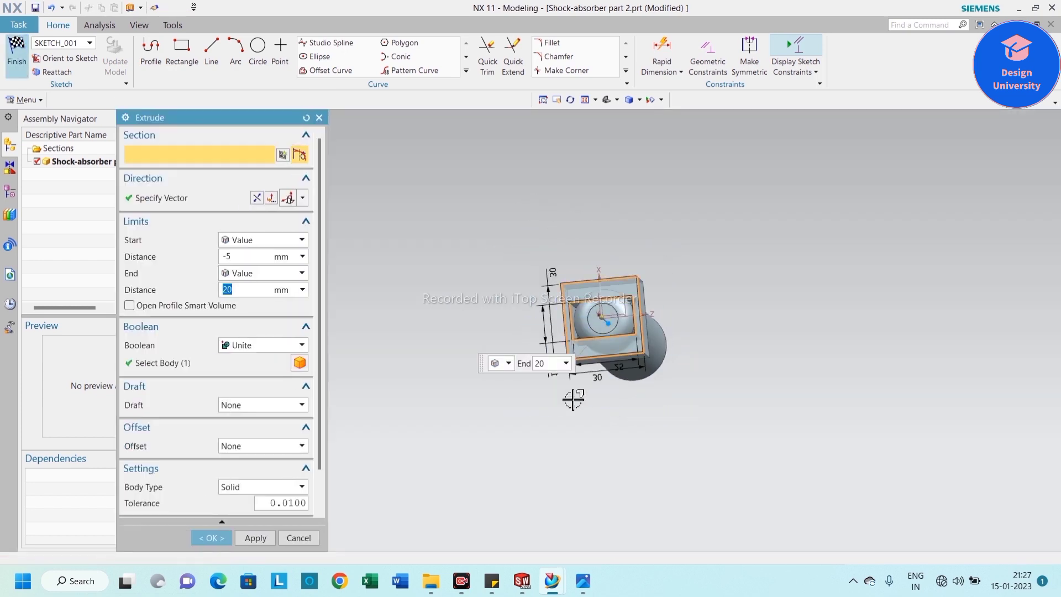
middle_click_drag(571, 398, 550, 360)
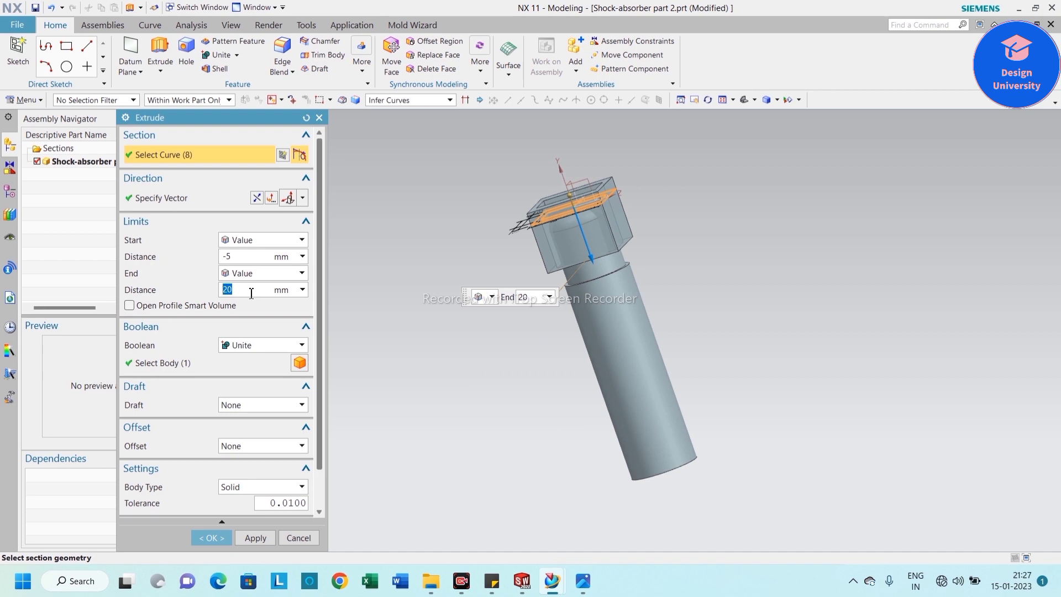
scroll(637, 218, "down", 2)
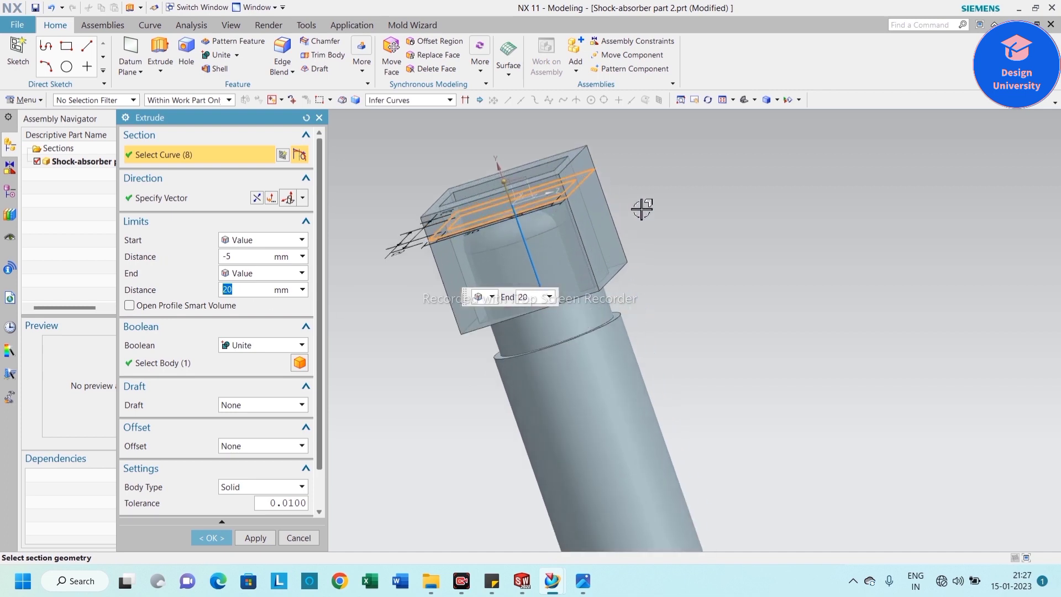
left_click(237, 257)
type("0")
key("Return")
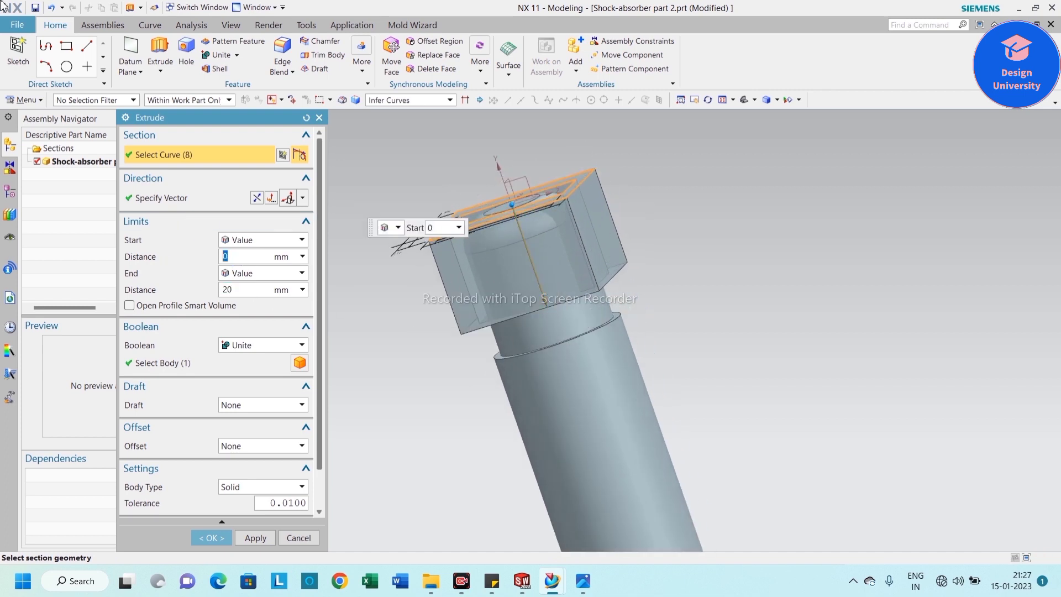
left_click(251, 345)
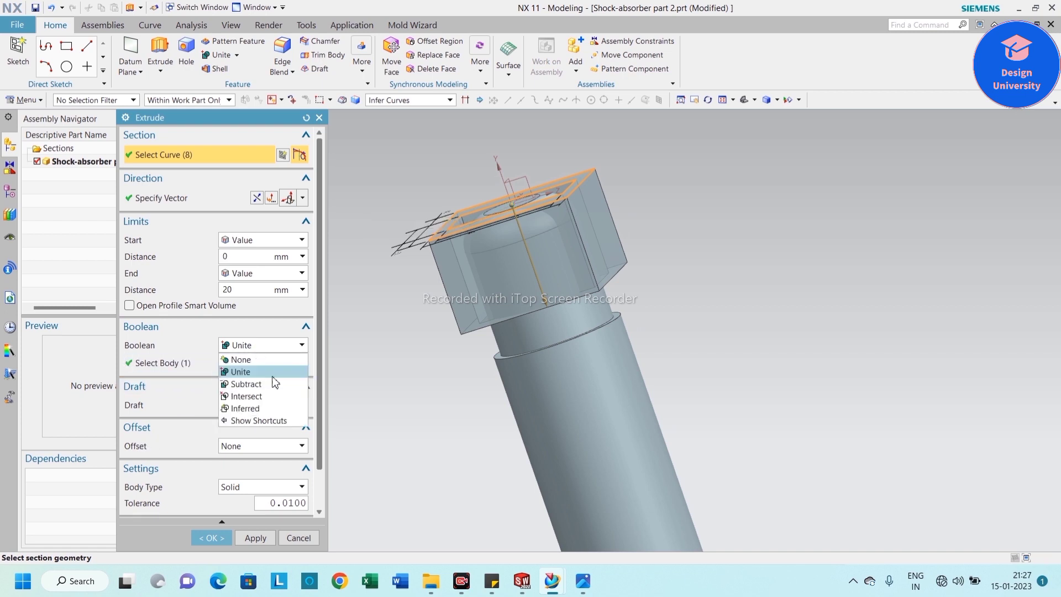
left_click(246, 383)
left_click(219, 536)
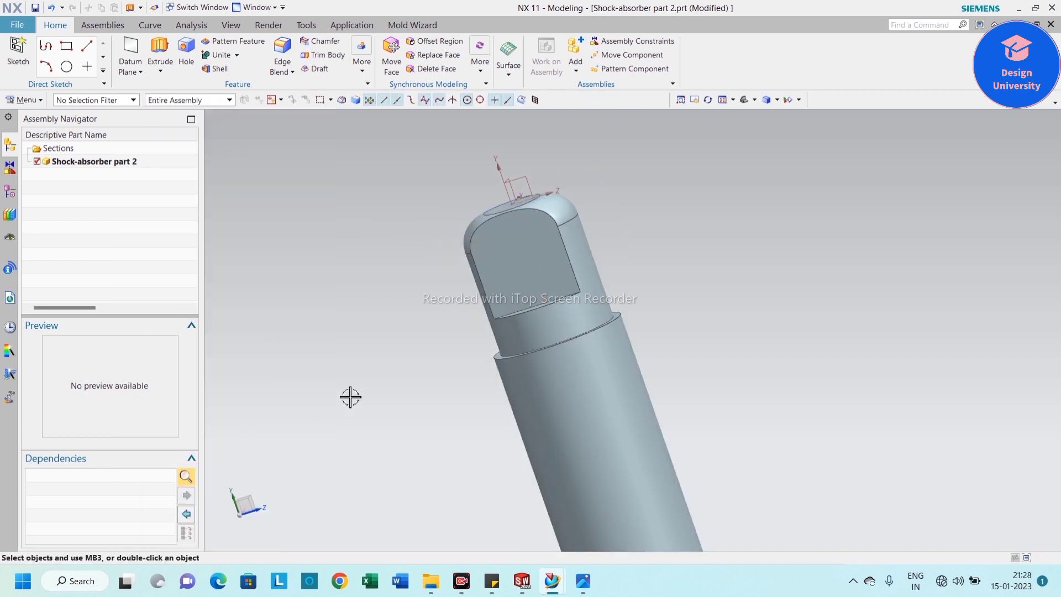
Step: Start an extrude sketch on the cut flat face and draw a circle near the middle of the face
middle_click_drag(407, 355, 460, 347)
right_click(359, 308)
left_click(378, 329)
scroll(533, 214, "up", 5)
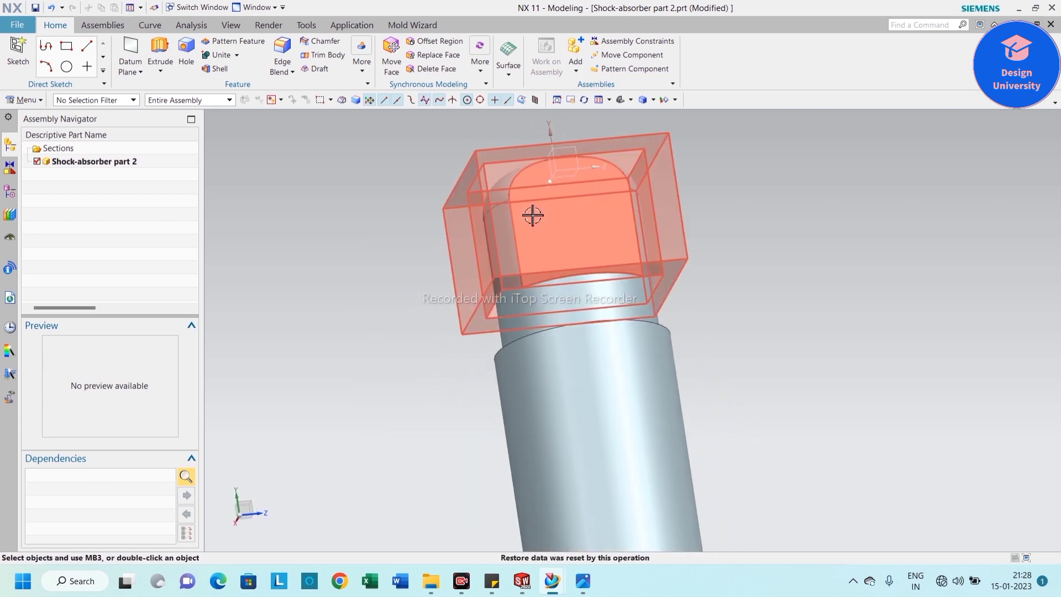
middle_click_drag(656, 240, 731, 245)
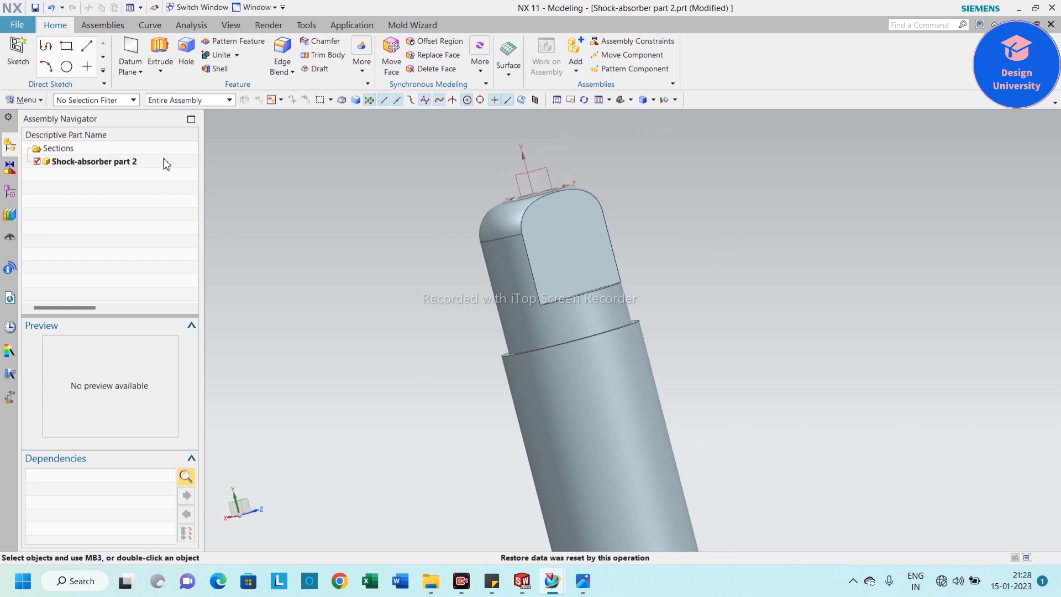
left_click(165, 66)
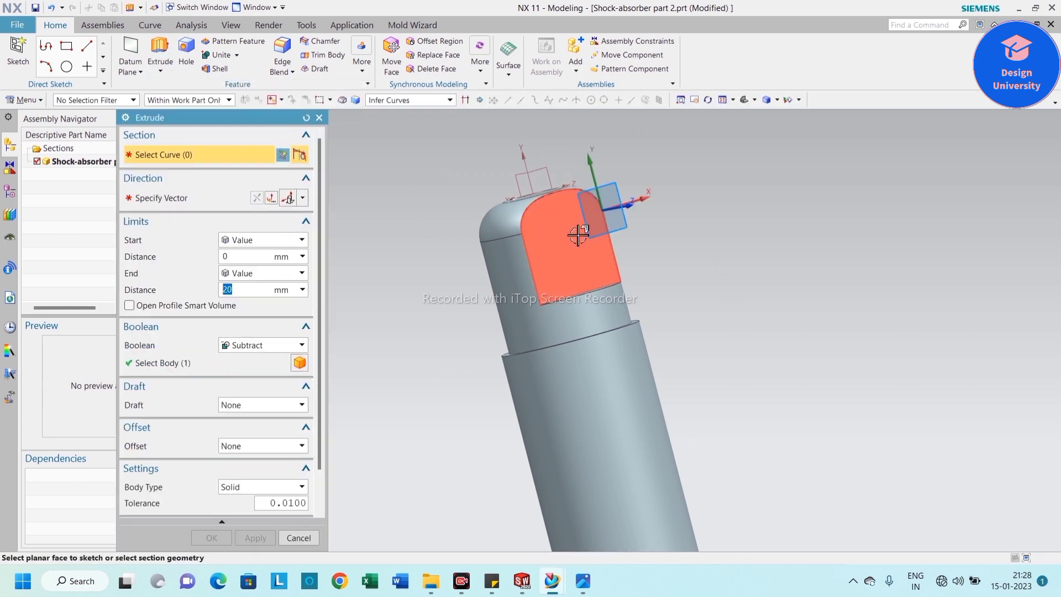
left_click(574, 282)
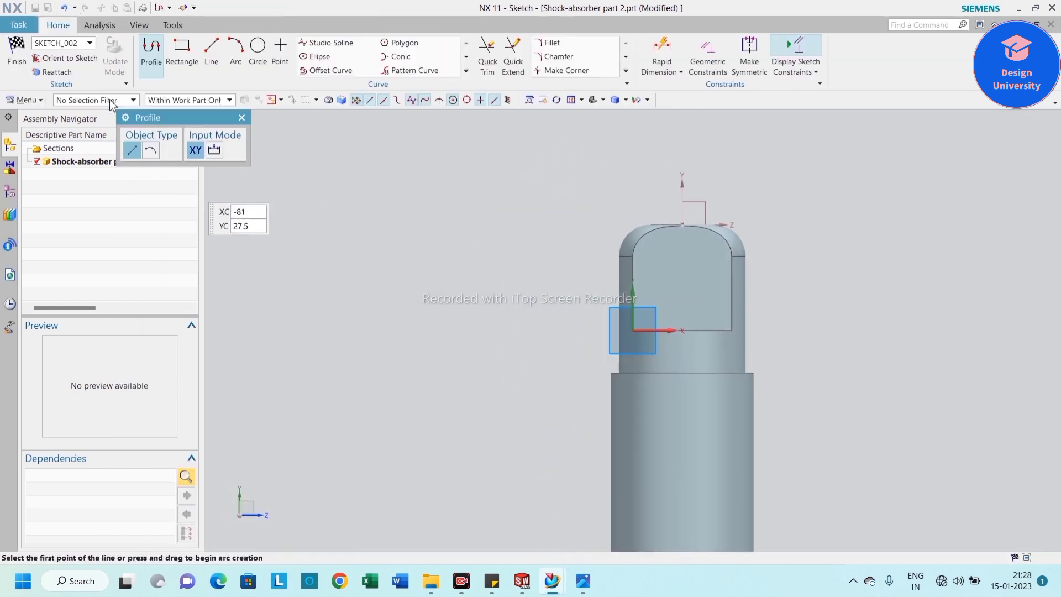
left_click(257, 47)
scroll(683, 276, "up", 3)
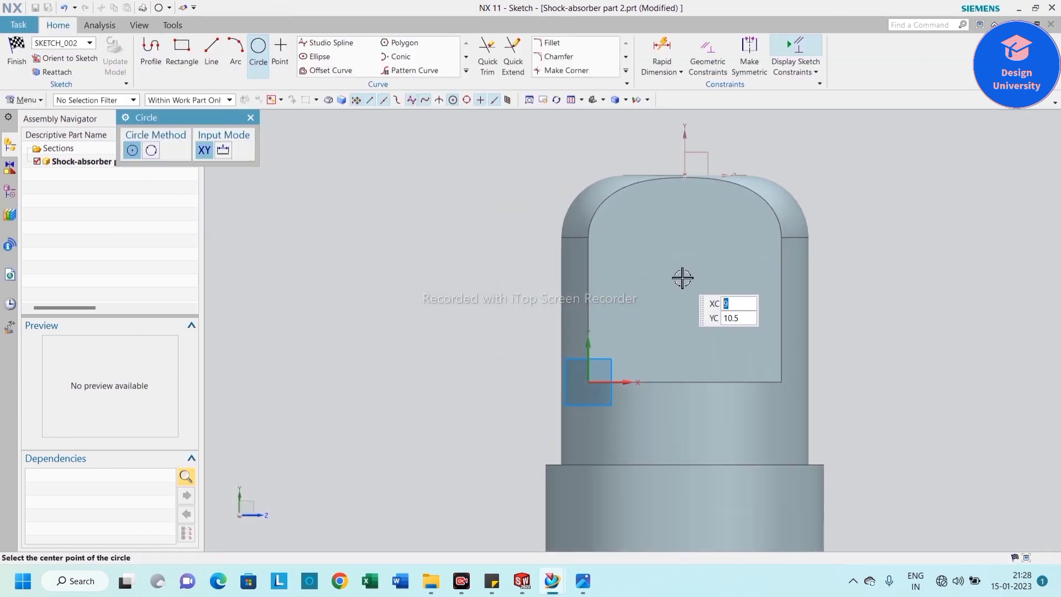
left_click(681, 276)
left_click(703, 344)
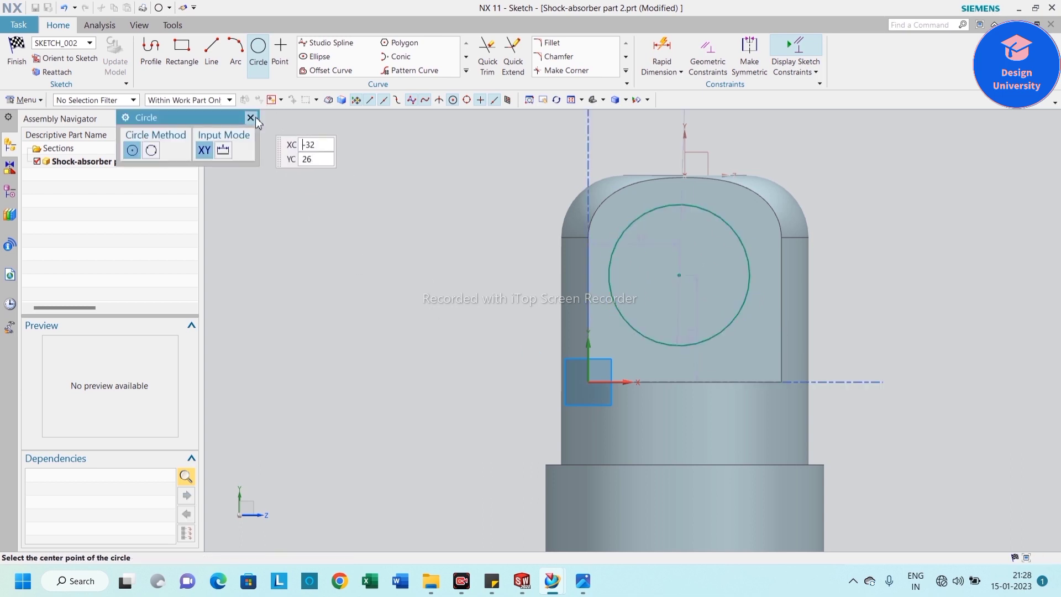
left_click(254, 118)
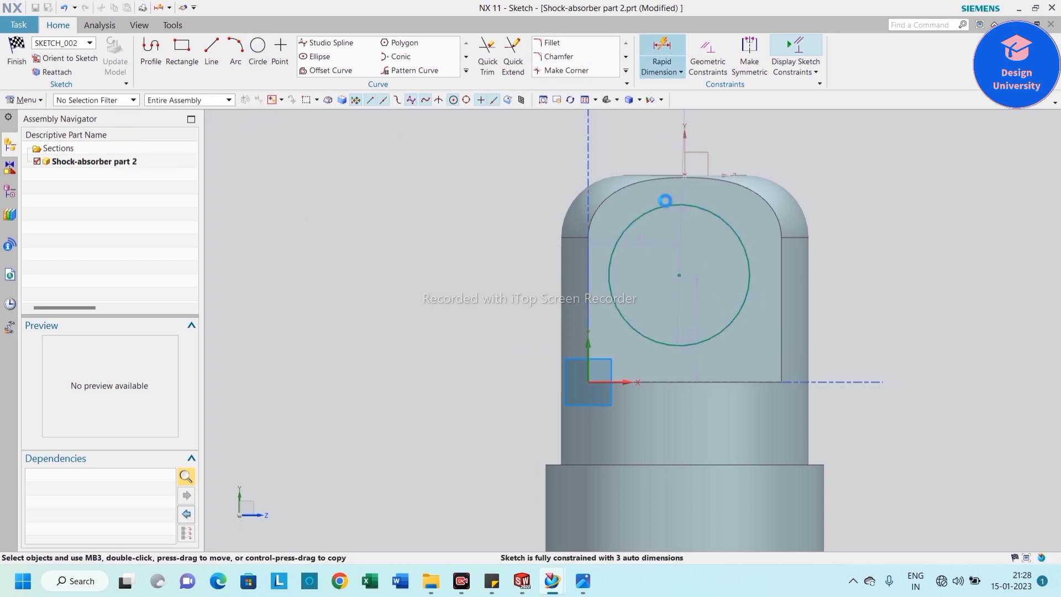
Step: Dimension the circle centre horizontally from the flat face's lower corner at half of 18.735 mm
left_click(679, 275)
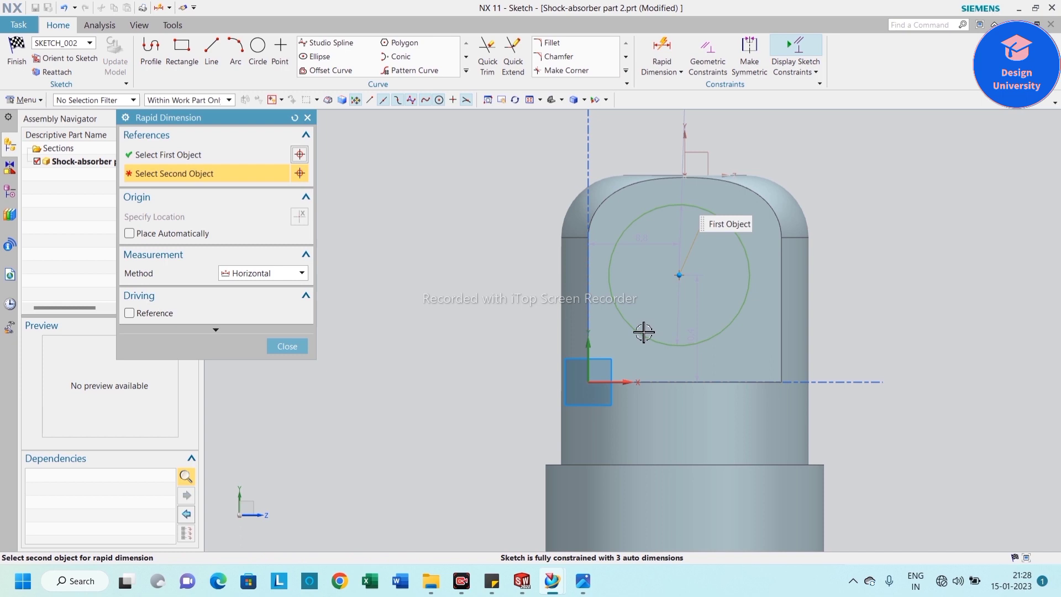
left_click(588, 381)
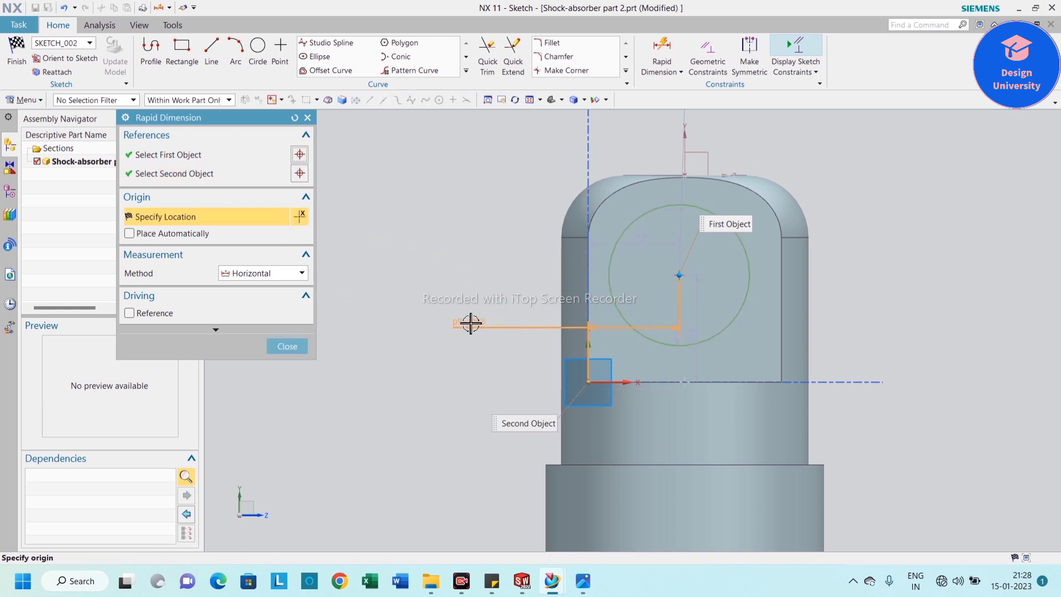
left_click(470, 323)
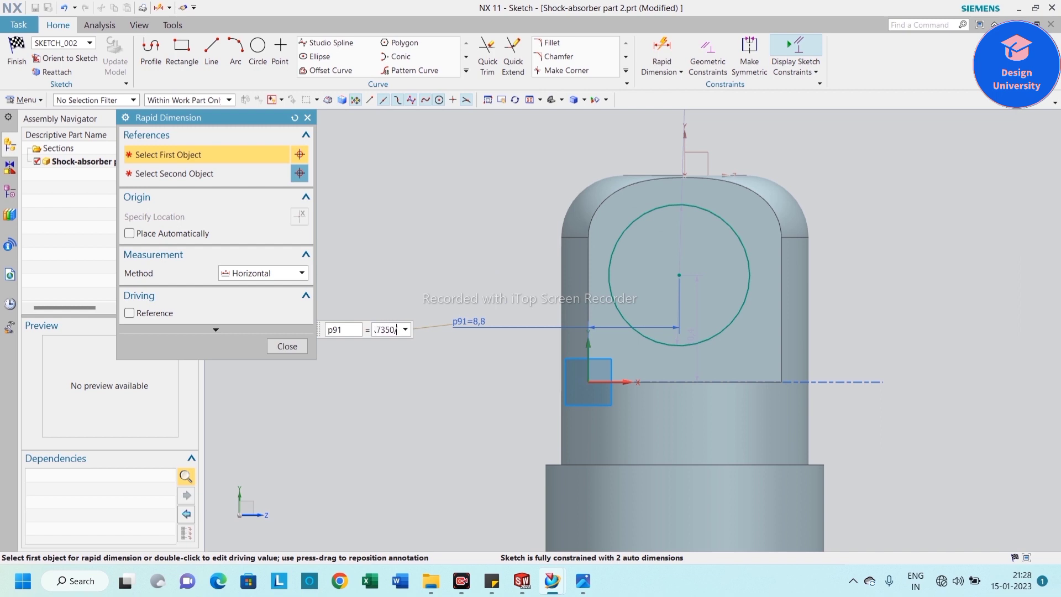
key("Return")
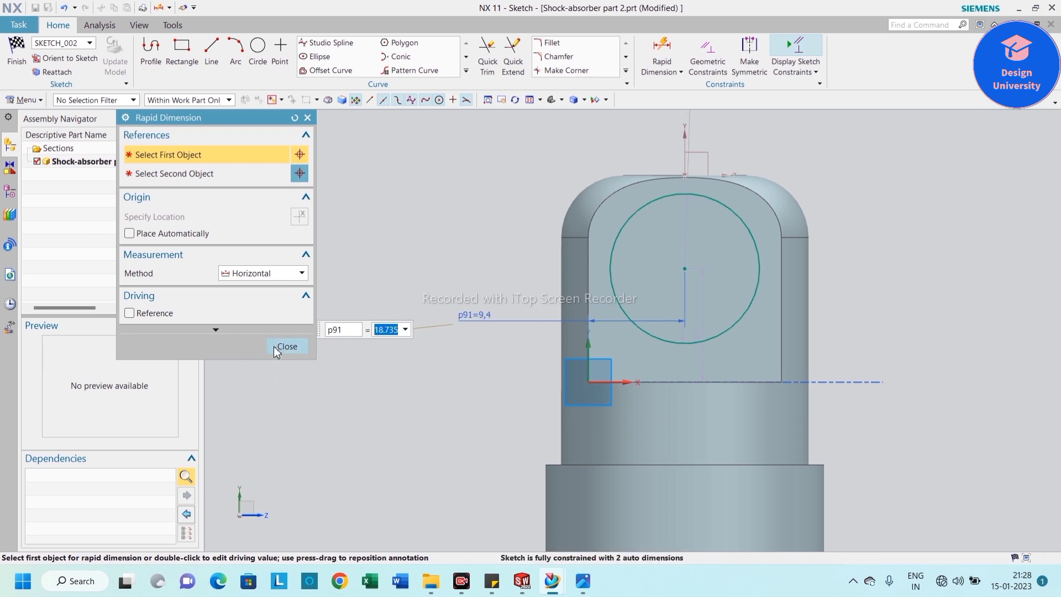
left_click(287, 347)
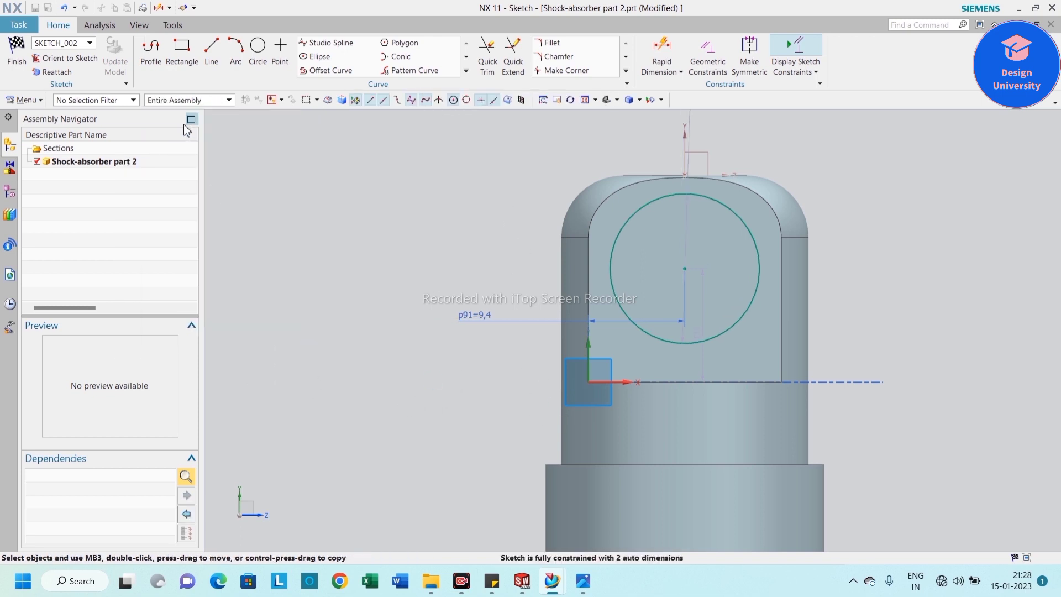
Step: Add a vertical dimension of 10 mm between the circle centre and the datum origin at the part's end
left_click(675, 51)
left_click(685, 270)
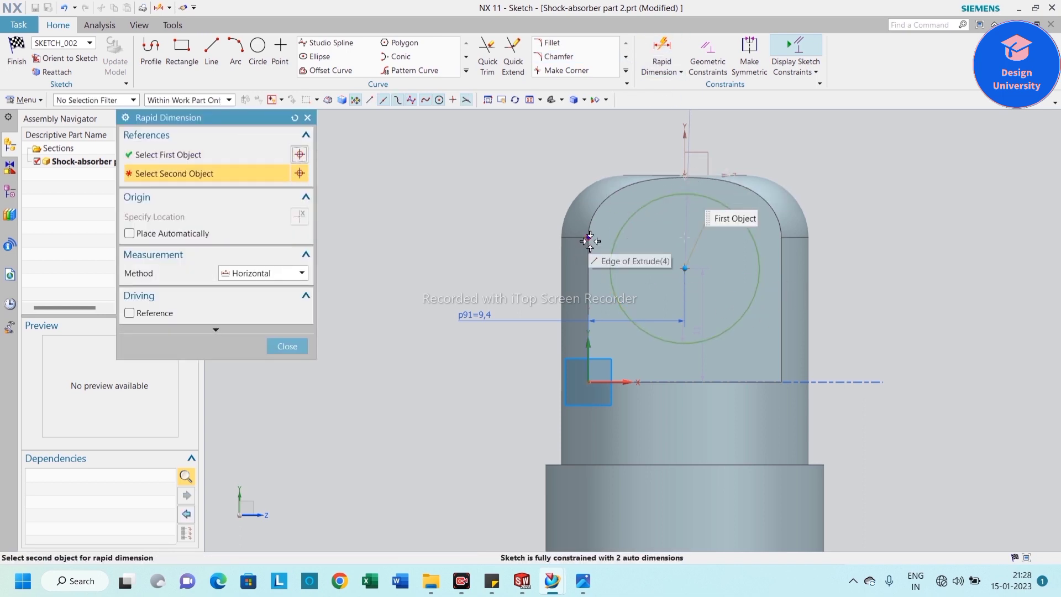
scroll(701, 177, "up", 3)
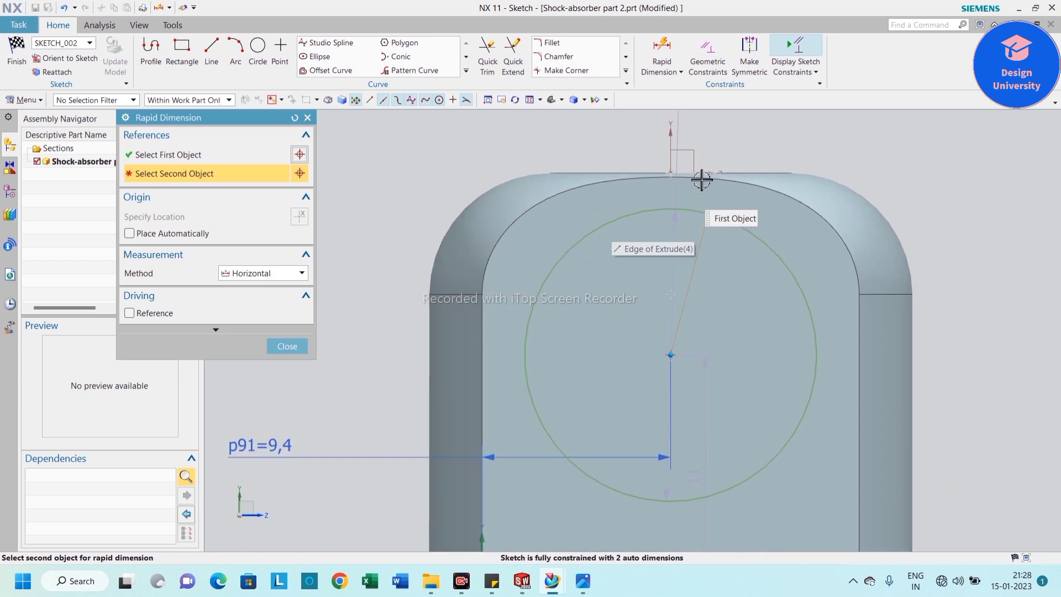
left_click(671, 172)
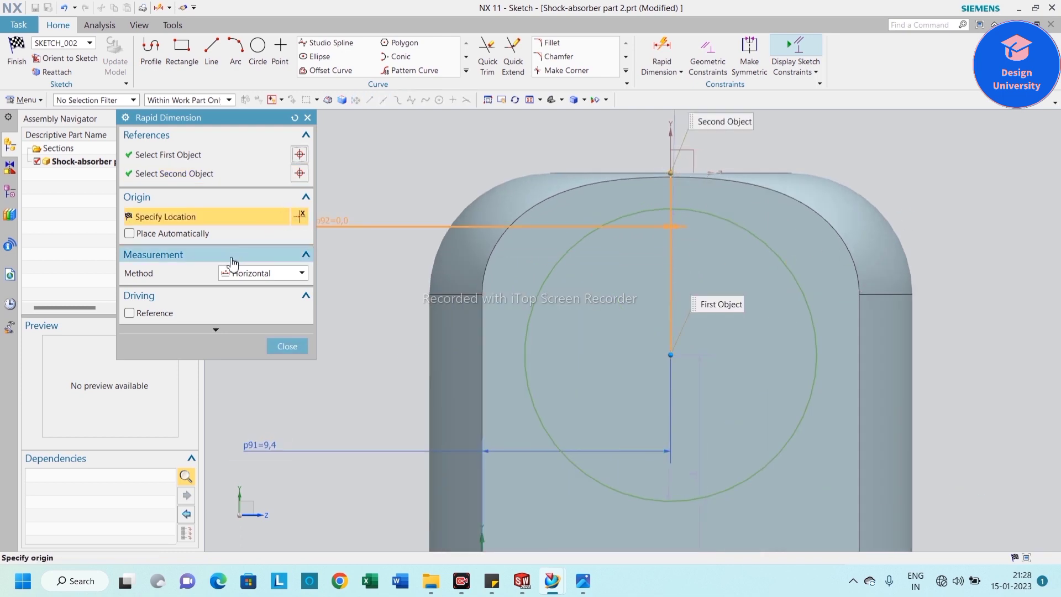
left_click(264, 273)
left_click(269, 312)
left_click(395, 269)
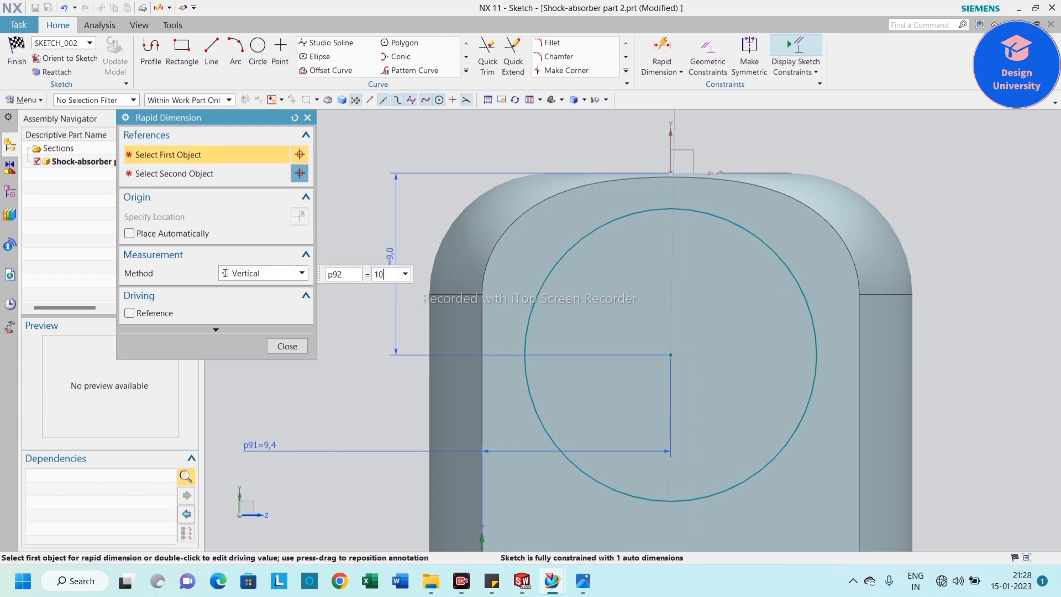
key("Return")
left_click(288, 346)
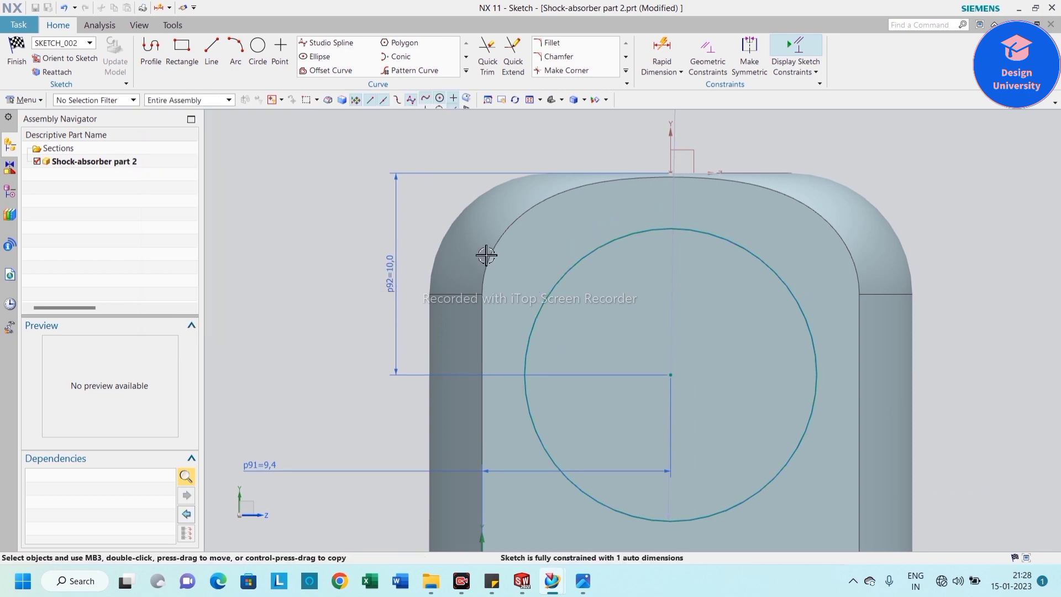
Step: Set the circle's diameter to 18 mm
scroll(481, 252, "down", 3)
left_click(577, 265)
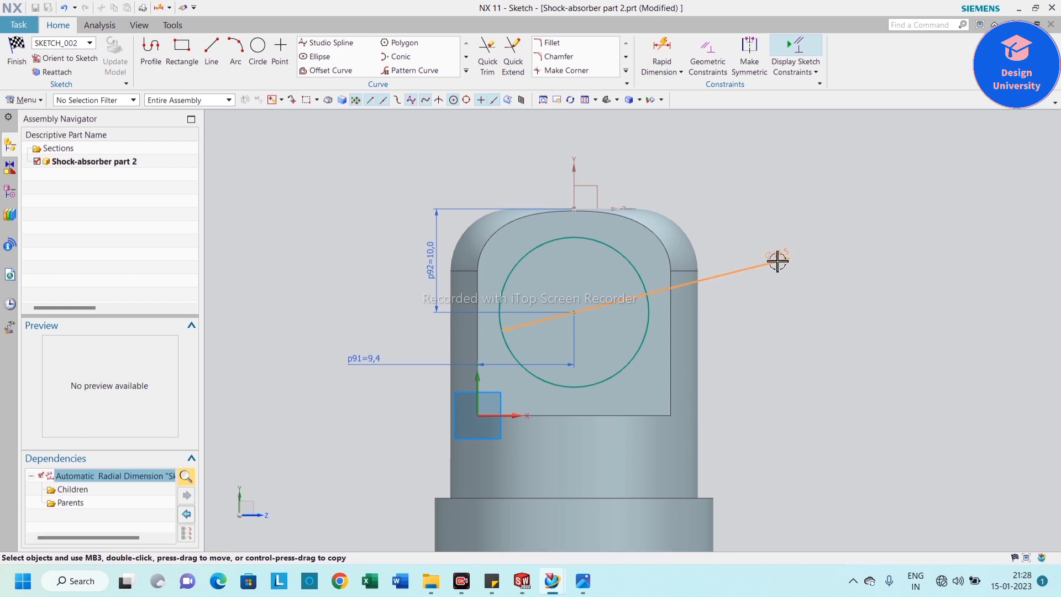
left_click(777, 260)
type("18")
key("Return")
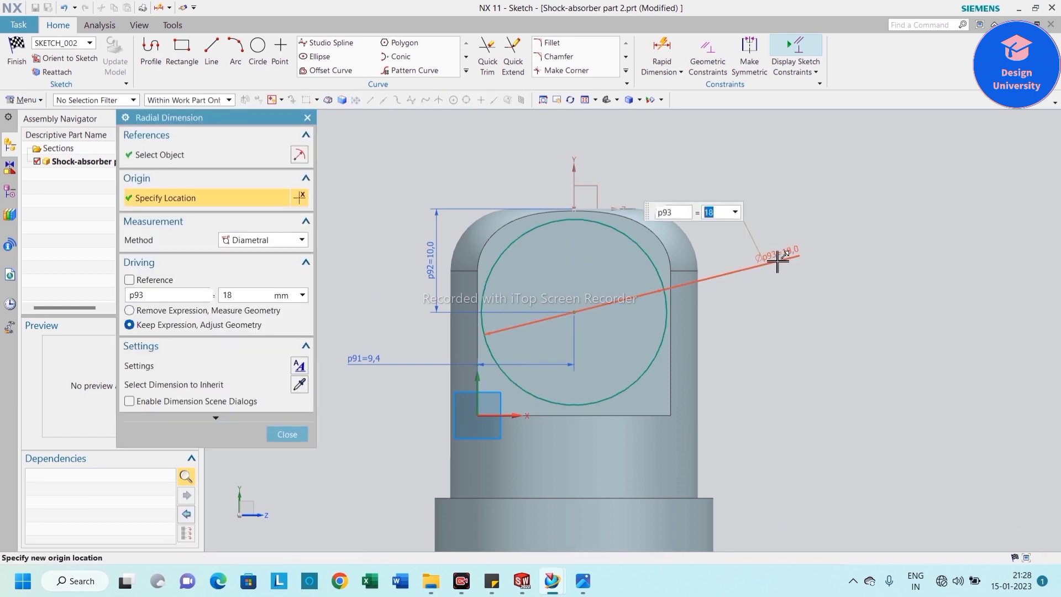
left_click(287, 435)
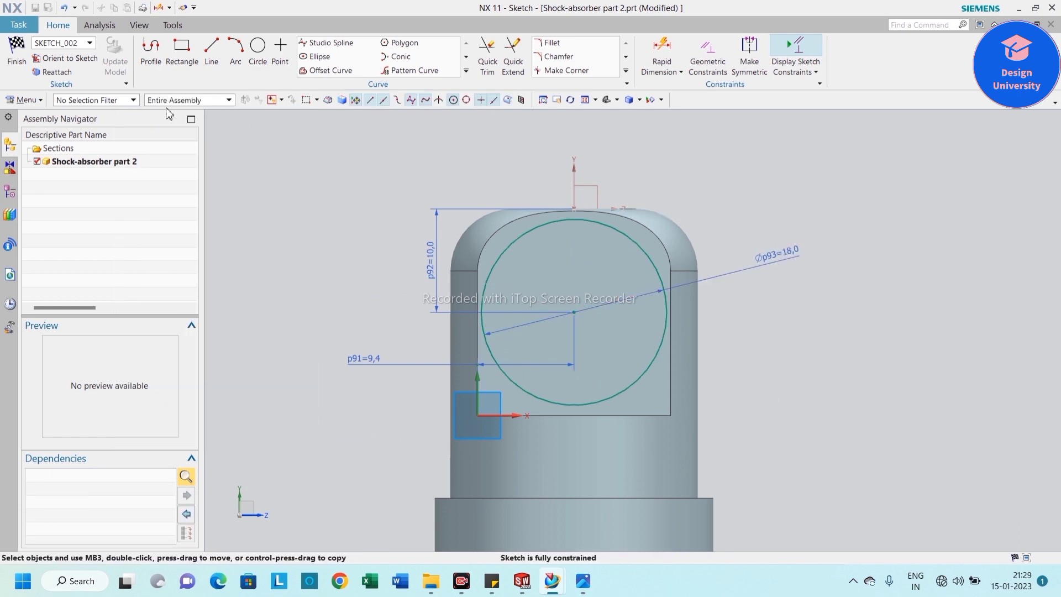
Step: Extrude the 18 mm circle from -5 to 20 mm in the reversed direction, united with the body, forming bosses on both flats
left_click(17, 55)
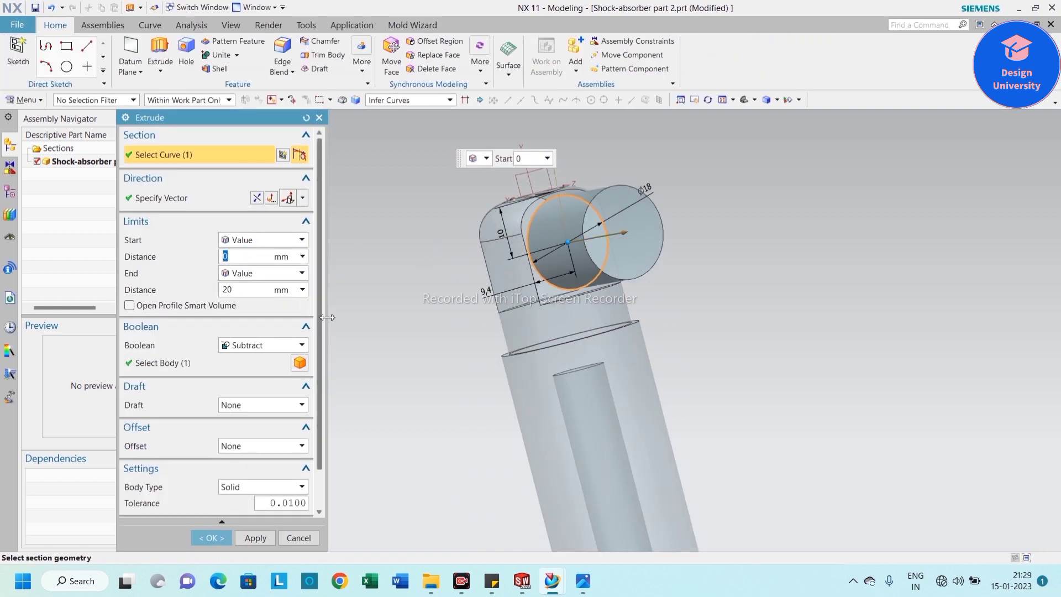
key("Return")
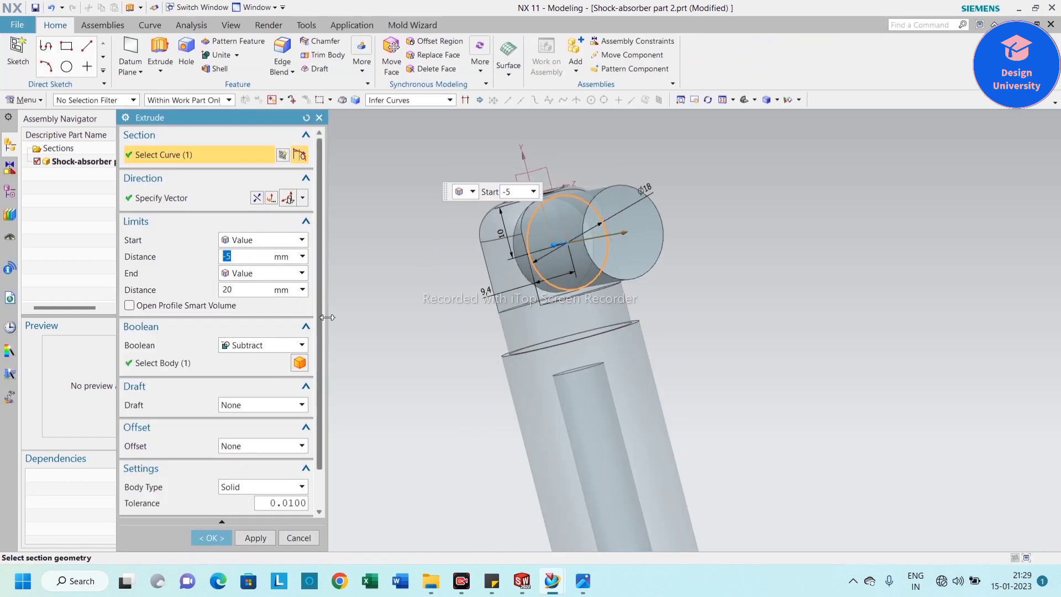
left_click(256, 200)
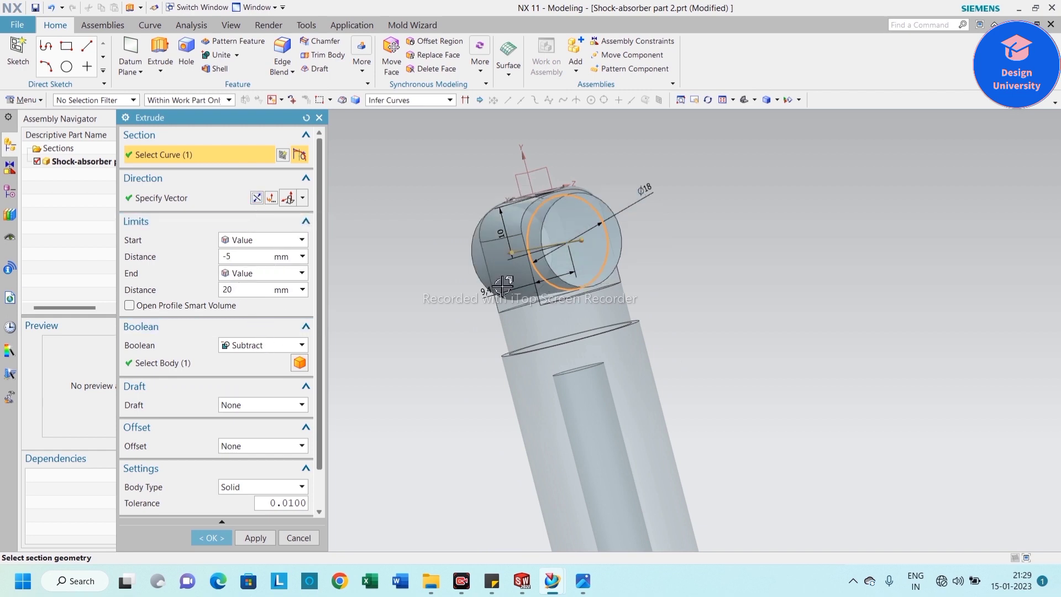
middle_click_drag(456, 332, 482, 341)
middle_click_drag(507, 339, 500, 330)
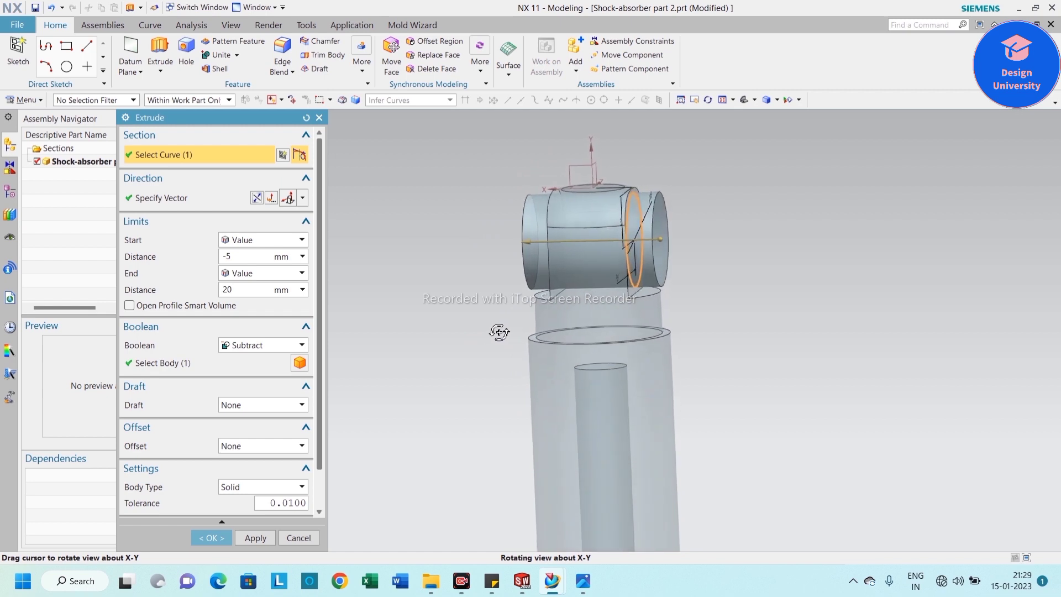
left_click(246, 345)
left_click(247, 372)
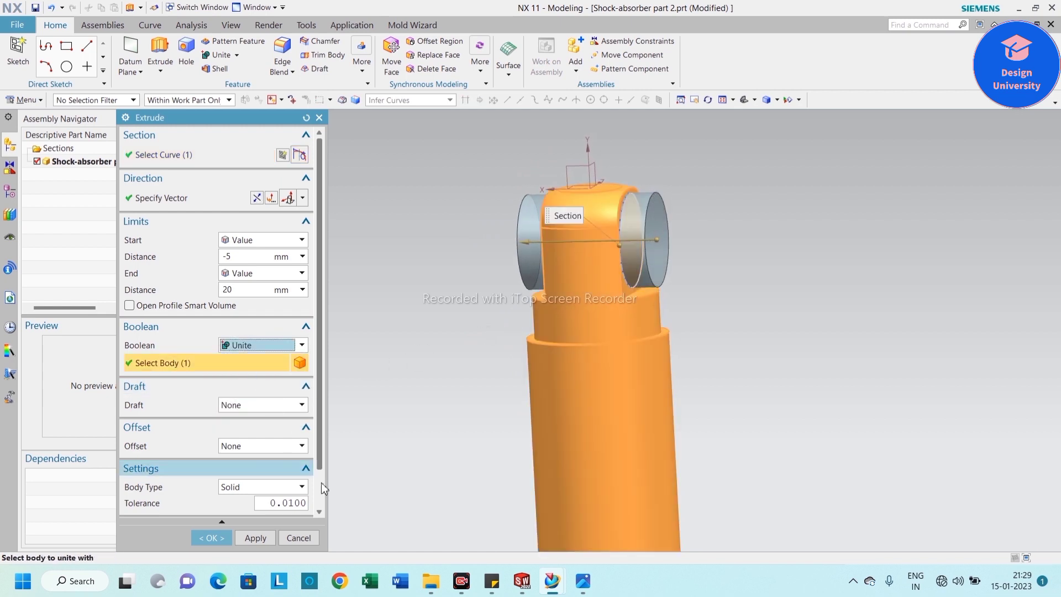
left_click(205, 539)
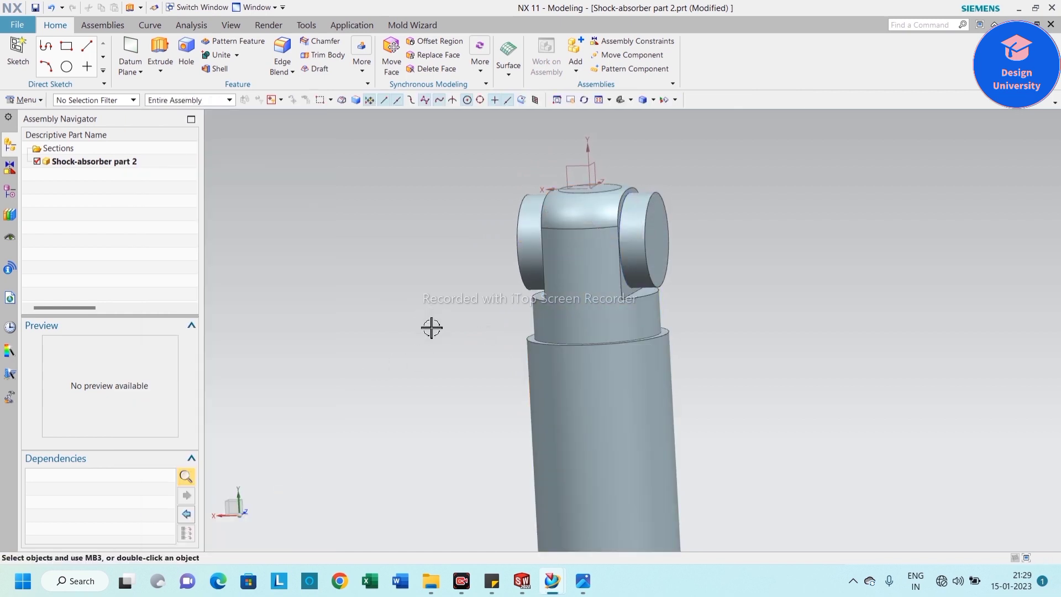
Step: Switch the part's display to shaded without edges
mouse_move(431, 327)
middle_mouse_down()
mouse_move(379, 353)
mouse_move(367, 346)
mouse_move(423, 375)
mouse_move(414, 377)
middle_mouse_up()
right_click(371, 345)
left_click(379, 340)
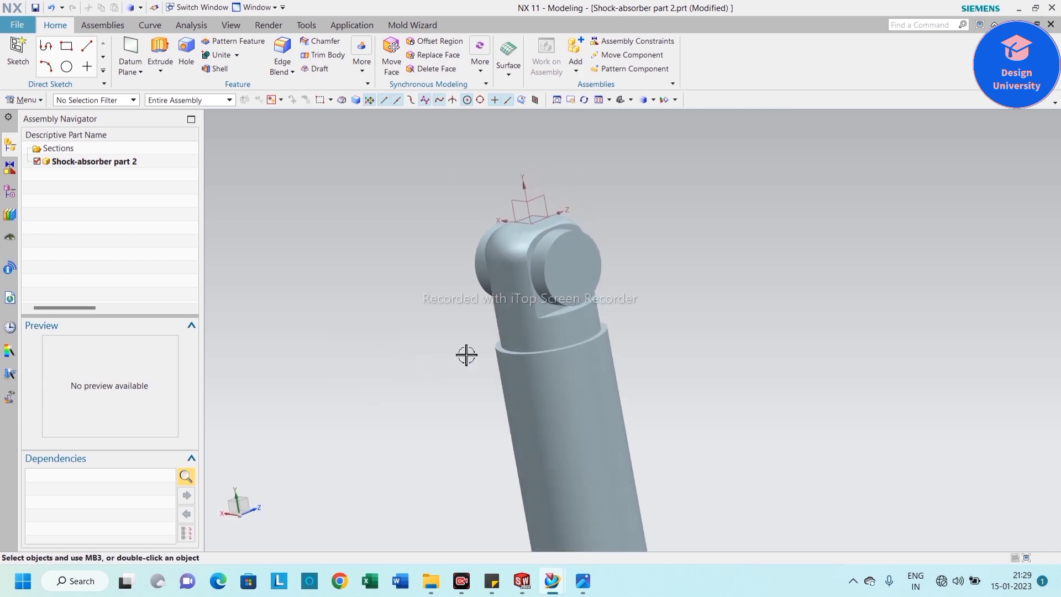
Step: Cut a simple 8 mm diameter hole through the whole body, centred on the round side boss's face
scroll(666, 264, "down", 4)
middle_click_drag(666, 264, 694, 277)
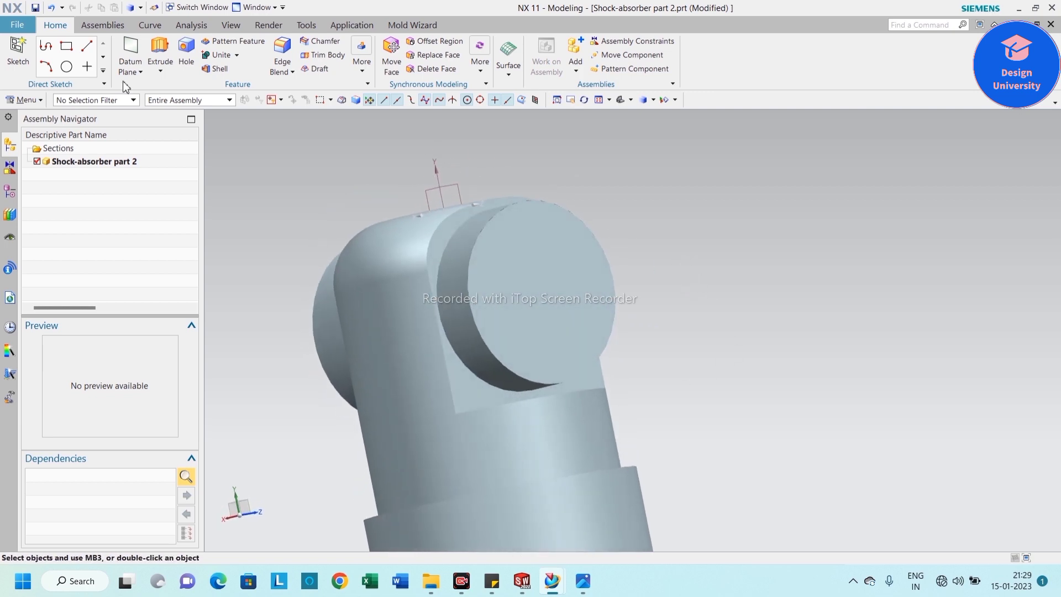
left_click(592, 230)
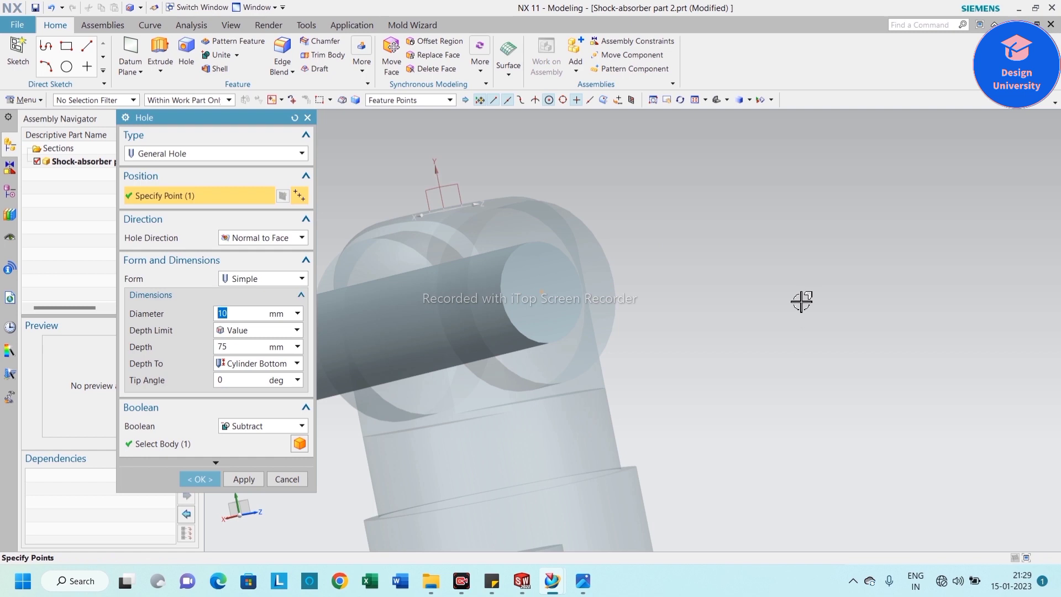
type("8")
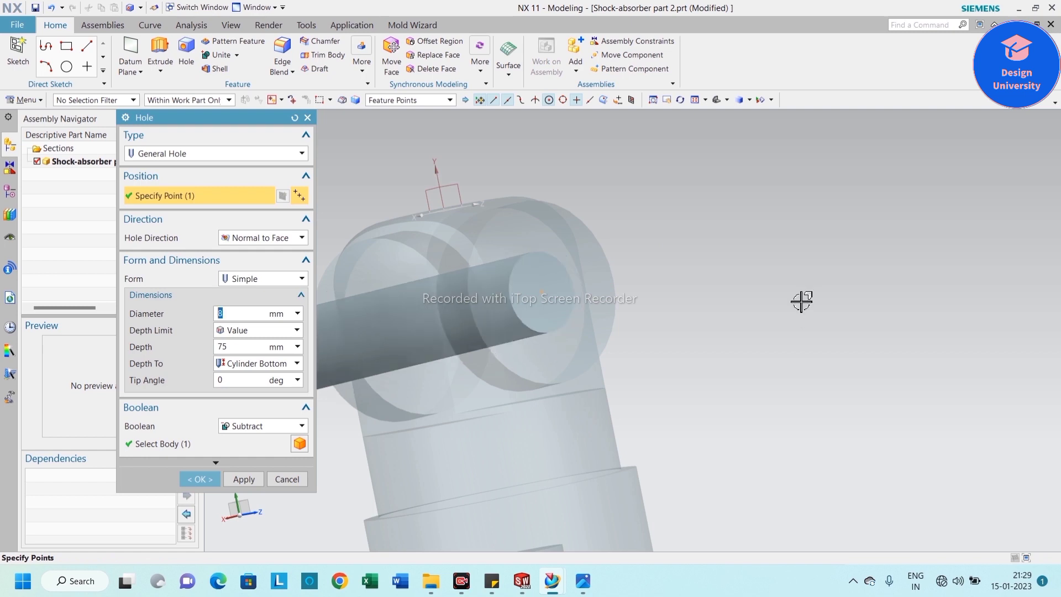
left_click(237, 331)
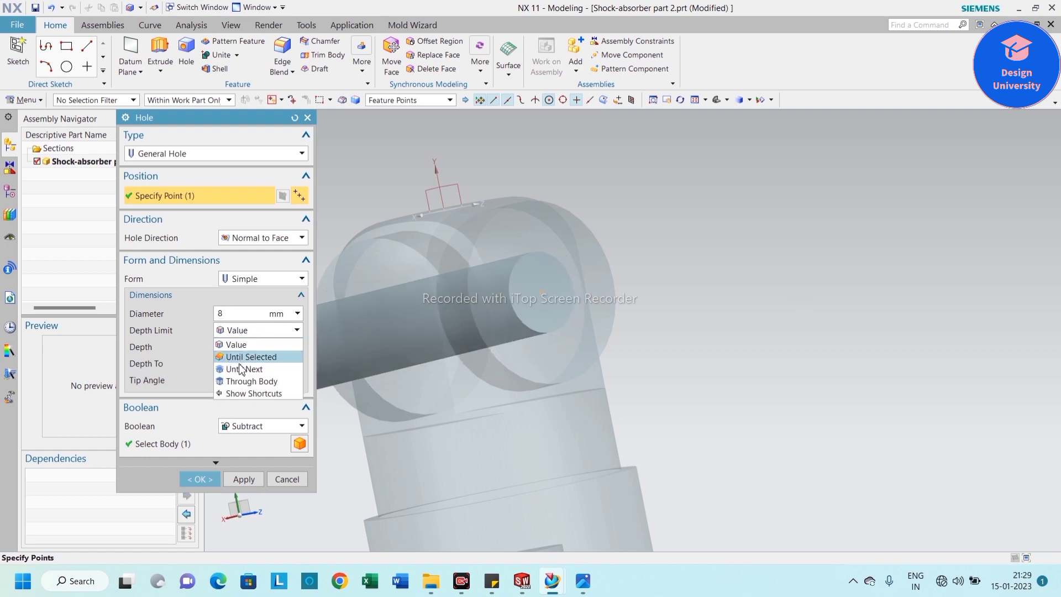
left_click(246, 381)
left_click(199, 434)
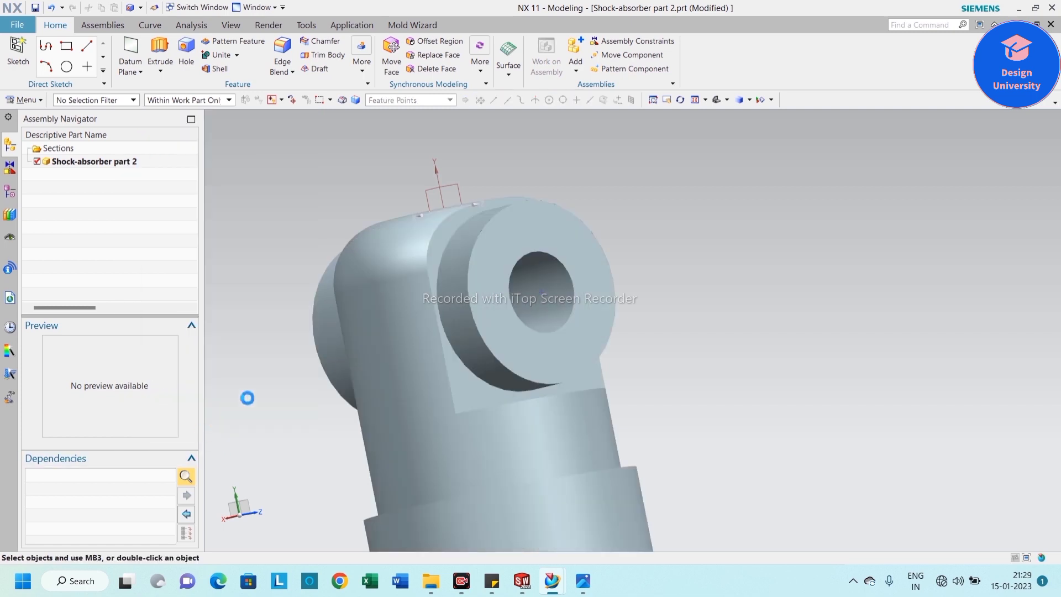
Step: Apply a 1 mm radius edge blend to the outer circular edges of both side bosses
middle_click_drag(808, 306, 774, 314)
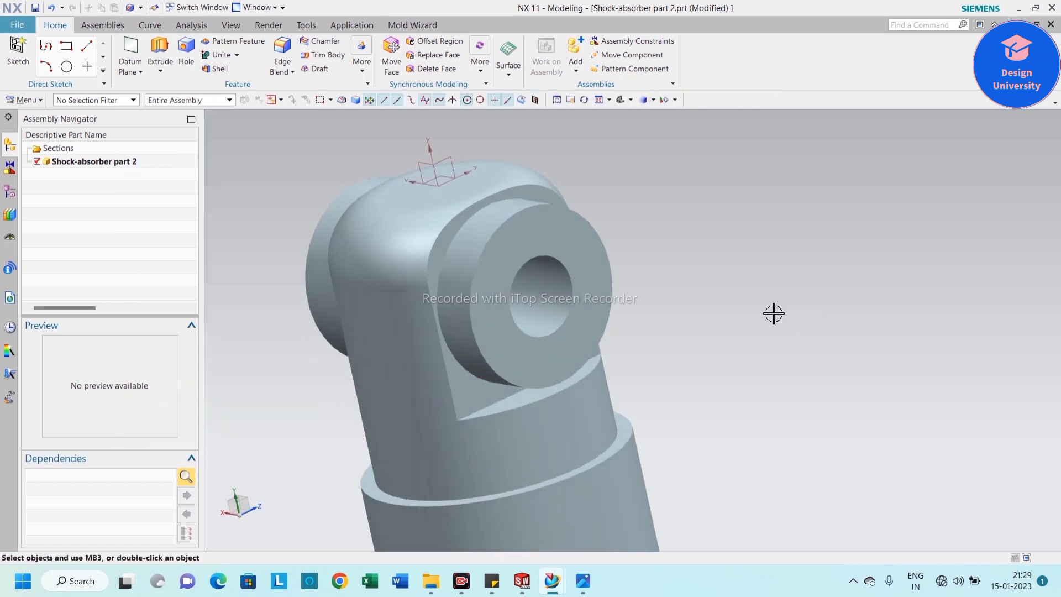
left_click(283, 48)
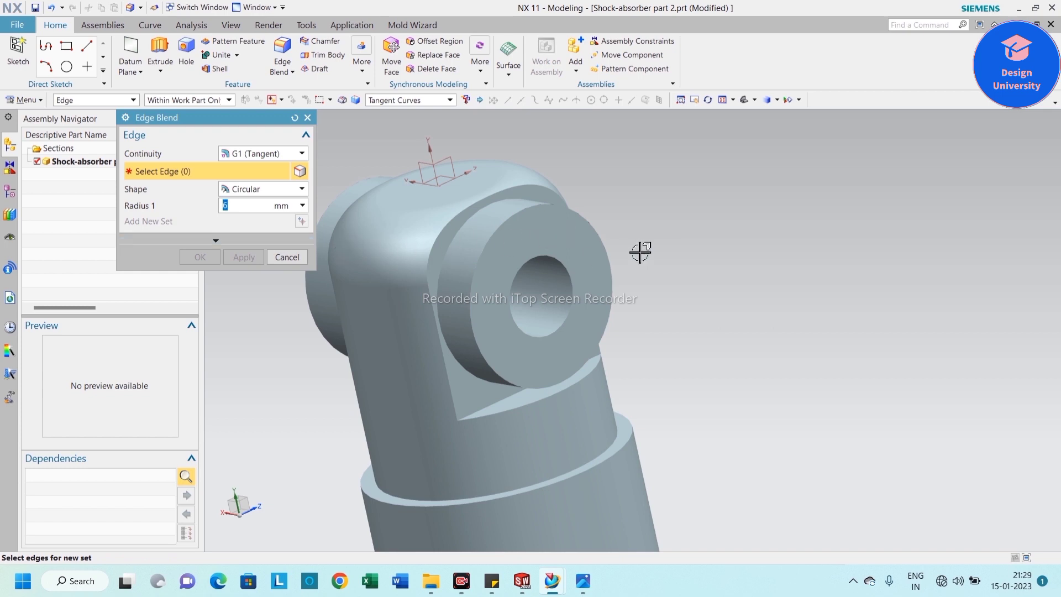
middle_click_drag(640, 252, 572, 229)
left_click(574, 229)
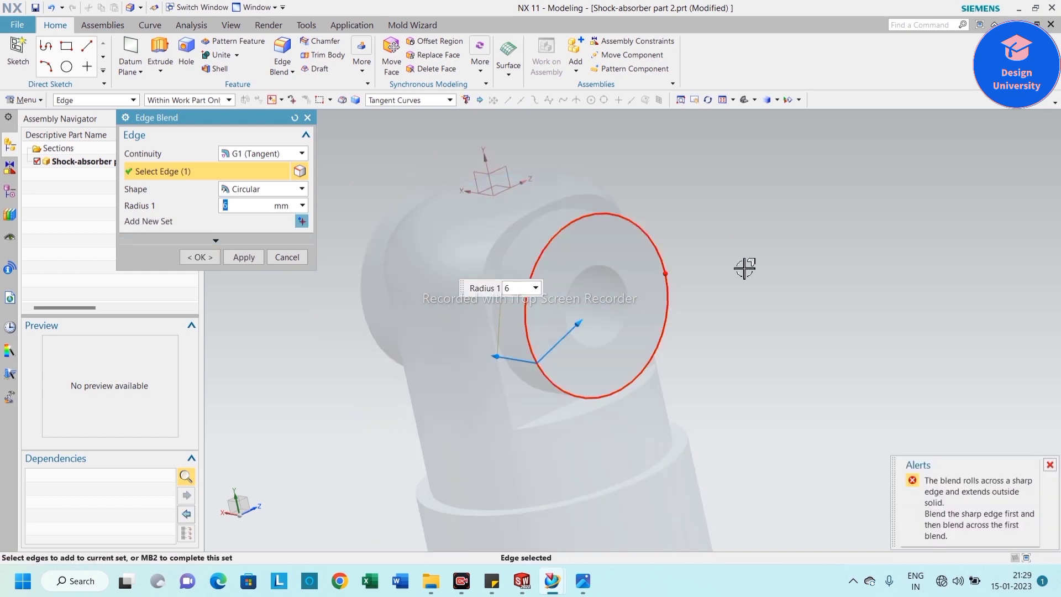
type("1")
key("Return")
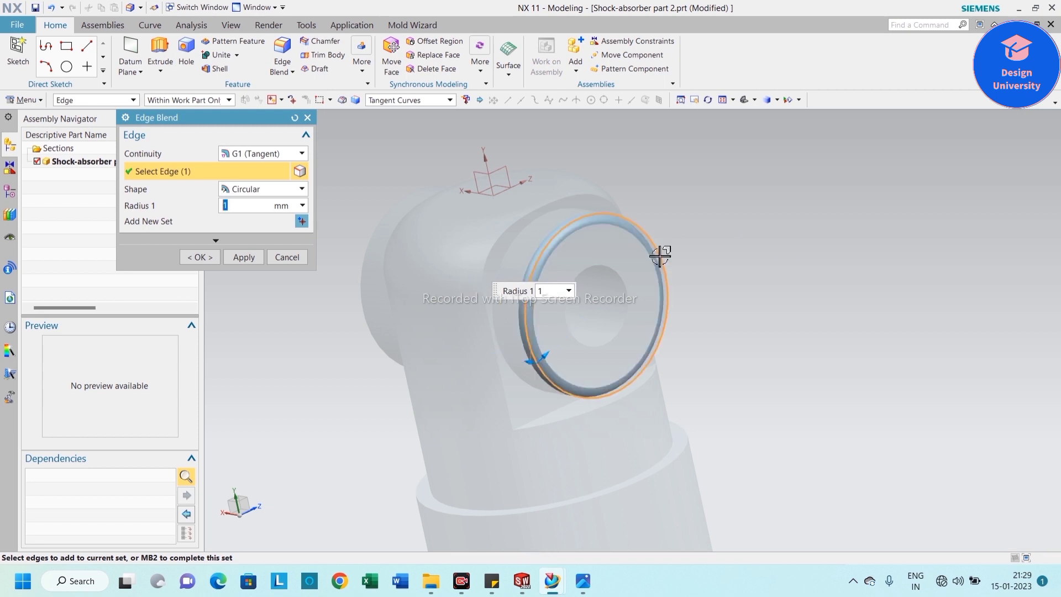
left_click(410, 203)
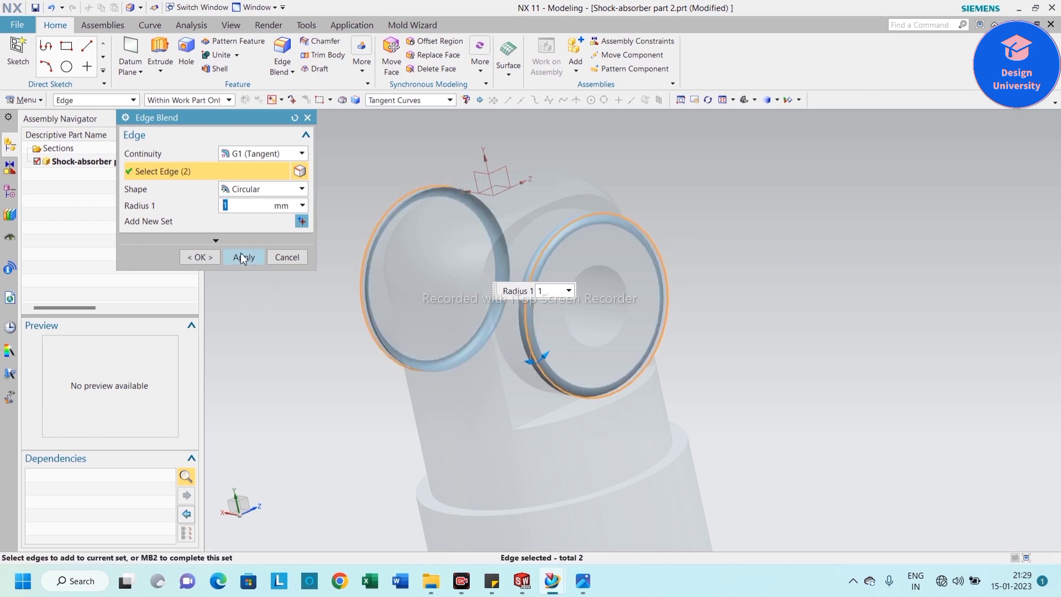
Step: Add a second edge set to the blend with a 0.25 mm radius
left_click(301, 222)
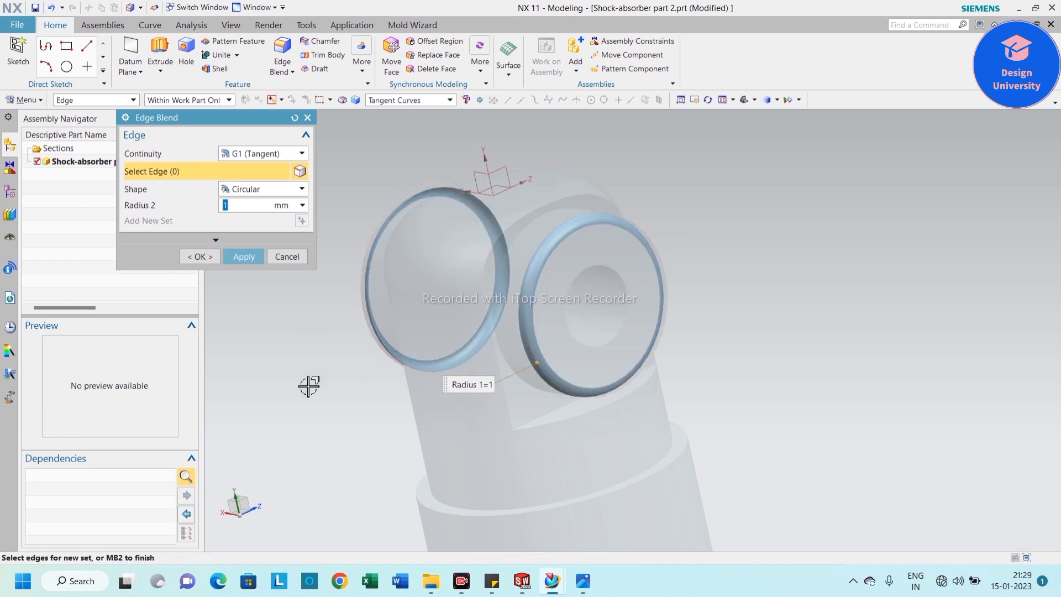
middle_click_drag(295, 406, 221, 340)
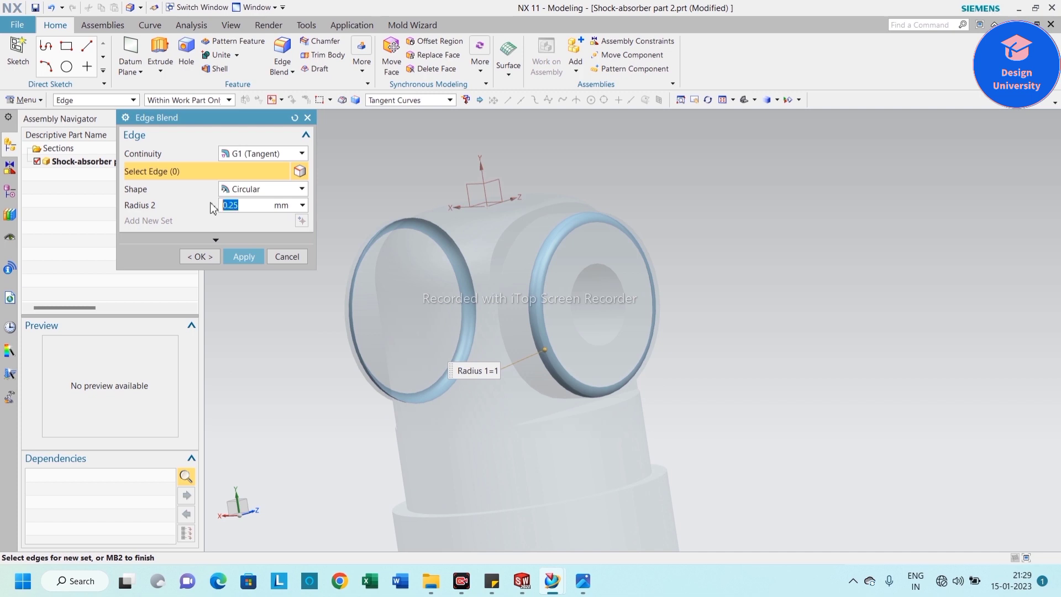
Step: Assign the edges of the flat cutouts around both side bosses to the 0.25 mm edge blend set
left_click(543, 208)
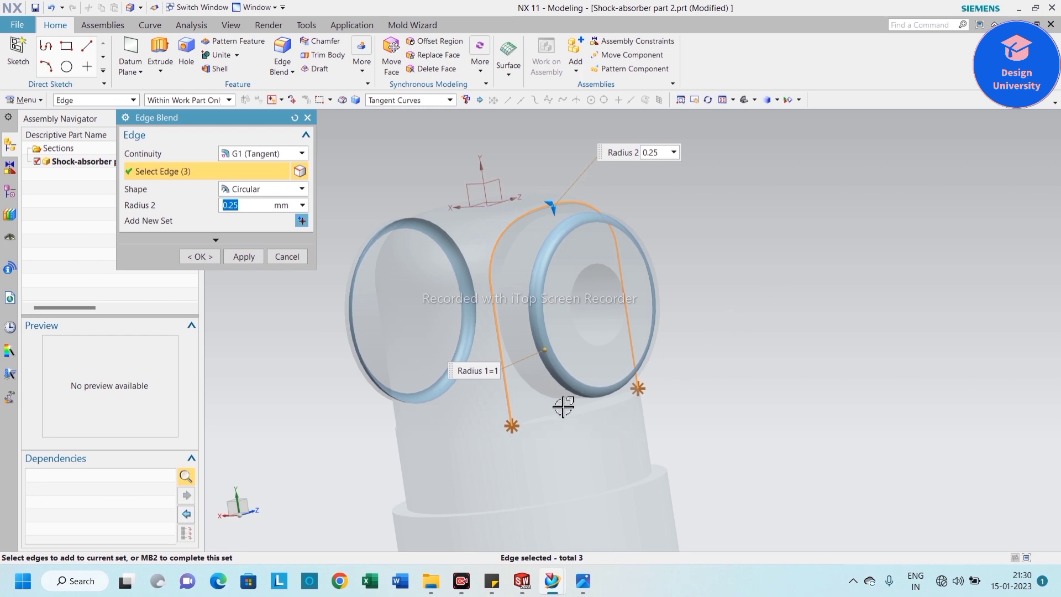
left_click(580, 407)
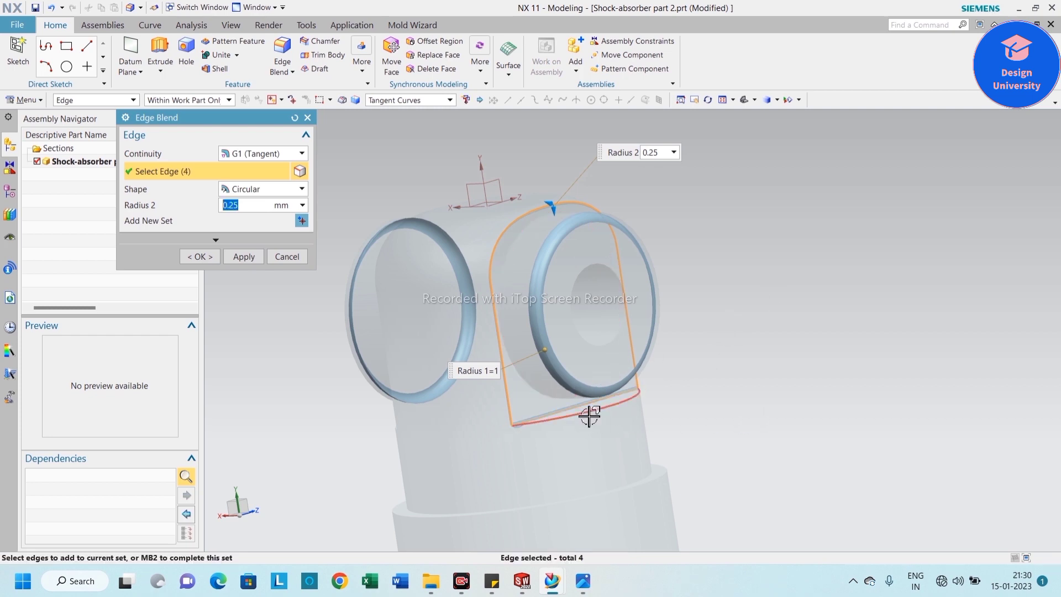
left_click(587, 414)
middle_click_drag(724, 428, 746, 445)
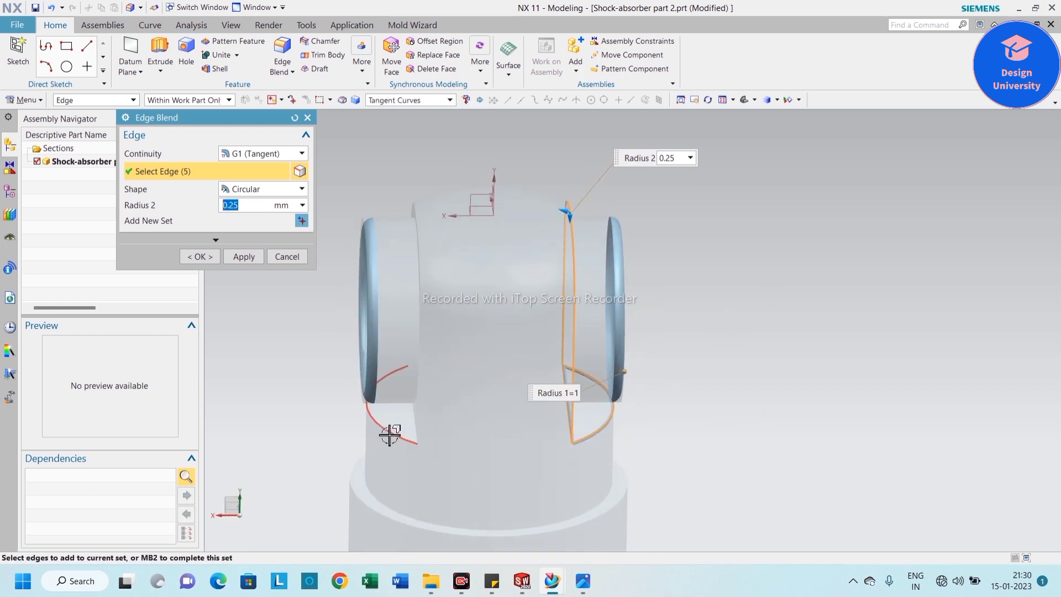
left_click(392, 432)
middle_click_drag(379, 429, 442, 429)
left_click(436, 430)
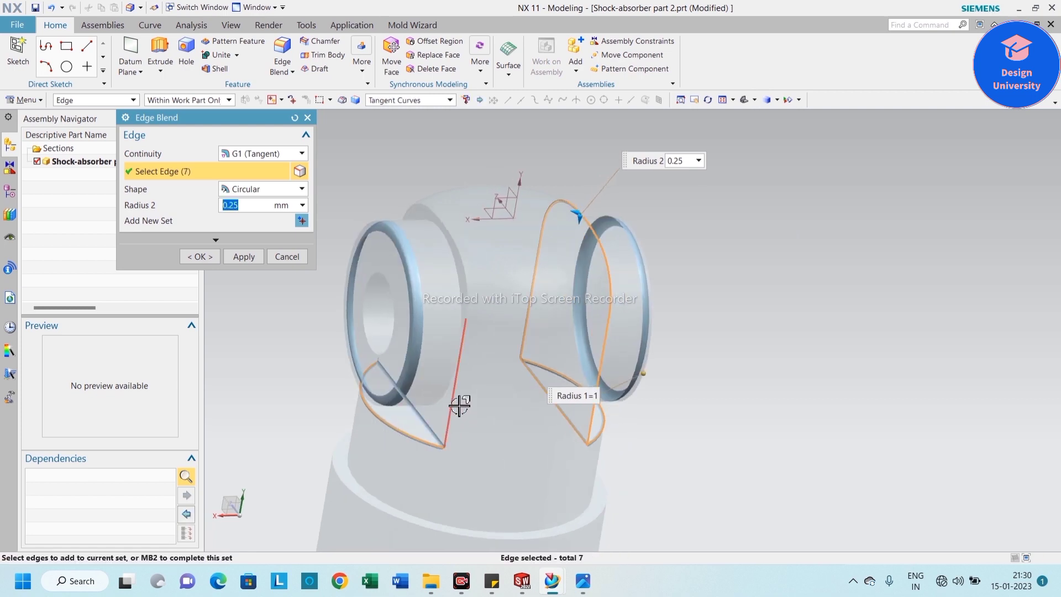
left_click(460, 406)
middle_click_drag(792, 452, 719, 422)
scroll(604, 367, "down", 2)
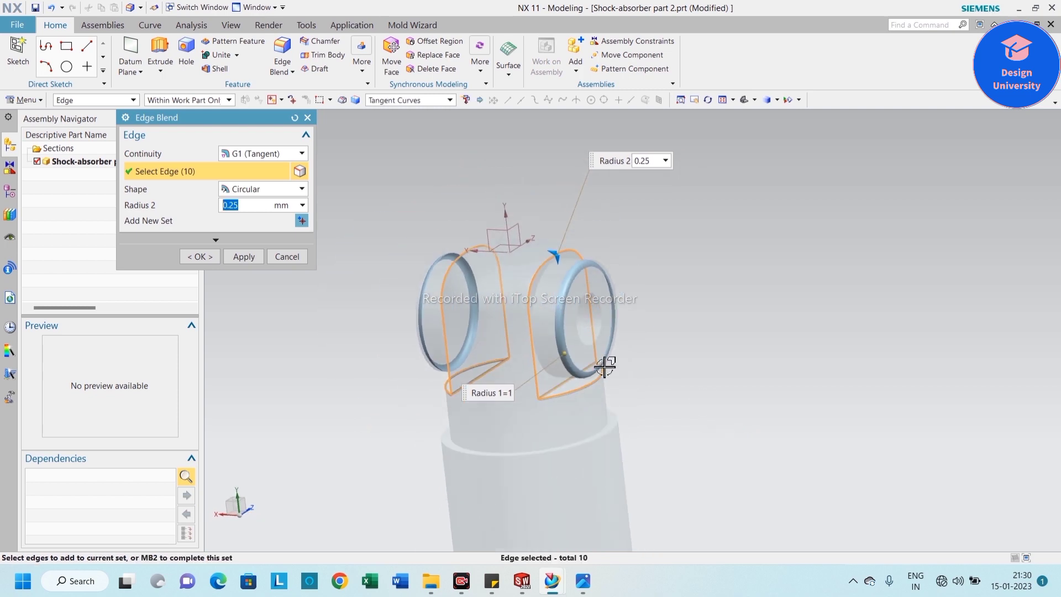
scroll(630, 420, "up", 3)
scroll(708, 380, "down", 3)
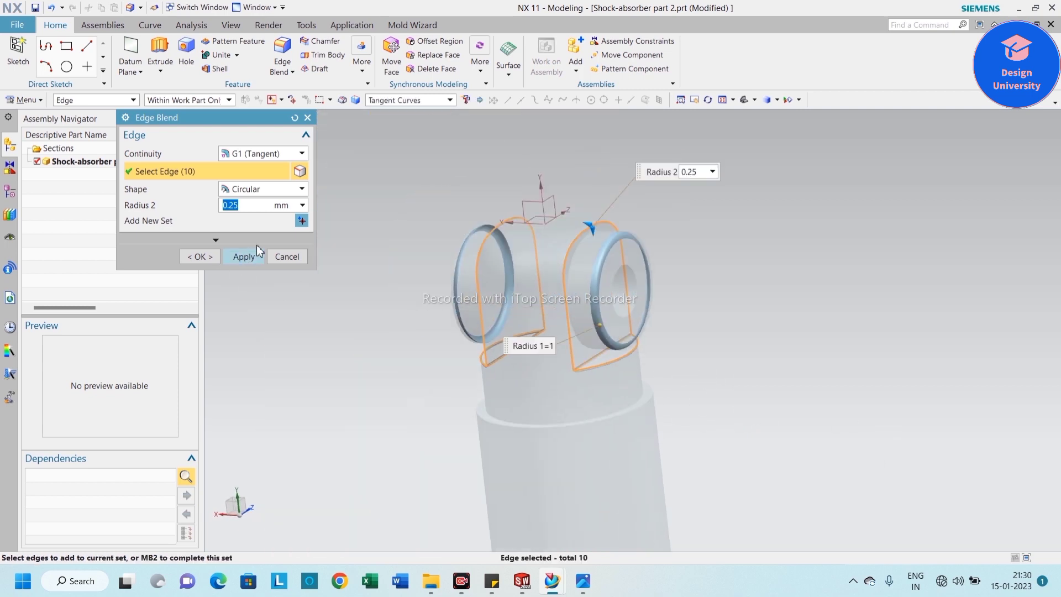
Step: Add a 0.5 mm blend set on the circular hole edges of both side bosses
left_click(302, 220)
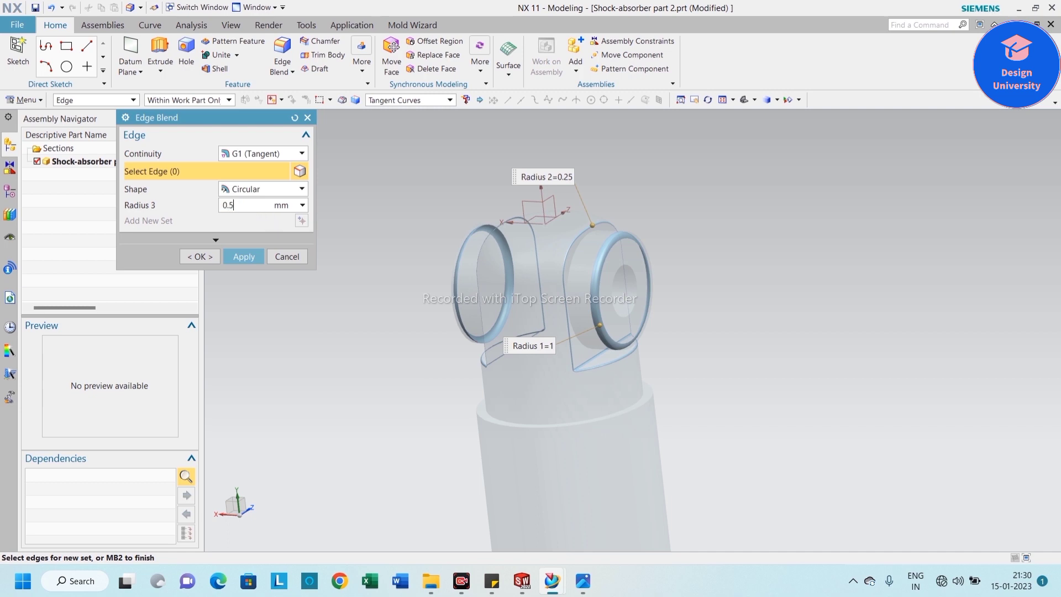
left_click(628, 268)
middle_click_drag(467, 363, 500, 360)
left_click(540, 278)
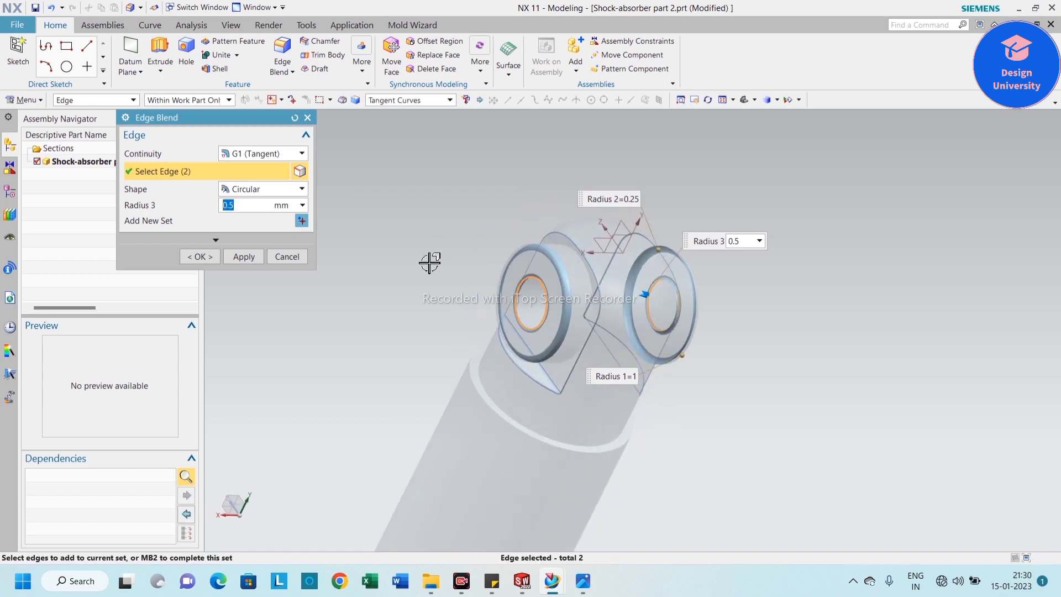
middle_click_drag(429, 260, 292, 275)
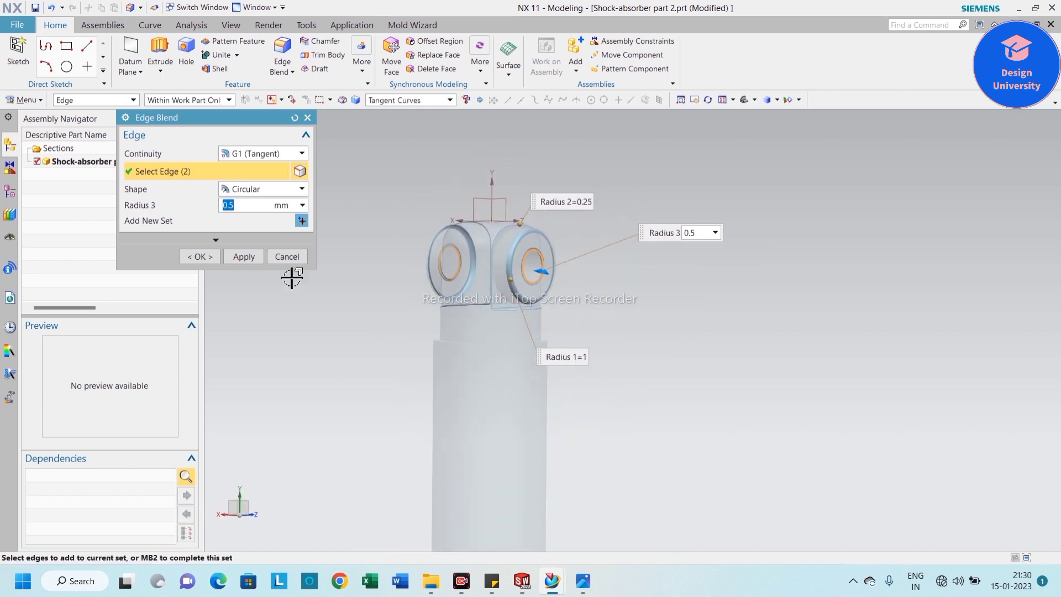
Step: Add a 2 mm blend set on the outer edge of the cylinder's lower end and complete the edge blend
left_click(302, 220)
middle_click_drag(510, 411, 500, 459)
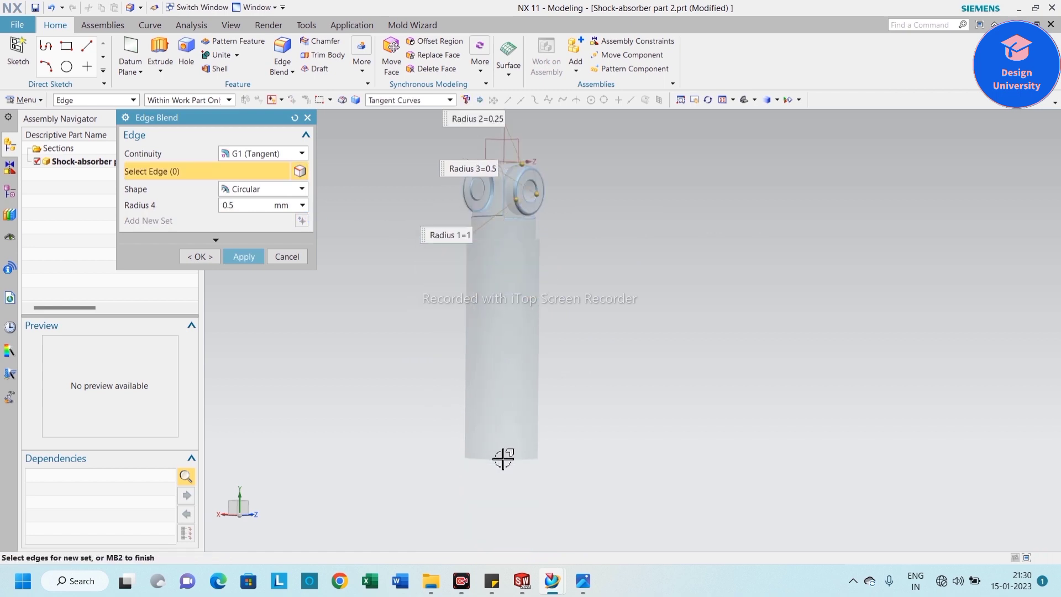
left_click(503, 458)
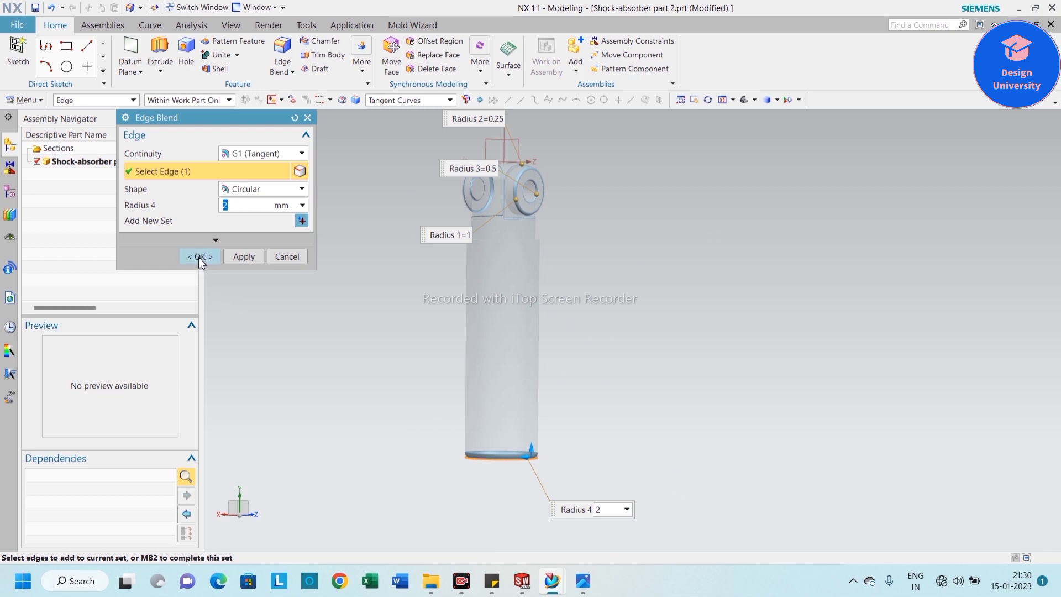
left_click(200, 256)
middle_click_drag(450, 439, 457, 414)
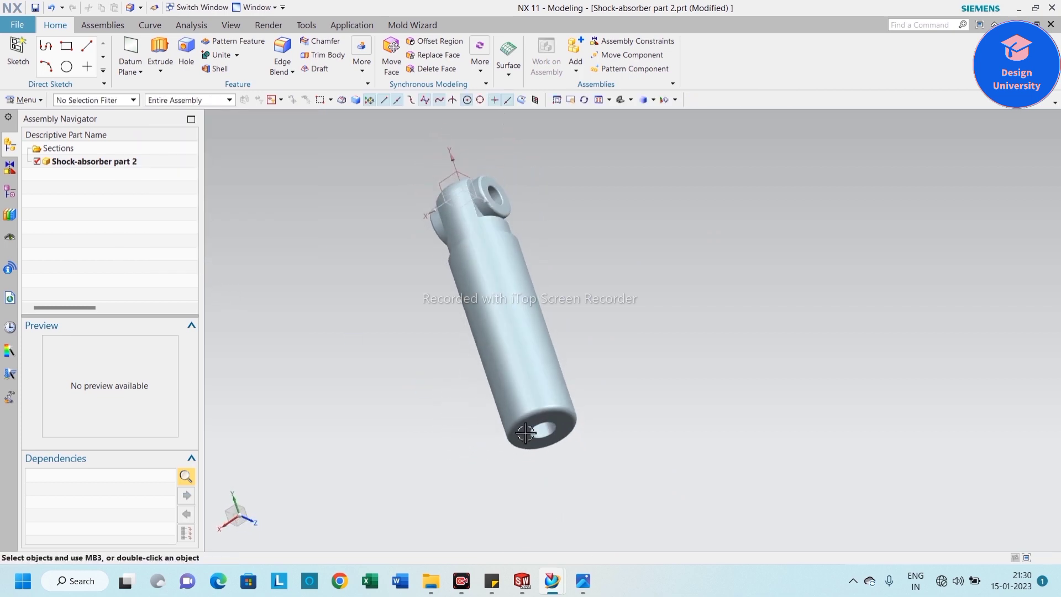
Step: Edit Edge Blend (7) to add a 1 mm blend set on the hole edge at the cylinder's lower end
left_click(14, 197)
left_click(86, 308)
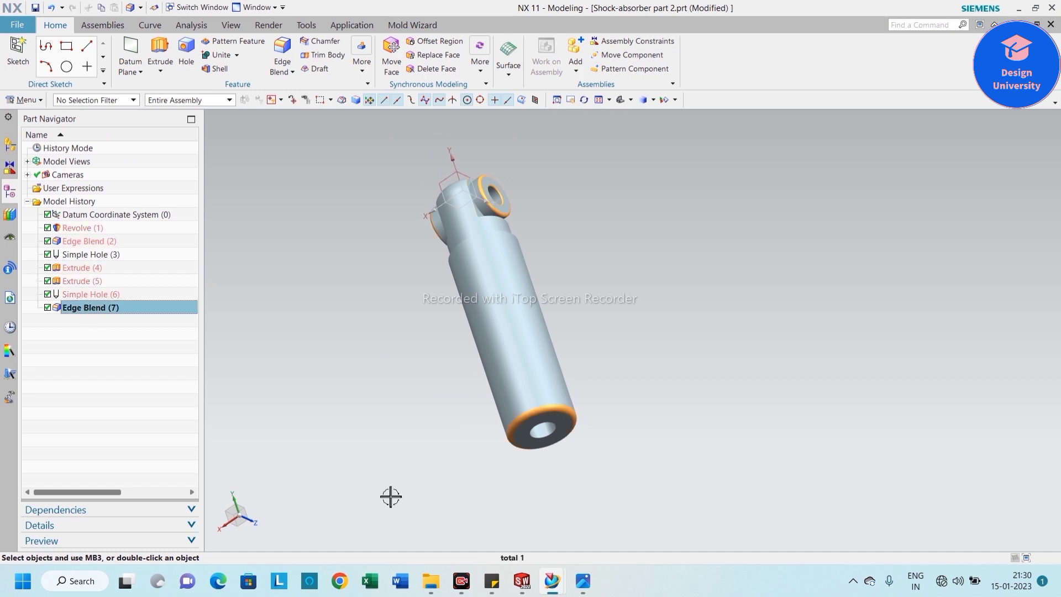
key("Escape")
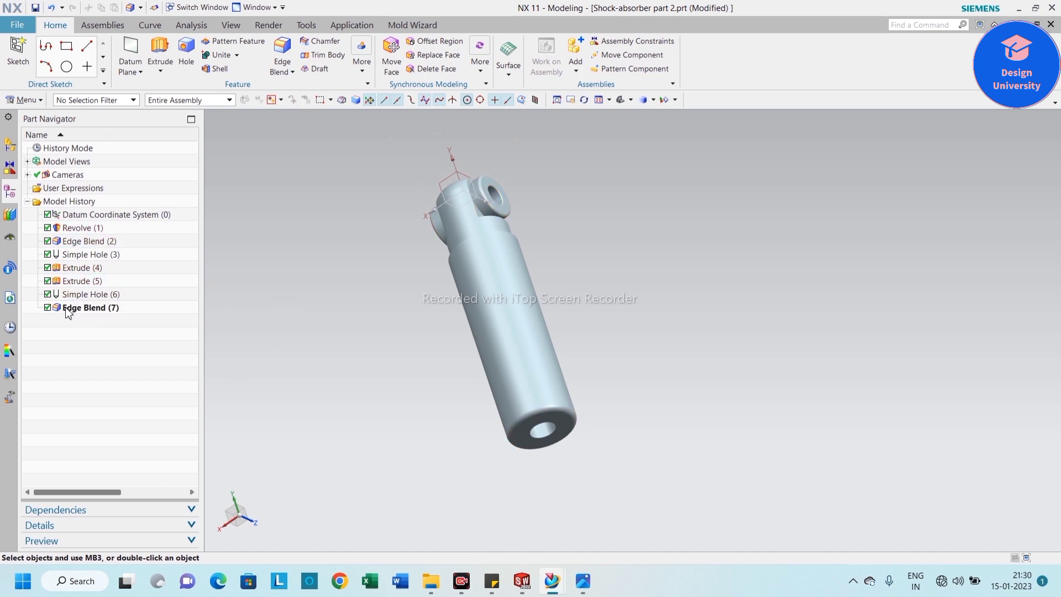
double_click(83, 308)
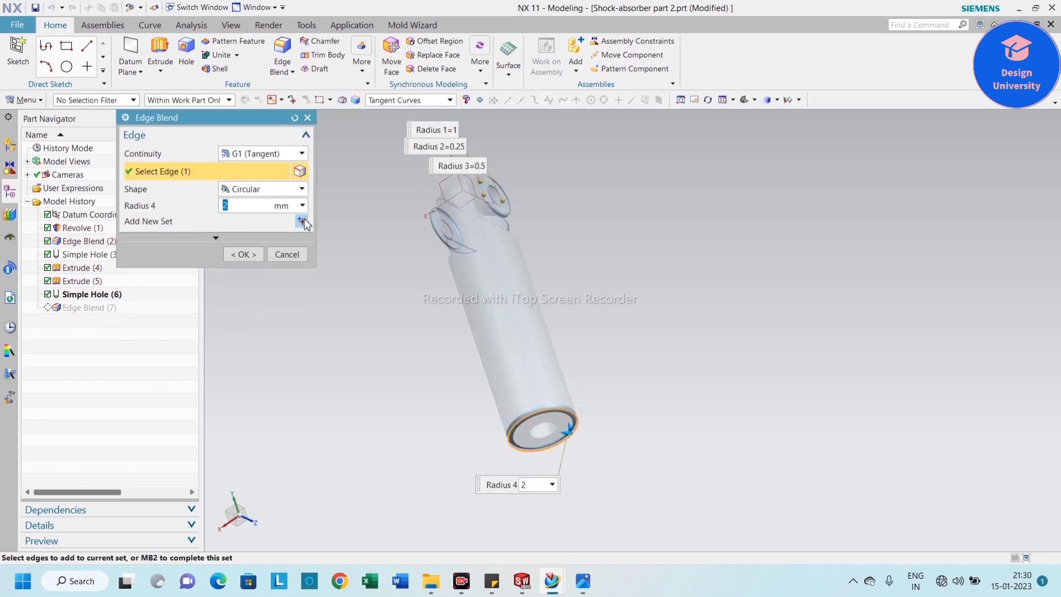
left_click(302, 221)
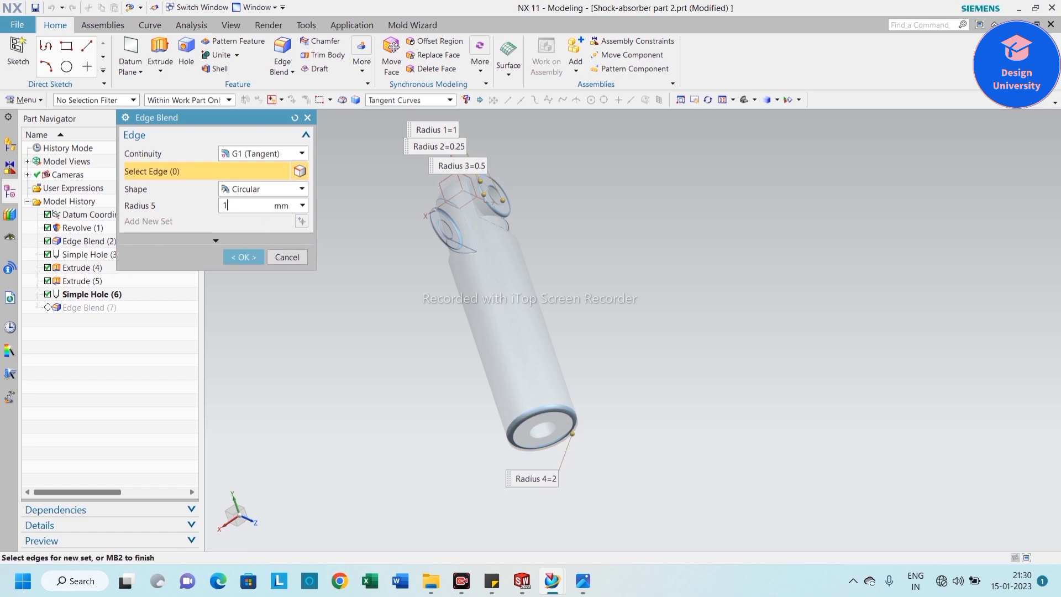
scroll(552, 422, "up", 2)
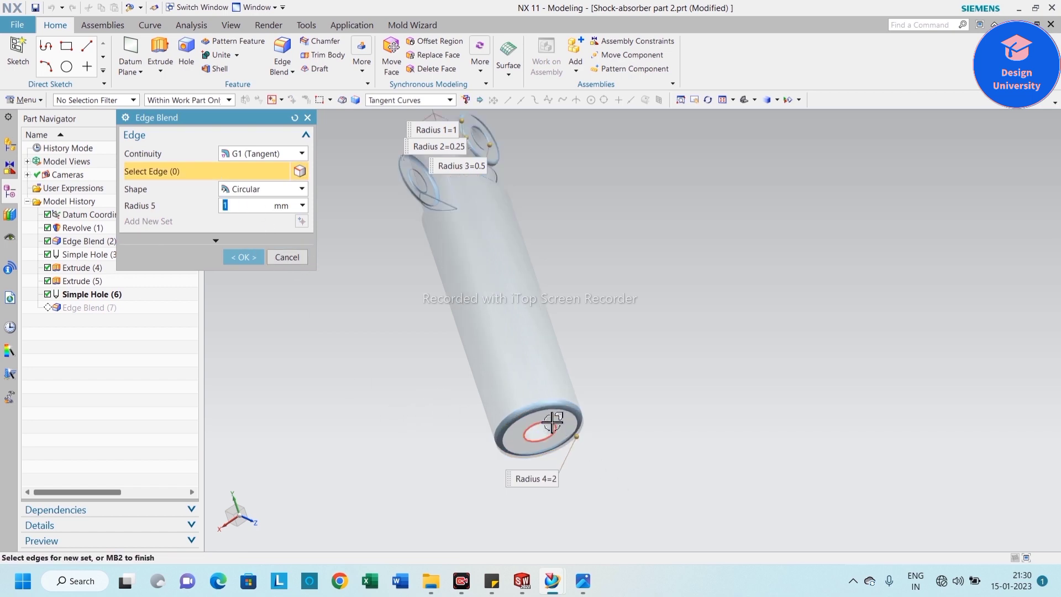
left_click(550, 429)
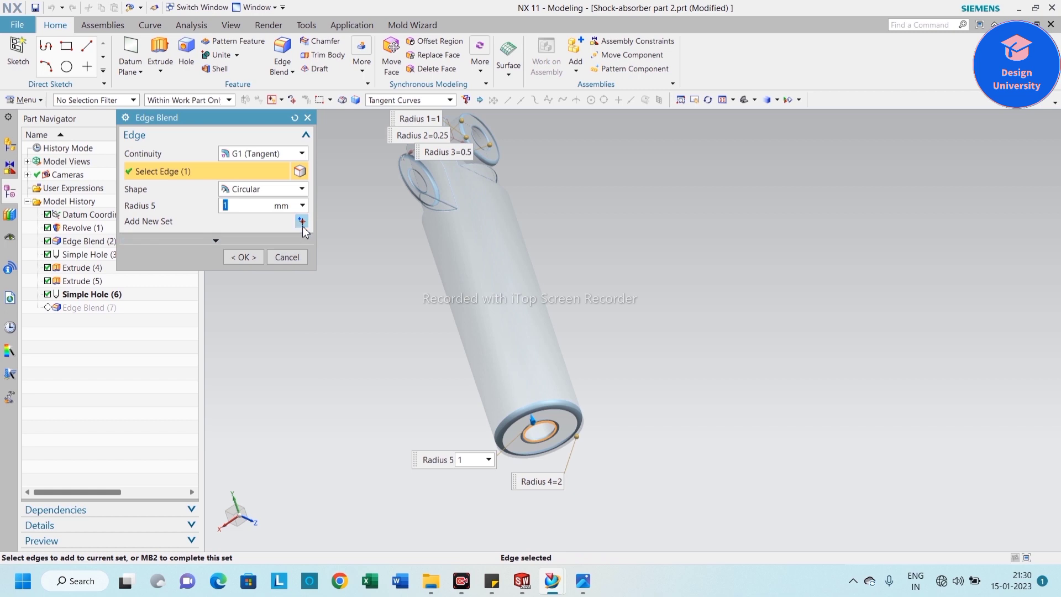
left_click(244, 257)
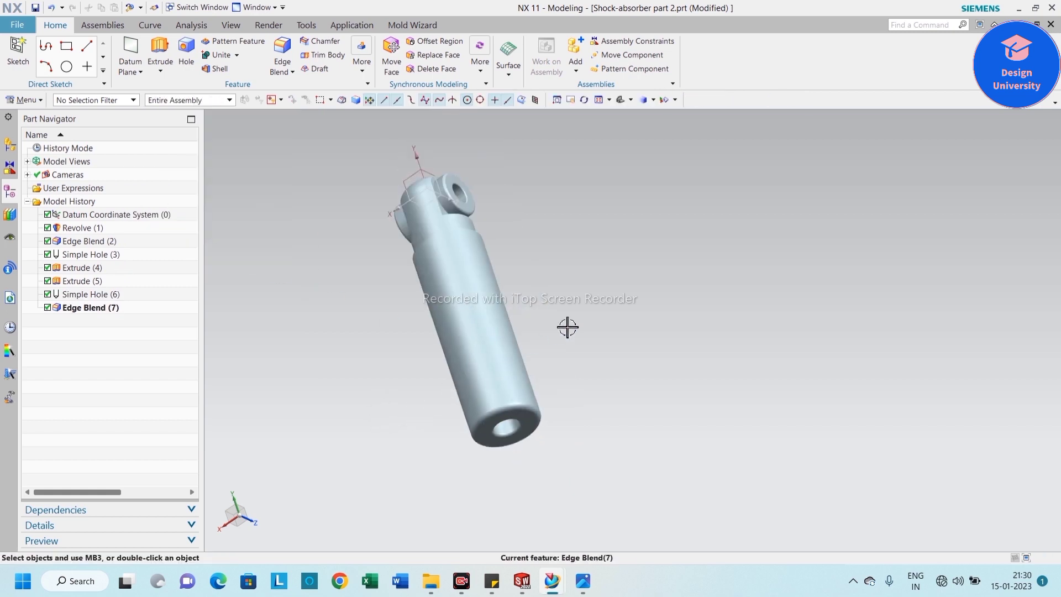
Step: Check the blended body from another angle and save the part
middle_click_drag(567, 328, 521, 387)
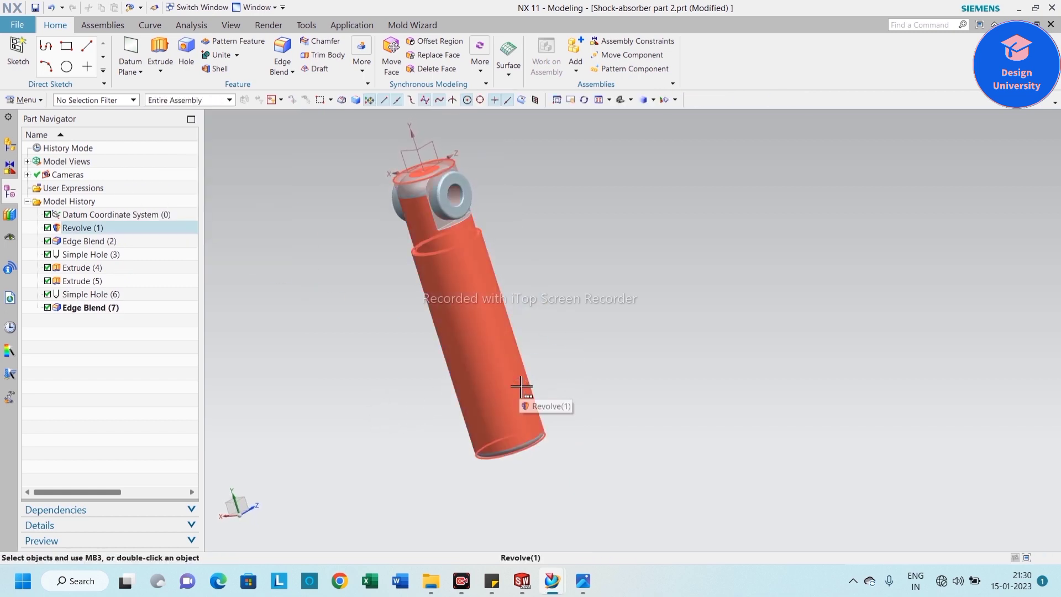
right_click(596, 235)
left_click(617, 253)
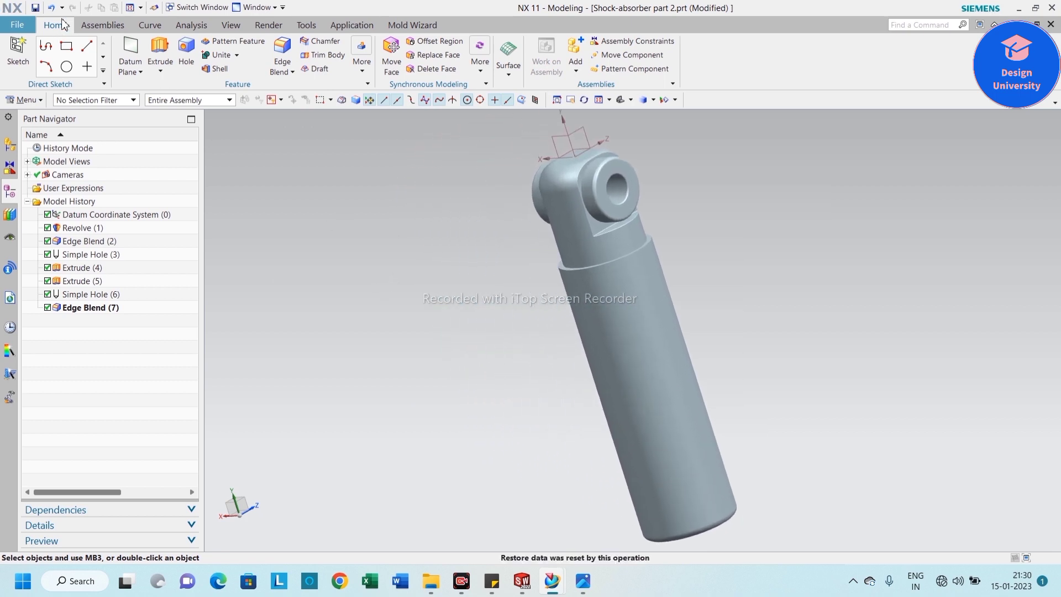
left_click(37, 9)
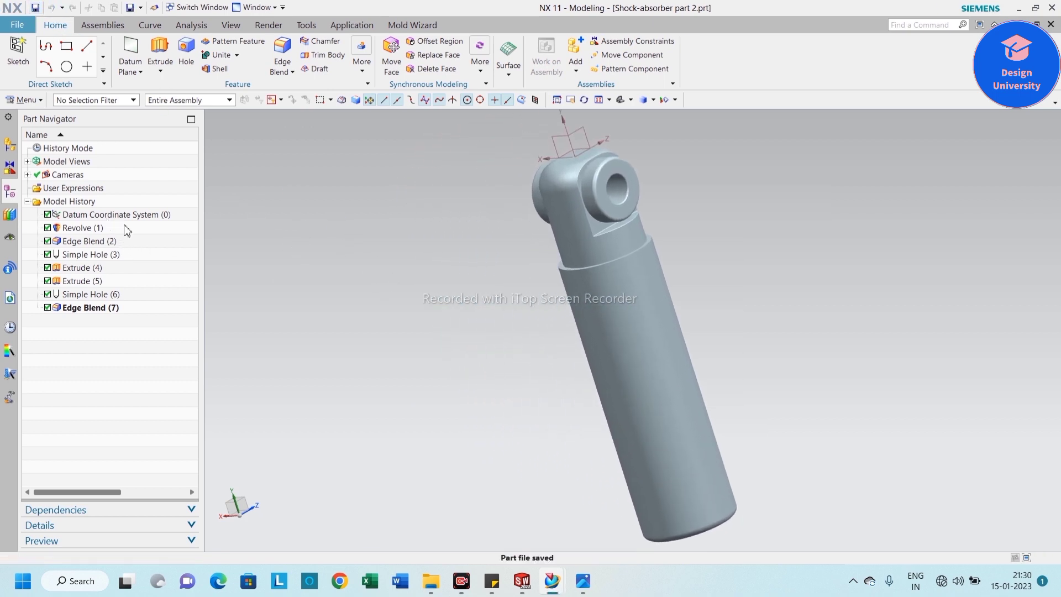
right_click(301, 208)
left_click(320, 219)
right_click(318, 206)
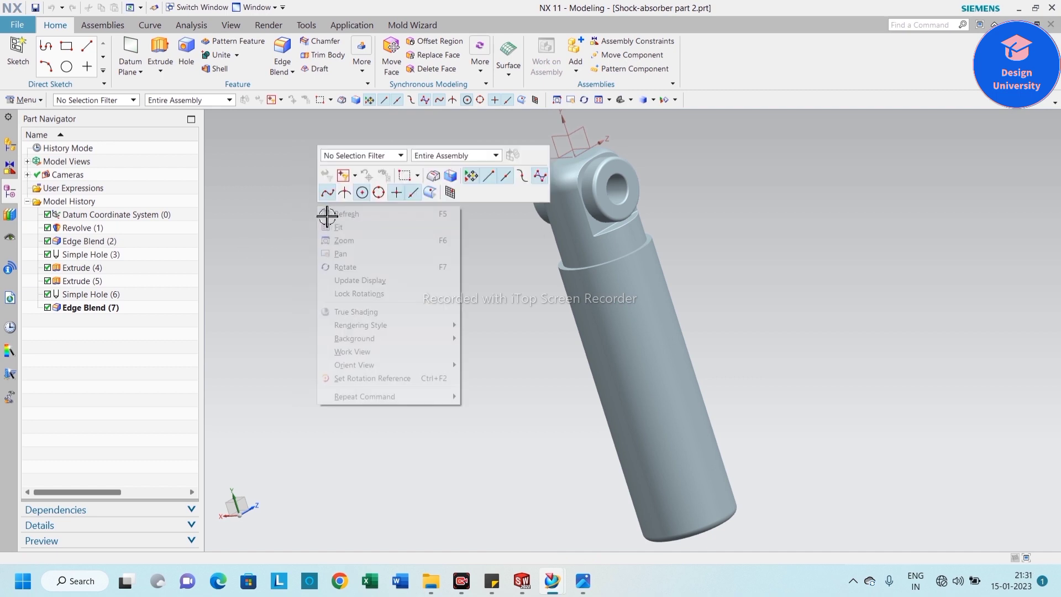
left_click(329, 228)
Step: Look up the display parent of Shock-absorber part 2 and save the part file again
left_click(10, 145)
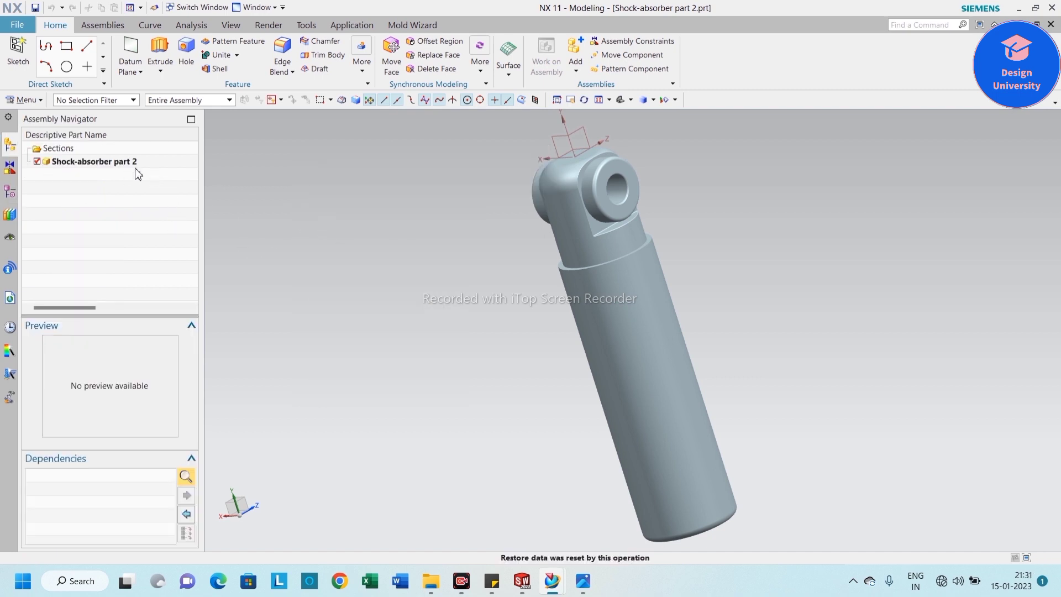
left_click(122, 161)
mouse_move(196, 170)
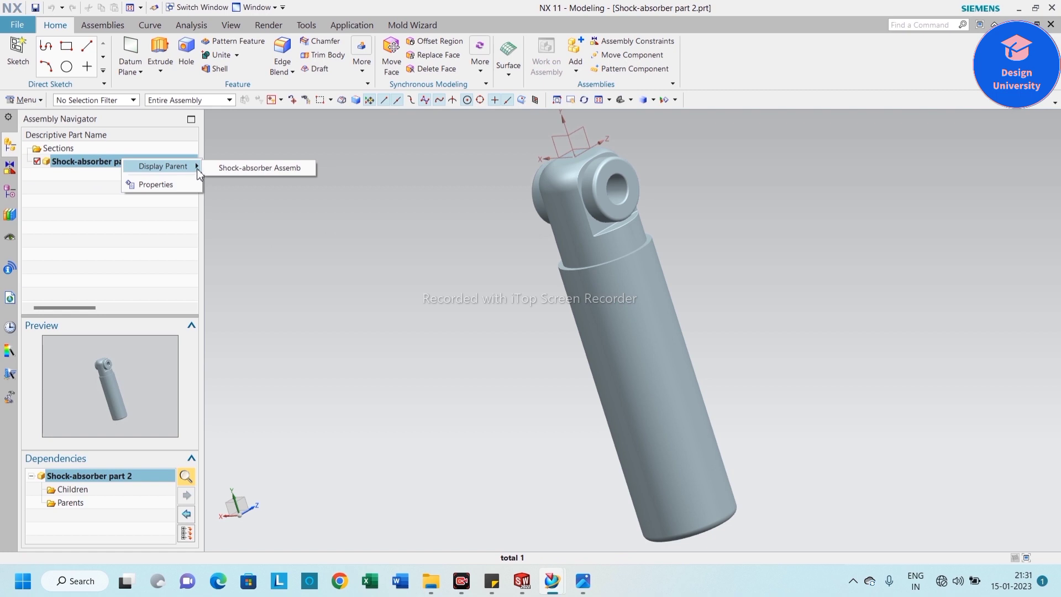
left_click(296, 239)
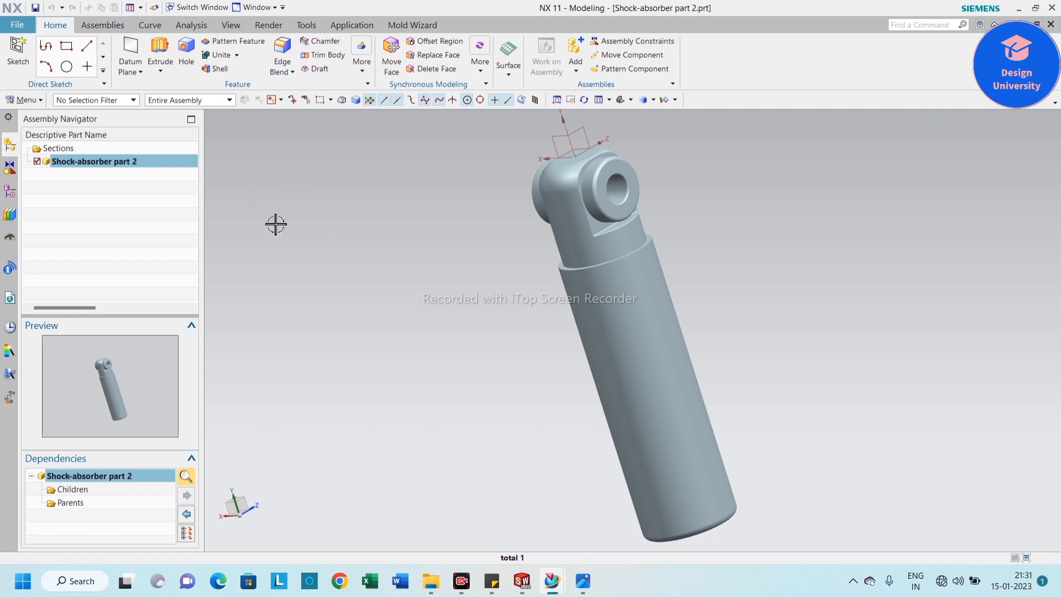
left_click(35, 7)
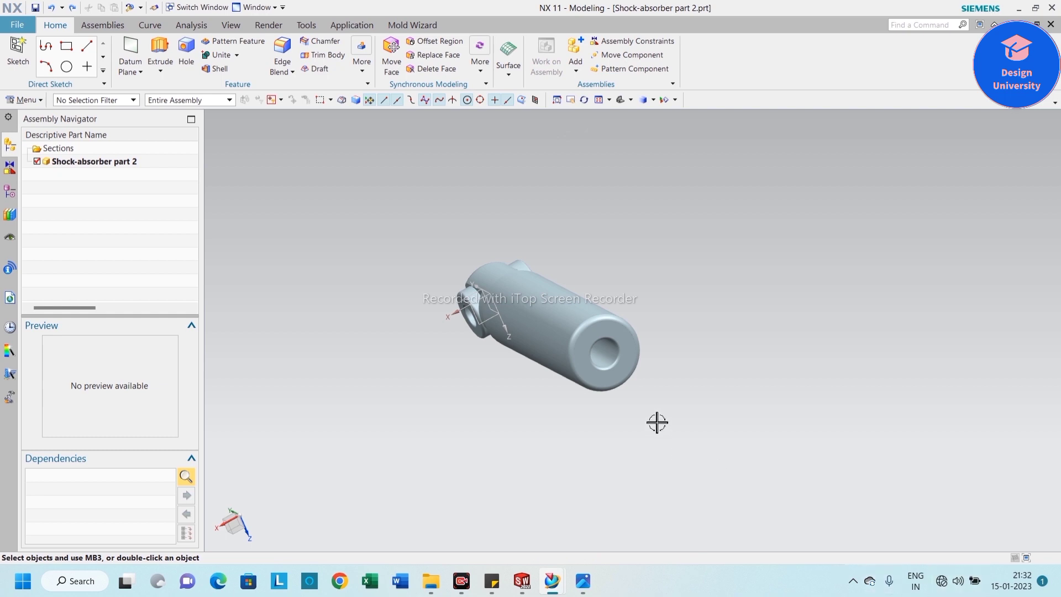
Step: Set the diameter of the simple hole in the cylinder's lower end face to 20 mm
scroll(653, 414, "up", 3)
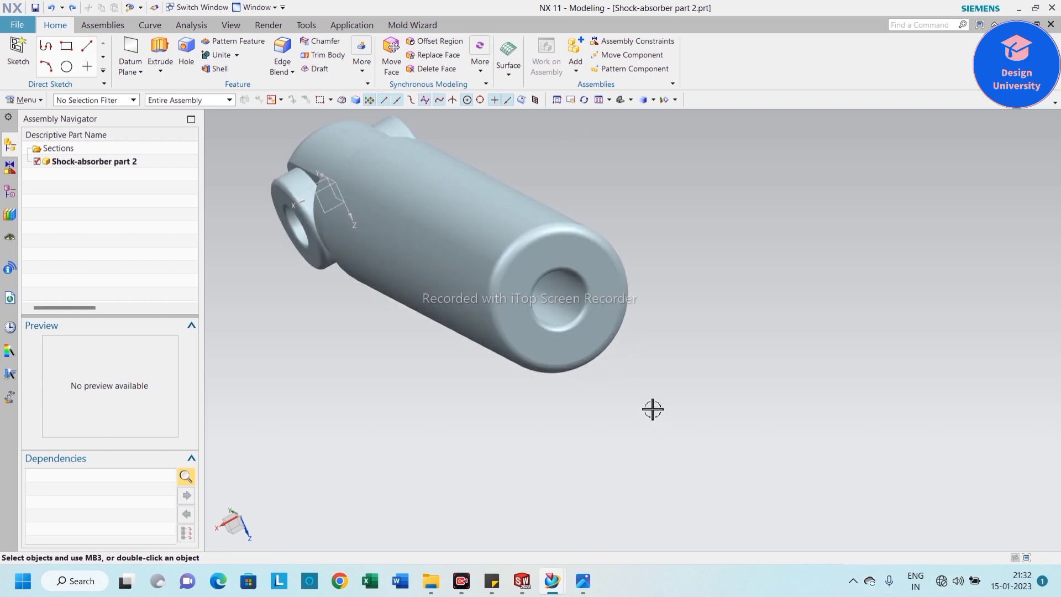
scroll(652, 405, "down", 1)
mouse_move(653, 405)
middle_mouse_down()
mouse_move(654, 428)
mouse_move(658, 418)
middle_mouse_up()
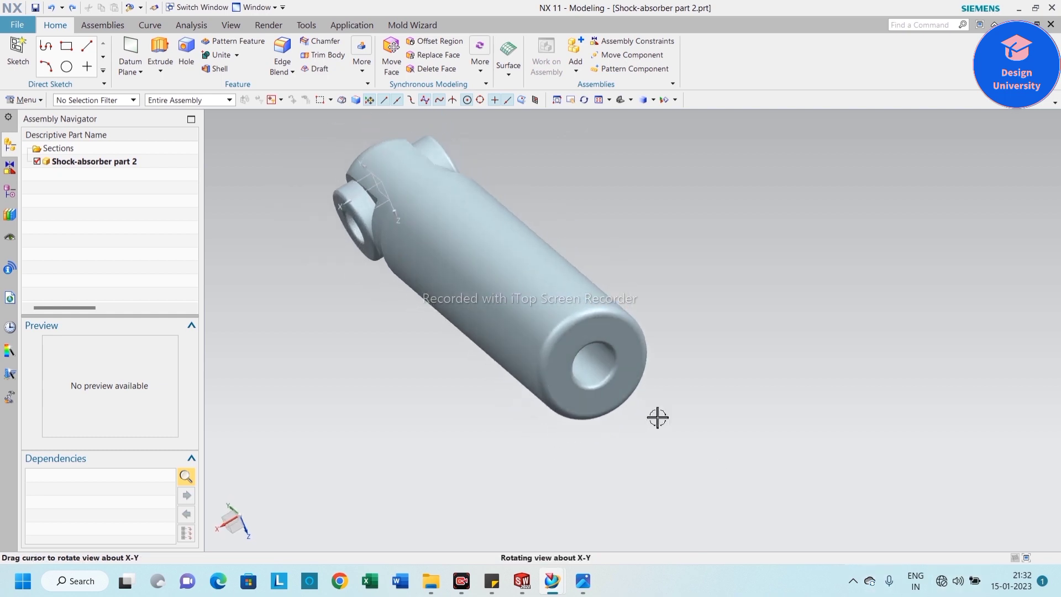
double_click(604, 363)
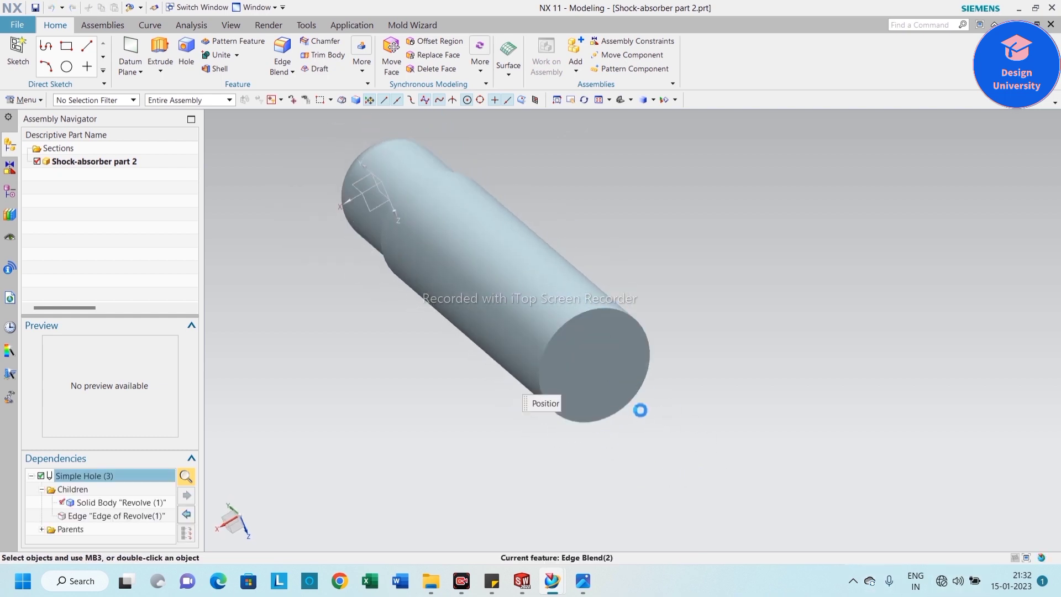
type("20")
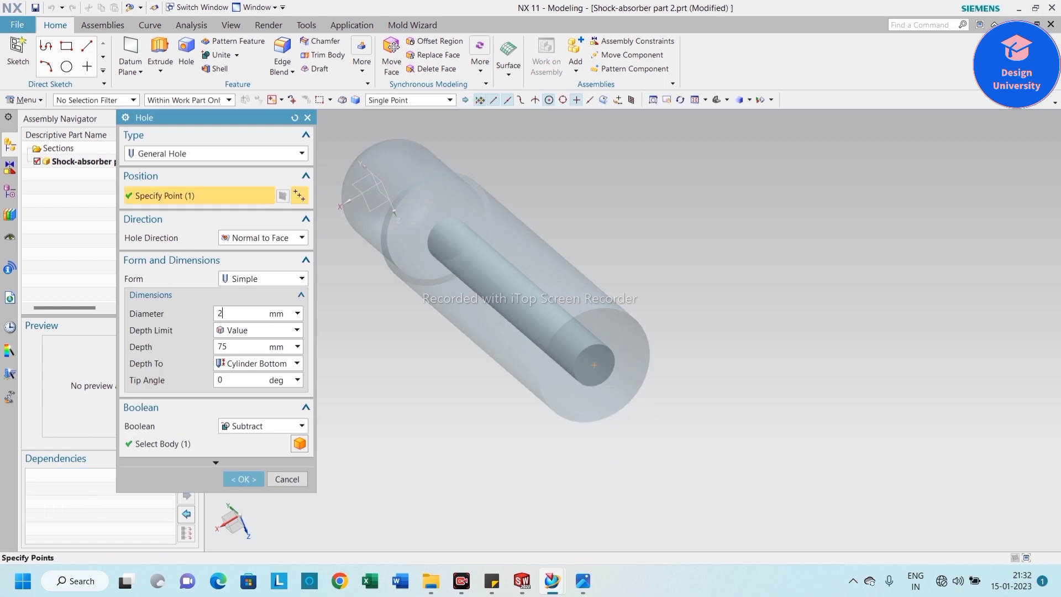
key("Return")
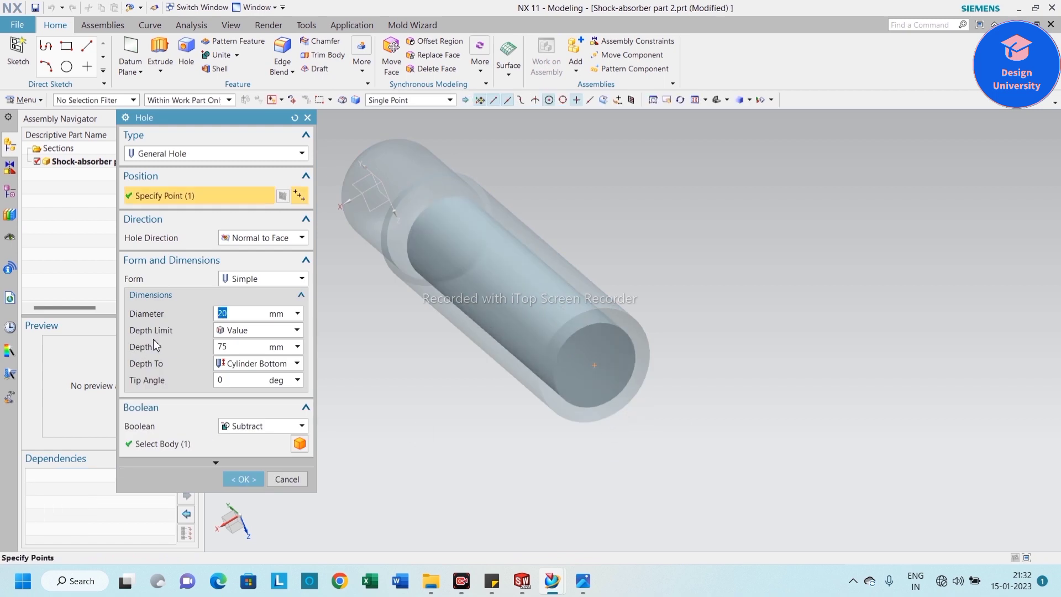
left_click(243, 478)
mouse_move(450, 405)
middle_mouse_down()
mouse_move(437, 367)
mouse_move(426, 379)
mouse_move(464, 412)
middle_mouse_up()
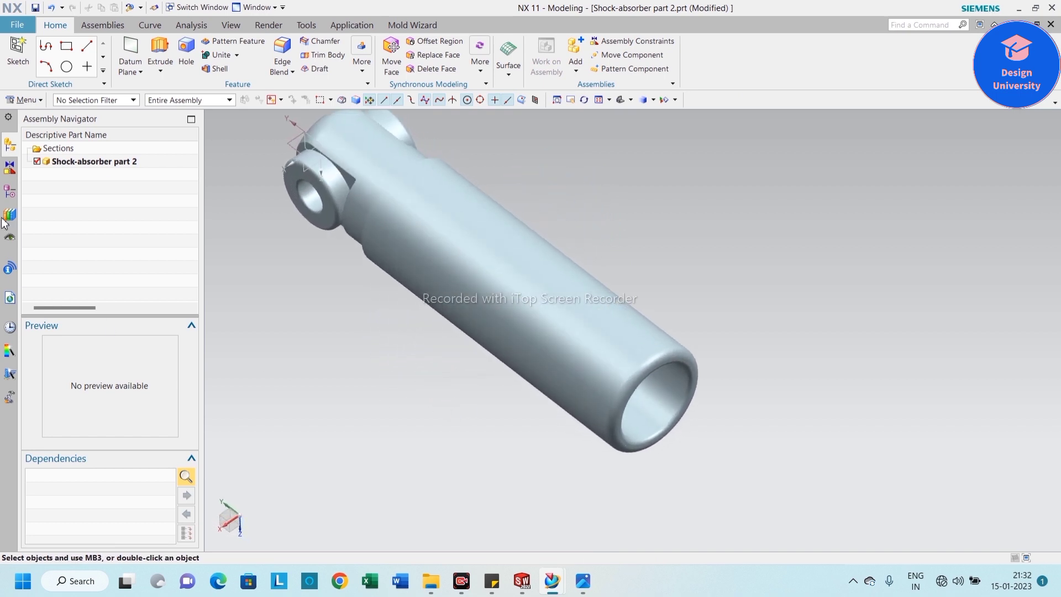
Step: Edit the sketch of Revolve (1) and set the height of the step in the profile to 2 mm
left_click(10, 190)
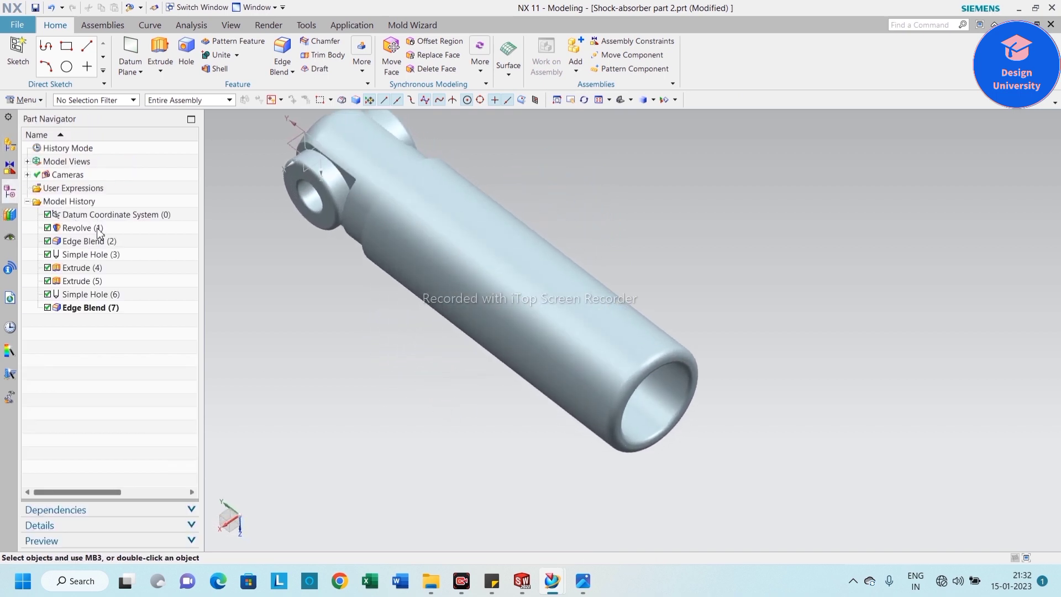
double_click(88, 229)
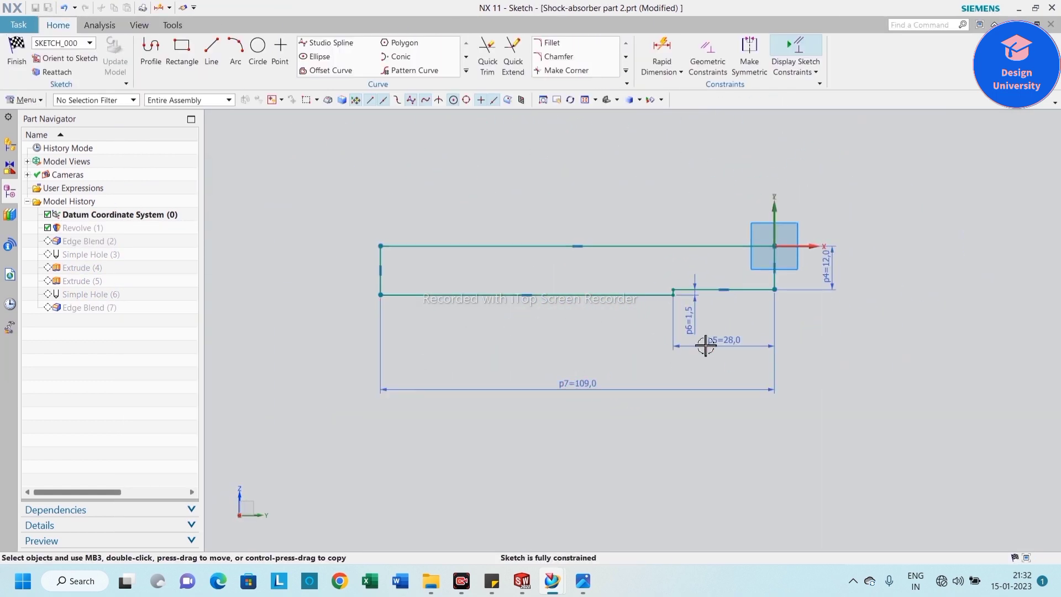
scroll(702, 319, "up", 3)
double_click(684, 315)
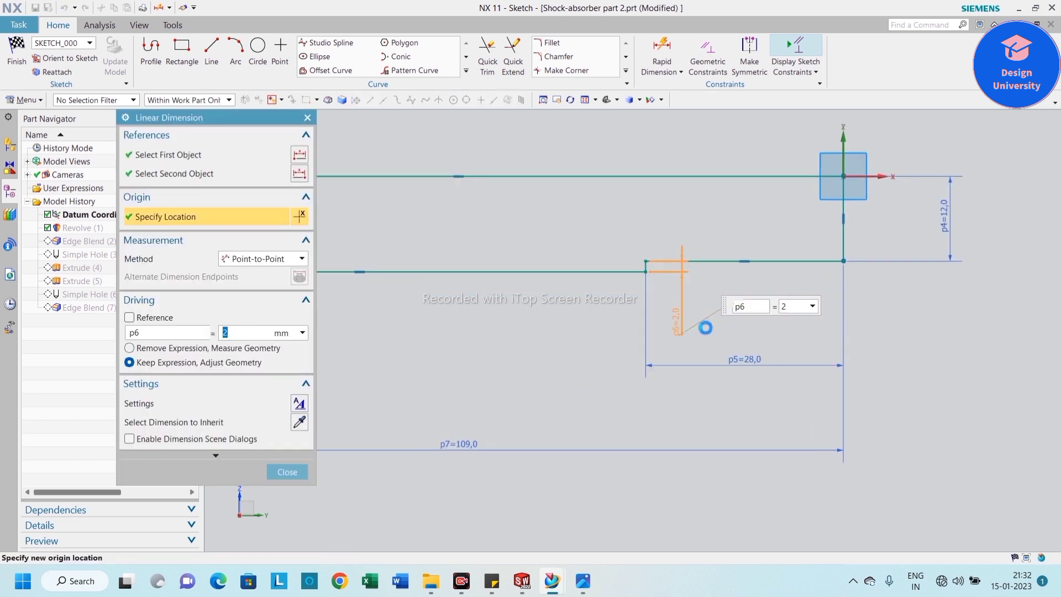
left_click(287, 472)
scroll(588, 355, "down", 1)
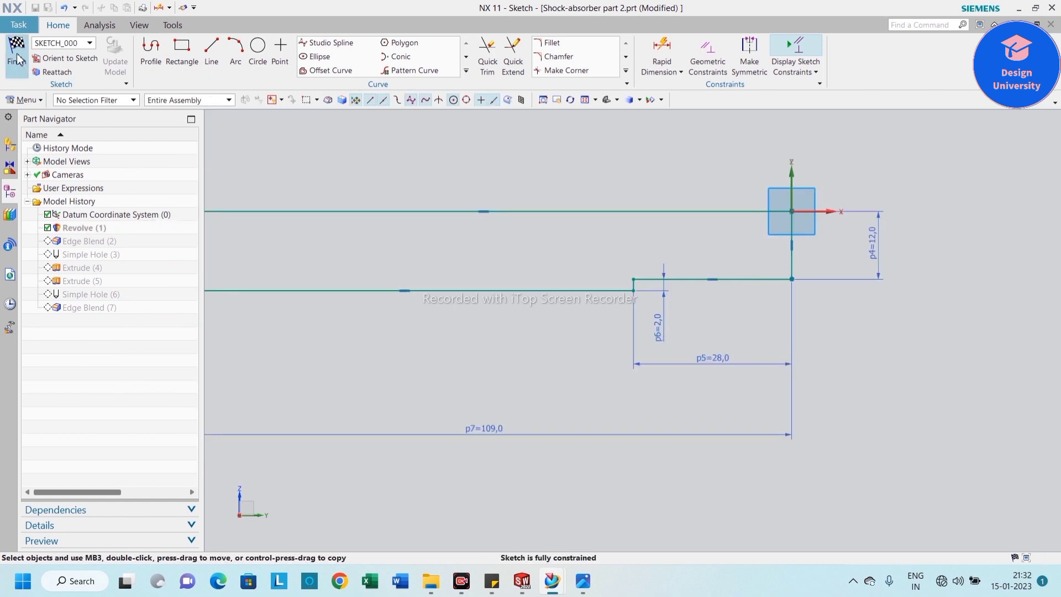
scroll(604, 265, "down", 2)
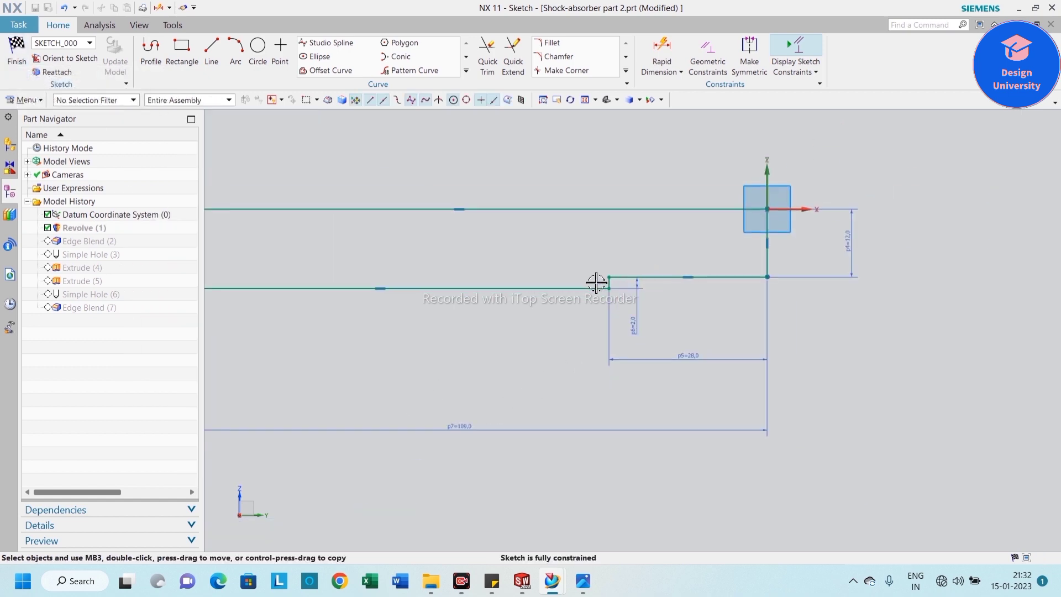
scroll(614, 287, "up", 1)
scroll(635, 309, "down", 1)
scroll(634, 345, "up", 1)
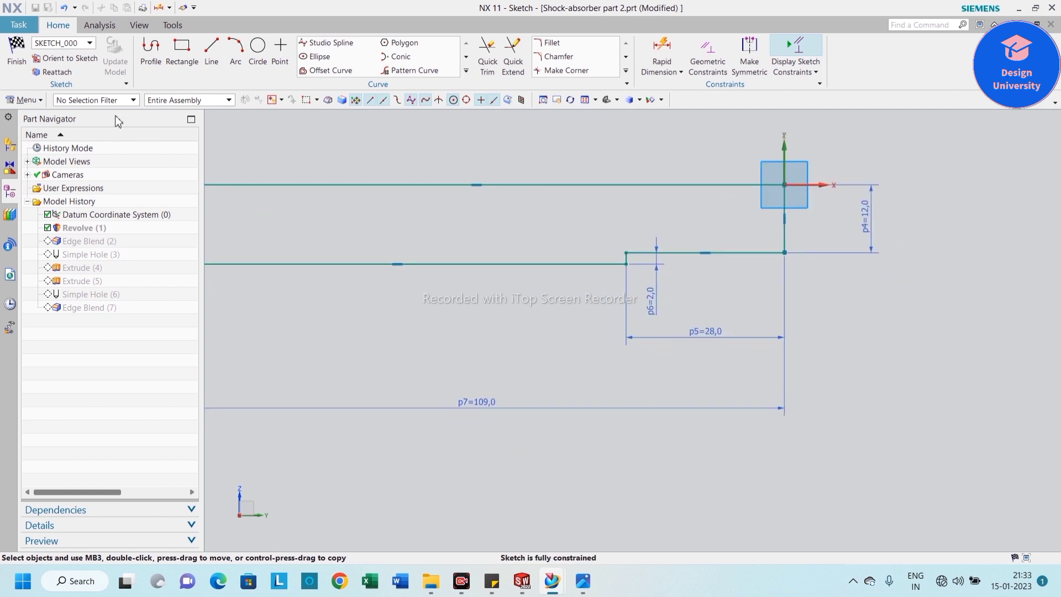
Step: Finish the profile sketch, accept the updated 360-degree revolve and save the part
left_click(17, 51)
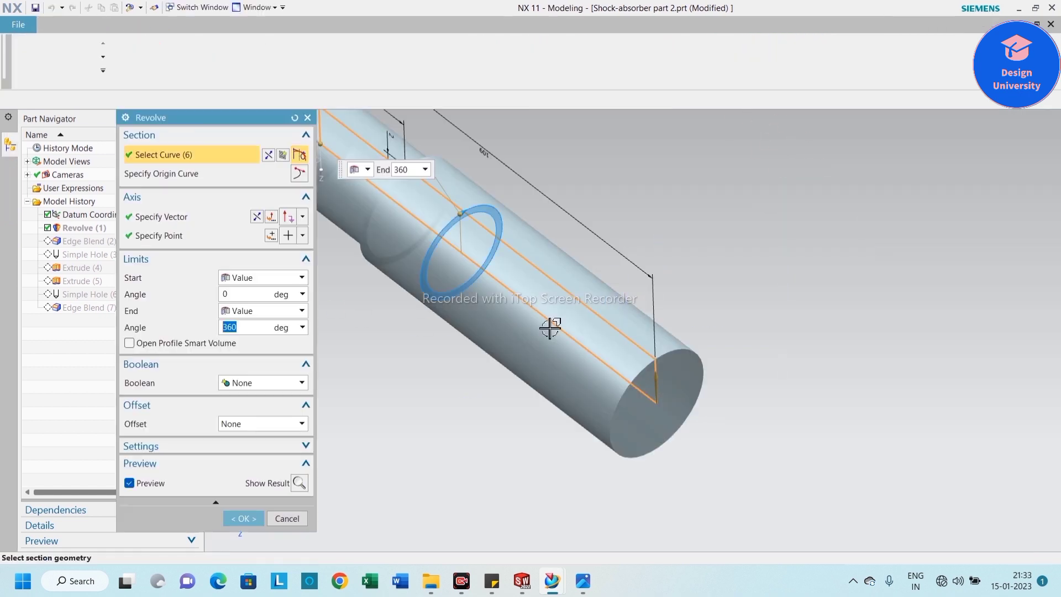
scroll(548, 343, "down", 2)
left_click(235, 518)
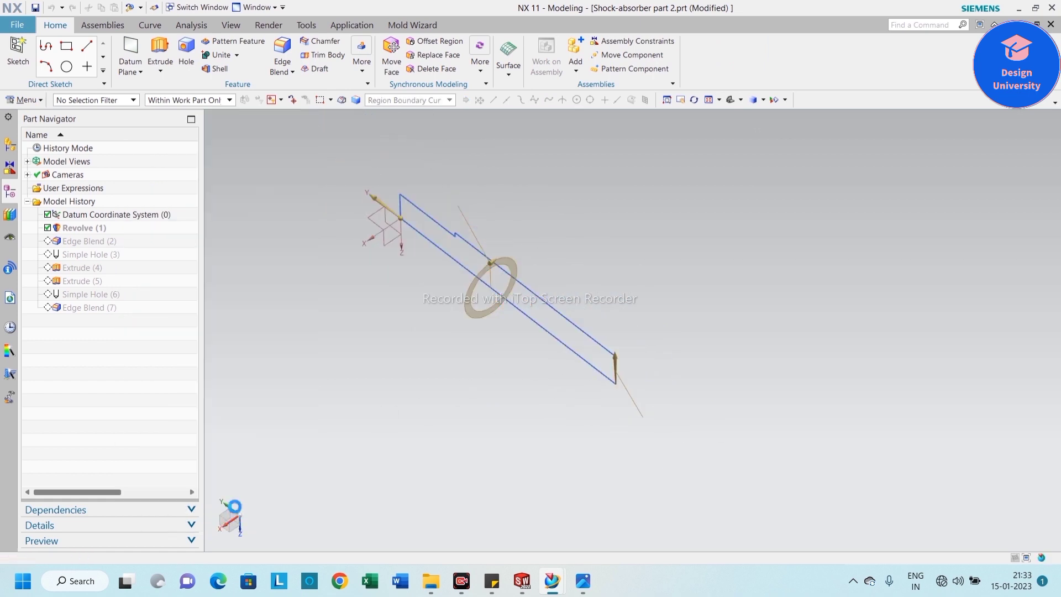
right_click(312, 309)
left_click(332, 331)
key("ctrl+s")
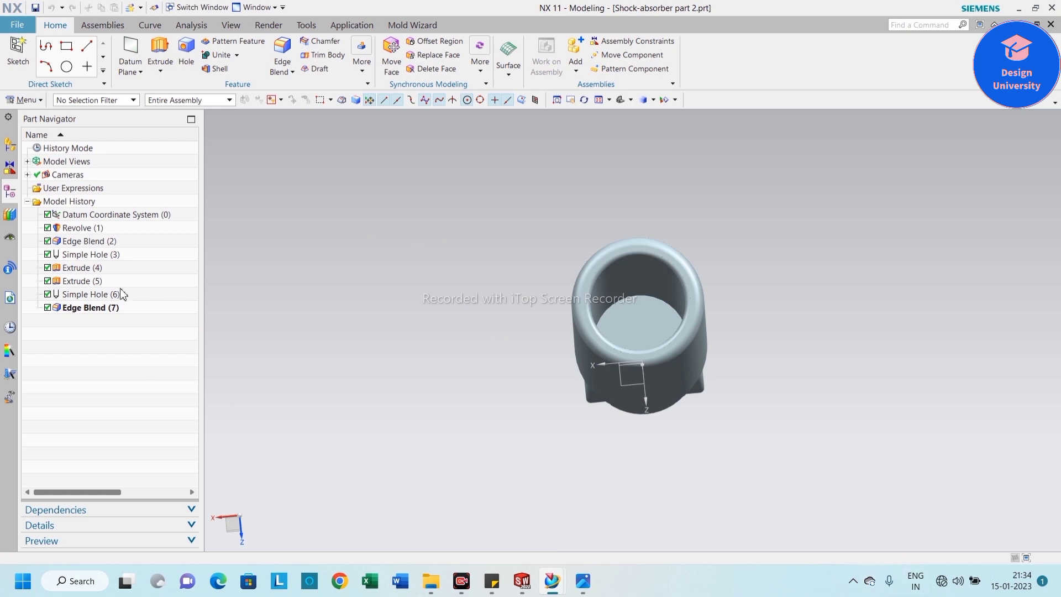
Step: Edit Edge Blend (7) to add the edge at the bottom of the bore to the 1 mm blend set
double_click(112, 310)
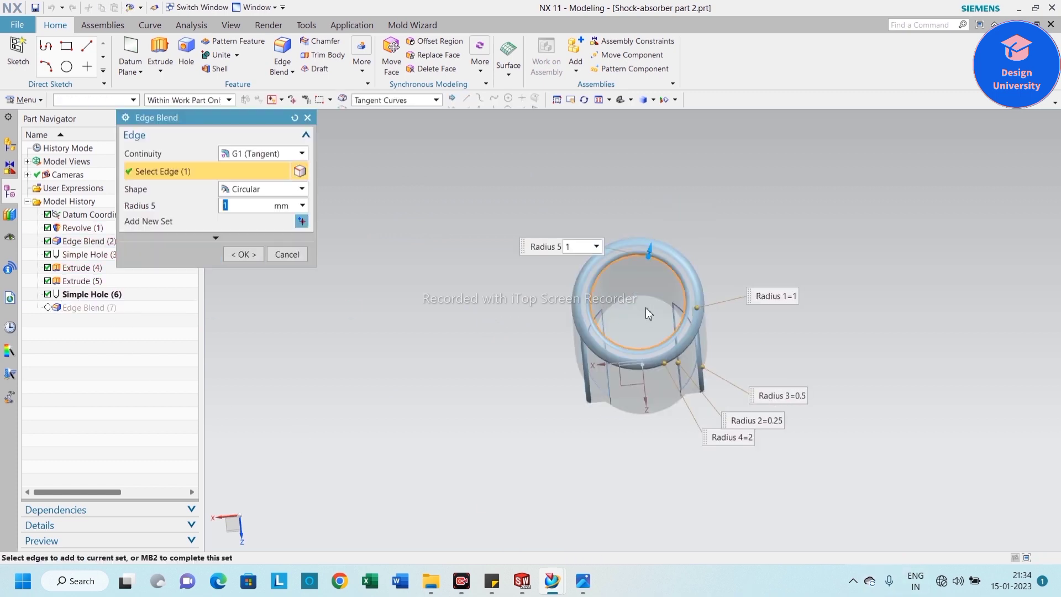
left_click(637, 296)
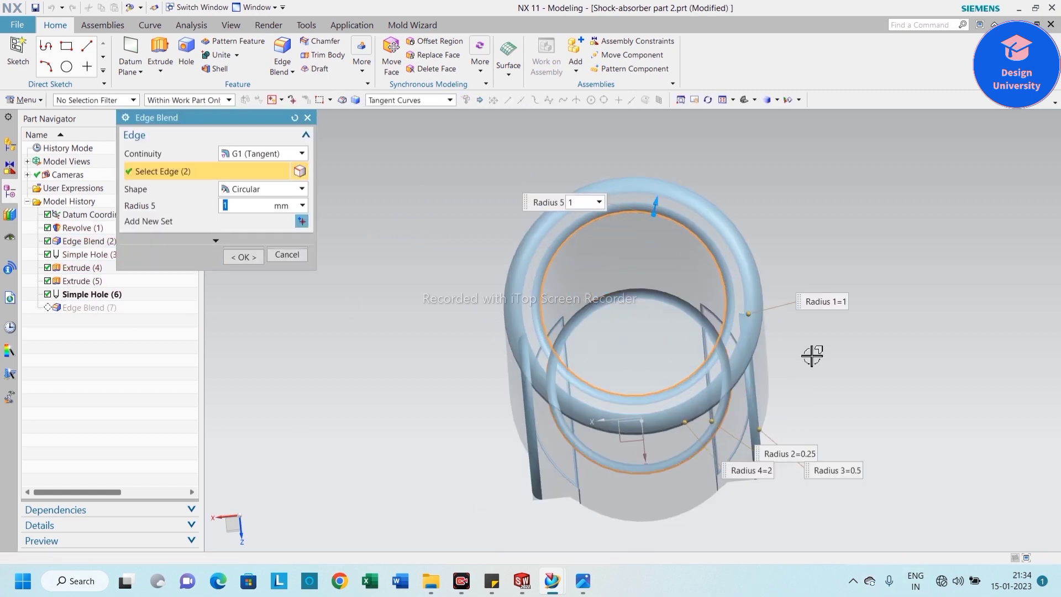
left_click(256, 260)
mouse_move(370, 358)
middle_mouse_down()
mouse_move(384, 360)
mouse_move(365, 350)
middle_mouse_up()
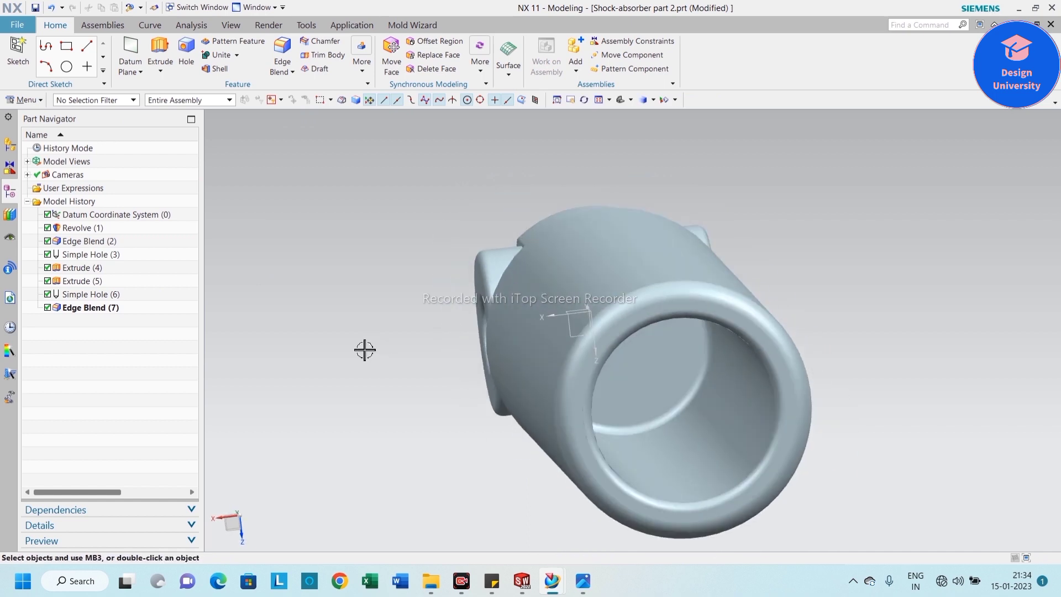
right_click(311, 281)
left_click(350, 353)
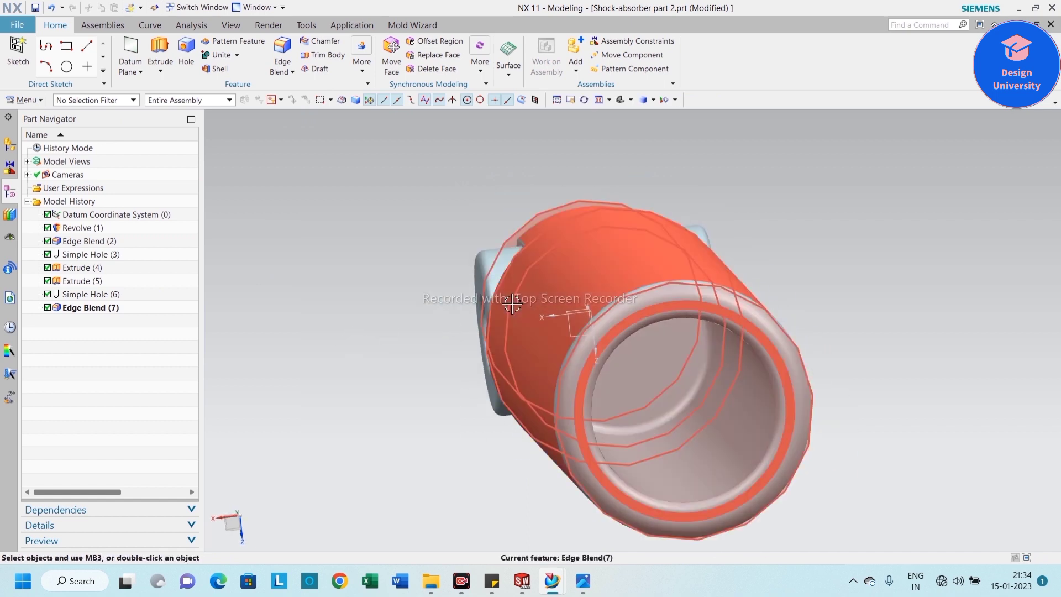
middle_click_drag(829, 387, 818, 353)
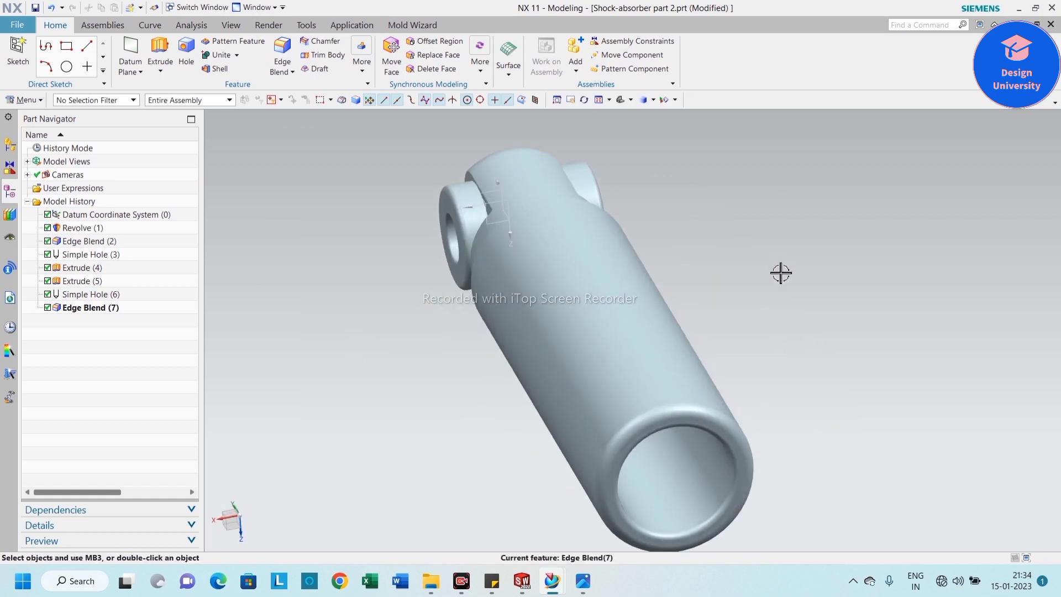
right_click(782, 273)
left_click(802, 283)
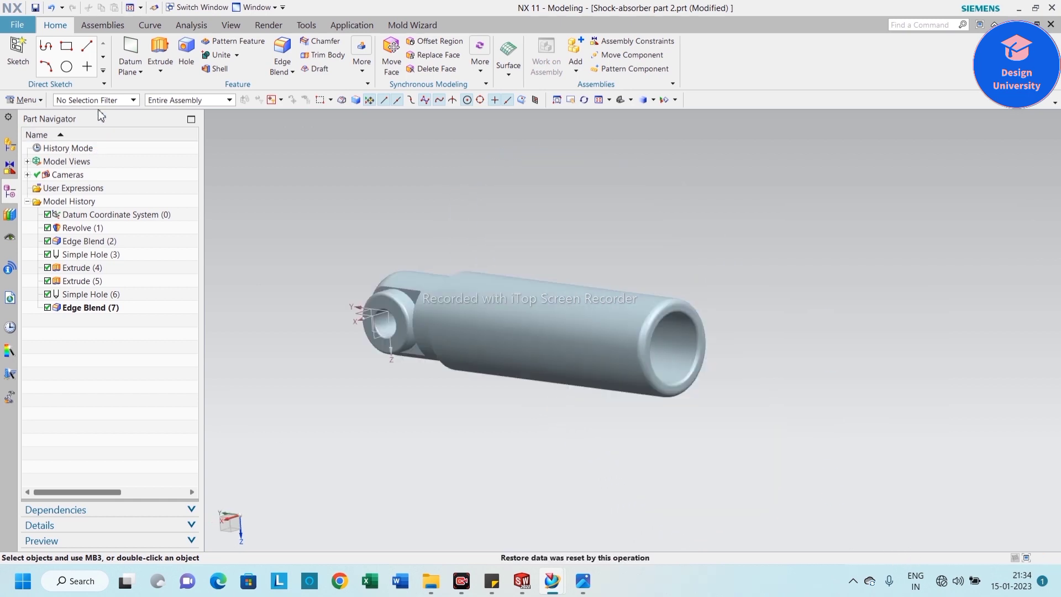
Step: Limit selection to faces and select the large cylinder's outer face plus the flat and blended rim faces at its open end
left_click(99, 100)
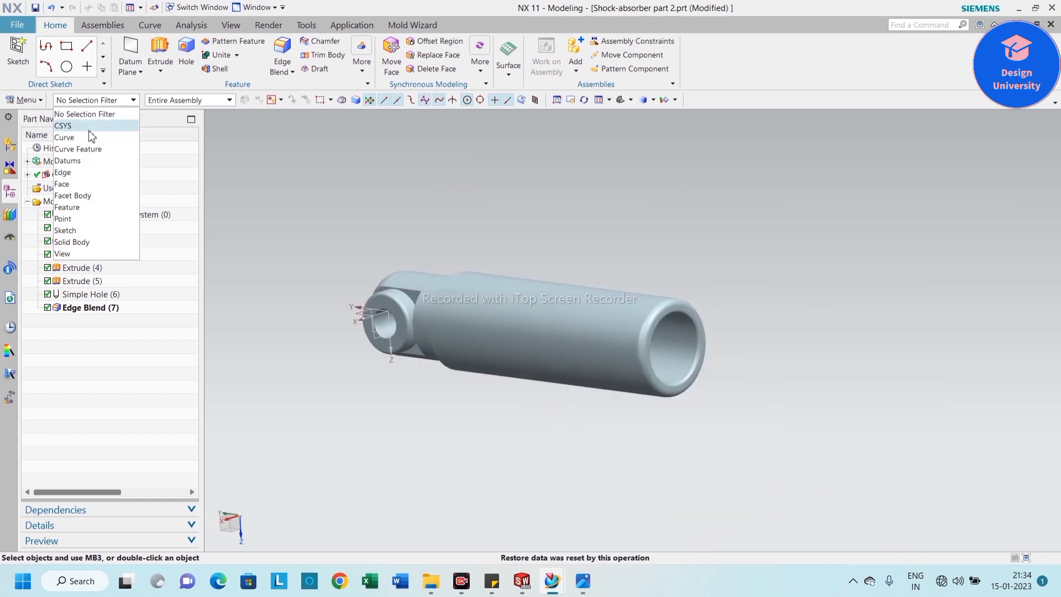
left_click(77, 185)
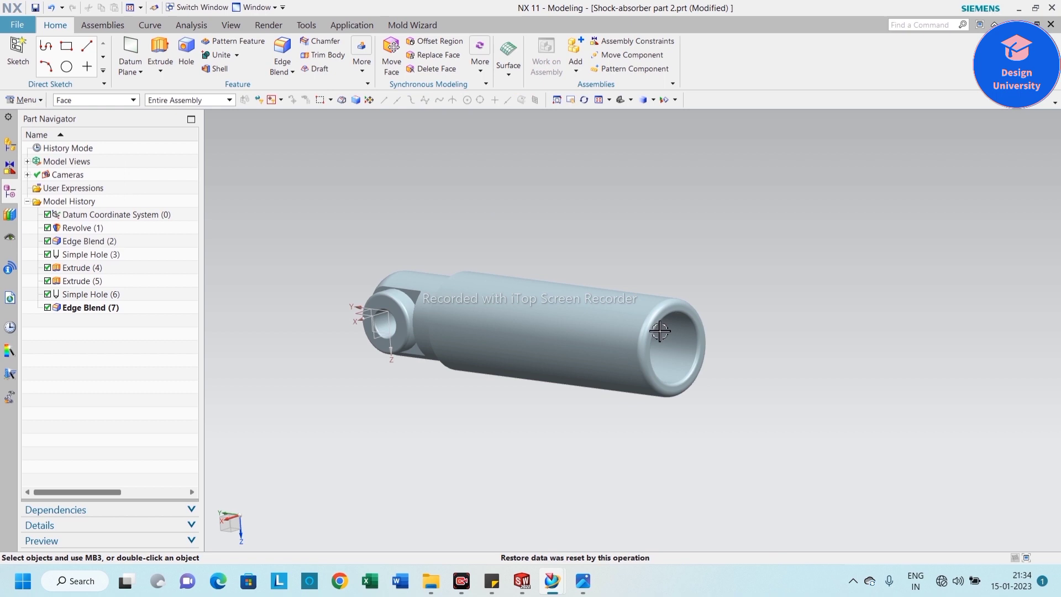
left_click(611, 301)
scroll(628, 304, "up", 5)
scroll(628, 304, "up", 4)
left_click(610, 307)
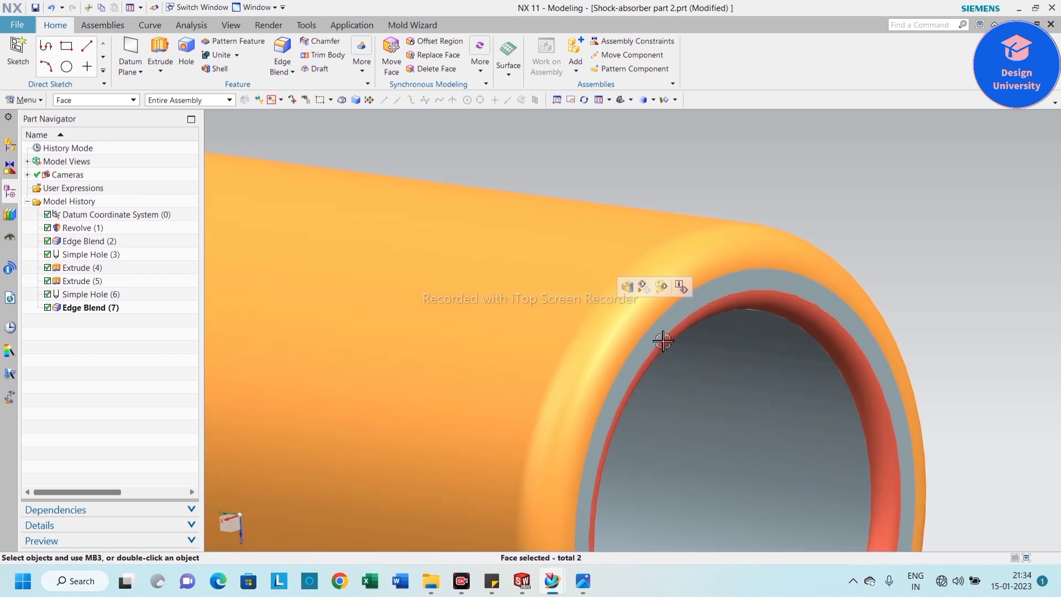
left_click(656, 330)
scroll(669, 341, "down", 4)
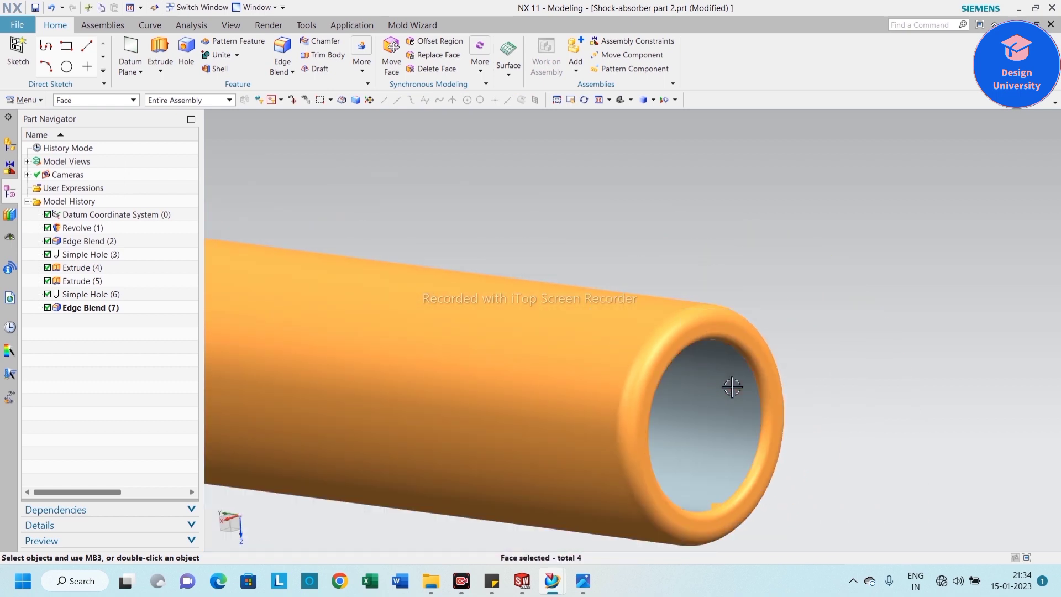
Step: Add the bore's wall, its floor with the surrounding blend, and the ring-shaped shoulder face to the face selection
middle_click_drag(734, 384, 434, 346)
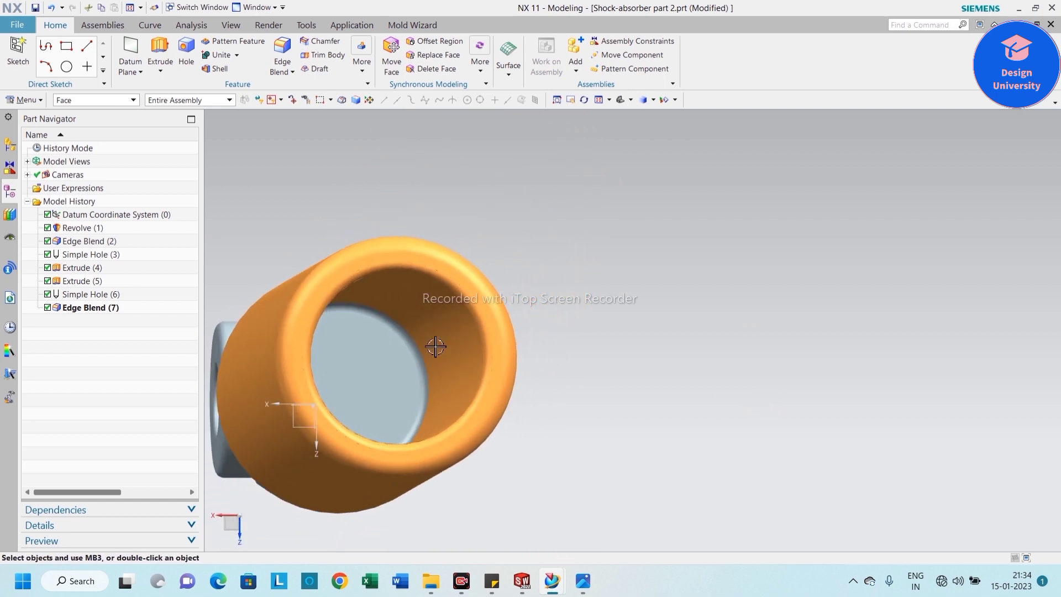
scroll(407, 348, "up", 5)
left_click(359, 360)
scroll(609, 292, "down", 3)
scroll(713, 327, "down", 2)
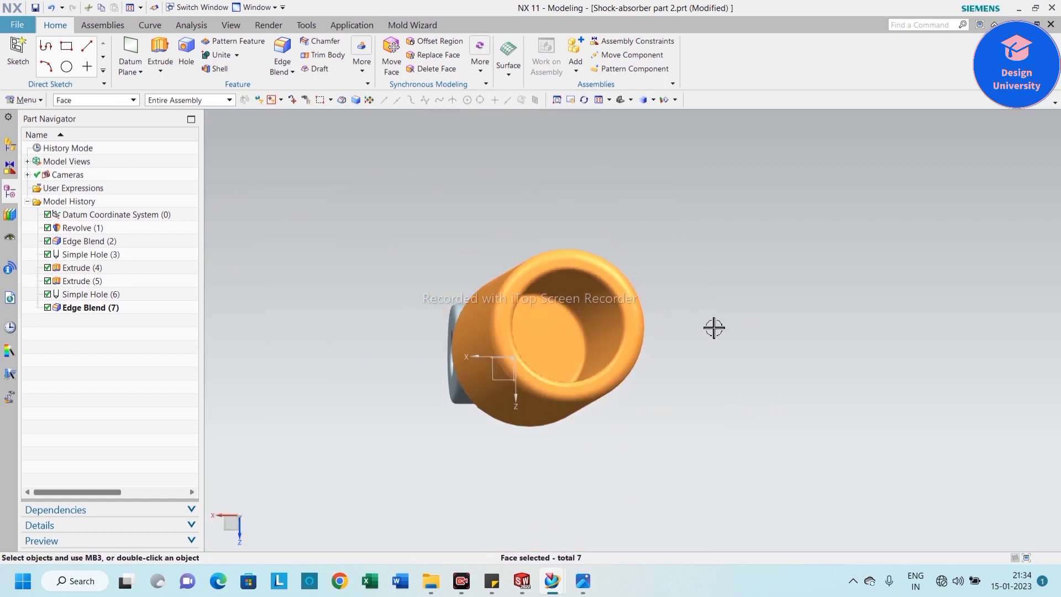
middle_click_drag(713, 327, 794, 379)
scroll(452, 208, "up", 4)
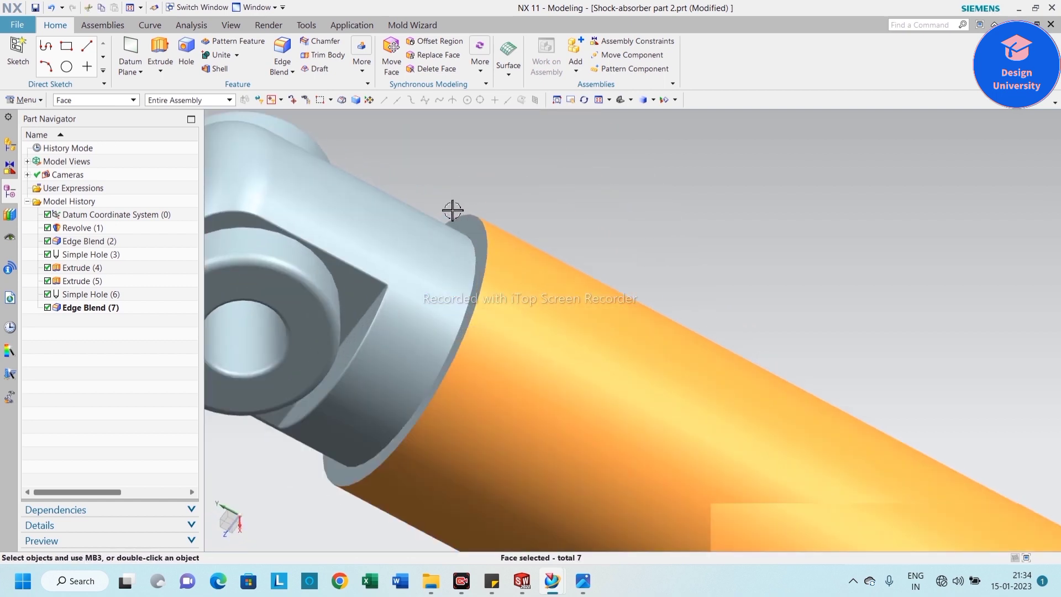
left_click(481, 239)
scroll(485, 187, "down", 1)
scroll(485, 187, "down", 1)
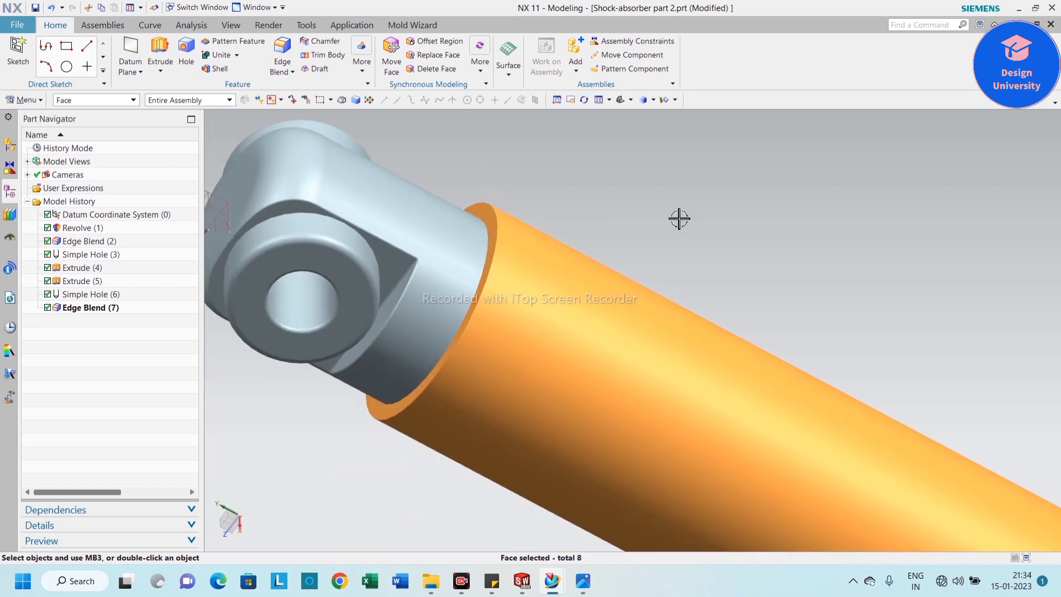
Step: Change the display color of the selected faces to Light Gray (ID 44)
key("ctrl+j")
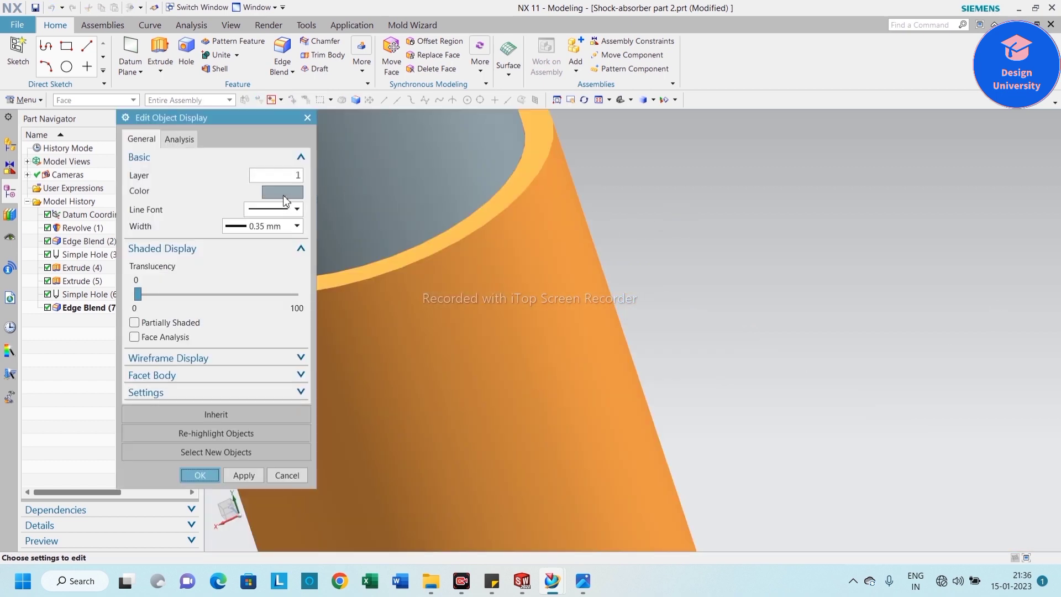
left_click(283, 192)
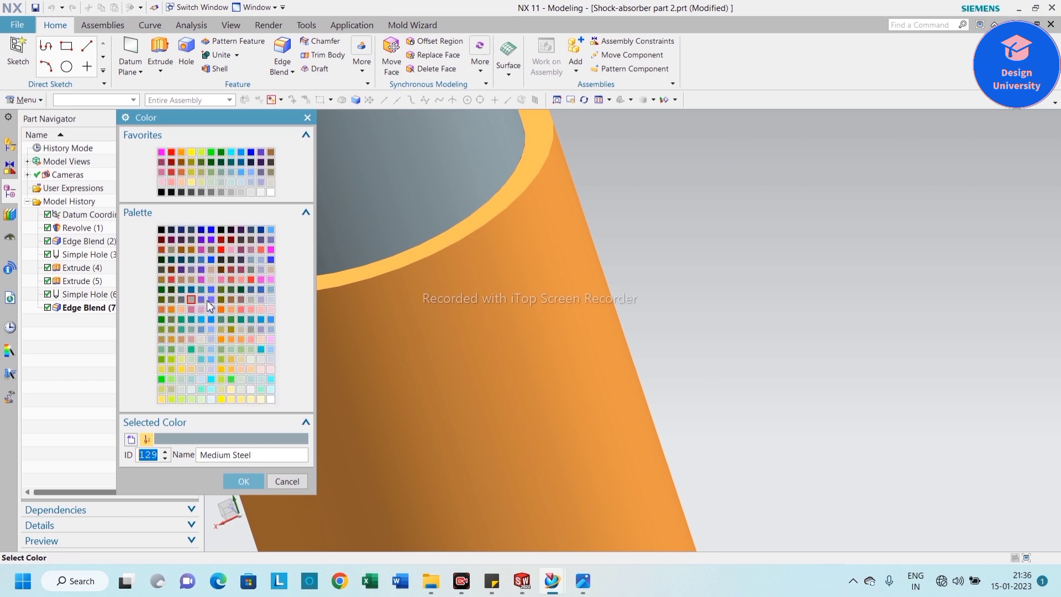
left_click(241, 192)
scroll(648, 267, "down", 3)
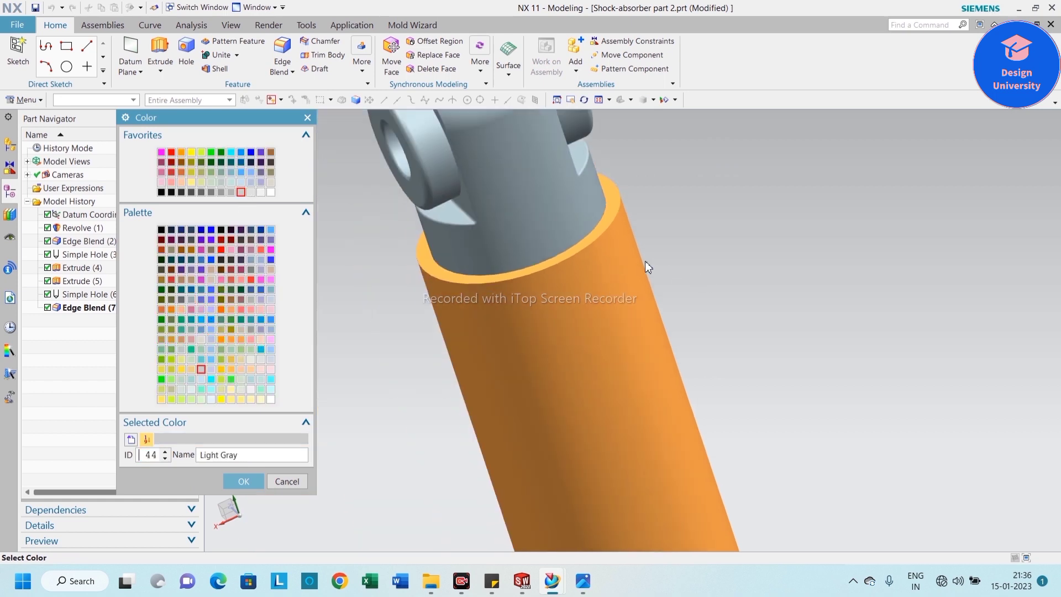
left_click(236, 482)
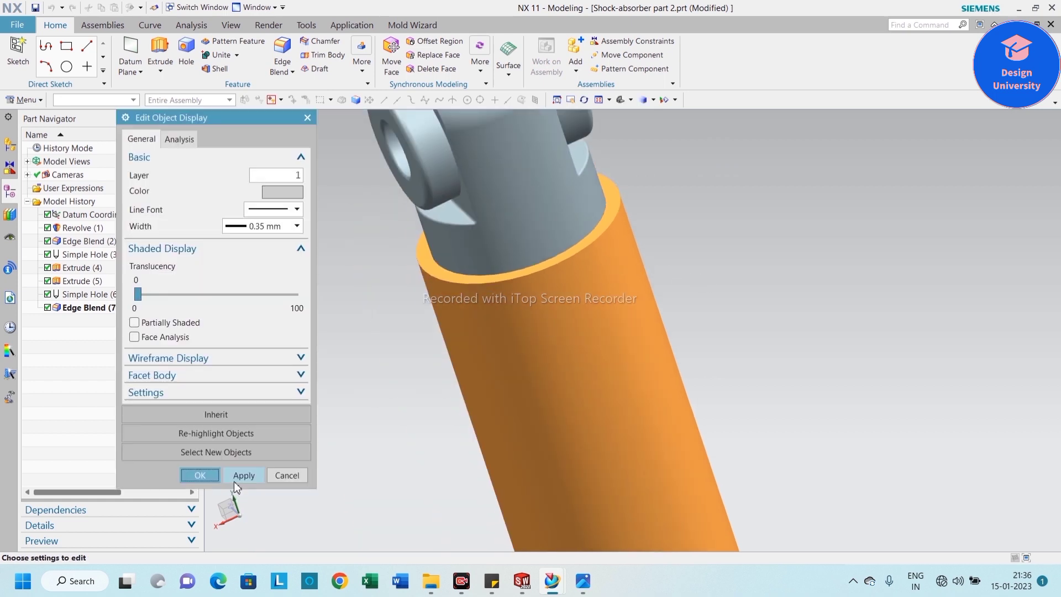
left_click(200, 476)
Step: Check the recolored body from another angle and save the part
scroll(540, 403, "down", 3)
middle_click_drag(540, 403, 556, 359)
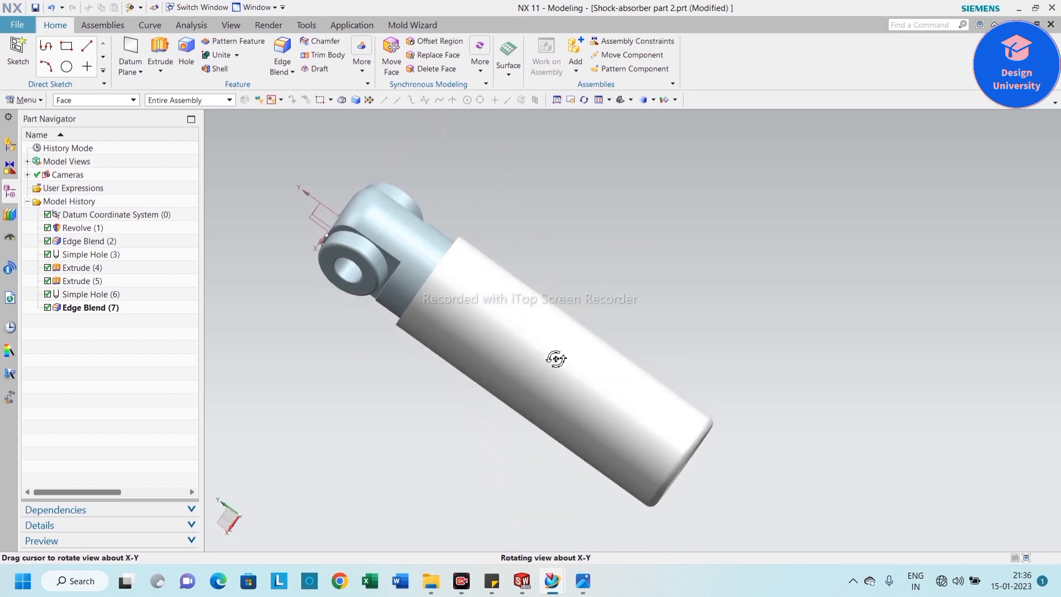
right_click(602, 236)
left_click(639, 254)
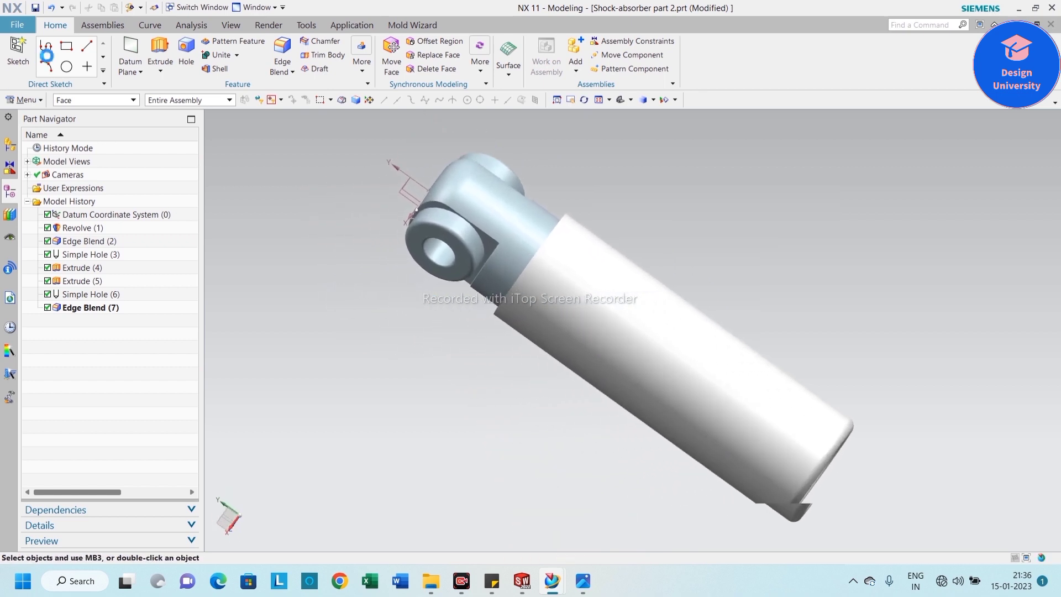
left_click(36, 8)
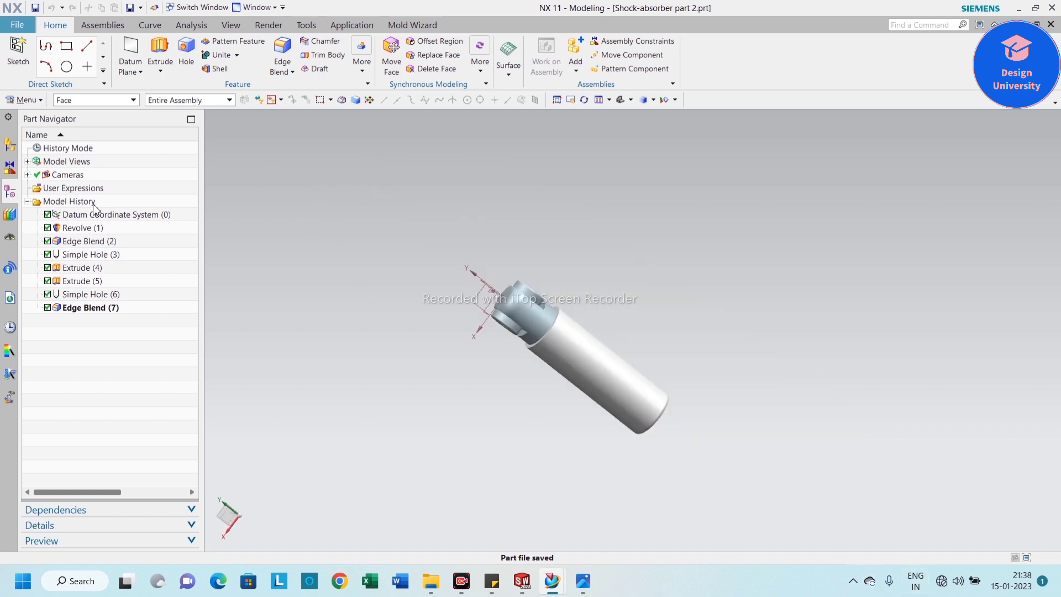
Step: Display the parent assembly Shock-absorber Assemb of Shock-absorber part 2
left_click(9, 147)
right_click(88, 164)
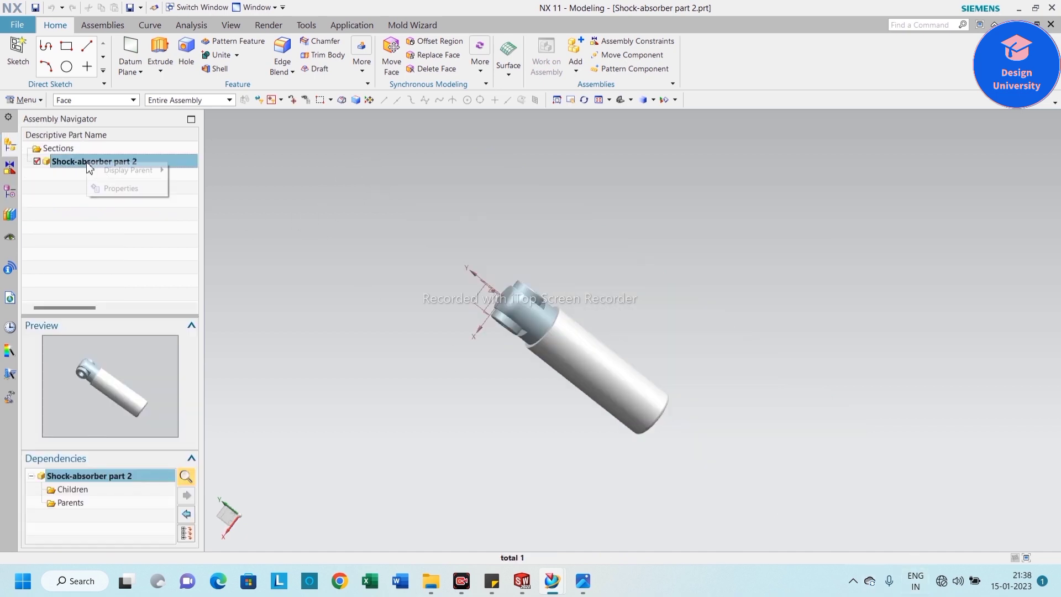
mouse_move(130, 176)
left_click(201, 173)
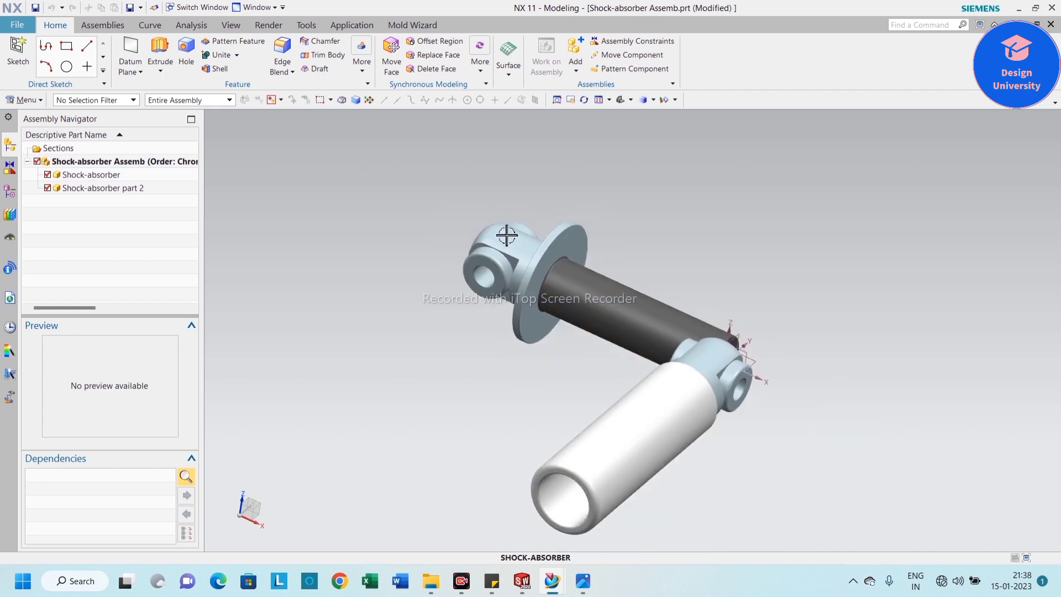
Step: Rotate the Shock-absorber part 2 component 90 degrees about the ZC axis so that its open end faces the flange of Shock-absorber
right_click(99, 186)
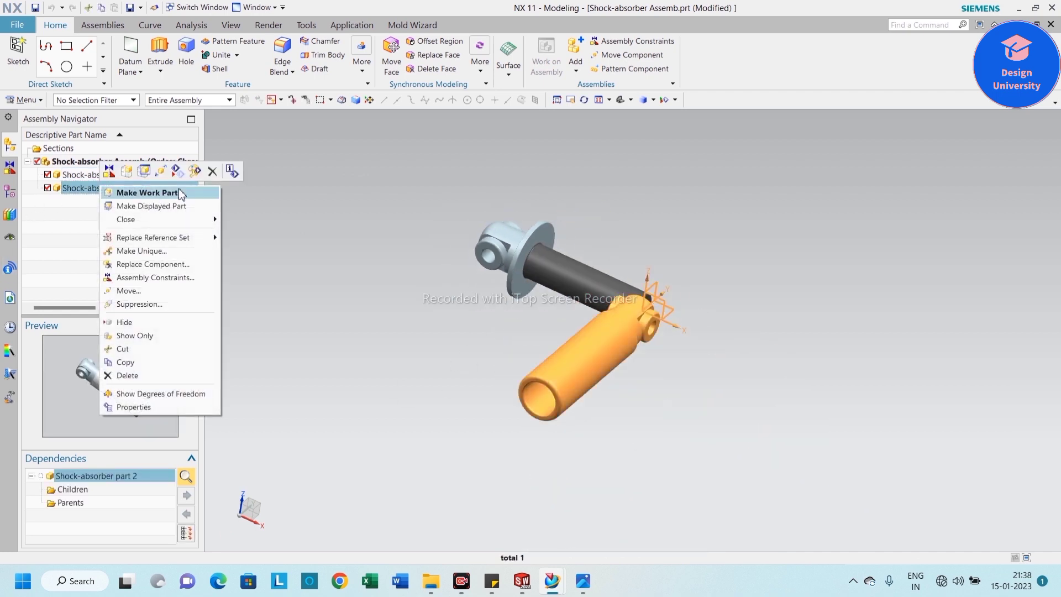
left_click(165, 172)
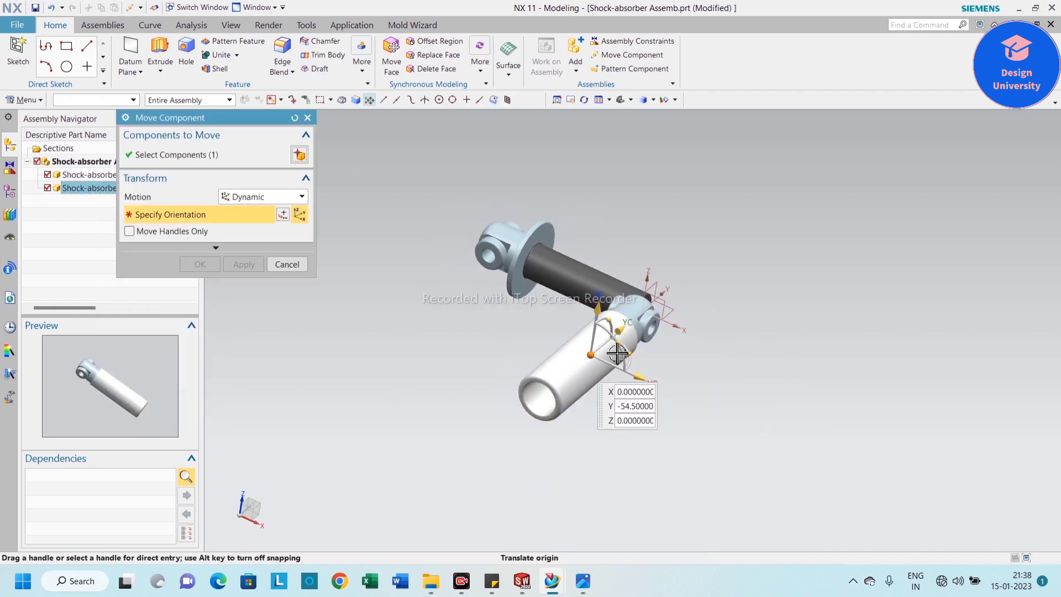
left_click(631, 353)
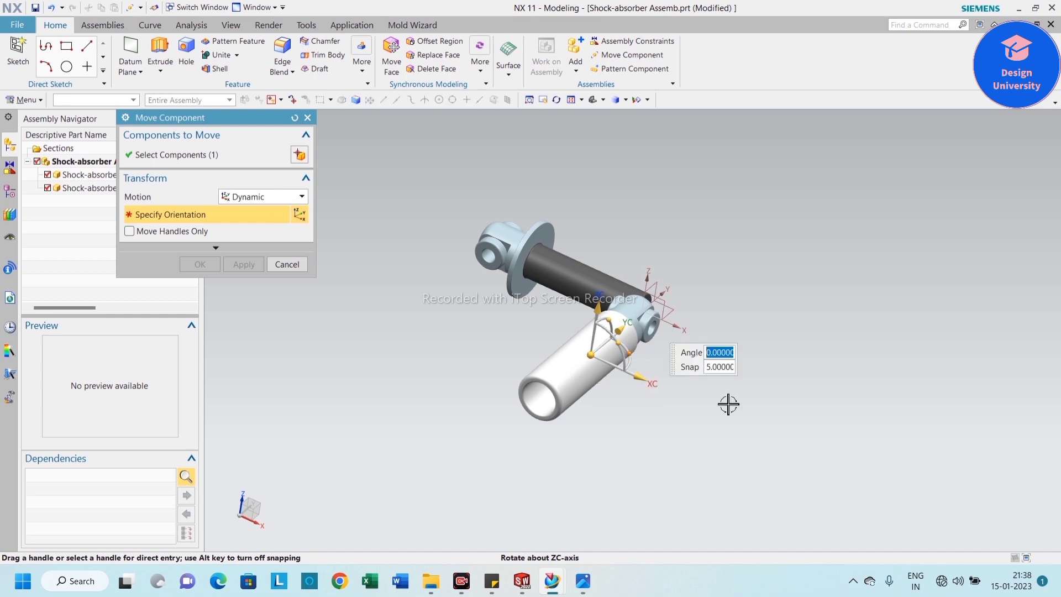
type("10")
key("Return")
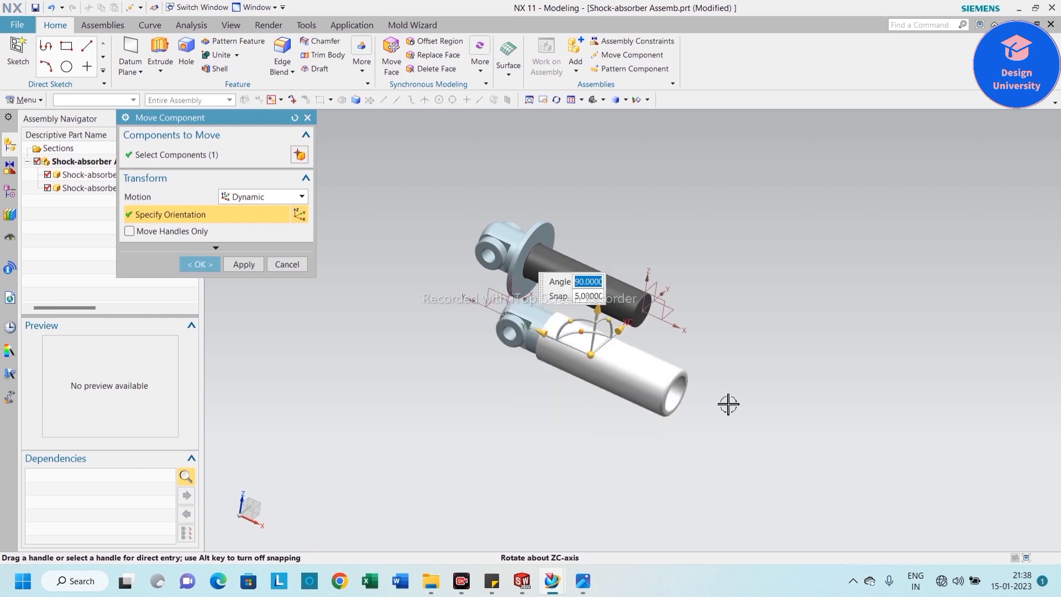
key("Return")
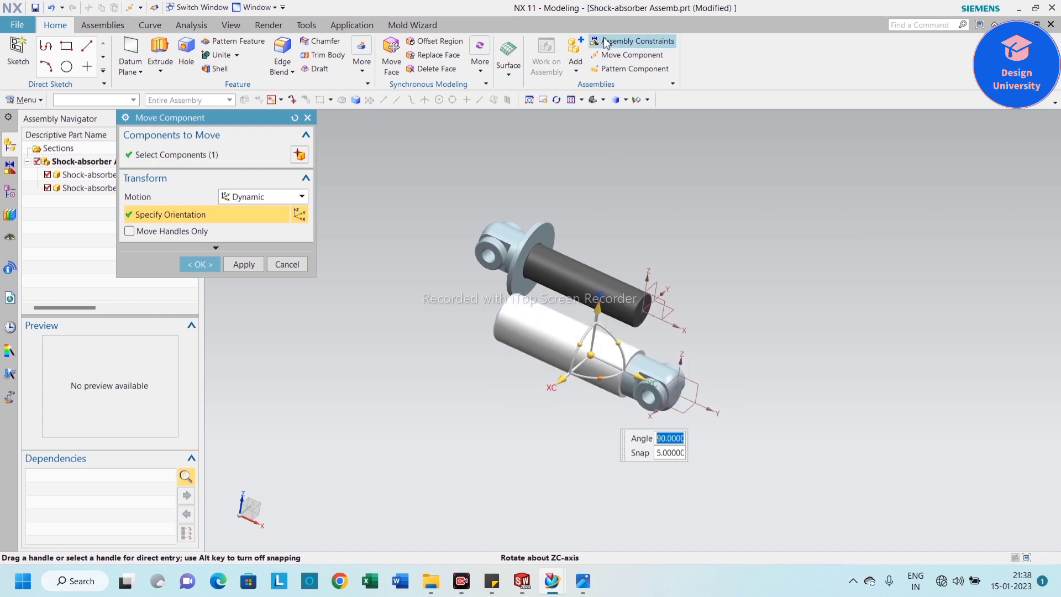
left_click(200, 265)
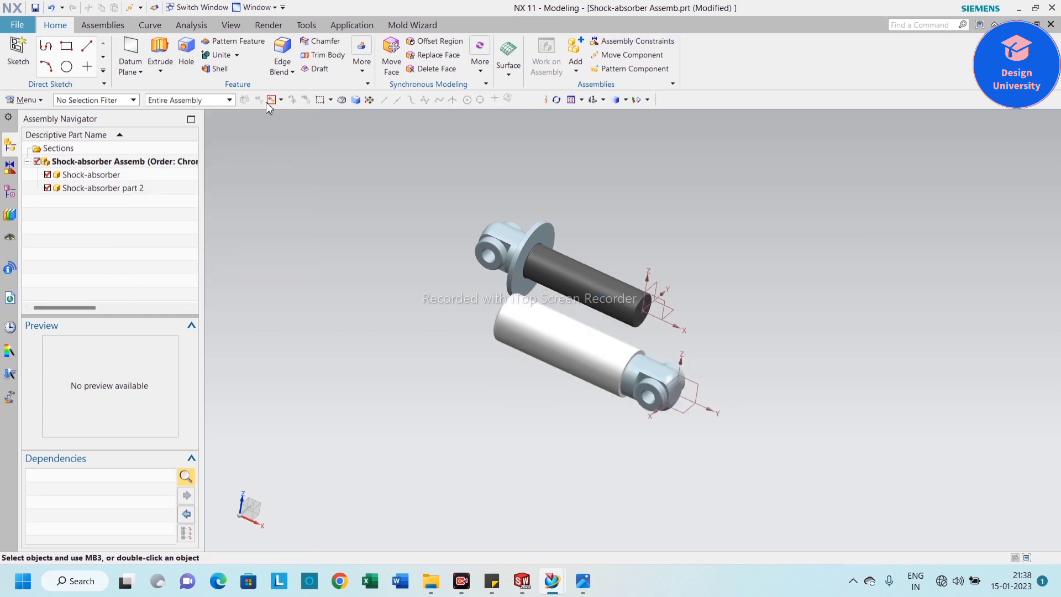
Step: Add a Touch/Align constraint with Infer Center/Axis that makes the white sleeve coaxial with the dark rod
left_click(103, 25)
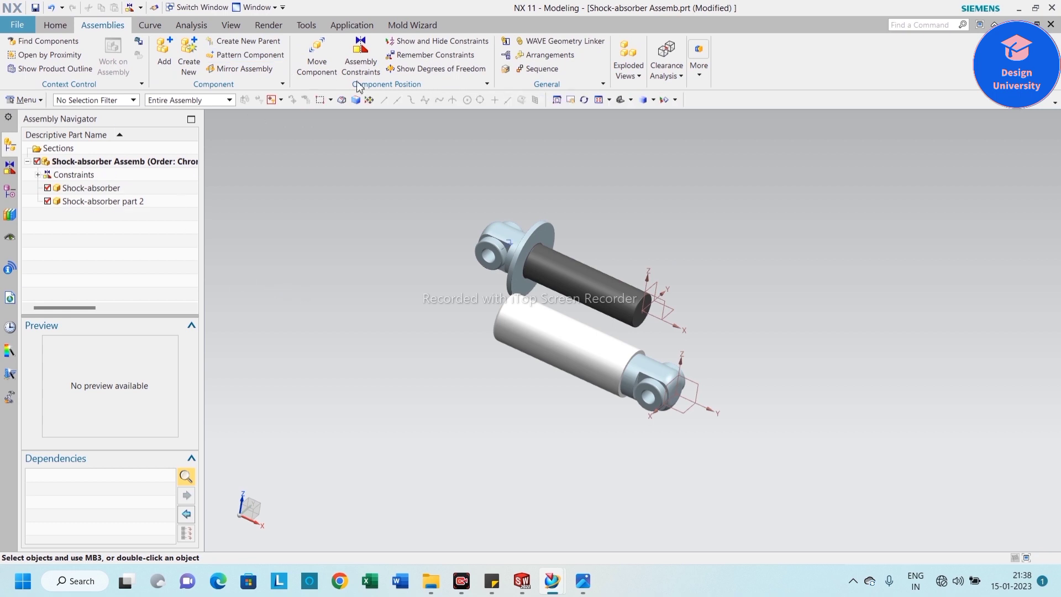
left_click(361, 58)
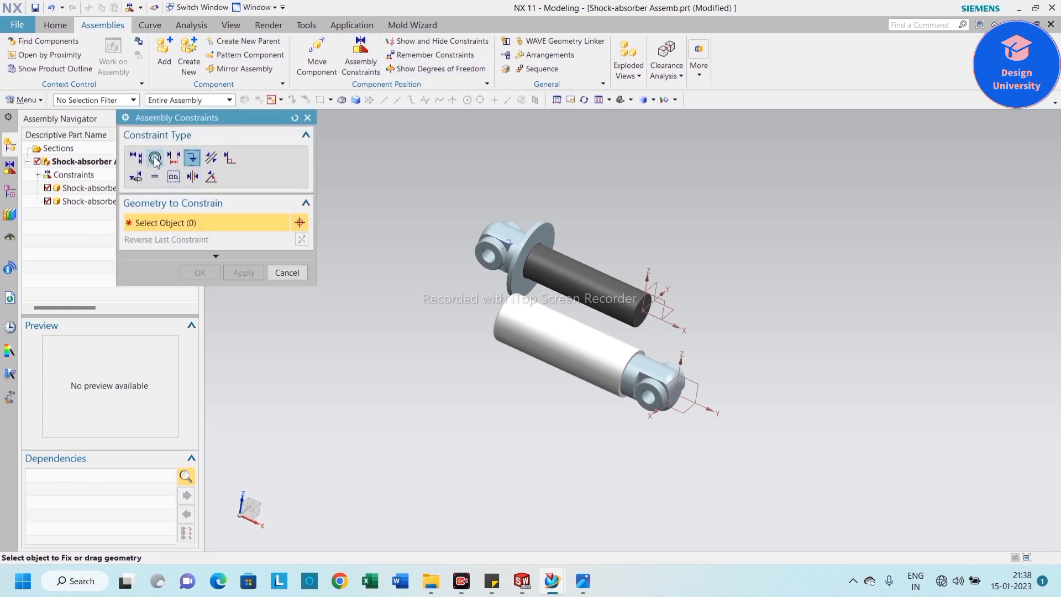
left_click(135, 158)
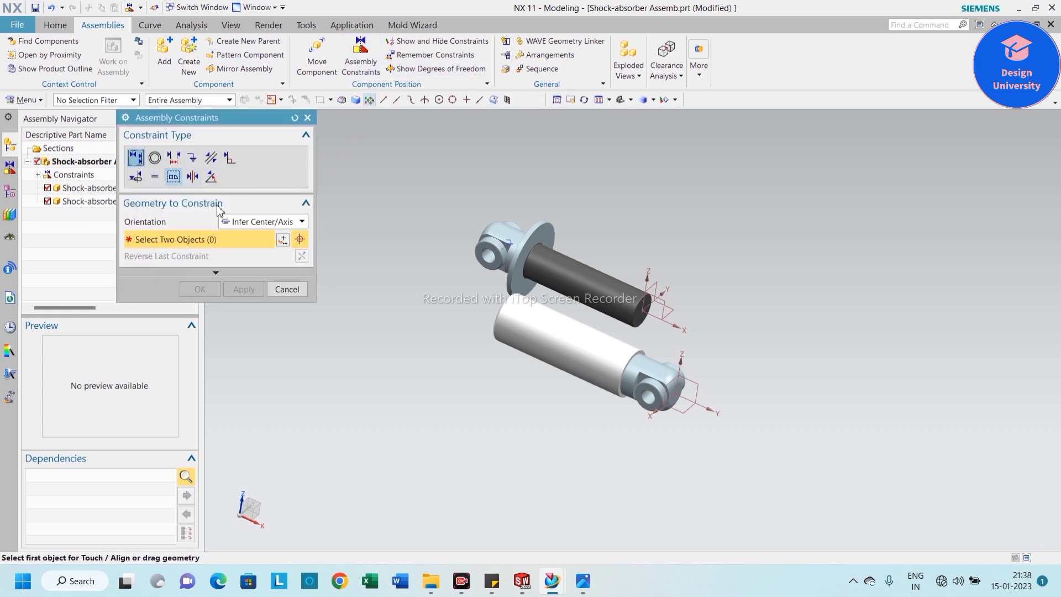
left_click(543, 332)
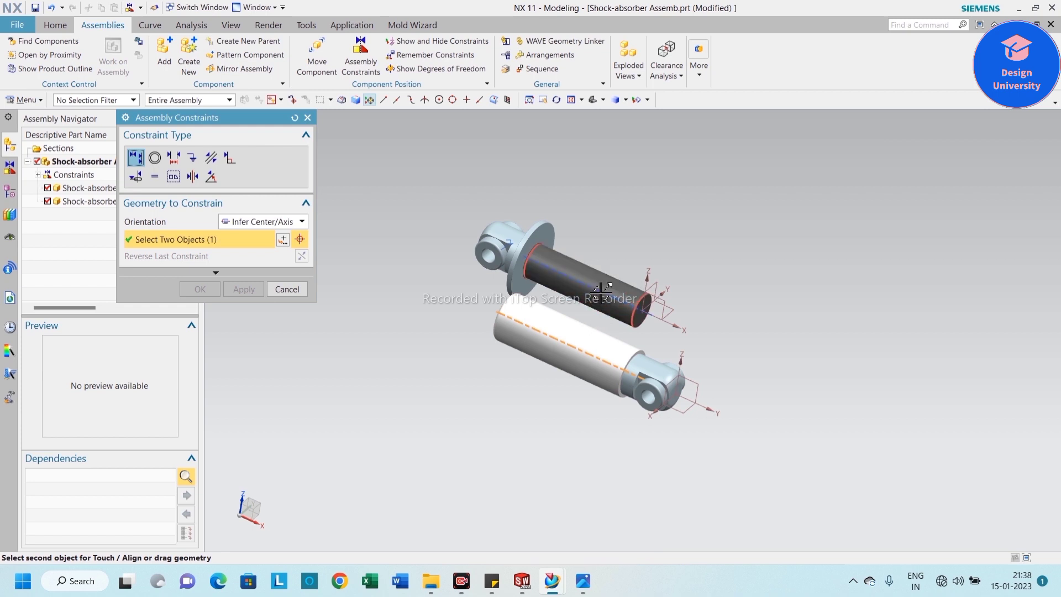
left_click(598, 296)
scroll(541, 327, "up", 3)
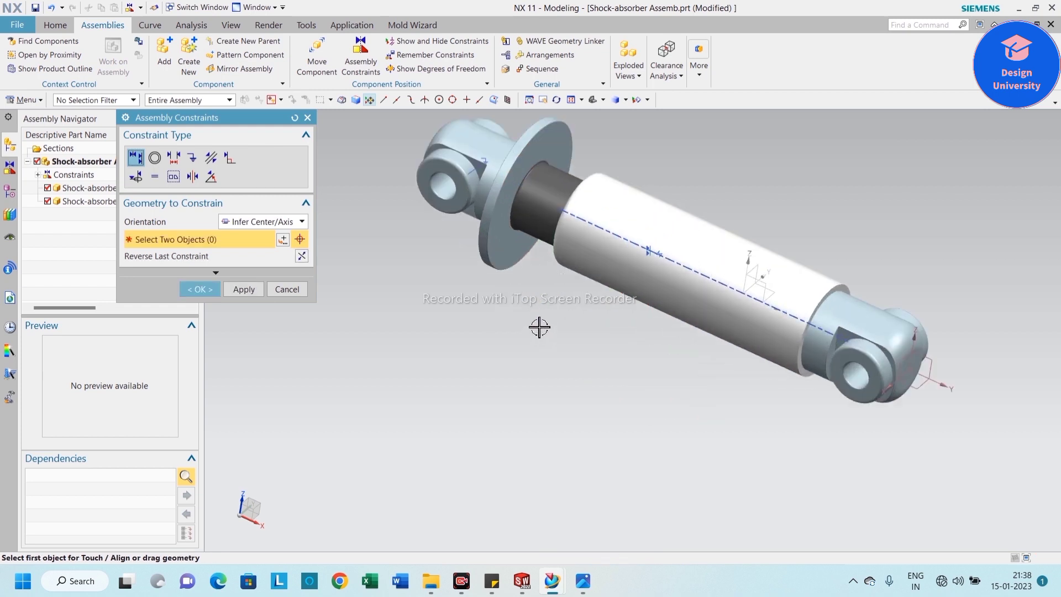
scroll(377, 287, "down", 3)
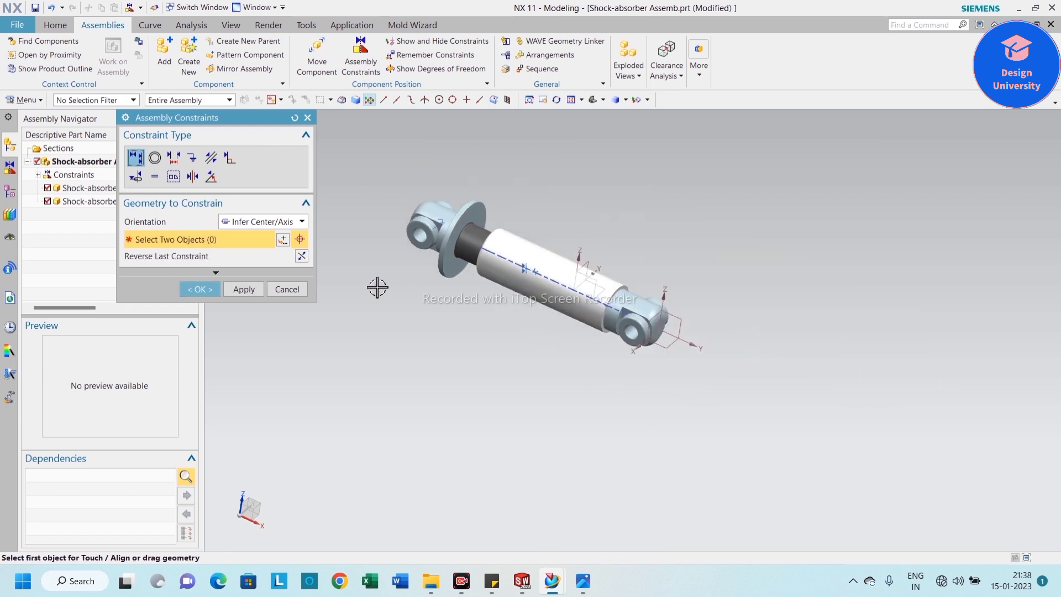
left_click(196, 289)
middle_click_drag(420, 344, 387, 263)
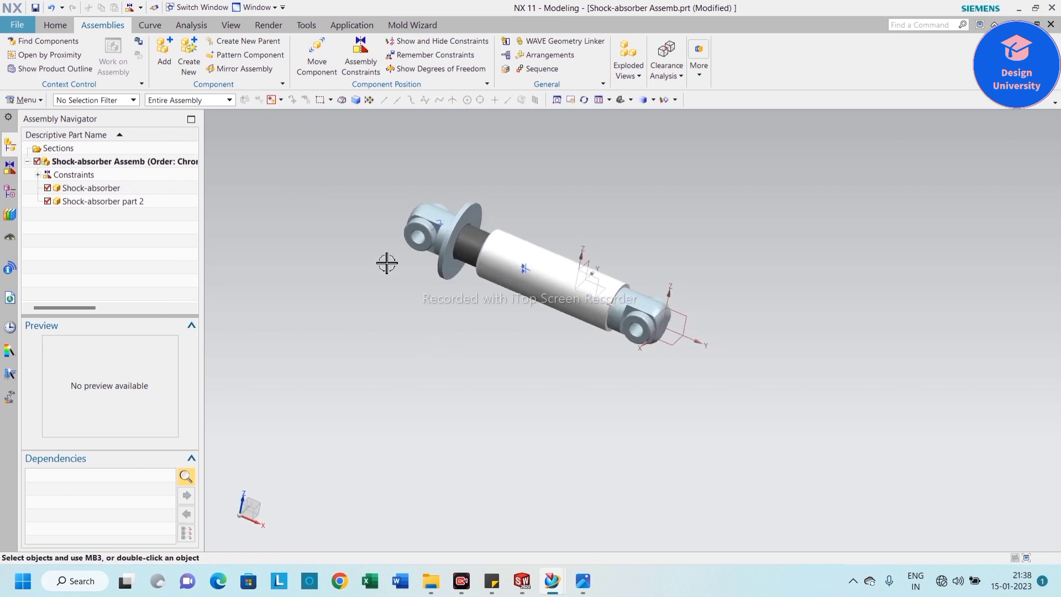
Step: Add a 50 mm distance constraint between the sleeve's open-end face and the flange face on the rod side
left_click(361, 58)
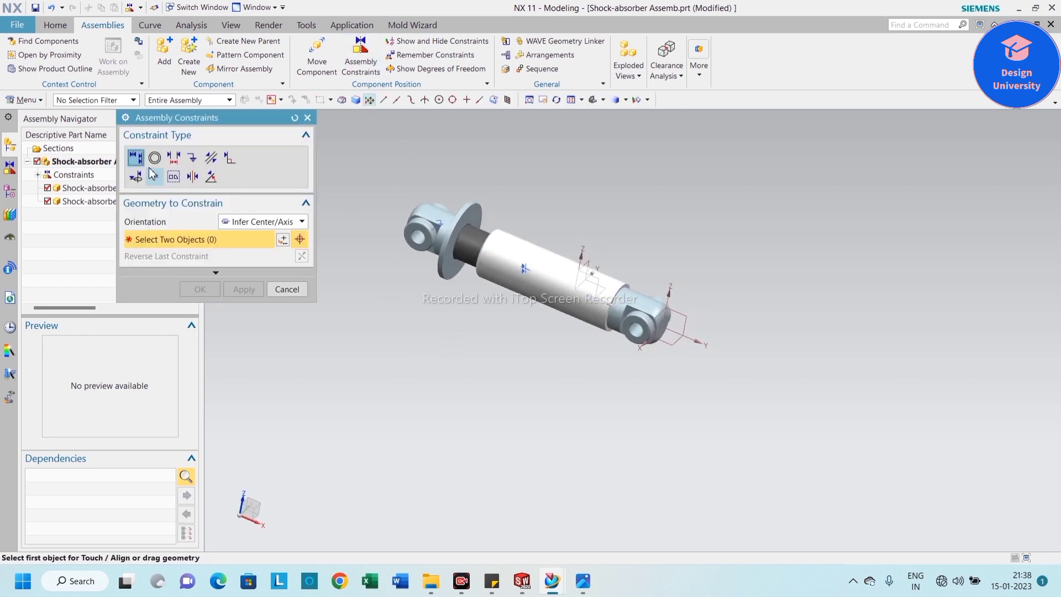
left_click(173, 159)
scroll(470, 332, "up", 5)
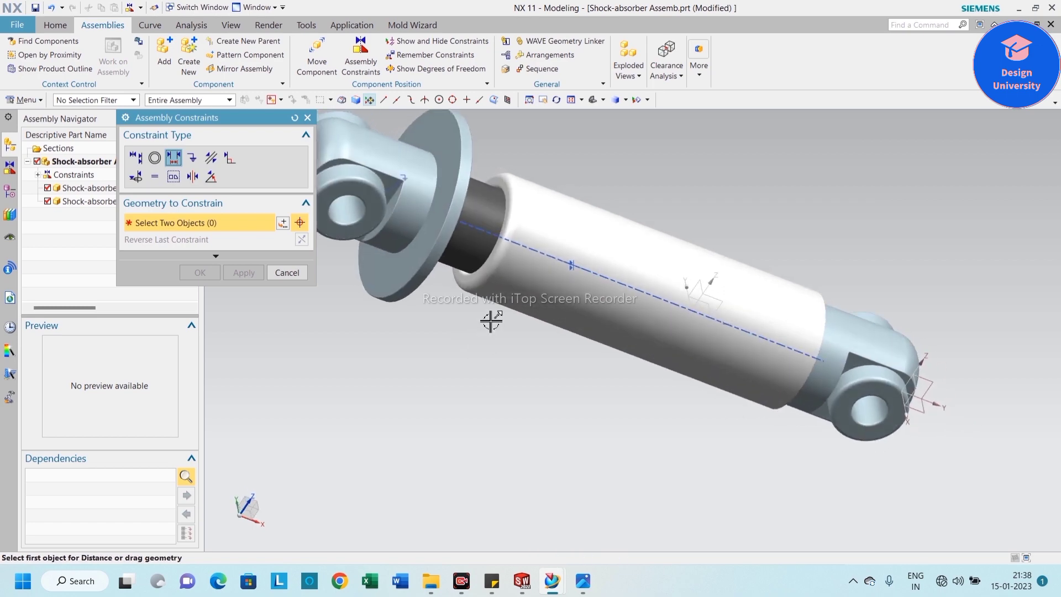
scroll(478, 200, "up", 7)
left_click(529, 151)
scroll(579, 247, "down", 5)
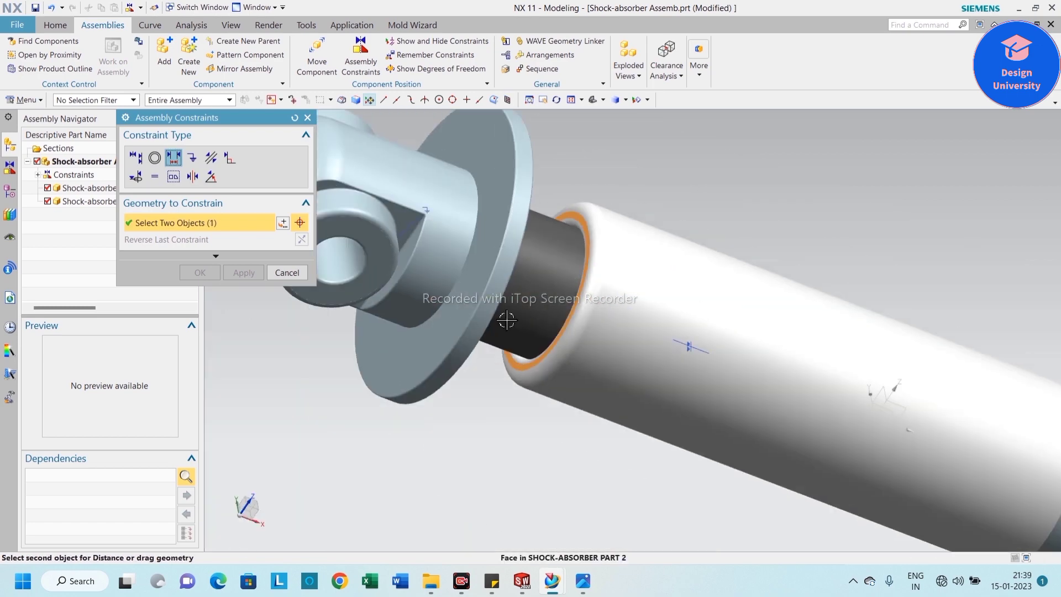
middle_click_drag(486, 336, 442, 232)
left_click(443, 232)
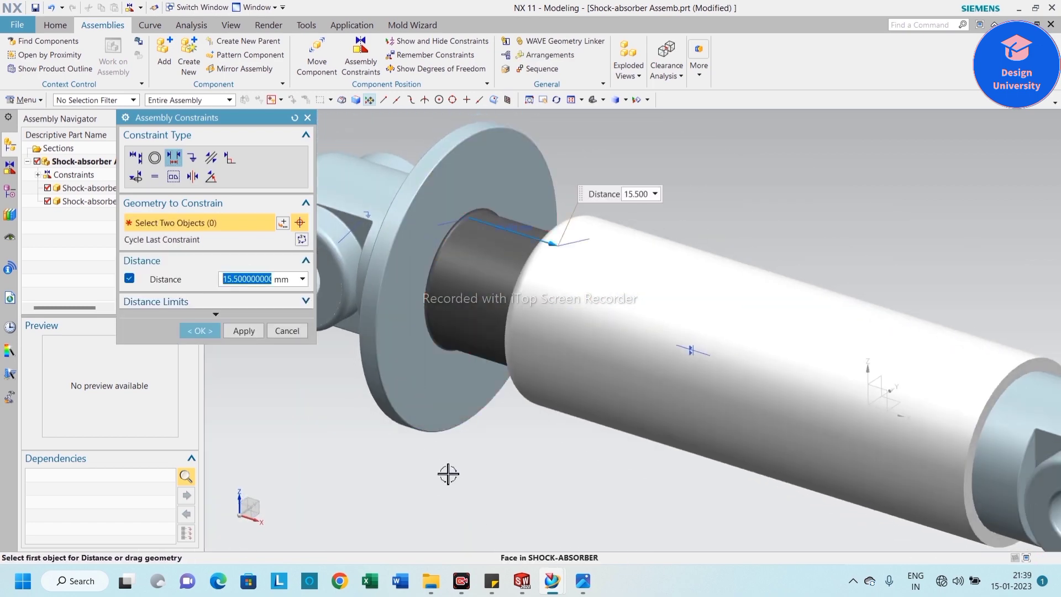
type("50")
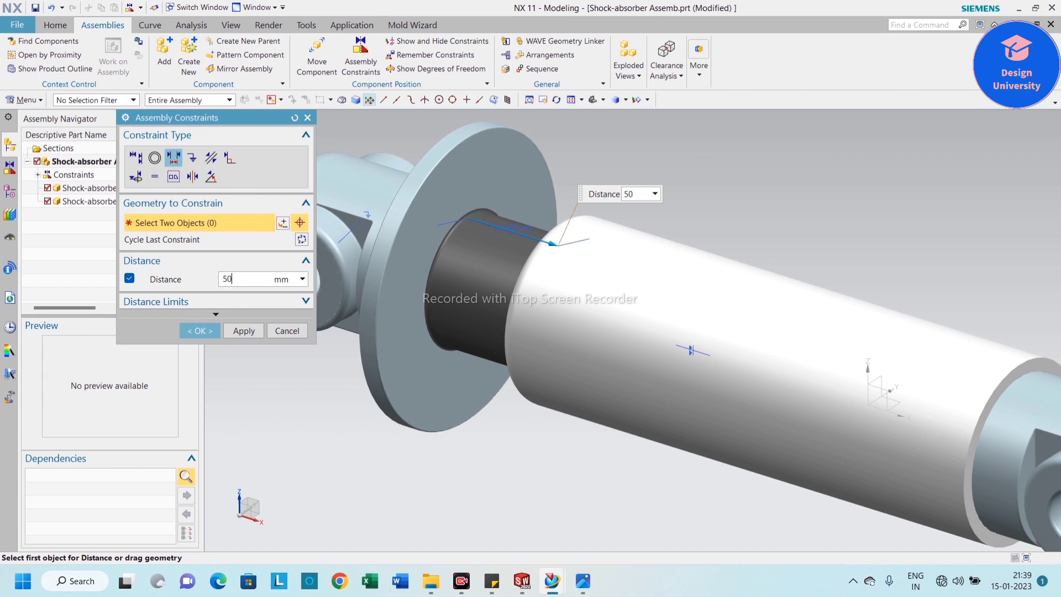
key("Return")
scroll(449, 475, "down", 5)
middle_click_drag(461, 439, 555, 470)
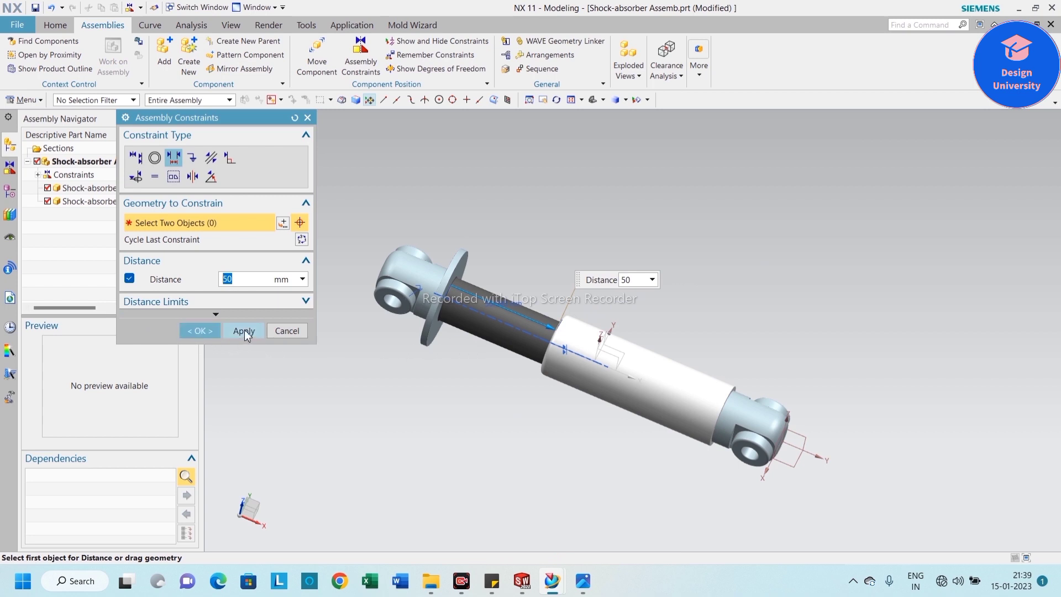
Step: Set the distance constraint between the sleeve end and the flange to 60 mm
type("60")
key("Return")
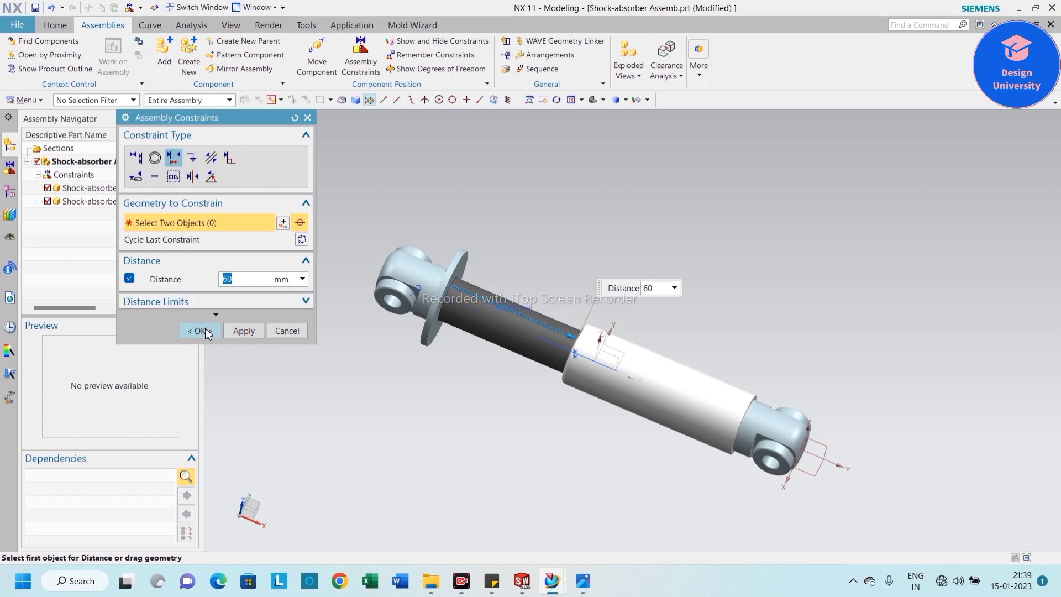
left_click(199, 331)
Step: Hide all assembly constraints, datums and sketches in the assembly
right_click(318, 391)
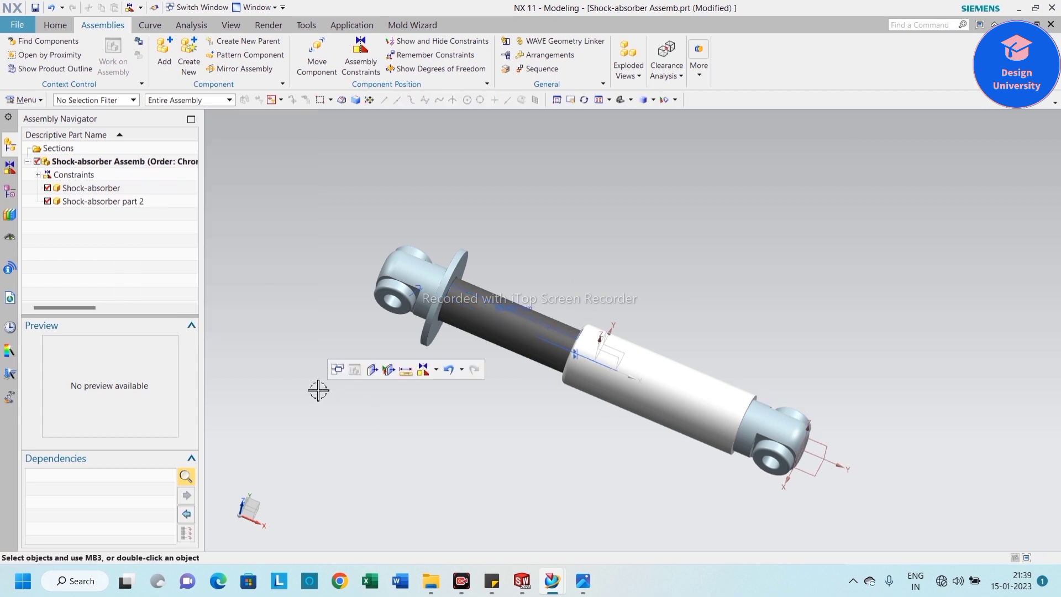
key("ctrl+w")
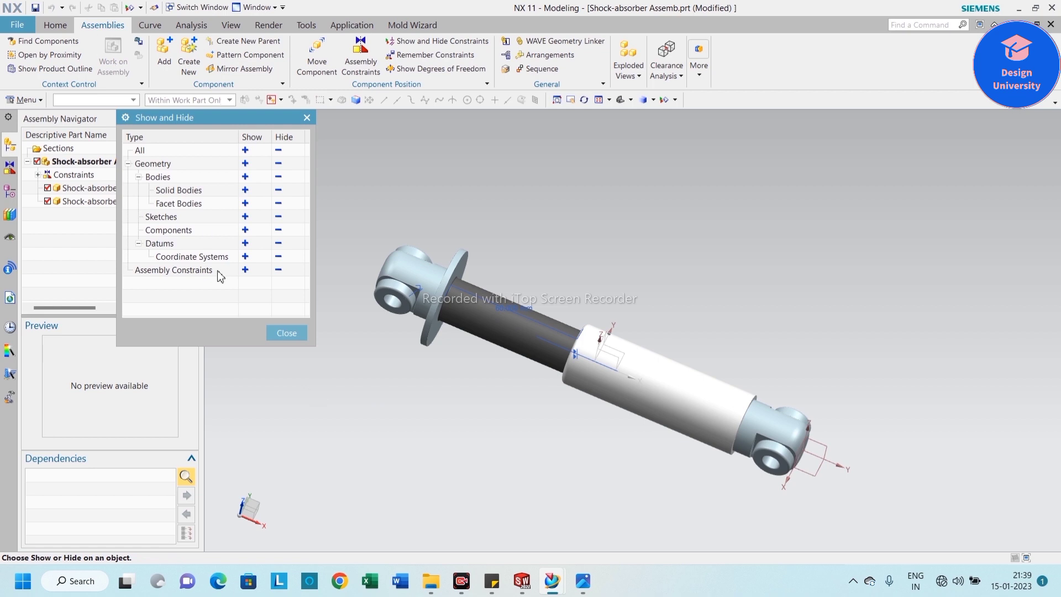
left_click(277, 270)
left_click(277, 244)
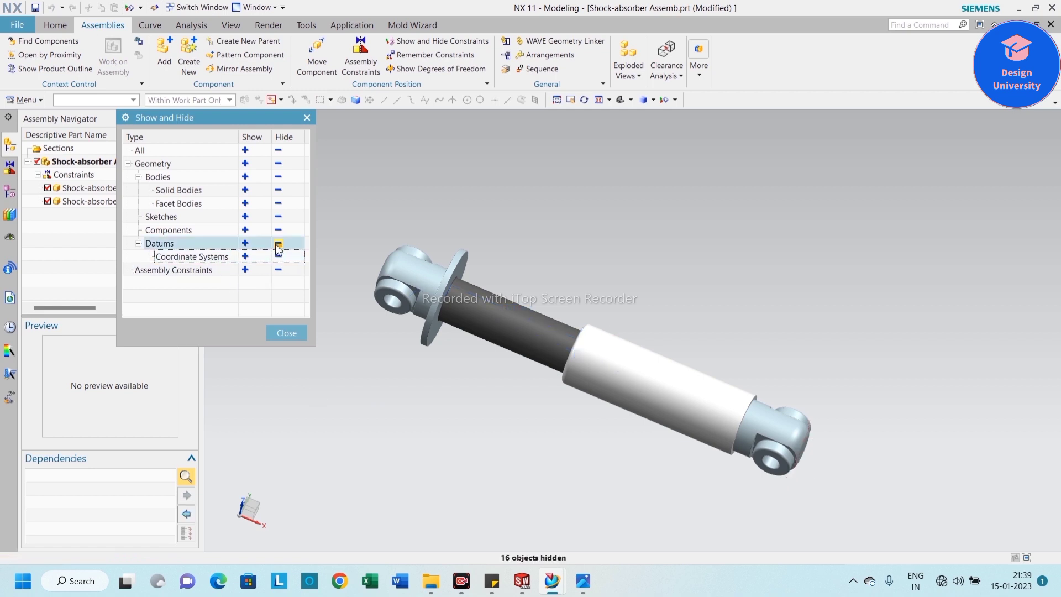
left_click(279, 216)
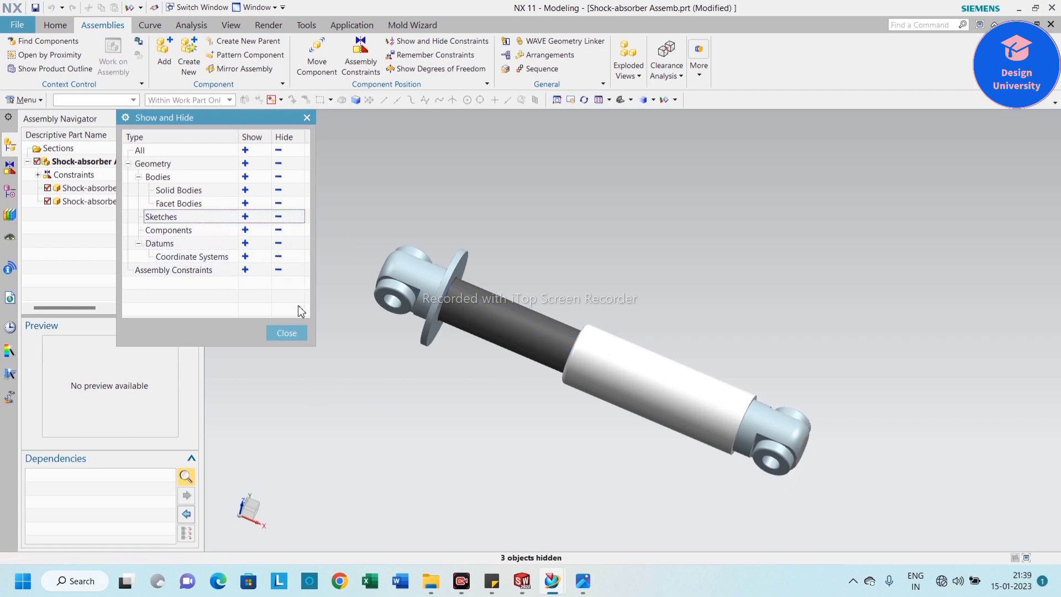
left_click(287, 332)
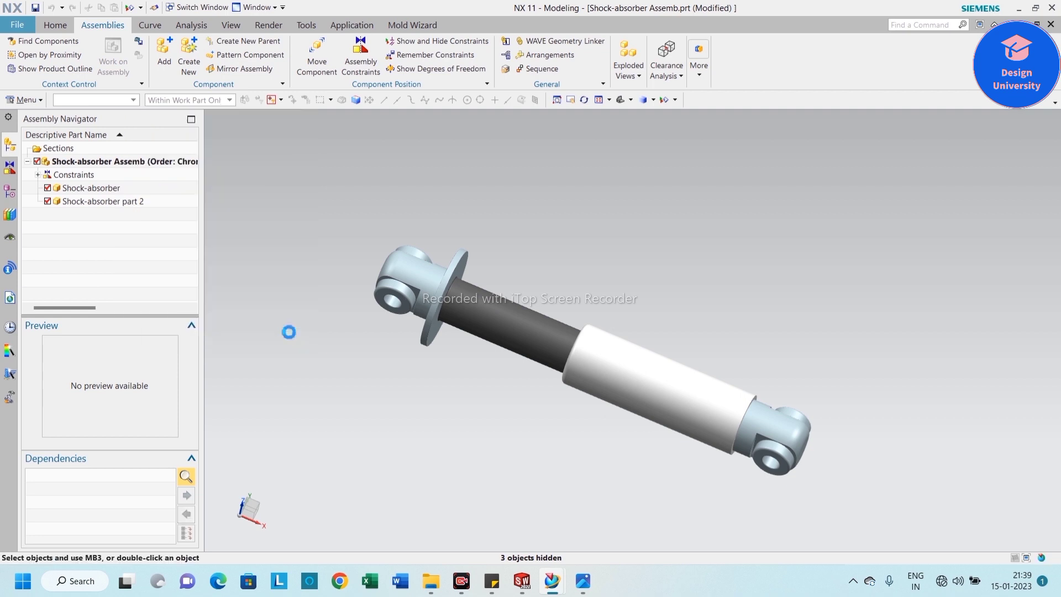
Step: Replace the reference set of the Shock-absorber part 2 component with MODEL
left_click(110, 202)
right_click(110, 204)
mouse_move(211, 260)
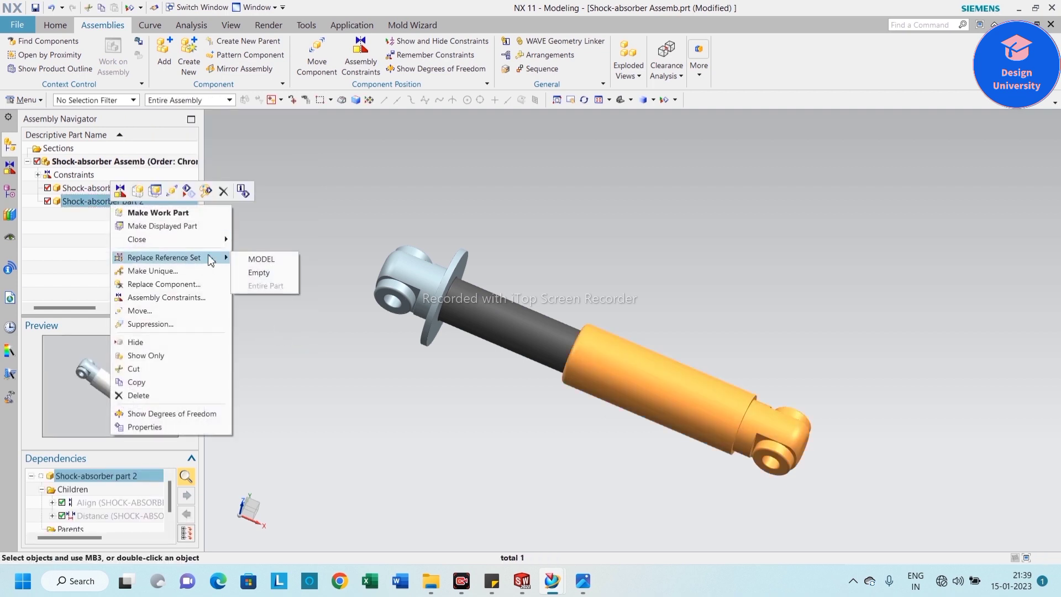
left_click(266, 259)
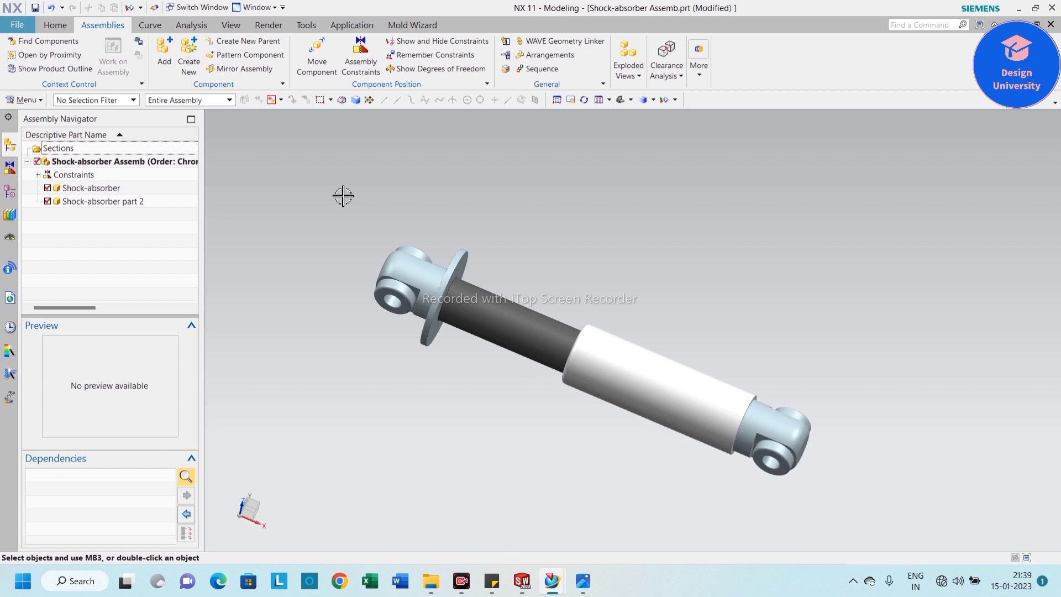
Step: Save the Shock-absorber Assemb assembly
right_click(307, 175)
left_click(331, 196)
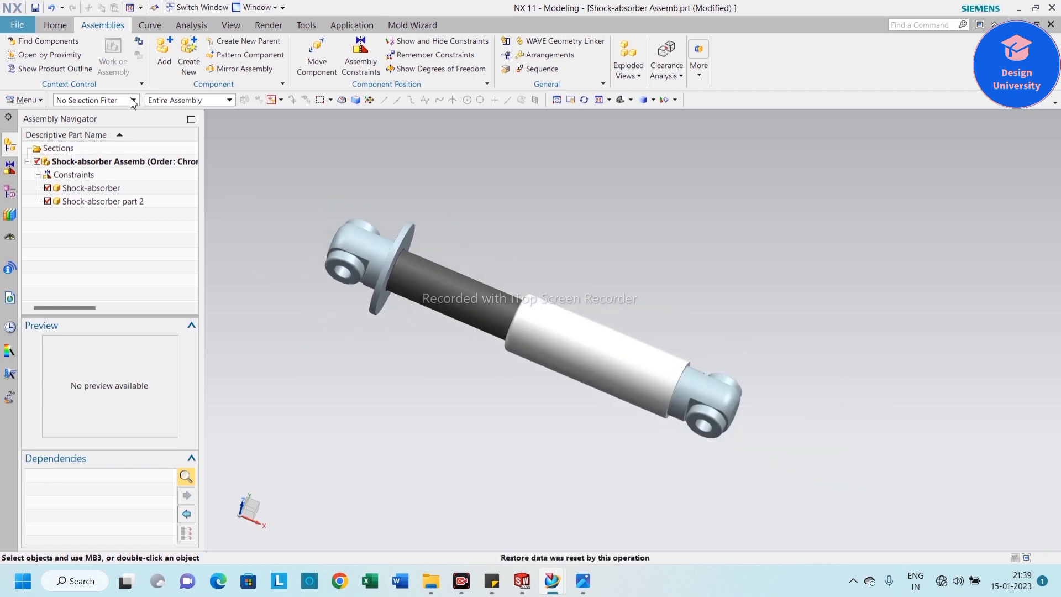
left_click(34, 8)
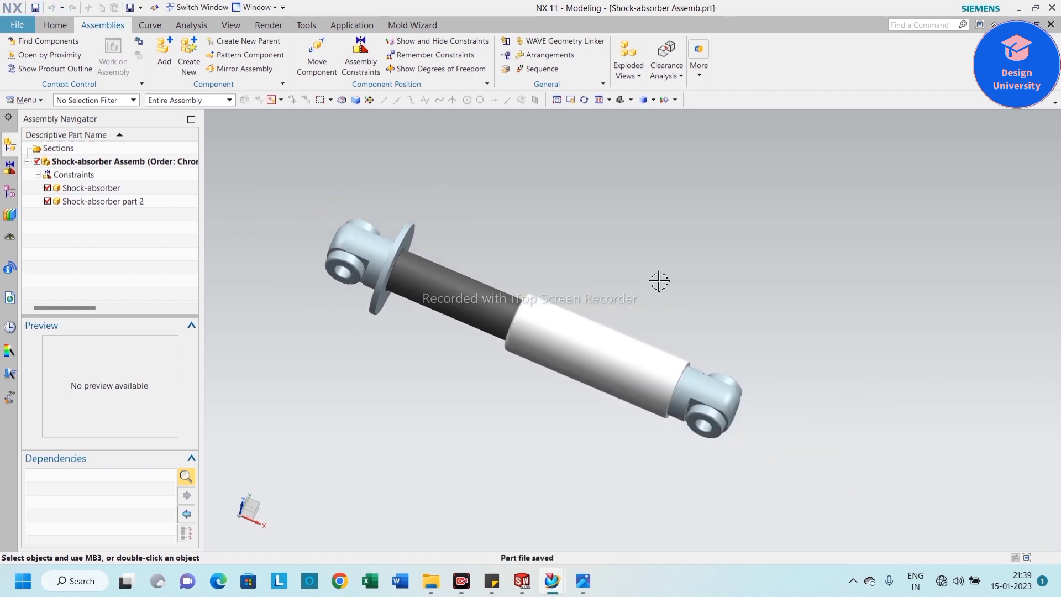
scroll(694, 348, "down", 1)
scroll(393, 286, "up", 2)
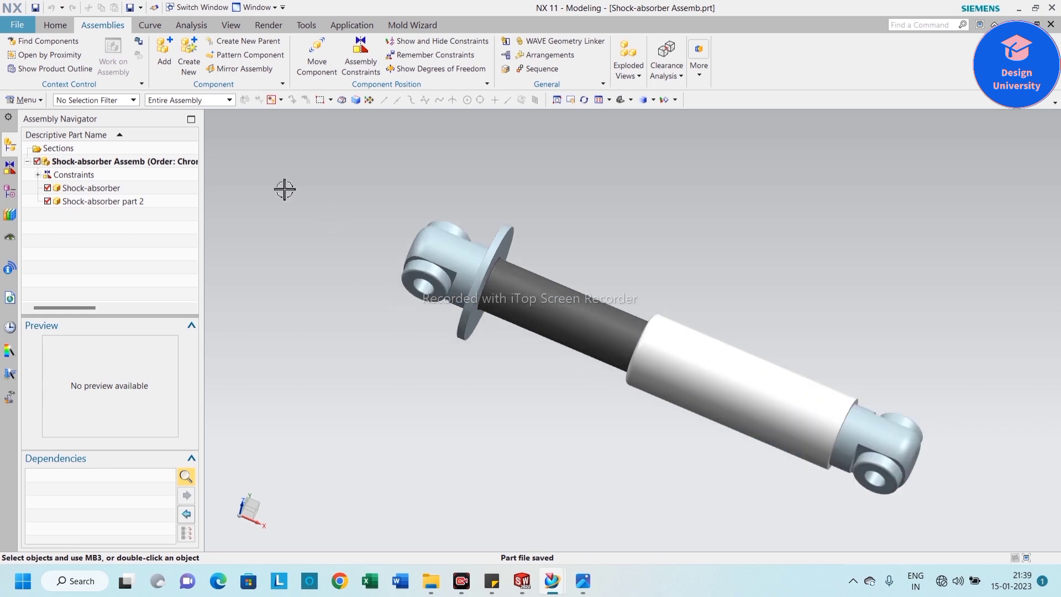
scroll(360, 370, "down", 2)
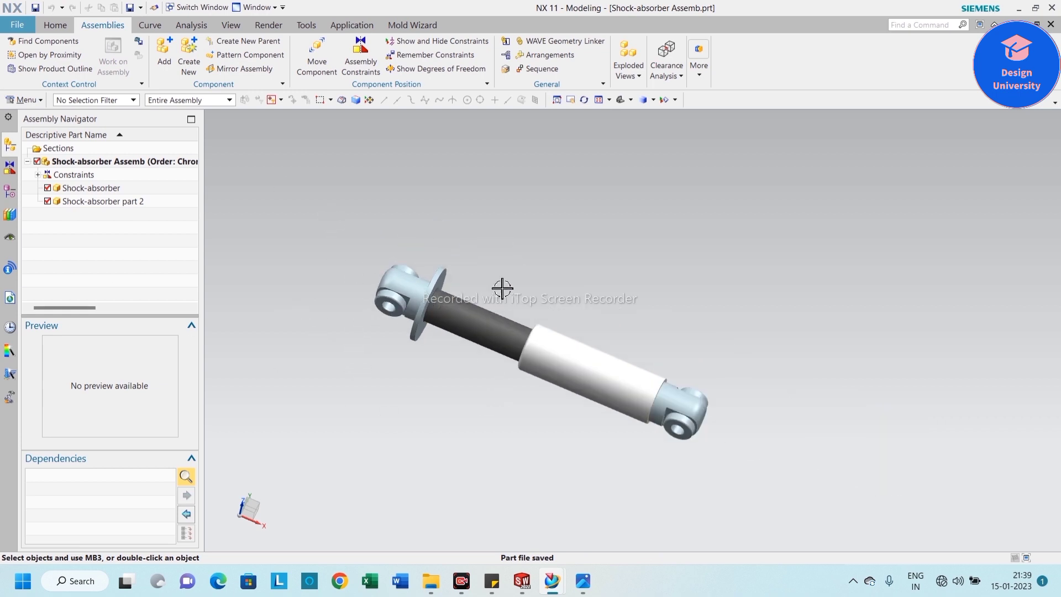
middle_click_drag(502, 289, 509, 391)
key("ctrl+s")
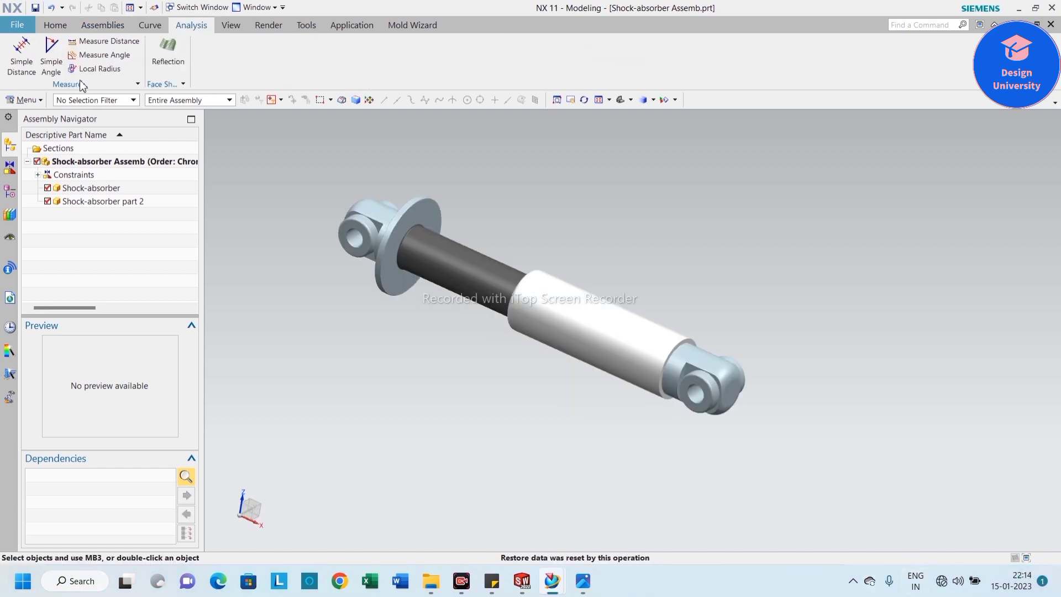
left_click(55, 25)
left_click(17, 25)
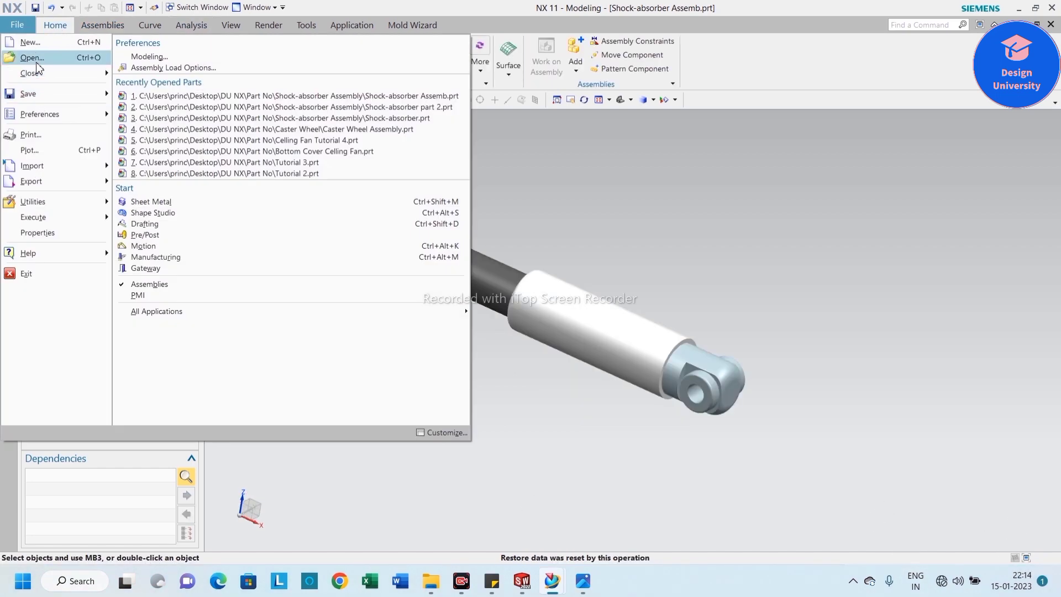
left_click(361, 473)
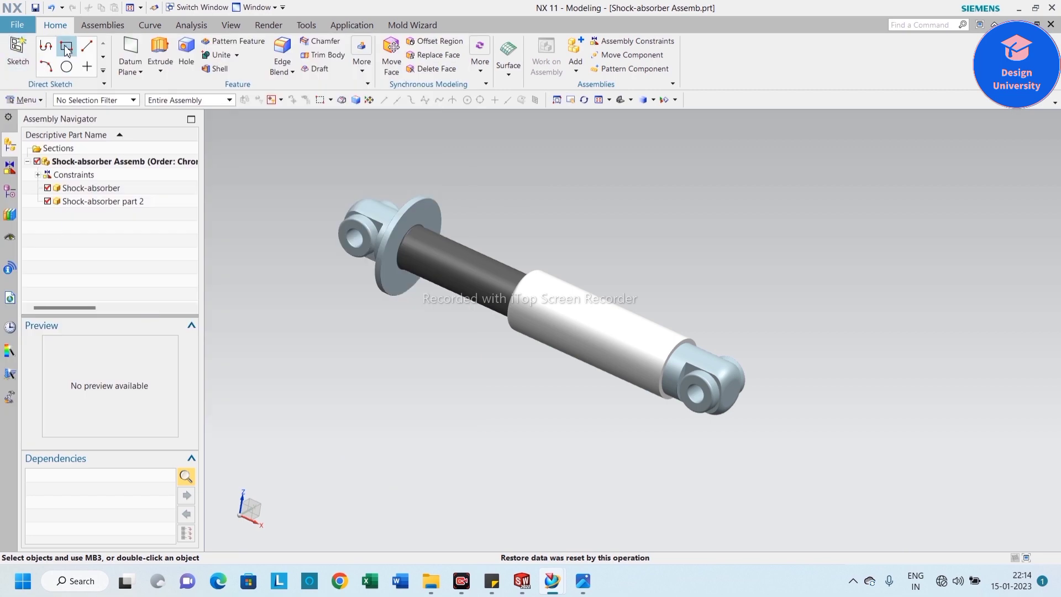
left_click(102, 25)
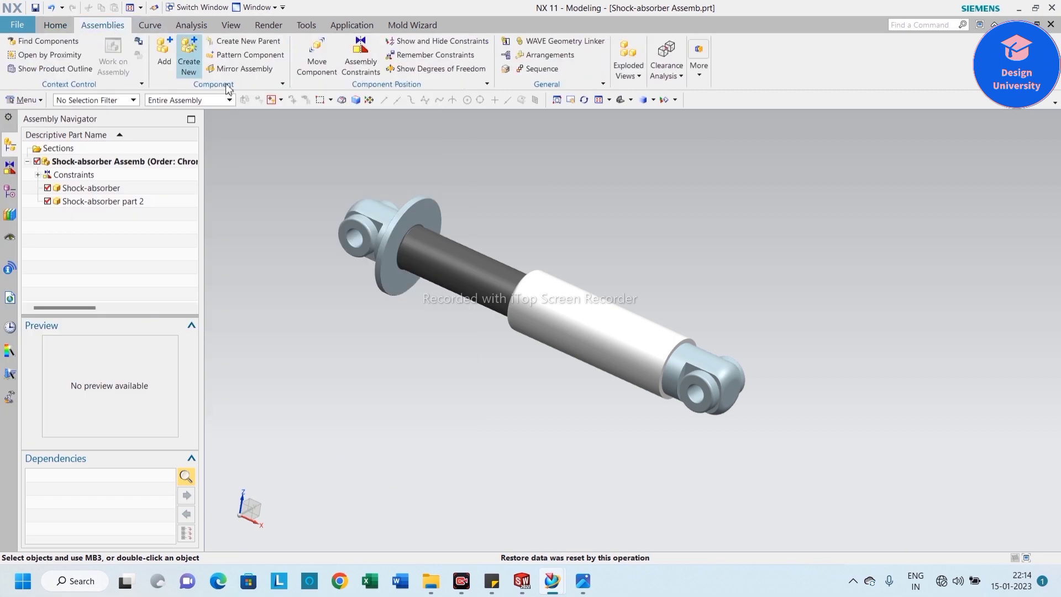
Step: Create a new empty component named Spring.prt in the assembly from the millimetre Model template
left_click(189, 65)
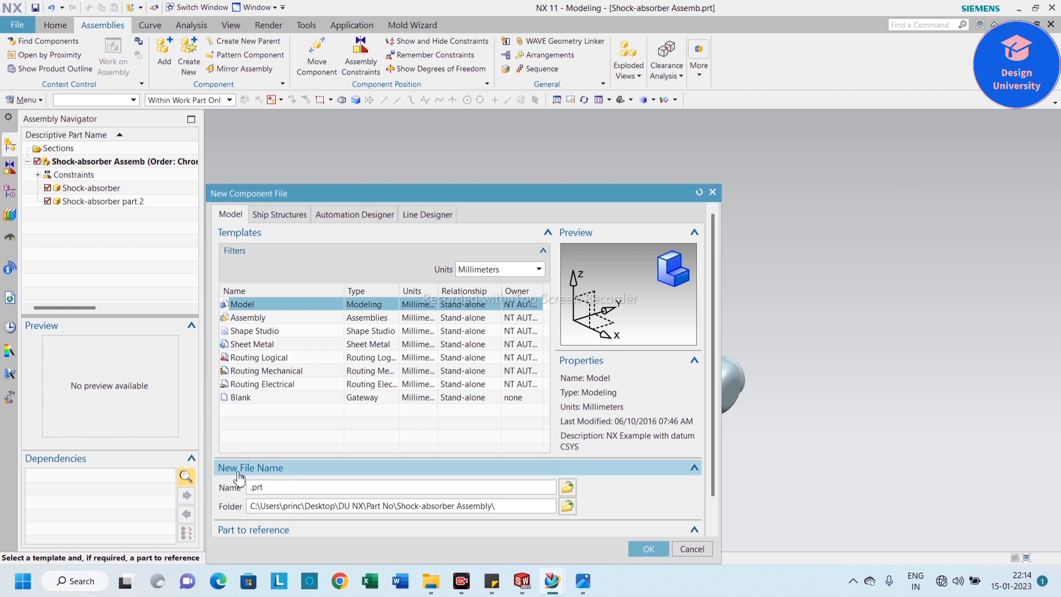
key("Caps_Lock")
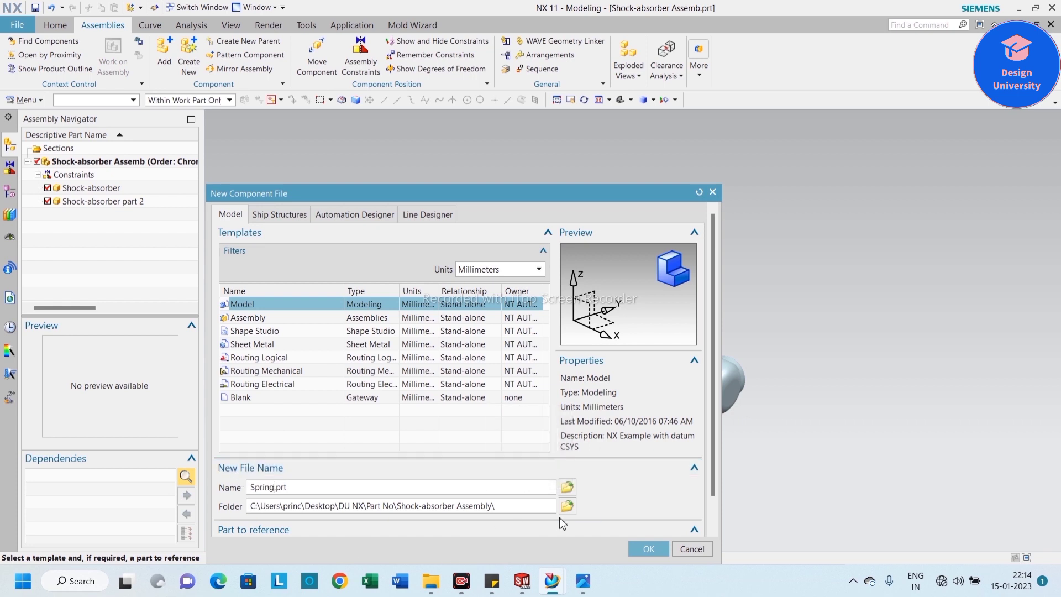
left_click(648, 549)
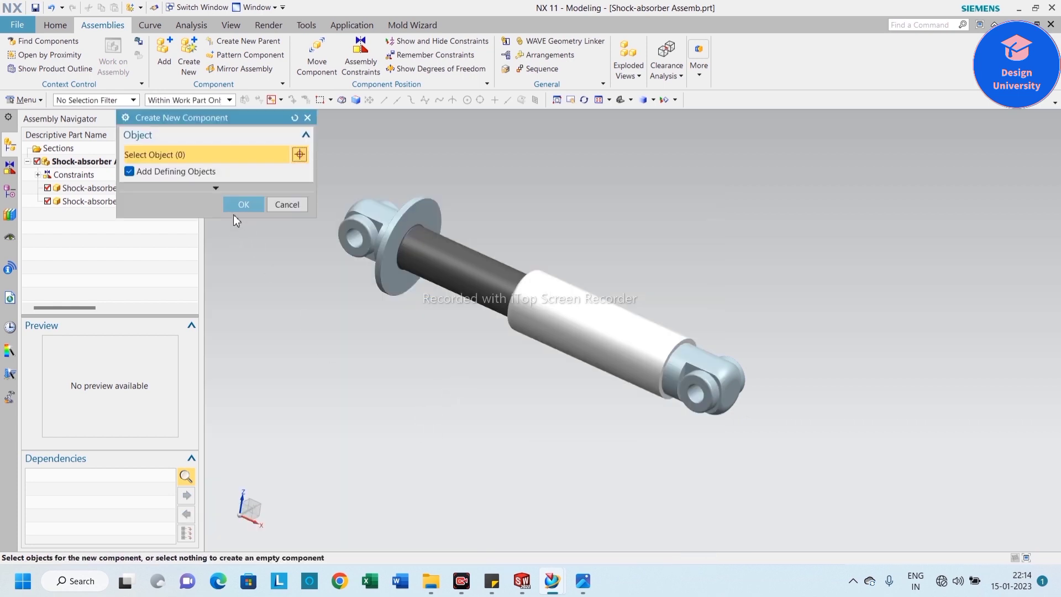
left_click(235, 209)
Step: Make the Spring component the displayed part
left_click(84, 217)
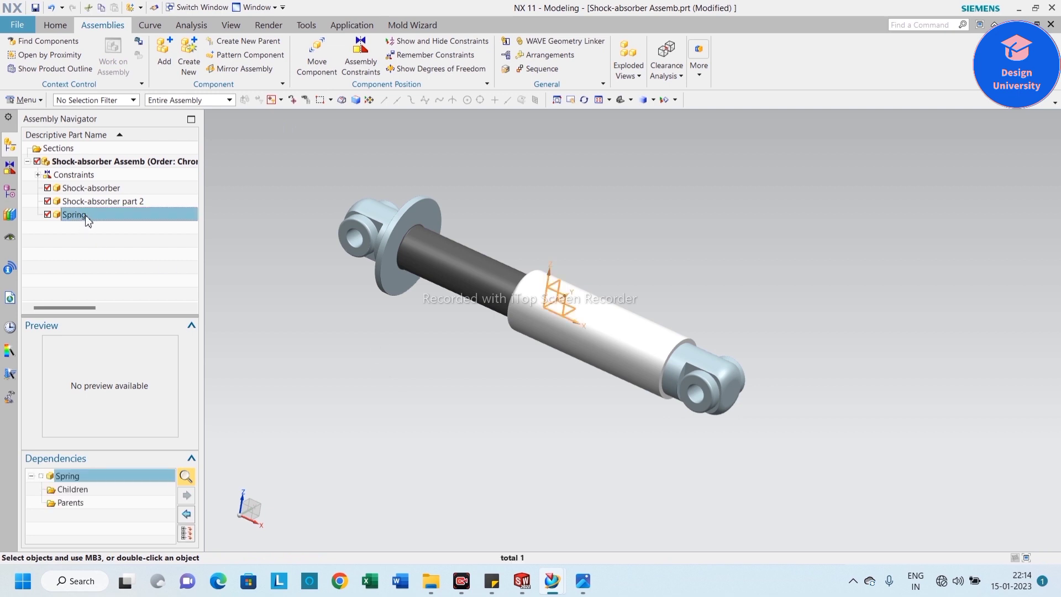
right_click(86, 217)
left_click(135, 235)
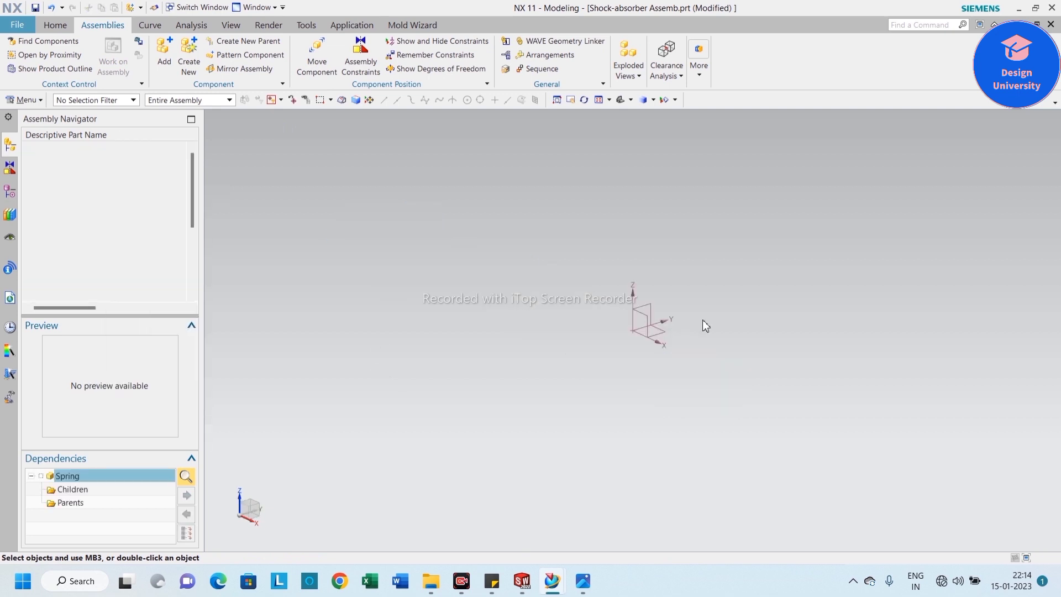
right_click(480, 314)
left_click(530, 330)
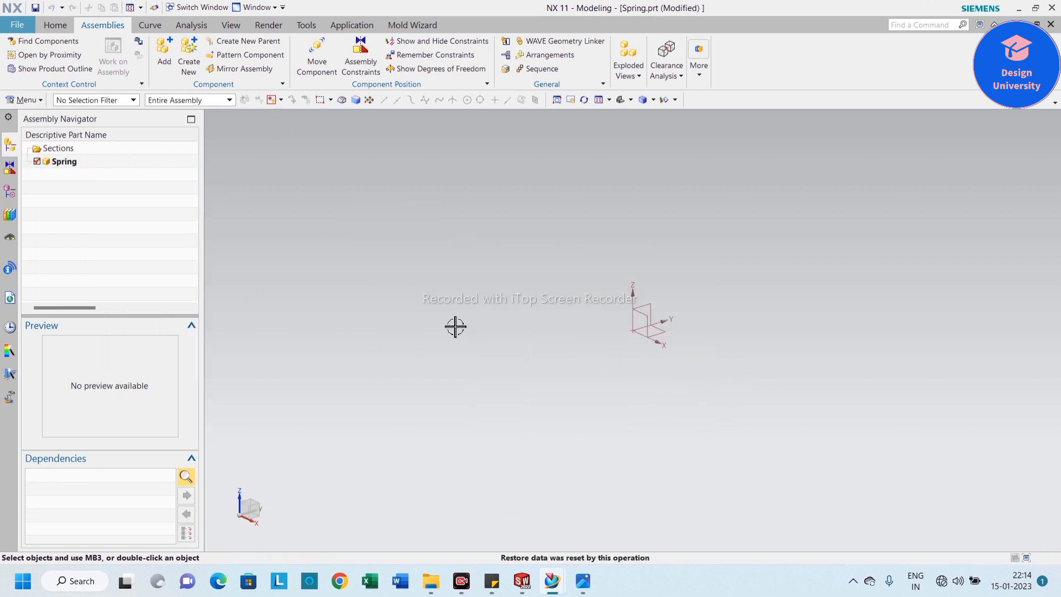
Step: Sketch a 100 mm horizontal line from the origin along X on the XZ plane and finish the sketch
left_click(58, 26)
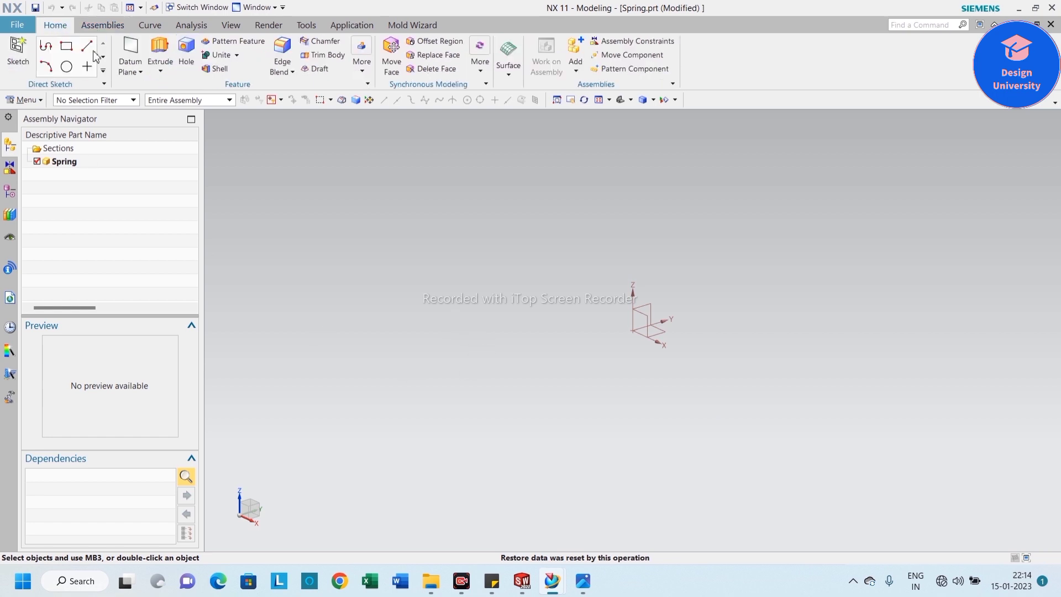
left_click(26, 100)
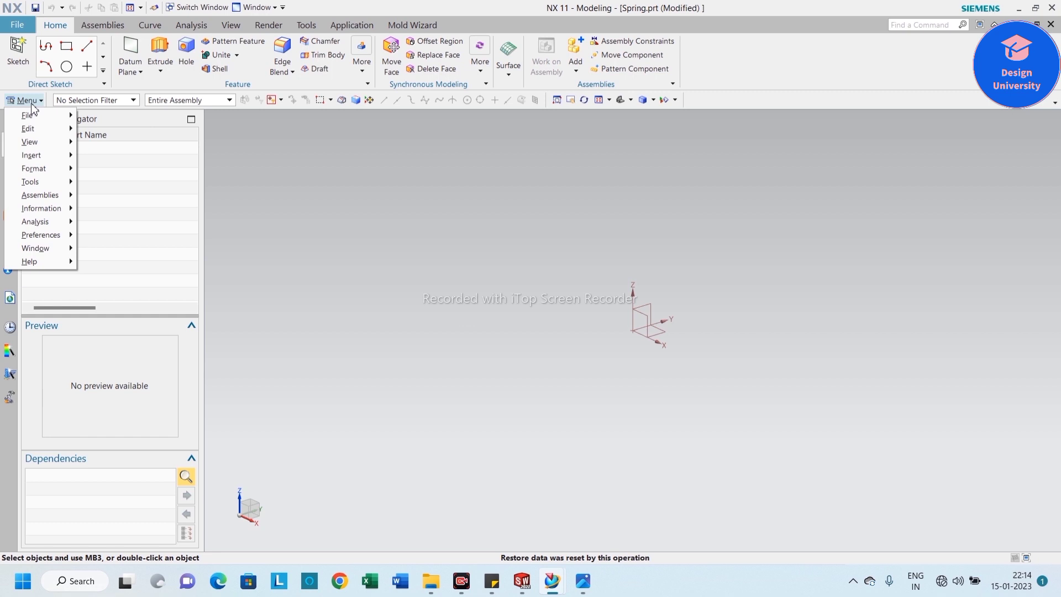
left_click(19, 48)
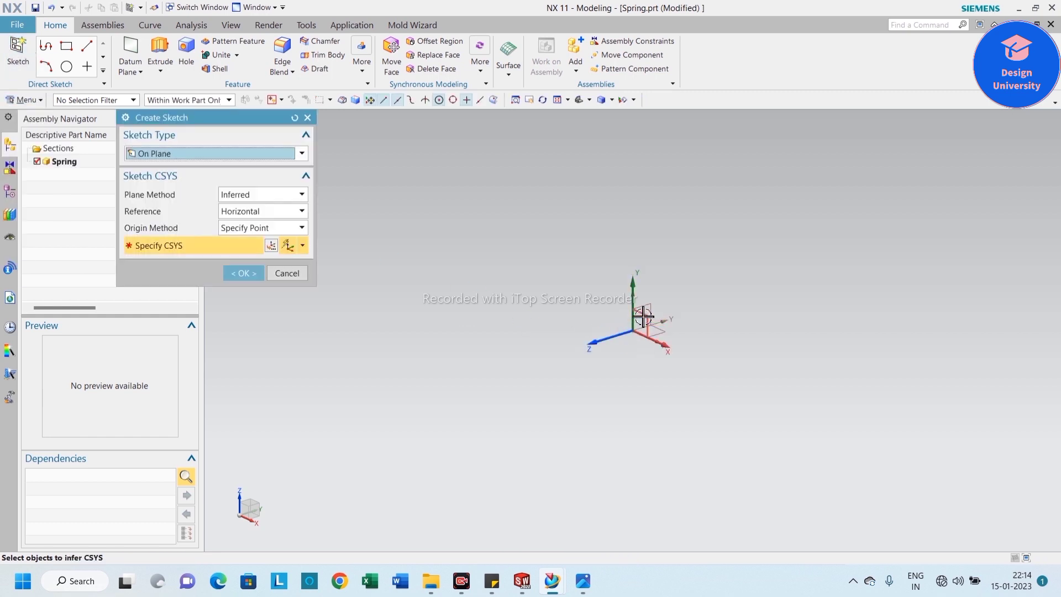
left_click(658, 331)
left_click(241, 274)
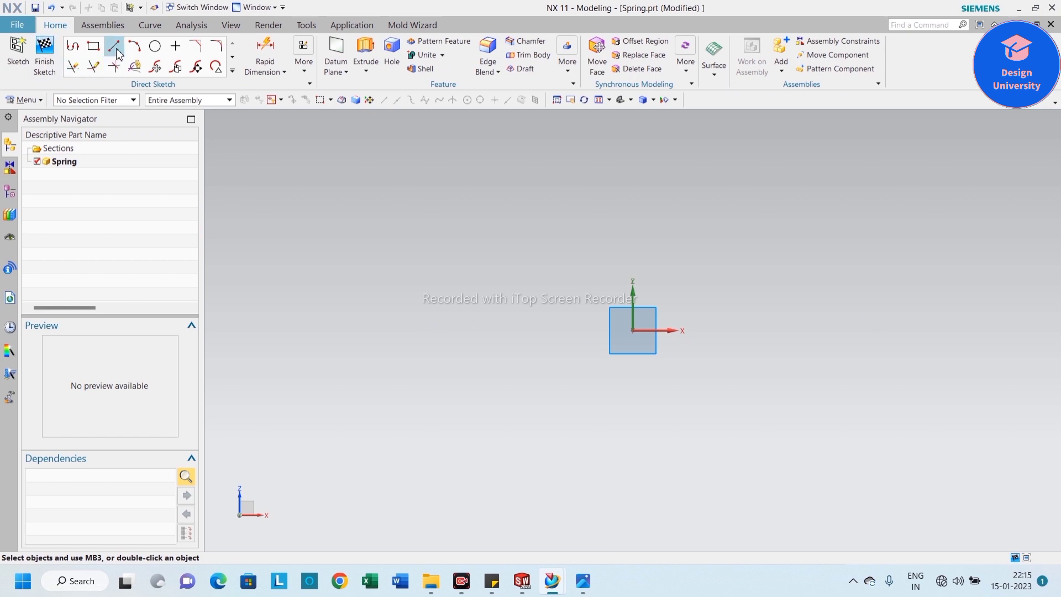
left_click(116, 49)
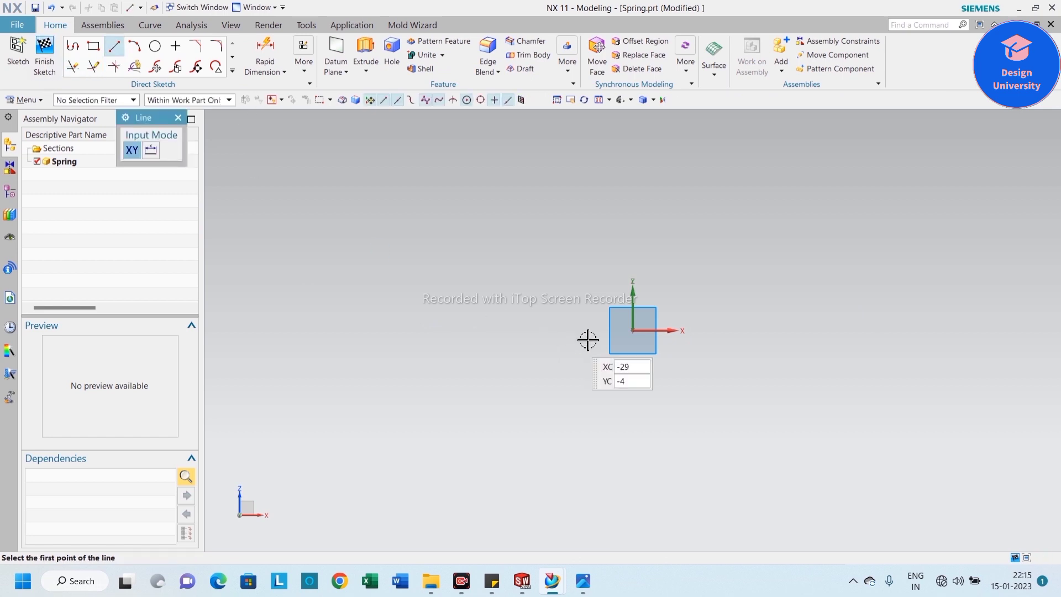
left_click(634, 331)
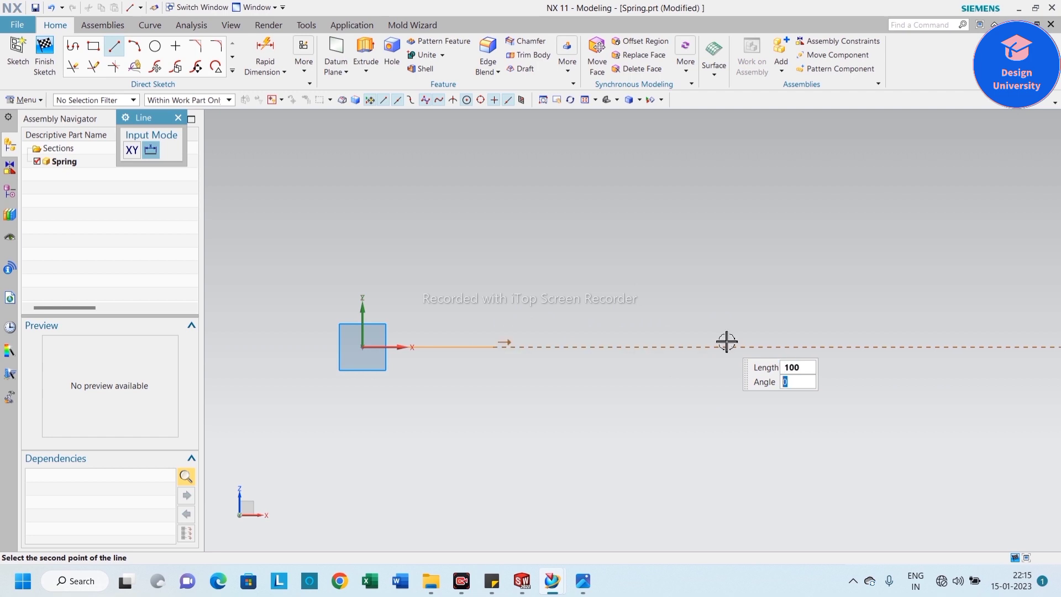
key("Return")
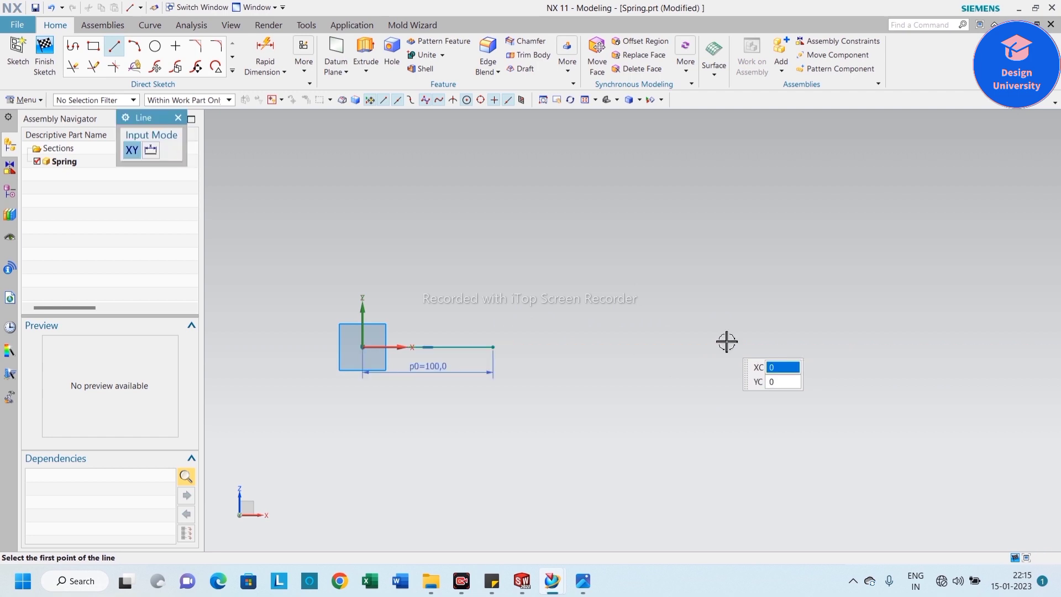
left_click(178, 118)
left_click(44, 58)
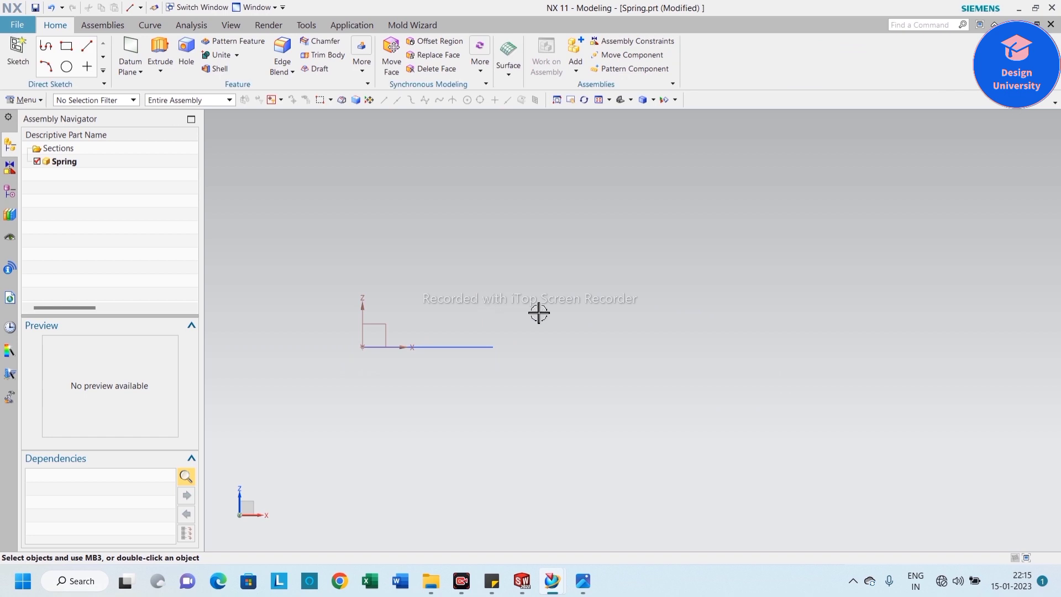
Step: Start an Along Vector helix and define its coordinate system from the sketched line and the line's origin end
right_click(331, 301)
left_click(347, 322)
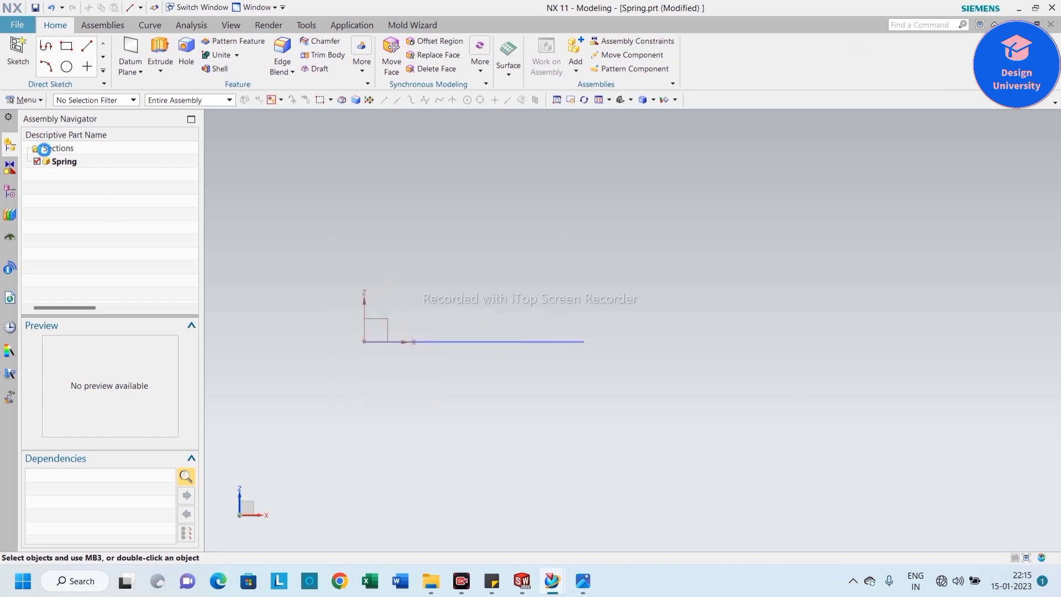
left_click(28, 100)
mouse_move(33, 155)
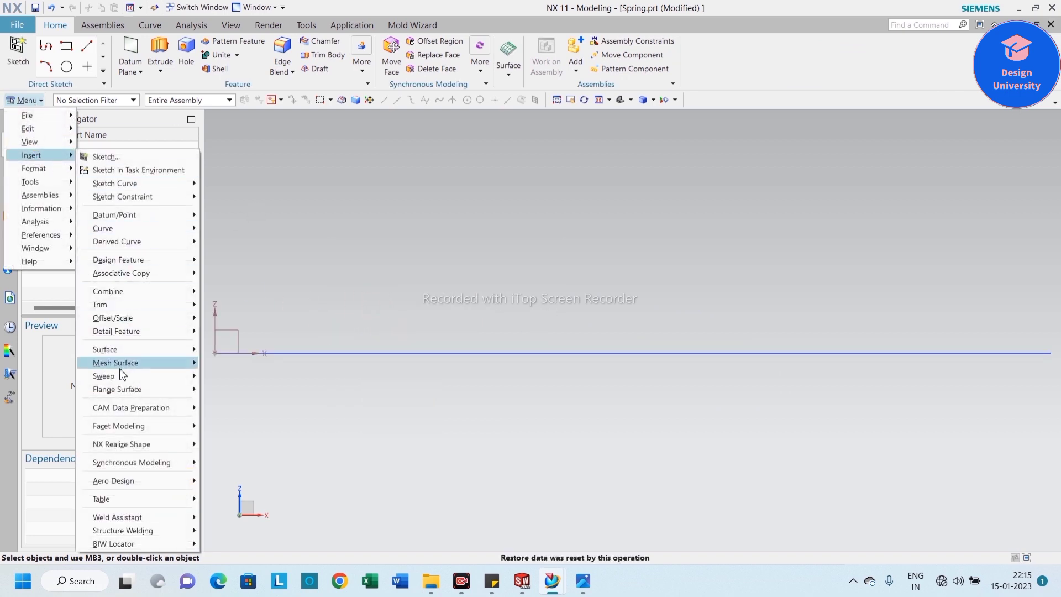
mouse_move(131, 228)
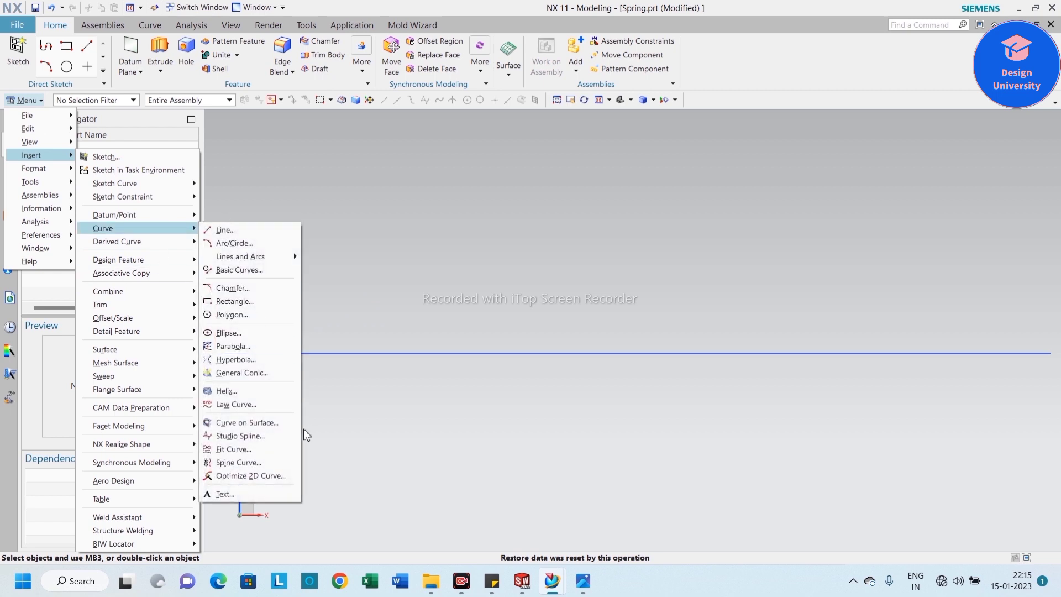
left_click(221, 392)
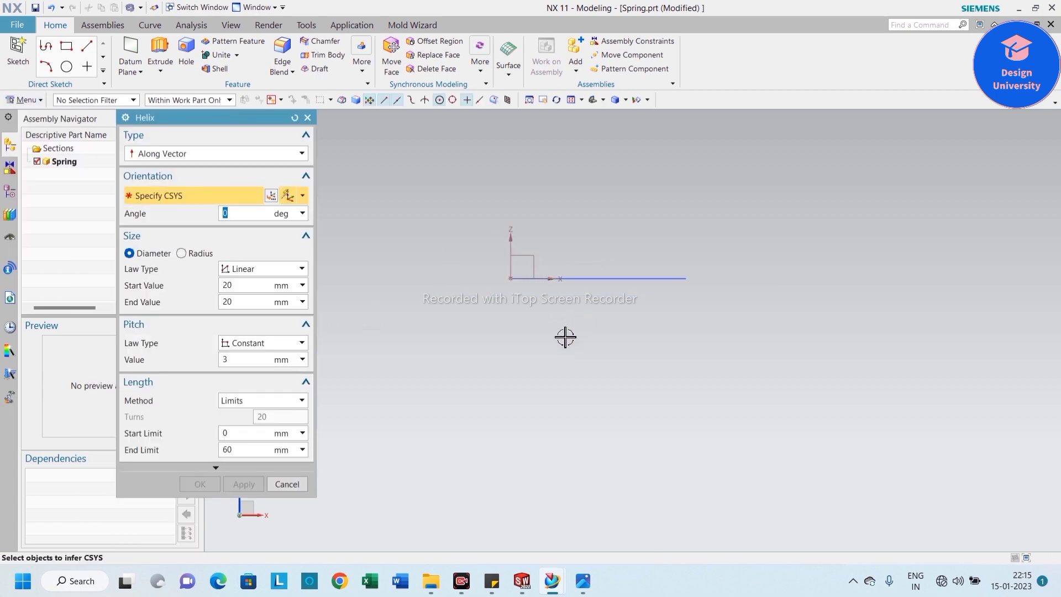
middle_click_drag(565, 337, 569, 318)
left_click(585, 277)
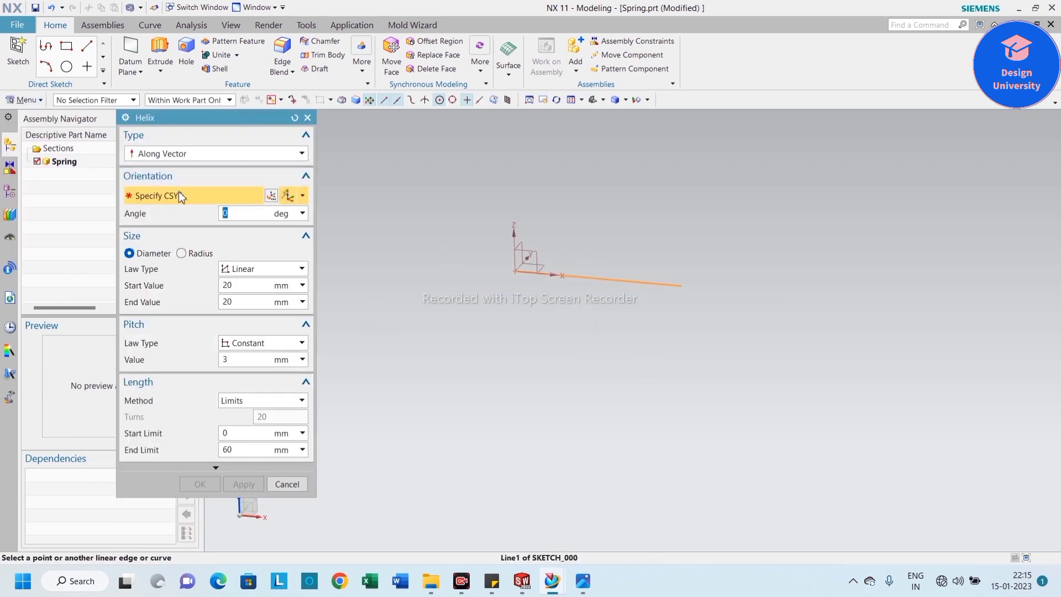
left_click(494, 270)
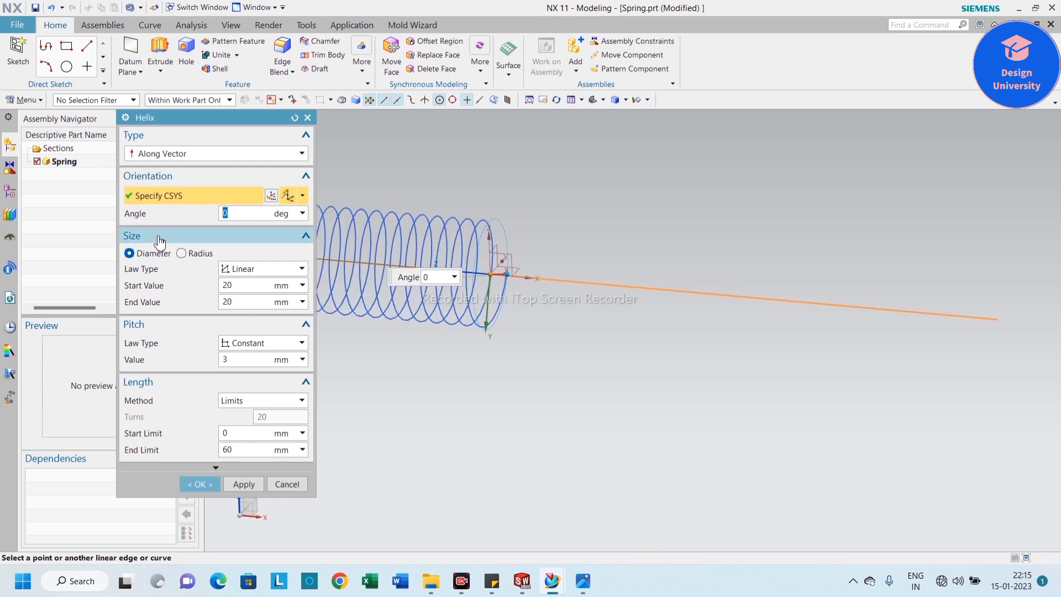
Step: Set the helix's end limit to -100 mm and its constant pitch to 17 mm
left_click(242, 450)
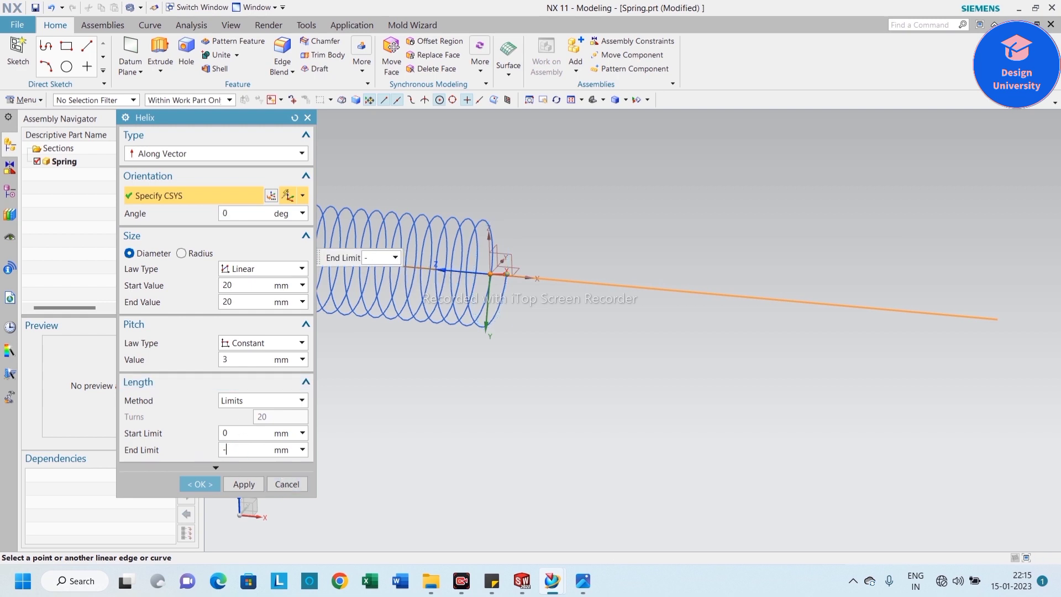
type("-100")
key("Return")
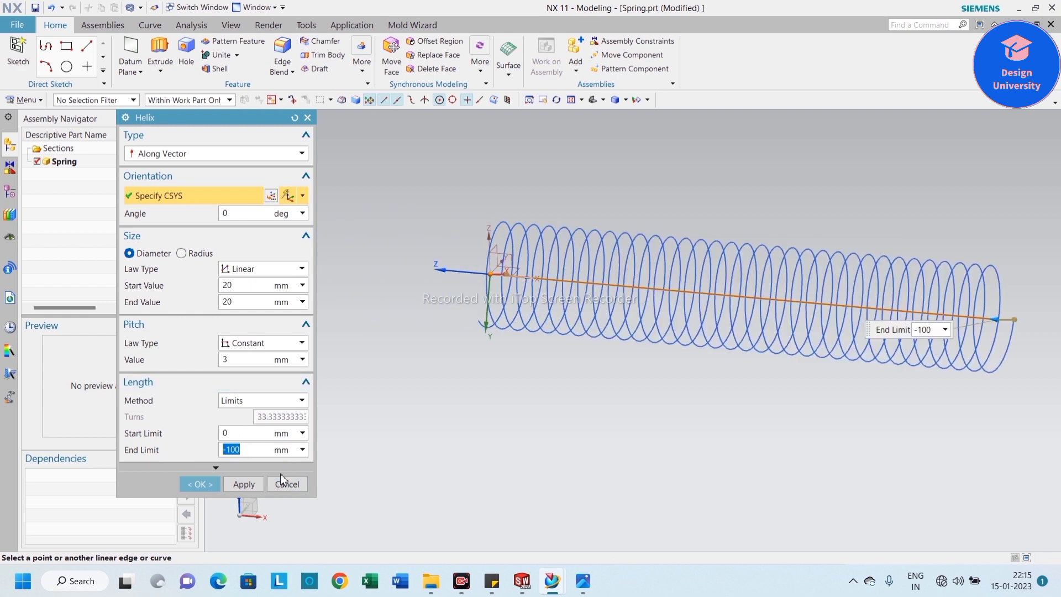
middle_click_drag(458, 427, 420, 421)
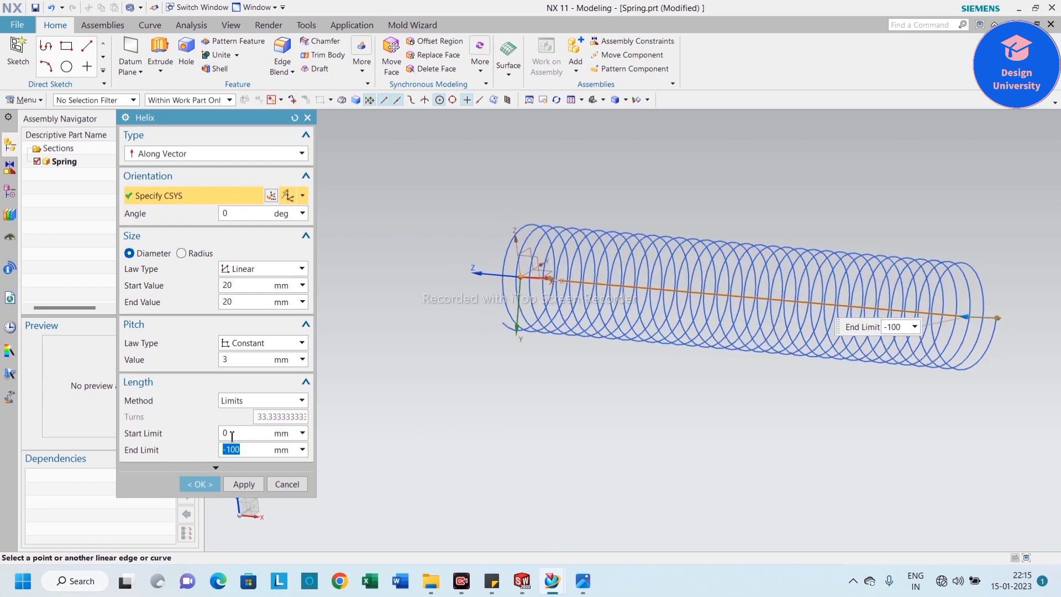
left_click(240, 361)
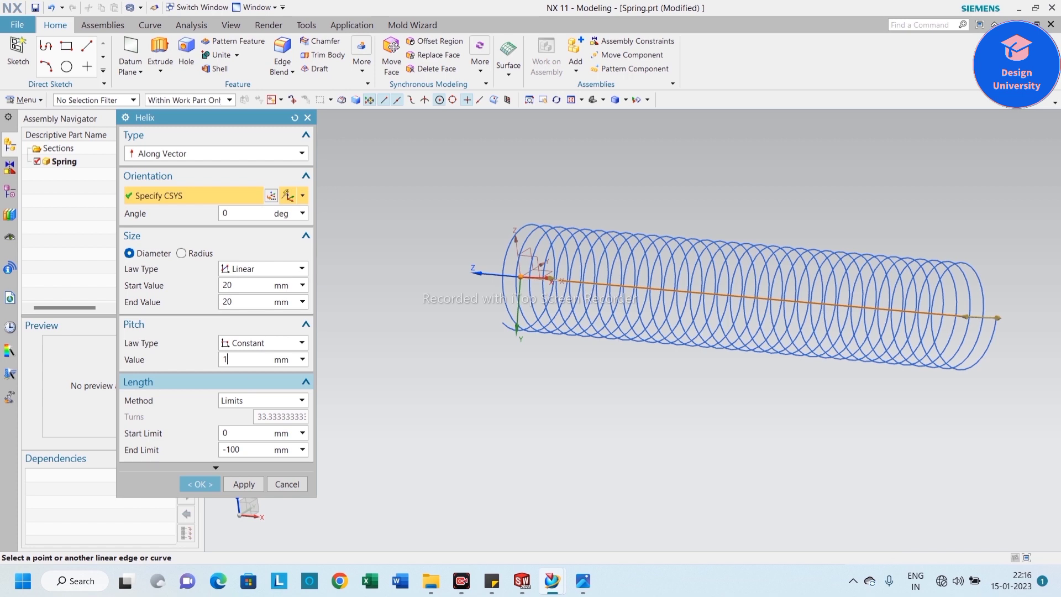
key("Return")
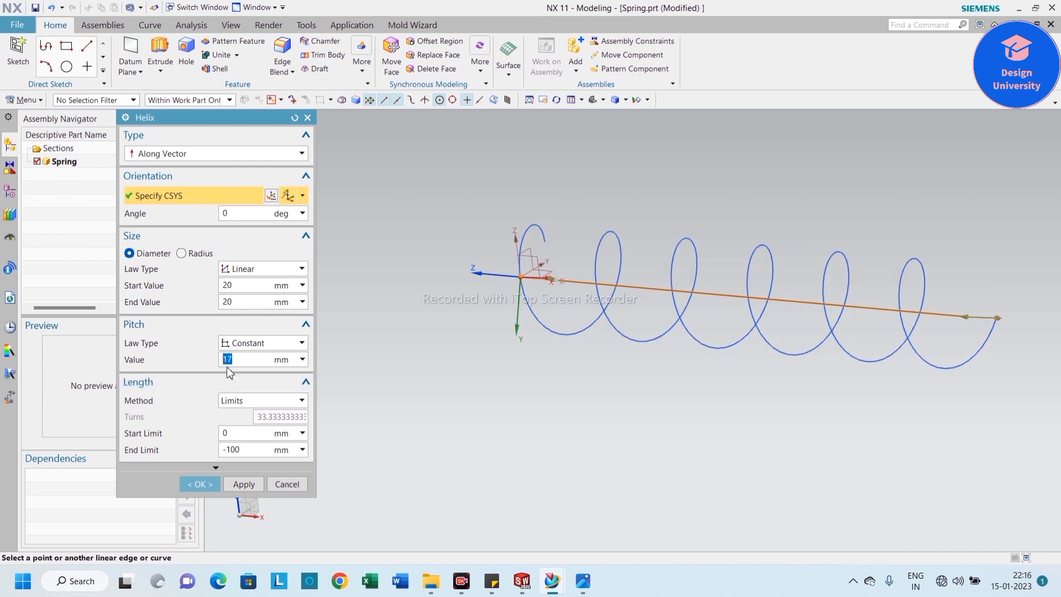
Step: Set the helix's start and end diameters to 35.5 mm and create the helix
scroll(589, 332, "down", 3)
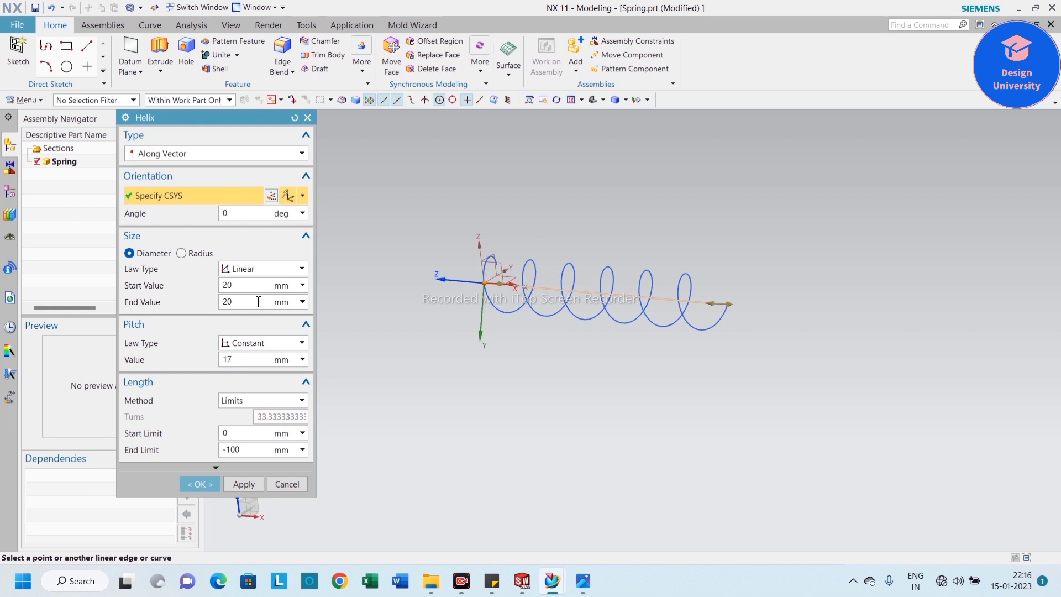
left_click(250, 283)
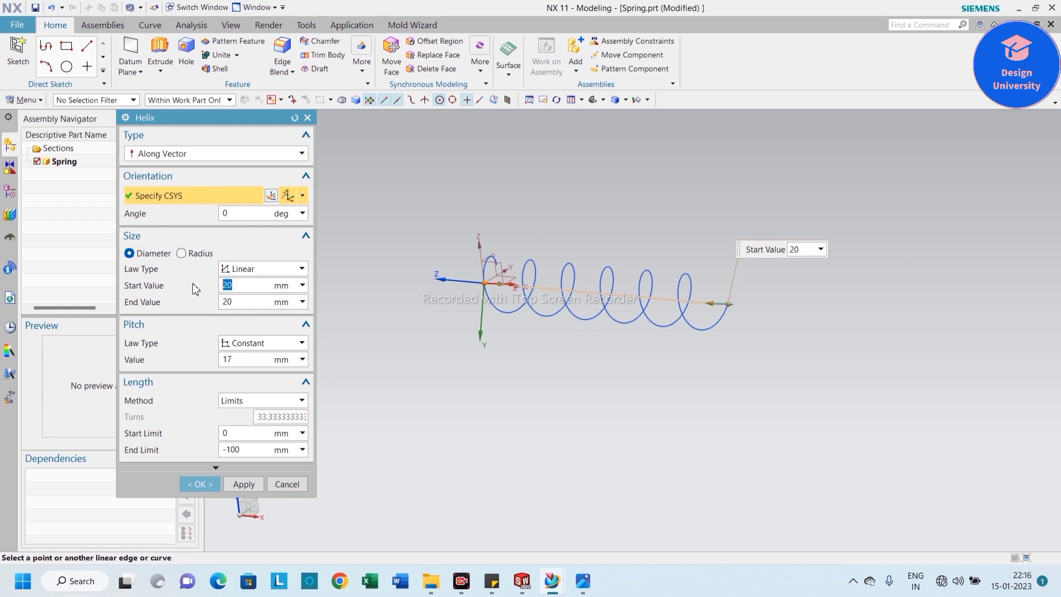
type("0")
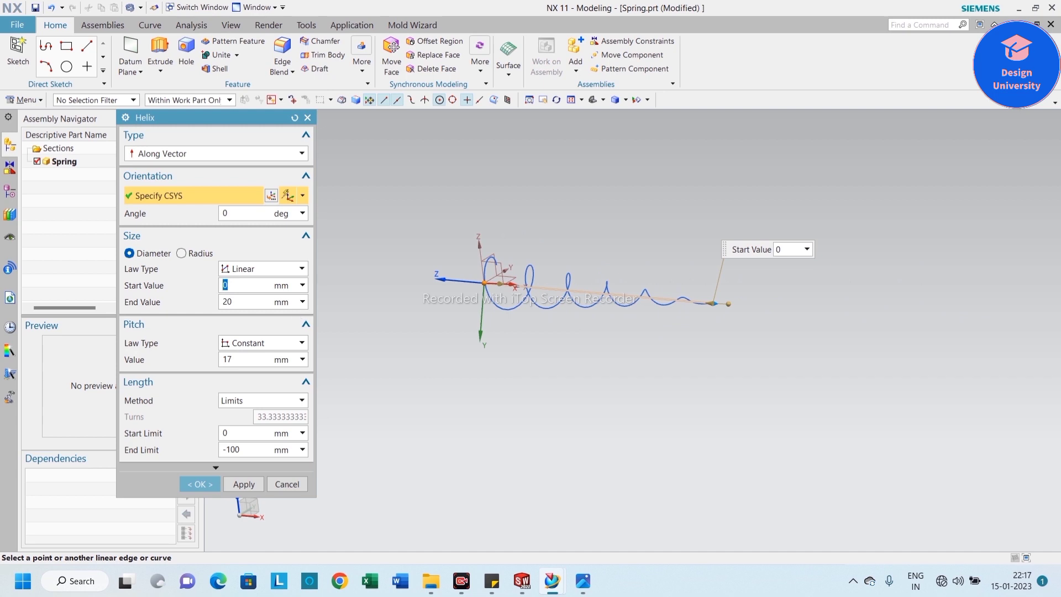
key("Return")
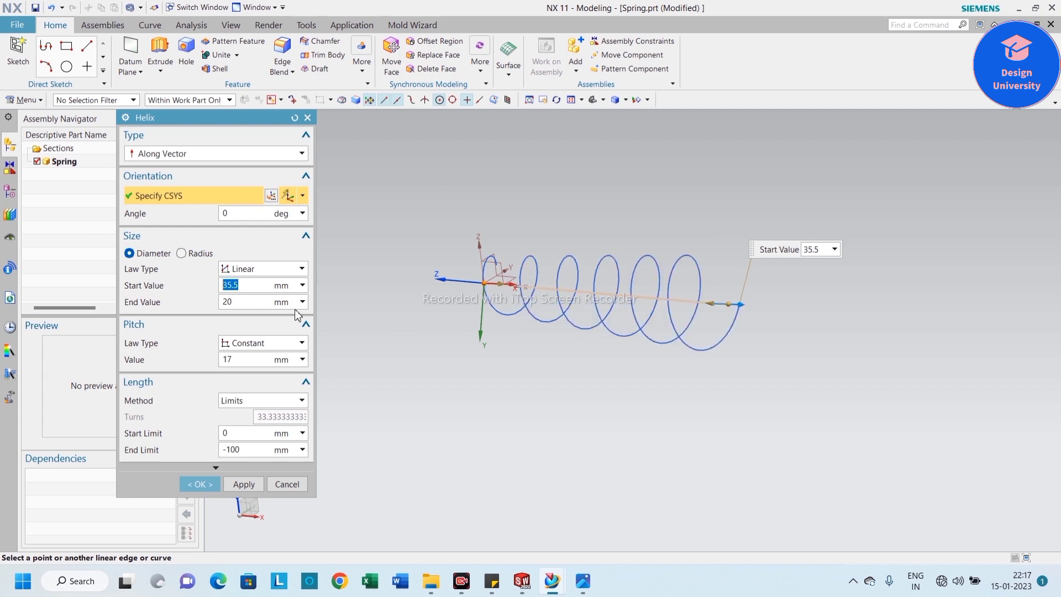
left_click(257, 301)
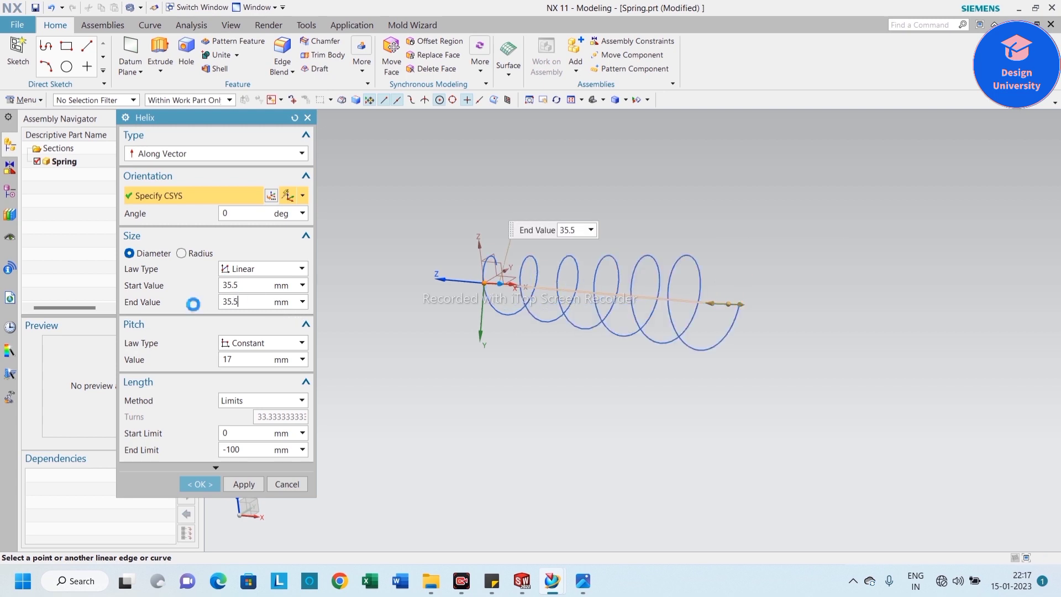
key("Return")
middle_click_drag(498, 403, 525, 418)
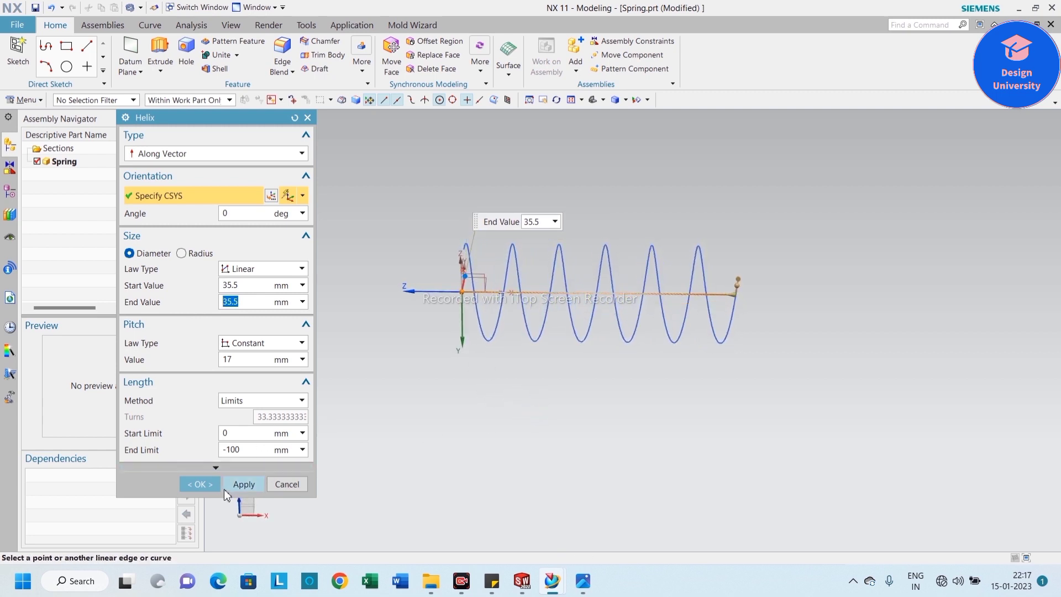
left_click(204, 484)
Step: Edit the axis sketch to convert the 100 mm line to a reference line, and finish the sketch
mouse_move(640, 405)
middle_mouse_down()
mouse_move(614, 420)
mouse_move(578, 324)
middle_mouse_up()
right_click(571, 291)
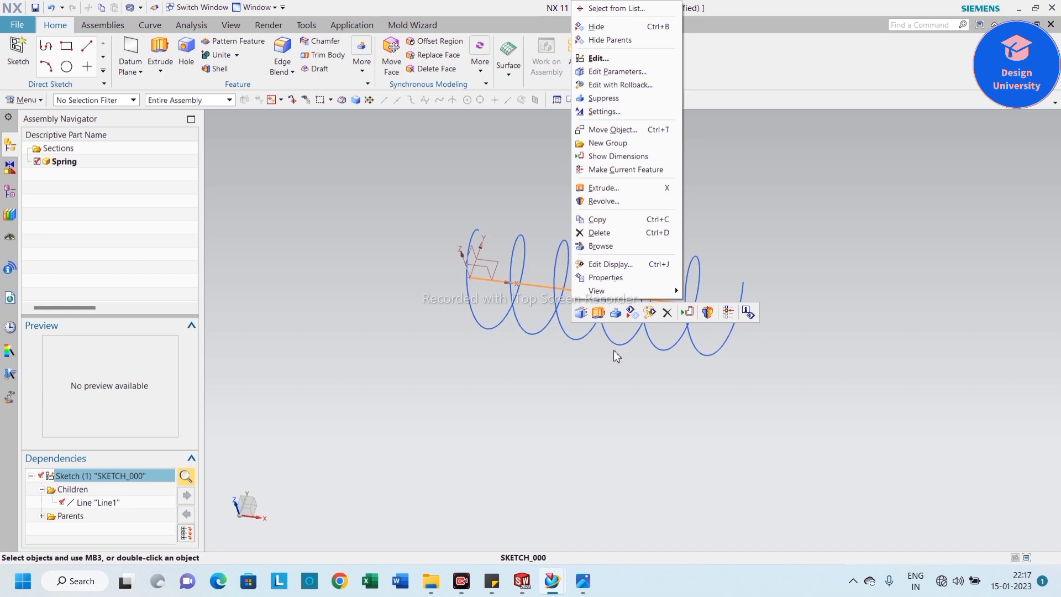
left_click(621, 58)
right_click(538, 257)
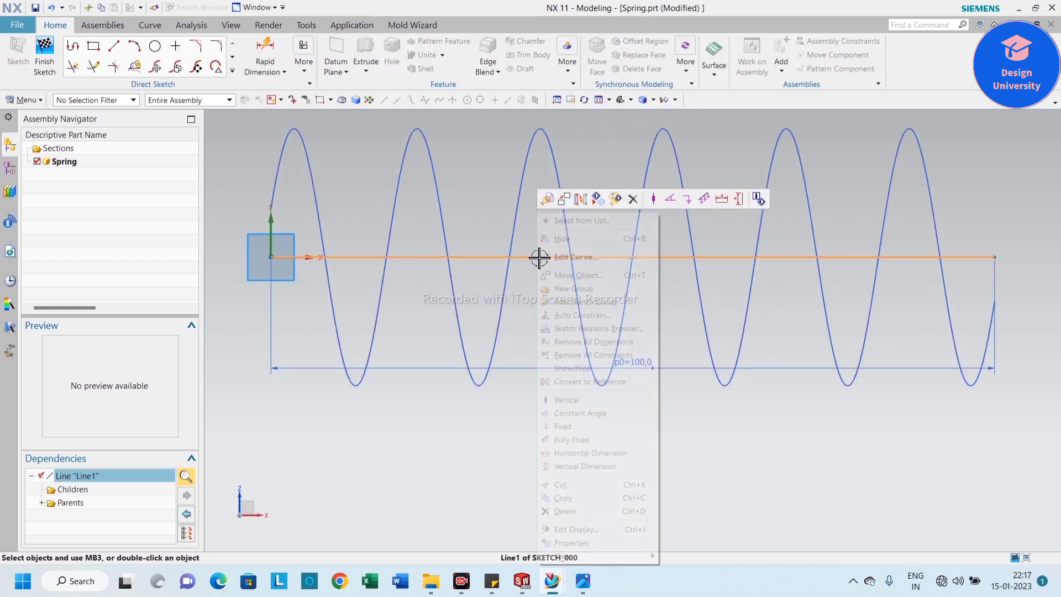
left_click(578, 204)
left_click(44, 55)
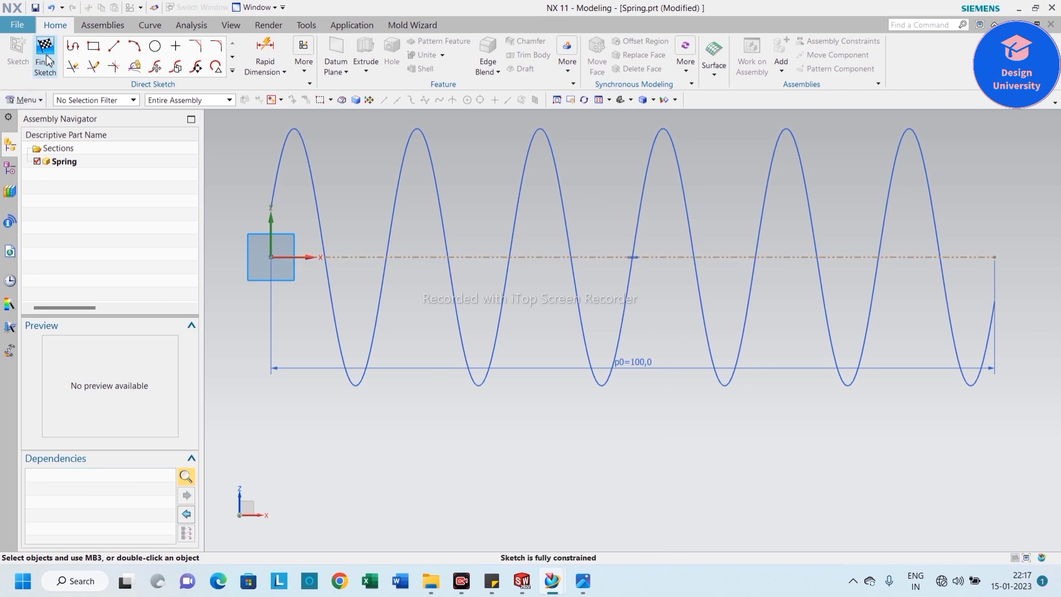
mouse_move(545, 372)
middle_mouse_down()
mouse_move(545, 438)
mouse_move(559, 386)
mouse_move(547, 380)
middle_mouse_up()
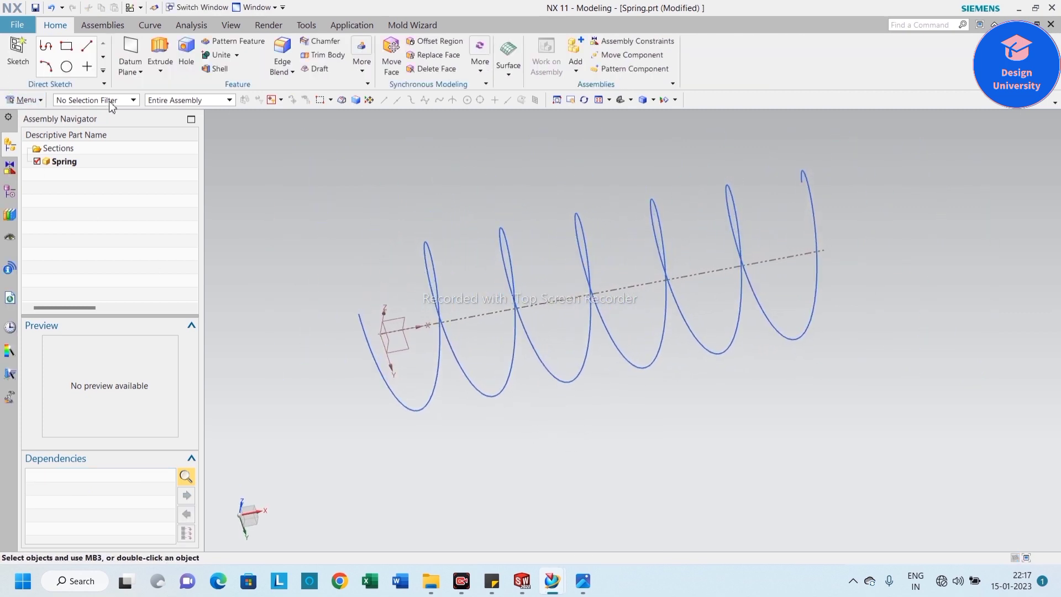
Step: Create a datum plane of type Curves and Points at the free end of the helix, at the far end of the axis
left_click(137, 74)
left_click(157, 88)
left_click(223, 155)
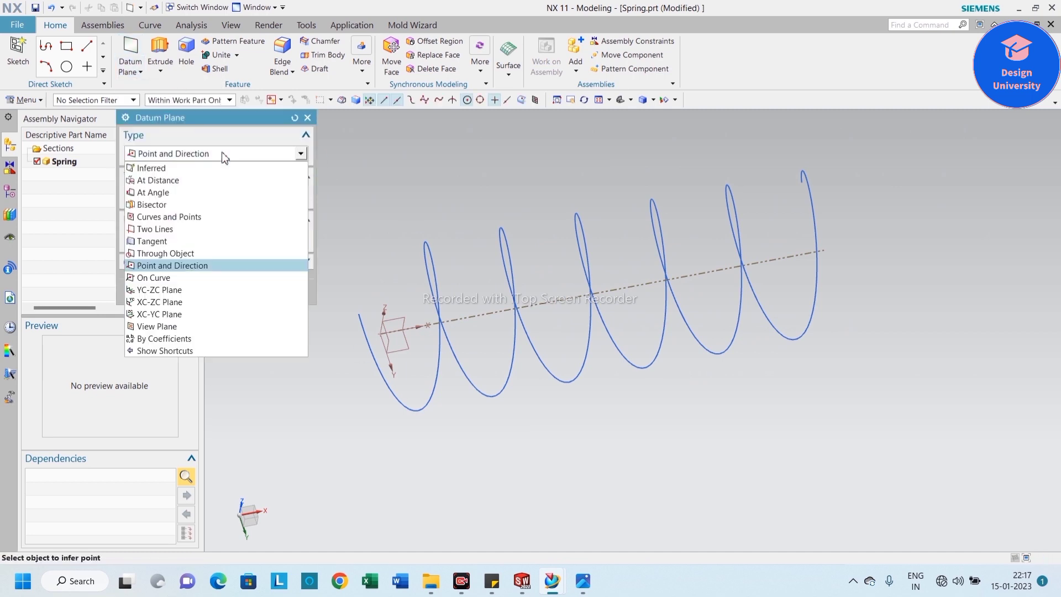
left_click(197, 217)
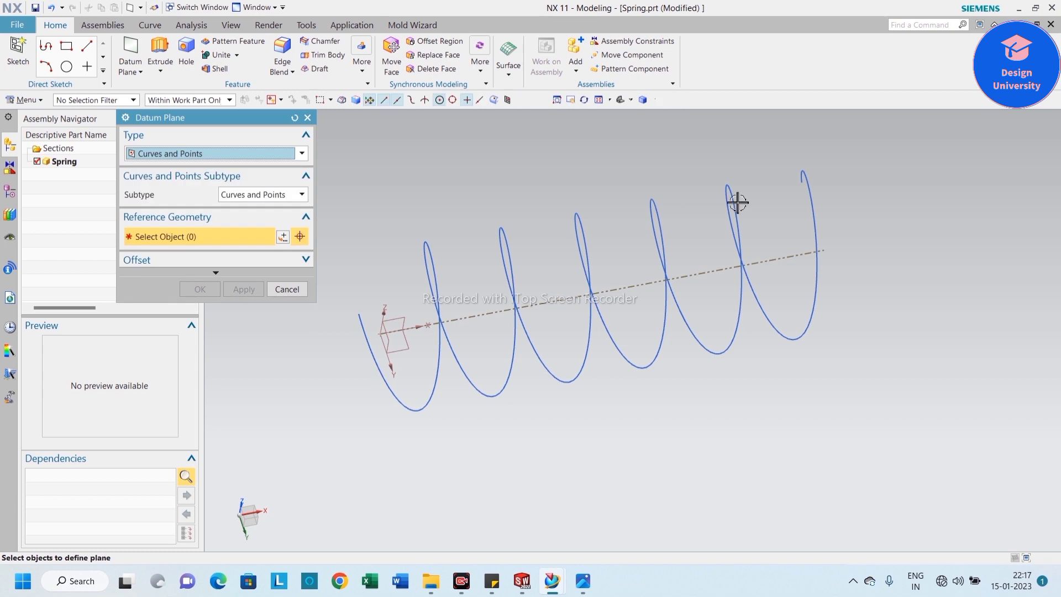
left_click(805, 181)
left_click(202, 289)
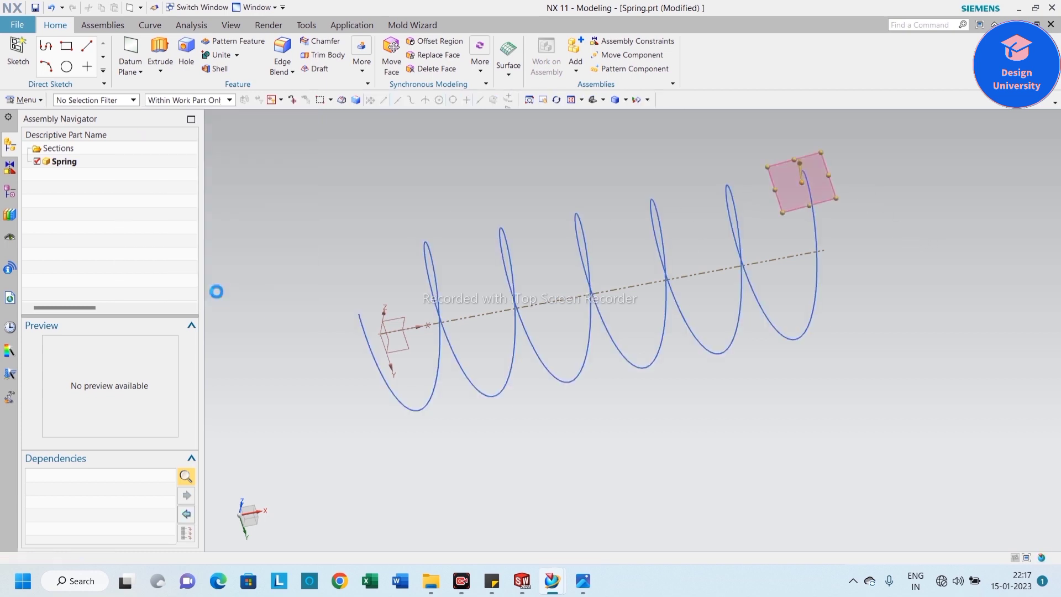
Step: Start a sketch on the new datum plane and draw a circle about 29 mm in diameter centred on the helix end point
middle_click_drag(427, 332, 426, 301)
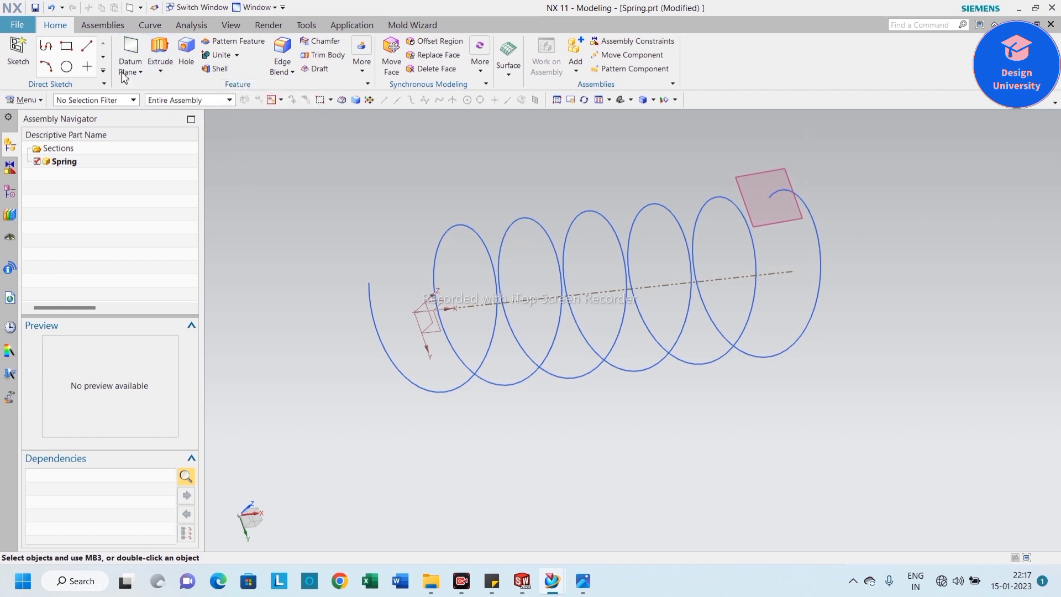
left_click(18, 56)
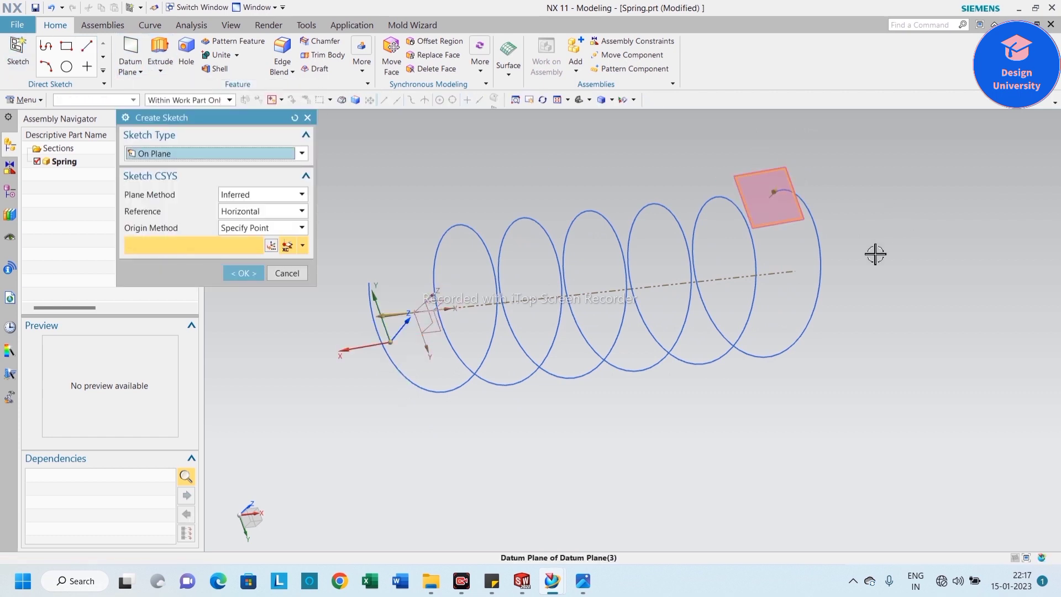
left_click(244, 273)
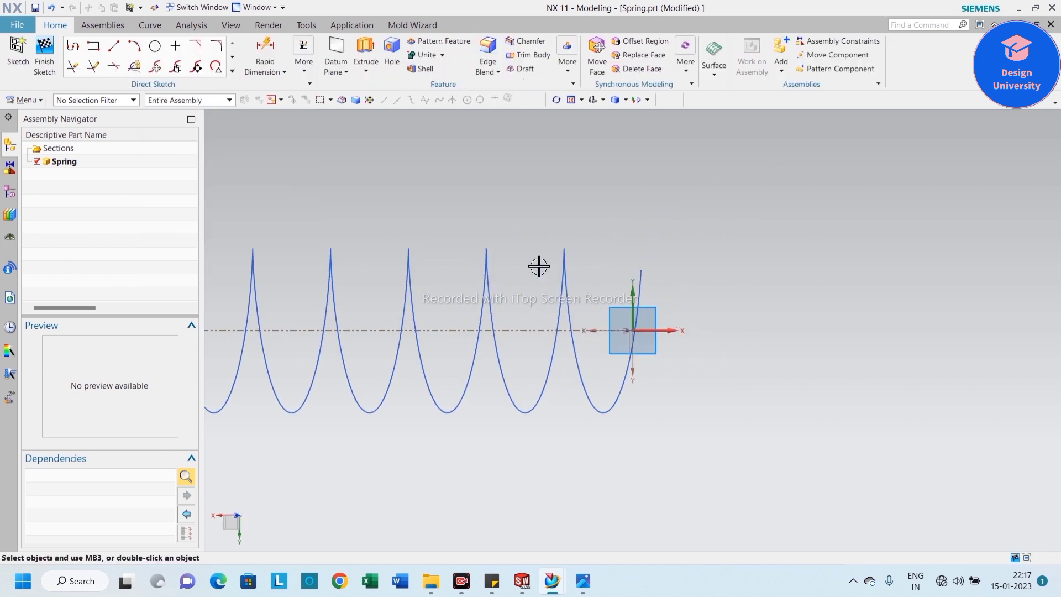
scroll(498, 245, "up", 5)
scroll(486, 271, "up", 4)
scroll(467, 297, "down", 3)
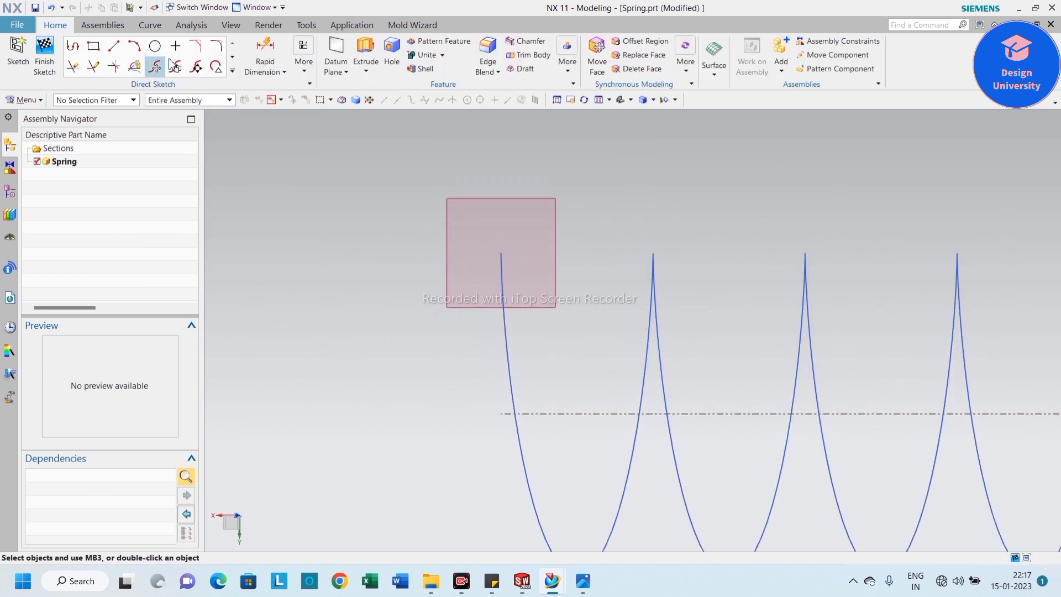
left_click(155, 46)
left_click(501, 253)
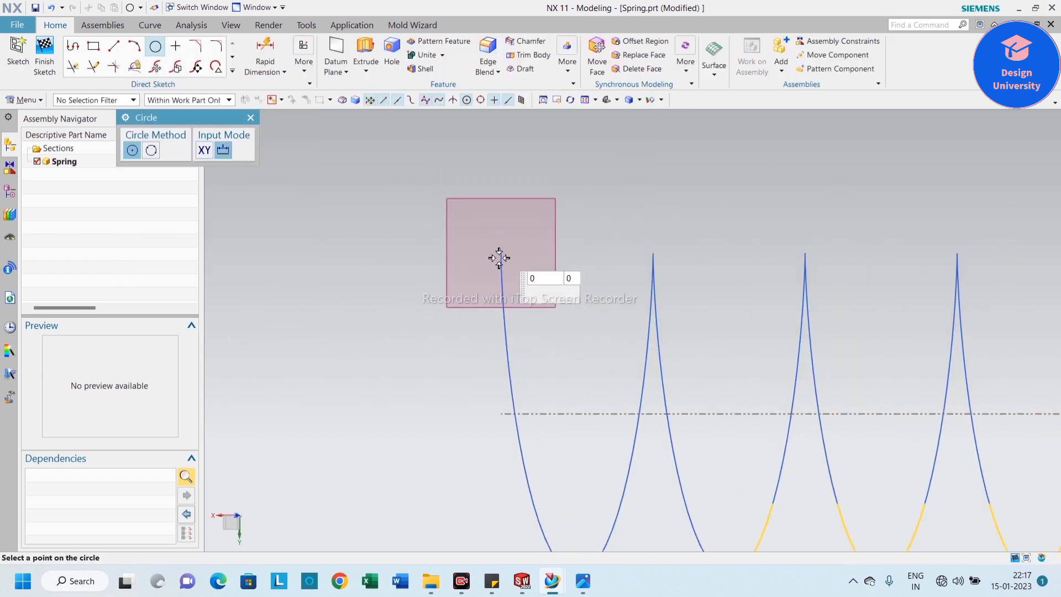
left_click(381, 302)
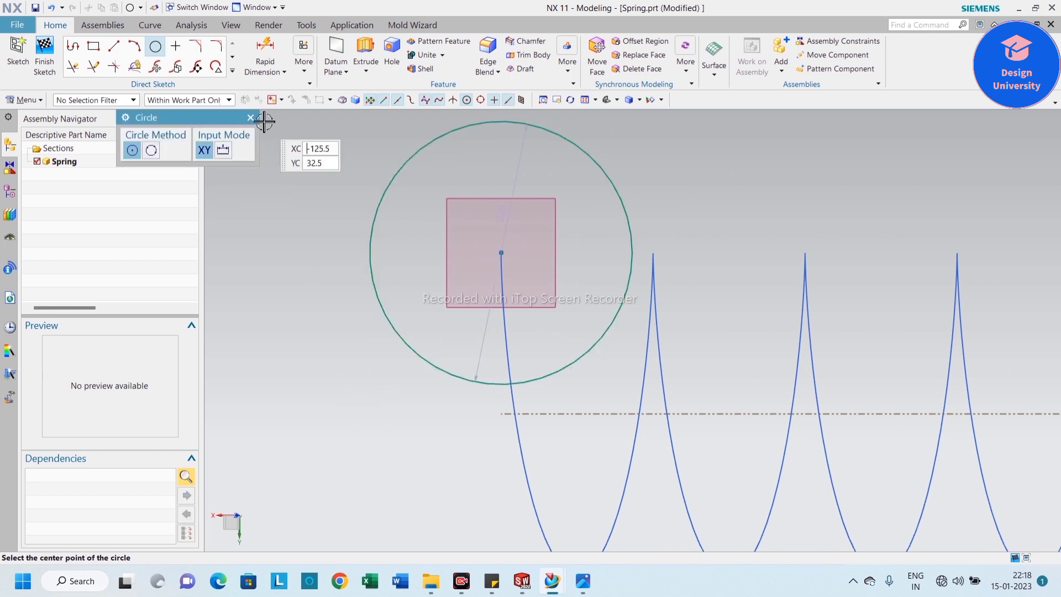
left_click(250, 117)
Step: Set the circle's diameter to 7 mm and finish the sketch
left_click_drag(517, 170, 329, 216)
double_click(337, 215)
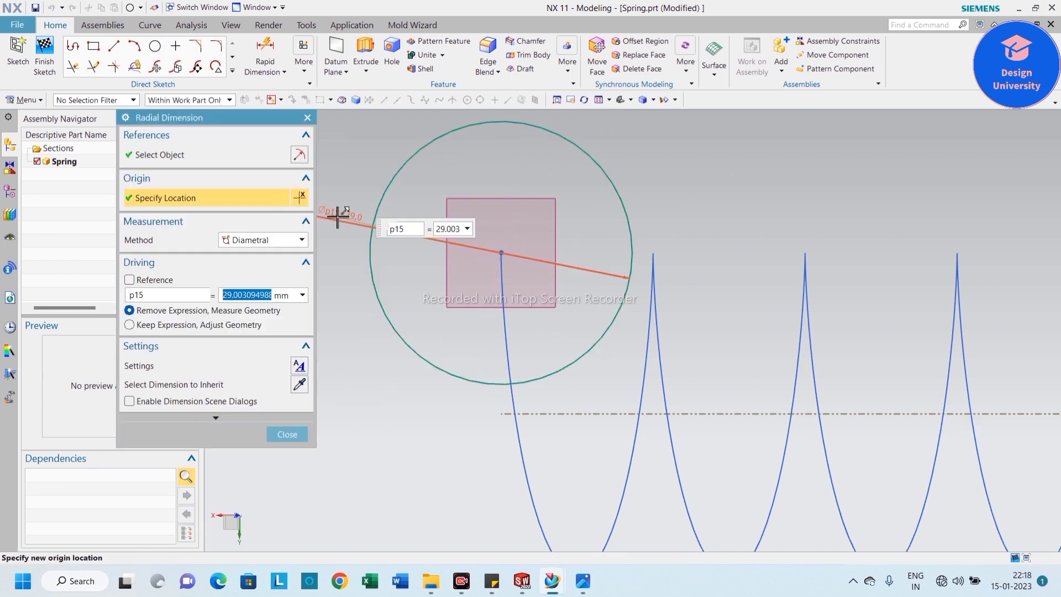
type("7")
key("Return")
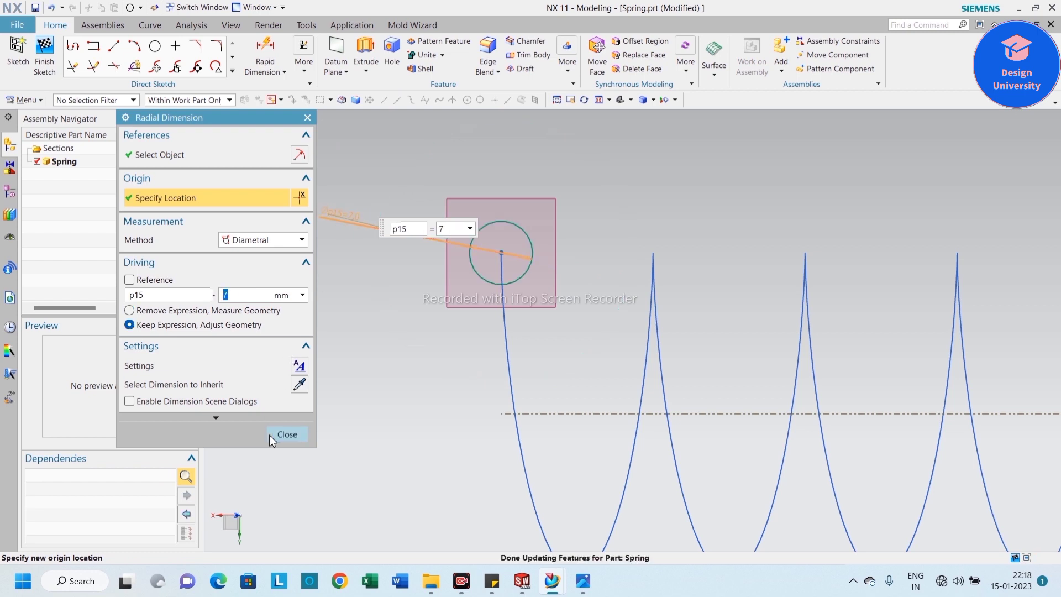
left_click(287, 434)
left_click(44, 52)
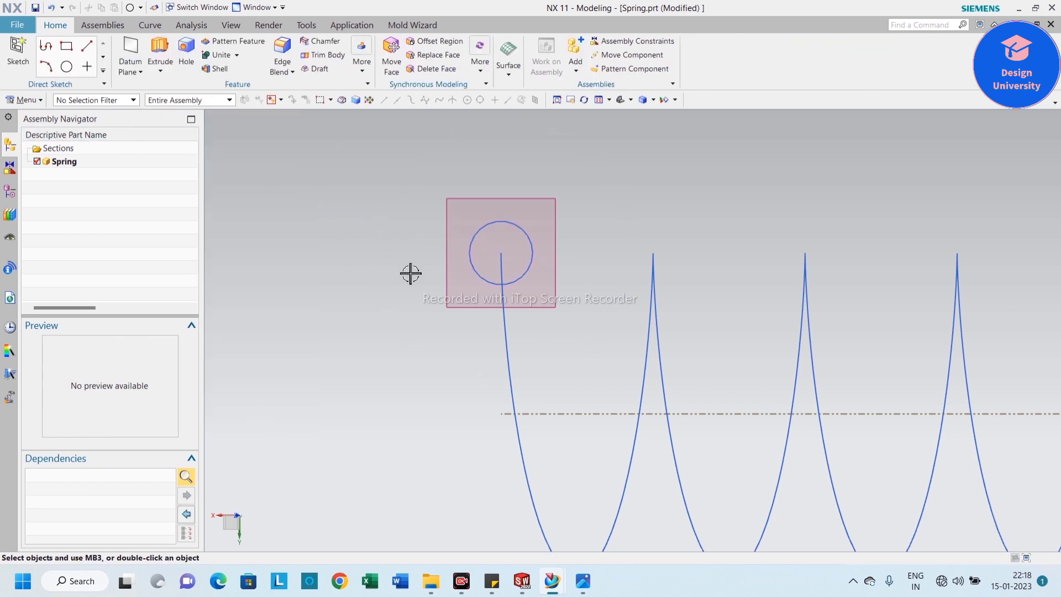
Step: Create a Sweep along Guide with the 7 mm circle as the section and the helix as the guide
mouse_move(410, 272)
middle_mouse_down()
mouse_move(401, 268)
mouse_move(367, 319)
middle_mouse_up()
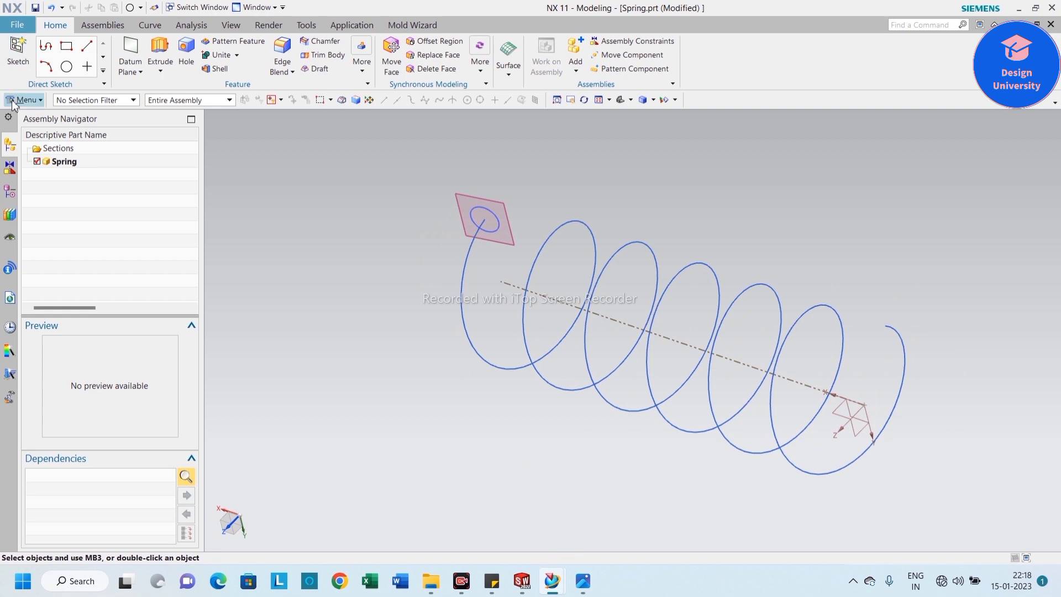
left_click(12, 103)
mouse_move(38, 156)
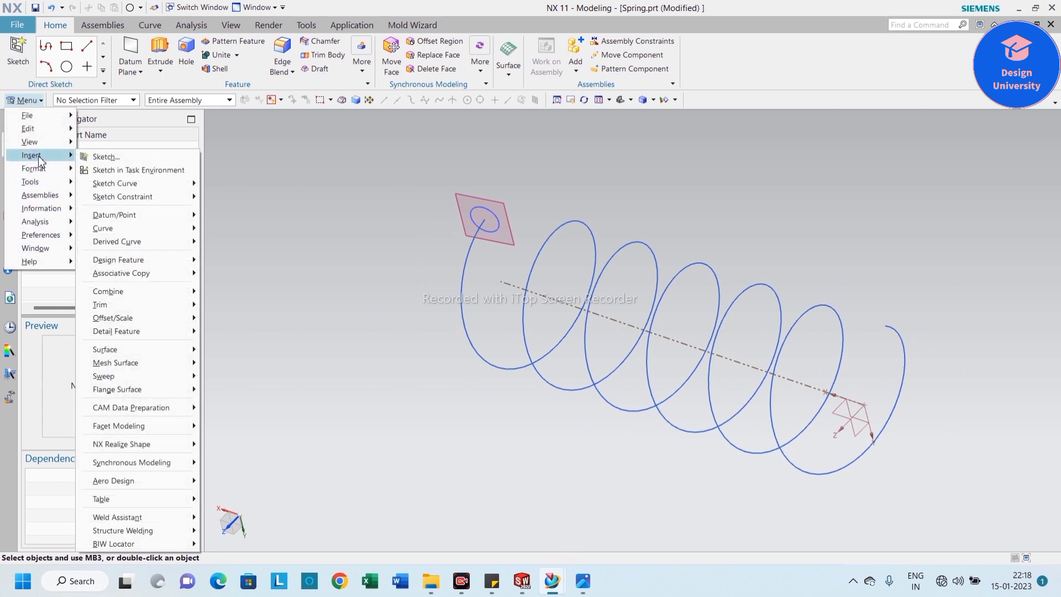
mouse_move(105, 376)
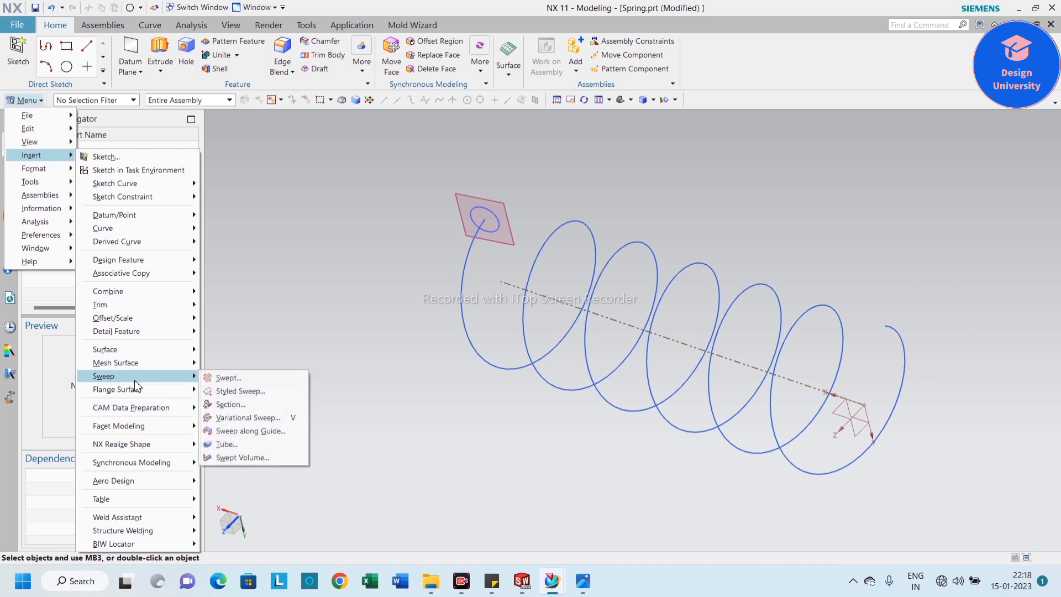
left_click(252, 434)
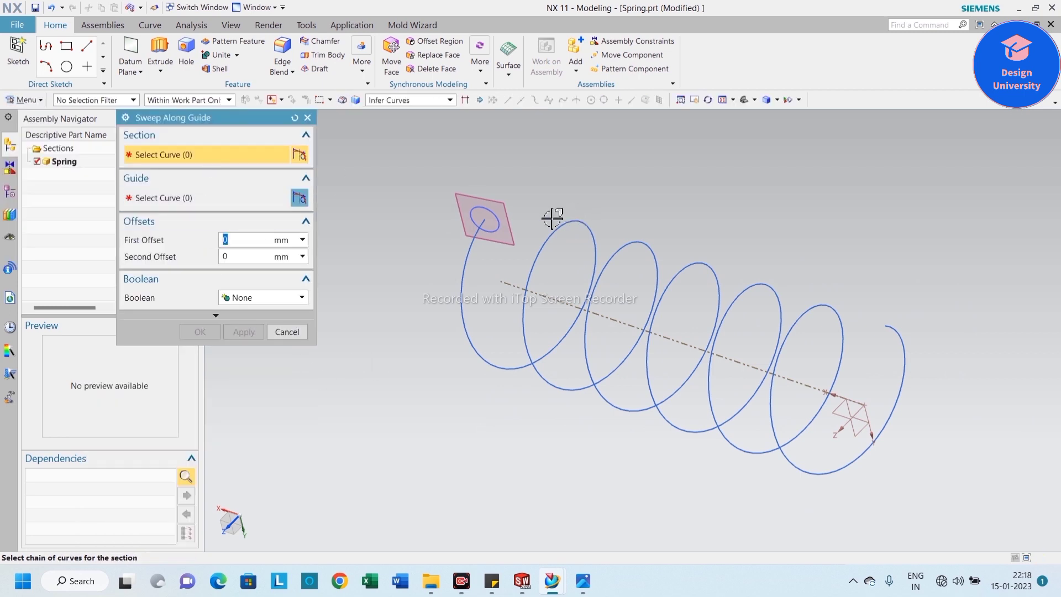
left_click(489, 220)
left_click(250, 200)
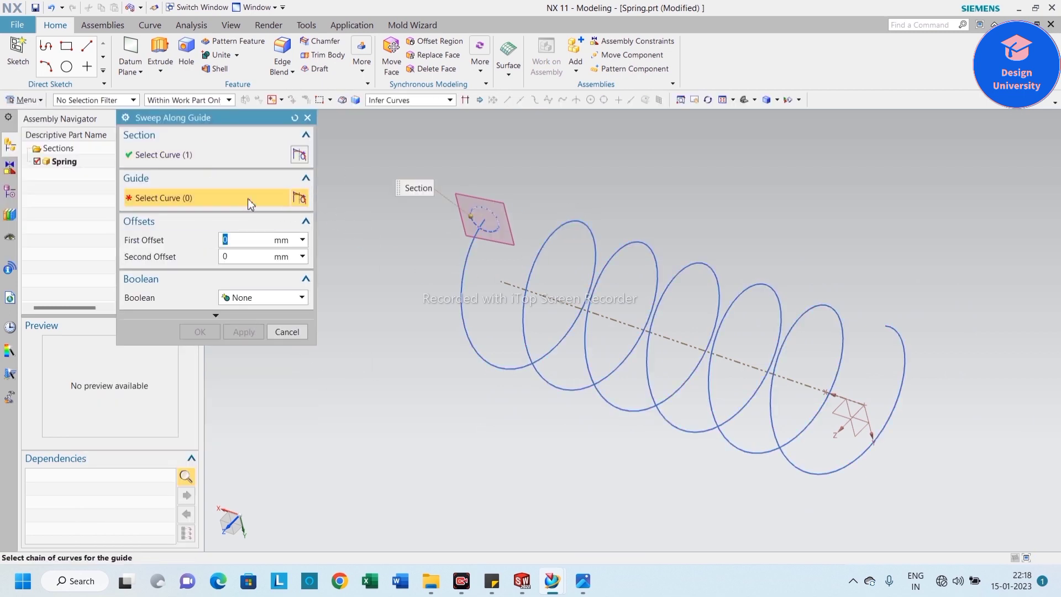
left_click(474, 260)
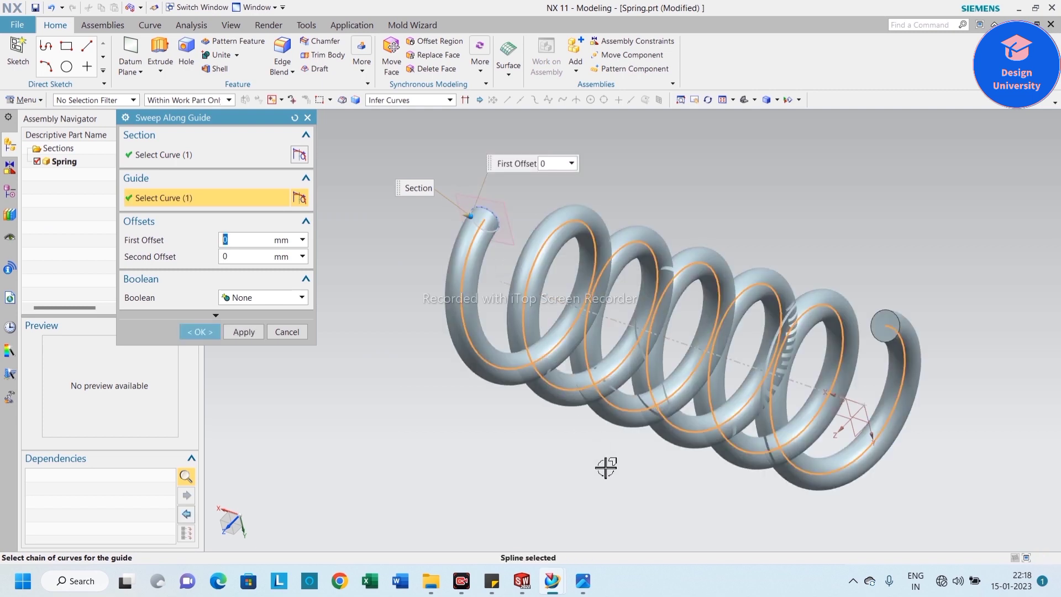
left_click(197, 332)
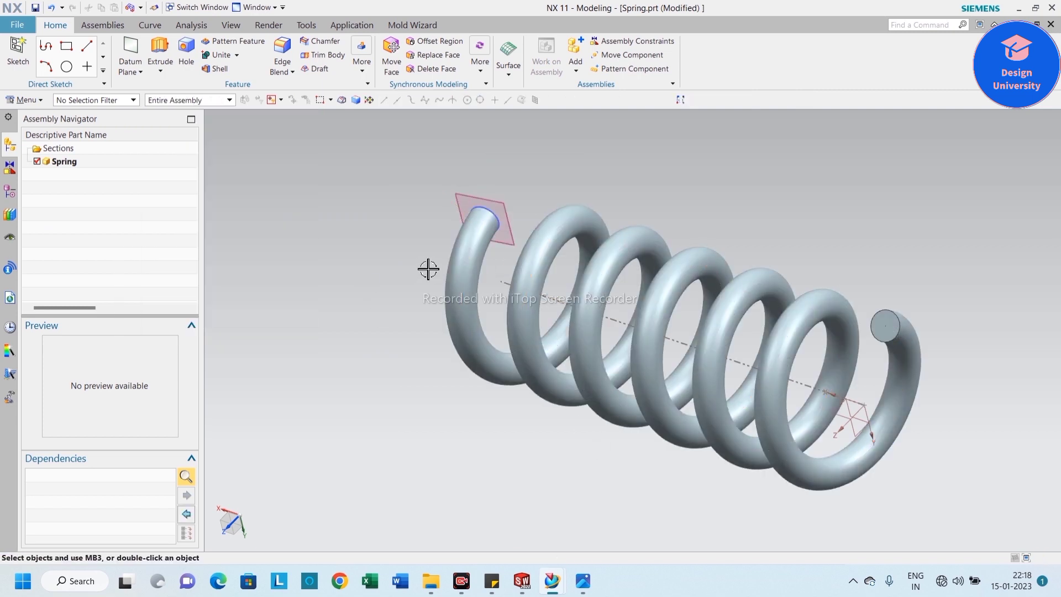
Step: Hide all sketches, datum planes and coordinate systems in the Spring part
scroll(430, 270, "down", 3)
right_click(352, 324)
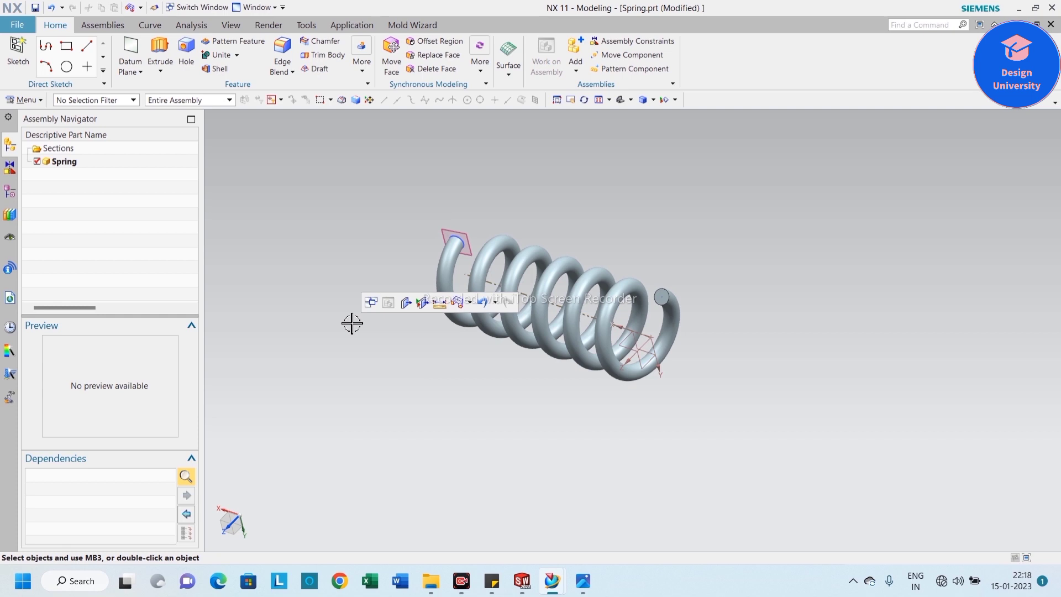
key("ctrl+w")
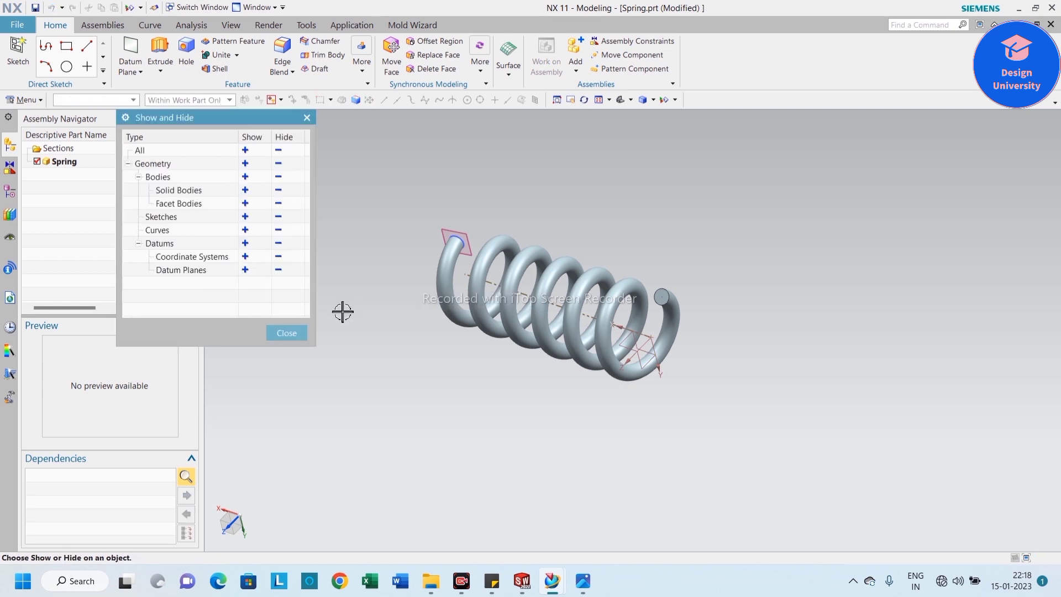
left_click(278, 216)
left_click(279, 270)
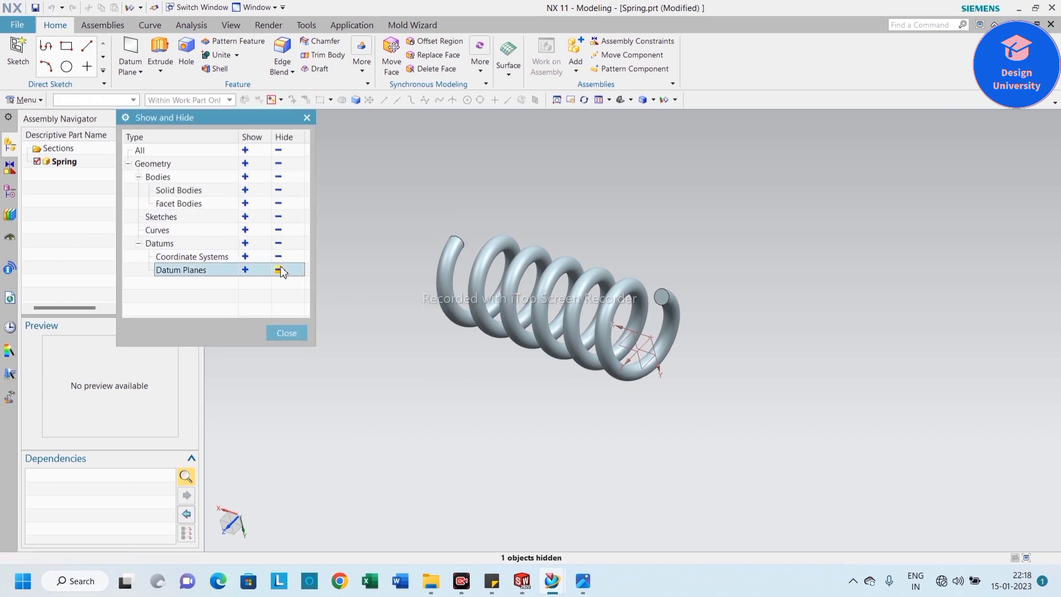
left_click(279, 256)
left_click(286, 333)
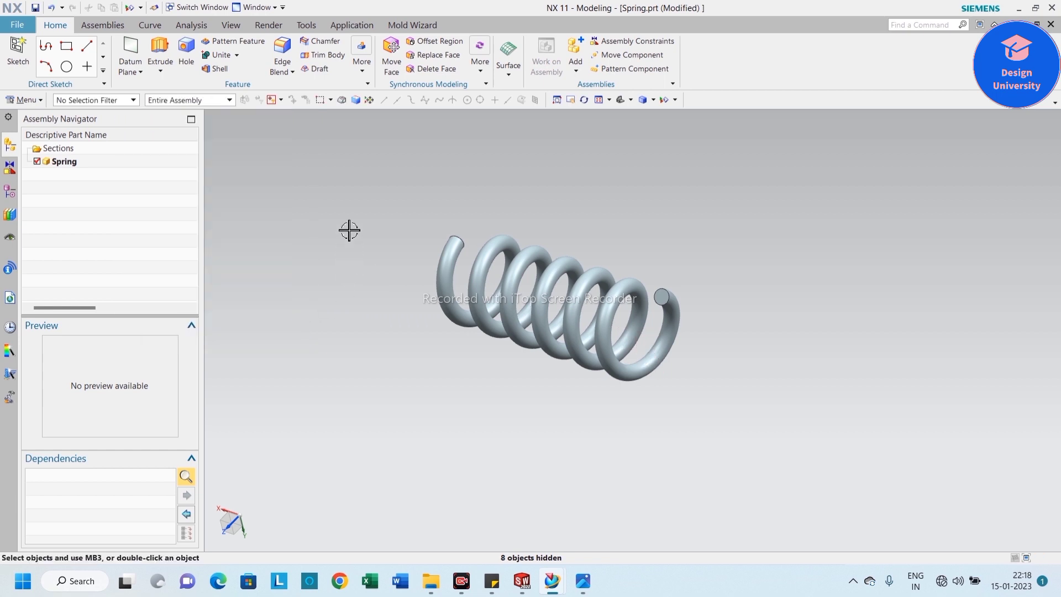
Step: Change the display color of the whole spring body to Red
left_click_drag(379, 218, 738, 409)
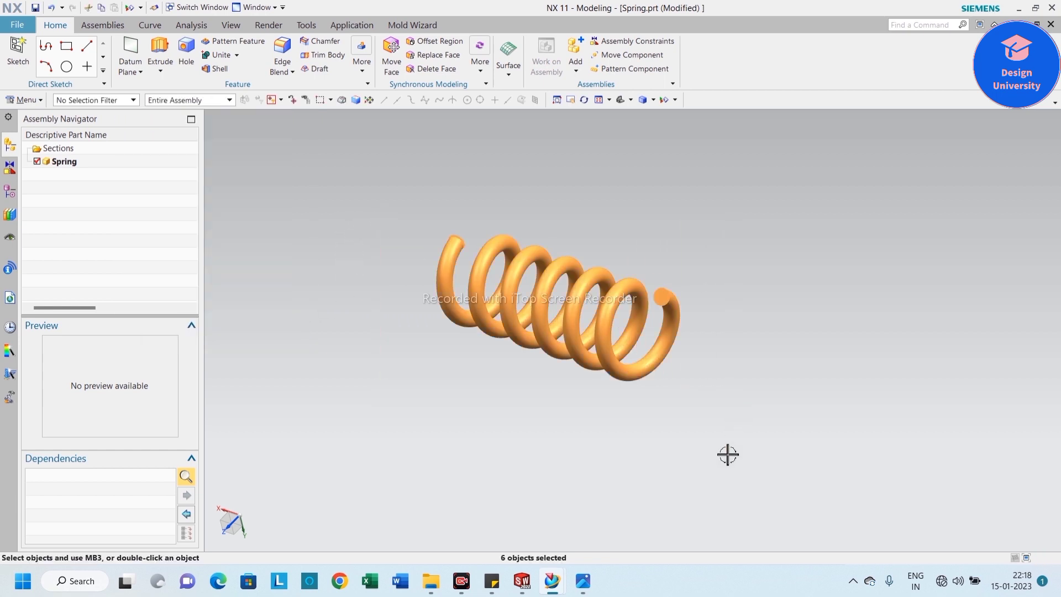
key("ctrl+j")
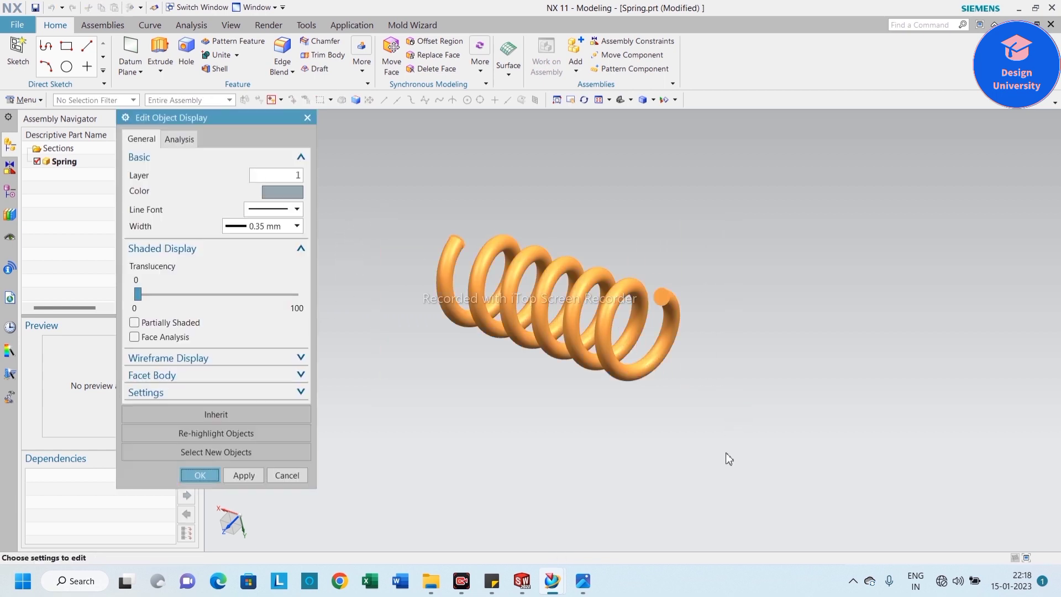
left_click(281, 193)
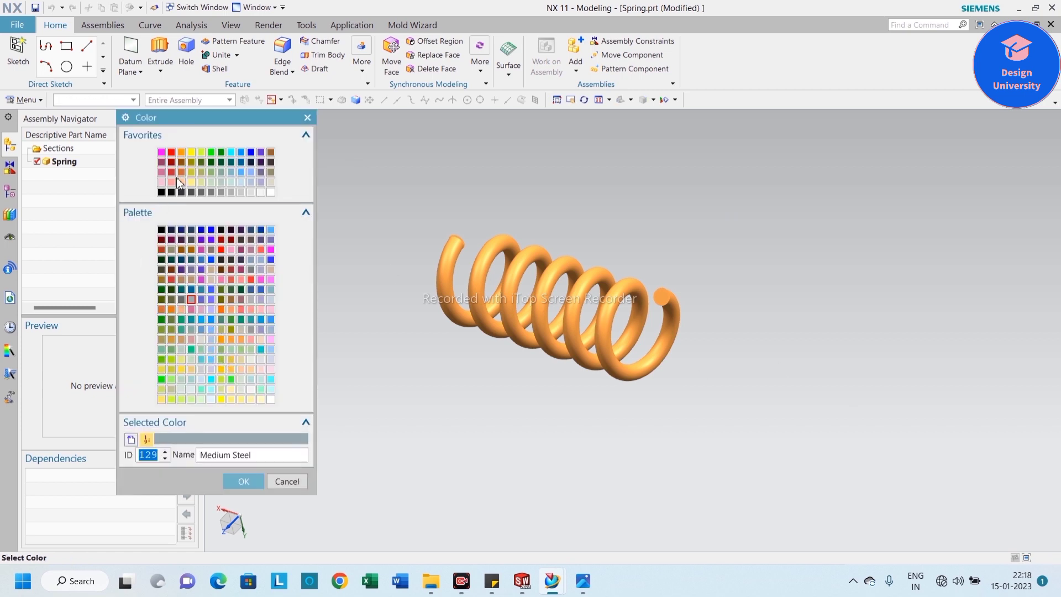
left_click(181, 153)
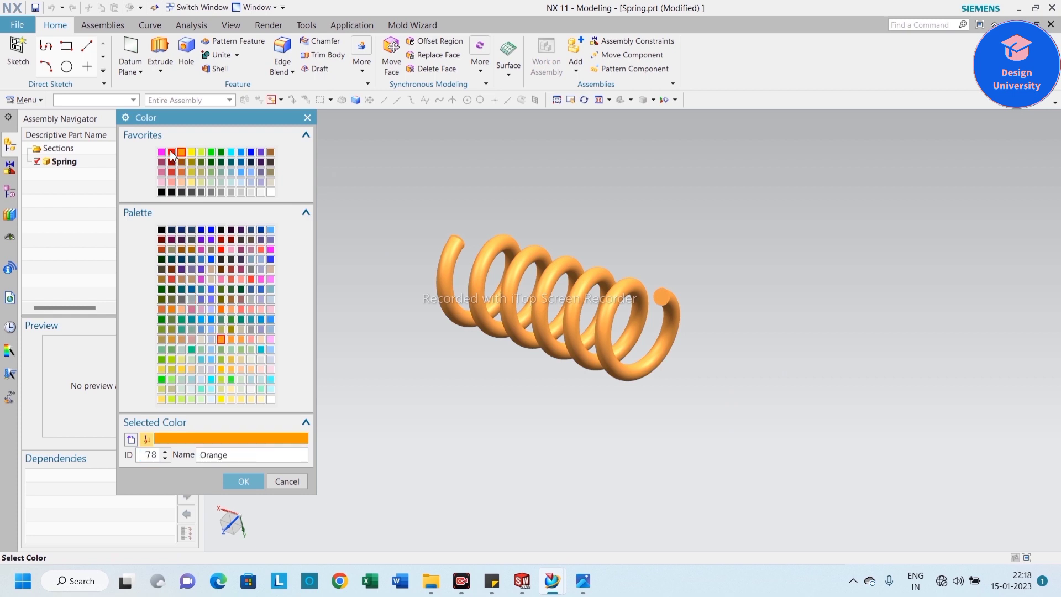
left_click(171, 153)
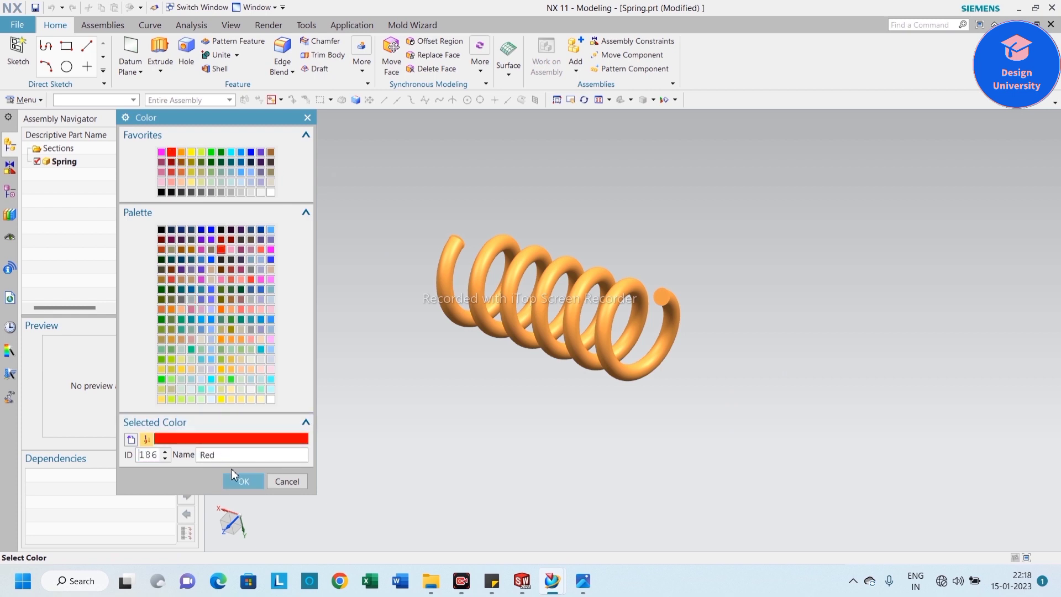
left_click(242, 482)
left_click(201, 473)
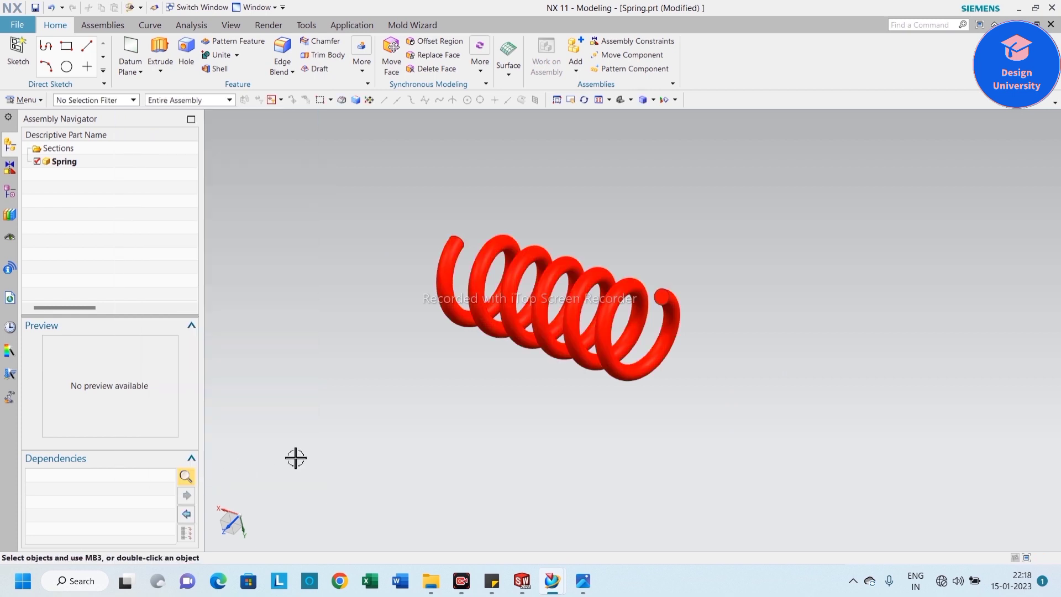
Step: Save the Spring part and display its parent assembly, Shock-absorber Assemb
right_click(335, 324)
left_click(351, 344)
middle_click_drag(369, 366, 399, 382)
right_click(289, 282)
left_click(305, 302)
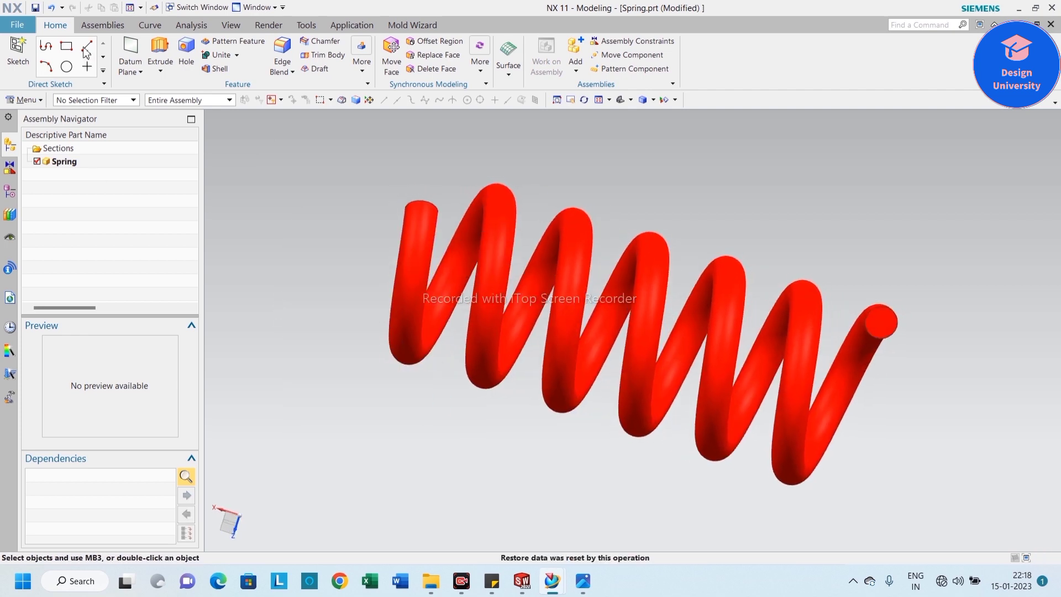
left_click(36, 7)
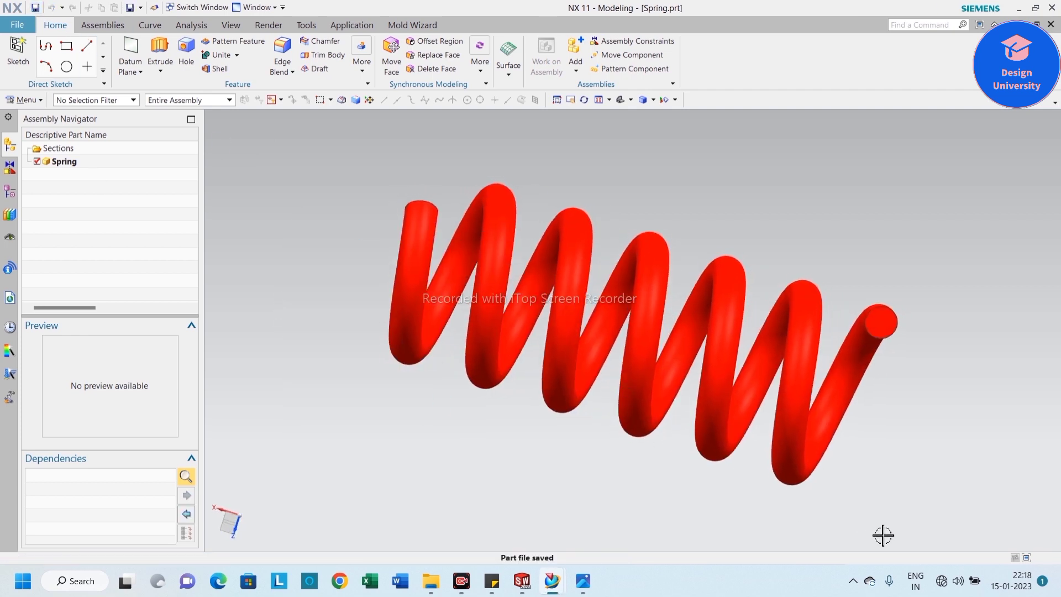
right_click(104, 163)
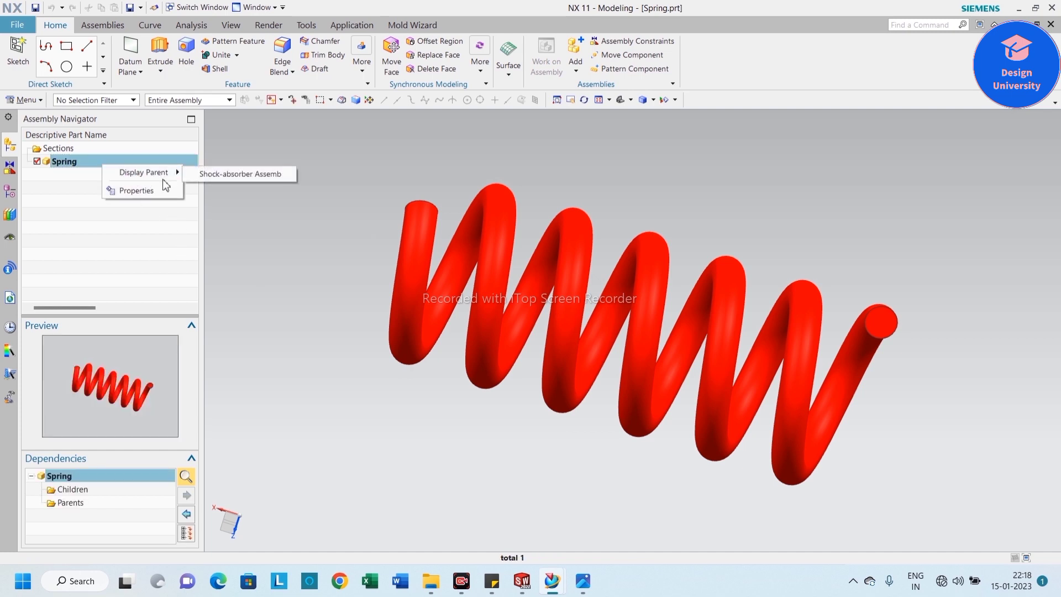
left_click(192, 176)
Step: Replace the Spring component's reference set with the one that shows only its solid body
right_click(97, 216)
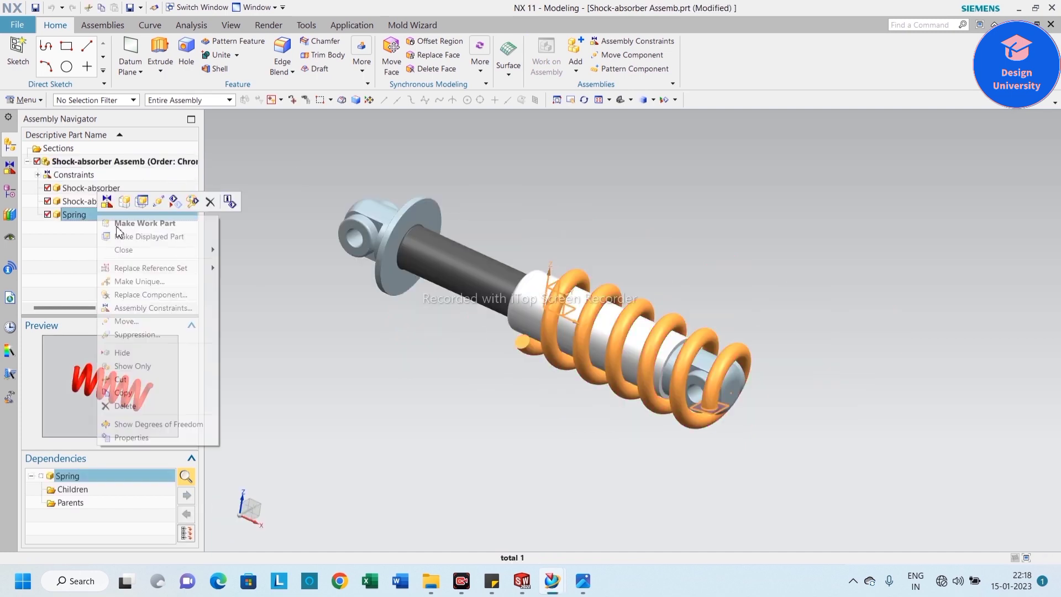
mouse_move(206, 275)
left_click(260, 269)
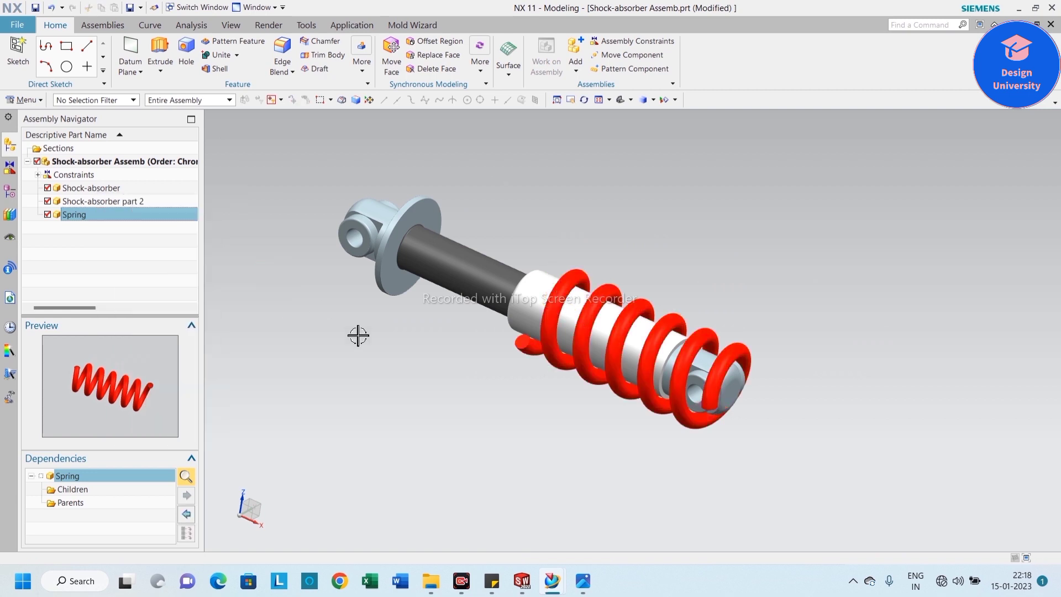
key("Escape")
mouse_move(590, 419)
middle_mouse_down()
mouse_move(566, 422)
mouse_move(582, 433)
mouse_move(574, 427)
middle_mouse_up()
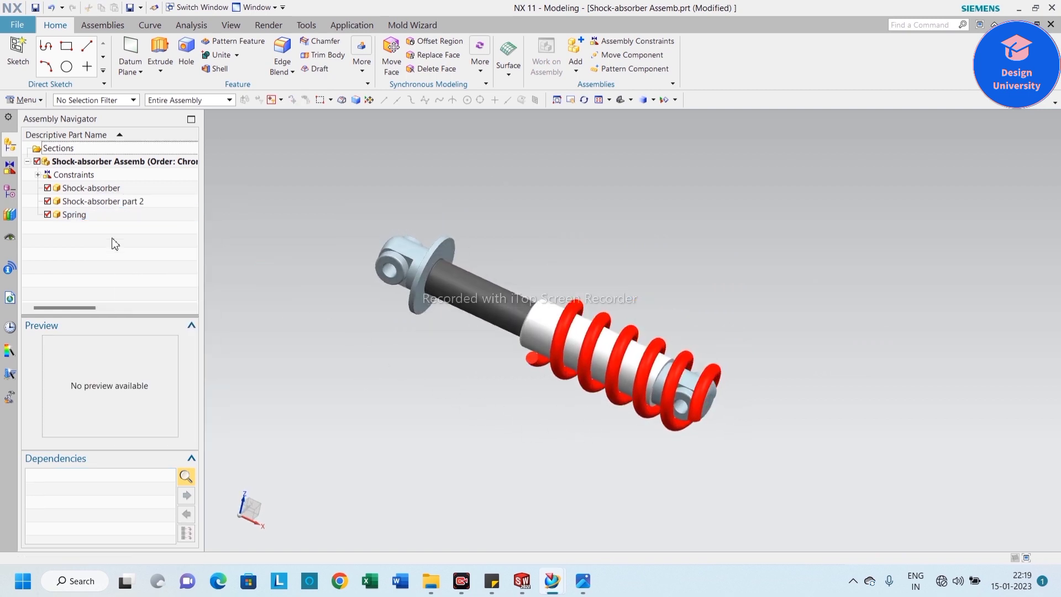
Step: Move the Spring component off the shock absorber to about X -8 and Z 60
right_click(94, 216)
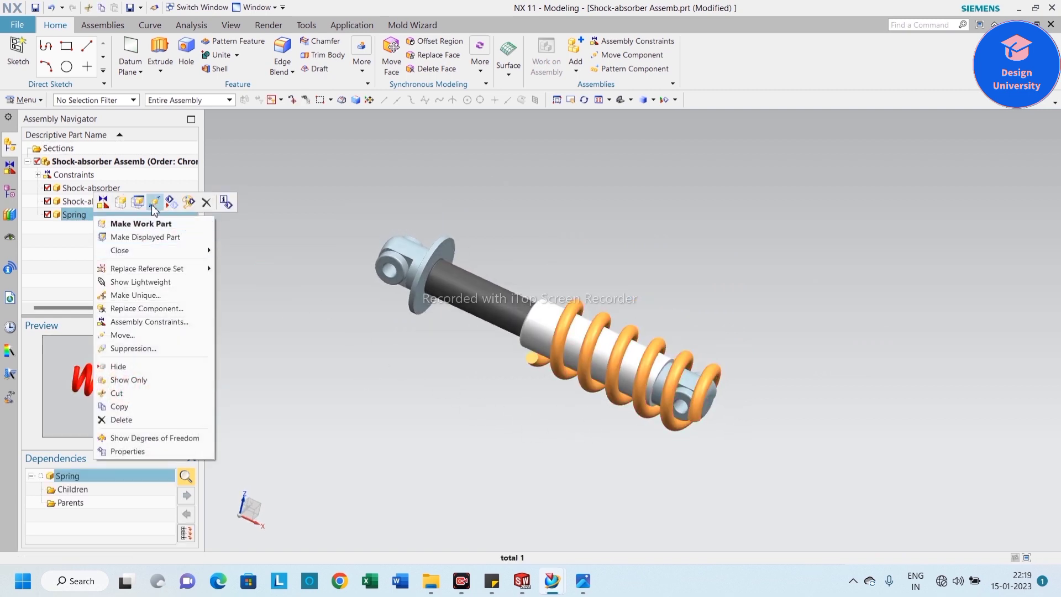
left_click(154, 205)
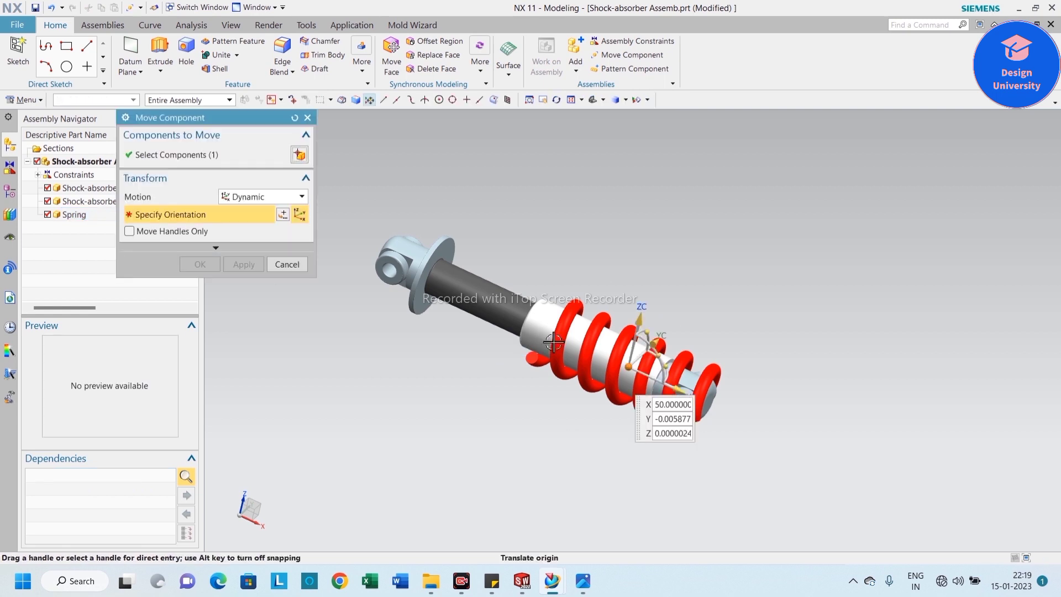
left_click_drag(678, 392, 580, 345)
left_click_drag(547, 272, 568, 182)
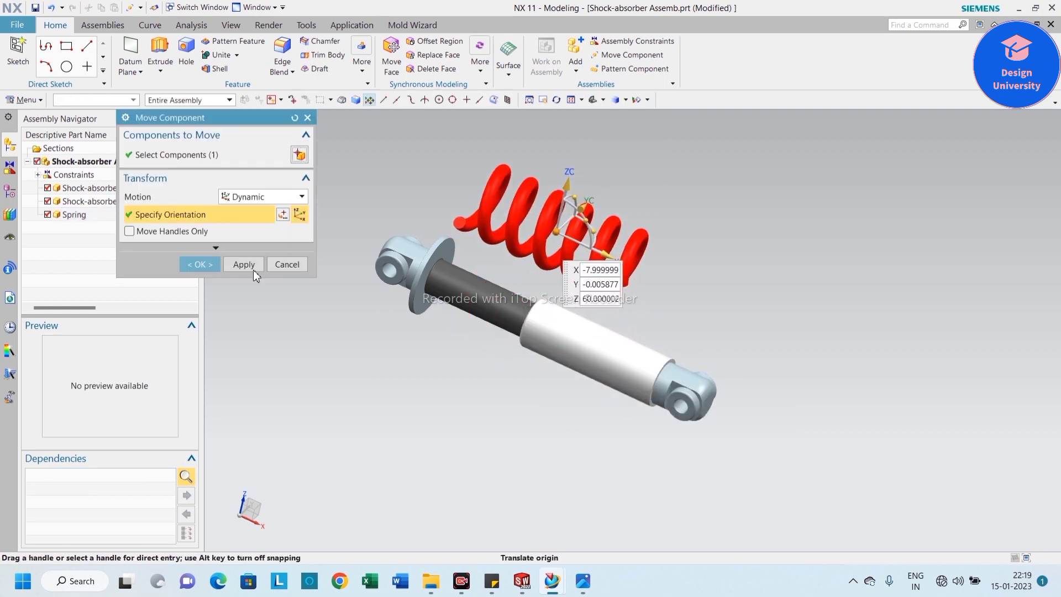
left_click(199, 265)
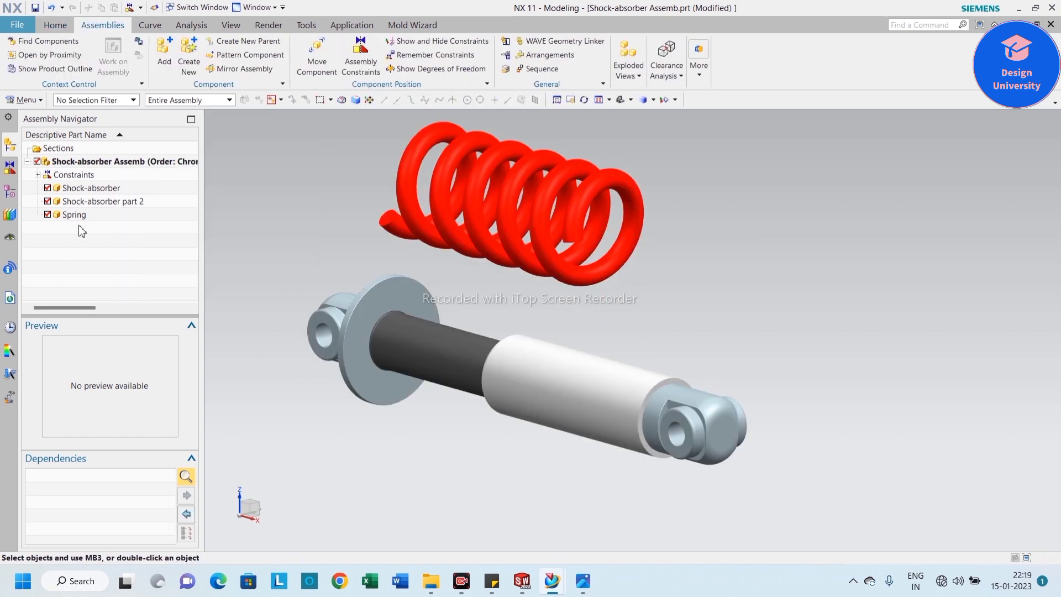
Step: Replace the Spring component's reference set with Empty
left_click(79, 219)
right_click(80, 223)
mouse_move(137, 272)
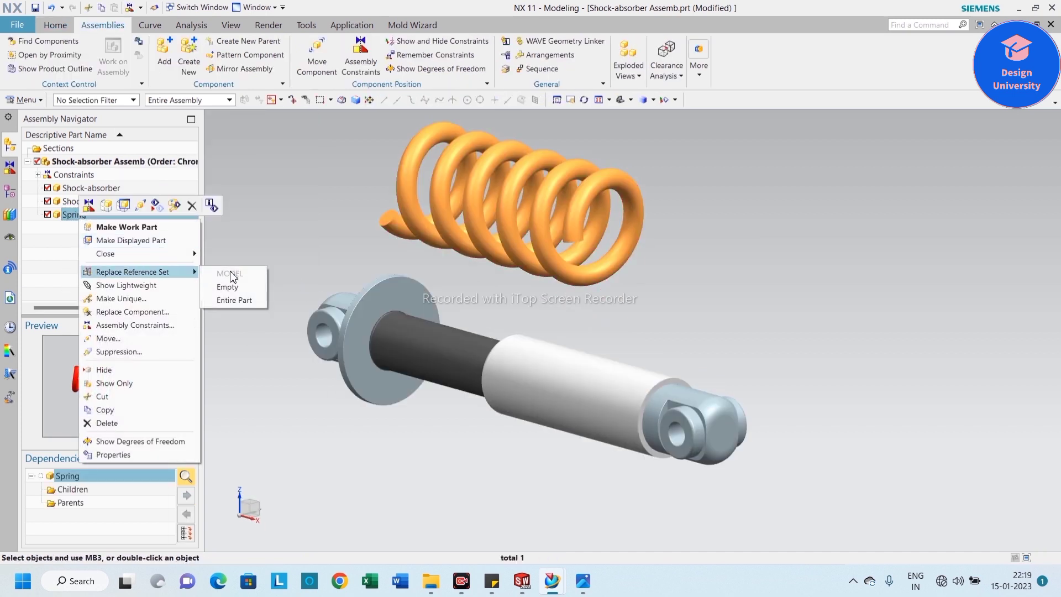
left_click(228, 288)
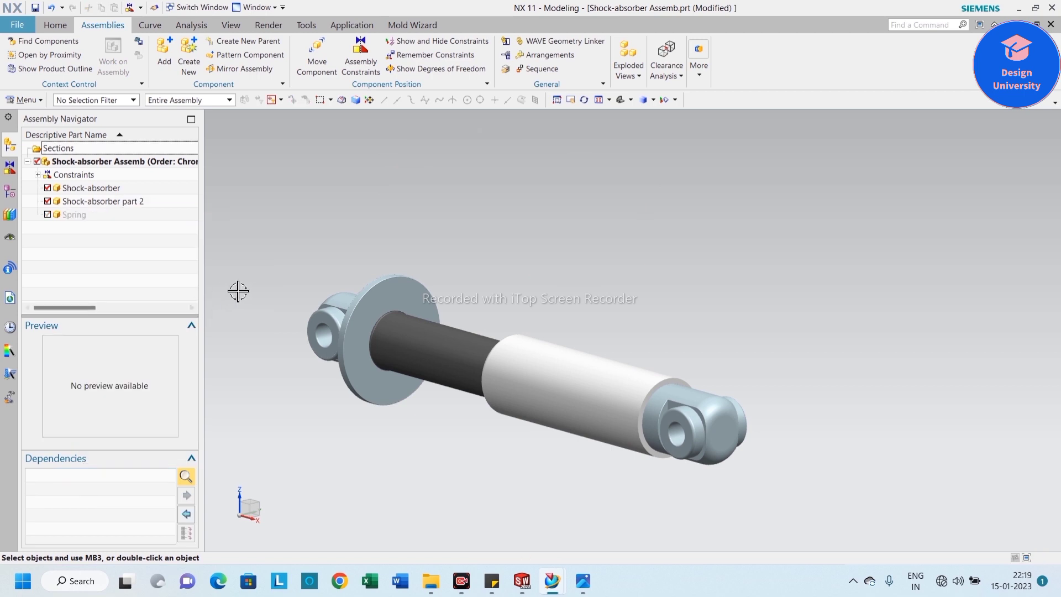
Step: Replace the Spring component's reference set with Entire Part so its sketch axis can be used
left_click(91, 215)
right_click(93, 216)
mouse_move(191, 272)
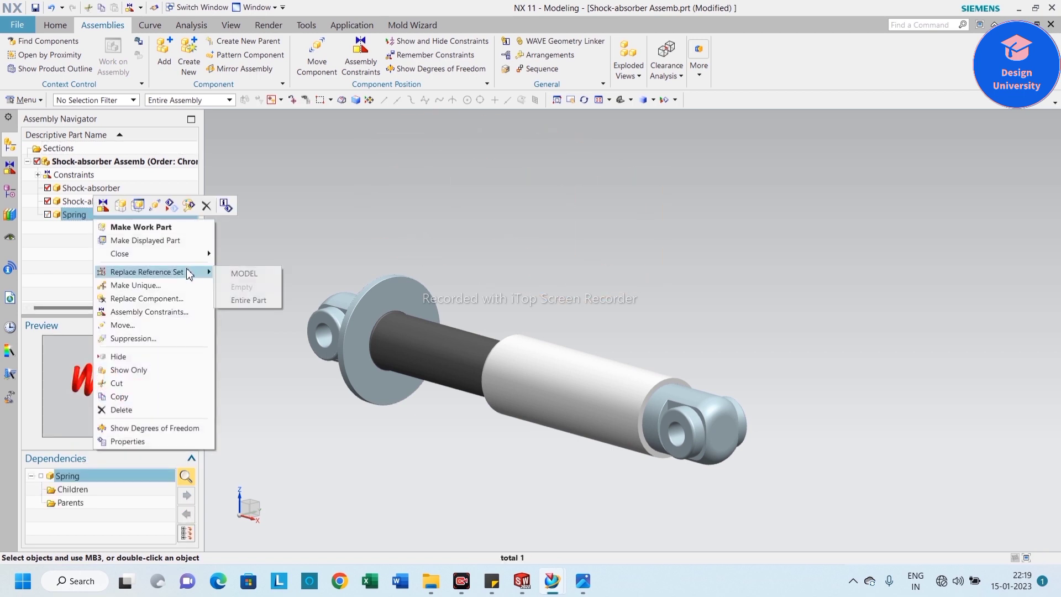
left_click(250, 300)
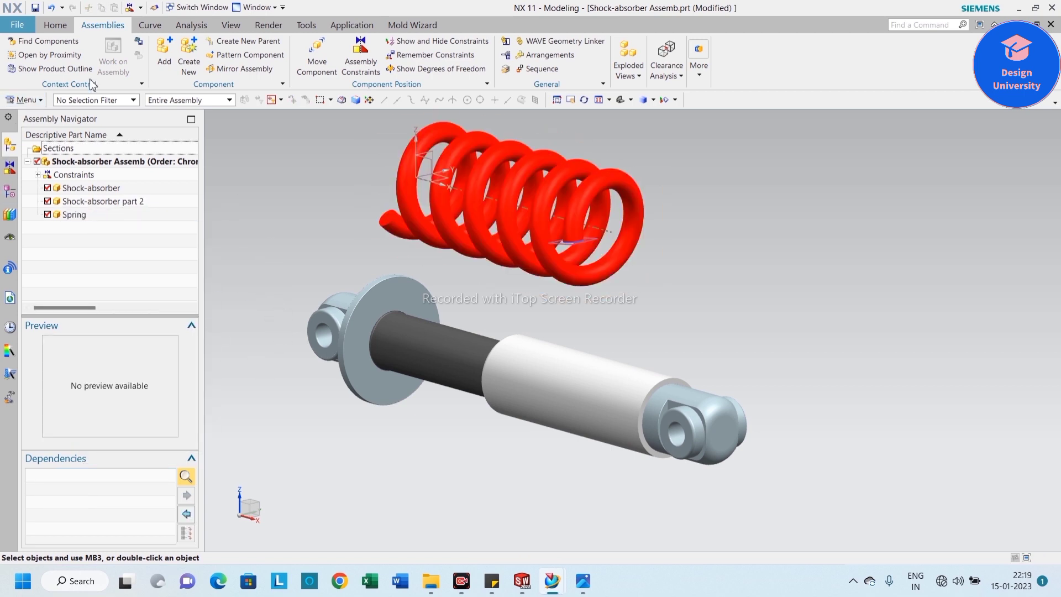
Step: Add a Touch Align constraint between the spring's central sketch line and the centerline of Shock-absorber part 2
left_click(360, 58)
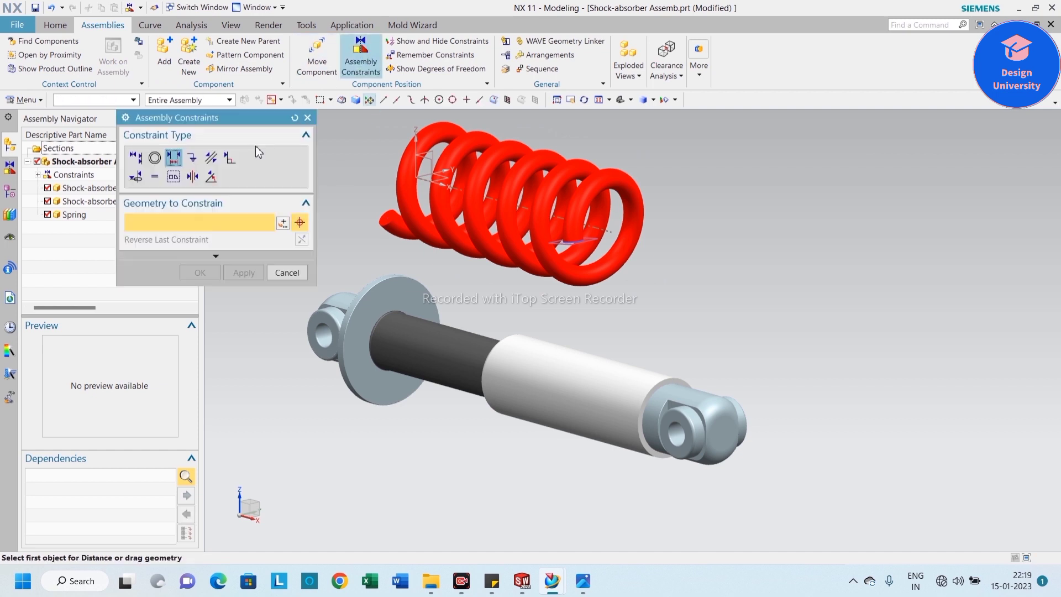
left_click(138, 159)
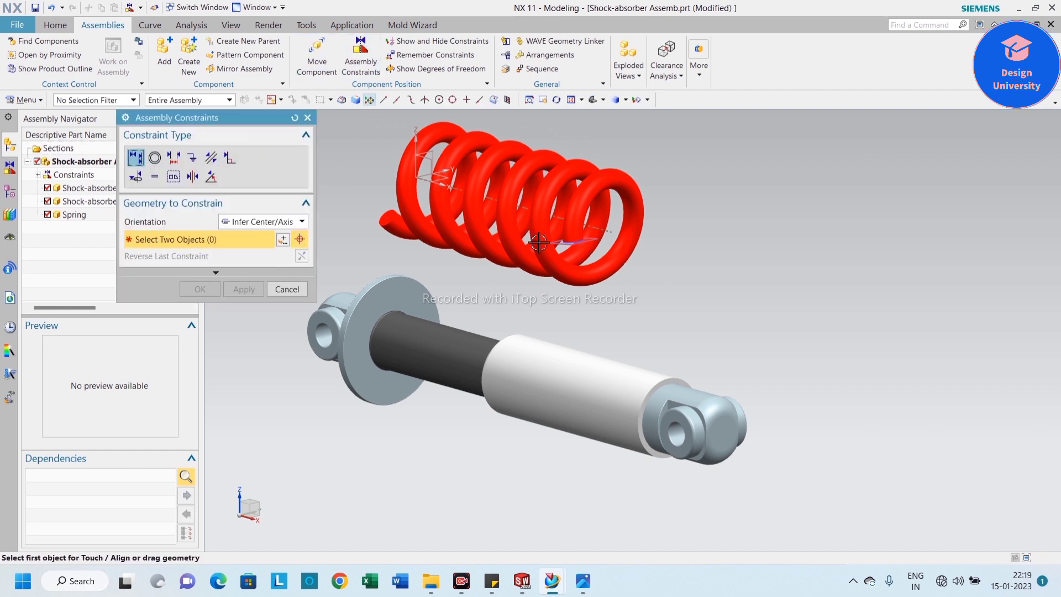
left_click(607, 232)
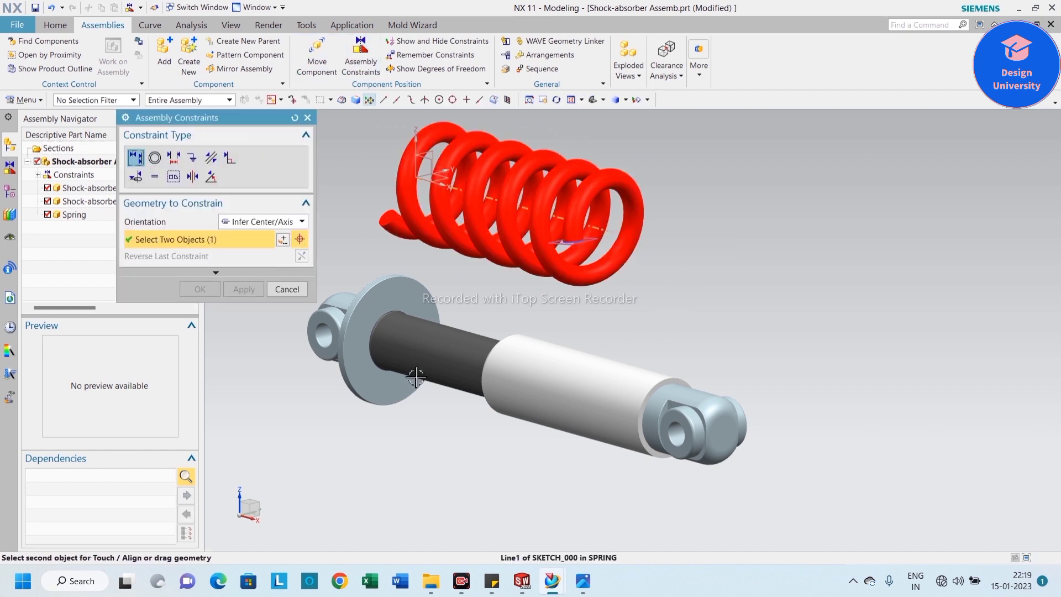
left_click(545, 386)
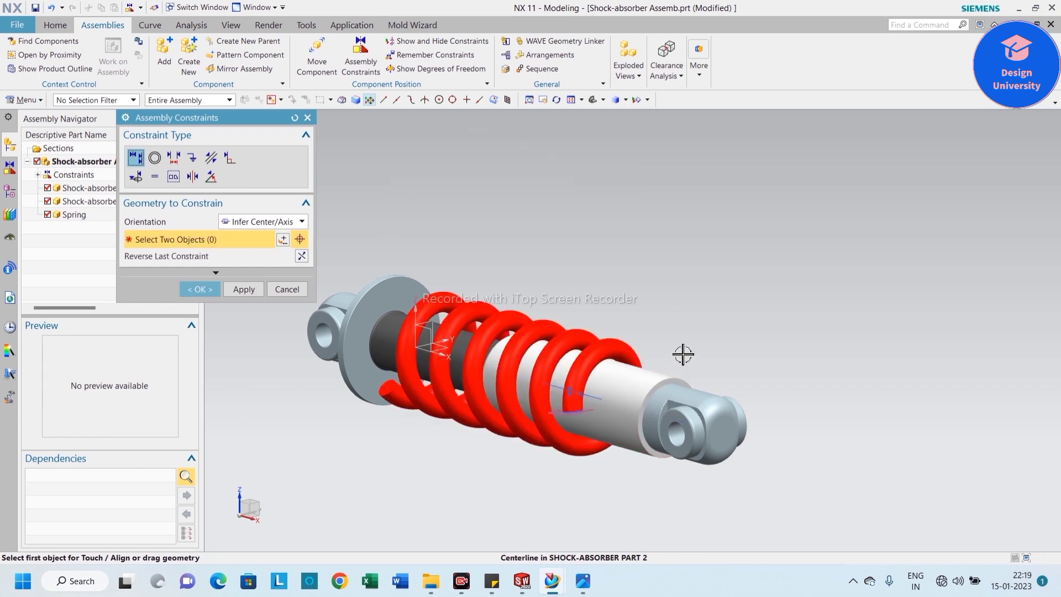
middle_click_drag(684, 355, 339, 297)
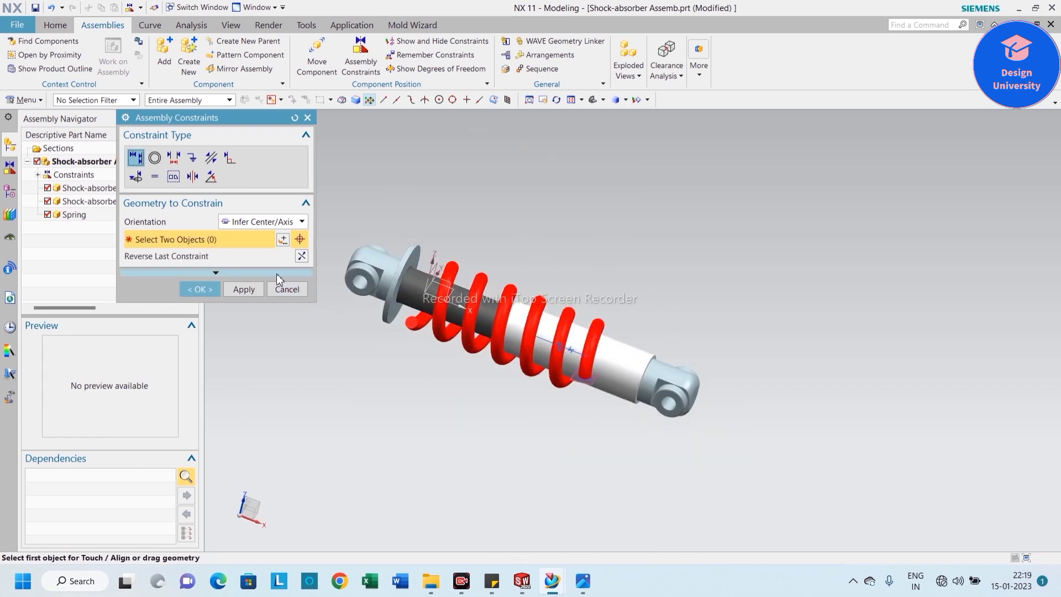
left_click(218, 291)
Step: Replace the Spring component's reference set with MODEL
left_click(92, 214)
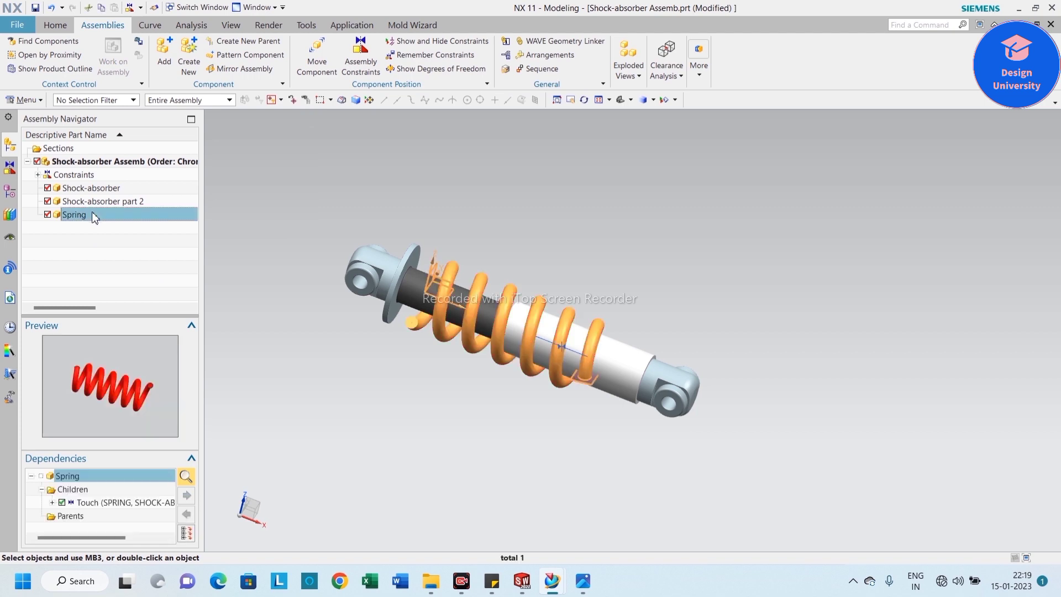
right_click(92, 214)
mouse_move(202, 265)
left_click(257, 271)
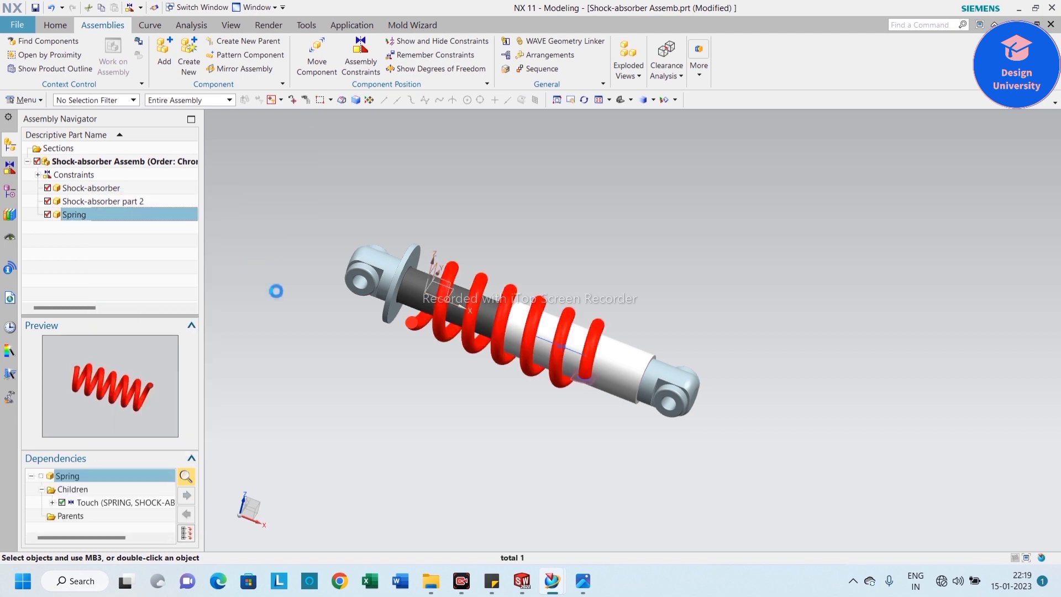
Step: Hide all assembly constraints in the graphics display
right_click(239, 289)
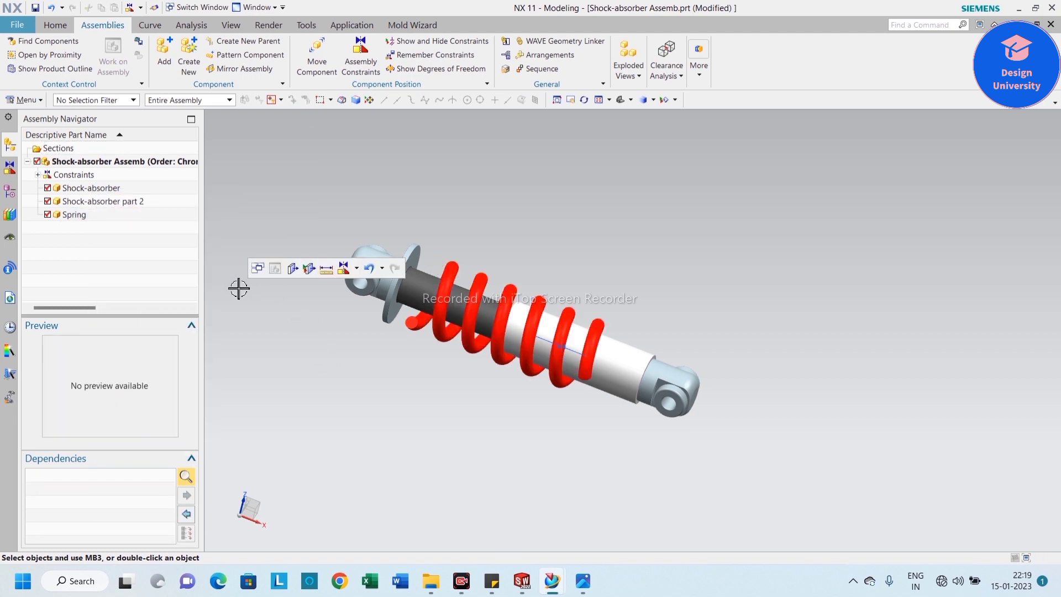
key("ctrl+w")
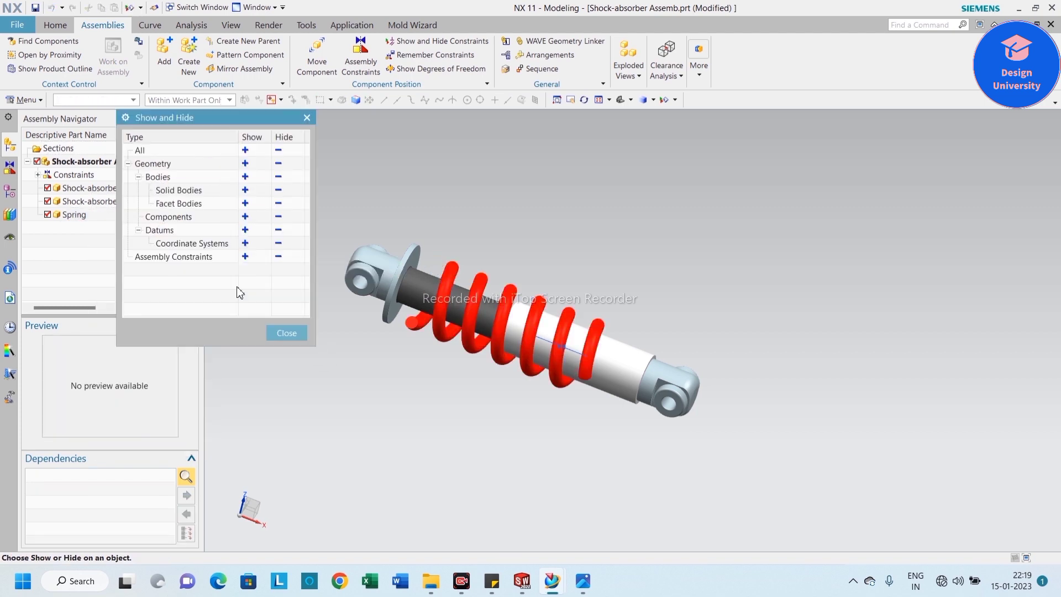
left_click(278, 256)
left_click(287, 333)
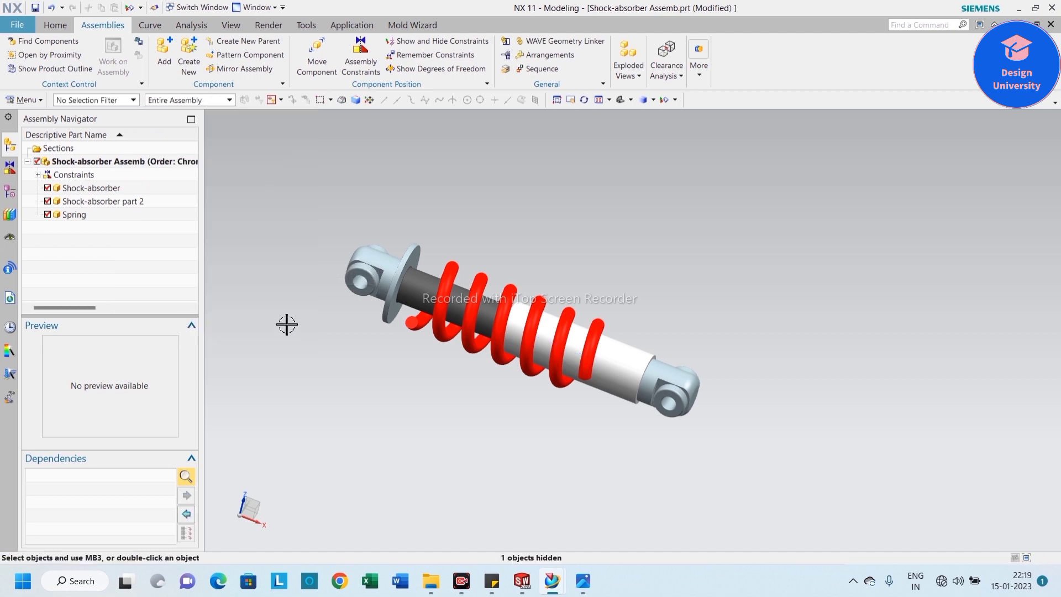
Step: Save the assembly with the constrained spring
right_click(296, 331)
left_click(299, 333)
scroll(303, 346, "up", 2)
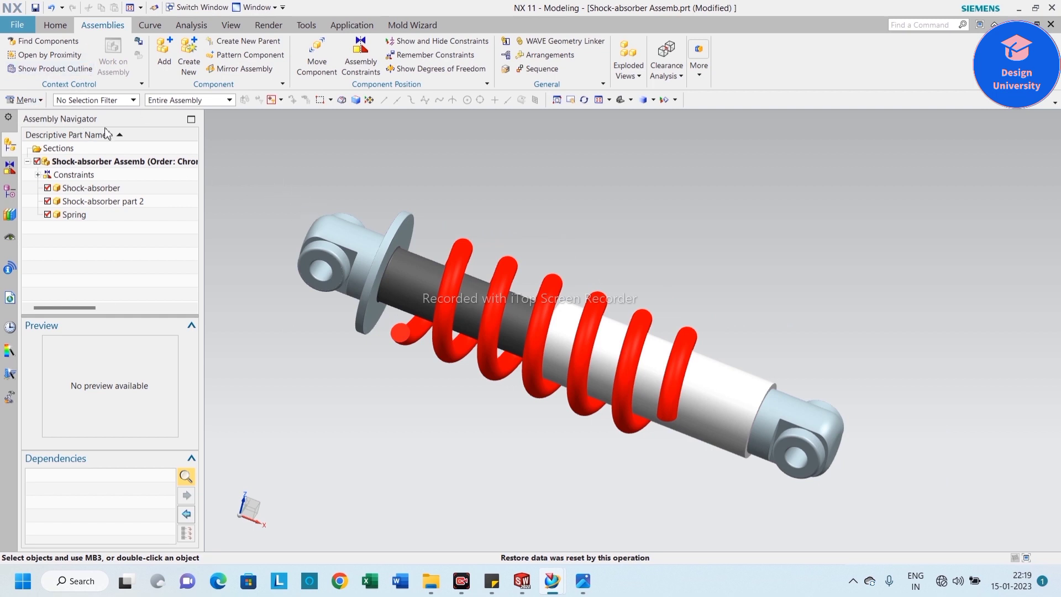
left_click(35, 8)
Step: Move the Spring component along its X axis toward the flange of the Shock-absorber part, to X -16
scroll(431, 310, "up", 2)
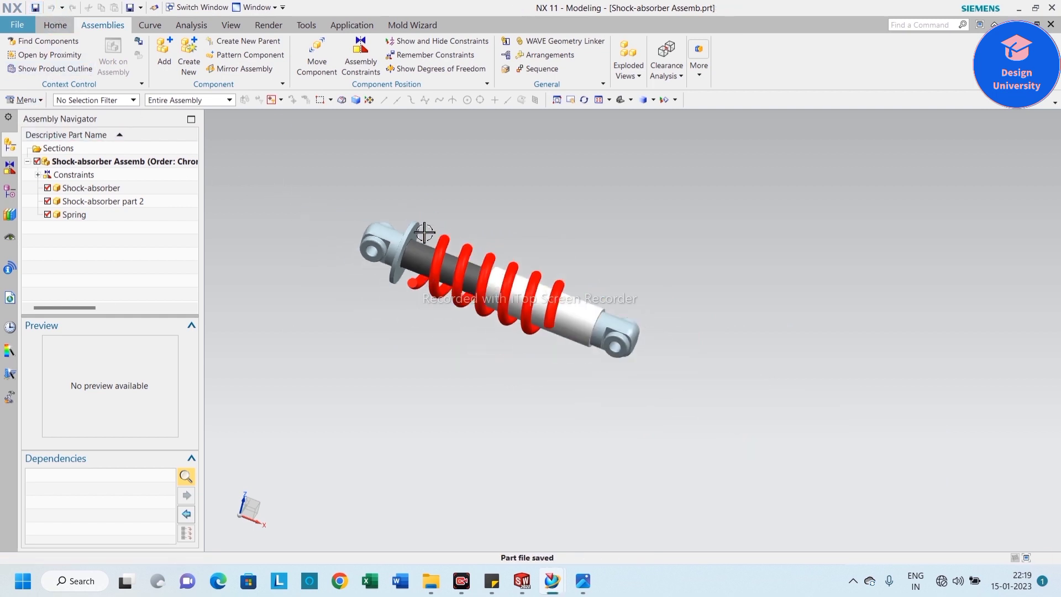
mouse_move(430, 327)
middle_mouse_down()
mouse_move(433, 308)
mouse_move(433, 324)
middle_mouse_up()
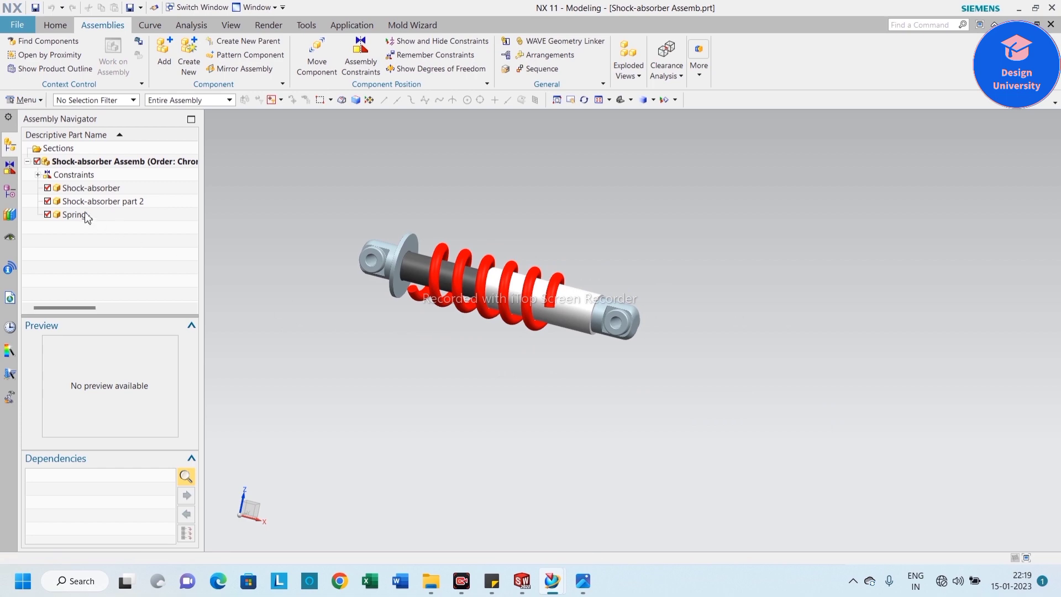
left_click(87, 215)
right_click(87, 215)
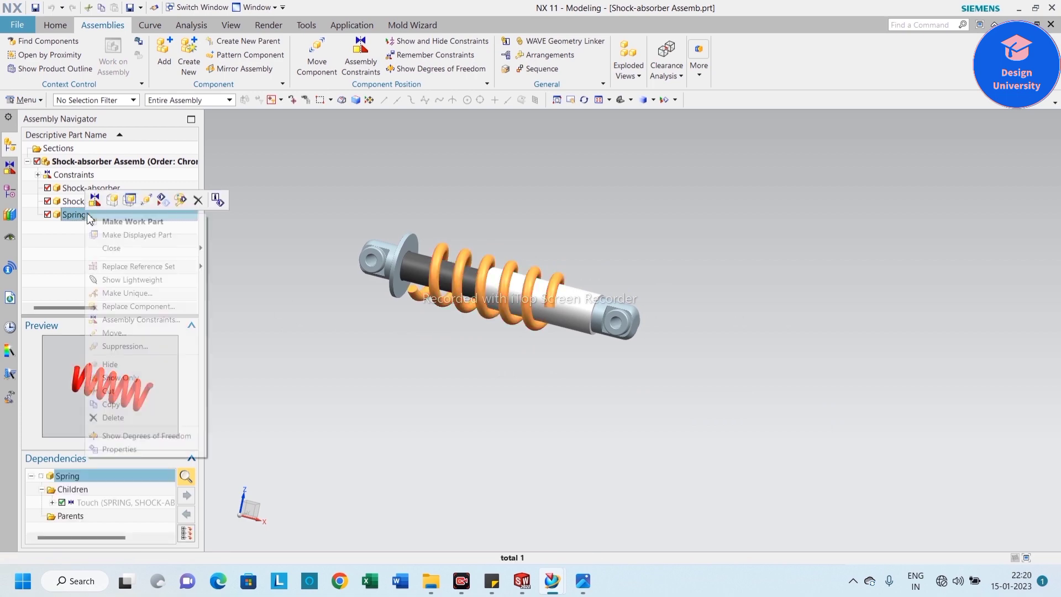
left_click(144, 204)
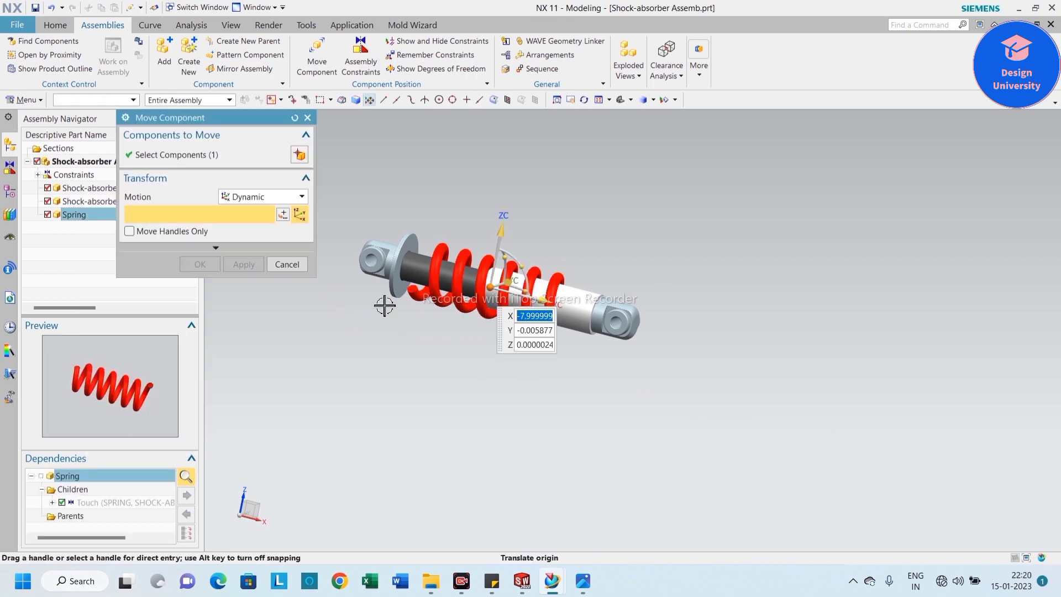
scroll(393, 296, "down", 4)
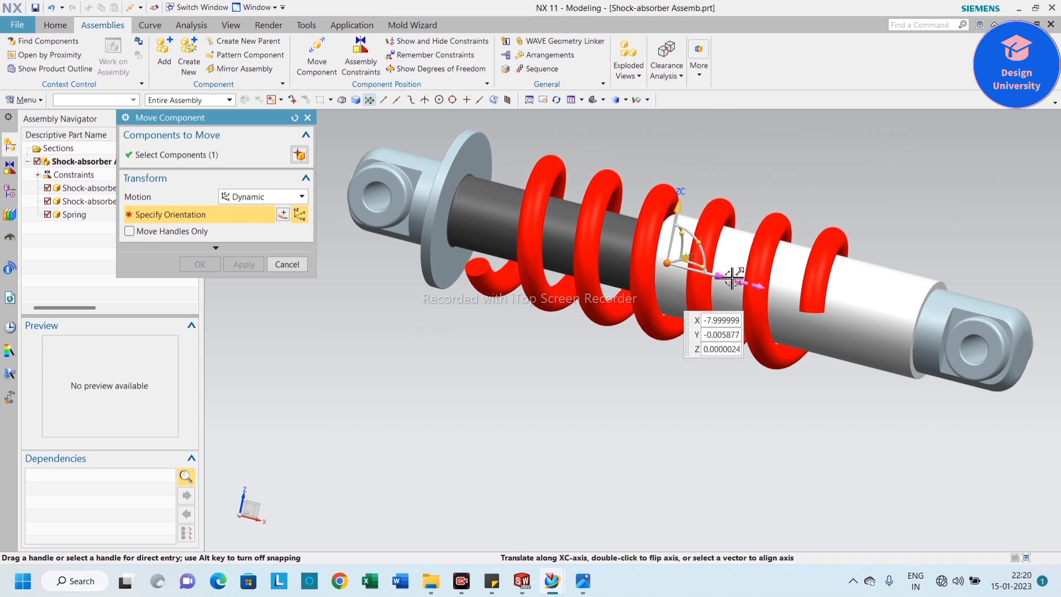
left_click_drag(728, 278, 542, 383)
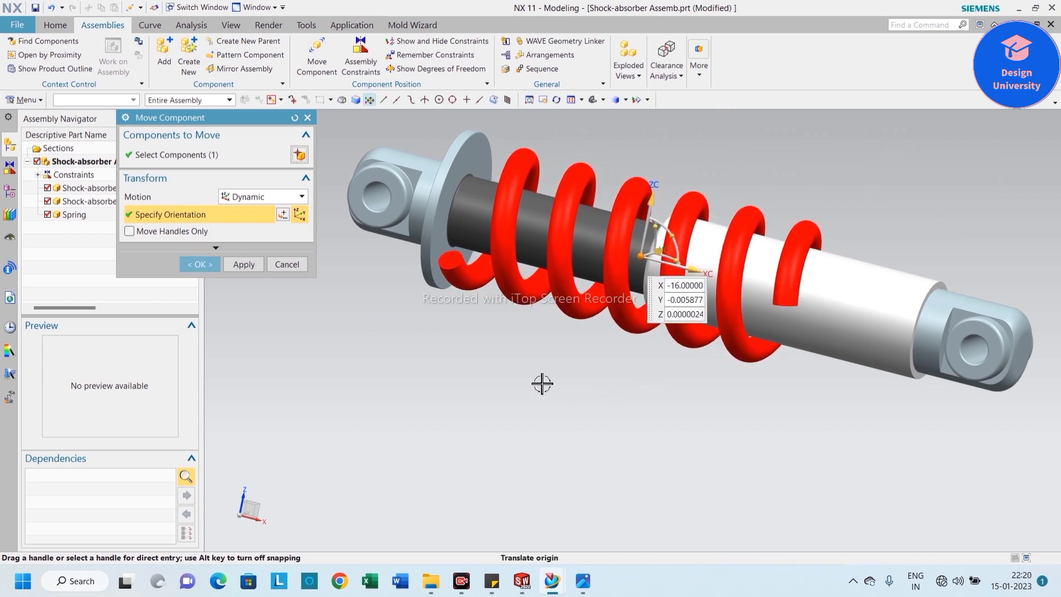
left_click(204, 264)
Step: Save the assembly with the repositioned spring
right_click(356, 283)
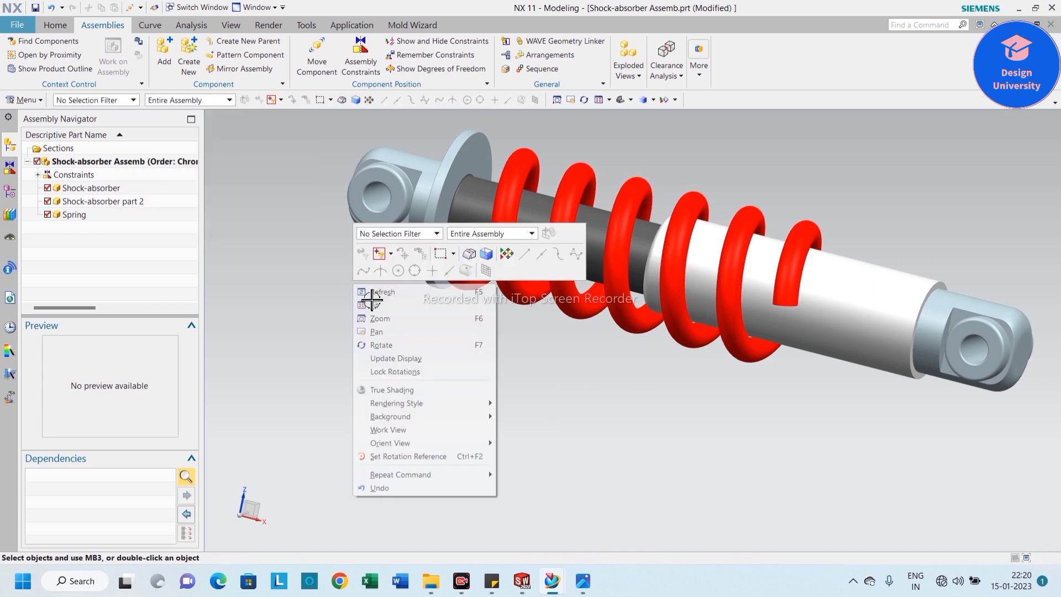
left_click(375, 305)
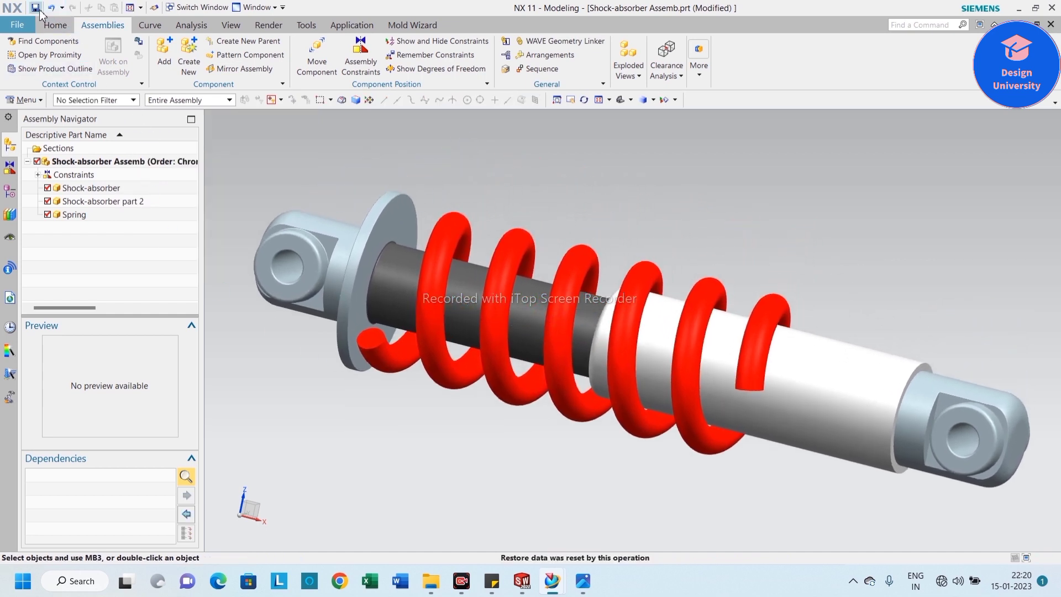
left_click(36, 9)
scroll(339, 299, "down", 2)
middle_click_drag(339, 298, 370, 371)
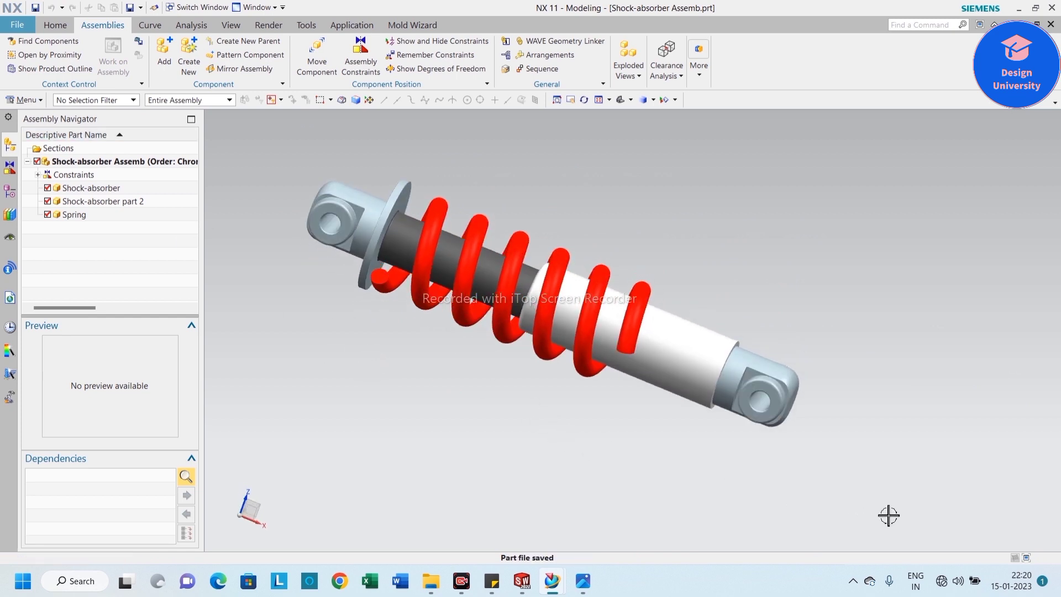
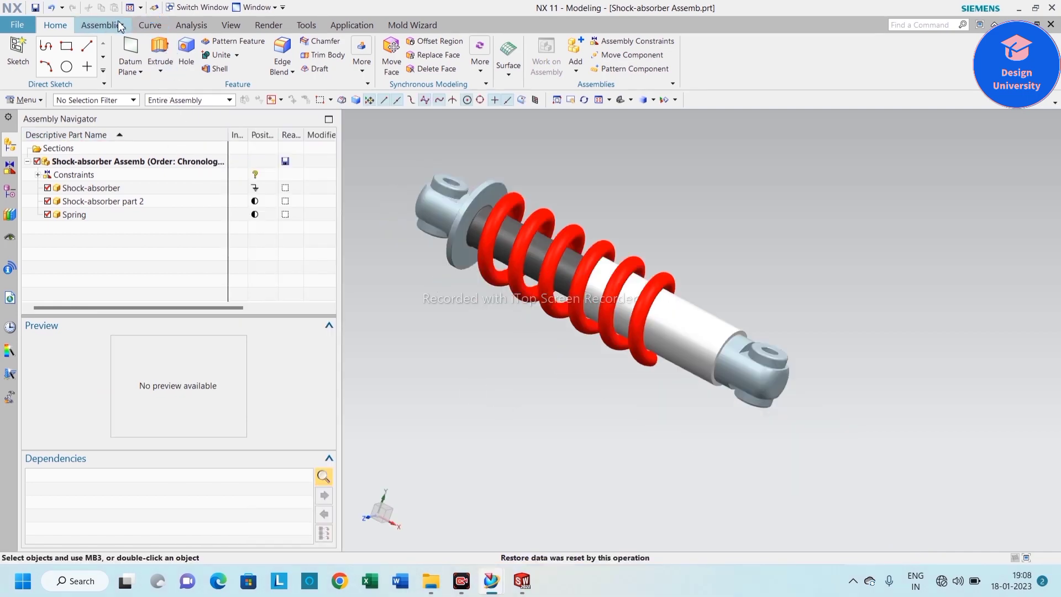
Step: Create a new component named Part 4.prt in the assembly from the millimetre Model template
left_click(118, 22)
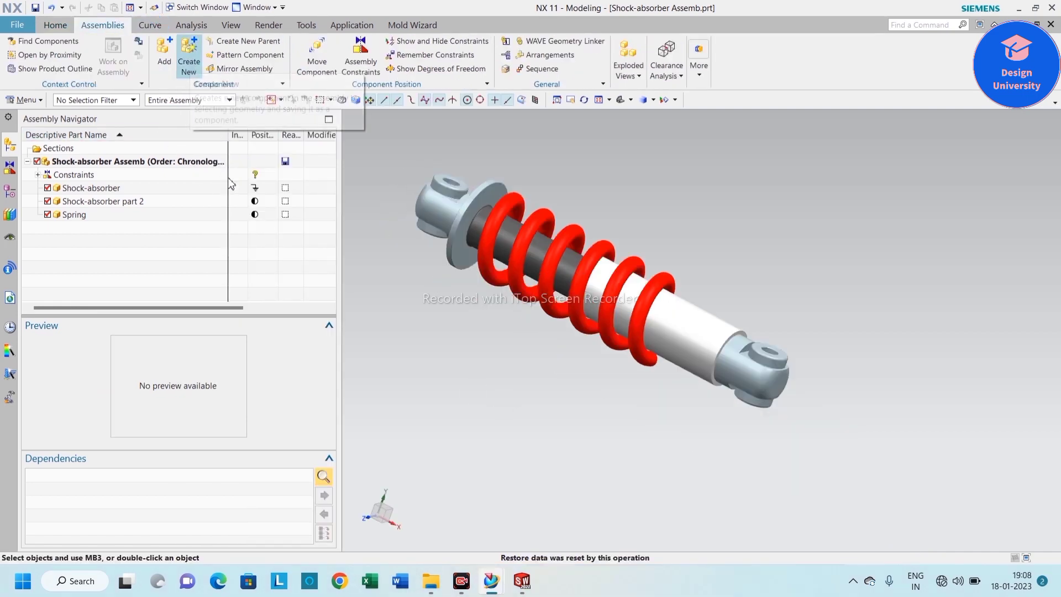
left_click(191, 68)
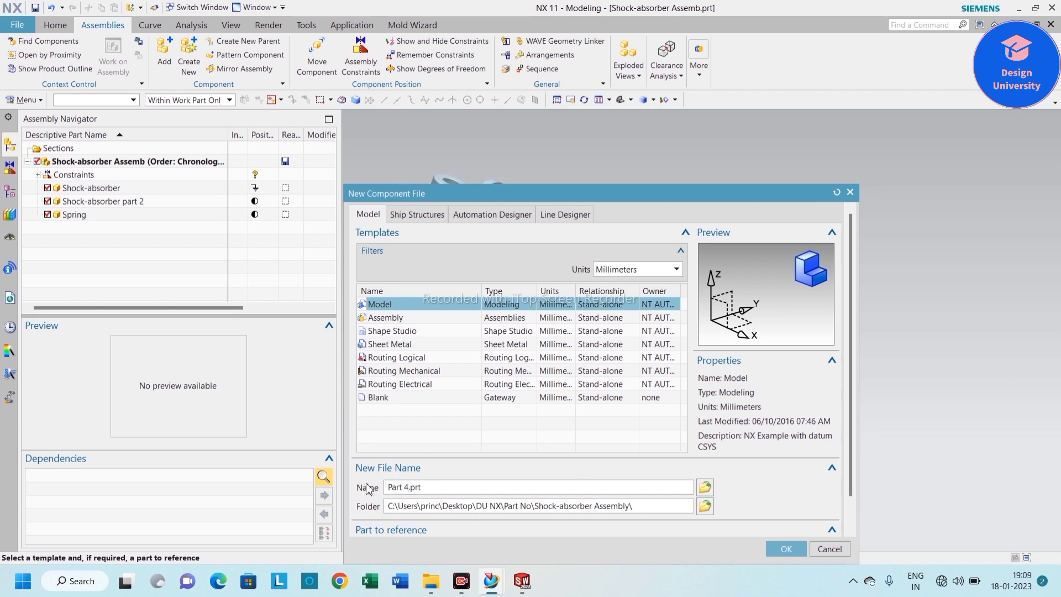
left_click(784, 549)
left_click(242, 205)
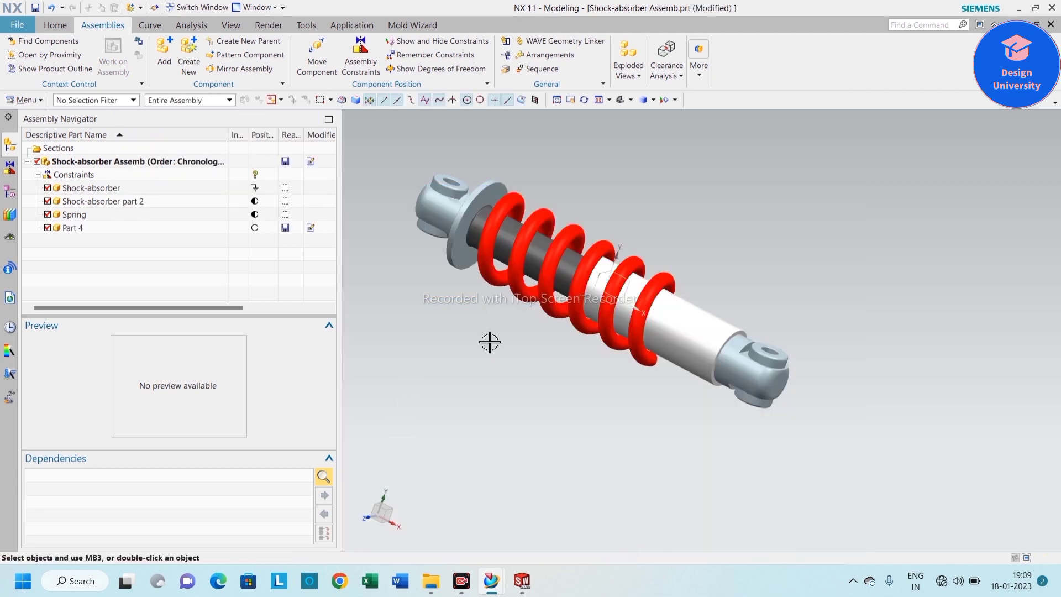
Step: Make the Part 4 component the displayed part
left_click(197, 227)
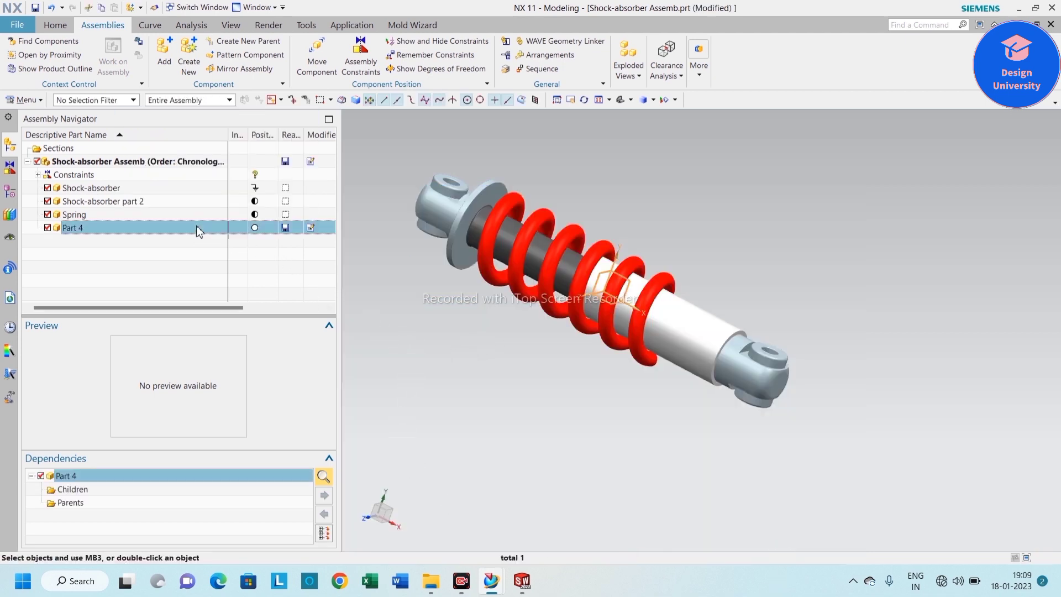
right_click(198, 228)
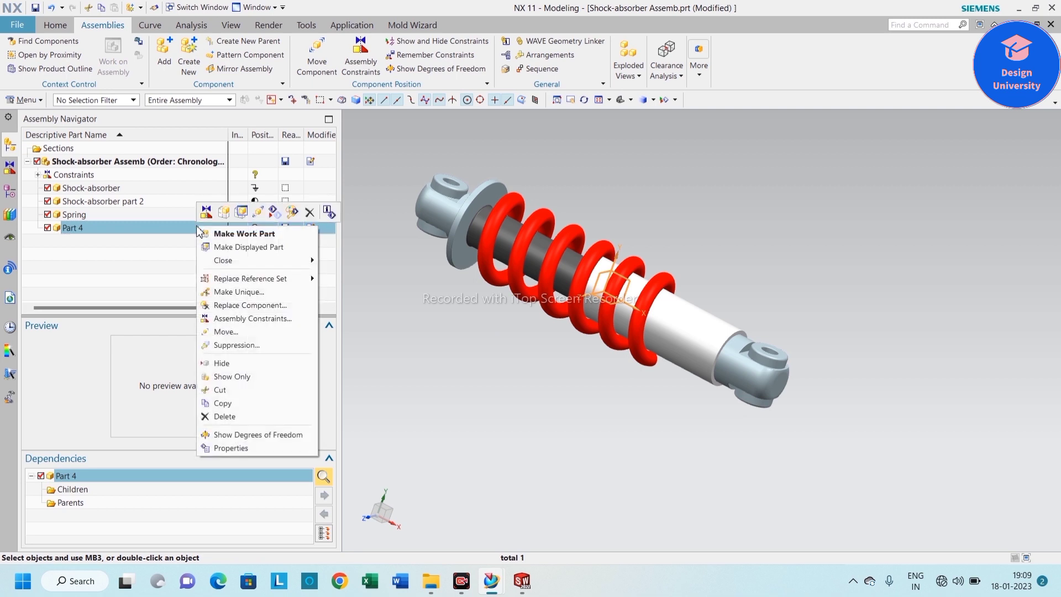
left_click(259, 250)
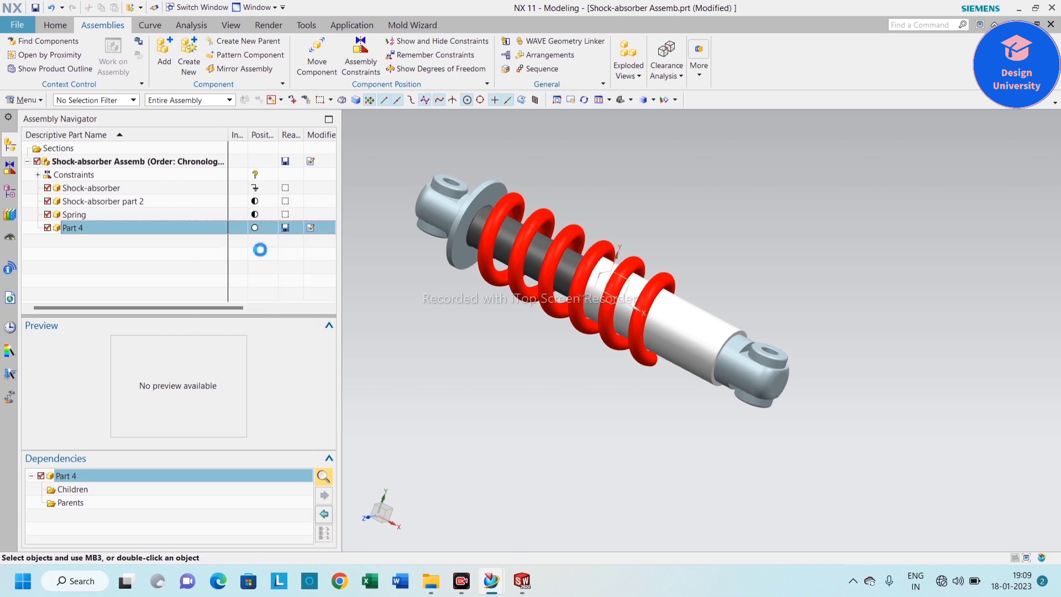
Step: Start a Revolve in Part 4 and open its section sketch on the YZ plane
right_click(504, 256)
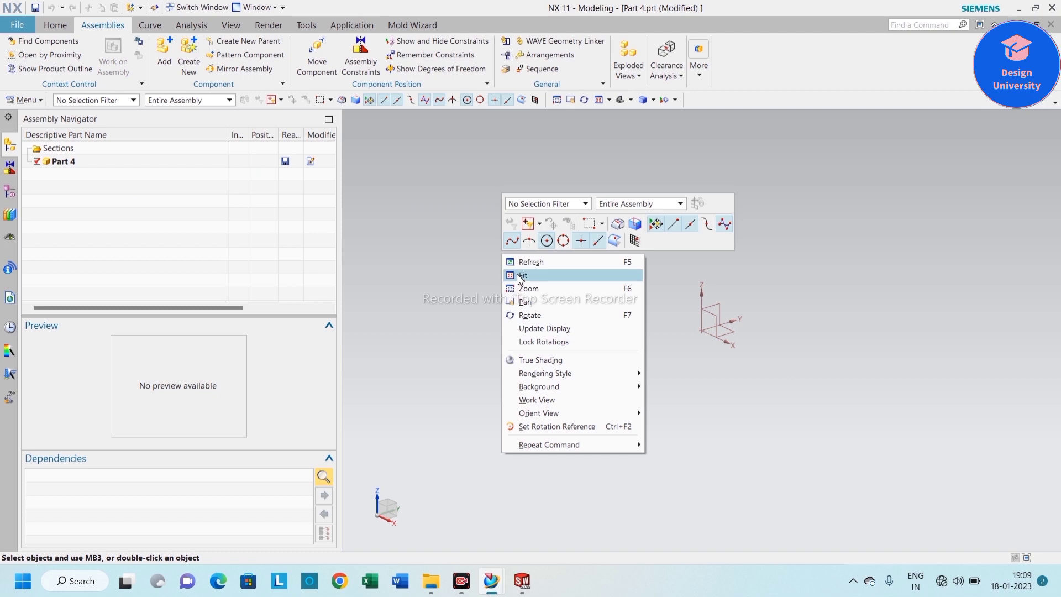
left_click(519, 275)
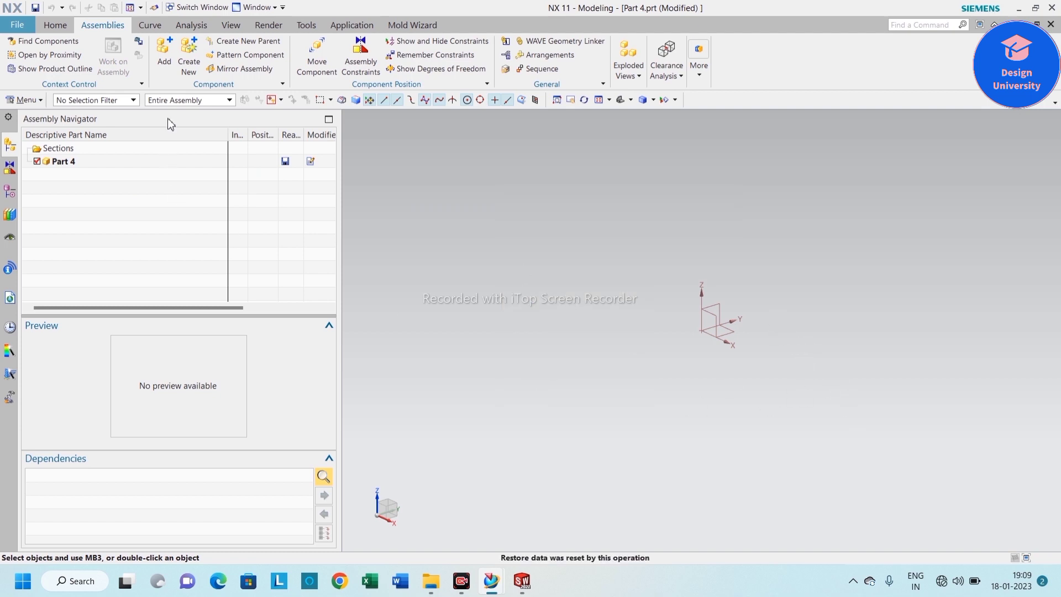
left_click(56, 25)
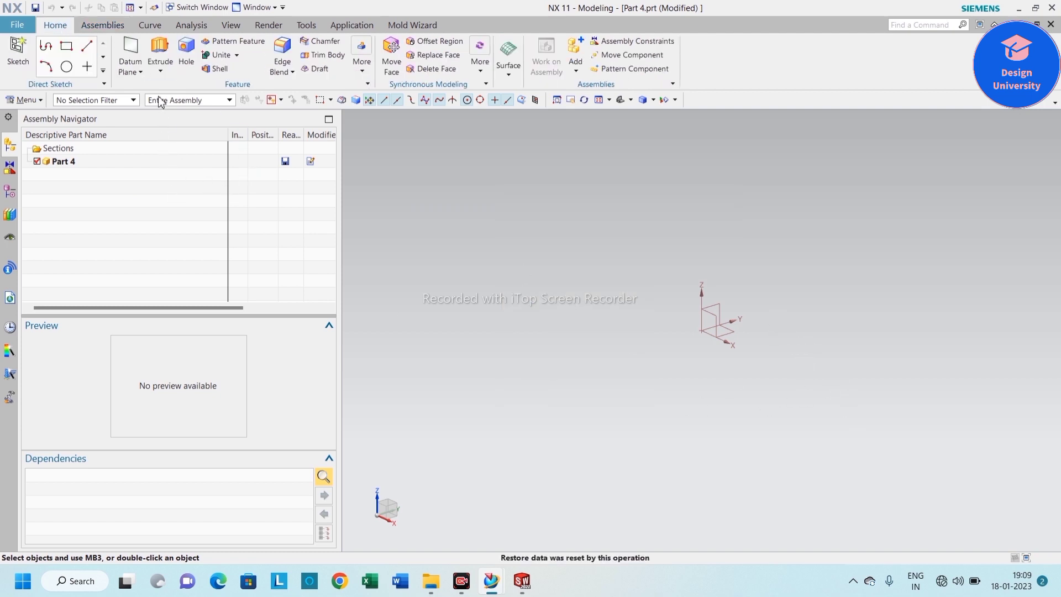
left_click(160, 70)
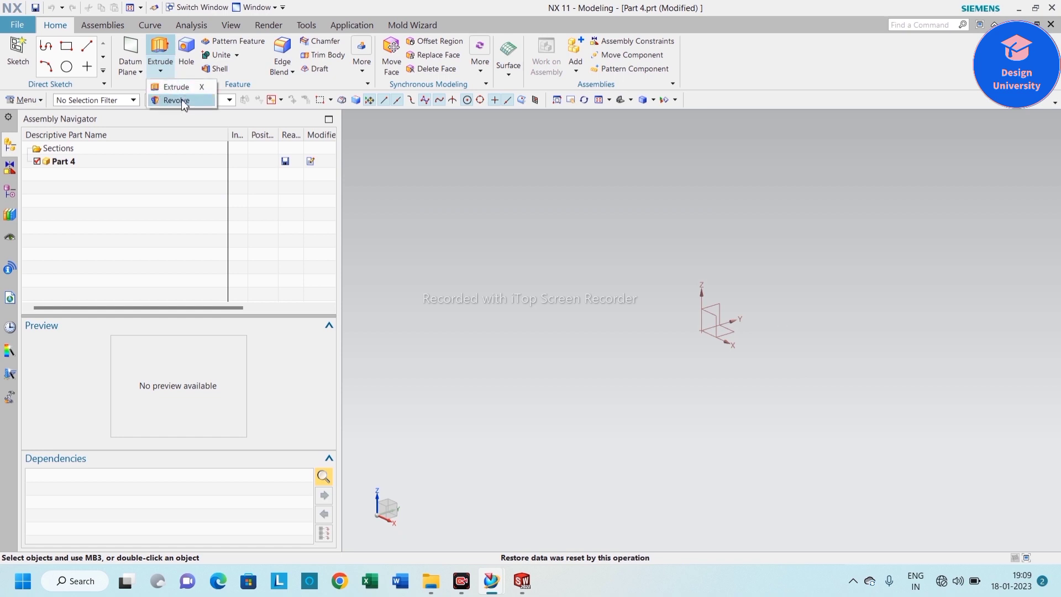
left_click(176, 101)
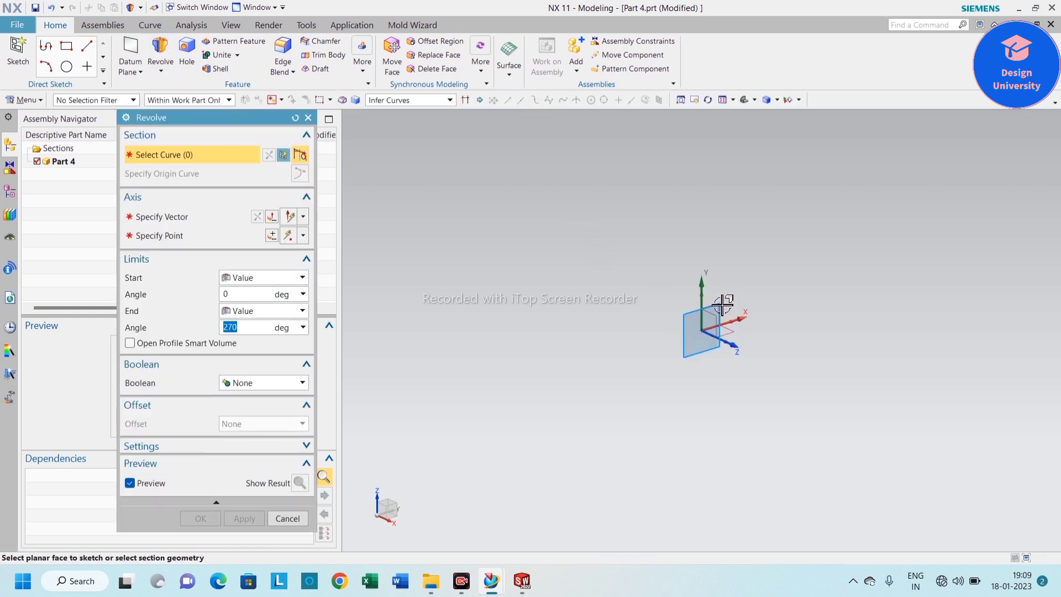
left_click(725, 304)
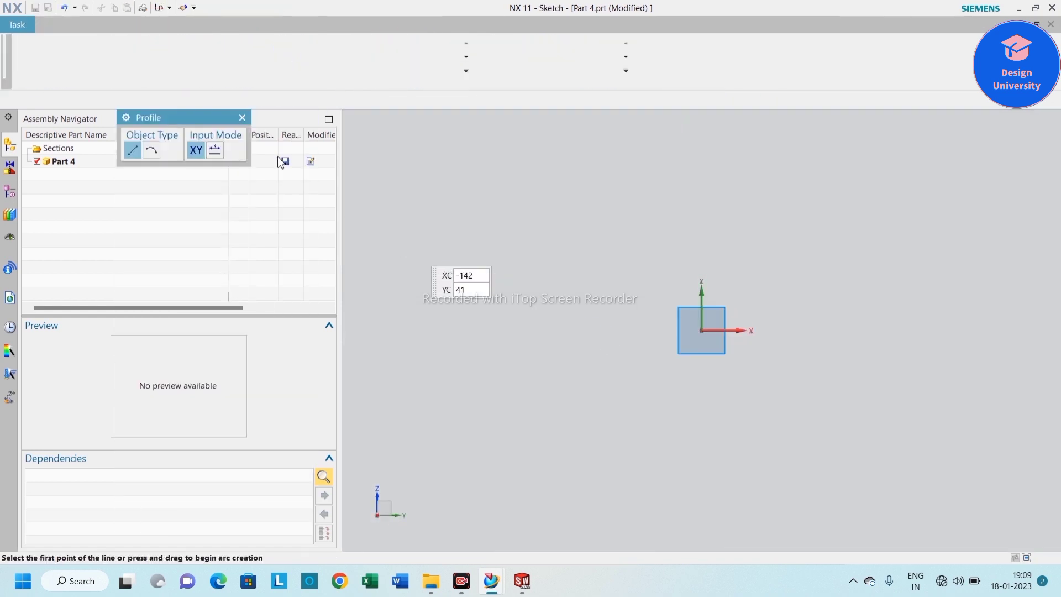
left_click(244, 119)
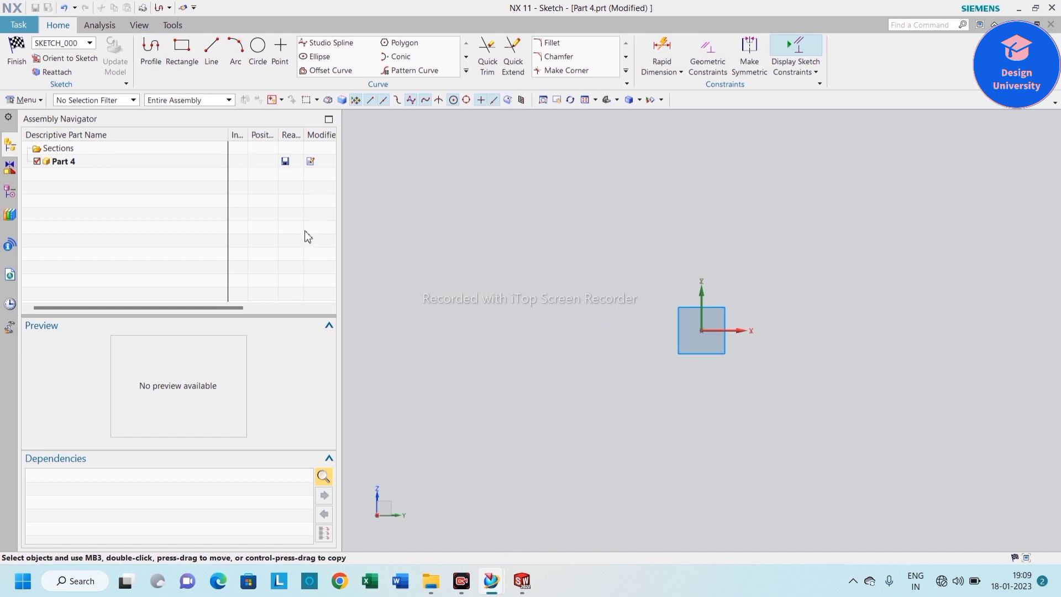
Step: Draw a stepped profile from the origin: 10 mm horizontally, 33/2 mm up, 1 mm back inward, and about 13.5 mm up
left_click(160, 62)
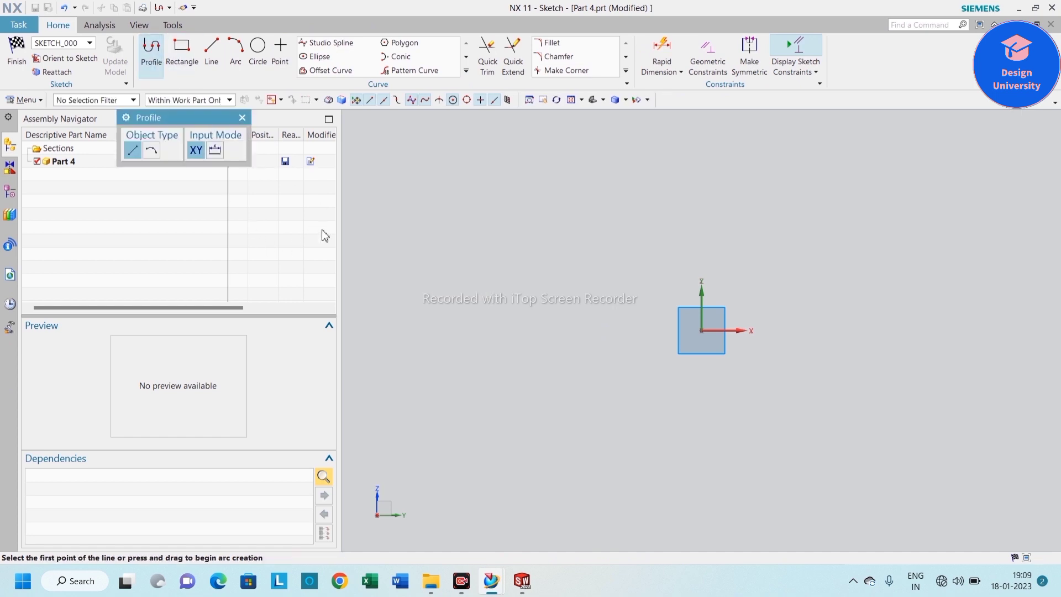
left_click(701, 331)
type("1")
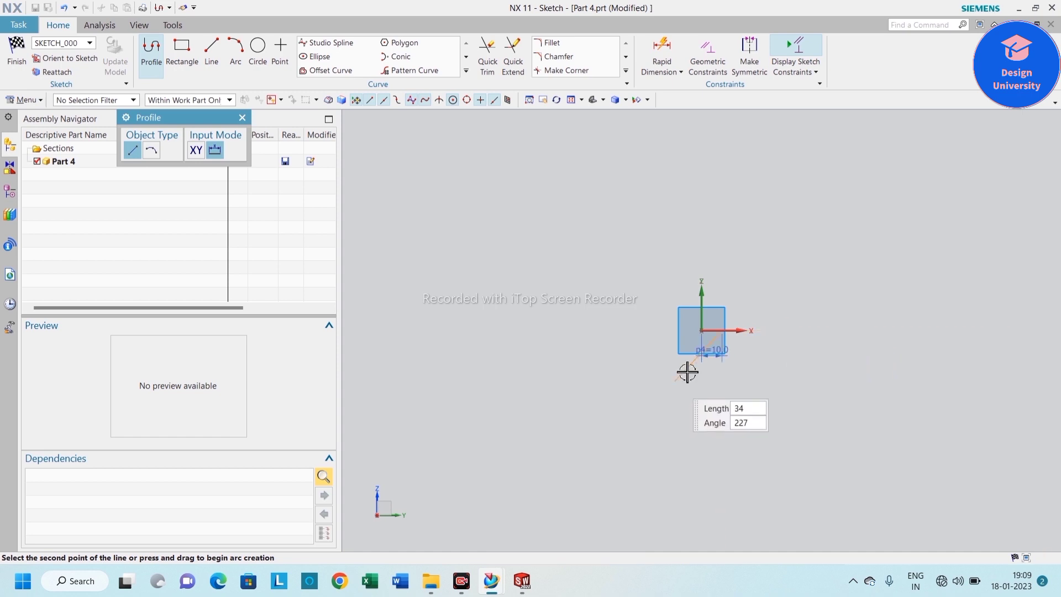
key("Return")
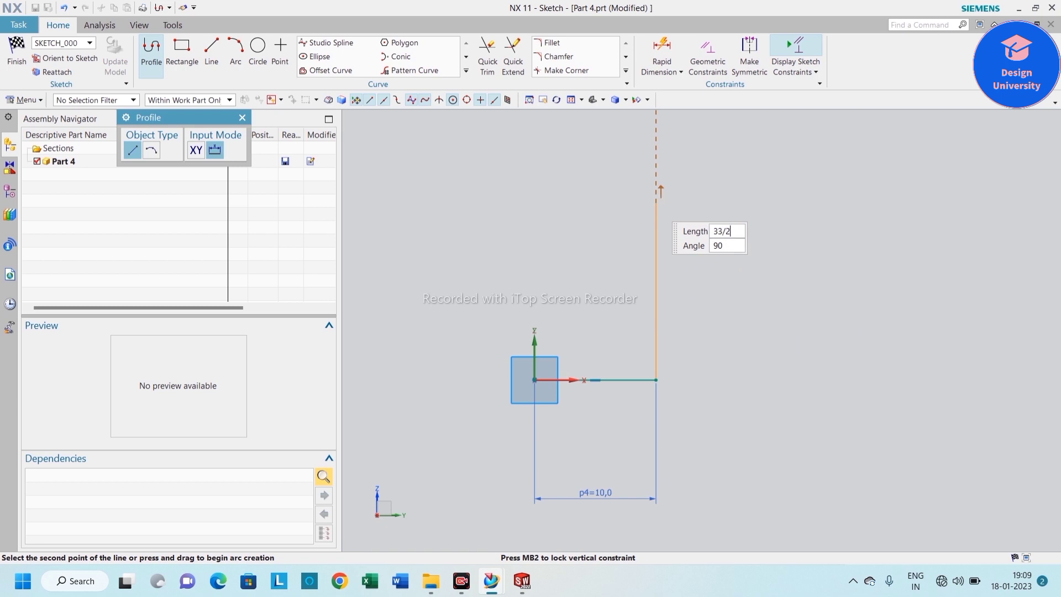
key("Return")
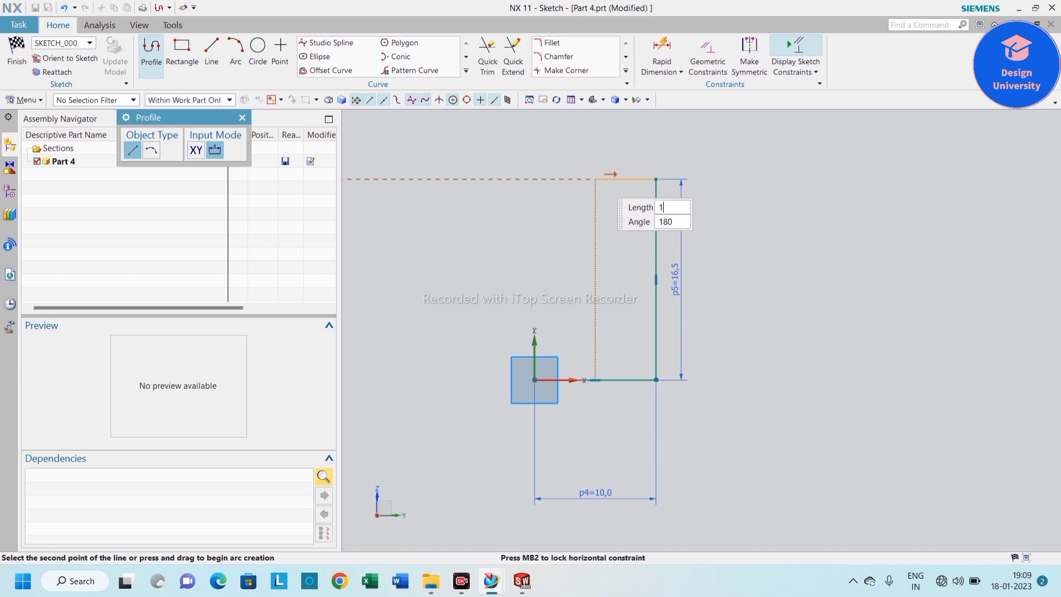
type("1")
key("Return")
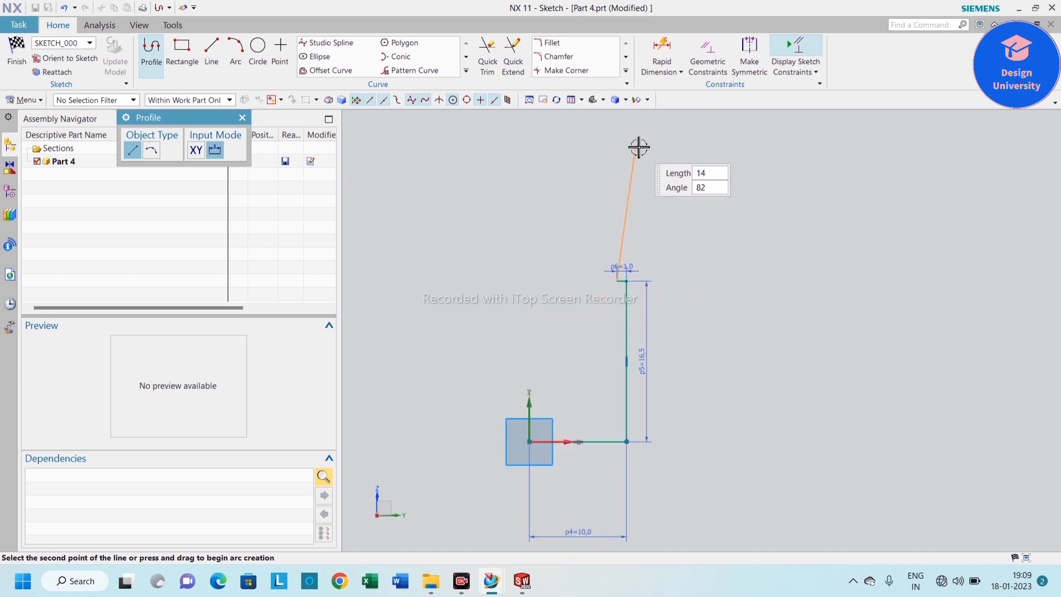
scroll(638, 147, "up", 1)
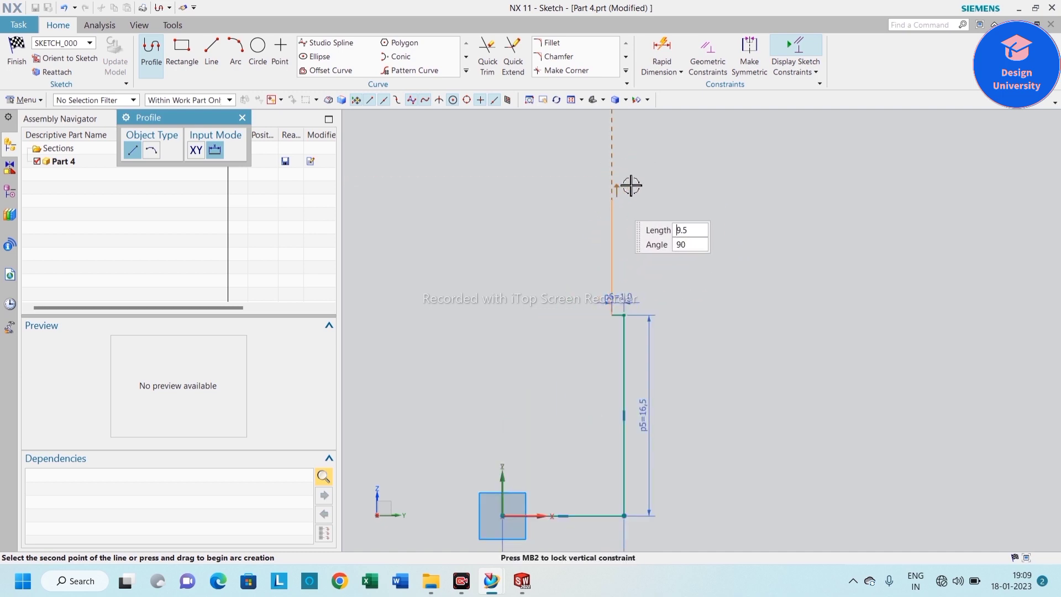
left_click(618, 153)
left_click(242, 118)
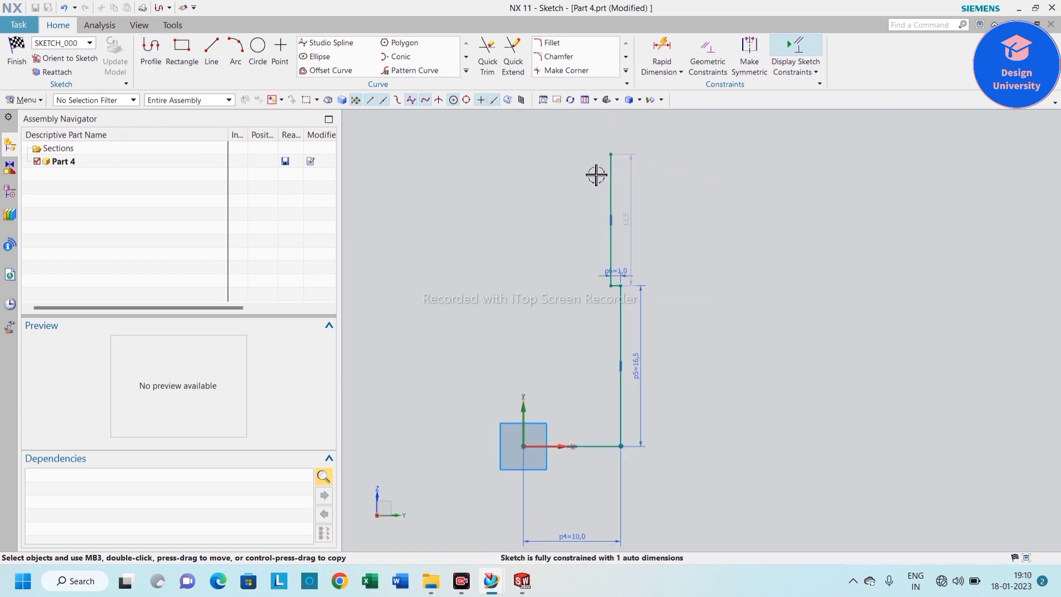
Step: Draw a 28 mm vertical line up from the origin and a horizontal line about 10 mm long from its upper end
left_click(151, 51)
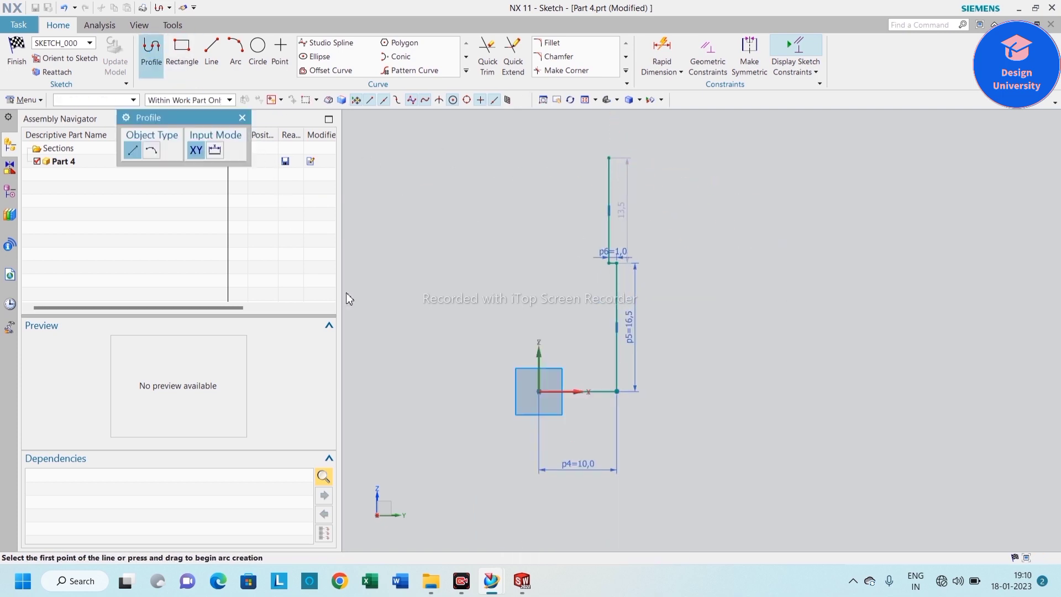
left_click(539, 391)
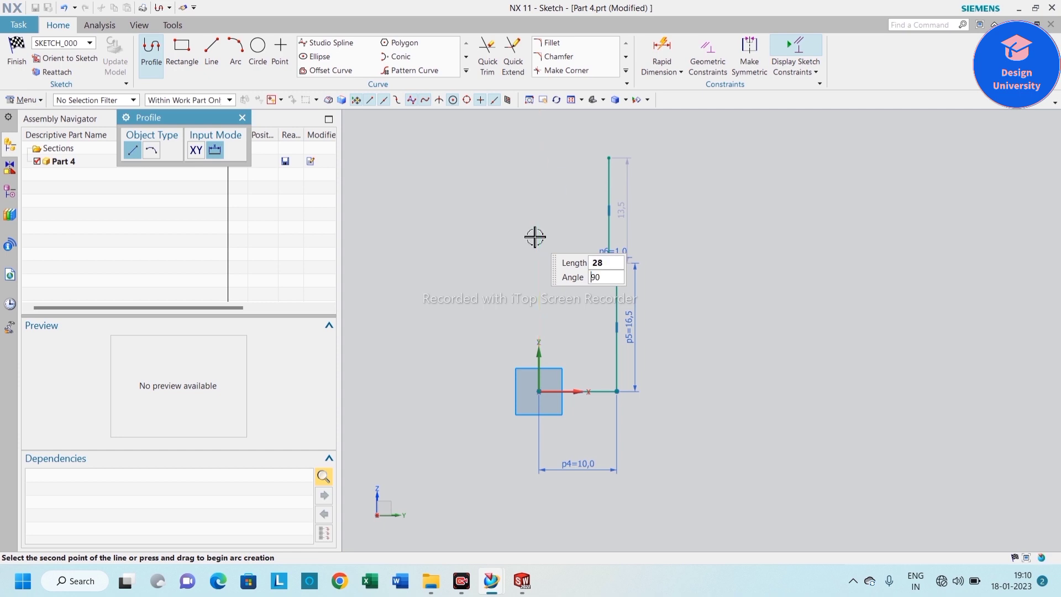
key("Return")
scroll(583, 194, "up", 2)
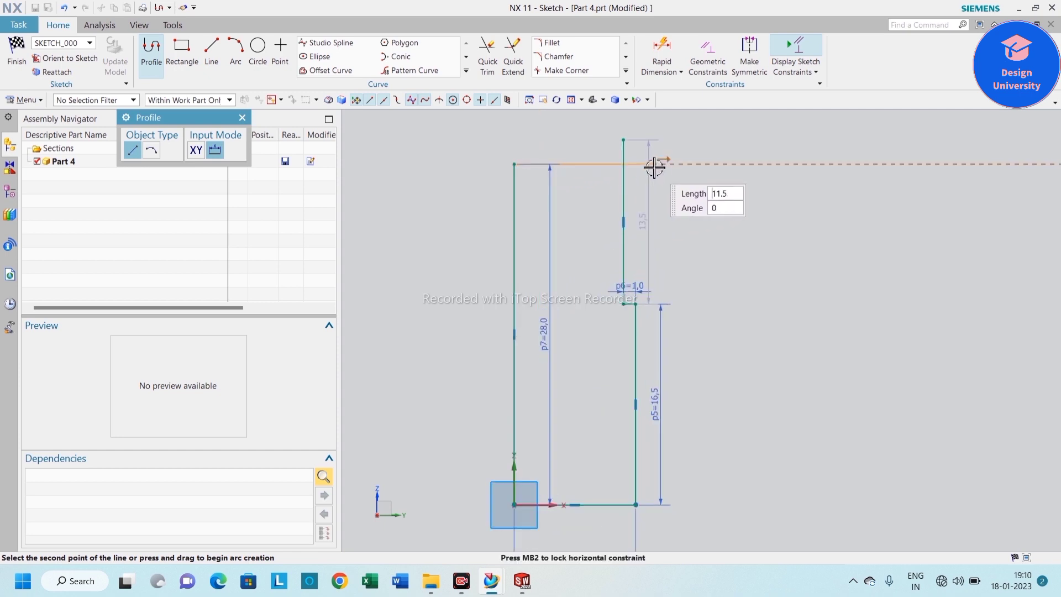
left_click(639, 164)
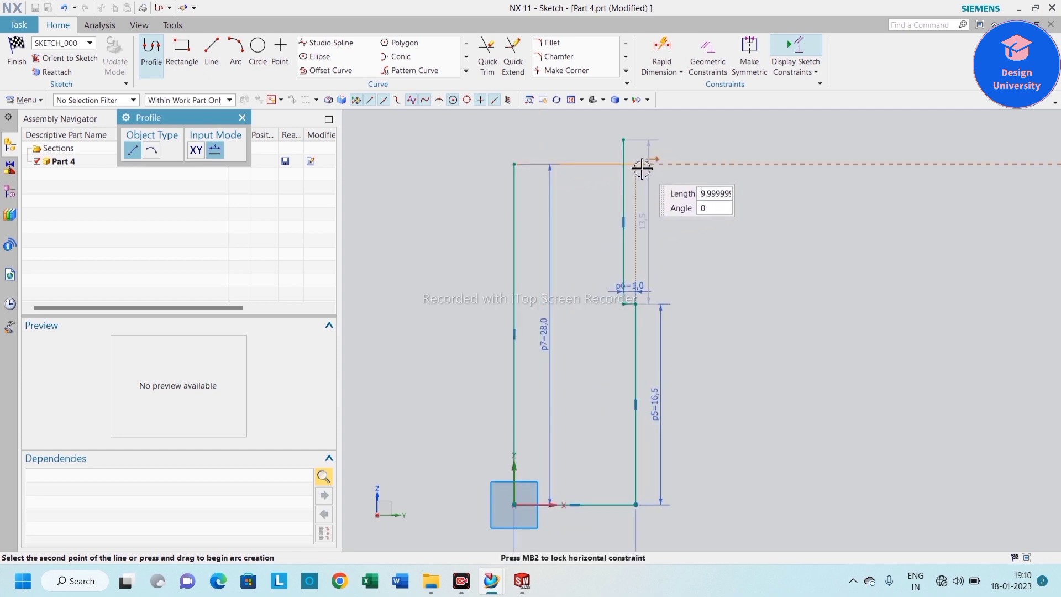
left_click(241, 118)
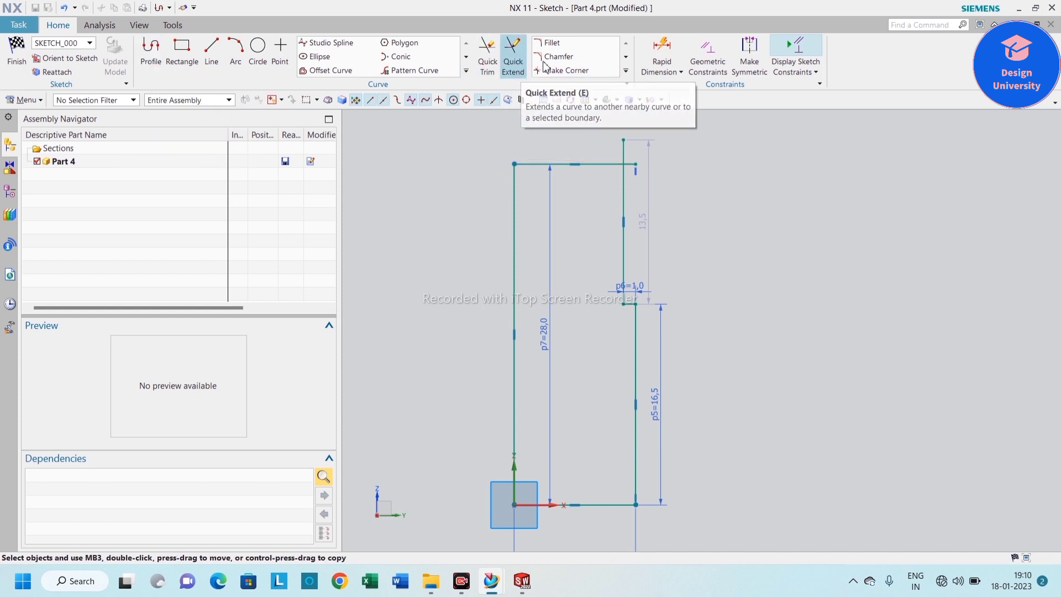
Step: Make a corner between the upper horizontal line and the upper outer vertical line, trimming their overhanging ends
left_click(561, 70)
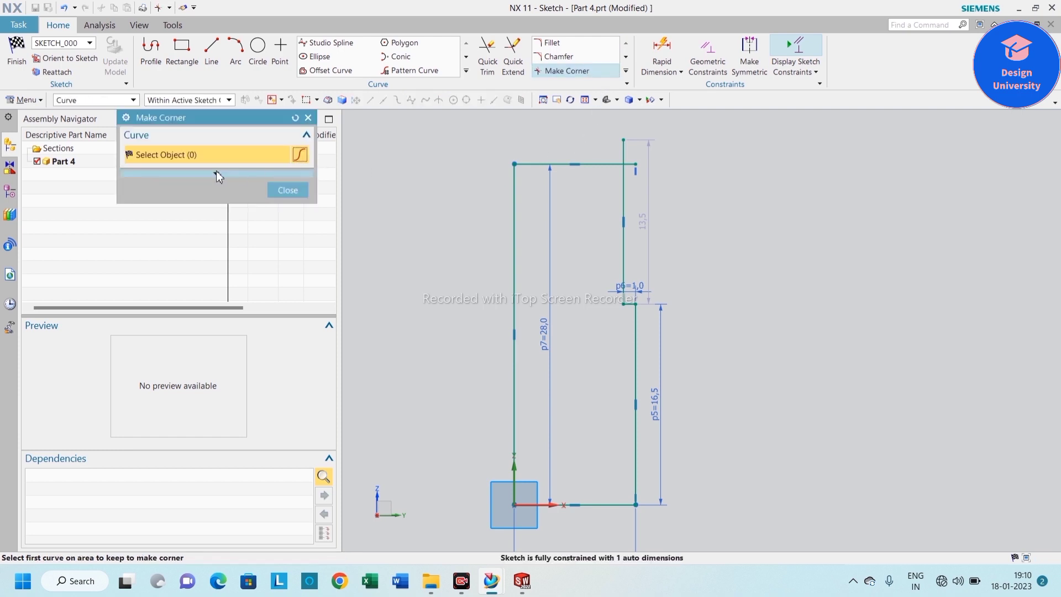
left_click(611, 164)
left_click(624, 183)
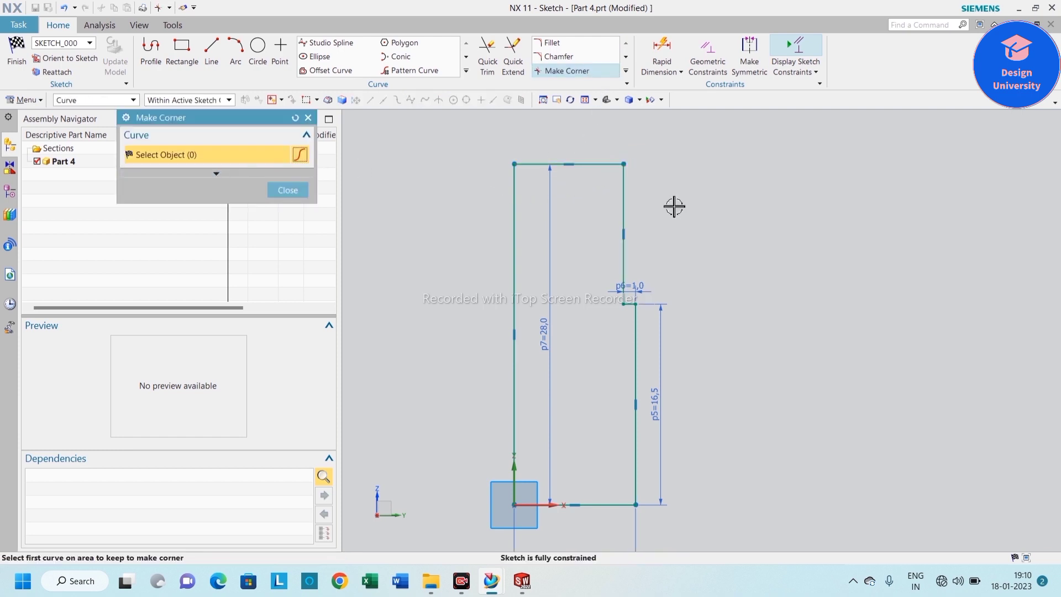
left_click(299, 191)
Step: Move the 28 mm, 1 mm and 16.5 mm dimensions outward, clear of the sketch profile
mouse_move(547, 311)
left_mouse_down()
mouse_move(455, 315)
mouse_move(488, 354)
left_mouse_up()
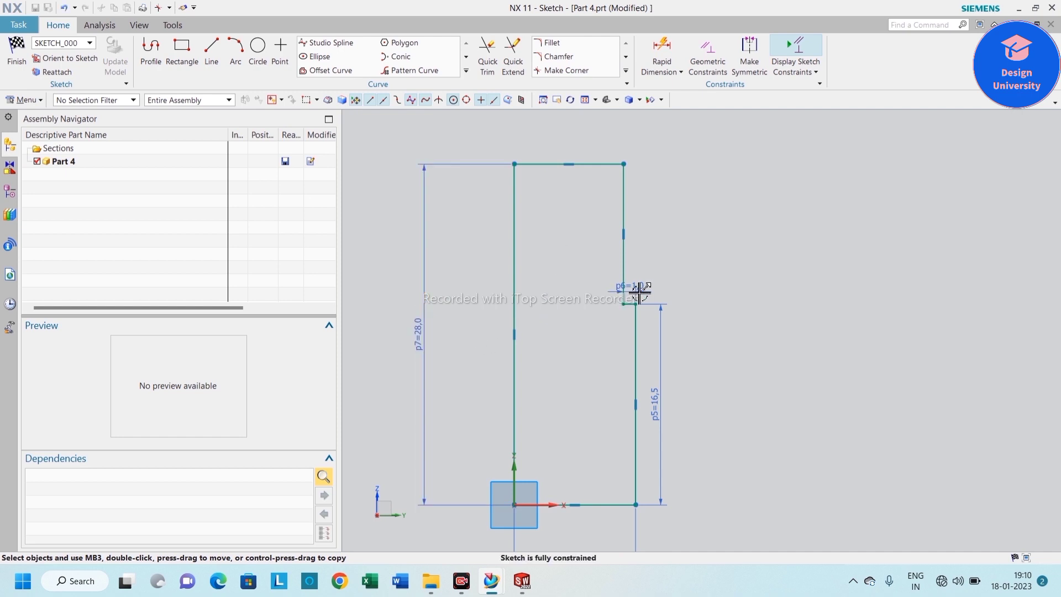
left_click_drag(640, 291, 683, 262)
left_click_drag(672, 394, 699, 395)
scroll(631, 292, "down", 1)
scroll(631, 292, "down", 1)
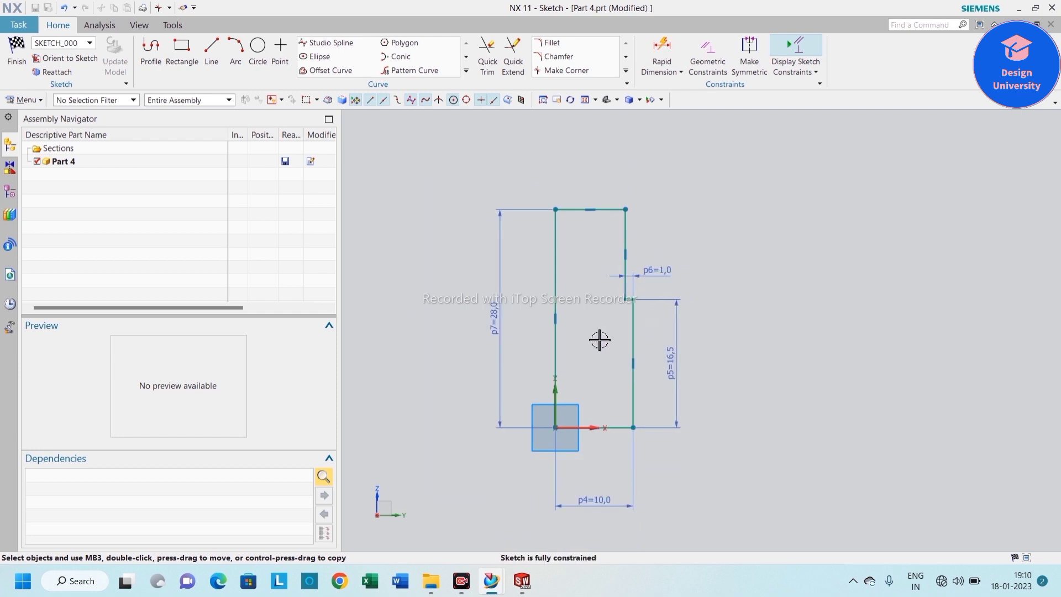
Step: Fillet the corner between the upper horizontal line and the 28 mm vertical line with a 3 mm radius
scroll(583, 194, "up", 3)
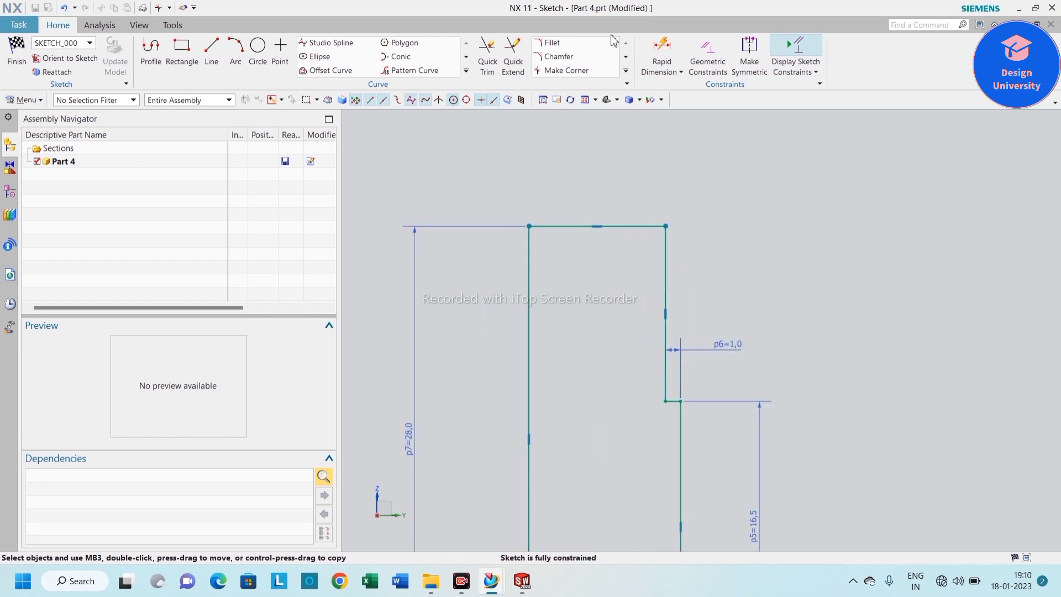
left_click(558, 42)
left_click(575, 226)
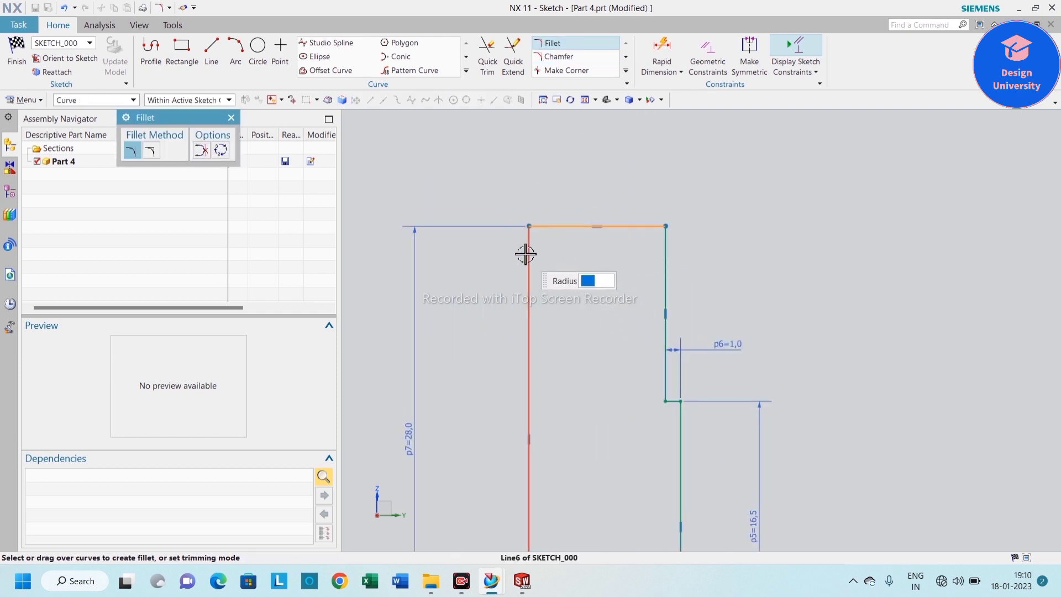
left_click(526, 254)
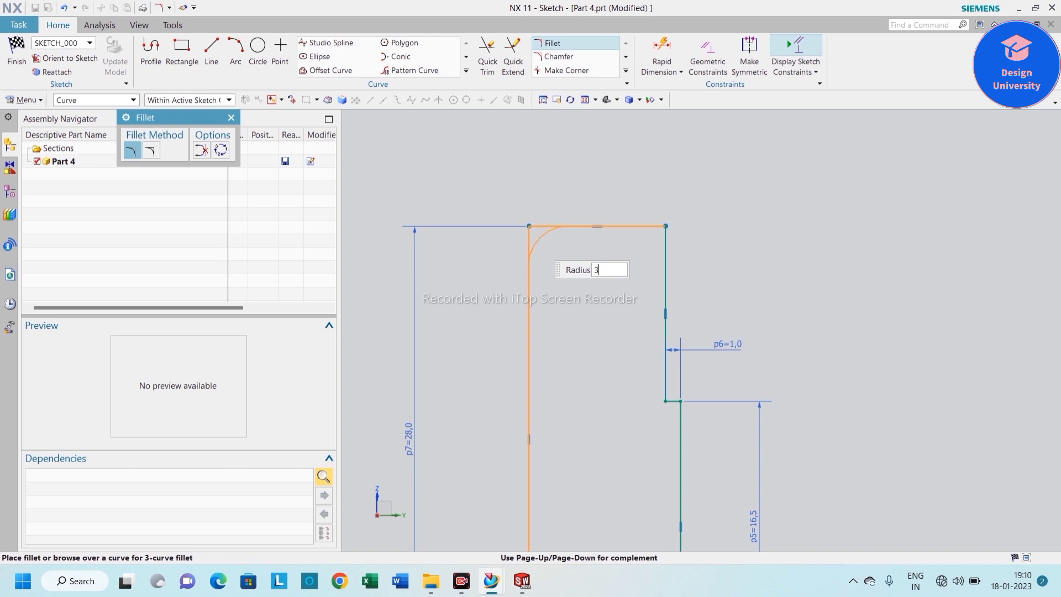
type("3")
key("Return")
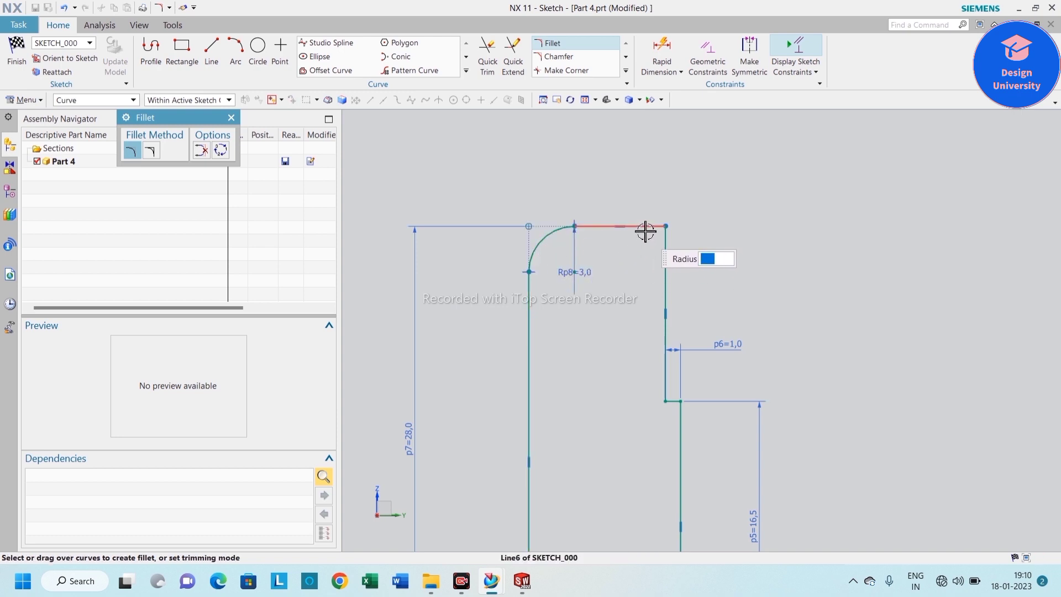
Step: Fillet the upper corner on the stepped side of the profile with a 3 mm radius
left_click(645, 231)
left_click(665, 254)
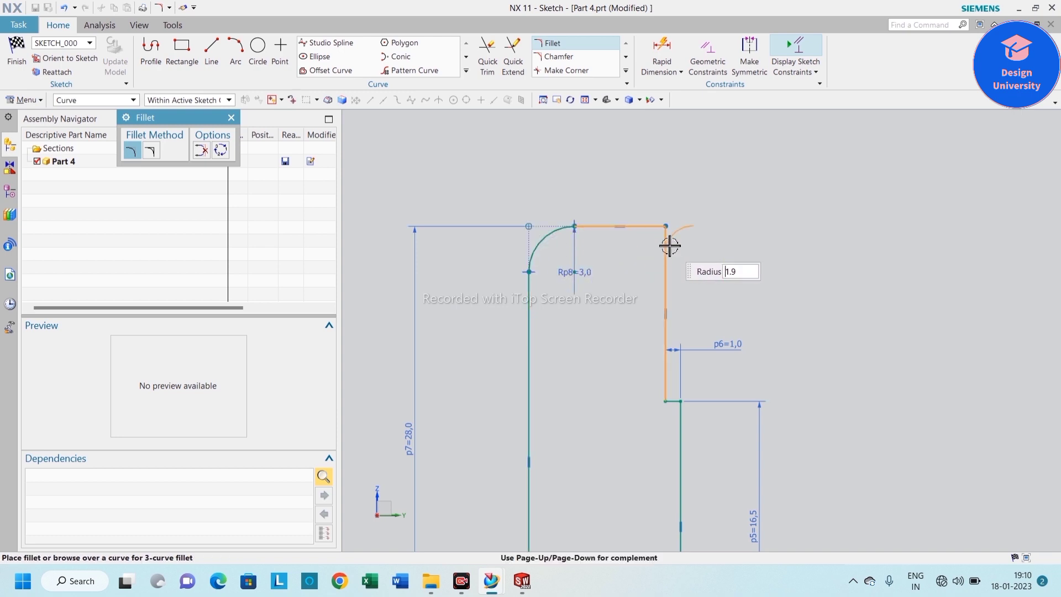
type("3.1")
key("Return")
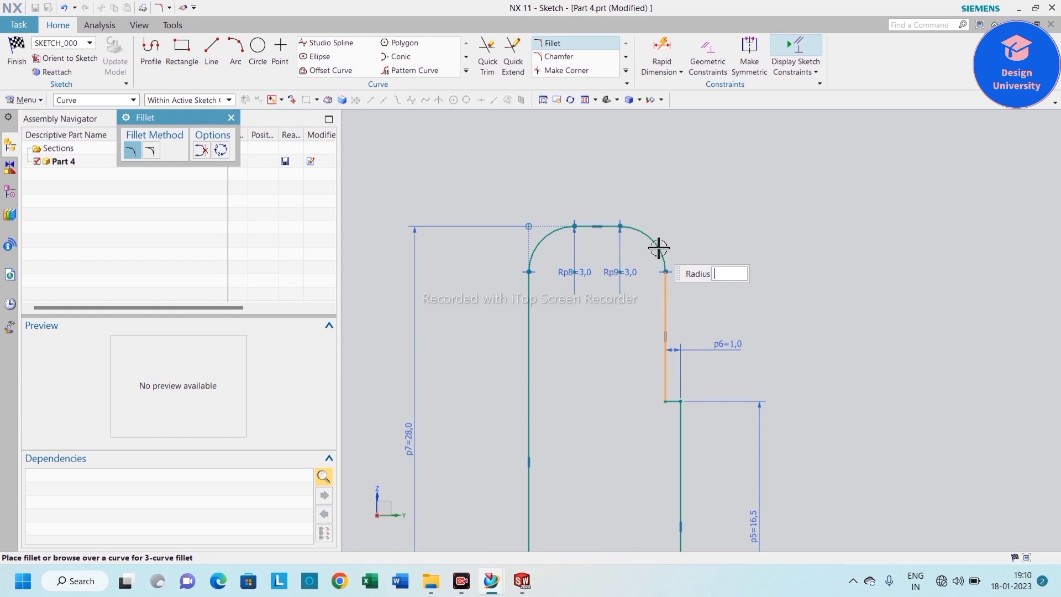
left_click(231, 117)
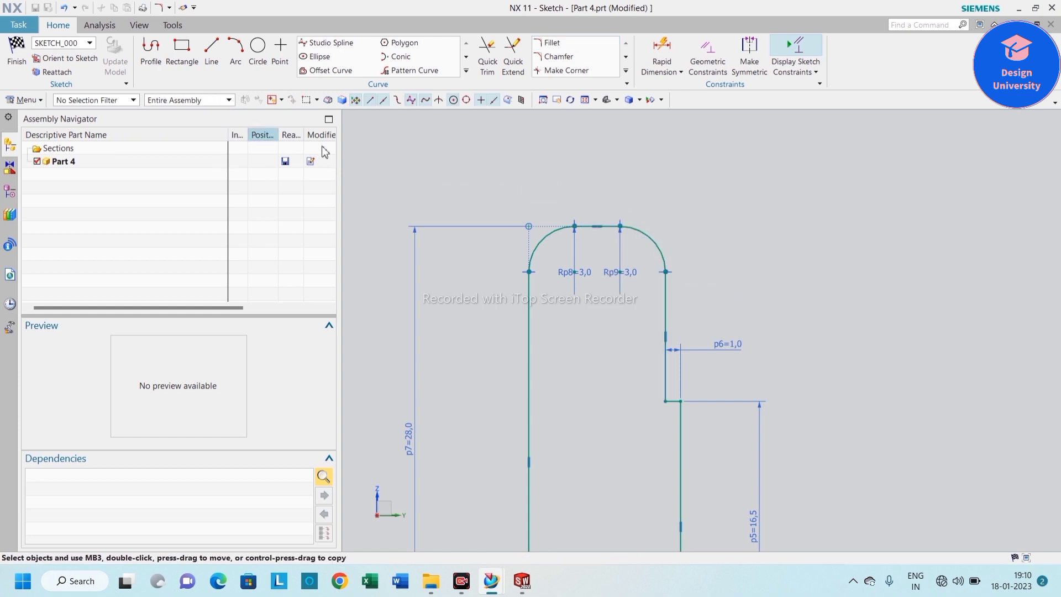
Step: Finish the sketch and revolve the profile through 360 degrees about the Y axis, using the origin as the axis point
scroll(600, 184, "up", 2)
left_click(17, 52)
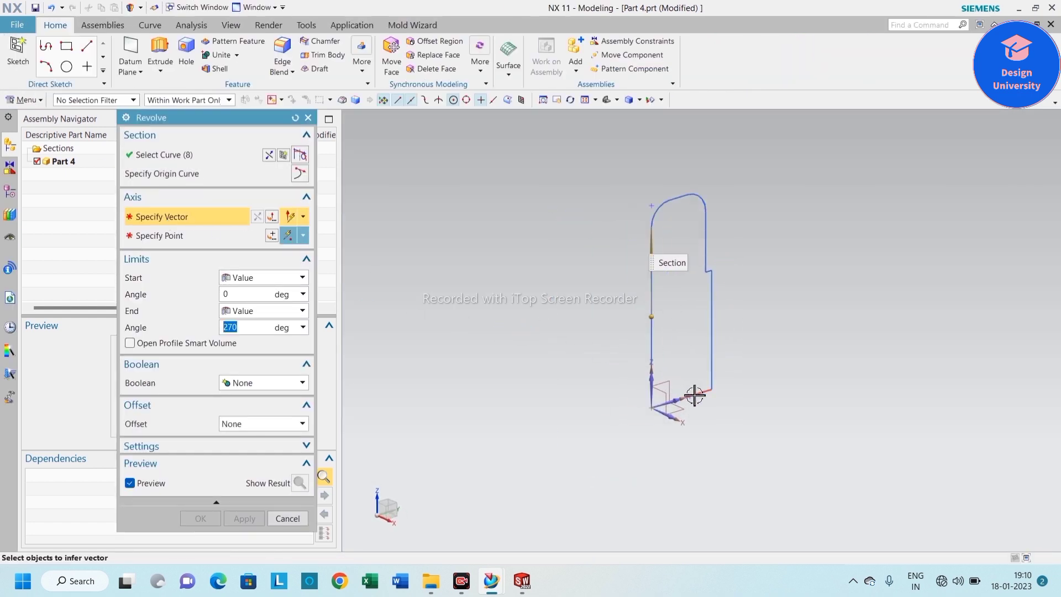
middle_click_drag(569, 436, 614, 446)
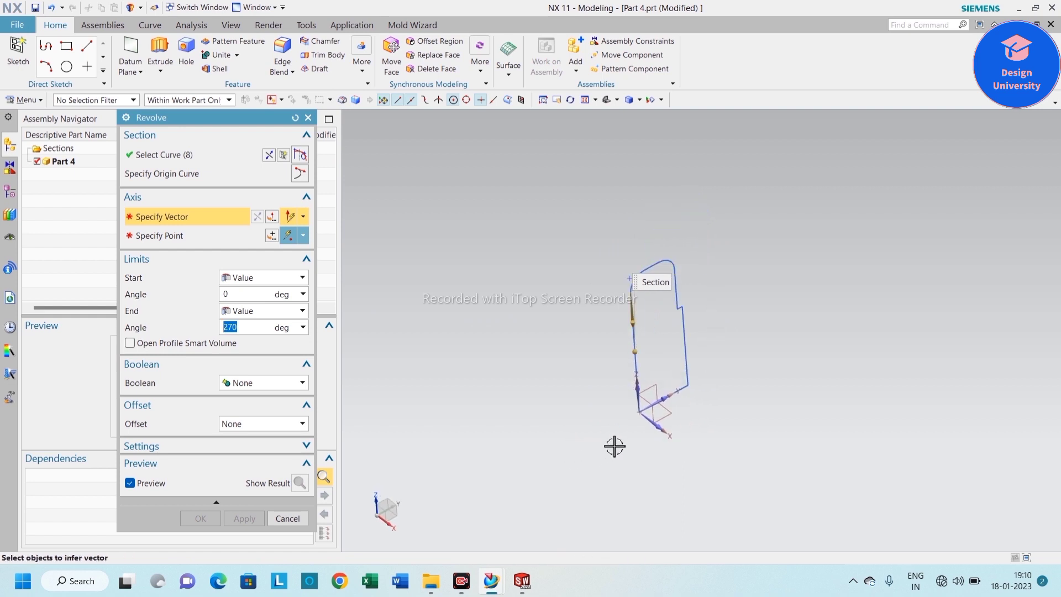
scroll(624, 444, "up", 2)
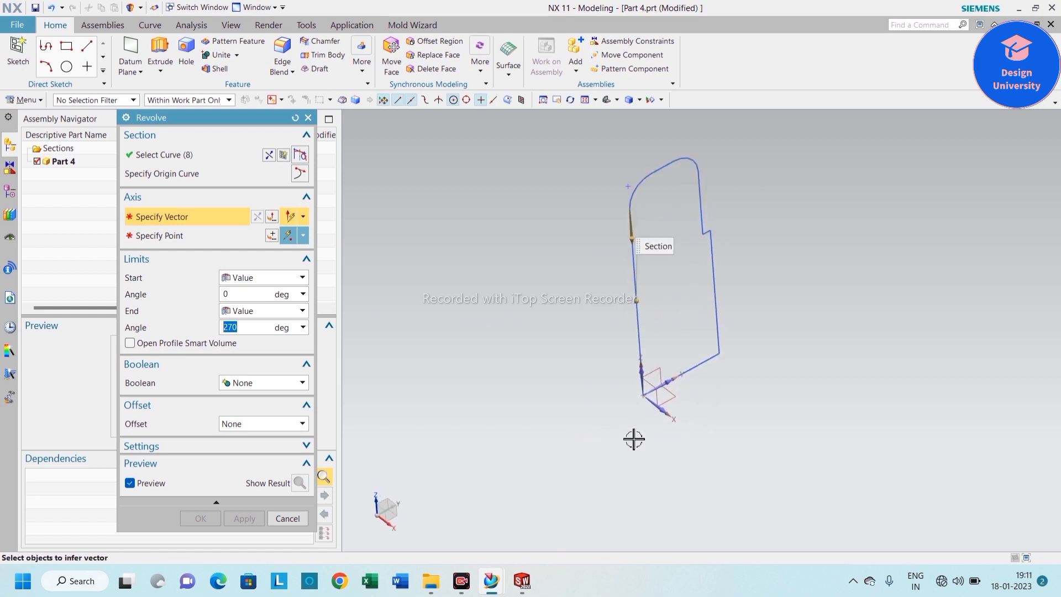
left_click(677, 385)
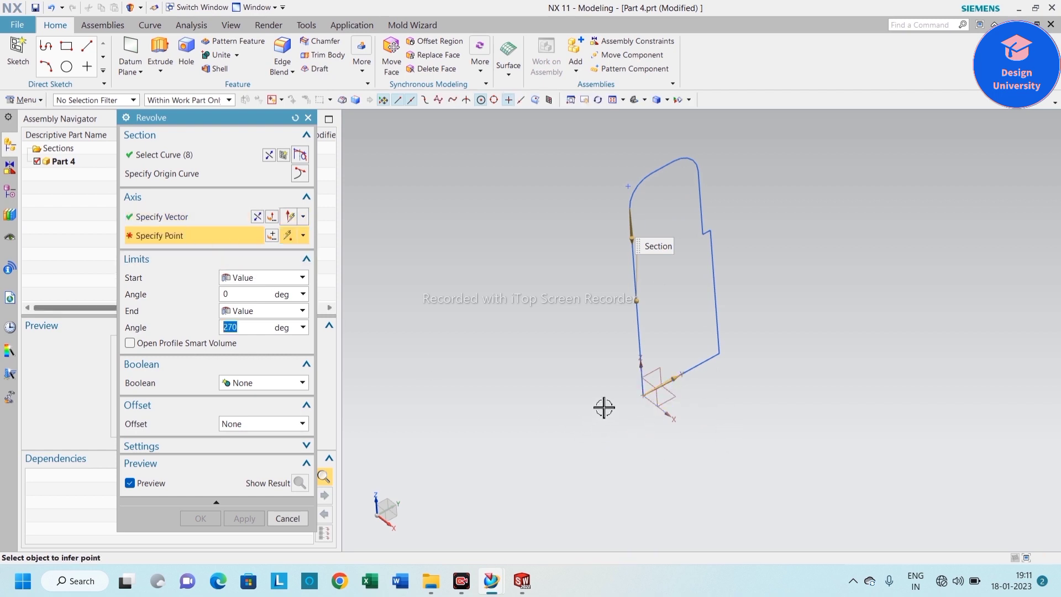
left_click(643, 396)
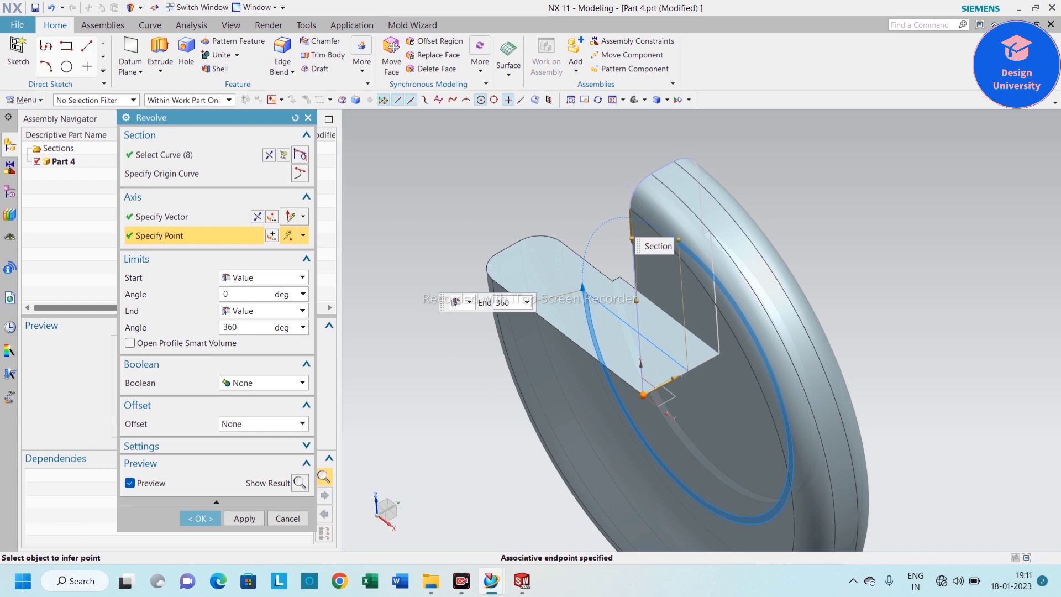
key("Return")
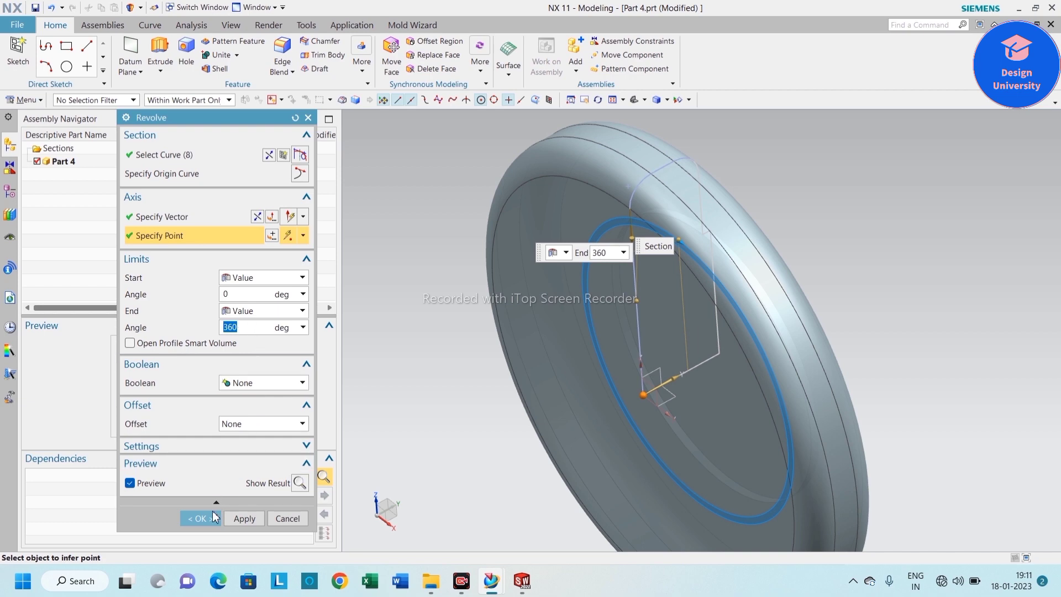
left_click(207, 521)
Step: Cut a simple 28 mm diameter hole through the whole body, centred on the disc's flat face
middle_click_drag(422, 389, 431, 363)
left_click(186, 55)
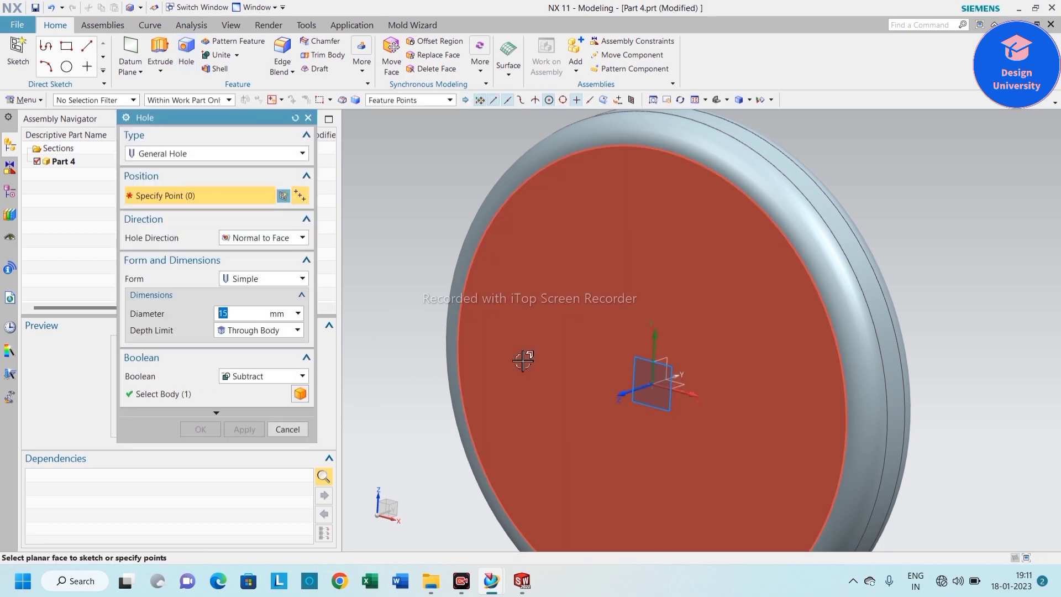
middle_click_drag(635, 387, 569, 391)
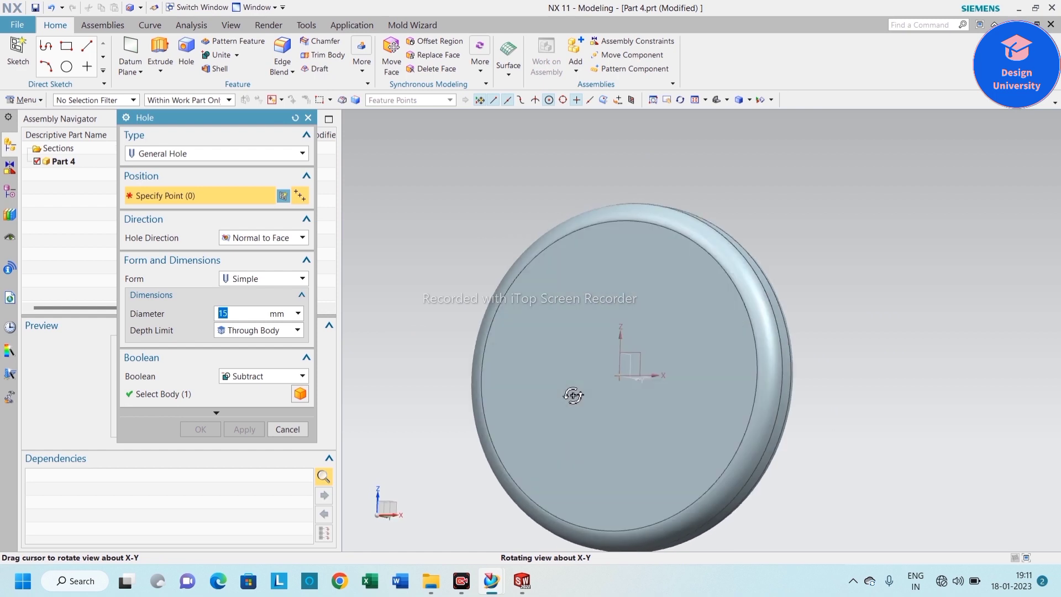
left_click(655, 225)
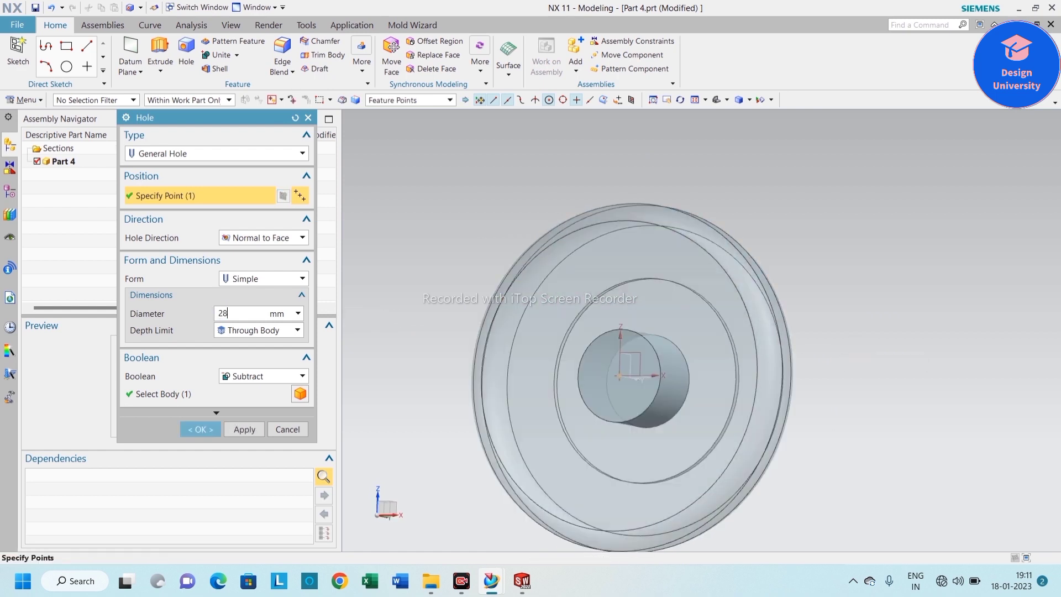
key("Return")
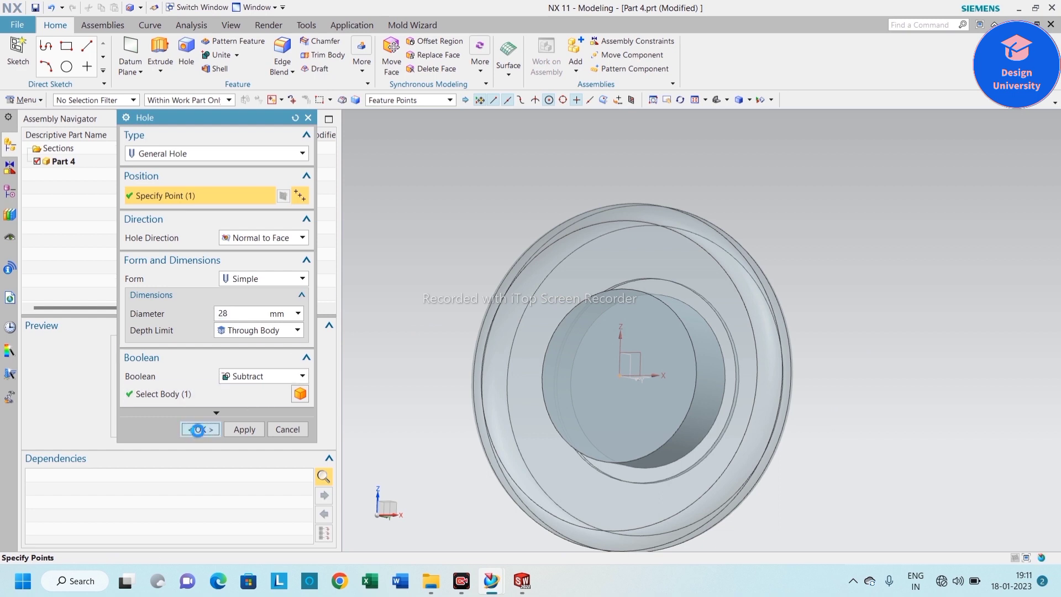
left_click(198, 429)
Step: Switch the model's rendering style to shaded without visible edges
middle_click_drag(808, 419, 848, 356)
right_click(855, 338)
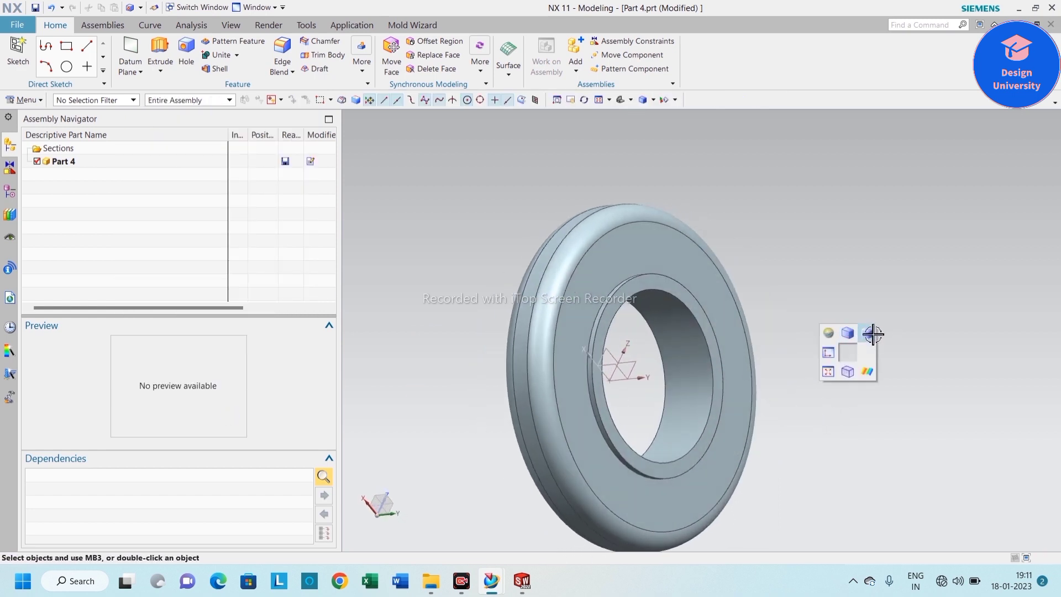
right_click_drag(874, 333, 868, 333)
Step: Change the display colour of the whole disc to Medium Ice
scroll(777, 303, "down", 2)
mouse_move(522, 199)
left_mouse_down()
mouse_move(796, 517)
mouse_move(855, 494)
left_mouse_up()
key("ctrl+j")
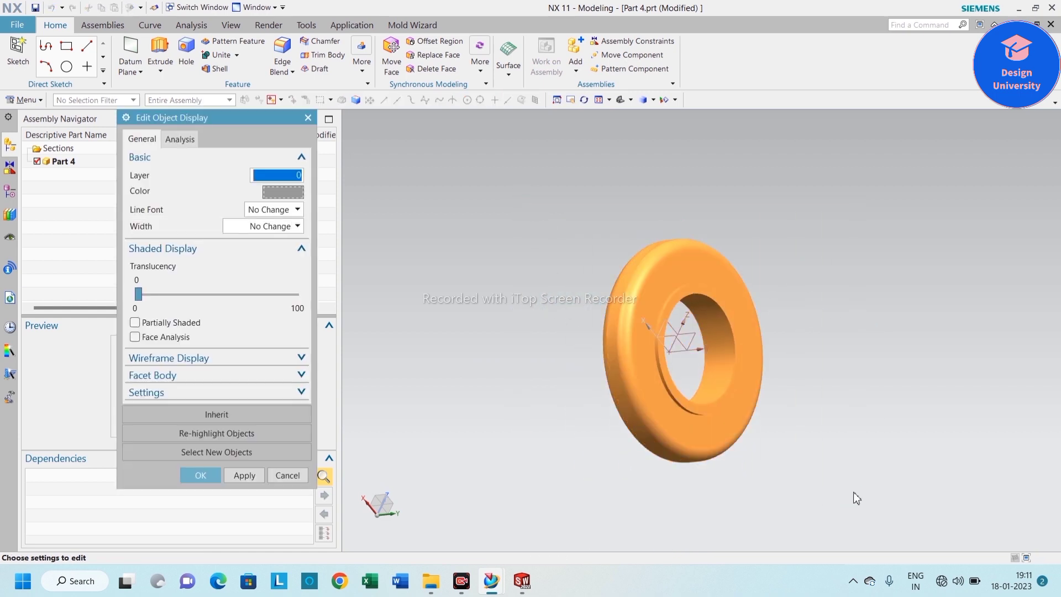
left_click(280, 192)
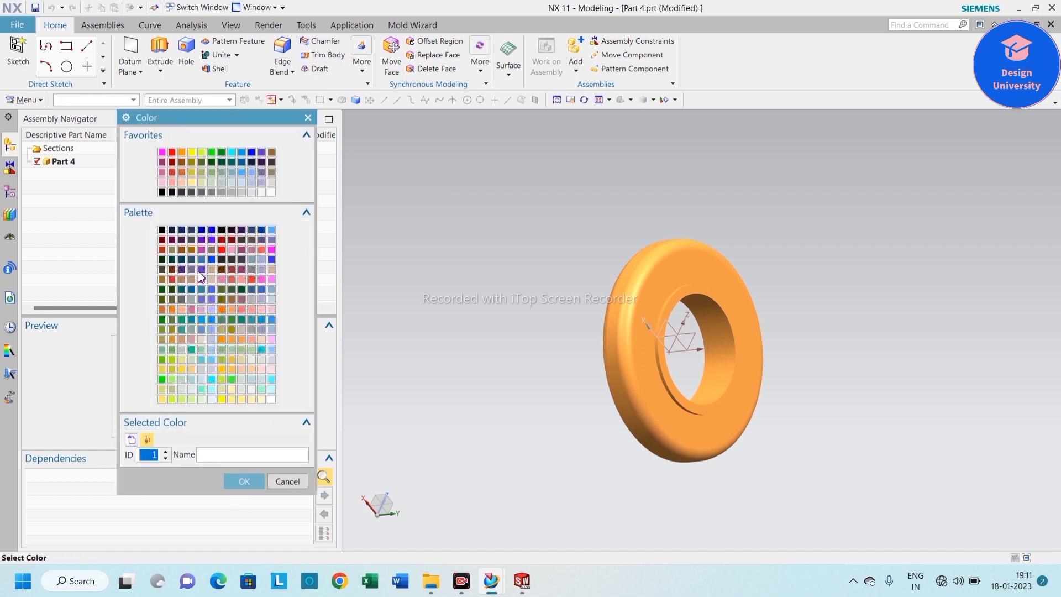
left_click(192, 301)
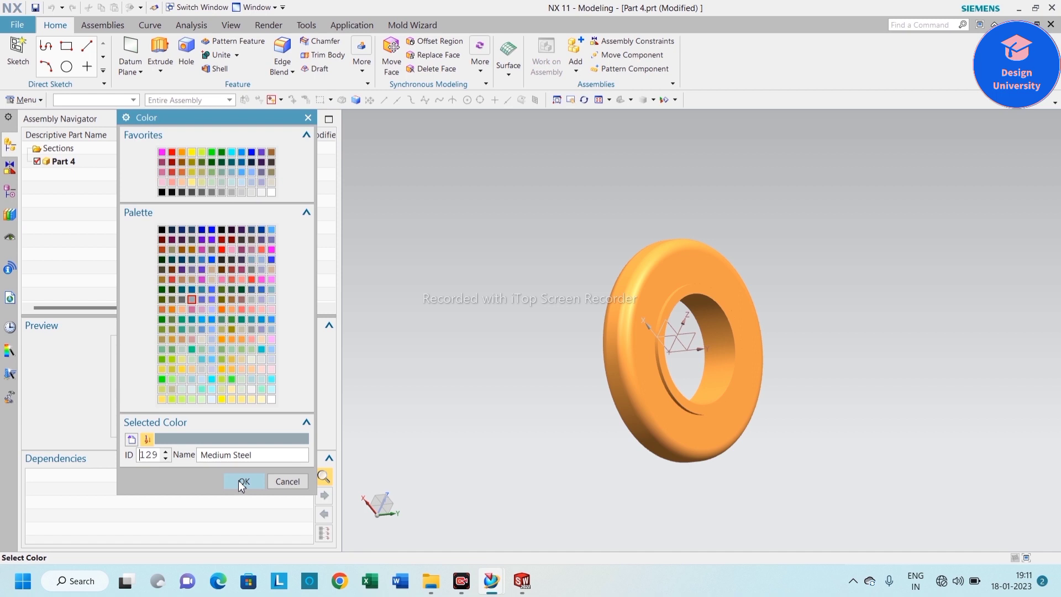
left_click(212, 340)
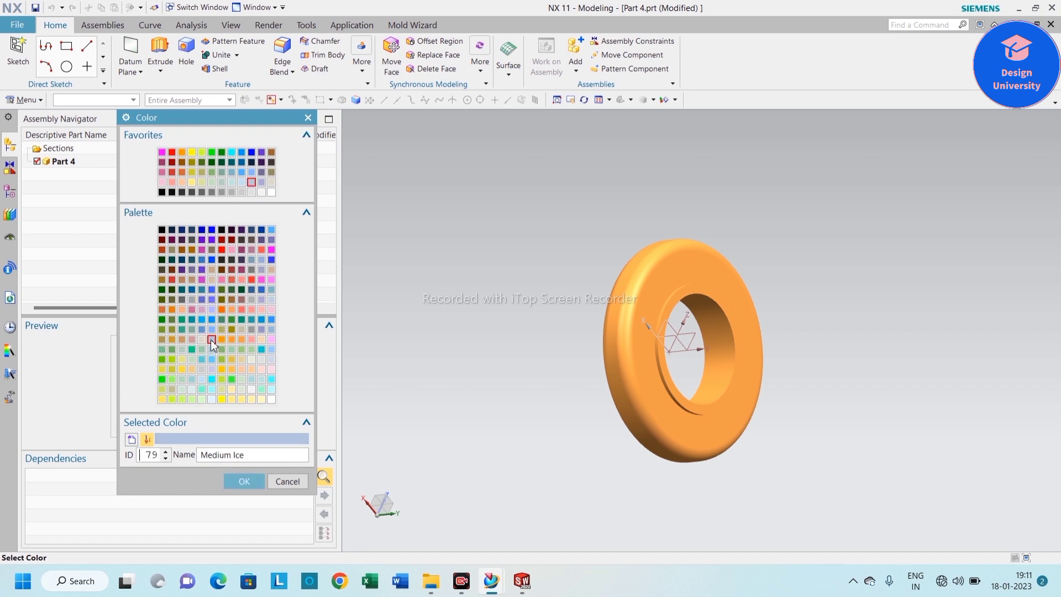
left_click(246, 481)
left_click(204, 475)
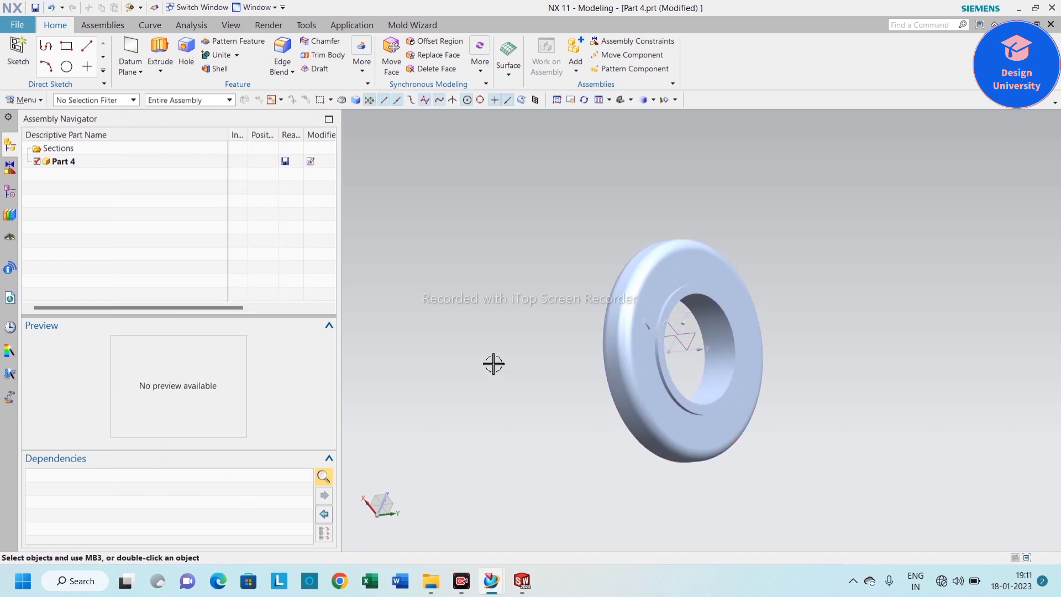
Step: Blend both edges of the central bore and the outer edge of the raised step with a 0.5 mm radius
scroll(587, 350, "up", 3)
scroll(473, 292, "down", 3)
middle_click_drag(474, 292, 422, 223)
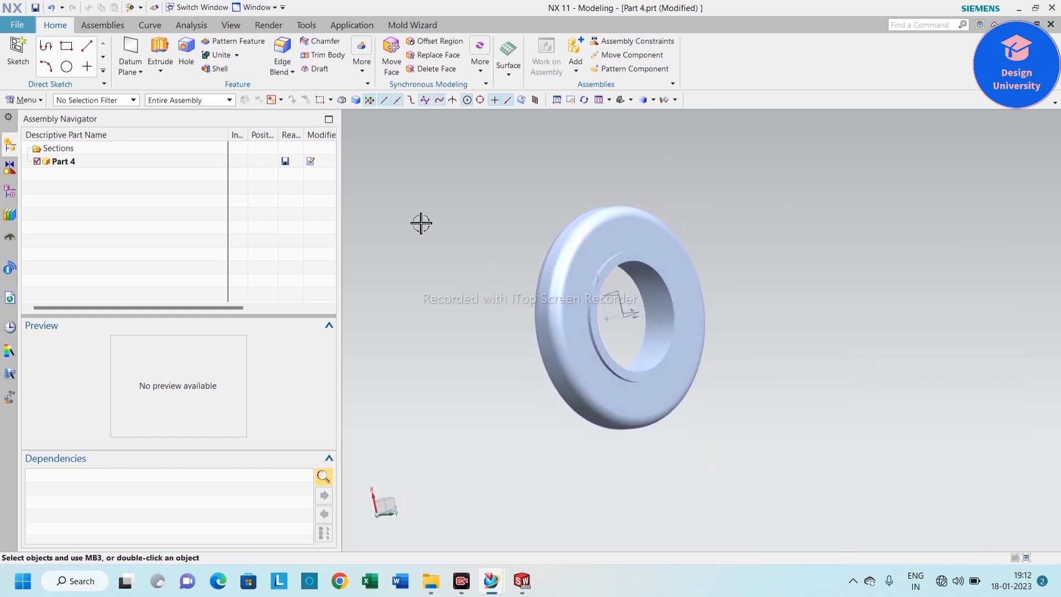
left_click(283, 55)
scroll(651, 282, "up", 2)
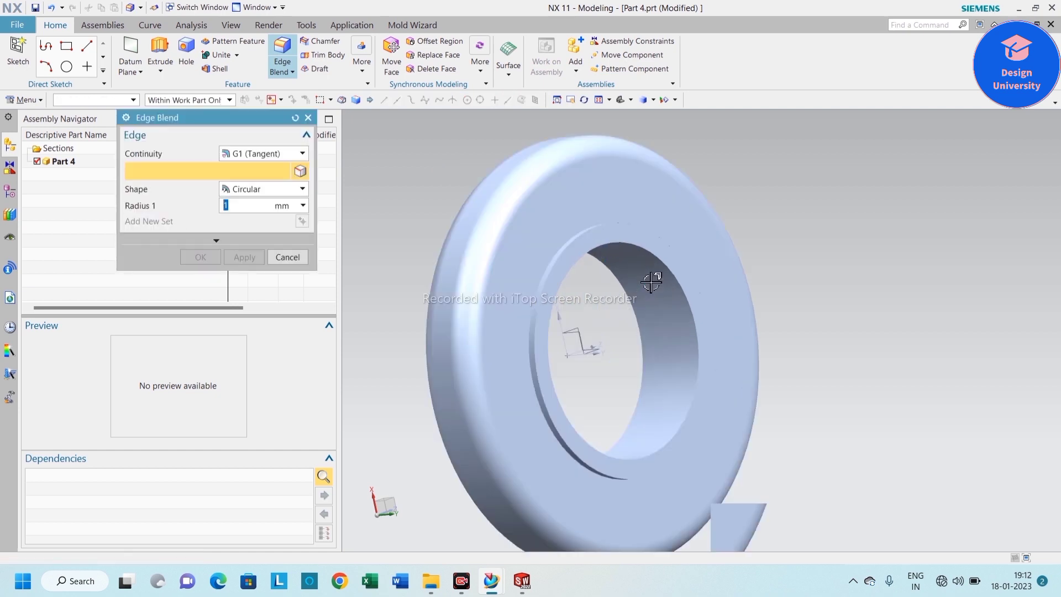
scroll(651, 282, "up", 2)
left_click(640, 232)
scroll(639, 232, "up", 2)
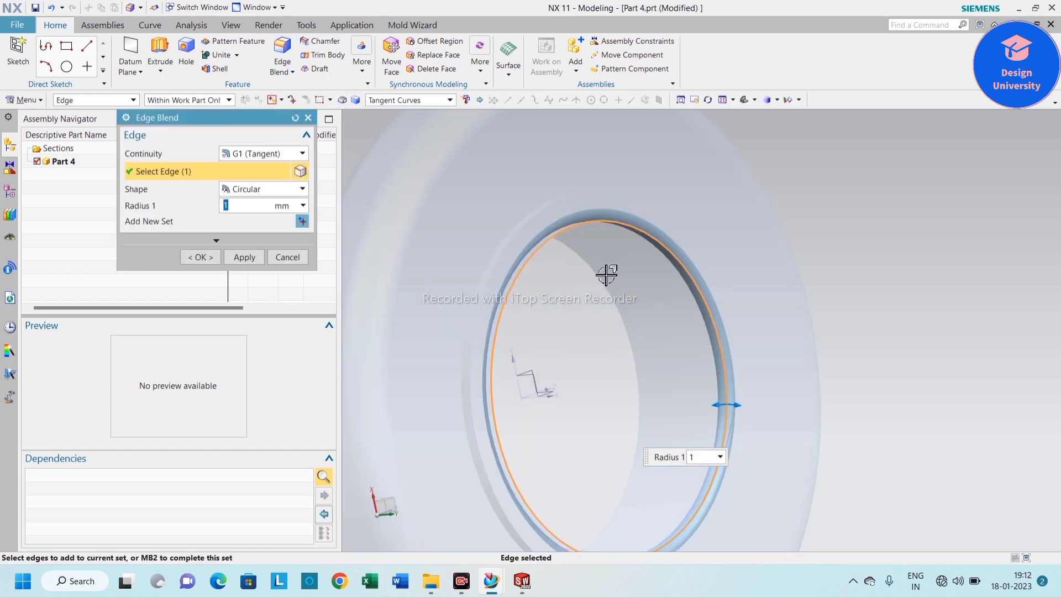
left_click(605, 274)
scroll(604, 272, "down", 3)
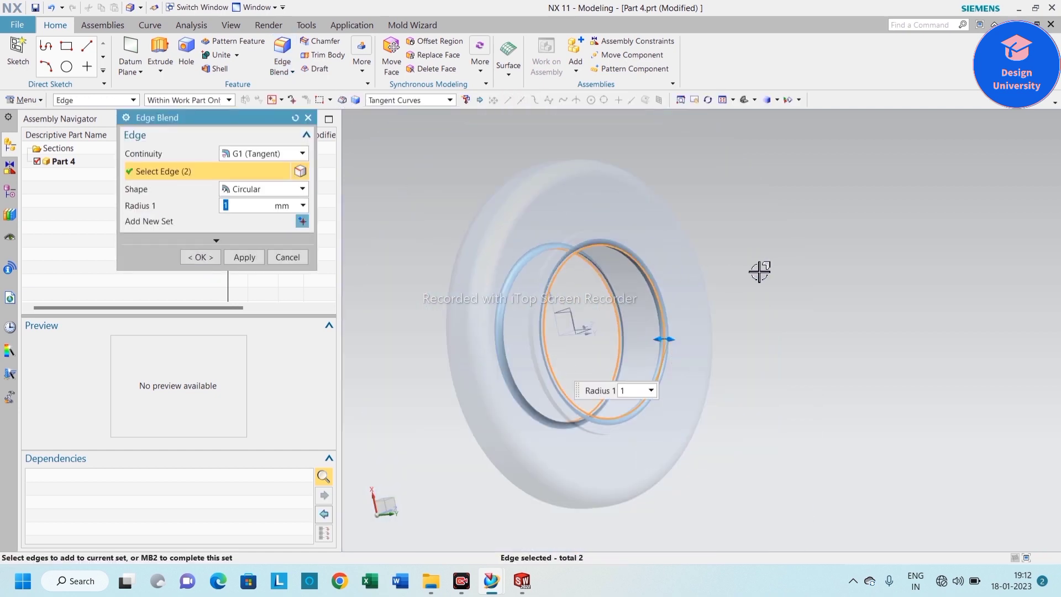
mouse_move(760, 272)
middle_mouse_down()
mouse_move(796, 280)
mouse_move(765, 265)
middle_mouse_up()
scroll(608, 265, "up", 2)
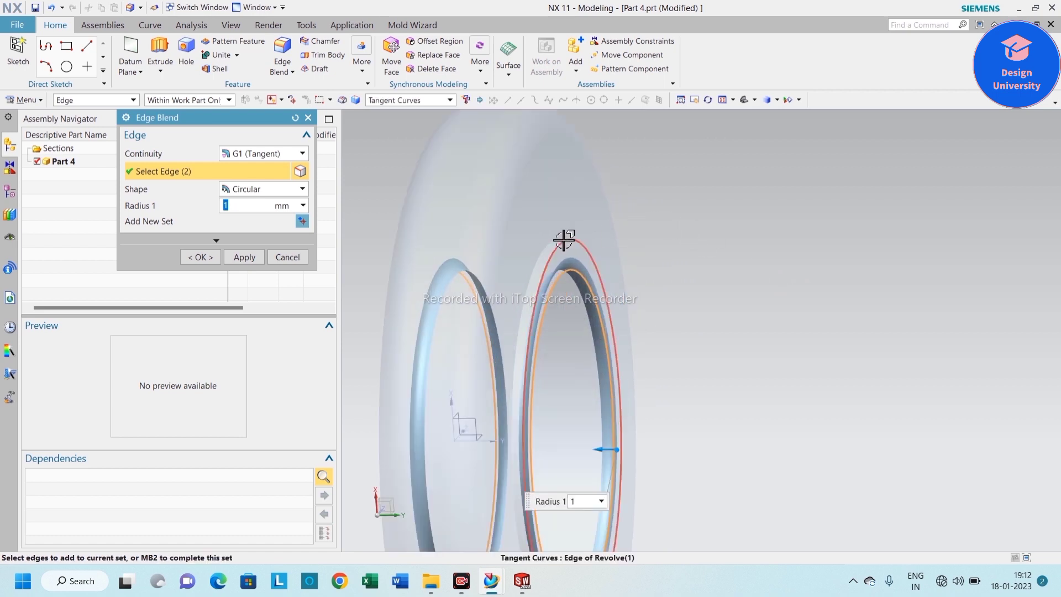
left_click(565, 239)
scroll(711, 230, "down", 3)
mouse_move(710, 230)
middle_mouse_down()
mouse_move(763, 244)
mouse_move(780, 233)
mouse_move(729, 239)
middle_mouse_up()
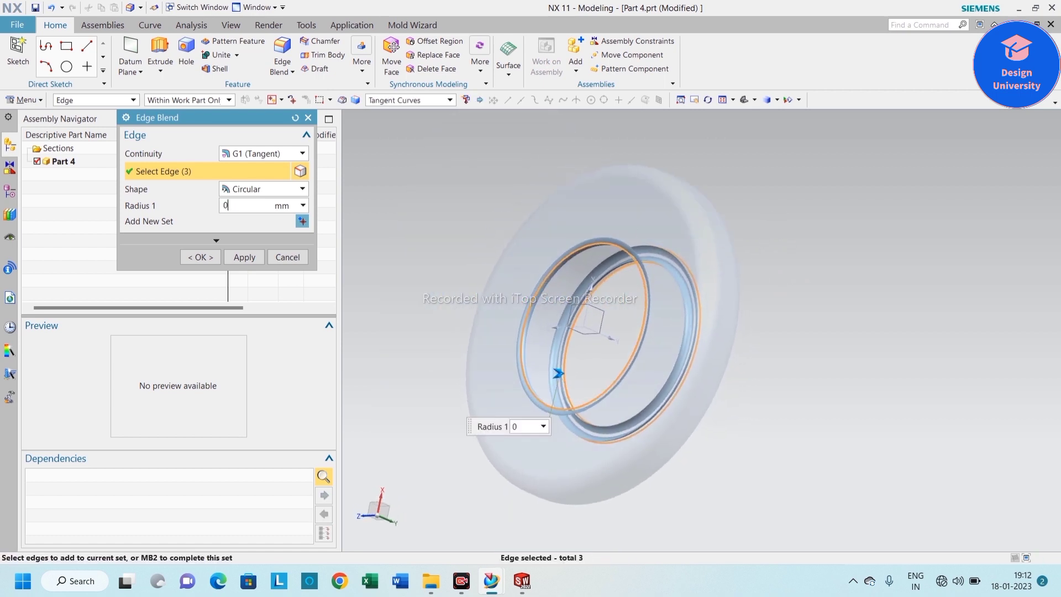
type("5")
key("Return")
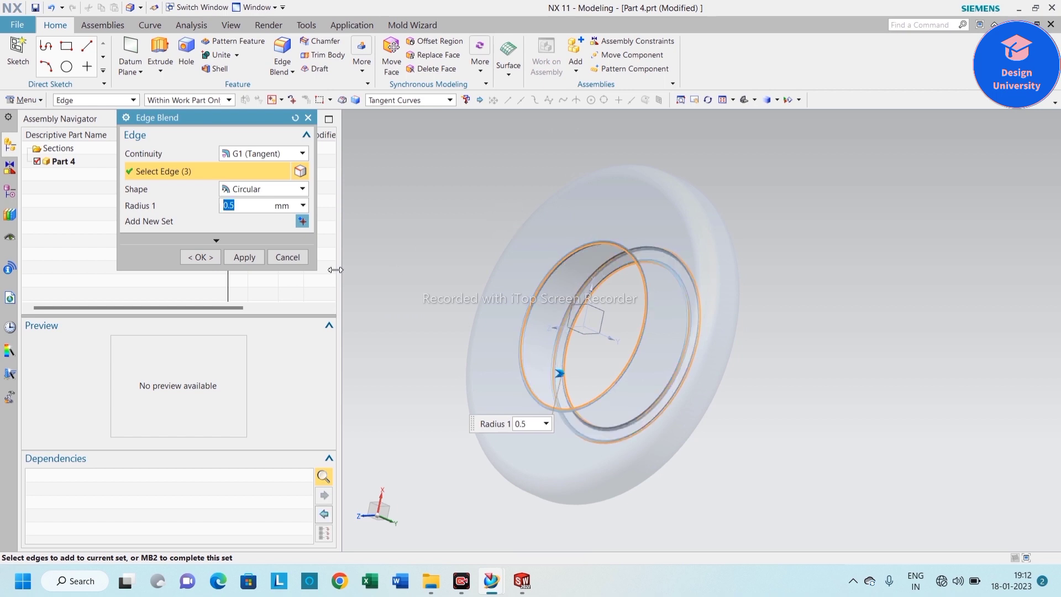
left_click(195, 256)
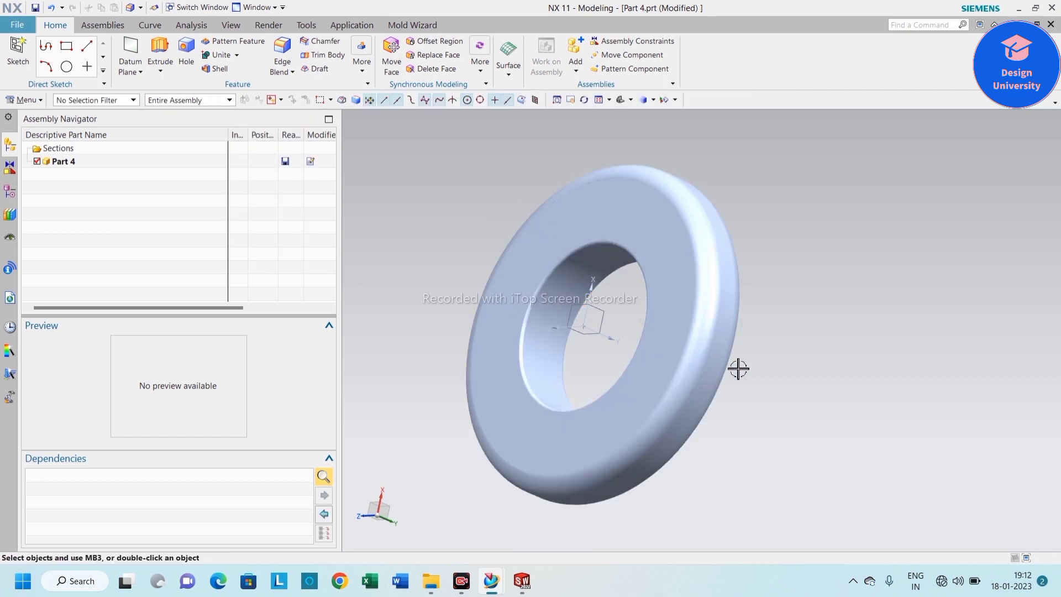
Step: Edit the 0.5 mm edge blend to include the edge where the raised step meets the disc face
middle_click_drag(739, 367, 665, 259)
scroll(665, 259, "up", 5)
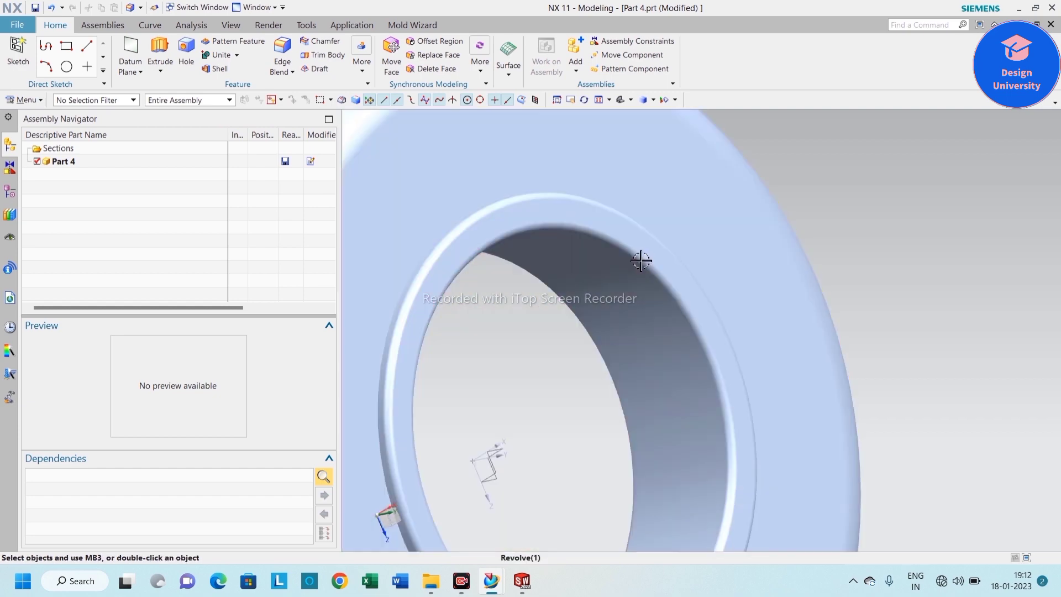
scroll(687, 225, "down", 2)
middle_click_drag(775, 235, 791, 256)
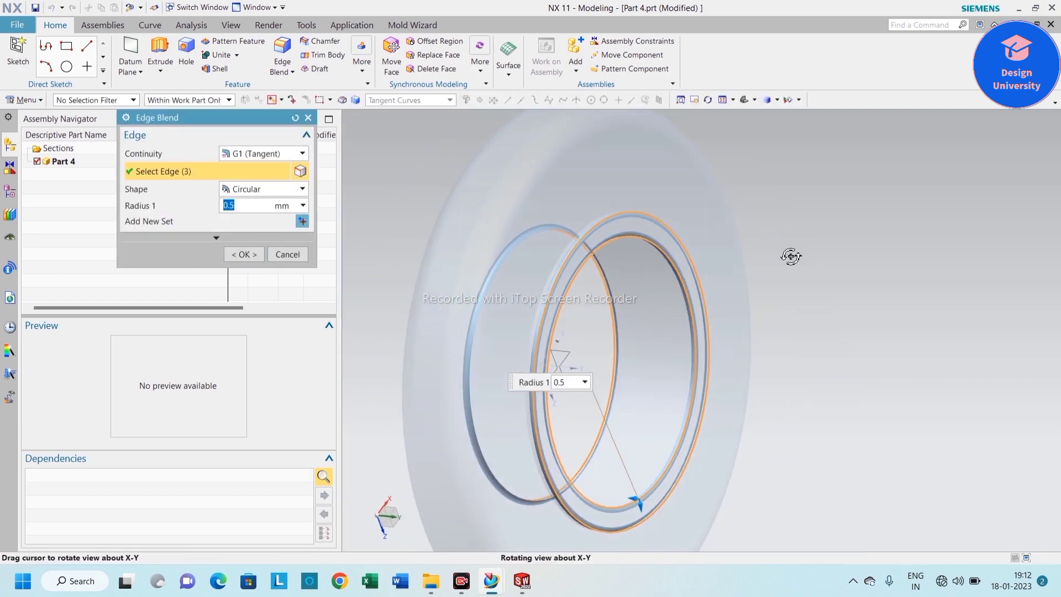
scroll(644, 217, "up", 3)
left_click(623, 216)
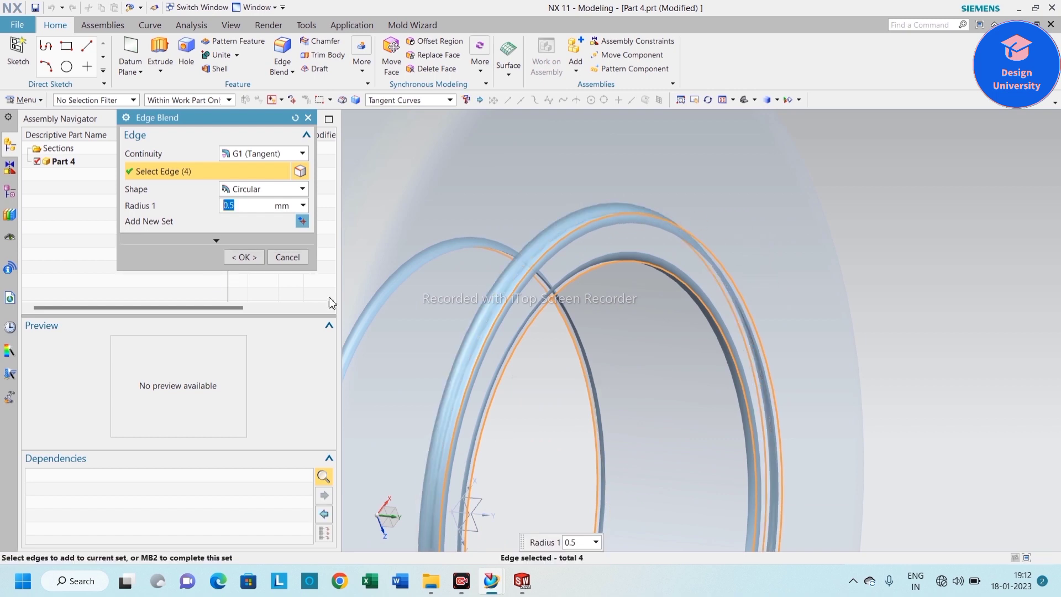
left_click(243, 257)
Step: Fit the whole disc in the view and save Part 4
scroll(580, 266, "down", 2)
middle_click_drag(621, 282, 592, 218)
right_click(695, 186)
left_click(713, 205)
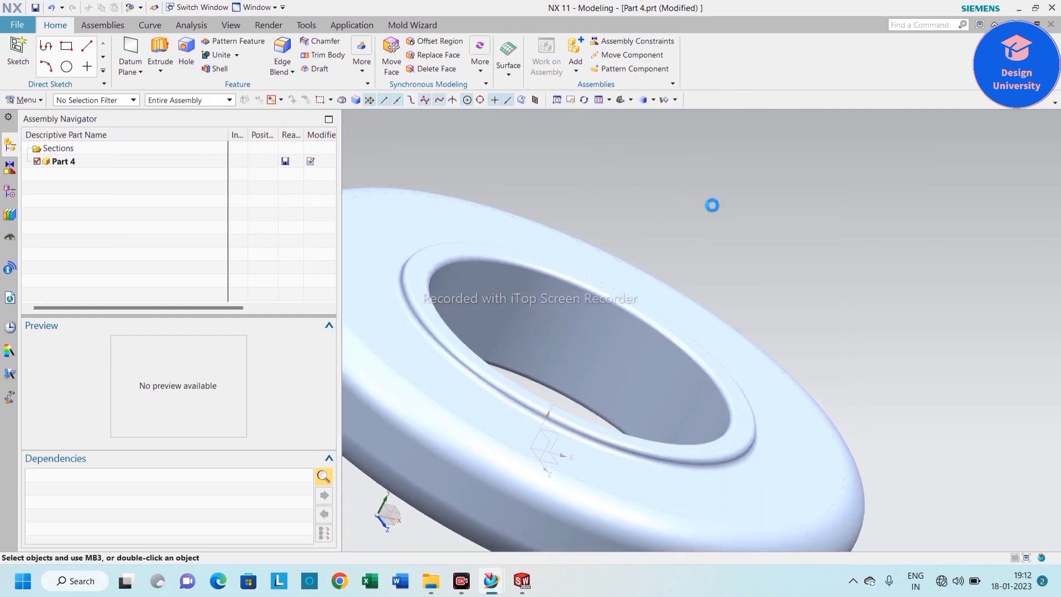
right_click(439, 205)
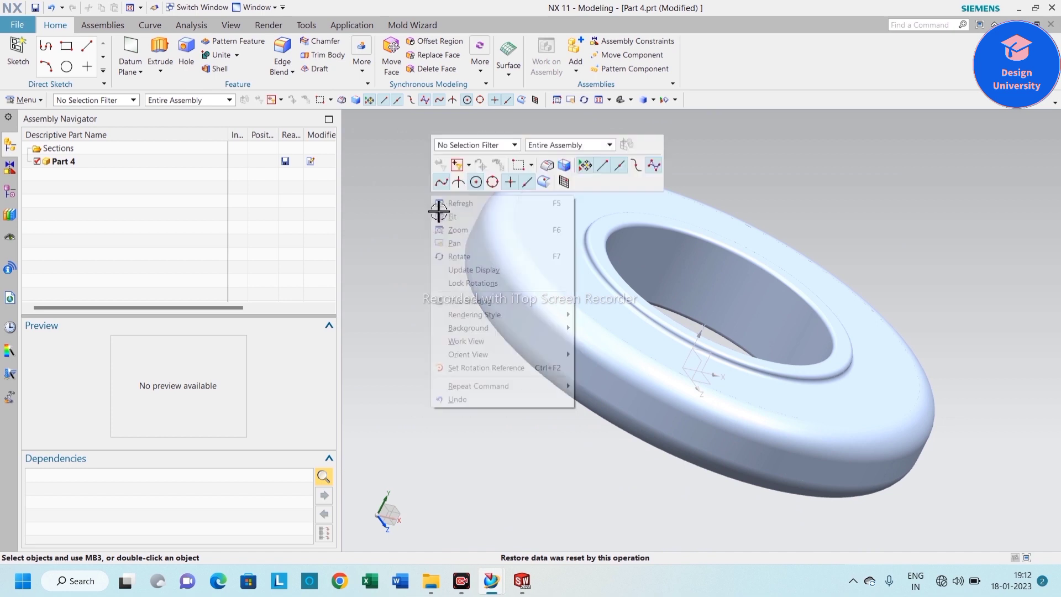
left_click(446, 216)
left_click(35, 8)
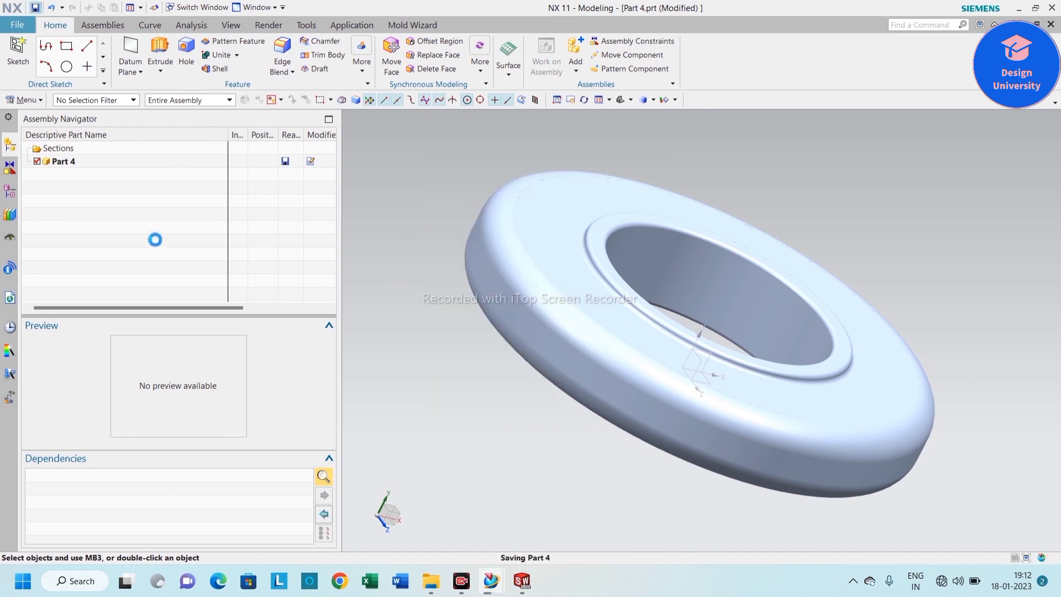
Step: Display the parent Shock-absorber Assemb assembly and replace the reference set of Part 4 with MODEL
right_click(85, 166)
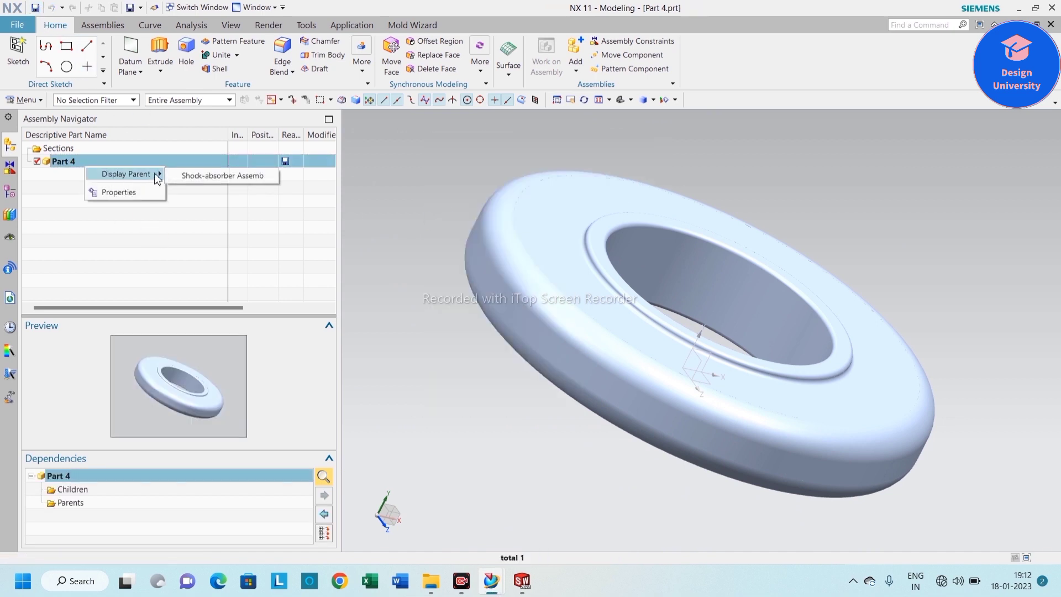
left_click(221, 175)
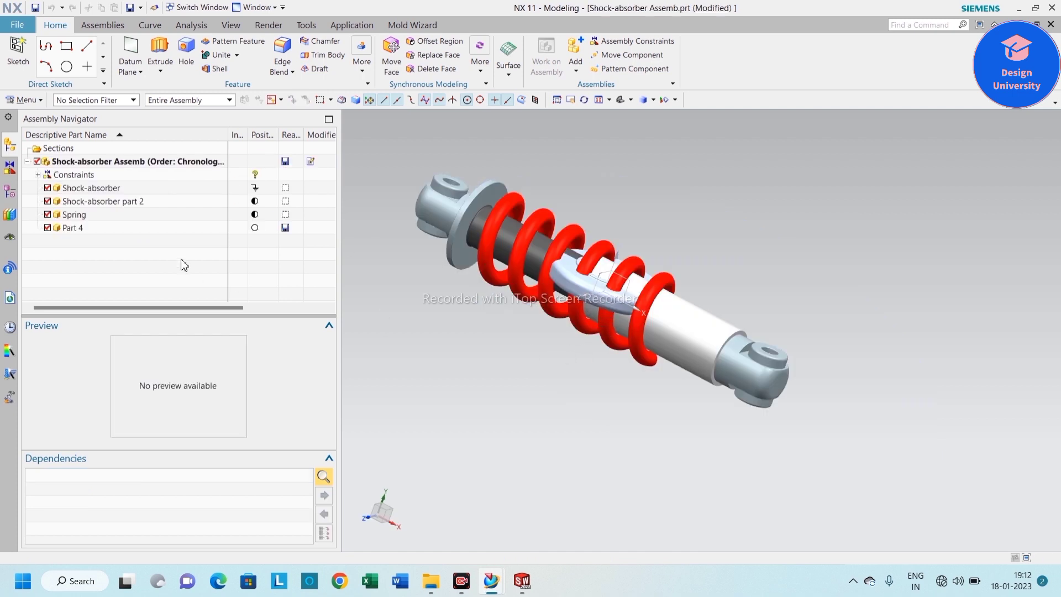
left_click(76, 227)
right_click(75, 231)
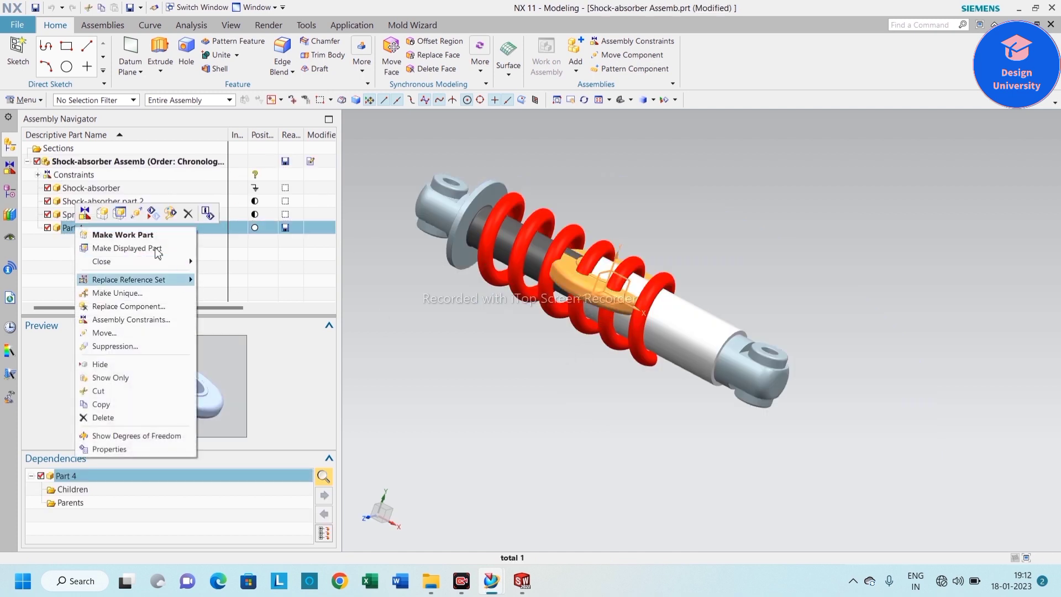
mouse_move(166, 280)
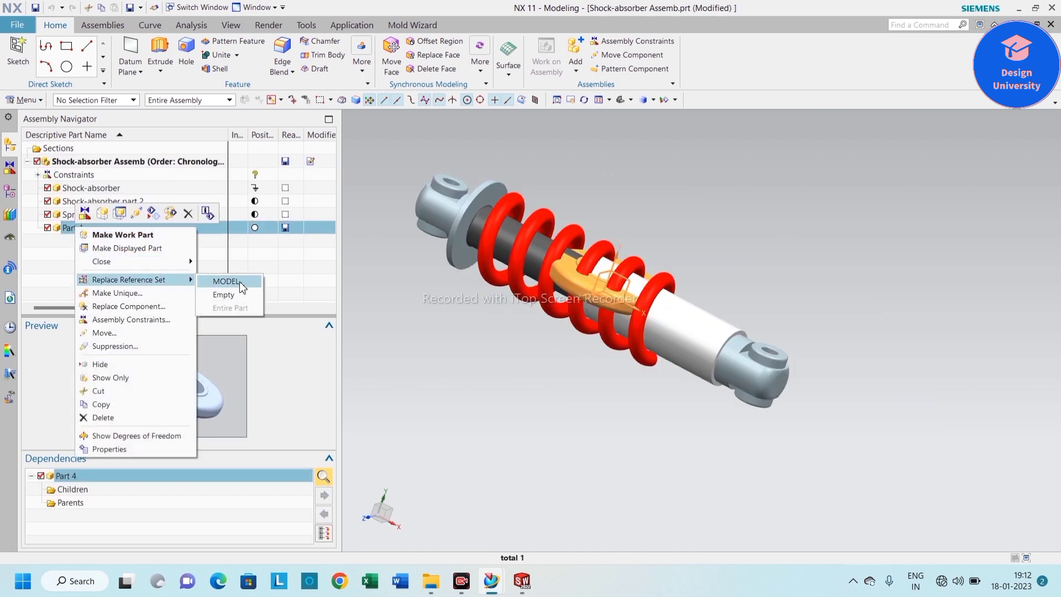
left_click(241, 287)
Step: Move Part 4 dynamically: rotate it about ZC to stand across the shock-absorber axis and place it clear beyond the white cylinder's eye end
left_click(154, 228)
right_click(154, 227)
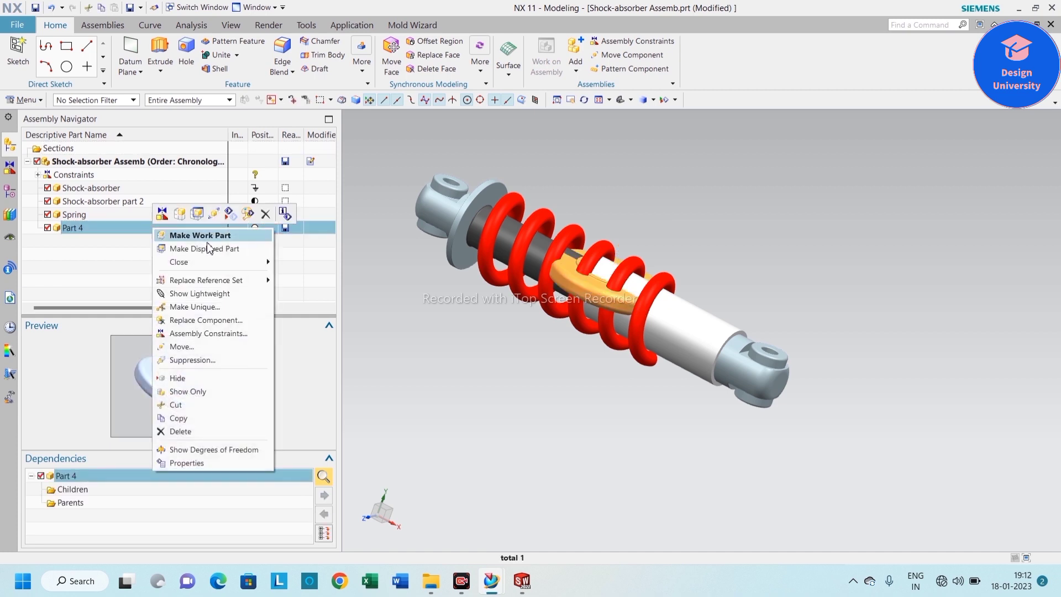
left_click(213, 218)
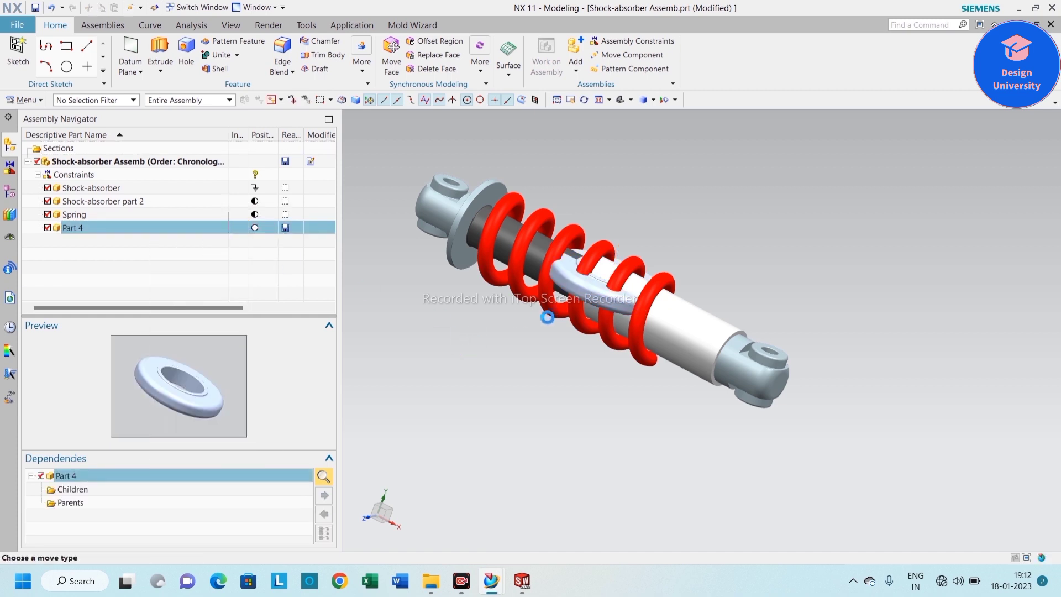
left_click_drag(639, 268, 777, 373)
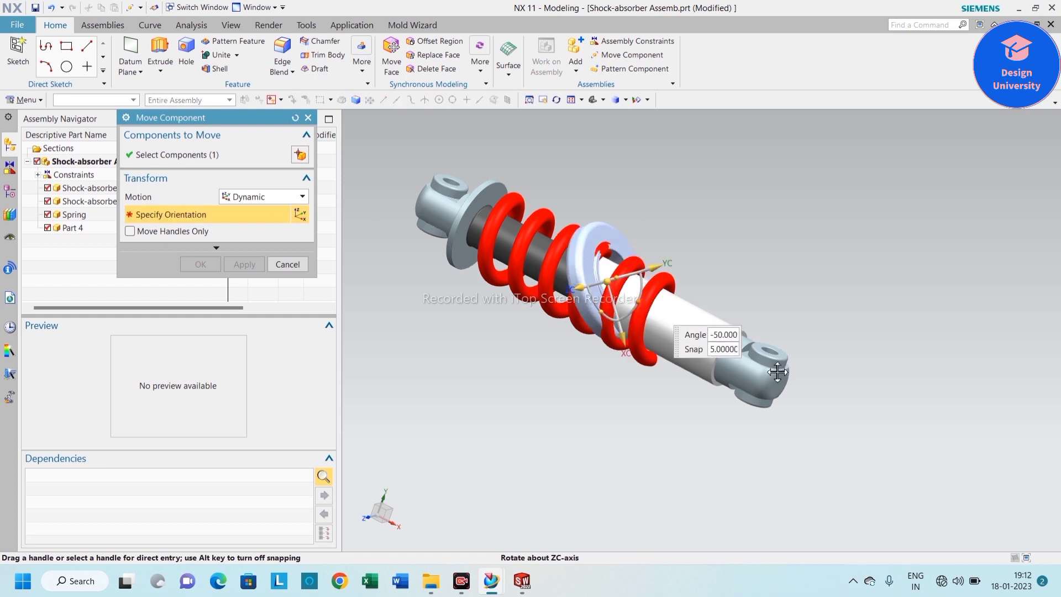
left_click_drag(819, 402, 732, 470)
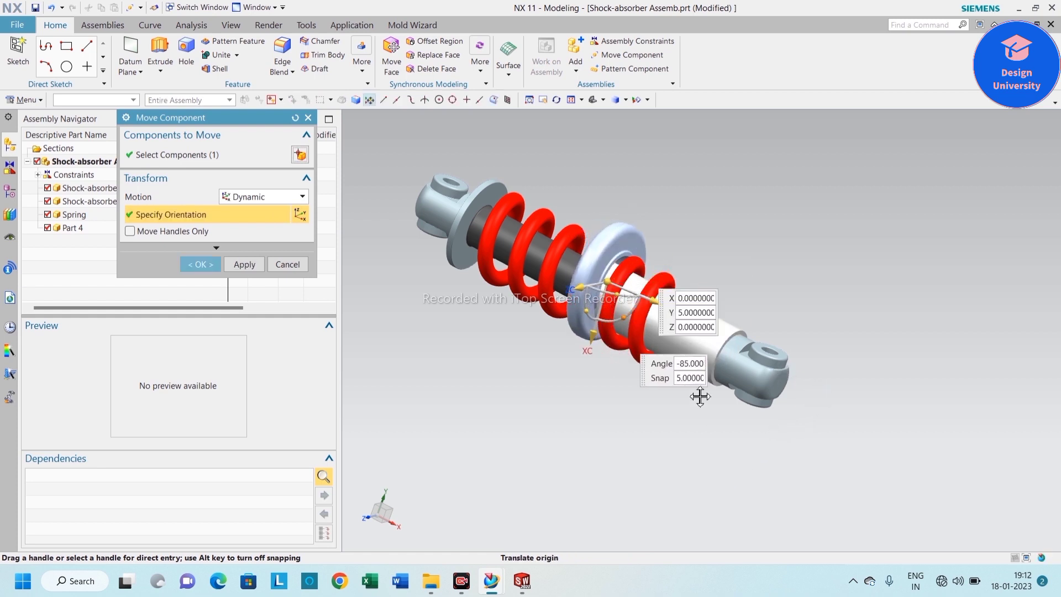
left_click_drag(656, 319, 871, 430)
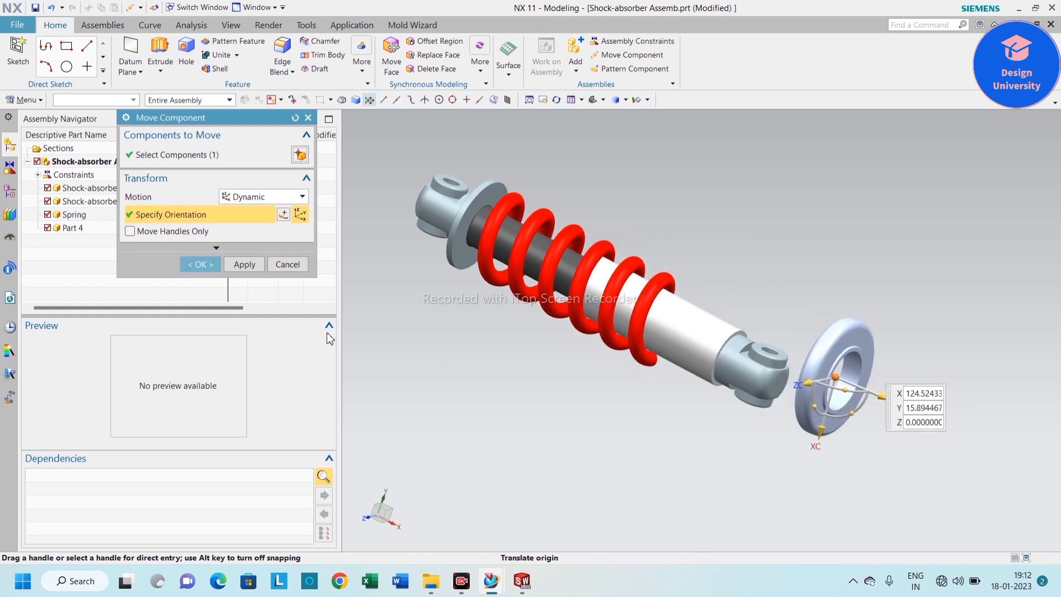
left_click(201, 265)
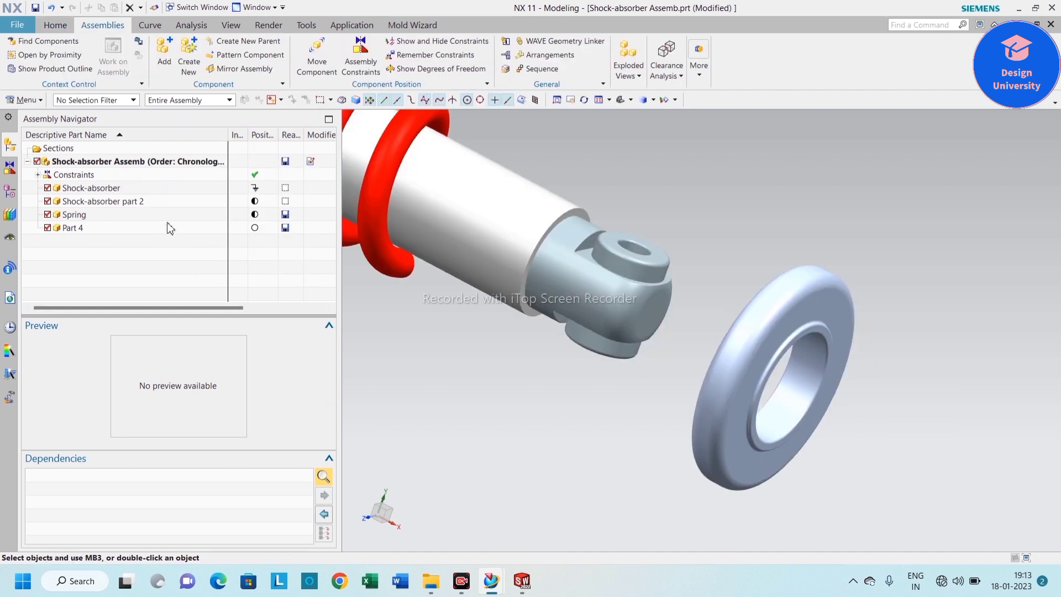
Step: Rotate Part 4 by 180 degrees about its ZC axis so its stepped side faces the spring
left_click(170, 229)
right_click(170, 229)
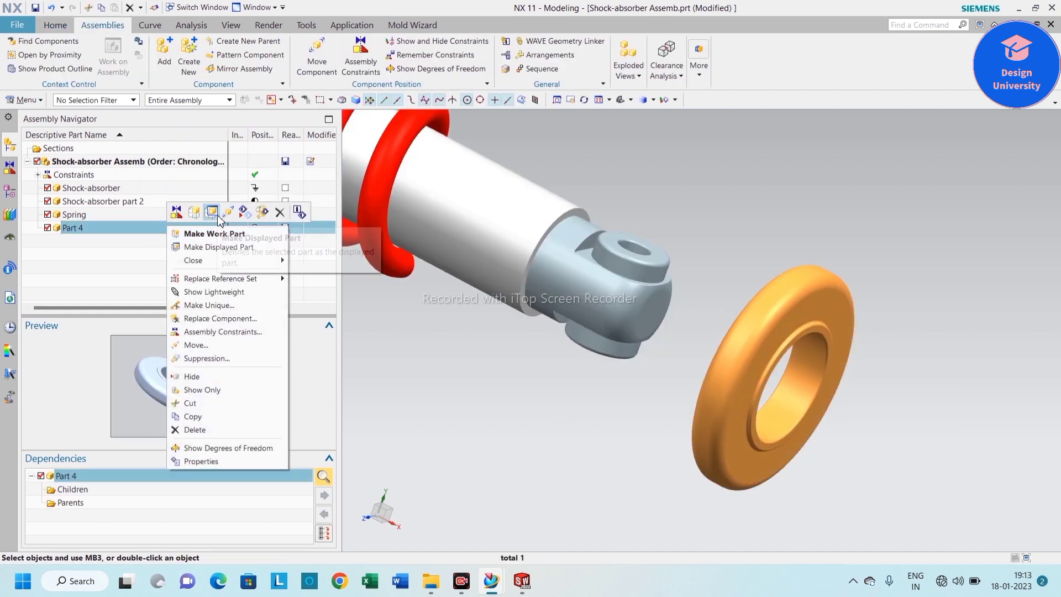
left_click(229, 211)
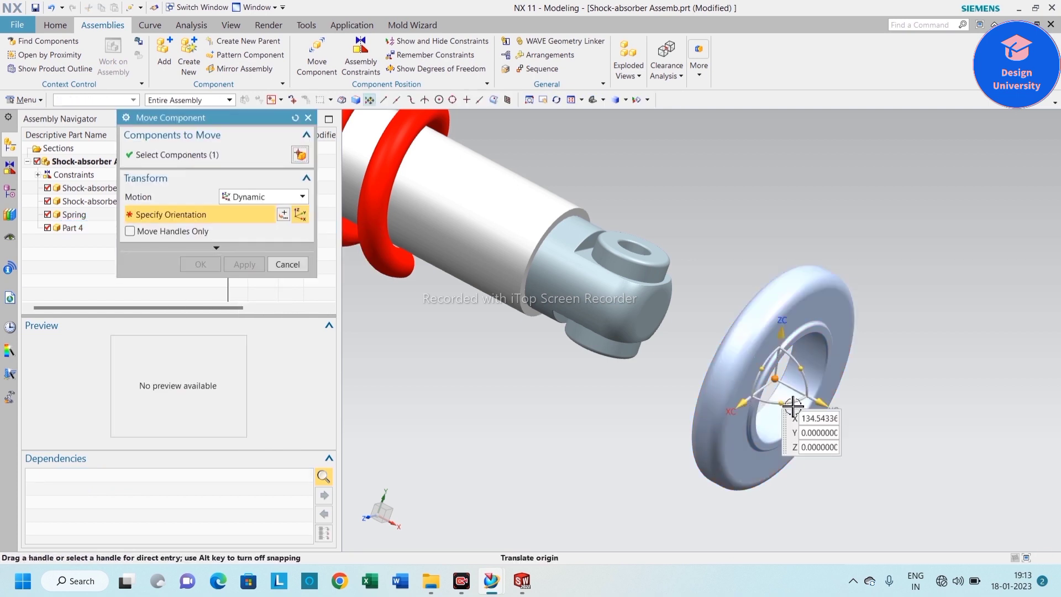
left_click(784, 405)
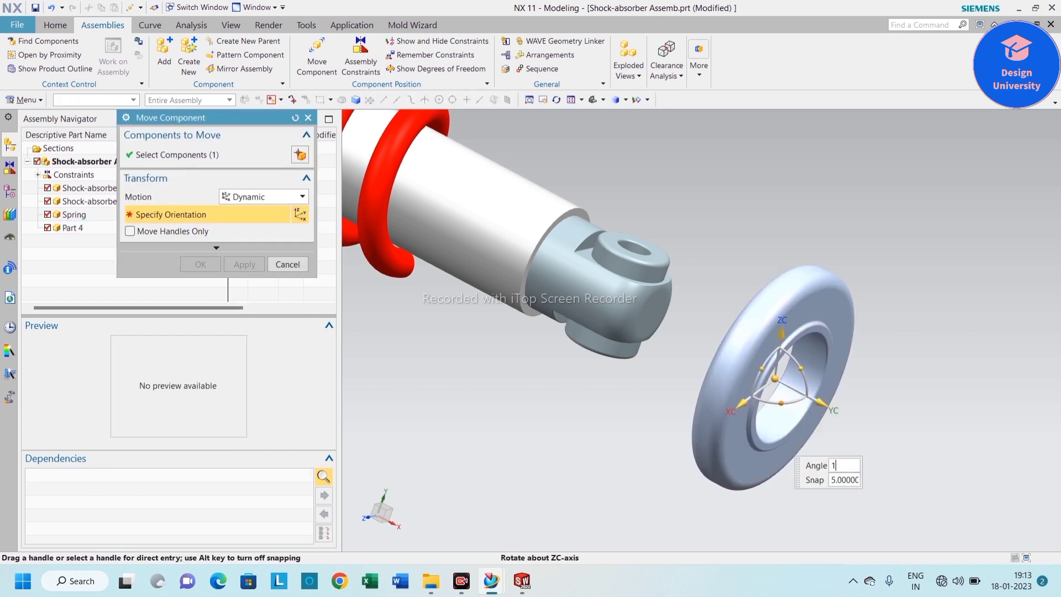
key("Return")
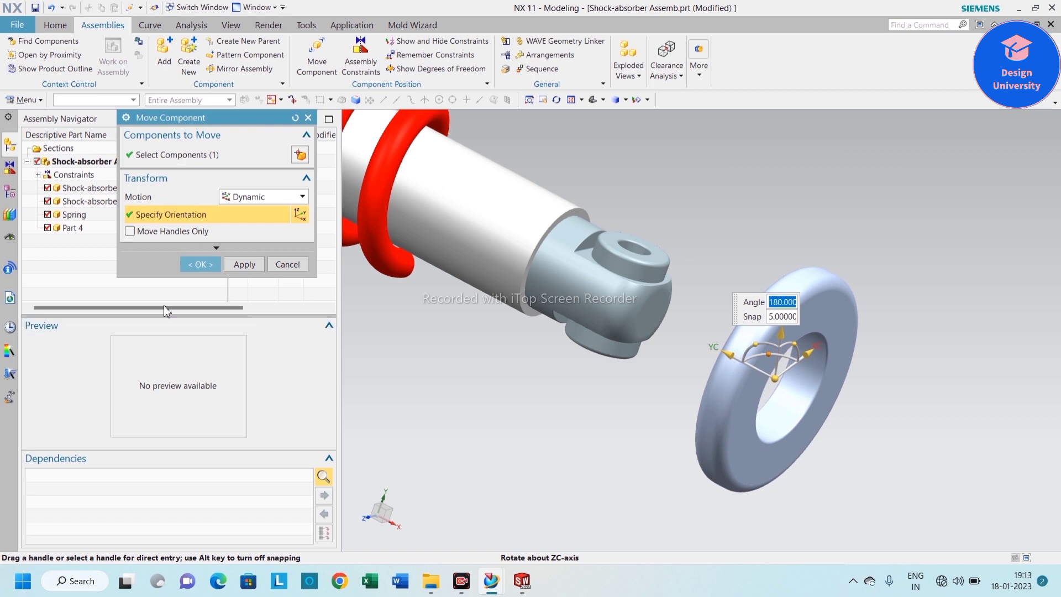
left_click(200, 264)
Step: Align the centerline of Part 4's bore with the axis of the white cylinder using a Touch Align constraint
left_click(360, 58)
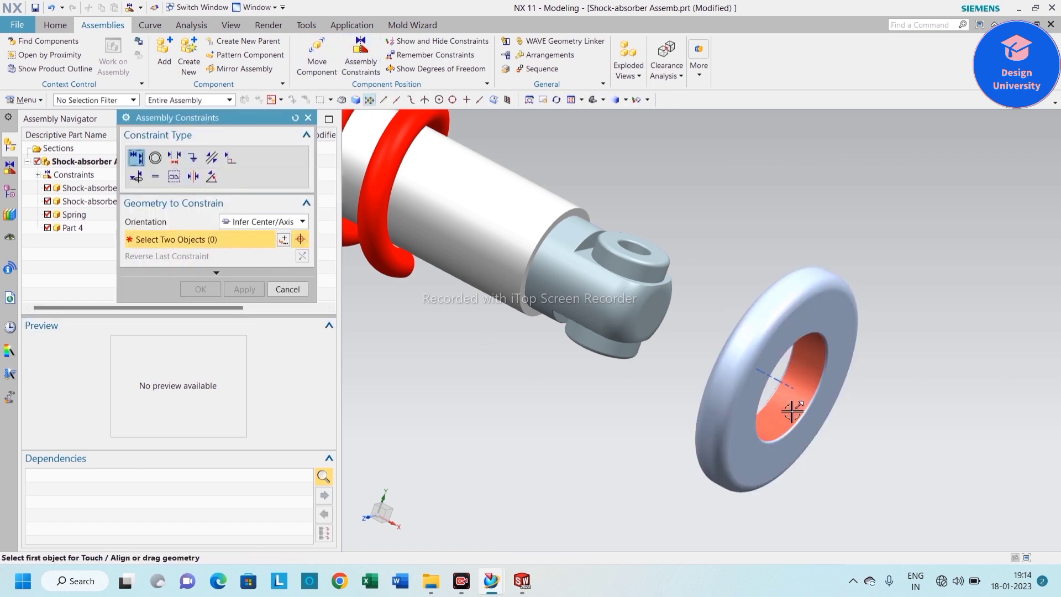
left_click(792, 387)
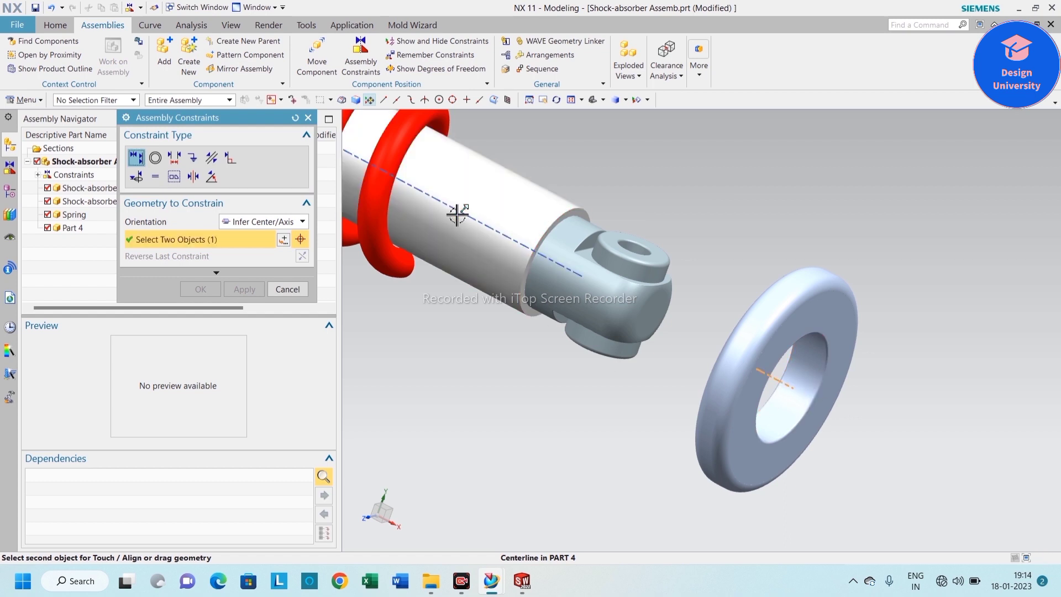
left_click(457, 210)
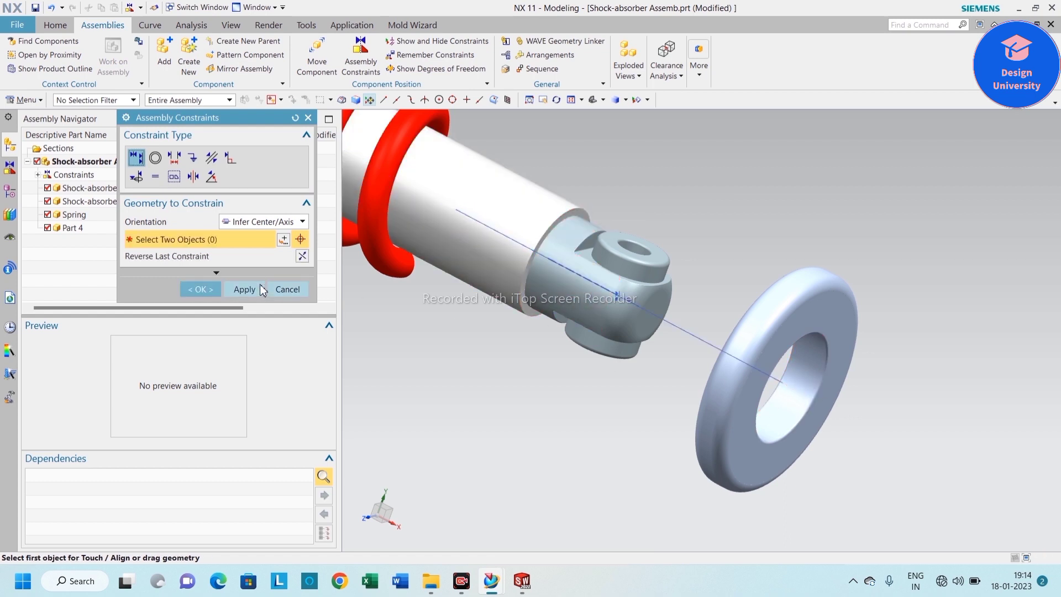
left_click(244, 291)
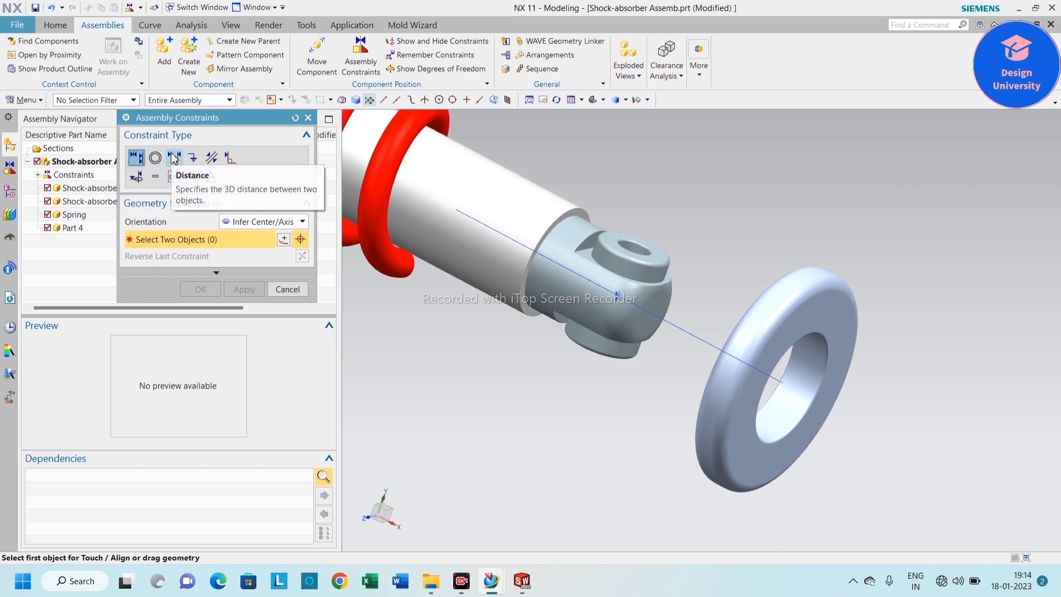
Step: Add a distance constraint of -20 mm between Part 4's flat outer face and the end face of the white cylinder
left_click(174, 158)
left_click(804, 355)
scroll(569, 215, "up", 3)
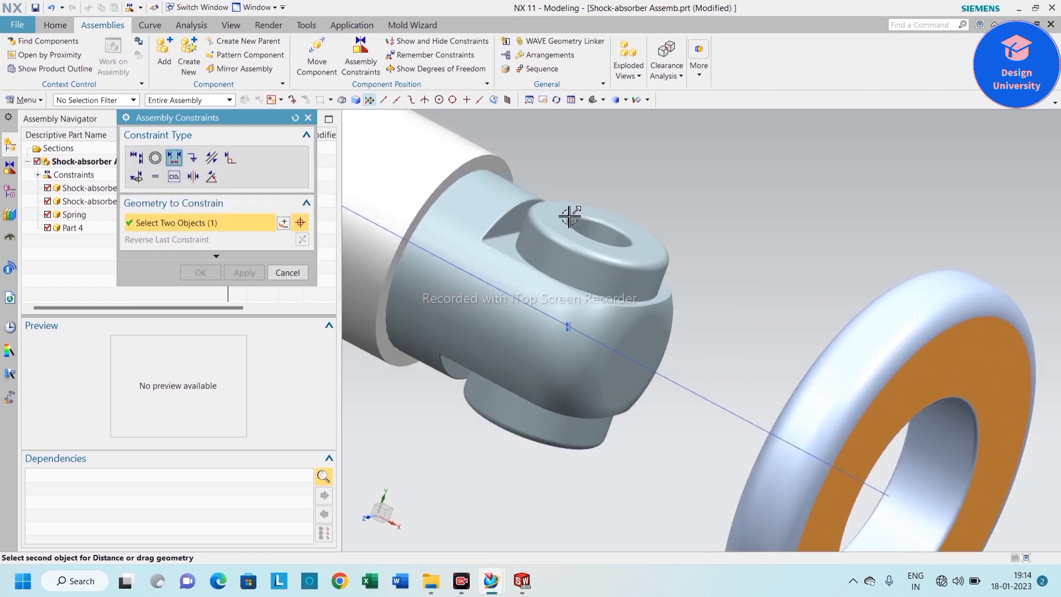
left_click(528, 173)
scroll(597, 339, "down", 3)
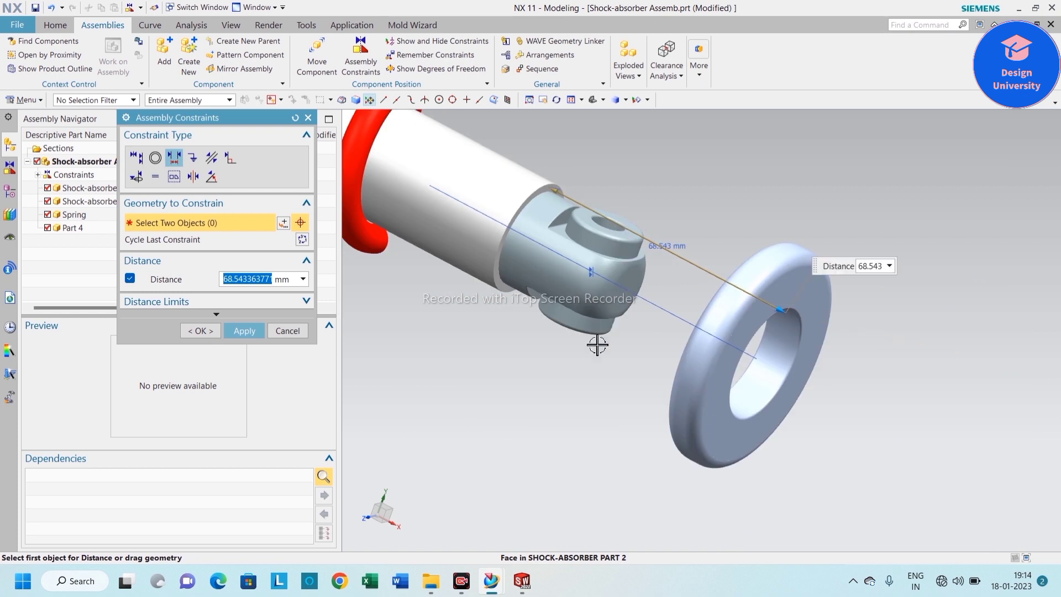
type("-20")
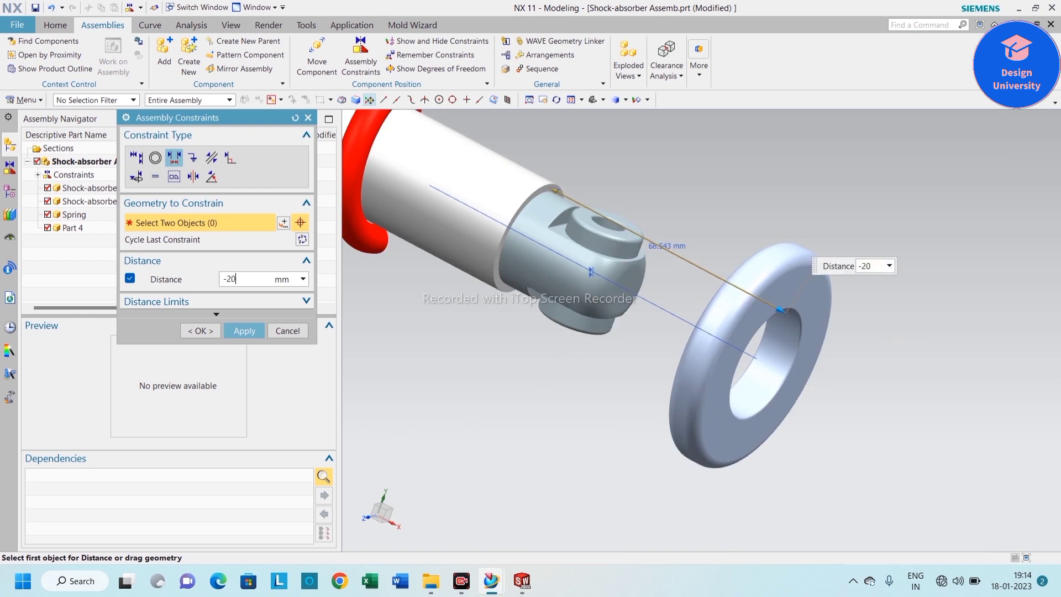
key("Return")
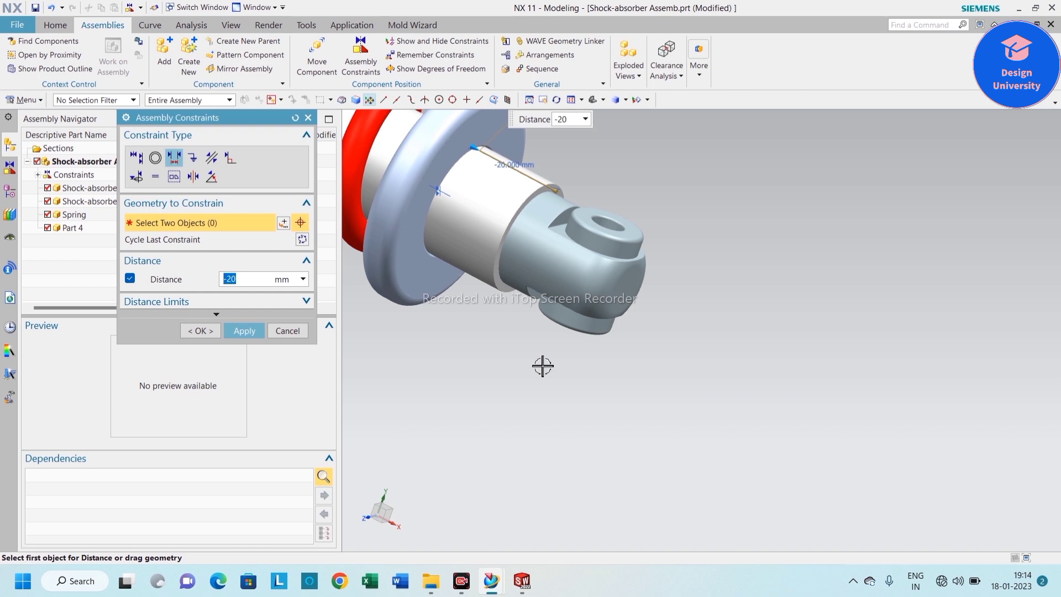
Step: Set the ring's distance constraint to -25 mm and finish constraining
type("-25")
key("Return")
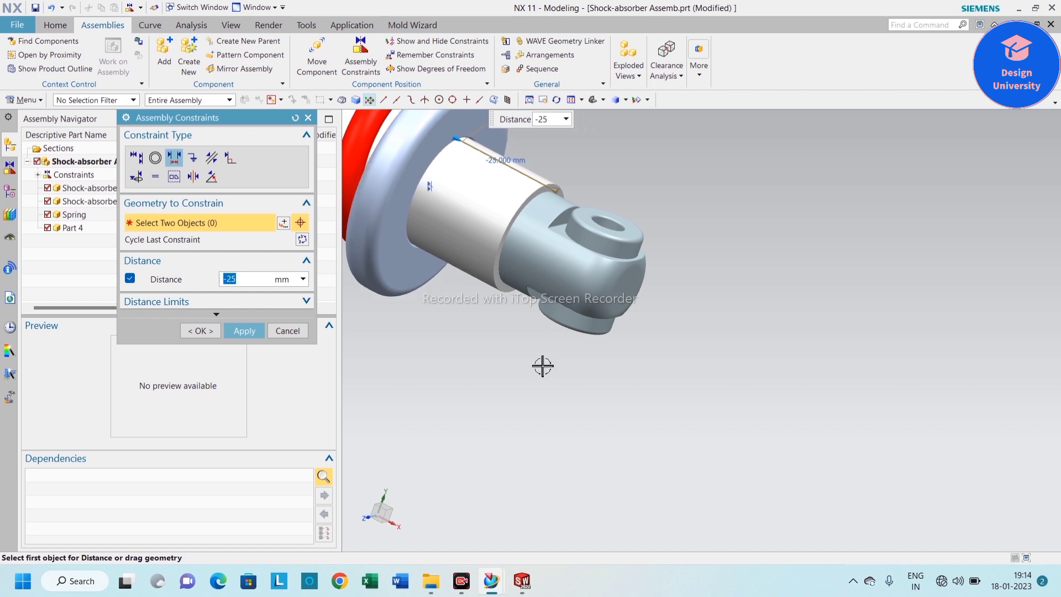
scroll(663, 398, "down", 2)
left_click(202, 332)
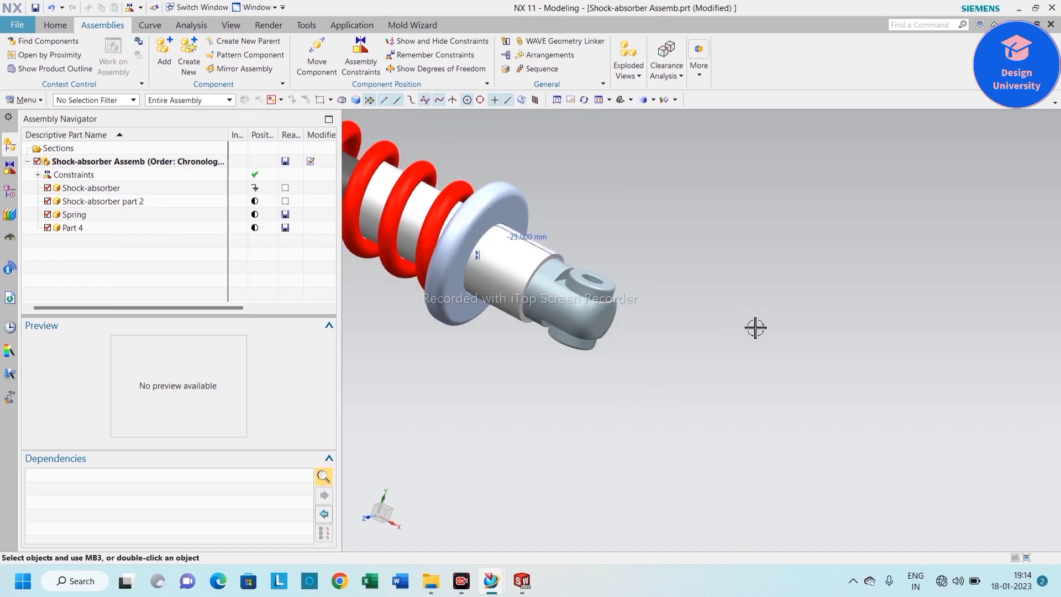
Step: Hide all assembly constraint symbols in the graphics view
scroll(756, 327, "down", 2)
right_click(757, 320)
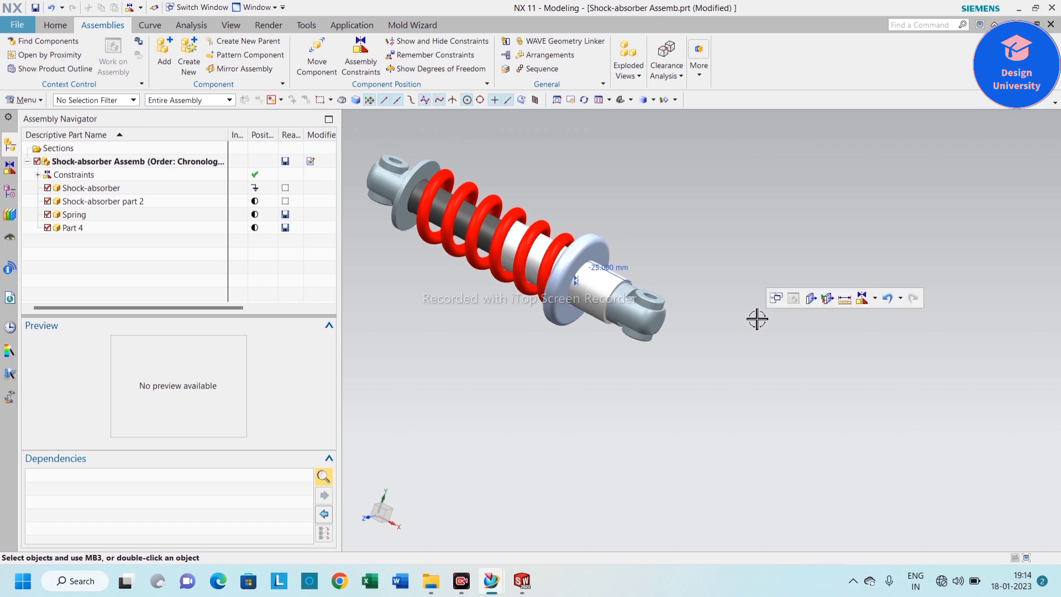
key("ctrl+w")
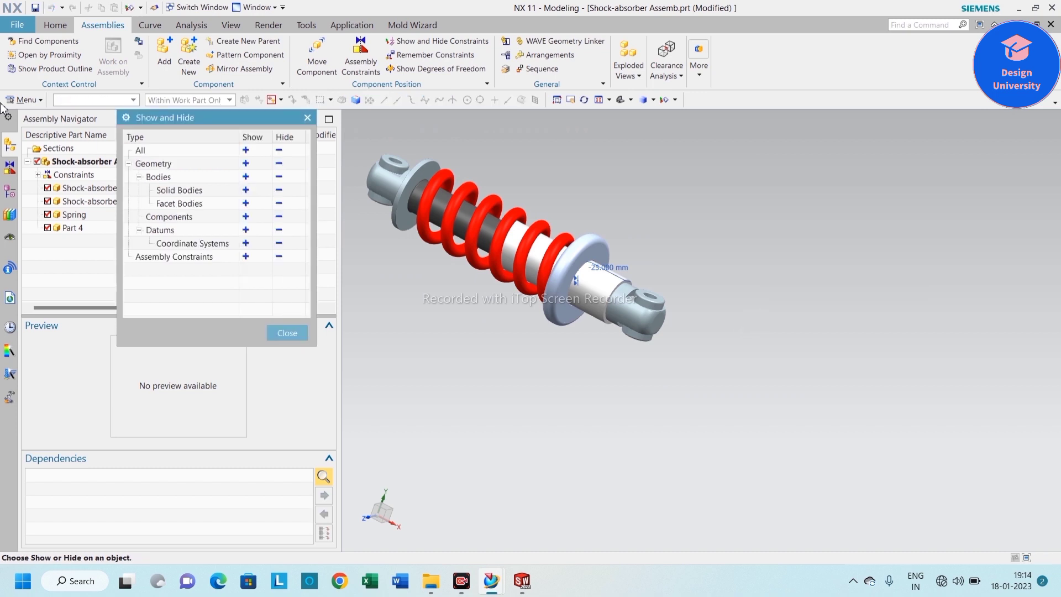
left_click(279, 256)
left_click(296, 333)
Step: Examine the constrained shock absorber and the ring's seat against the spring from several angles
scroll(848, 327, "down", 3)
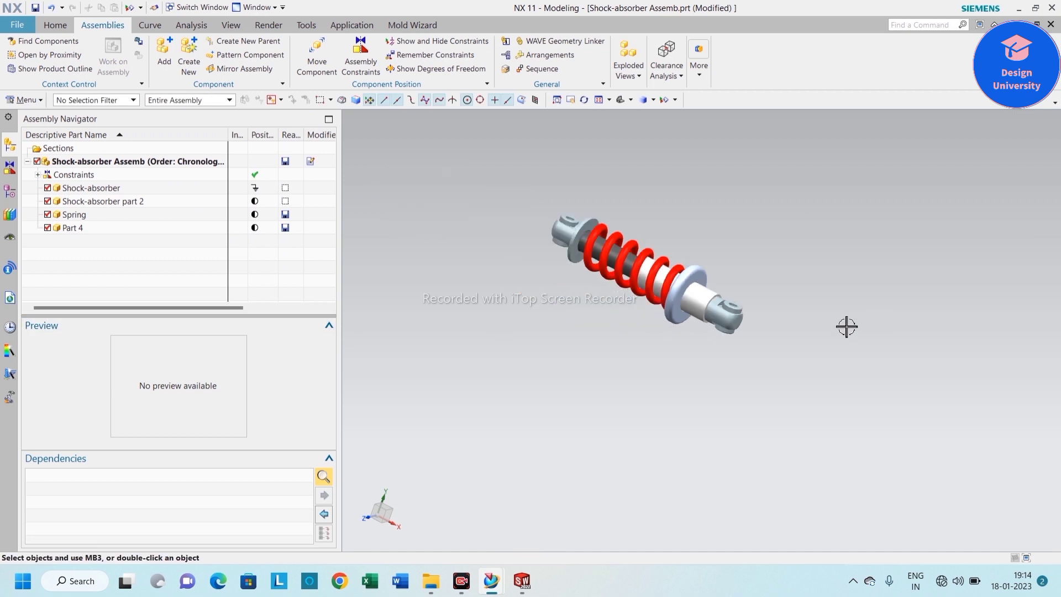
middle_click_drag(848, 328, 813, 358)
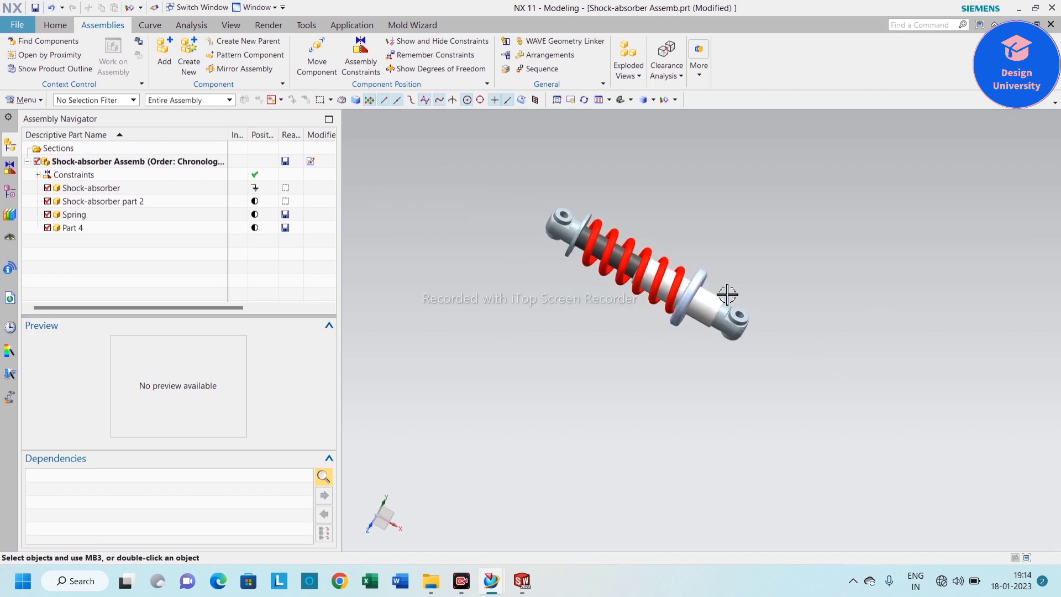
scroll(737, 285, "up", 3)
scroll(824, 290, "down", 2)
middle_click_drag(824, 289, 758, 313)
scroll(745, 330, "down", 2)
scroll(758, 313, "up", 1)
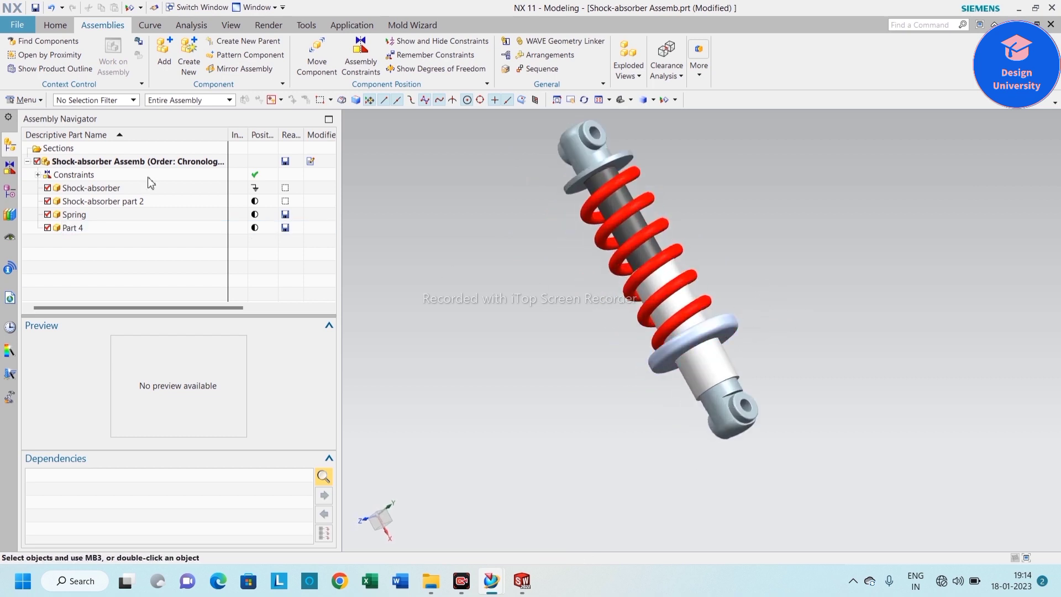
Step: Make Part 4 the displayed part and change the whole ring's color to dark gray
left_click(132, 226)
right_click(131, 225)
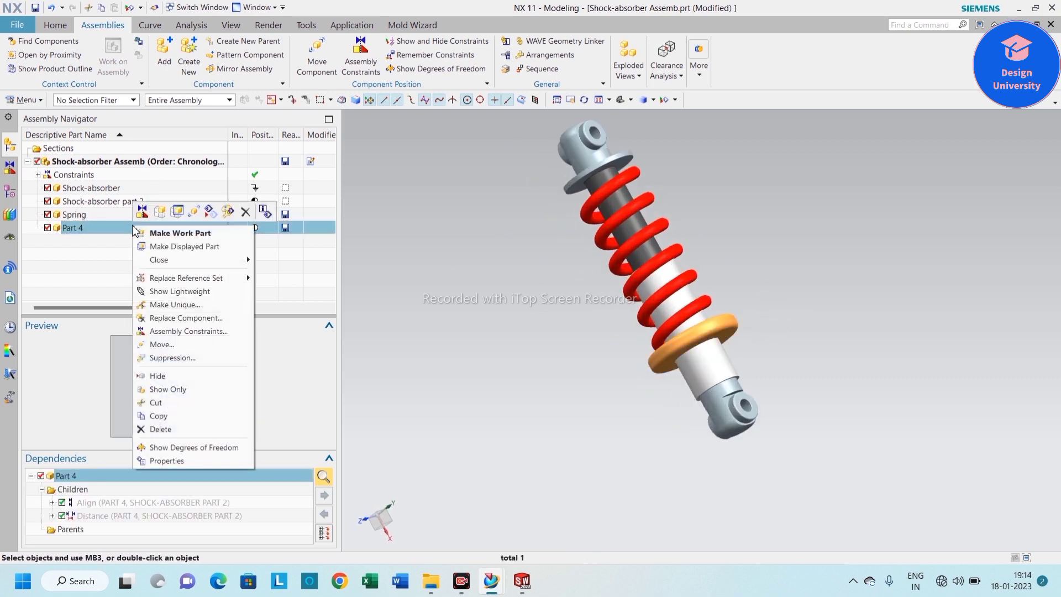
left_click(187, 248)
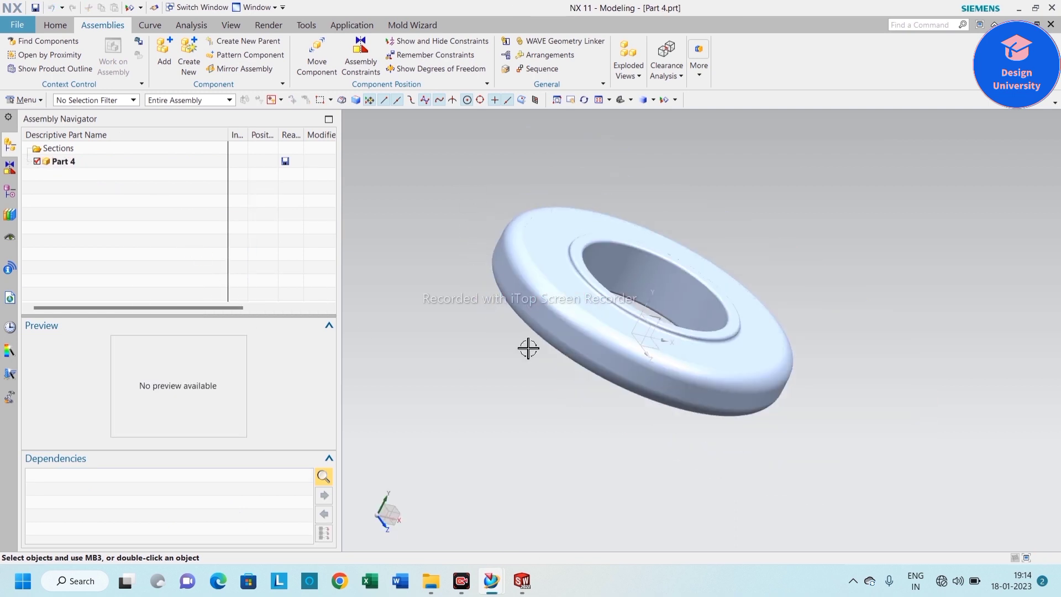
left_click_drag(468, 174, 850, 439)
key("ctrl+j")
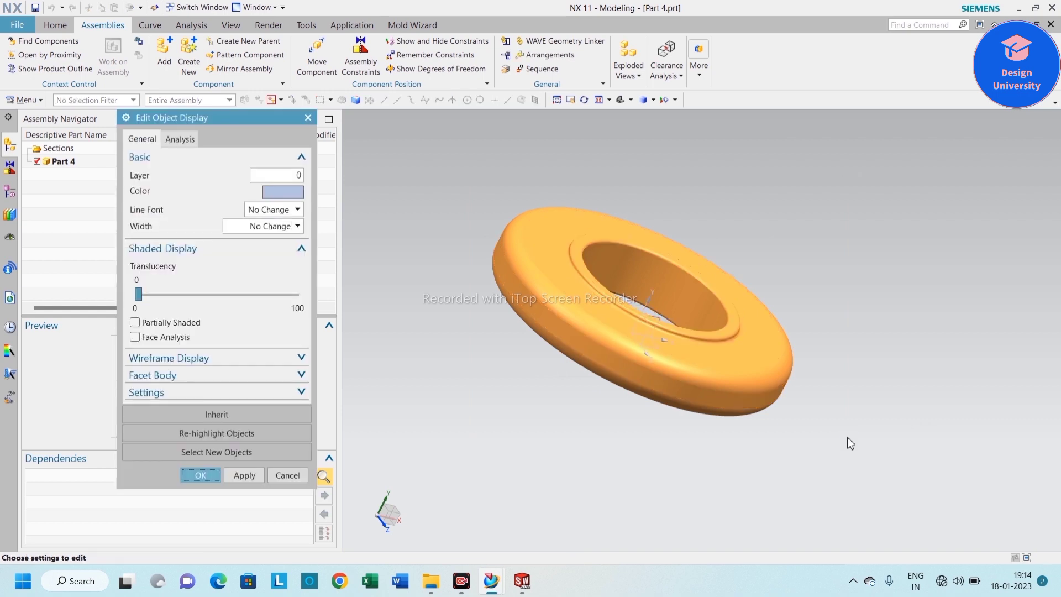
left_click(274, 192)
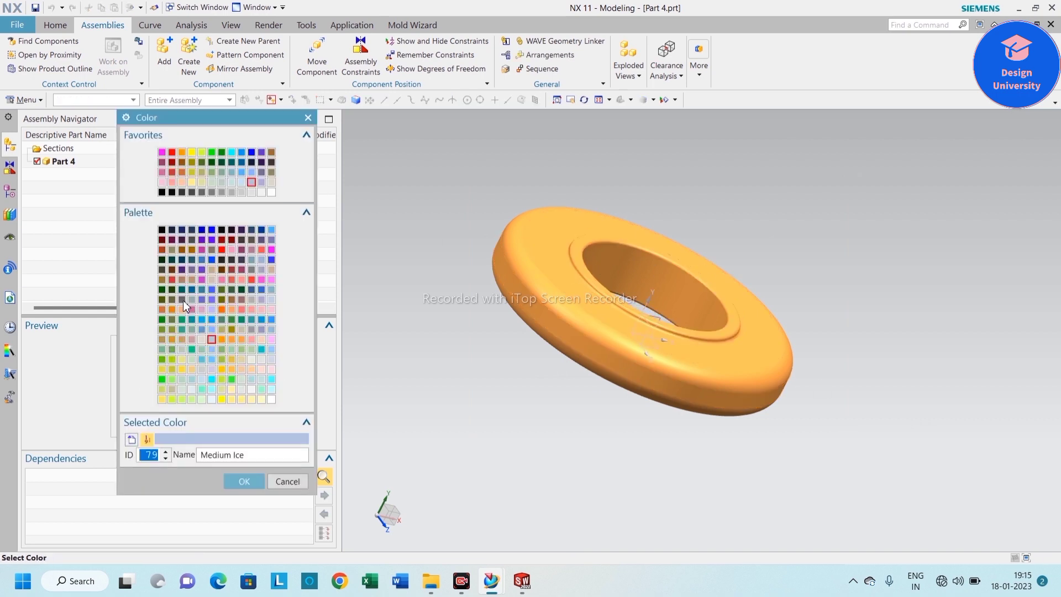
left_click(183, 299)
left_click(244, 483)
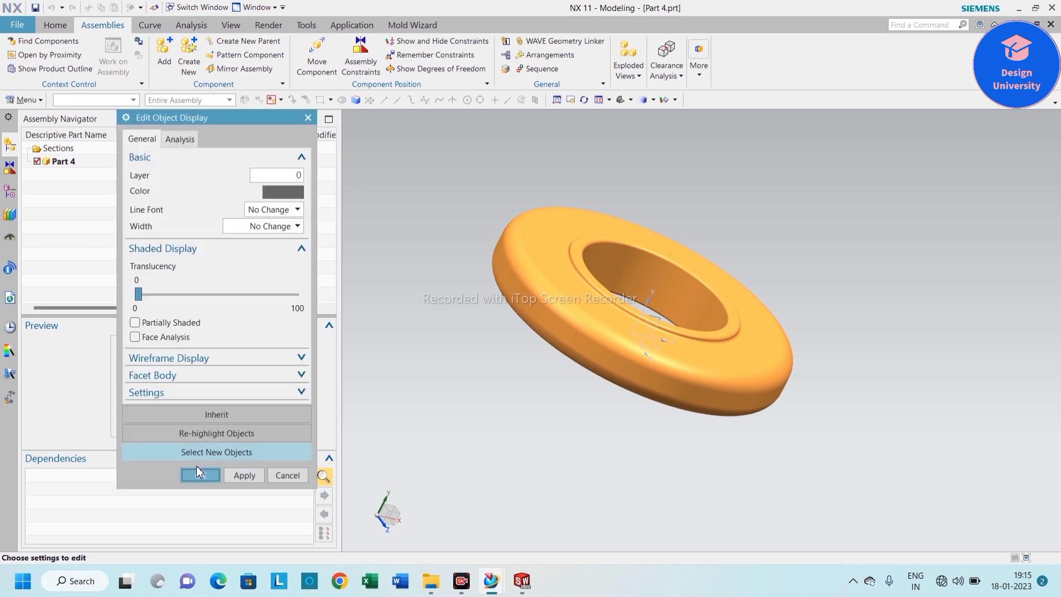
left_click(200, 474)
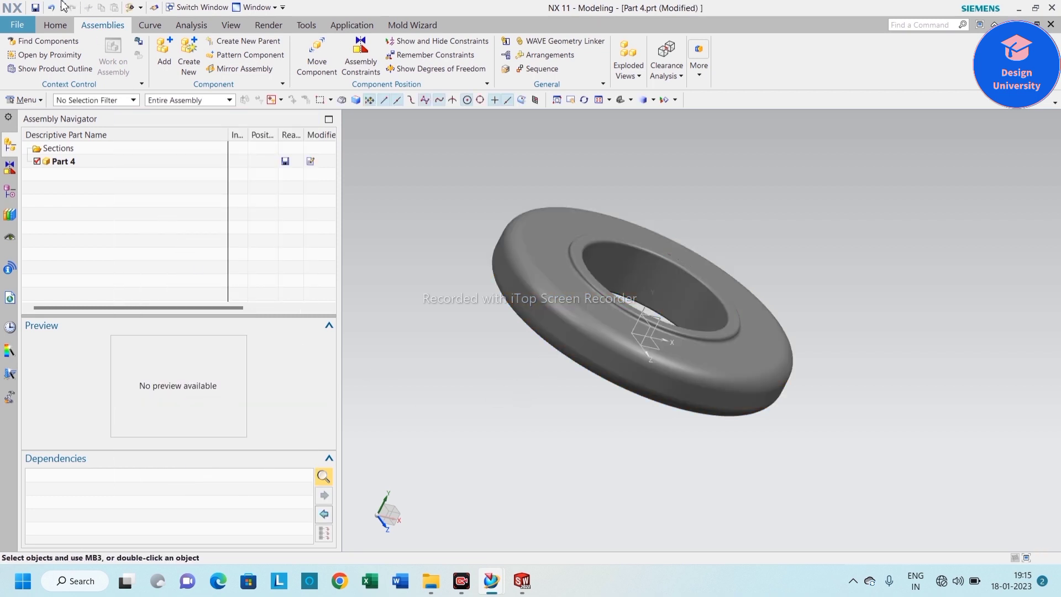
Step: Save Part 4 and display its parent assembly, Shock-absorber Assemb
left_click(34, 8)
right_click(65, 161)
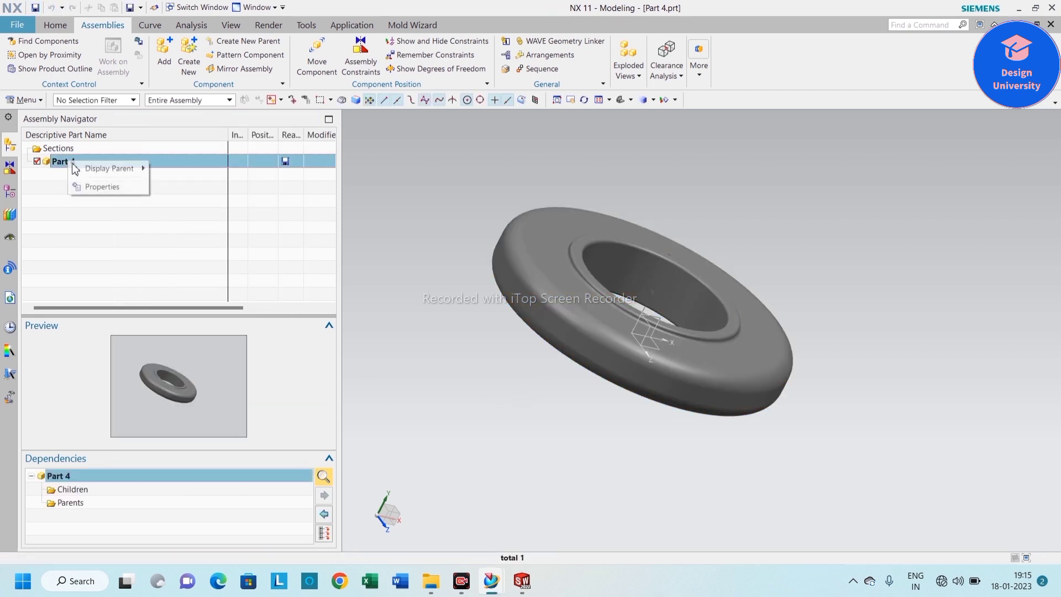
mouse_move(105, 169)
left_click(204, 171)
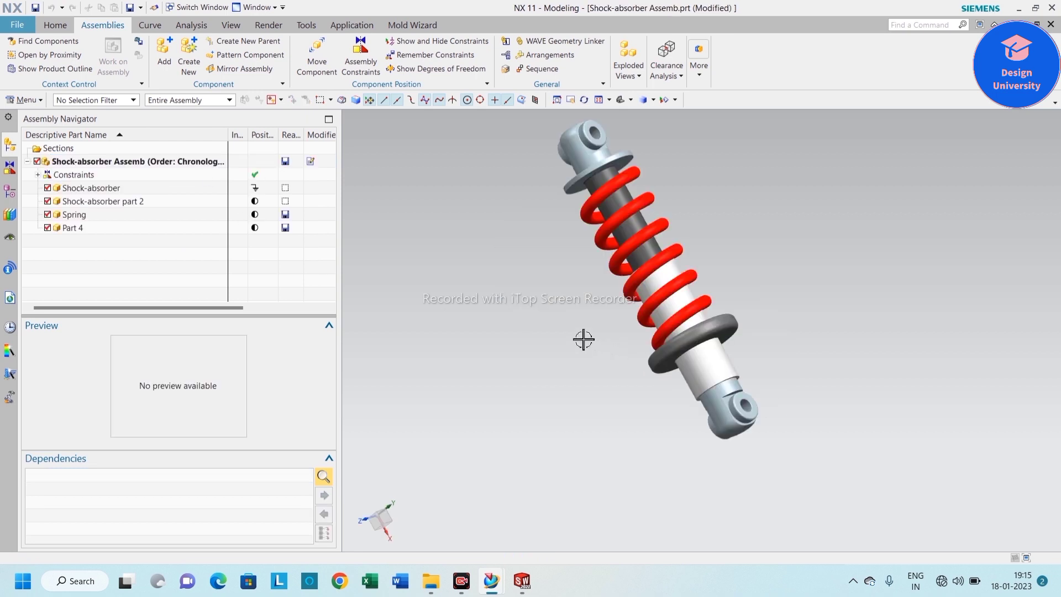
Step: Fit the complete shock absorber in the view and save the assembly
middle_click_drag(584, 339, 491, 263)
right_click(498, 274)
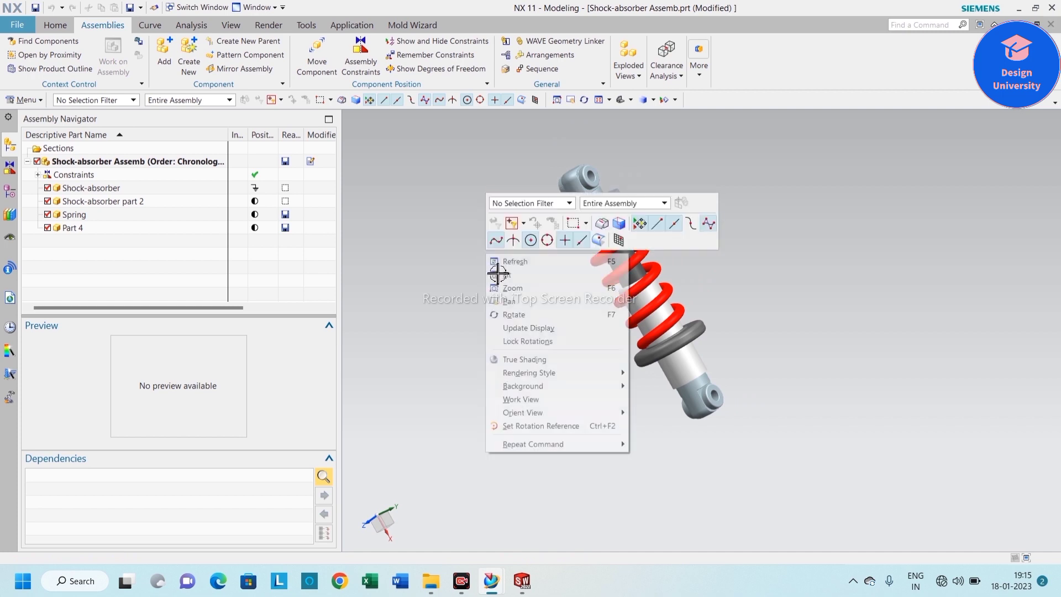
left_click(499, 275)
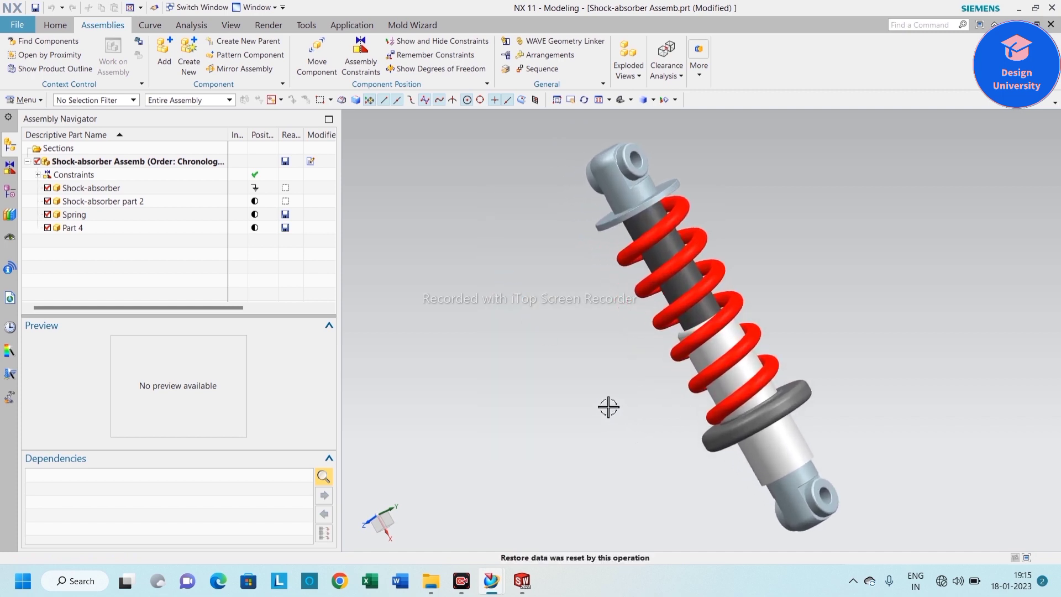
left_click(35, 9)
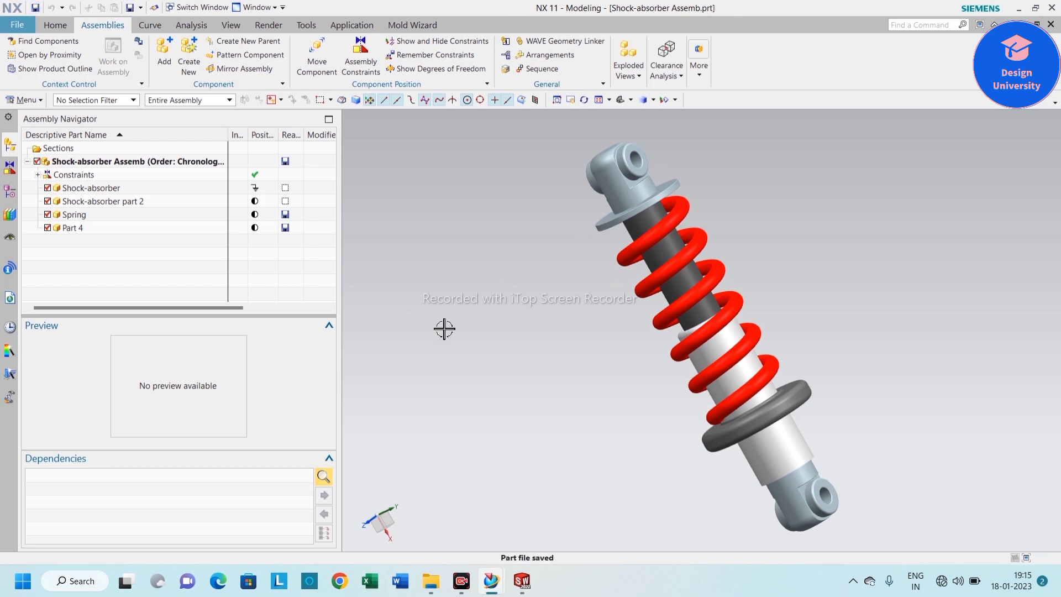